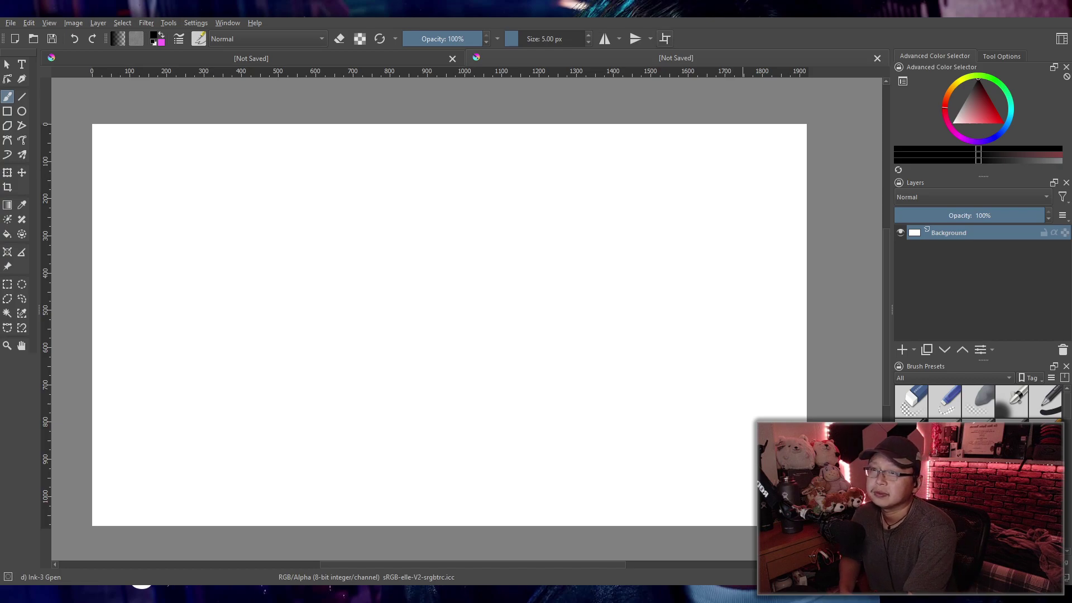
Step: Close the first of the two unsaved documents
left_click(452, 58)
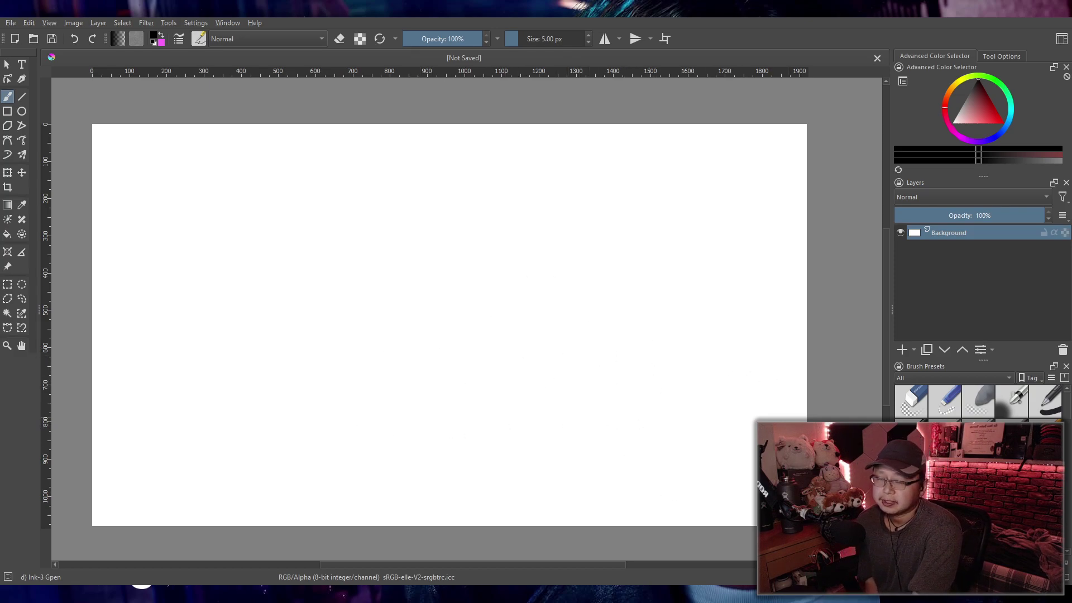
Step: Try the Basic-1, Basic-2 Opacity, Basic-3 Flow and Basic-4 Flow Opacity brushes with one scribble each, undoing every scribble
left_click(1047, 403)
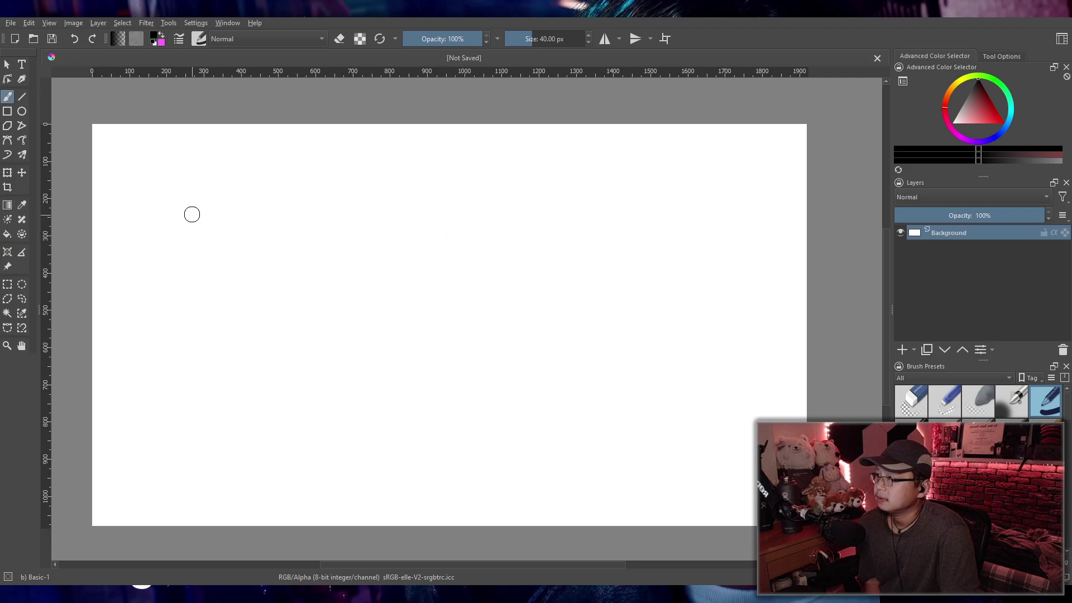
mouse_move(165, 215)
left_mouse_down()
mouse_move(171, 249)
mouse_move(232, 240)
left_mouse_up()
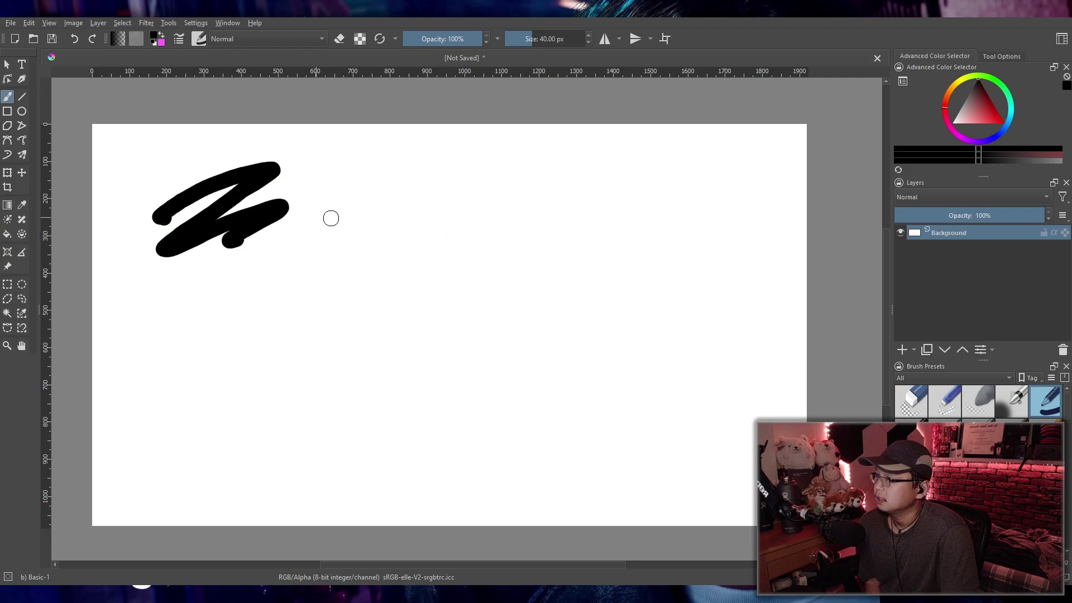
key("ctrl+z")
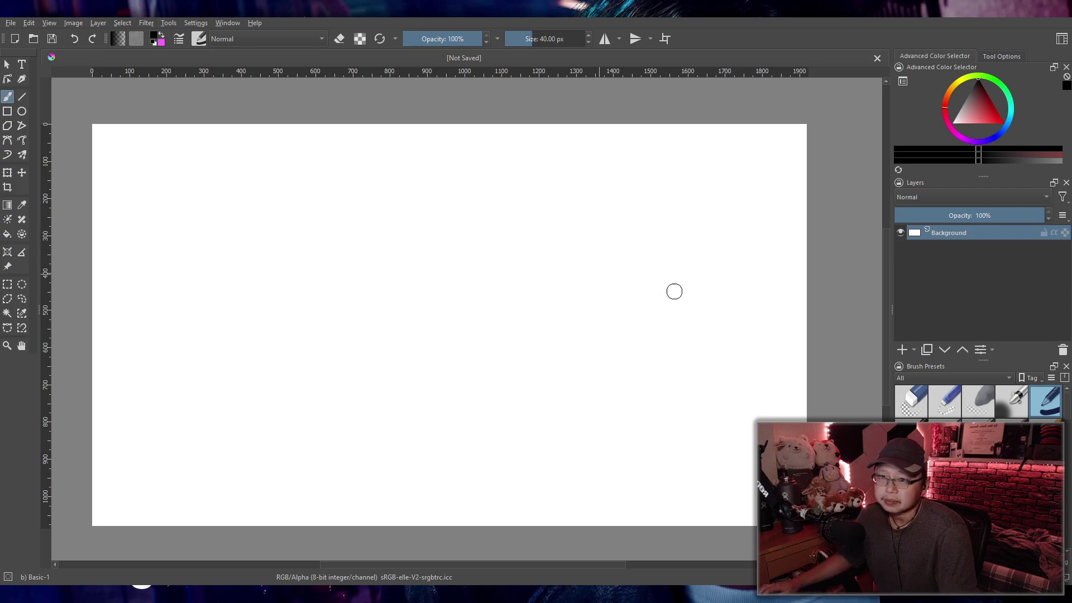
key("slash")
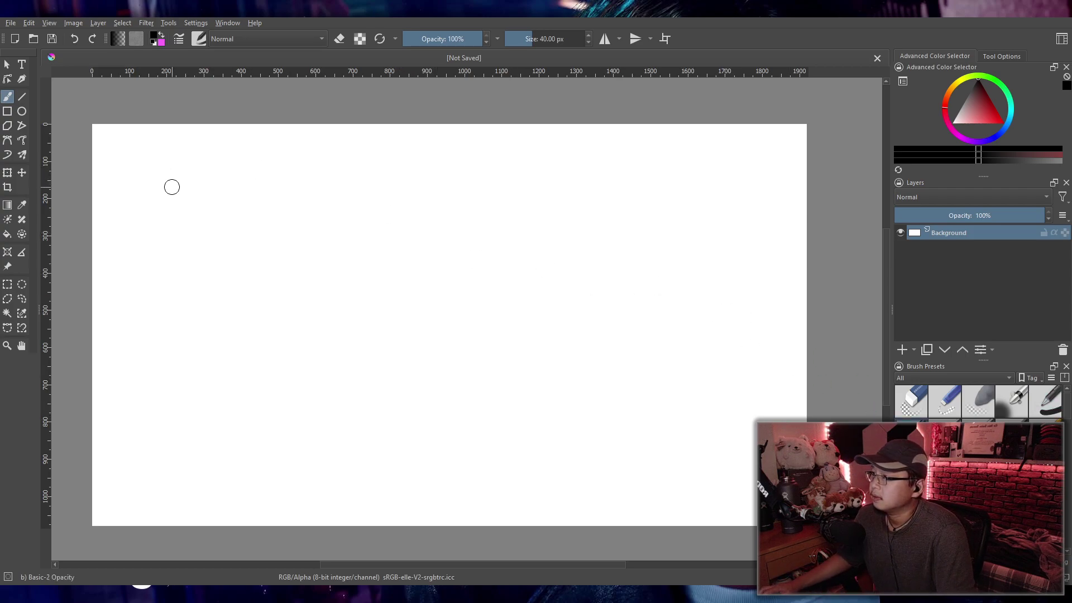
mouse_move(120, 207)
left_mouse_down()
mouse_move(192, 186)
mouse_move(249, 206)
mouse_move(268, 240)
mouse_move(263, 263)
mouse_move(220, 313)
mouse_move(293, 310)
mouse_move(268, 338)
mouse_move(321, 342)
mouse_move(341, 359)
left_mouse_up()
key("ctrl+z")
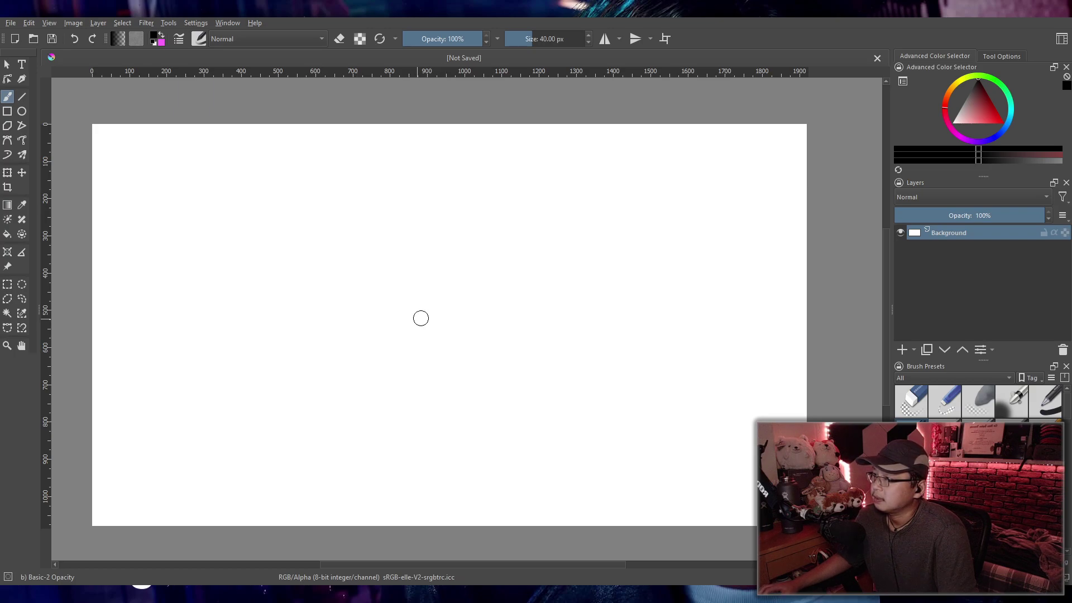
key("/")
mouse_move(125, 202)
left_mouse_down()
mouse_move(223, 189)
mouse_move(141, 267)
mouse_move(254, 224)
mouse_move(202, 281)
mouse_move(205, 297)
mouse_move(273, 296)
left_mouse_up()
key("ctrl+z")
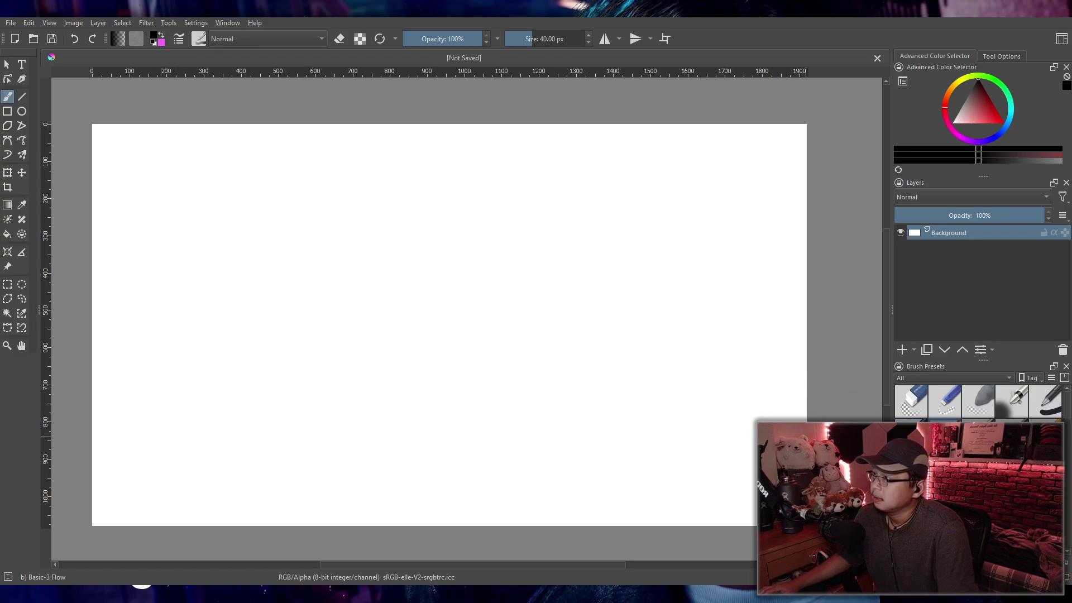
key(".")
mouse_move(134, 190)
left_mouse_down()
mouse_move(209, 153)
mouse_move(223, 181)
mouse_move(155, 260)
mouse_move(163, 282)
mouse_move(282, 295)
left_mouse_up()
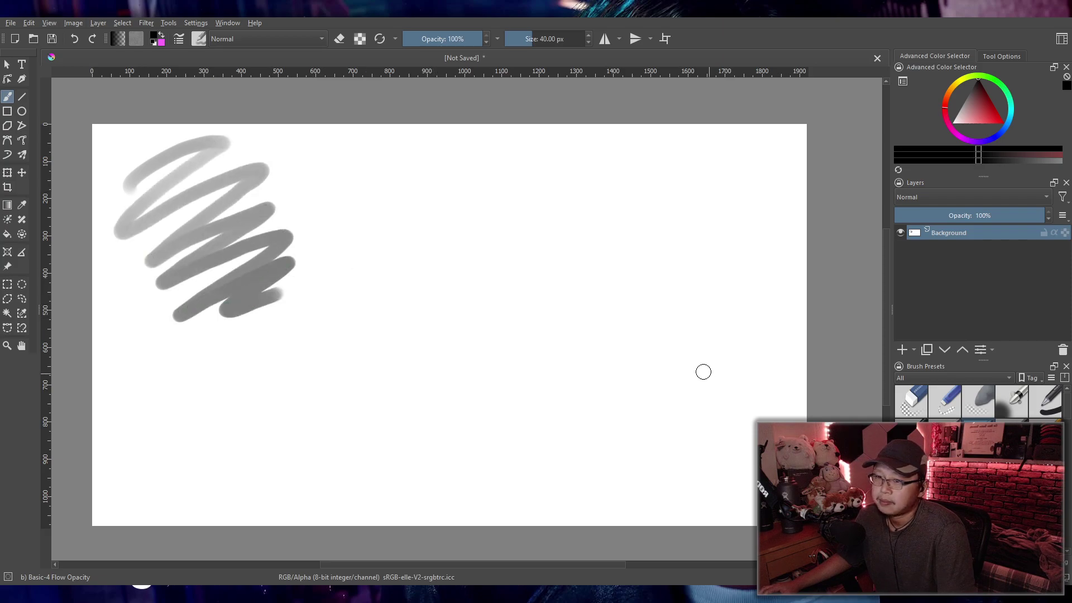
key("ctrl+z")
Step: Scribble samples side by side along the canvas's upper part with the Basic-1, Basic-2 Opacity, Basic-3 Flow and Basic-4 Flow Opacity brushes
left_click(1030, 405)
mouse_move(129, 157)
left_mouse_down()
mouse_move(130, 267)
mouse_move(180, 224)
mouse_move(188, 237)
left_mouse_up()
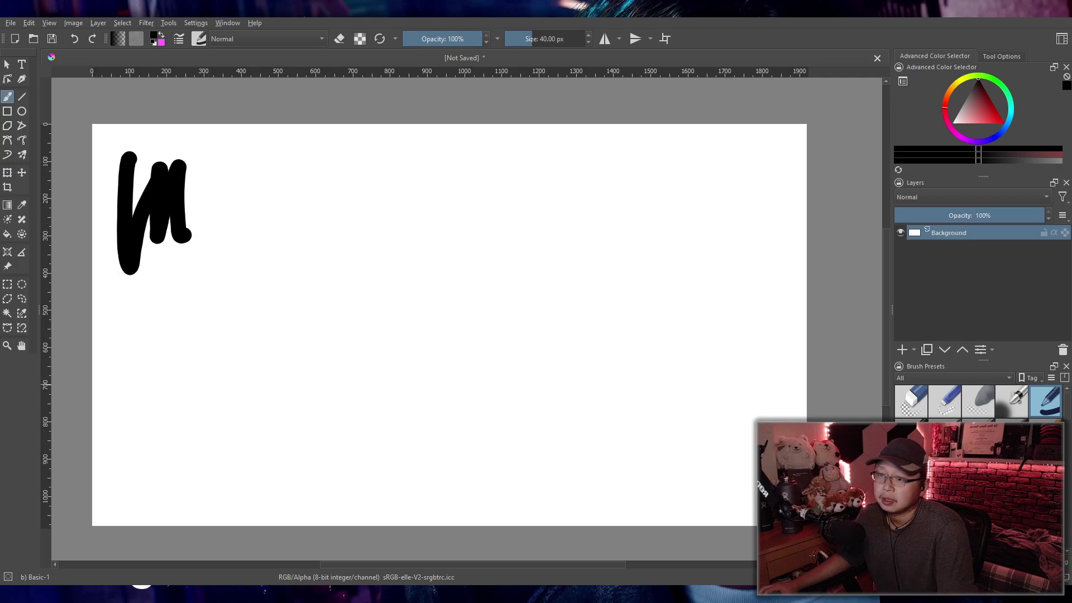
key("/")
mouse_move(240, 159)
left_mouse_down()
mouse_move(236, 234)
mouse_move(282, 165)
mouse_move(294, 216)
mouse_move(318, 168)
mouse_move(334, 221)
left_mouse_up()
key("period")
mouse_move(365, 167)
left_mouse_down()
mouse_move(368, 240)
mouse_move(407, 167)
mouse_move(440, 255)
mouse_move(469, 165)
mouse_move(474, 238)
left_mouse_up()
mouse_move(373, 161)
left_mouse_down()
mouse_move(369, 214)
mouse_move(375, 198)
mouse_move(376, 218)
mouse_move(398, 196)
left_mouse_up()
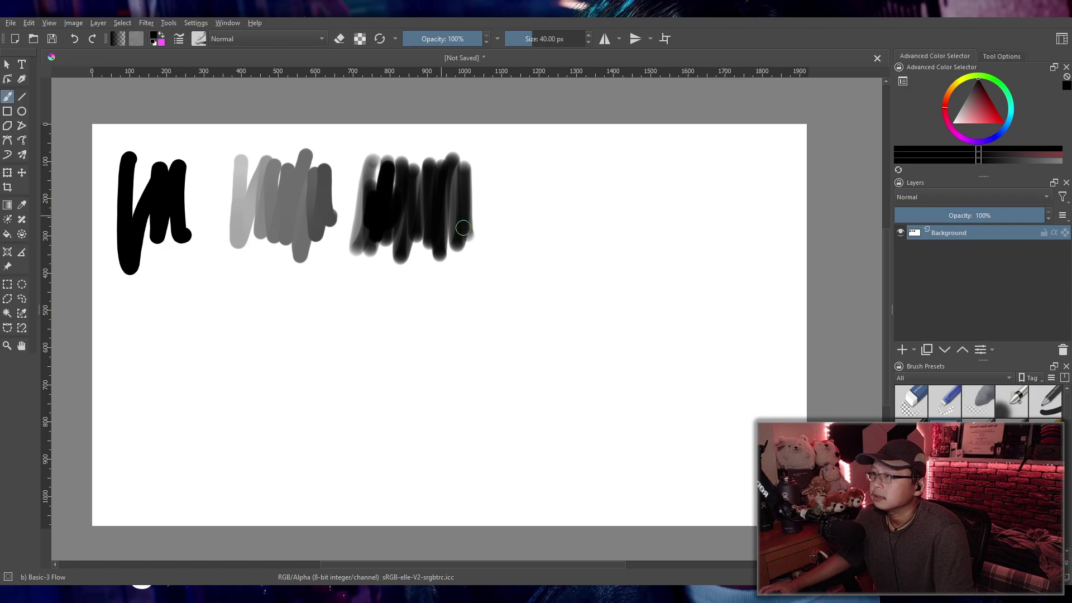
left_click(978, 427)
mouse_move(517, 170)
left_mouse_down()
mouse_move(510, 165)
mouse_move(530, 230)
mouse_move(537, 167)
mouse_move(520, 185)
mouse_move(515, 226)
left_mouse_up()
Step: Draw a looping scribble with the Basic-5 Size brush below the first row of samples, undoing the first try
left_click(1012, 427)
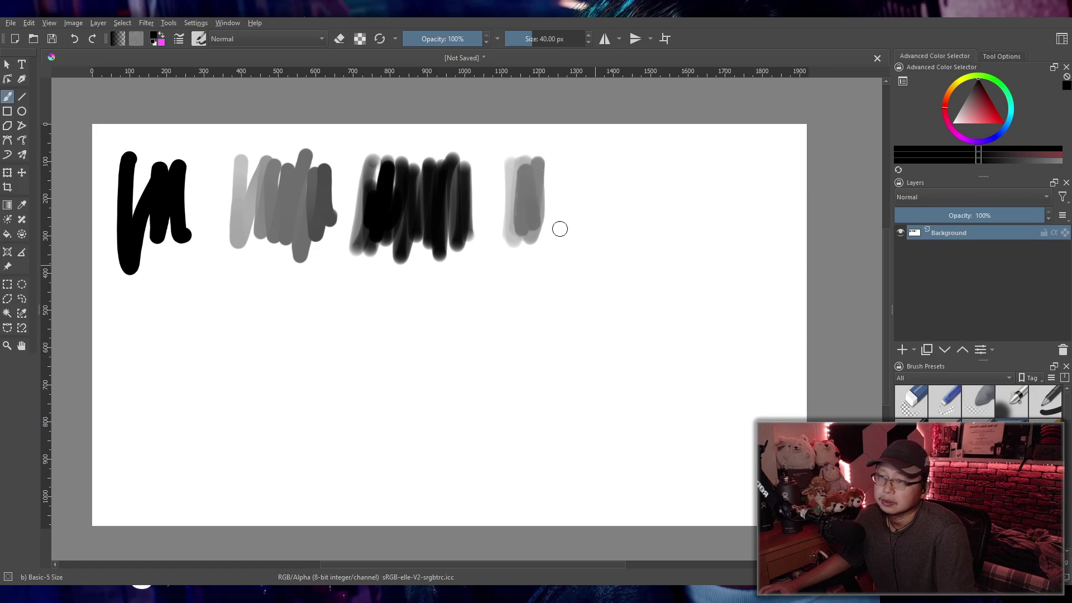
mouse_move(579, 158)
left_mouse_down()
mouse_move(572, 240)
mouse_move(584, 155)
mouse_move(597, 173)
mouse_move(593, 248)
mouse_move(602, 174)
mouse_move(598, 231)
mouse_move(610, 185)
mouse_move(621, 189)
mouse_move(630, 246)
mouse_move(633, 155)
mouse_move(609, 257)
mouse_move(610, 176)
mouse_move(584, 281)
mouse_move(549, 285)
mouse_move(618, 265)
mouse_move(539, 311)
mouse_move(497, 312)
mouse_move(505, 300)
mouse_move(496, 332)
mouse_move(446, 322)
mouse_move(401, 282)
mouse_move(367, 294)
mouse_move(352, 316)
mouse_move(285, 320)
mouse_move(271, 294)
mouse_move(246, 306)
left_mouse_up()
key("ctrl+z")
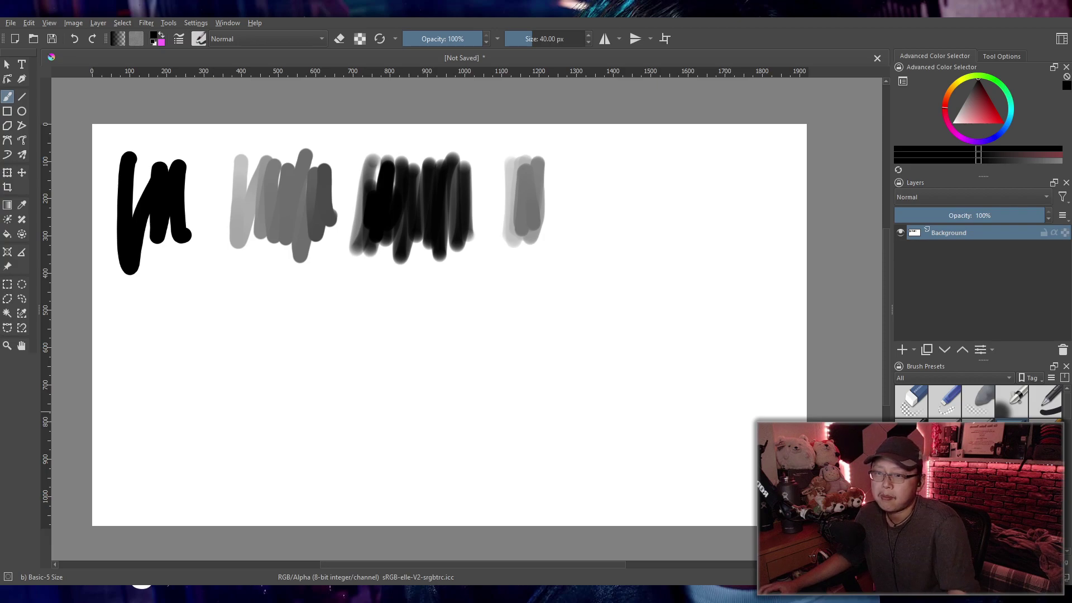
mouse_move(217, 333)
left_mouse_down()
mouse_move(425, 336)
mouse_move(296, 317)
mouse_move(233, 342)
mouse_move(226, 312)
mouse_move(313, 280)
mouse_move(424, 295)
mouse_move(344, 295)
mouse_move(263, 335)
mouse_move(413, 310)
mouse_move(223, 324)
mouse_move(393, 316)
mouse_move(291, 294)
mouse_move(402, 299)
left_mouse_up()
Step: Draw long looping strokes with the Basic-5 Size Opacity brush across the middle and right side of the canvas
left_click(1045, 435)
mouse_move(343, 382)
left_mouse_down()
mouse_move(470, 344)
mouse_move(491, 285)
mouse_move(474, 350)
mouse_move(454, 322)
mouse_move(566, 322)
mouse_move(516, 290)
mouse_move(457, 335)
mouse_move(605, 297)
mouse_move(558, 317)
mouse_move(627, 263)
mouse_move(581, 283)
mouse_move(662, 248)
mouse_move(680, 260)
mouse_move(674, 279)
mouse_move(574, 341)
mouse_move(690, 322)
left_mouse_up()
mouse_move(709, 269)
left_mouse_down()
mouse_move(683, 187)
mouse_move(684, 245)
mouse_move(662, 298)
mouse_move(572, 320)
mouse_move(639, 288)
mouse_move(537, 278)
mouse_move(449, 348)
mouse_move(529, 319)
mouse_move(628, 317)
mouse_move(674, 295)
mouse_move(678, 338)
mouse_move(674, 317)
left_mouse_up()
mouse_move(693, 258)
left_mouse_down()
mouse_move(686, 323)
mouse_move(662, 335)
mouse_move(556, 349)
mouse_move(490, 382)
mouse_move(464, 367)
mouse_move(420, 395)
mouse_move(445, 375)
mouse_move(367, 383)
mouse_move(336, 401)
mouse_move(476, 380)
left_mouse_up()
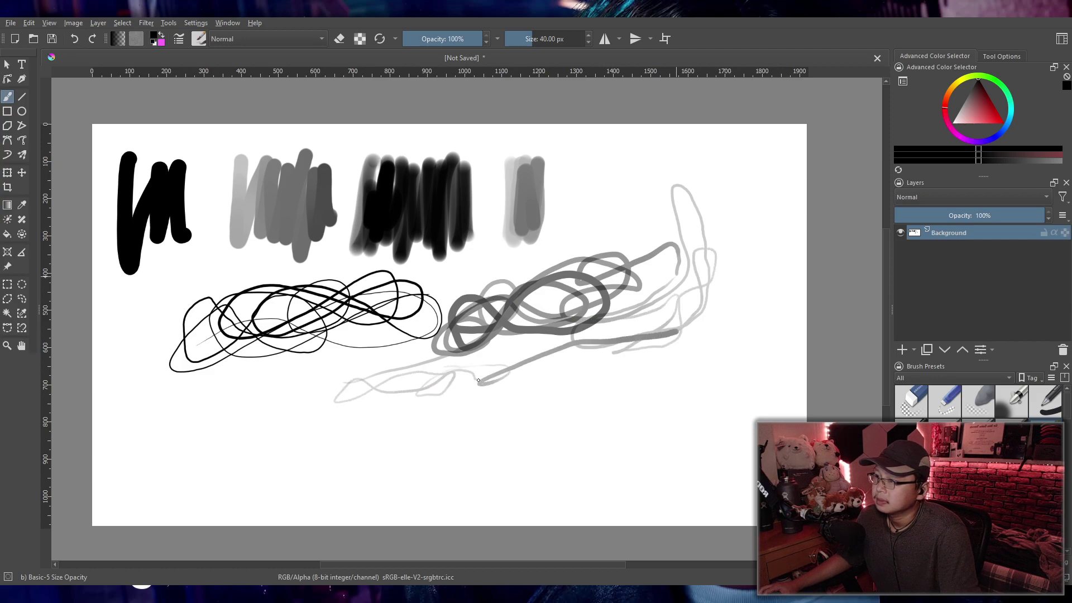
Step: Scribble samples with the Basic-6 Details and Pencil 1 Sketch (mypaint) brushes below the looping strokes
left_click(912, 466)
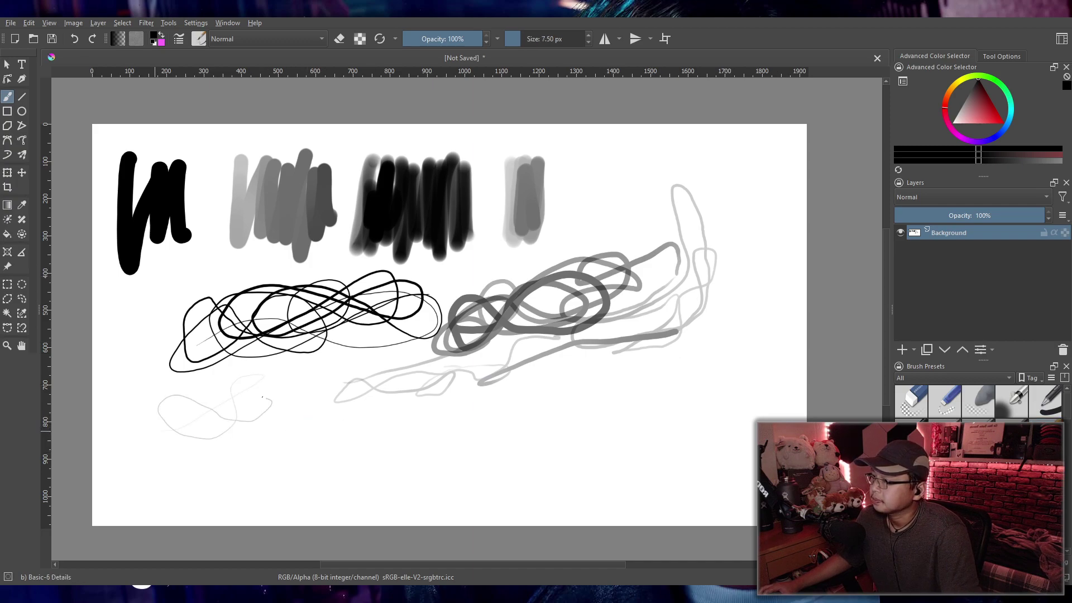
mouse_move(274, 380)
left_mouse_down()
mouse_move(178, 385)
mouse_move(285, 381)
left_mouse_up()
left_click(944, 467)
mouse_move(335, 443)
left_mouse_down()
mouse_move(548, 423)
mouse_move(339, 445)
mouse_move(538, 426)
mouse_move(349, 464)
mouse_move(356, 437)
mouse_move(409, 444)
mouse_move(493, 429)
mouse_move(549, 396)
mouse_move(355, 427)
mouse_move(380, 411)
mouse_move(446, 410)
mouse_move(533, 383)
mouse_move(434, 415)
mouse_move(542, 413)
left_mouse_up()
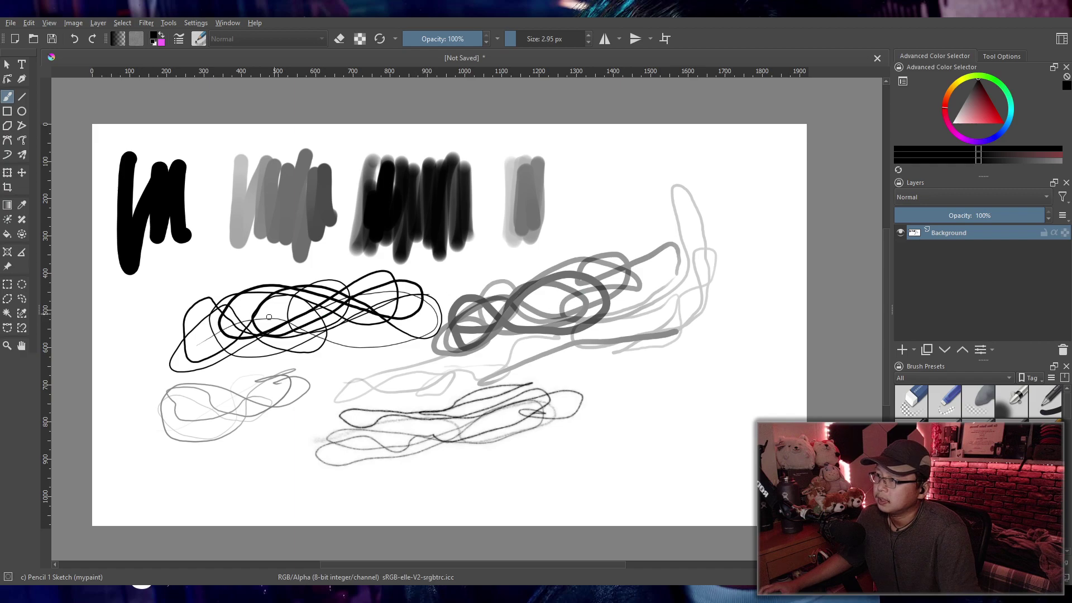
Step: Scribble samples with Pencil 2b (mypaint), the two pencil presets following it and Pencil-3 Large 4B along the canvas's lower and right areas
left_click(978, 469)
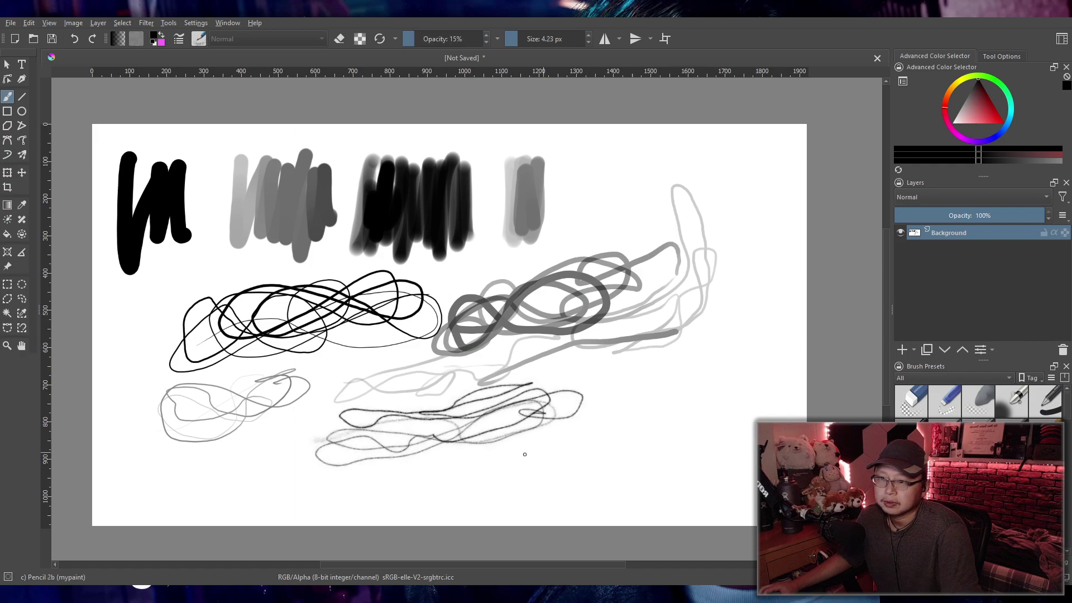
mouse_move(509, 464)
left_mouse_down()
mouse_move(597, 421)
mouse_move(519, 458)
mouse_move(434, 476)
mouse_move(597, 450)
mouse_move(600, 425)
mouse_move(508, 444)
left_mouse_up()
key("slash")
mouse_move(628, 473)
left_mouse_down()
mouse_move(480, 473)
mouse_move(647, 467)
mouse_move(695, 443)
mouse_move(578, 479)
mouse_move(535, 465)
mouse_move(706, 460)
mouse_move(538, 481)
mouse_move(596, 461)
mouse_move(734, 450)
mouse_move(536, 474)
left_mouse_up()
key("slash")
mouse_move(131, 484)
left_mouse_down()
mouse_move(271, 452)
mouse_move(129, 470)
mouse_move(281, 463)
mouse_move(149, 463)
mouse_move(291, 457)
mouse_move(148, 469)
mouse_move(271, 447)
left_mouse_up()
key("slash")
mouse_move(574, 498)
left_mouse_down()
mouse_move(732, 407)
mouse_move(634, 424)
mouse_move(650, 384)
mouse_move(779, 398)
mouse_move(725, 361)
left_mouse_up()
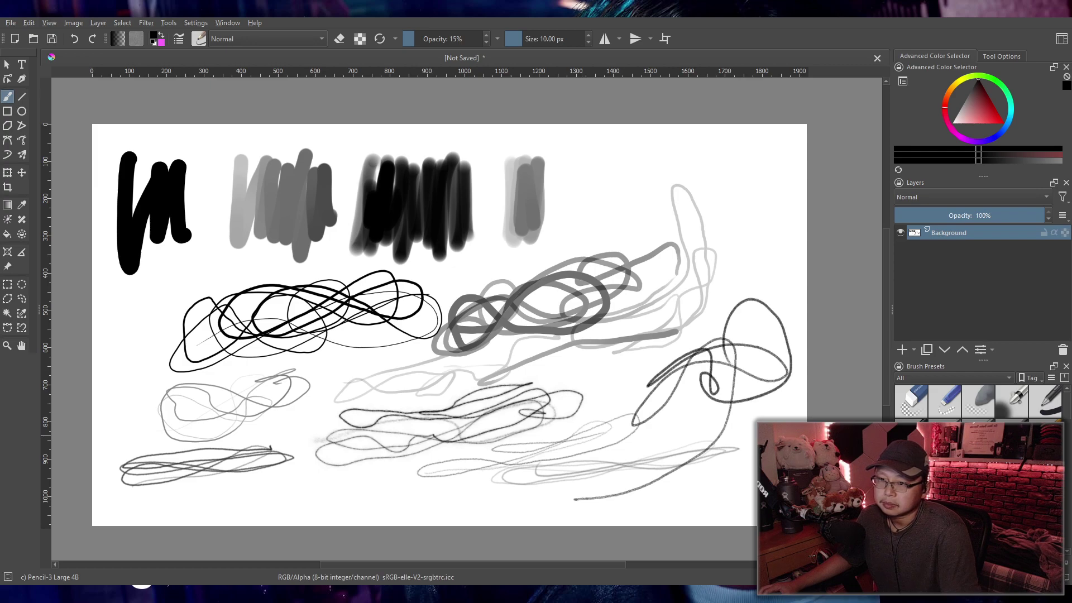
Step: Draw light and dark strokes with the Pencil-4 Soft brush down the right side and along the upper edge of the canvas
key("slash")
mouse_move(765, 394)
left_mouse_down()
mouse_move(742, 246)
mouse_move(760, 173)
mouse_move(710, 159)
mouse_move(673, 164)
left_mouse_up()
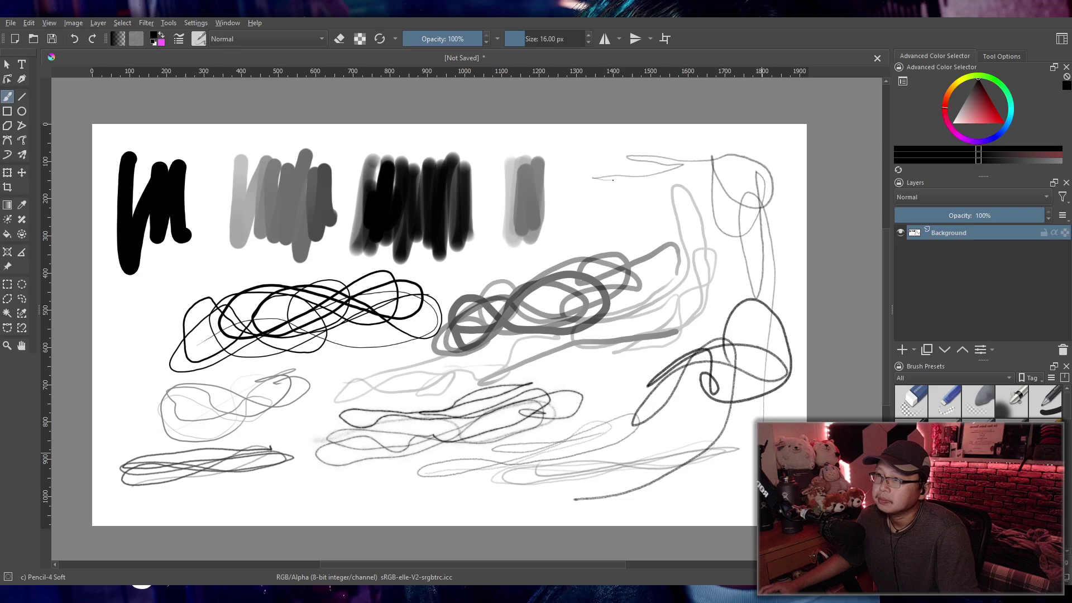
mouse_move(576, 205)
left_mouse_down()
mouse_move(615, 220)
mouse_move(549, 235)
mouse_move(637, 235)
mouse_move(584, 240)
mouse_move(614, 247)
mouse_move(681, 237)
mouse_move(637, 178)
mouse_move(571, 156)
left_mouse_up()
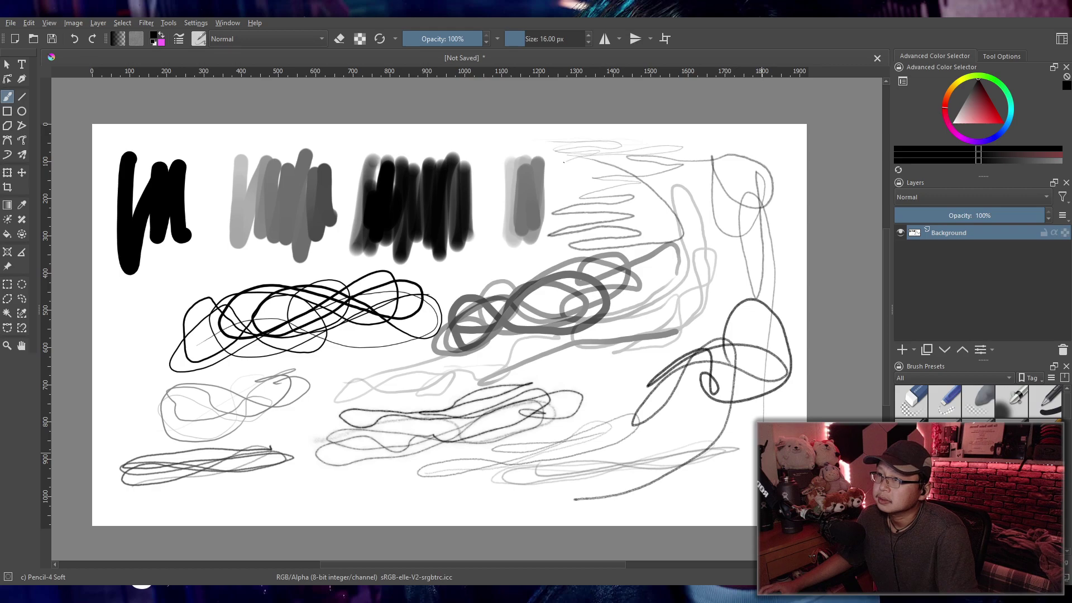
mouse_move(551, 182)
left_mouse_down()
mouse_move(471, 144)
mouse_move(376, 143)
left_mouse_up()
left_click_drag(292, 142, 249, 145)
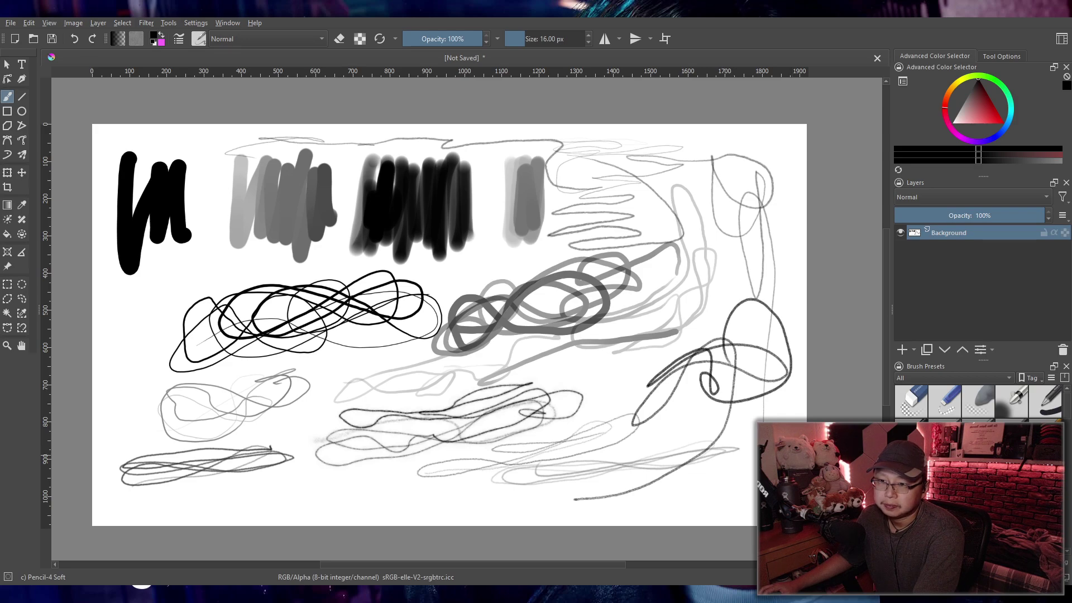
Step: Filter the brush presets by My Favorites, choose the Pencil-2 preset and return to showing all presets
left_click(938, 392)
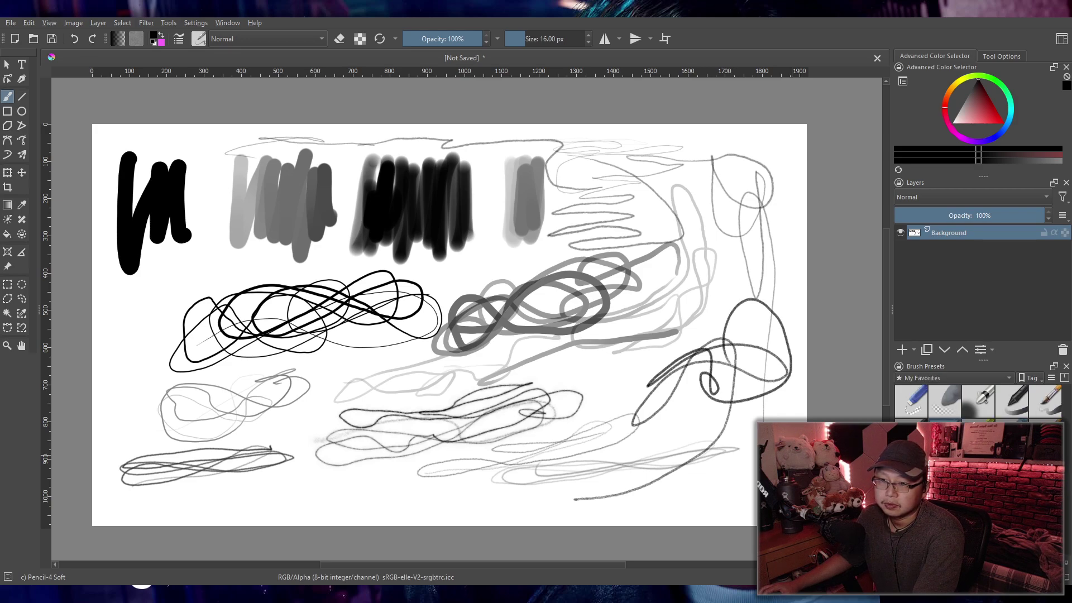
left_click(911, 435)
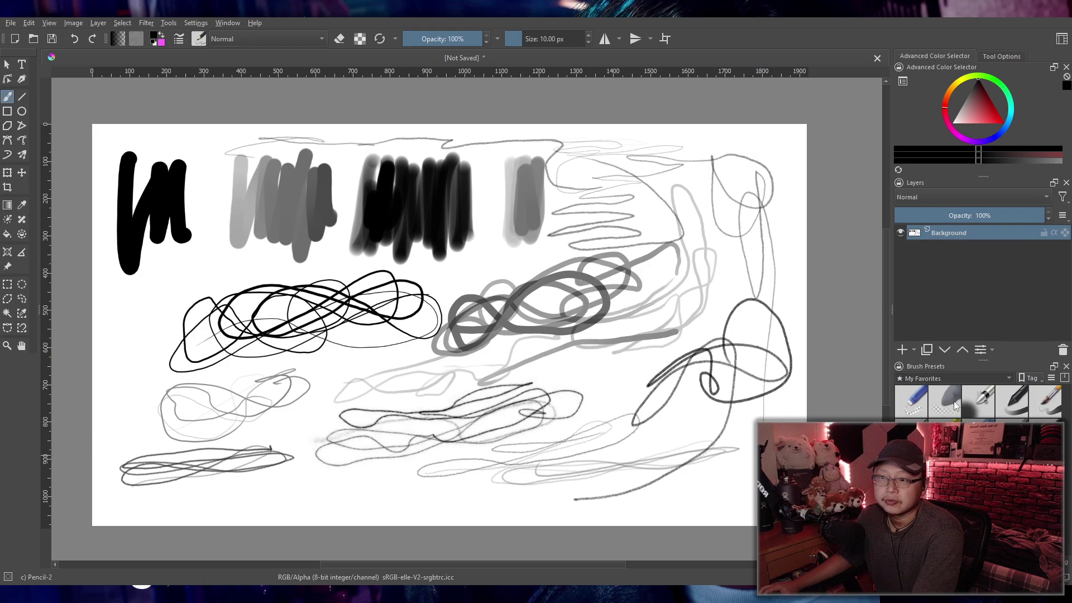
scroll(958, 381, "up", 1)
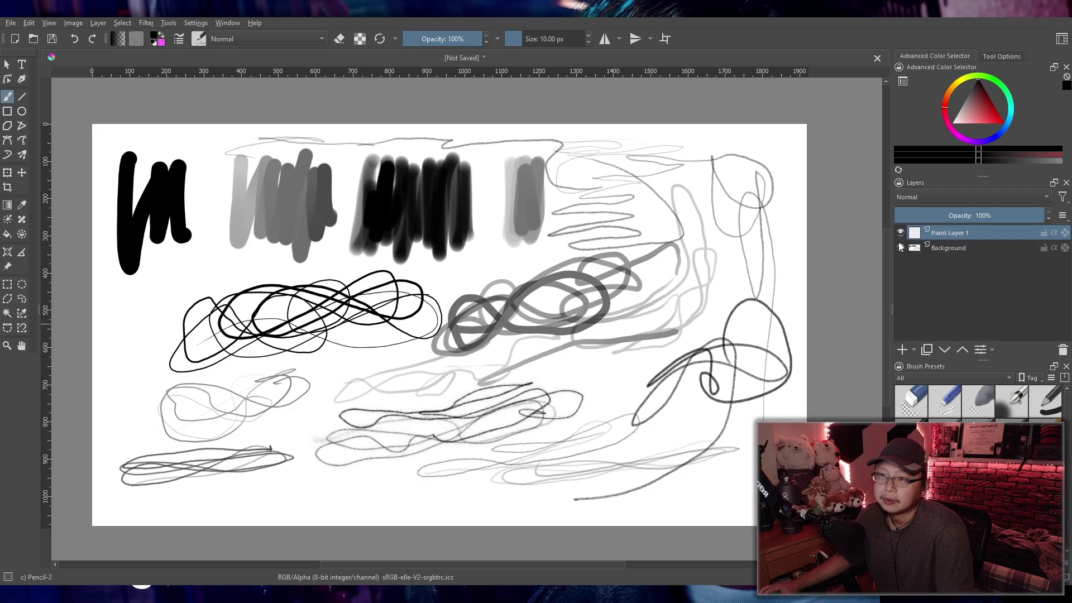
Step: Hide the scribbled Background layer and delete it
left_click(901, 247)
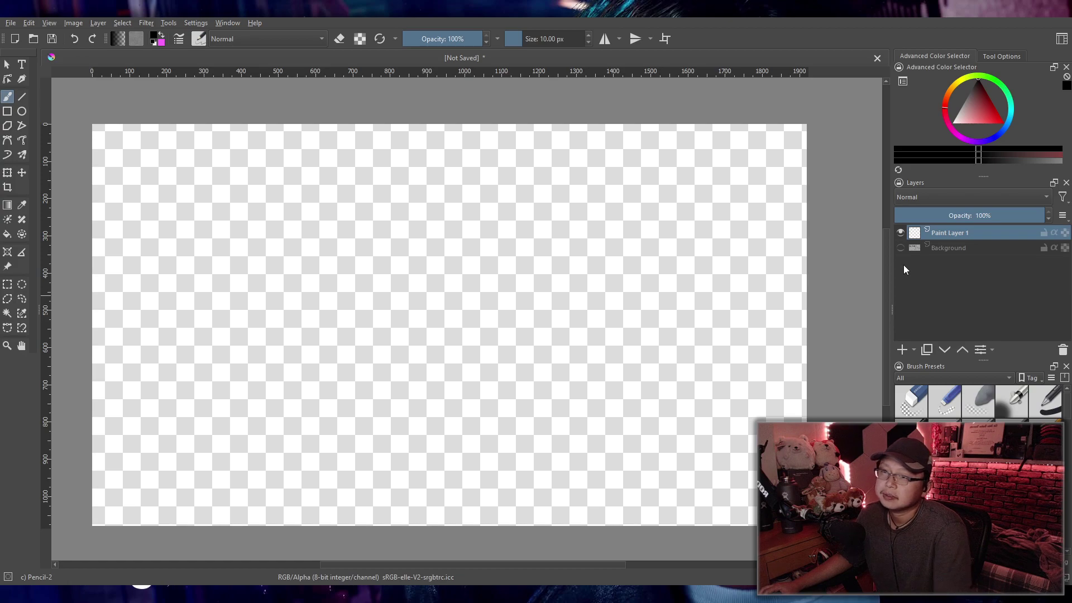
left_click(937, 249)
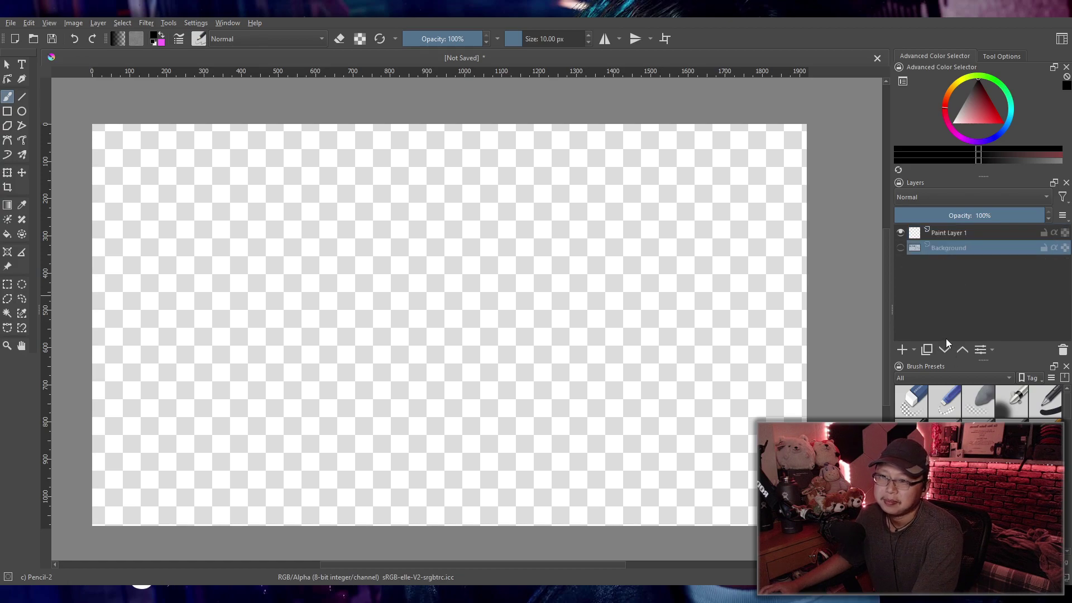
key("shift+Delete")
Step: Set the foreground colour to white and fill Paint Layer 1 with it
left_click(953, 124)
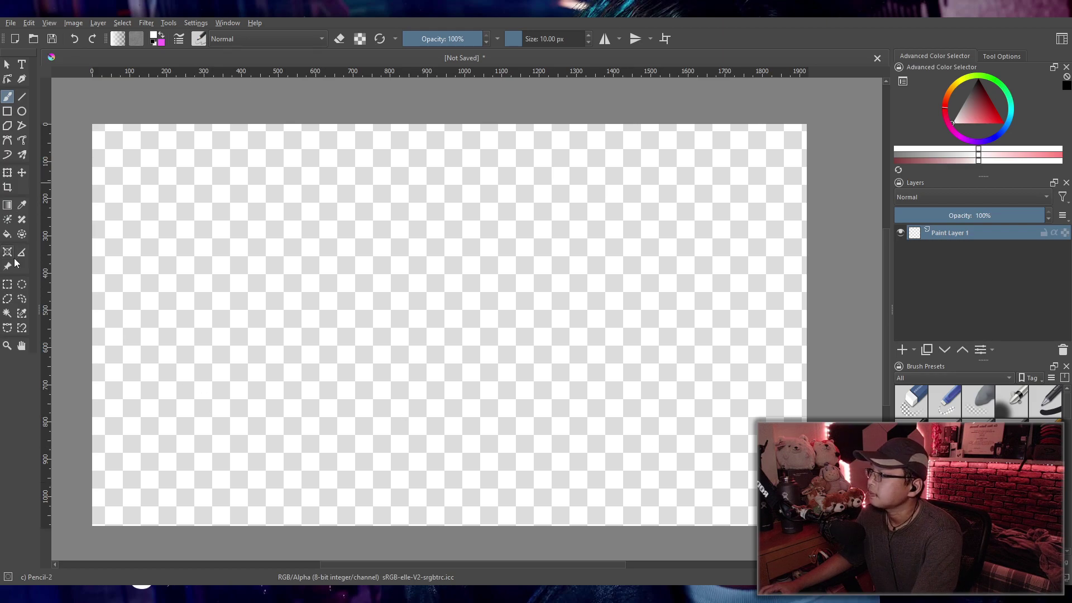
left_click(7, 234)
left_click(489, 307)
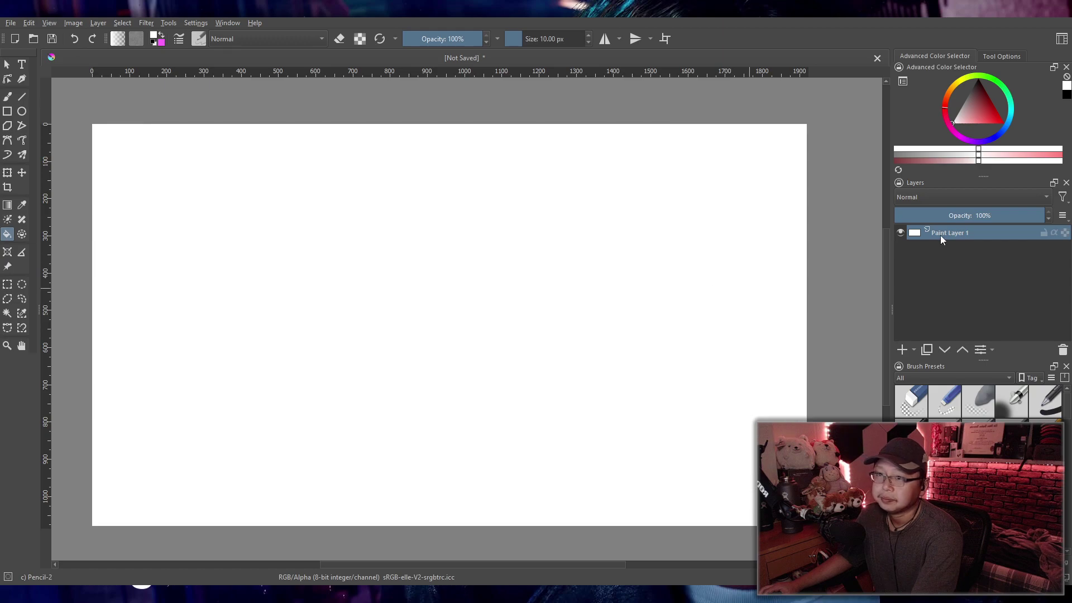
Step: Add a new paint layer, choose the Pencil-5 Tilted preset and fill the new layer with white
left_click(902, 351)
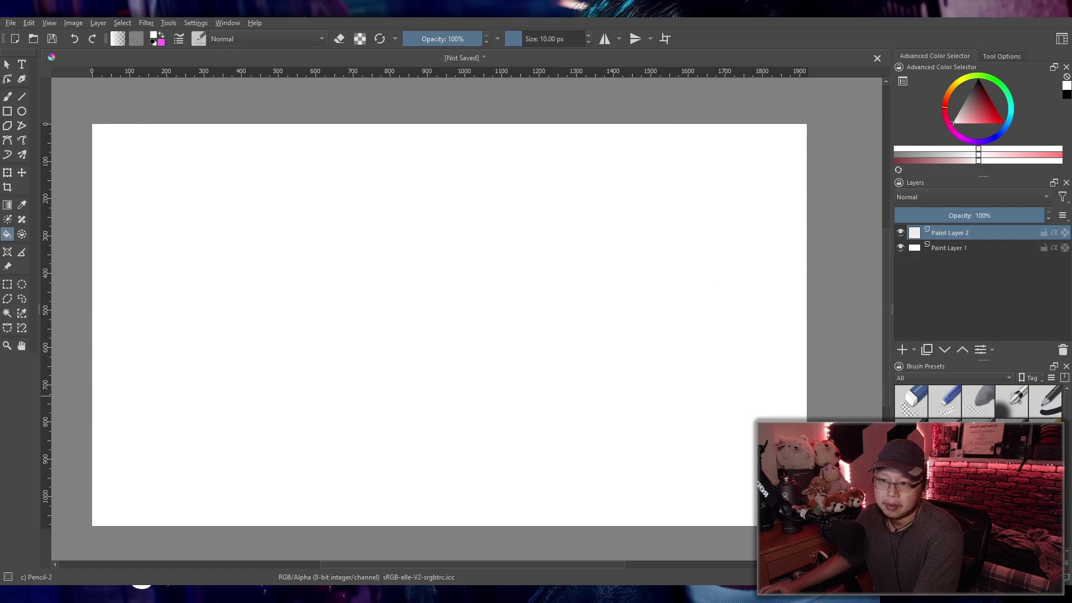
left_click(911, 501)
left_click(150, 194)
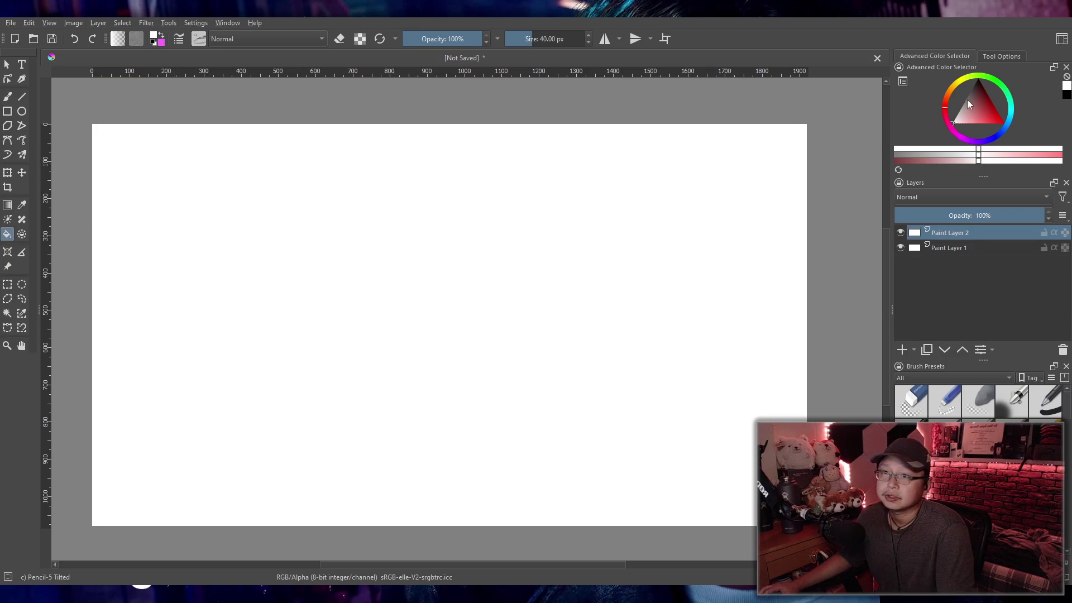
Step: Reset the colour to black and brush samples with Pencil-5 Tilted and the preset following it along the canvas's upper part
key("d")
left_click(7, 98)
mouse_move(234, 170)
left_mouse_down()
mouse_move(174, 221)
mouse_move(188, 228)
mouse_move(173, 242)
mouse_move(266, 204)
left_mouse_up()
key("/")
mouse_move(332, 193)
left_mouse_down()
mouse_move(352, 172)
mouse_move(402, 160)
mouse_move(459, 169)
mouse_move(469, 203)
mouse_move(367, 196)
mouse_move(409, 231)
mouse_move(454, 144)
mouse_move(333, 181)
mouse_move(400, 154)
left_mouse_up()
Step: Draw zigzag and looping lines with the Ink pen (mypaint) brush across the upper right and middle of the canvas
left_click(945, 502)
mouse_move(526, 218)
left_mouse_down()
mouse_move(646, 156)
mouse_move(507, 258)
left_mouse_up()
left_click_drag(468, 273, 378, 303)
left_click_drag(338, 310, 272, 317)
mouse_move(161, 355)
left_mouse_down()
mouse_move(414, 322)
mouse_move(255, 358)
left_mouse_up()
mouse_move(328, 347)
left_mouse_down()
mouse_move(242, 375)
mouse_move(229, 396)
mouse_move(529, 305)
left_mouse_up()
mouse_move(529, 304)
left_mouse_down()
mouse_move(462, 316)
mouse_move(574, 283)
mouse_move(496, 294)
mouse_move(519, 283)
mouse_move(672, 236)
mouse_move(581, 243)
mouse_move(696, 214)
mouse_move(599, 219)
mouse_move(701, 193)
mouse_move(662, 181)
mouse_move(722, 163)
mouse_move(693, 142)
mouse_move(726, 267)
mouse_move(725, 256)
mouse_move(750, 251)
left_mouse_up()
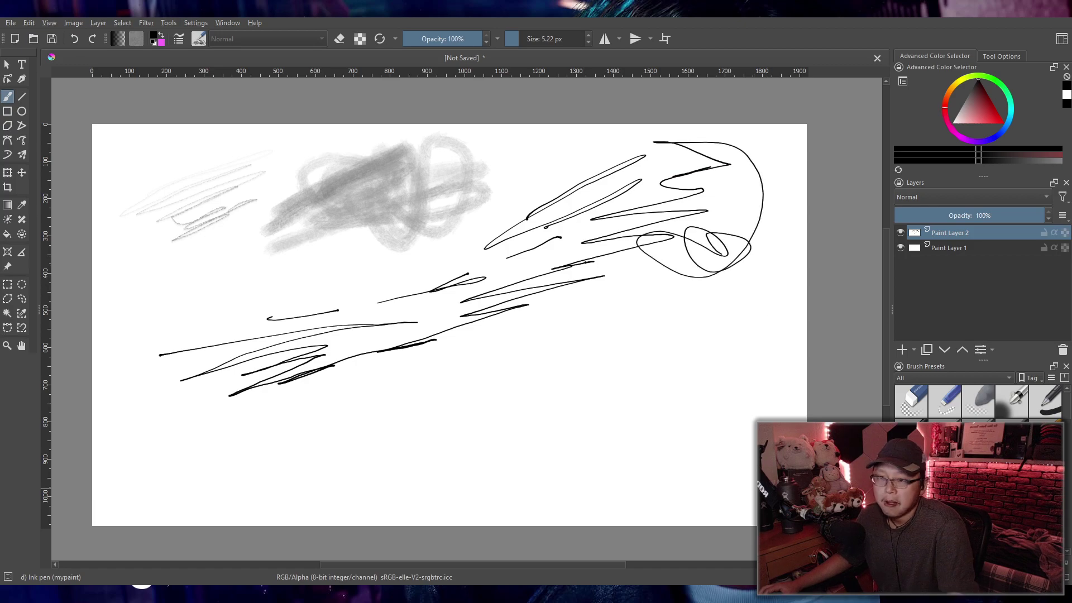
Step: Draw long looping lines across the lower canvas with the preset following Ink pen (mypaint) and with Ink-2 Fineliner, inspecting them up close
key("slash")
mouse_move(221, 457)
left_mouse_down()
mouse_move(447, 402)
mouse_move(506, 338)
mouse_move(636, 297)
mouse_move(693, 307)
mouse_move(706, 290)
mouse_move(642, 309)
left_mouse_up()
mouse_move(408, 457)
left_mouse_down()
mouse_move(568, 387)
mouse_move(461, 445)
mouse_move(613, 391)
mouse_move(524, 383)
mouse_move(592, 372)
mouse_move(596, 339)
mouse_move(576, 337)
mouse_move(668, 349)
mouse_move(593, 354)
mouse_move(679, 333)
mouse_move(647, 345)
mouse_move(660, 372)
mouse_move(699, 369)
mouse_move(670, 340)
mouse_move(743, 388)
left_mouse_up()
scroll(596, 340, "up", 4)
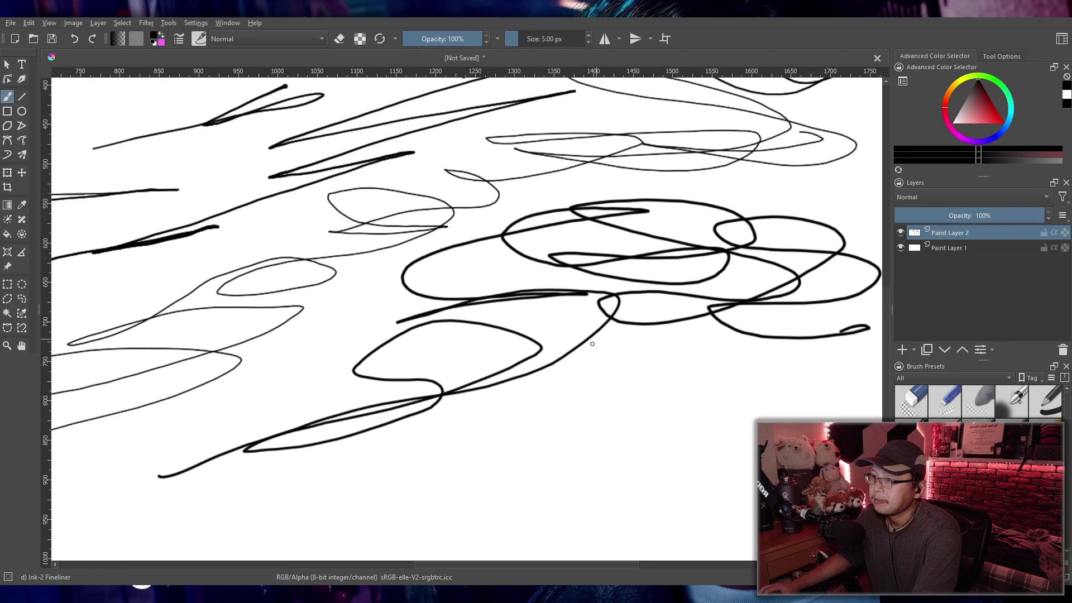
scroll(587, 351, "down", 1)
Step: Scribble samples with the Ink-3 Gpen and Ink-4 Pen Rough brushes along the bottom of the canvas
left_click(912, 511)
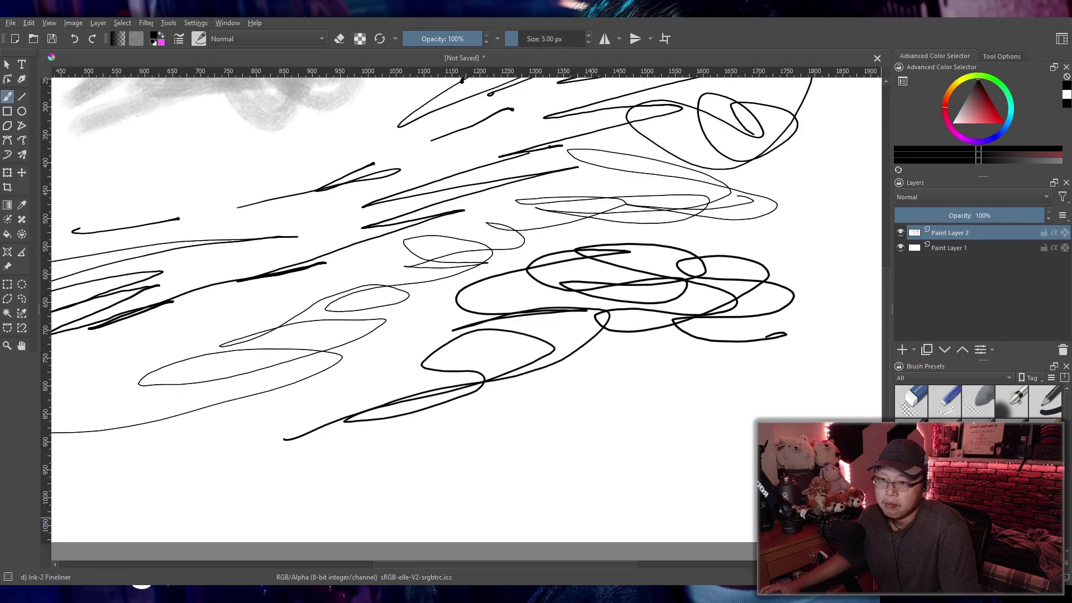
mouse_move(481, 450)
left_mouse_down()
mouse_move(620, 398)
mouse_move(497, 447)
mouse_move(617, 399)
mouse_move(626, 419)
mouse_move(663, 392)
mouse_move(598, 371)
mouse_move(634, 403)
mouse_move(348, 479)
mouse_move(273, 475)
mouse_move(159, 490)
mouse_move(229, 447)
mouse_move(184, 483)
mouse_move(413, 464)
mouse_move(466, 481)
mouse_move(536, 451)
mouse_move(676, 457)
mouse_move(729, 430)
mouse_move(719, 402)
mouse_move(787, 363)
mouse_move(810, 371)
mouse_move(735, 404)
left_mouse_up()
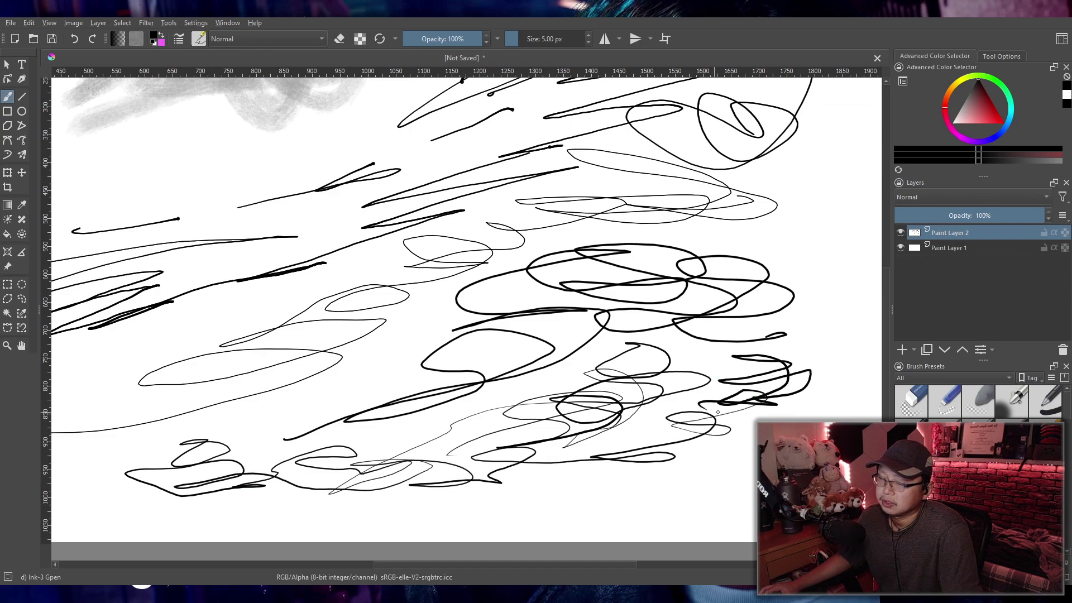
left_click(1011, 501)
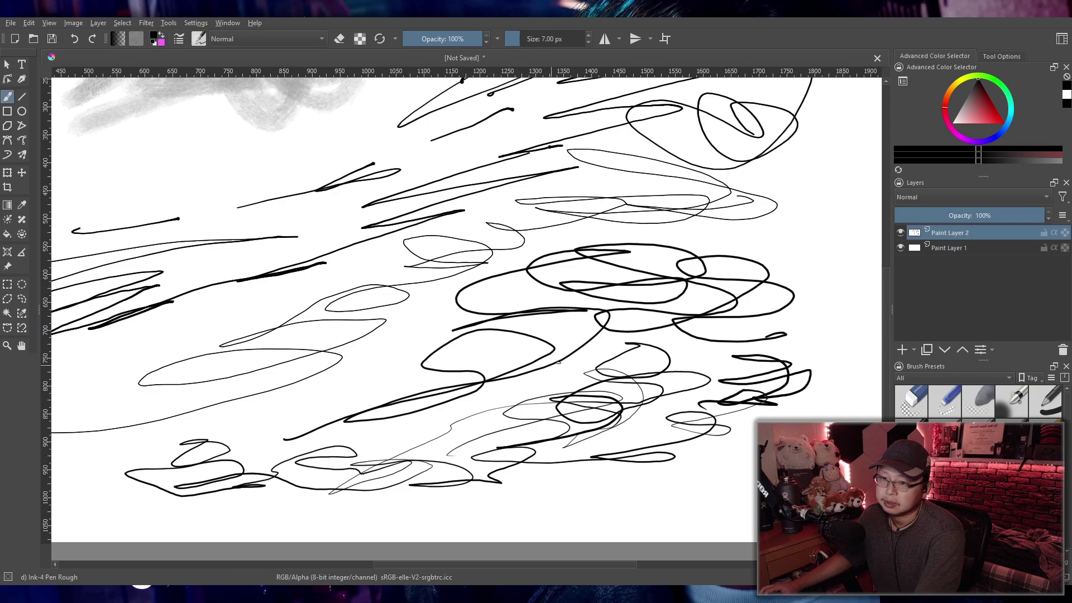
mouse_move(300, 519)
left_mouse_down()
mouse_move(447, 501)
mouse_move(468, 514)
mouse_move(456, 521)
mouse_move(557, 493)
mouse_move(531, 511)
mouse_move(617, 489)
mouse_move(654, 494)
mouse_move(638, 505)
mouse_move(705, 493)
left_mouse_up()
Step: Scribble rough ink lines along the canvas's bottom edge, switch to the Ink-7 Brush Rough preset and glance at the My Favorites presets
left_click(1045, 502)
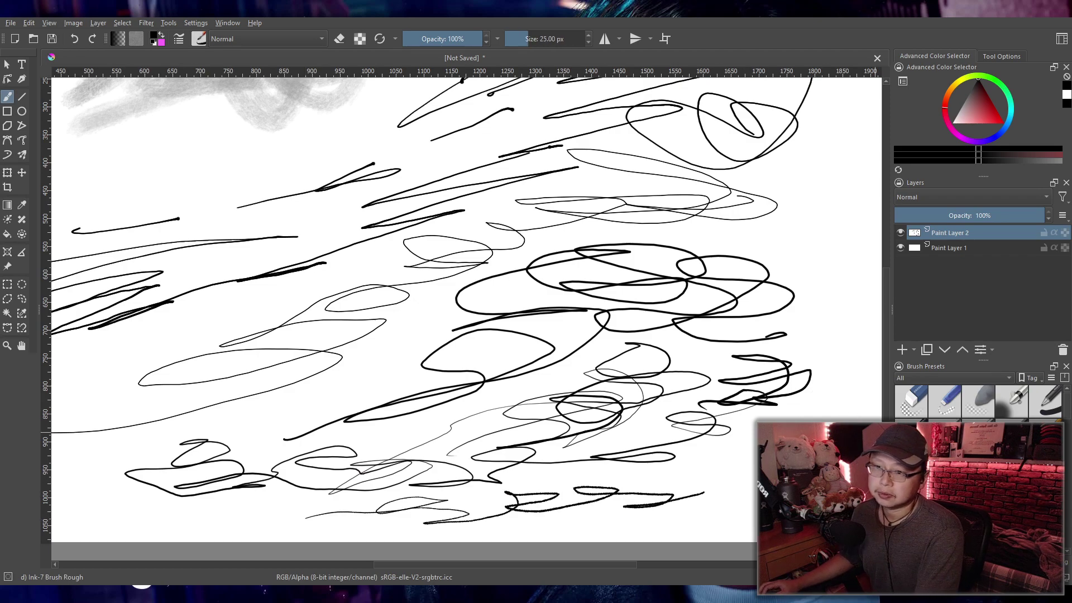
scroll(979, 469, "down", 3)
left_click(927, 400)
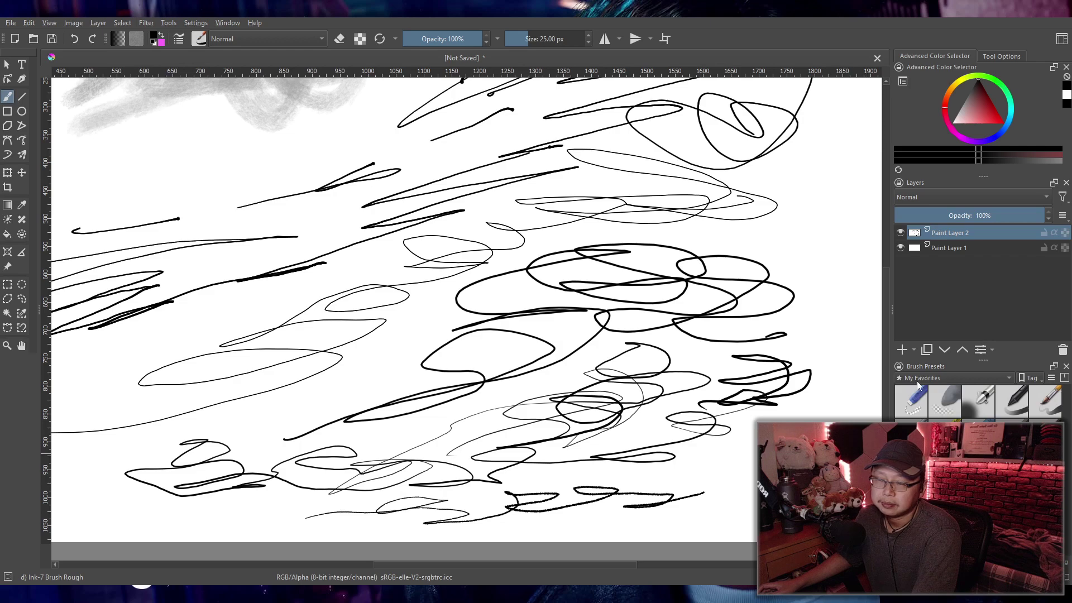
left_click(921, 249)
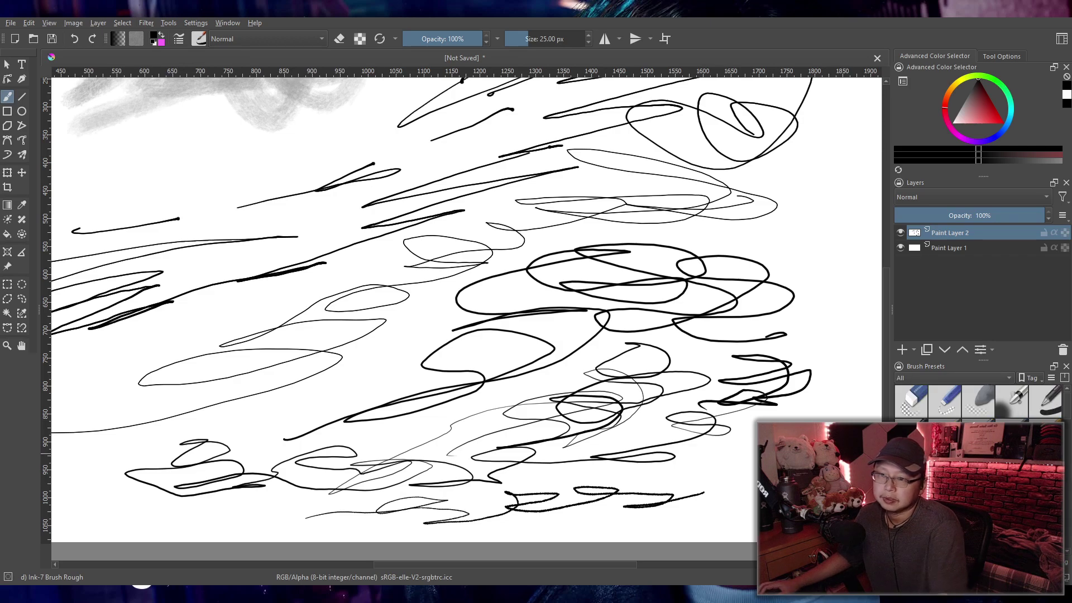
Step: Return to the Ink-7 Brush Rough preset after checking Ink-8 Sumi-e, add a new paint layer and hide Paint Layer 2
scroll(979, 469, "down", 2)
left_click(911, 469)
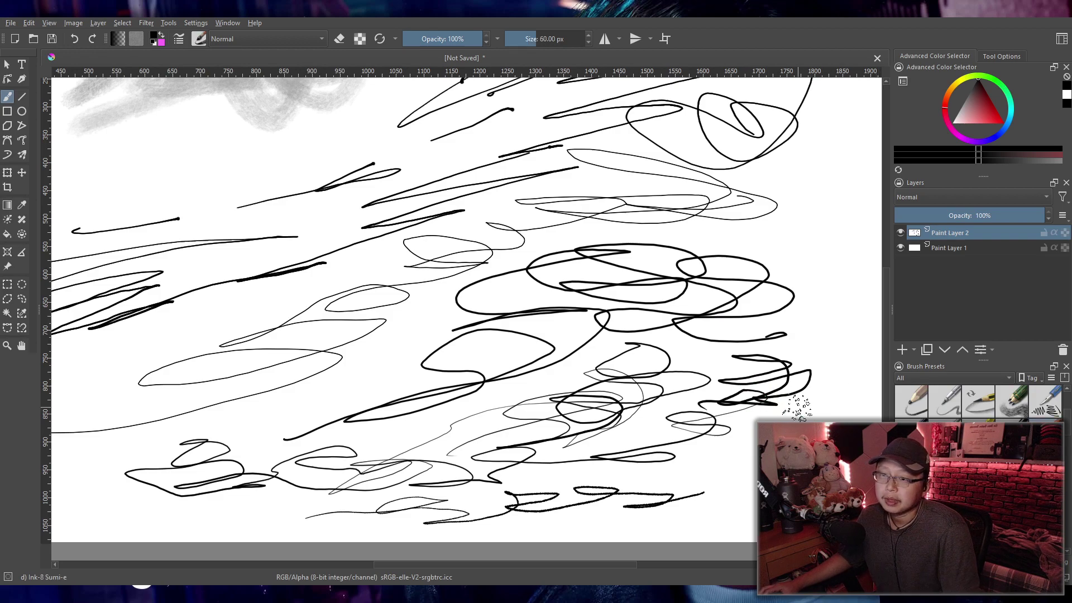
left_click(1046, 437)
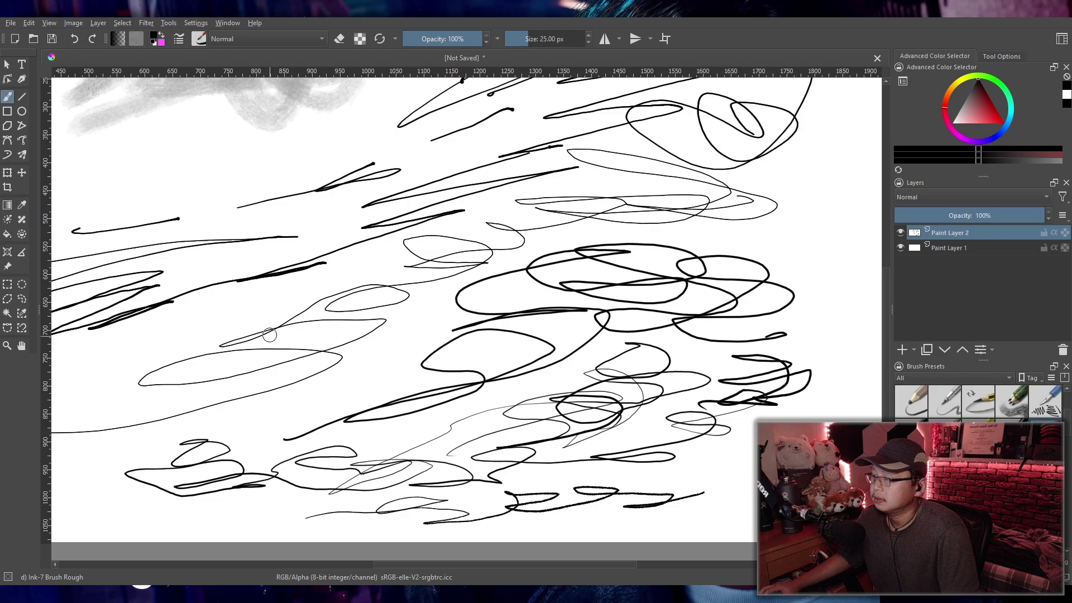
key("Insert")
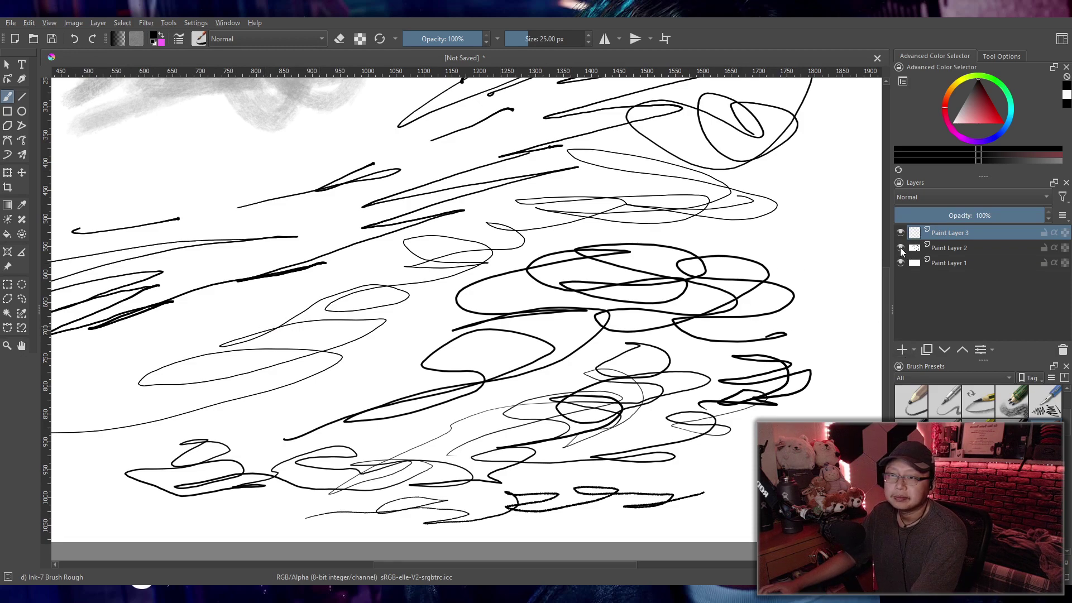
left_click(901, 247)
Step: Brush zigzag samples with Ink-7 Brush Rough and thick bristly strokes with Ink-8 Sumi-e across the blank canvas
mouse_move(177, 203)
left_mouse_down()
mouse_move(397, 149)
mouse_move(342, 187)
mouse_move(351, 216)
mouse_move(450, 201)
mouse_move(323, 264)
mouse_move(392, 257)
mouse_move(373, 282)
mouse_move(503, 276)
mouse_move(374, 322)
mouse_move(515, 293)
left_mouse_up()
mouse_move(408, 342)
left_mouse_down()
mouse_move(515, 323)
mouse_move(445, 352)
mouse_move(487, 350)
left_mouse_up()
left_click(911, 468)
mouse_move(541, 192)
left_mouse_down()
mouse_move(689, 157)
mouse_move(596, 188)
mouse_move(644, 185)
mouse_move(656, 200)
mouse_move(716, 192)
mouse_move(610, 238)
mouse_move(761, 212)
mouse_move(609, 241)
mouse_move(617, 259)
mouse_move(719, 243)
mouse_move(615, 286)
mouse_move(747, 274)
mouse_move(579, 330)
mouse_move(705, 312)
mouse_move(536, 377)
mouse_move(629, 360)
mouse_move(365, 432)
mouse_move(475, 413)
mouse_move(392, 451)
mouse_move(325, 453)
mouse_move(259, 453)
mouse_move(216, 428)
mouse_move(298, 387)
mouse_move(184, 374)
mouse_move(208, 338)
mouse_move(155, 371)
mouse_move(236, 306)
mouse_move(162, 308)
mouse_move(136, 288)
left_mouse_up()
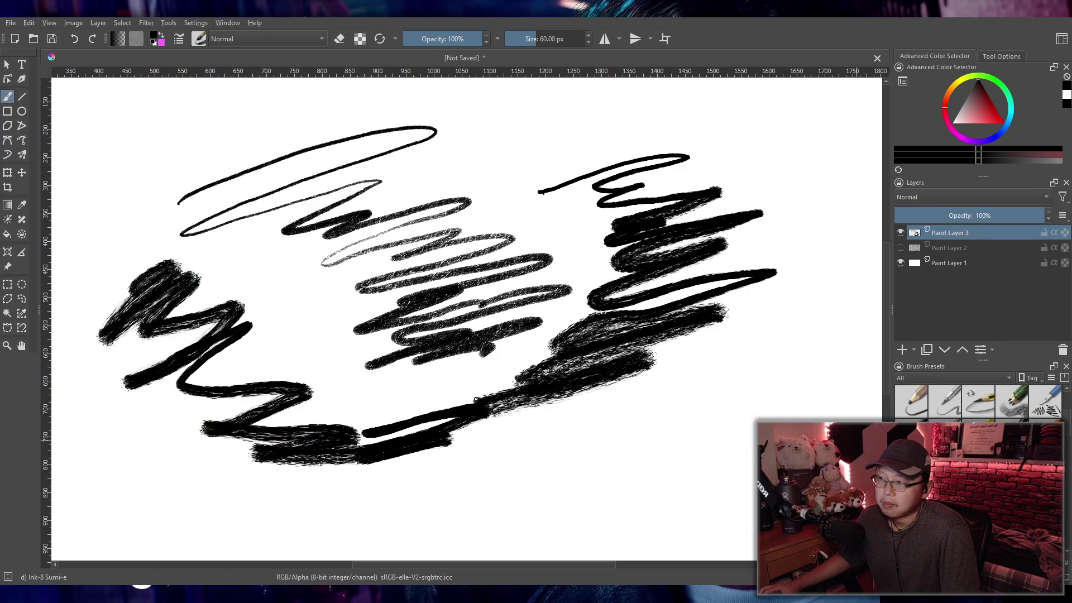
mouse_move(541, 471)
left_mouse_down()
mouse_move(666, 437)
mouse_move(571, 474)
mouse_move(723, 446)
mouse_move(756, 427)
mouse_move(798, 366)
mouse_move(578, 421)
mouse_move(738, 336)
left_mouse_up()
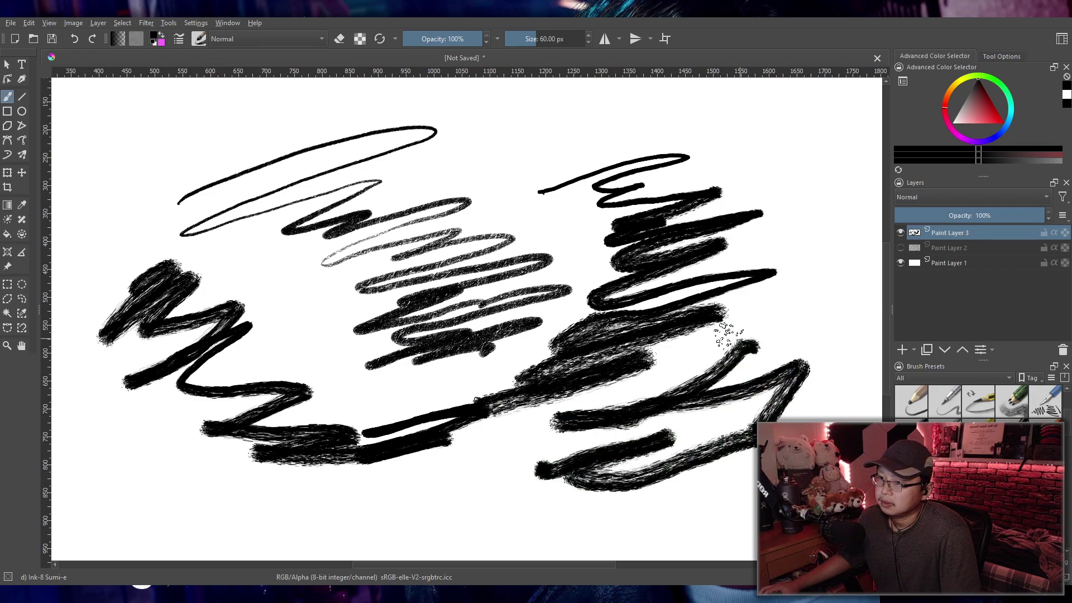
mouse_move(254, 304)
left_mouse_down()
mouse_move(258, 346)
mouse_move(323, 325)
mouse_move(368, 339)
mouse_move(329, 400)
mouse_move(332, 378)
mouse_move(286, 219)
mouse_move(279, 234)
mouse_move(413, 165)
mouse_move(513, 163)
left_mouse_up()
Step: Scribble grey and dark samples across the canvas's upper part with the preset following Ink-8 Sumi-e
left_click(911, 469)
mouse_move(531, 119)
left_mouse_down()
mouse_move(595, 118)
mouse_move(600, 143)
mouse_move(594, 113)
mouse_move(539, 139)
left_mouse_up()
key("/")
mouse_move(614, 137)
left_mouse_down()
mouse_move(756, 117)
mouse_move(789, 156)
mouse_move(778, 183)
mouse_move(695, 156)
mouse_move(804, 232)
left_mouse_up()
Step: Scribble samples with the Marker Dry and Marker Medium (mypaint) presets along the bottom of the canvas
left_click(979, 469)
mouse_move(684, 476)
left_mouse_down()
mouse_move(693, 503)
mouse_move(742, 455)
mouse_move(728, 471)
left_mouse_up()
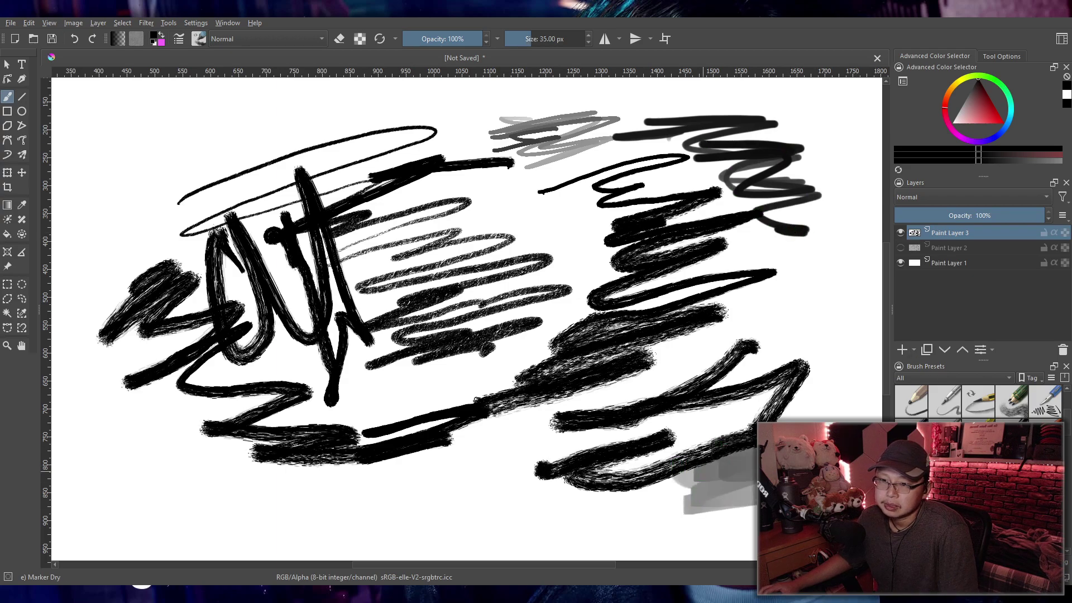
left_click(1012, 469)
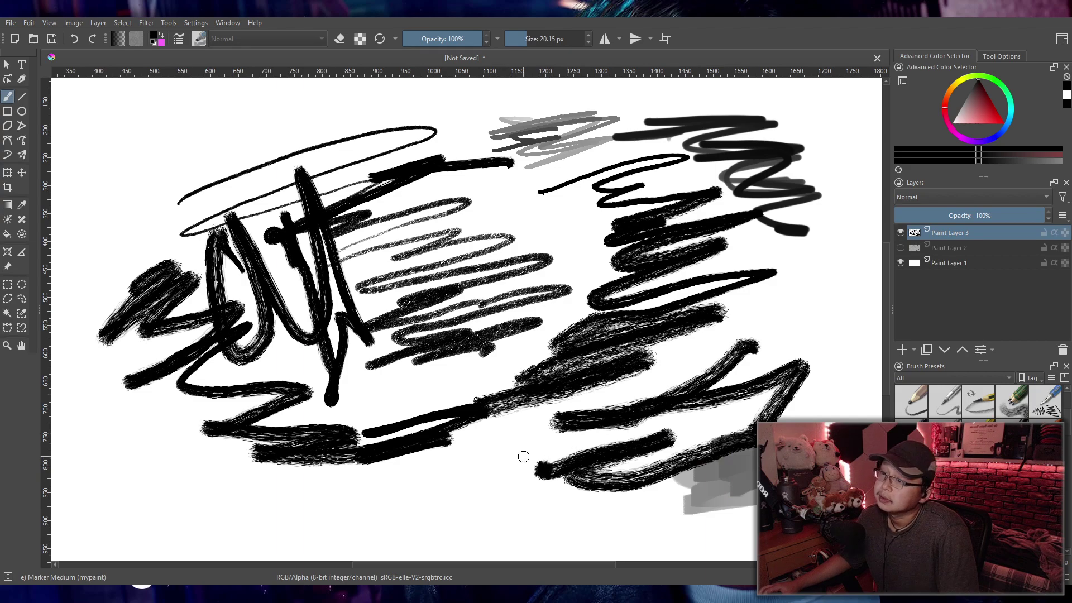
mouse_move(439, 477)
left_mouse_down()
mouse_move(314, 500)
mouse_move(412, 497)
mouse_move(287, 509)
mouse_move(368, 494)
mouse_move(263, 525)
mouse_move(283, 508)
mouse_move(346, 494)
mouse_move(226, 531)
mouse_move(352, 497)
mouse_move(268, 514)
left_mouse_up()
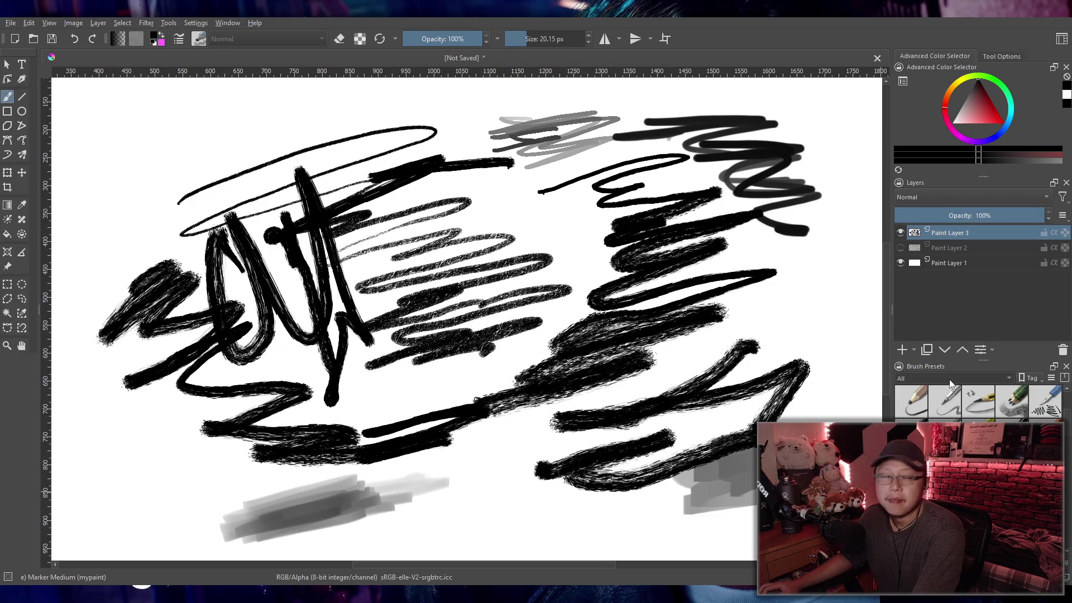
Step: Check the My Favorites presets, return to the full preset list and scribble a broad dark marker sample in the canvas's lower left
left_click(927, 402)
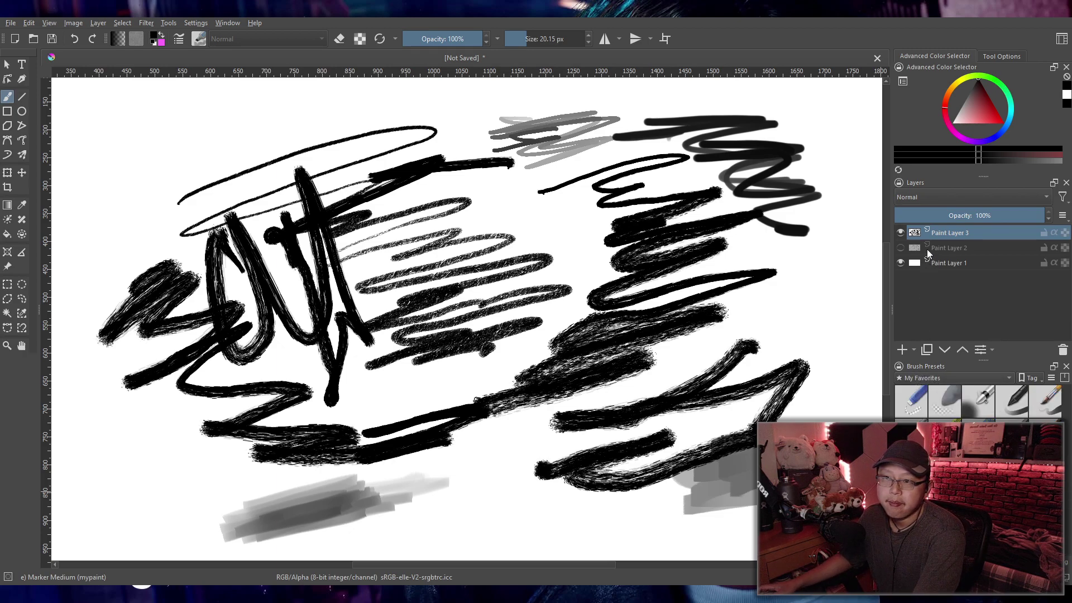
left_click(925, 316)
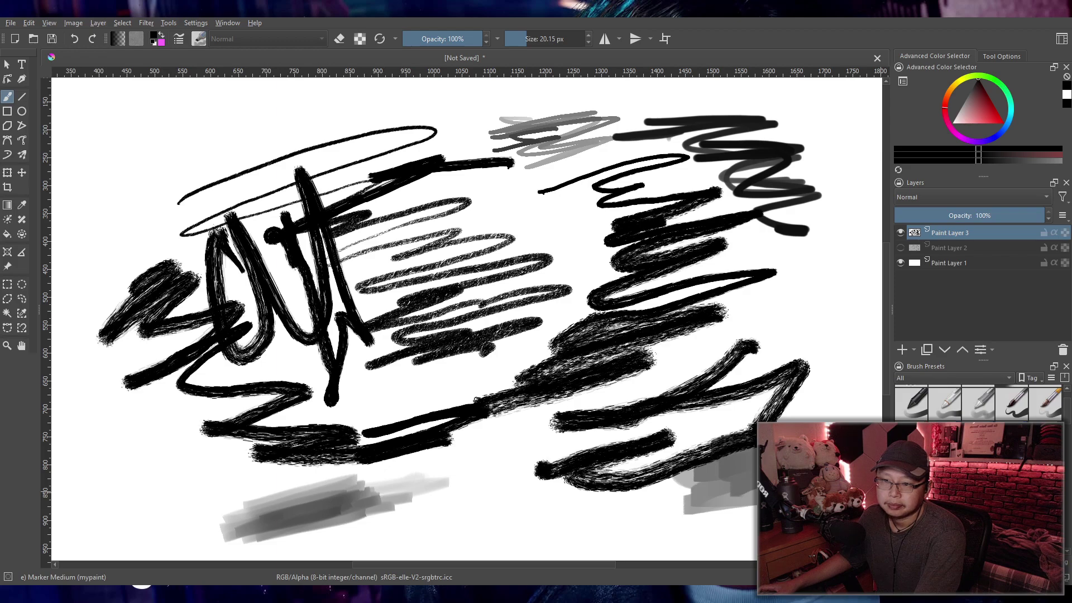
scroll(960, 464, "down", 2)
left_click(943, 463)
mouse_move(122, 466)
left_mouse_down()
mouse_move(137, 502)
mouse_move(156, 499)
mouse_move(143, 468)
mouse_move(122, 455)
left_mouse_up()
Step: Hatch diagonal strokes with the Bristles-1 Details brush in the upper left of the canvas
key(".")
mouse_move(122, 200)
left_mouse_down()
mouse_move(253, 111)
mouse_move(151, 186)
mouse_move(333, 106)
left_mouse_up()
left_click_drag(243, 144, 120, 221)
left_click_drag(209, 182, 103, 246)
left_click_drag(175, 209, 98, 268)
mouse_move(137, 221)
left_mouse_down()
mouse_move(92, 168)
mouse_move(111, 163)
mouse_move(77, 200)
mouse_move(80, 151)
mouse_move(204, 103)
left_mouse_up()
left_click_drag(181, 120, 97, 163)
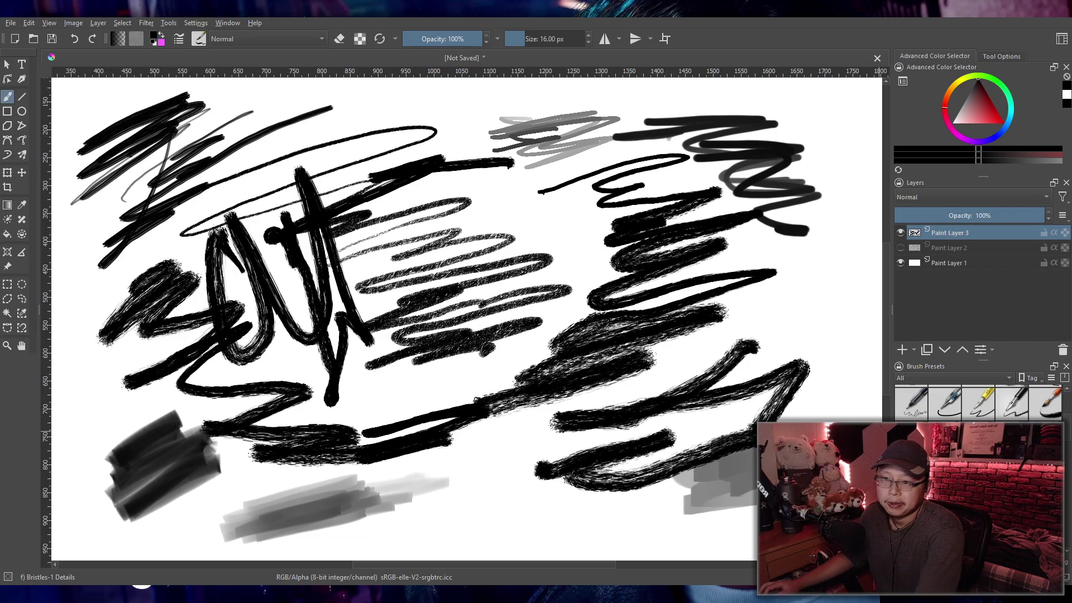
Step: Browse the remaining presets and draw long winding lines around the existing scribbles with the Sketching-3 Leaky brush
scroll(978, 403, "down", 4)
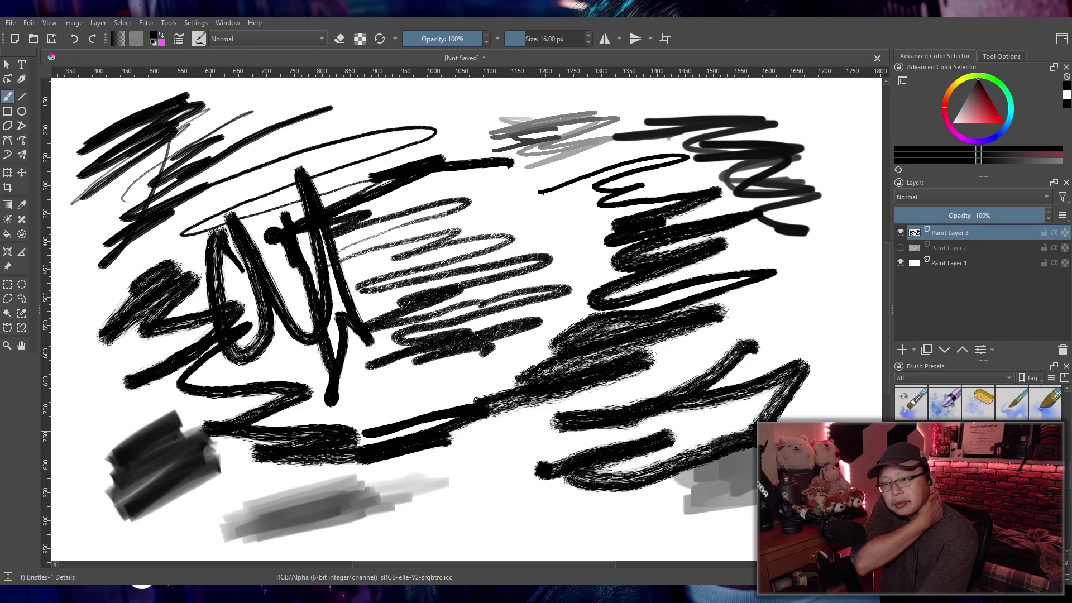
scroll(977, 402, "up", 3)
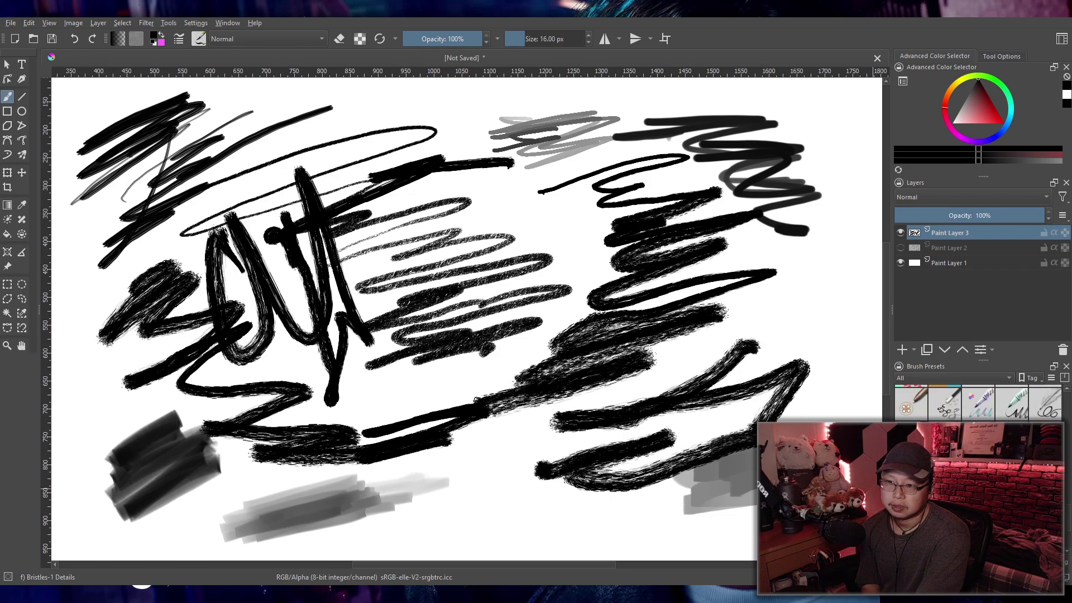
scroll(1027, 486, "up", 2)
left_click(1045, 503)
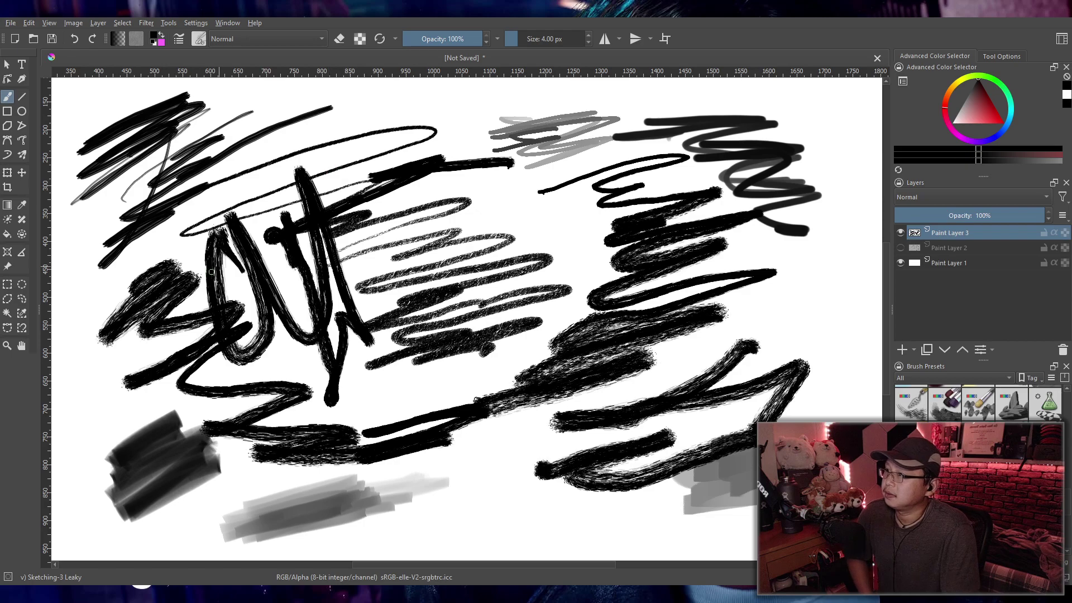
mouse_move(77, 430)
left_mouse_down()
mouse_move(135, 392)
mouse_move(159, 395)
mouse_move(89, 484)
mouse_move(172, 444)
mouse_move(367, 463)
mouse_move(441, 506)
mouse_move(531, 434)
mouse_move(474, 468)
mouse_move(474, 483)
mouse_move(508, 505)
mouse_move(445, 538)
mouse_move(536, 523)
mouse_move(523, 530)
mouse_move(546, 538)
mouse_move(591, 530)
mouse_move(581, 511)
mouse_move(608, 526)
mouse_move(598, 542)
mouse_move(632, 514)
mouse_move(650, 528)
mouse_move(689, 524)
mouse_move(693, 537)
mouse_move(757, 532)
left_mouse_up()
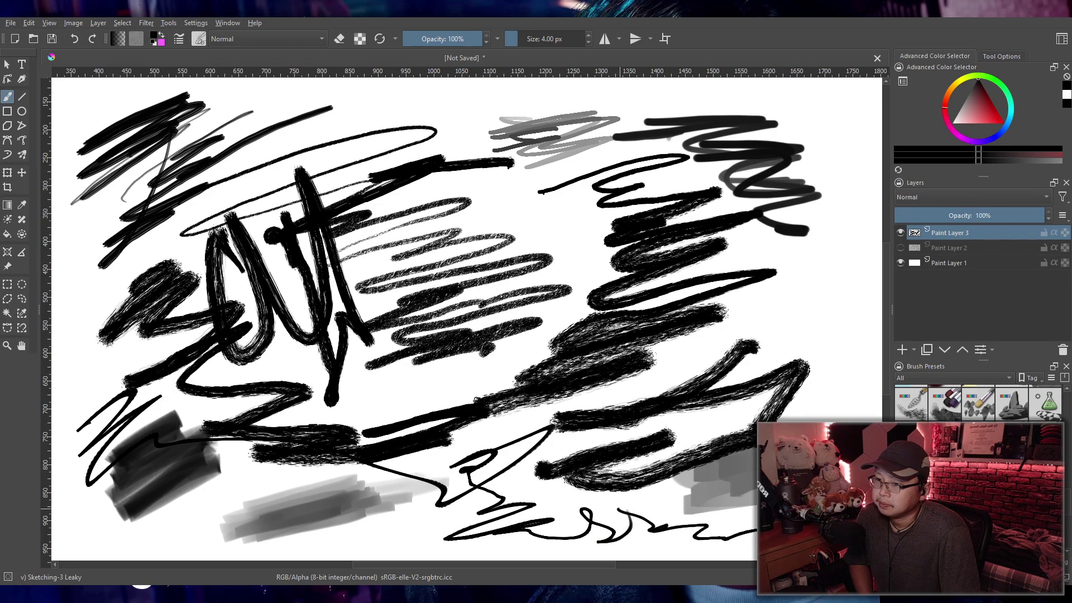
mouse_move(852, 441)
left_mouse_down()
mouse_move(810, 313)
mouse_move(779, 302)
mouse_move(620, 335)
mouse_move(466, 120)
mouse_move(398, 107)
mouse_move(343, 114)
mouse_move(296, 151)
mouse_move(314, 163)
left_mouse_up()
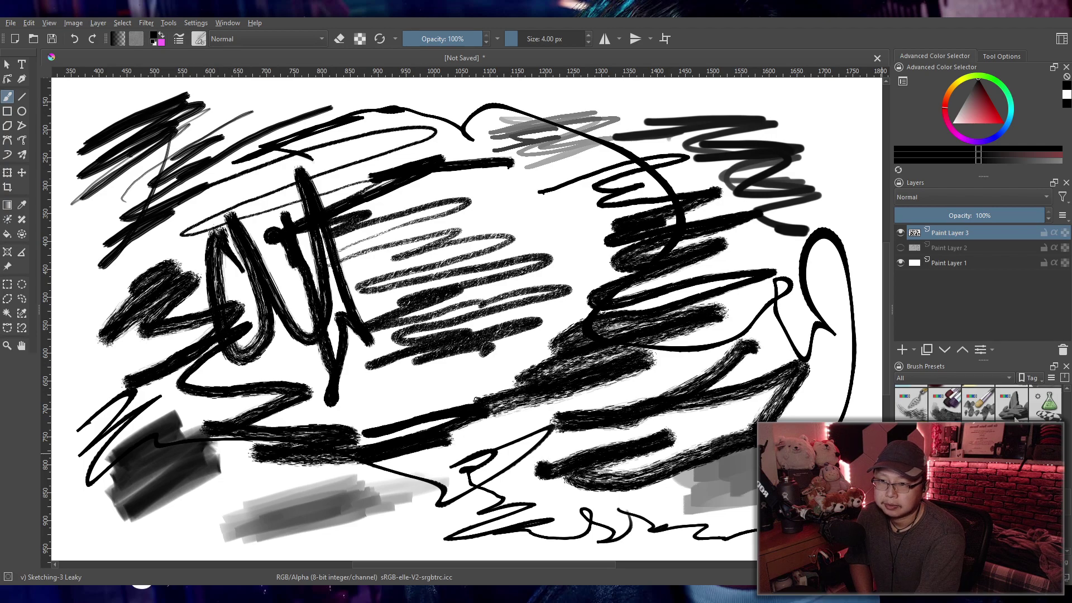
Step: Choose the Ink-3 Gpen brush from the My Favorites presets and bring the whole canvas into view
left_click(927, 400)
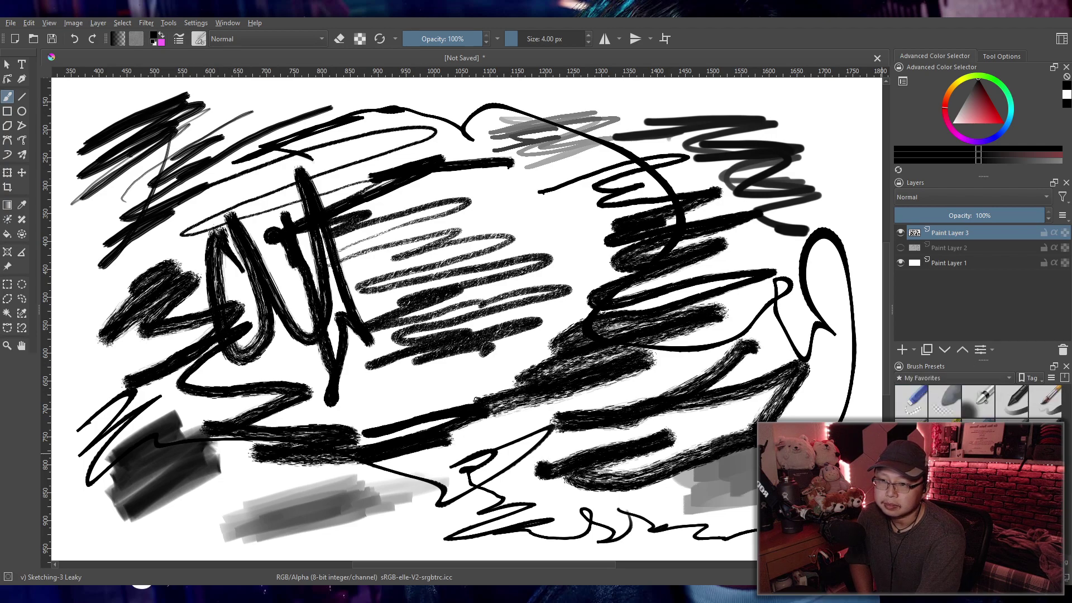
left_click(944, 435)
scroll(625, 333, "down", 3)
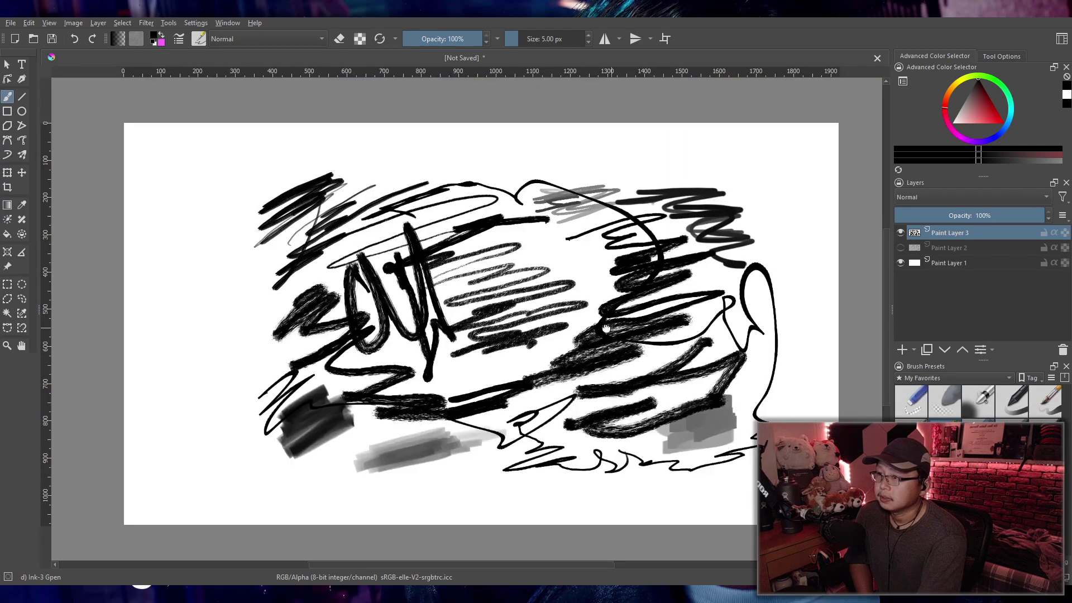
Step: Add a blank paint layer and delete the scribbled Paint Layer 2 and Paint Layer 3
left_click(901, 233)
left_click(902, 349)
left_click(948, 247)
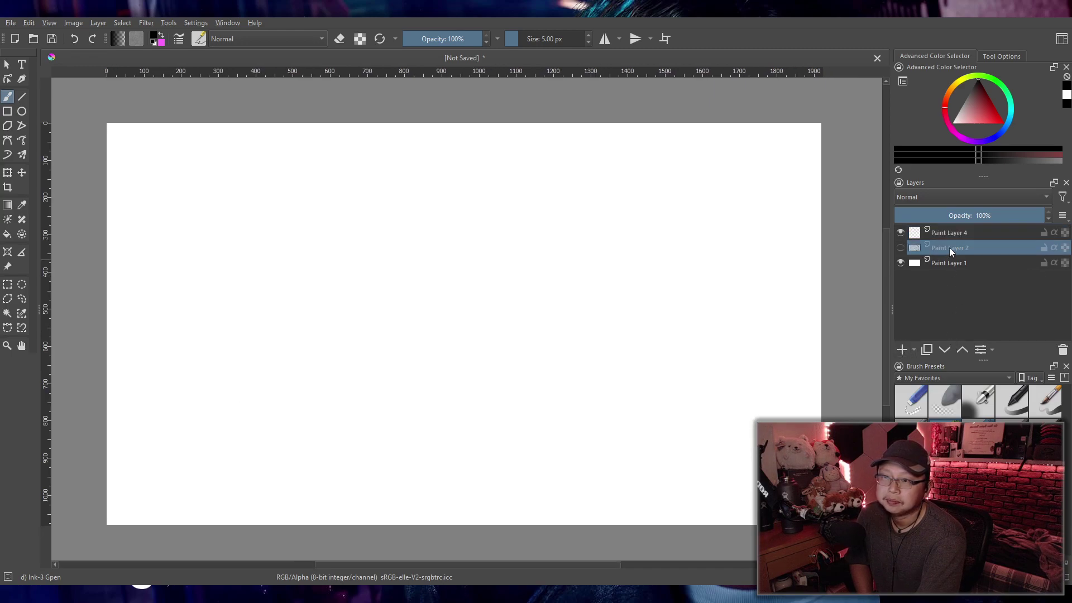
key("shift+Delete")
mouse_move(485, 325)
left_mouse_down()
mouse_move(462, 331)
mouse_move(533, 325)
mouse_move(519, 326)
left_mouse_up()
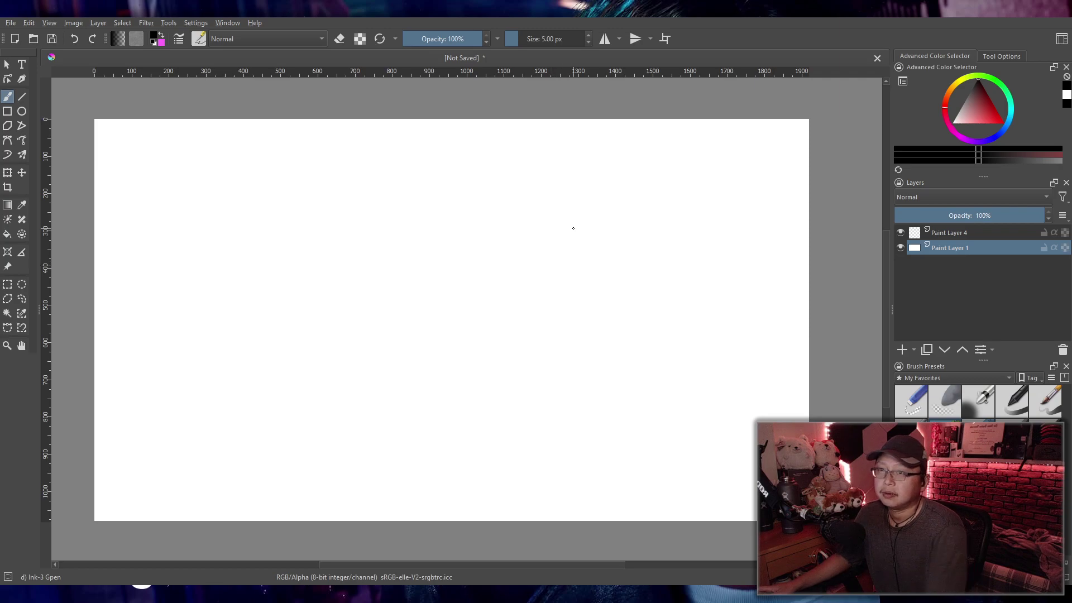
Step: Fill Paint Layer 1 with mid grey, then refill it with a darker grey as the canvas background
left_click(965, 99)
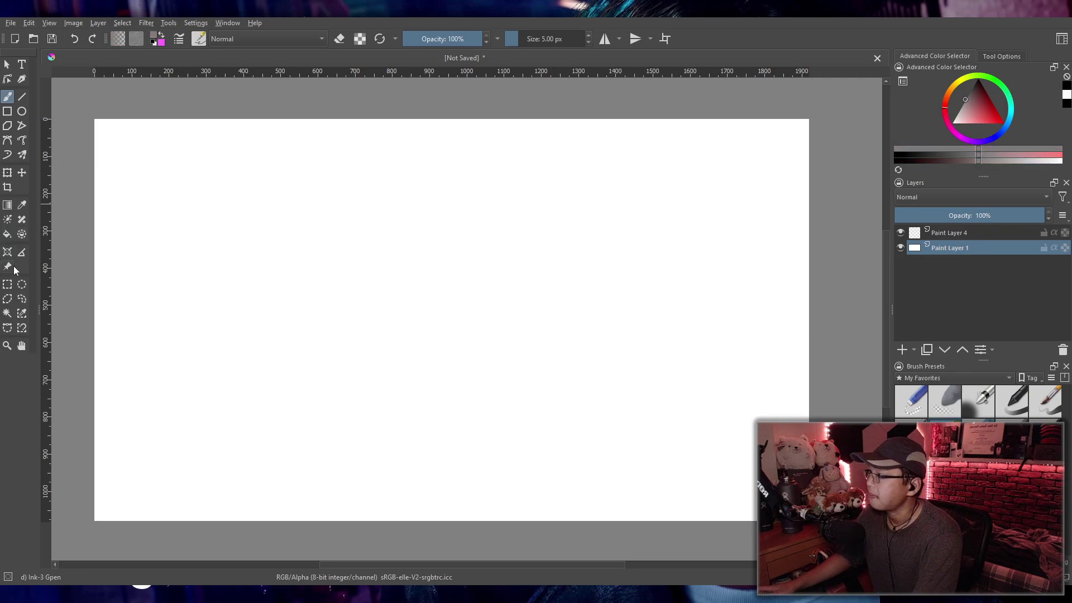
left_click(9, 237)
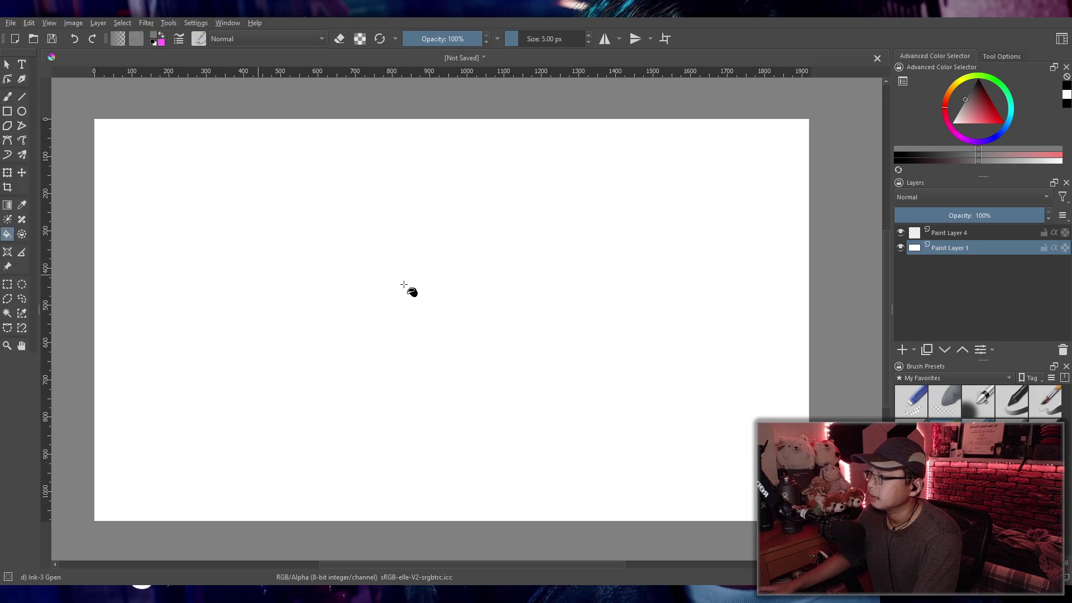
left_click(412, 290)
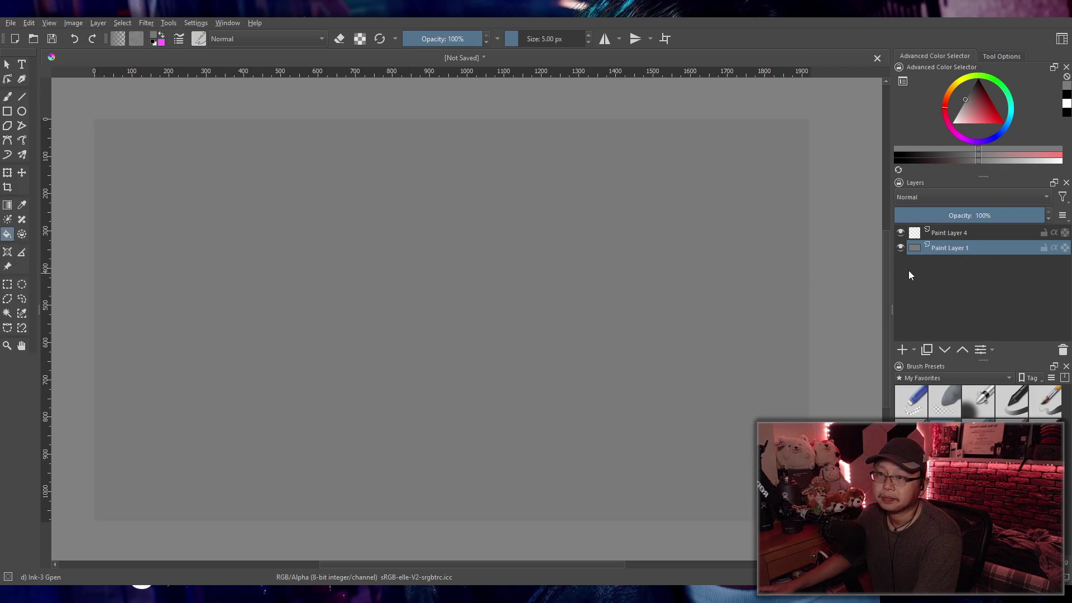
mouse_move(782, 282)
left_mouse_down()
mouse_move(751, 287)
mouse_move(775, 287)
left_mouse_up()
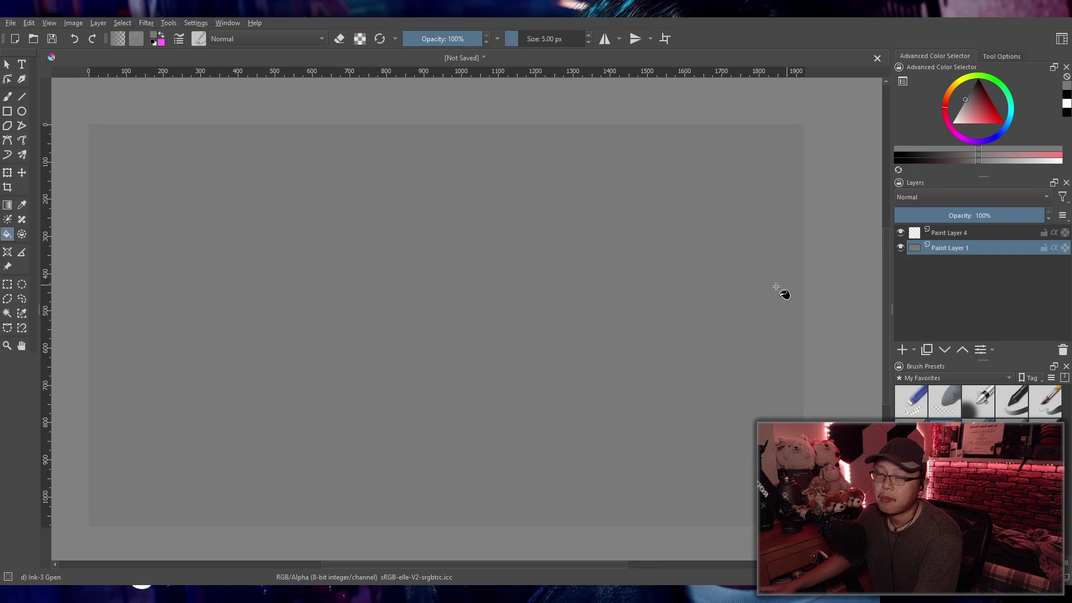
left_click(968, 98)
left_click_drag(968, 97, 969, 92)
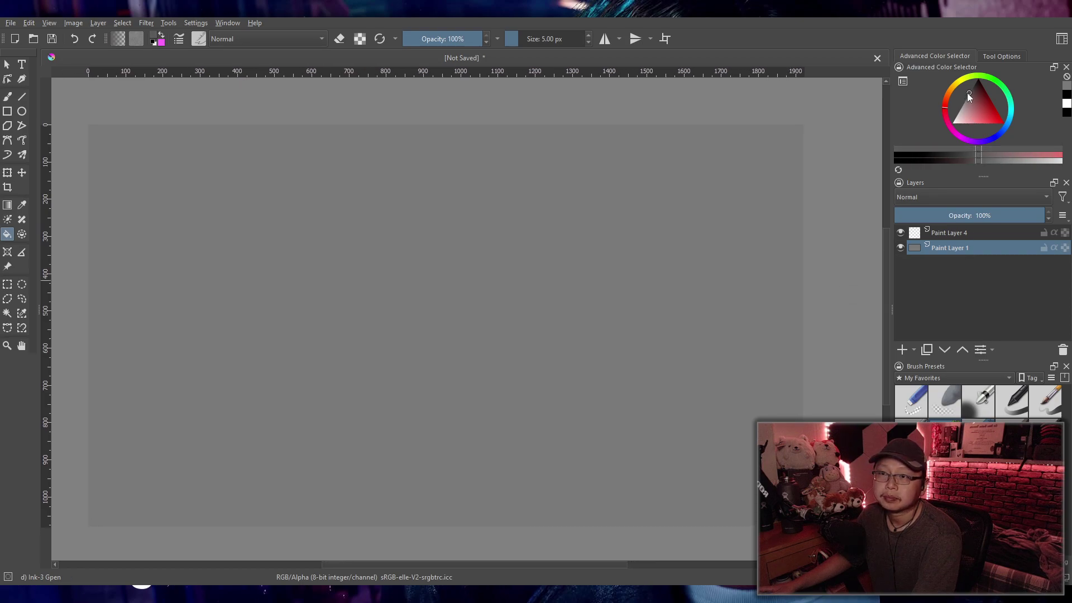
left_click(701, 259)
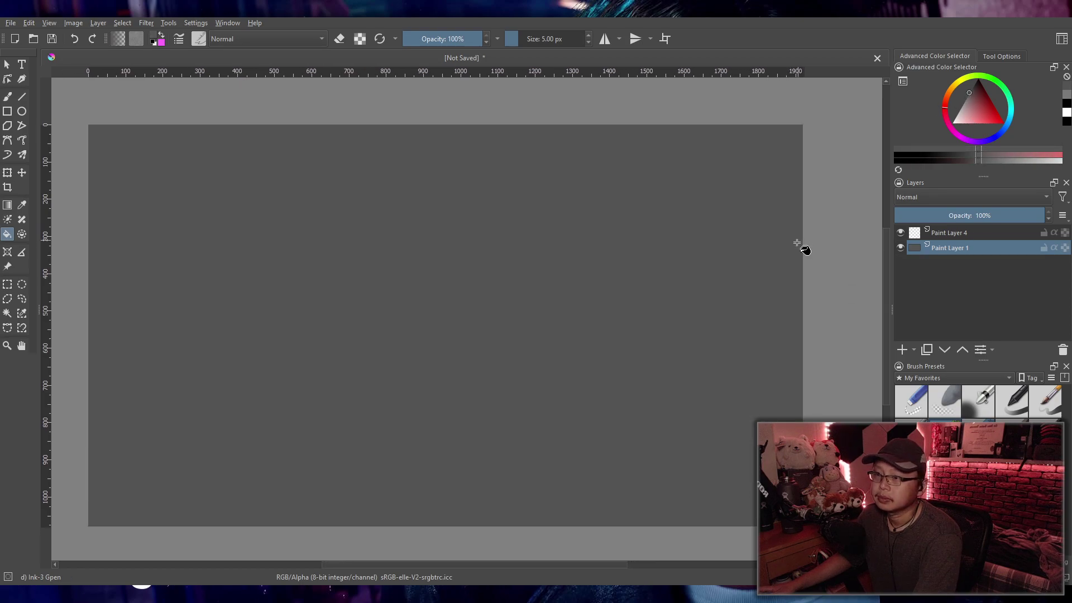
Step: Make Paint Layer 4 active, switch to the Freehand Brush tool and set the foreground colour to black
left_click(941, 239)
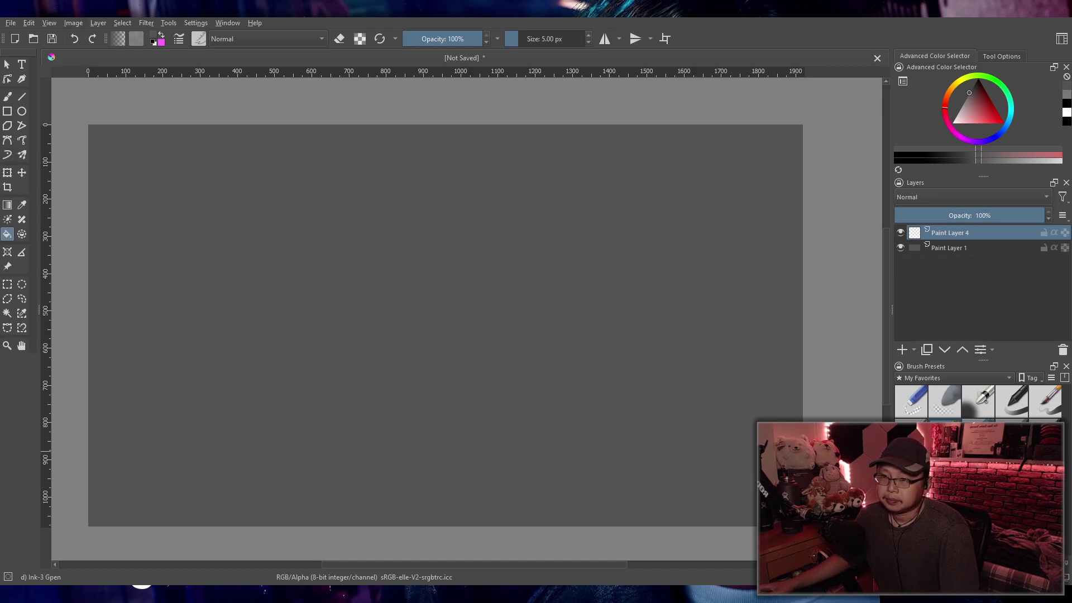
left_click(8, 96)
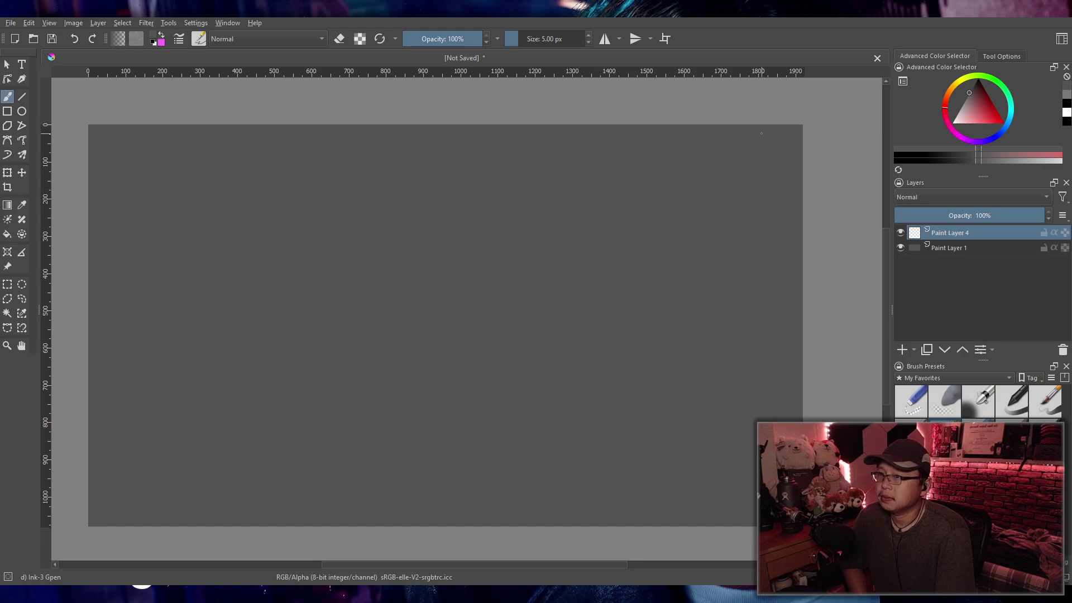
left_click_drag(976, 119, 981, 82)
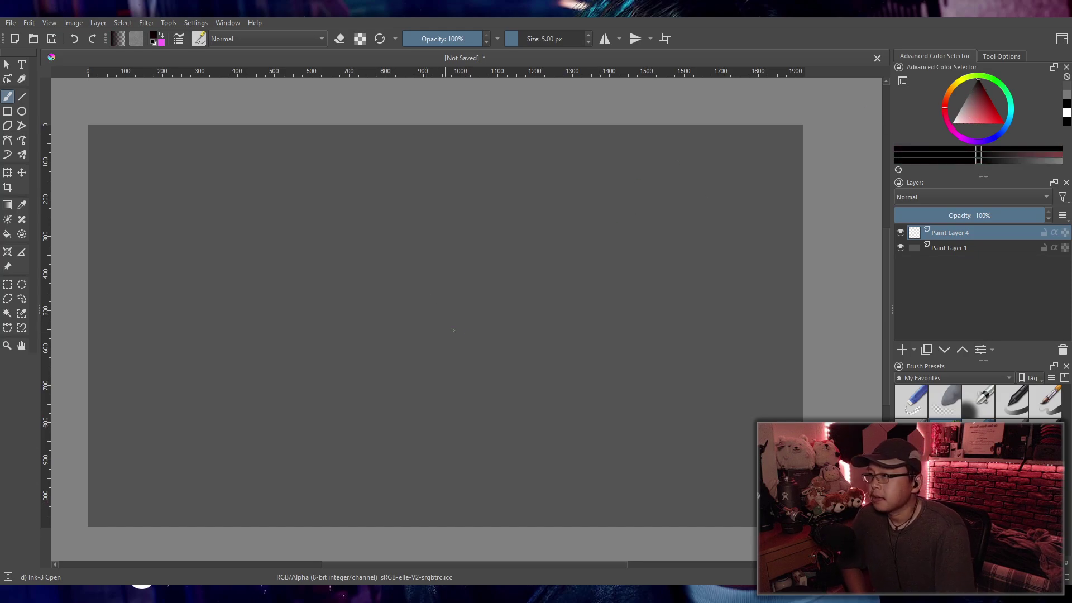
scroll(459, 340, "up", 1)
mouse_move(459, 339)
left_mouse_down()
mouse_move(479, 327)
mouse_move(451, 322)
left_mouse_up()
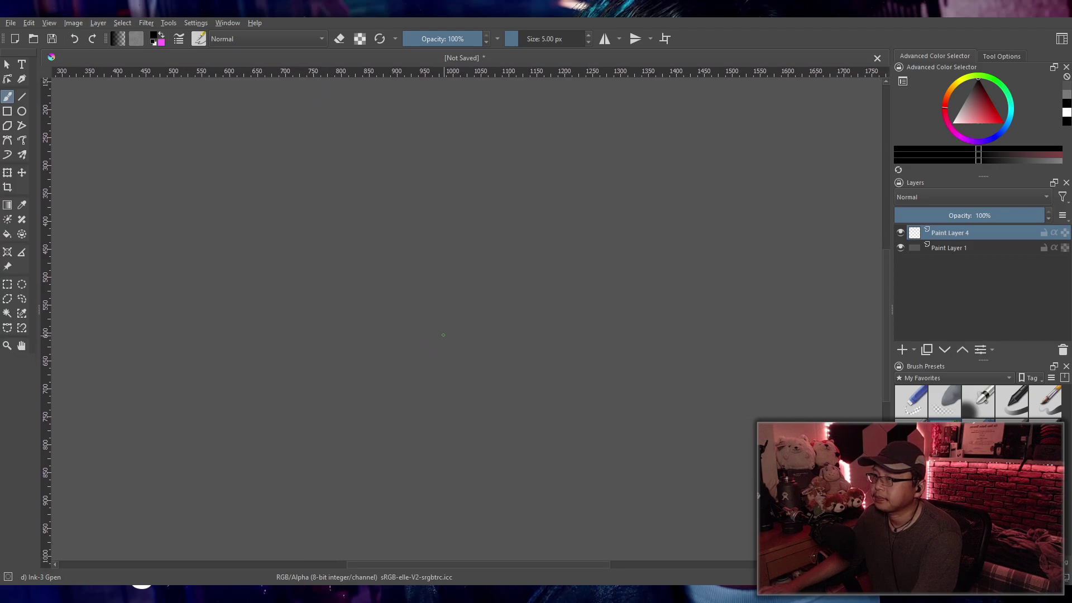
scroll(443, 333, "down", 2)
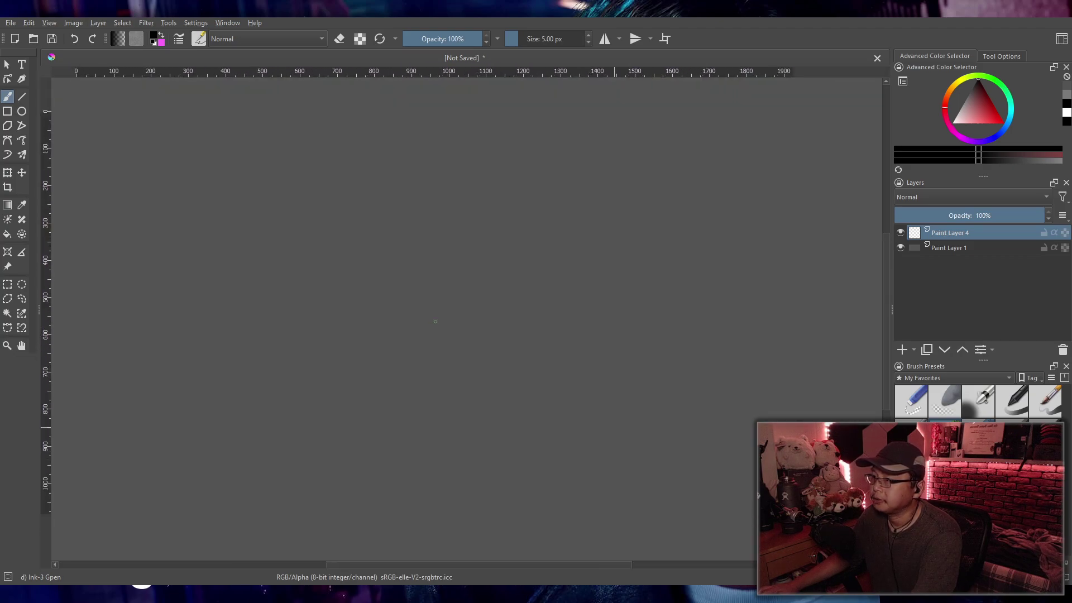
key("minus")
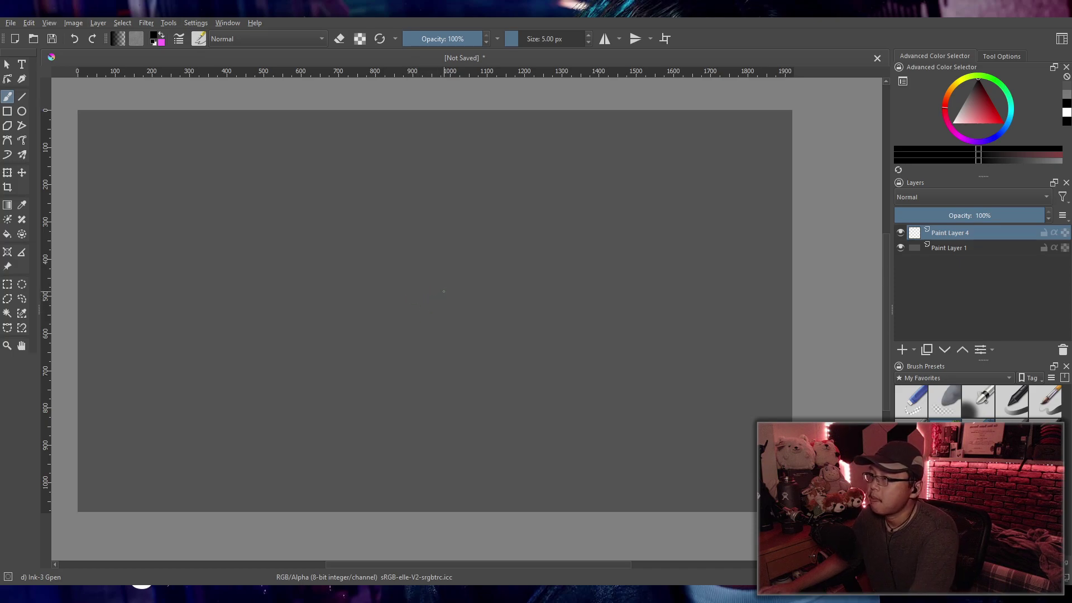
Step: Try to sketch a small closed black outline near the canvas centre on Paint Layer 4
scroll(429, 300, "up", 3)
left_click_drag(428, 300, 457, 303)
scroll(476, 296, "down", 3)
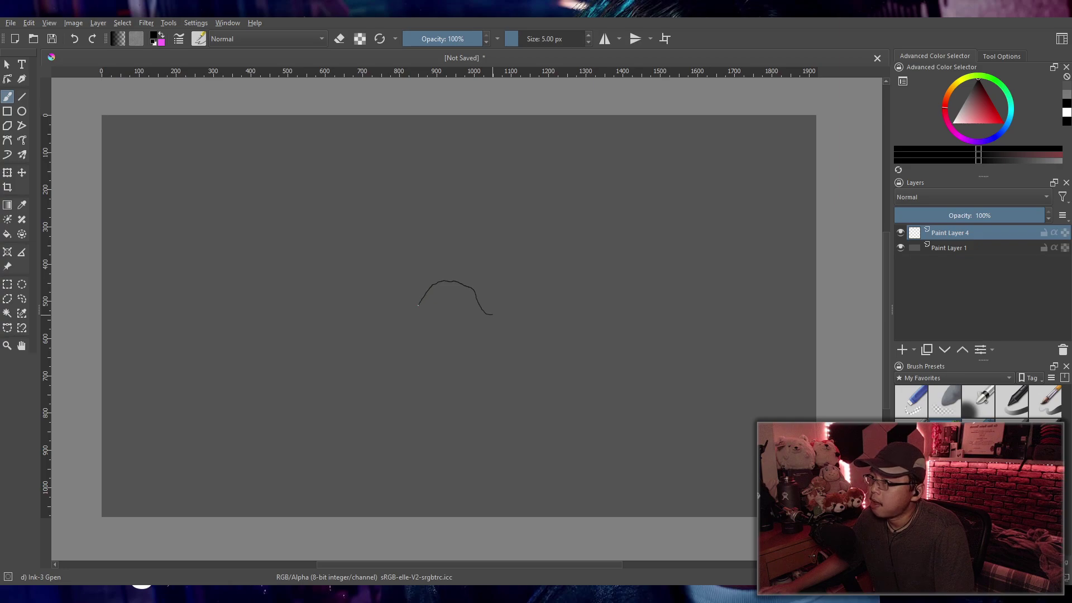
left_click_drag(437, 337, 467, 337)
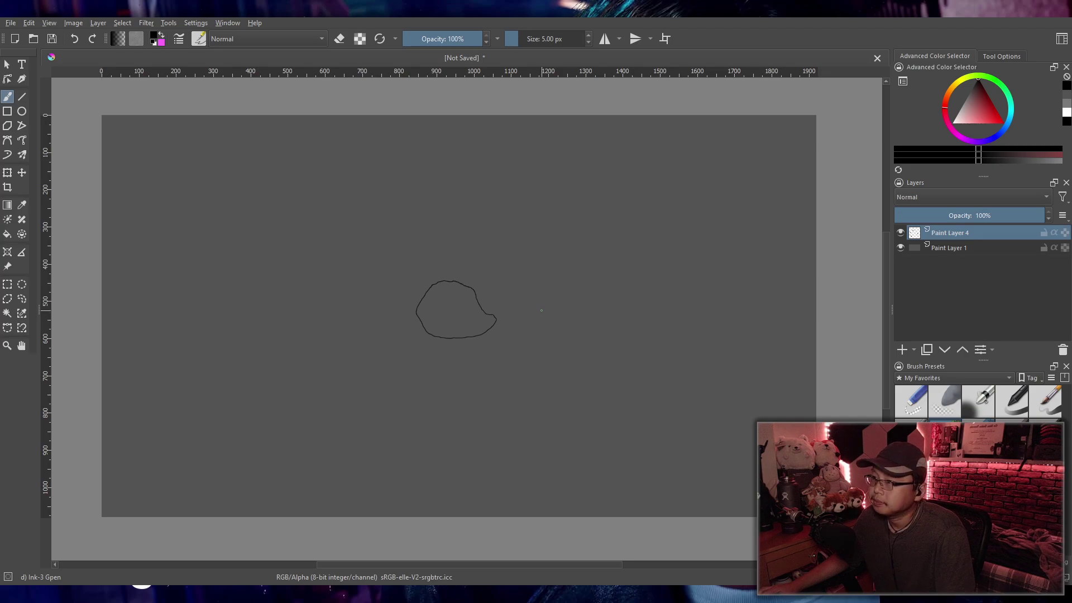
key("ctrl+z")
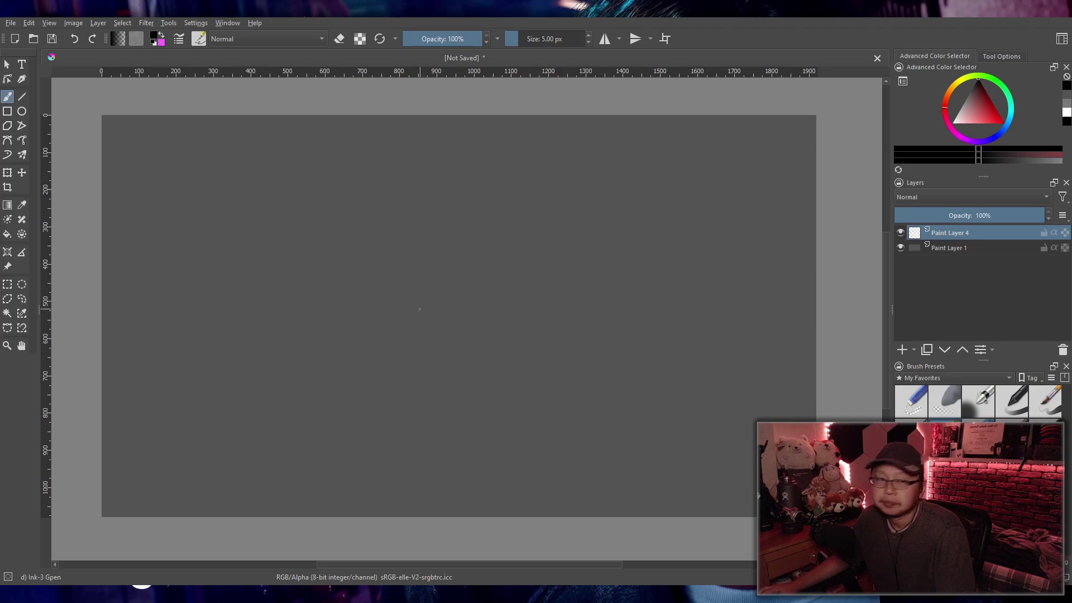
scroll(420, 309, "up", 2)
left_click_drag(416, 339, 414, 337)
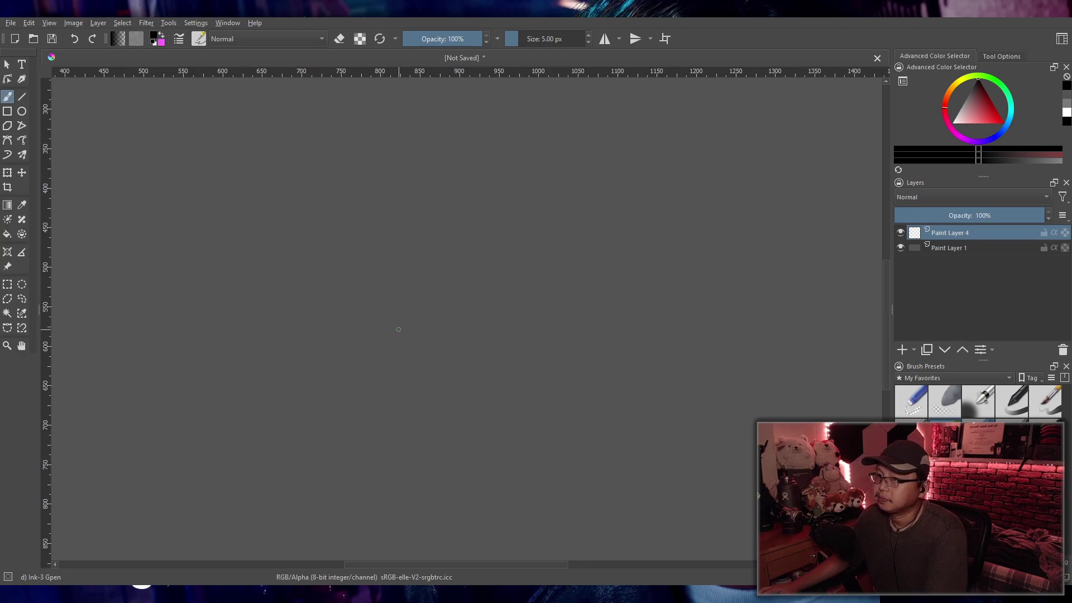
scroll(376, 319, "down", 2)
left_click_drag(467, 333, 482, 333)
left_click_drag(886, 319, 886, 321)
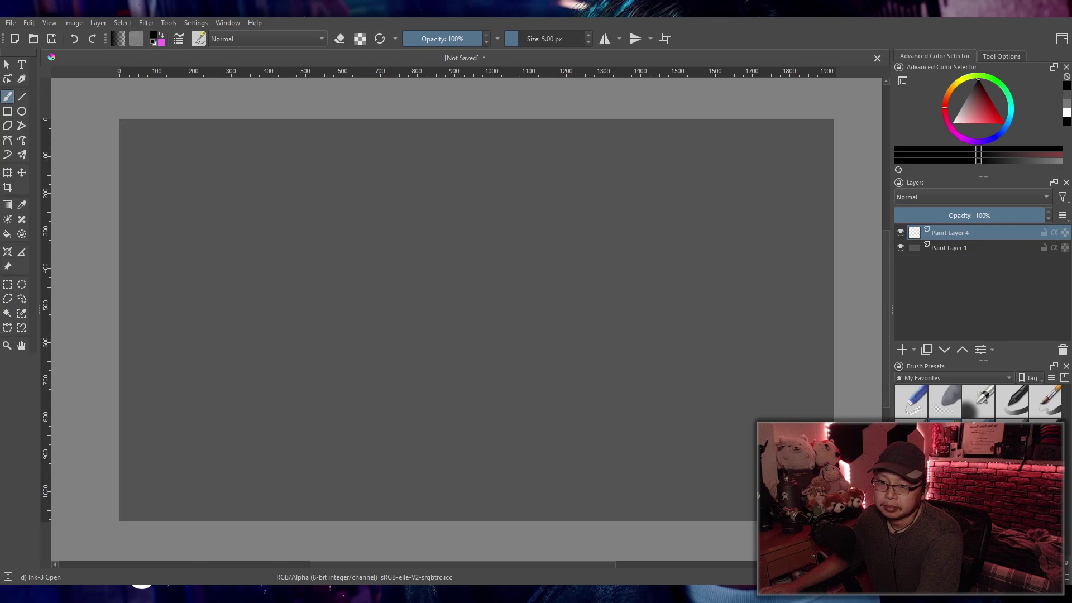
key("ctrl+plus")
key("ctrl+plus")
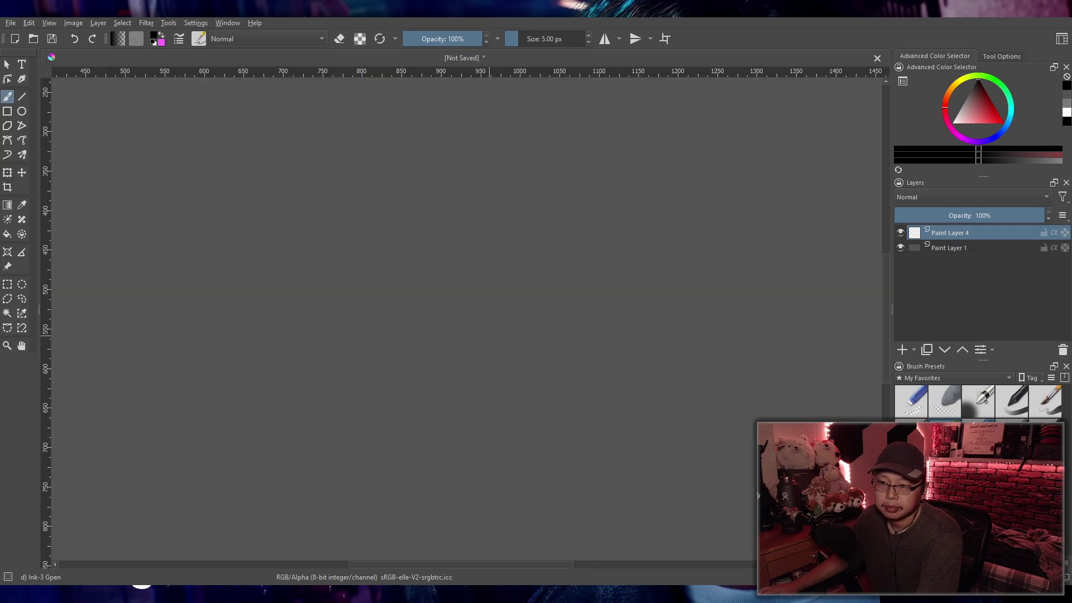
key("ctrl+minus")
key("ctrl+minus")
key("ctrl+plus")
scroll(662, 469, "down", 1)
scroll(661, 469, "up", 1)
mouse_move(662, 469)
left_mouse_down()
mouse_move(620, 431)
mouse_move(629, 373)
mouse_move(630, 424)
mouse_move(610, 422)
left_mouse_up()
scroll(629, 419, "down", 1)
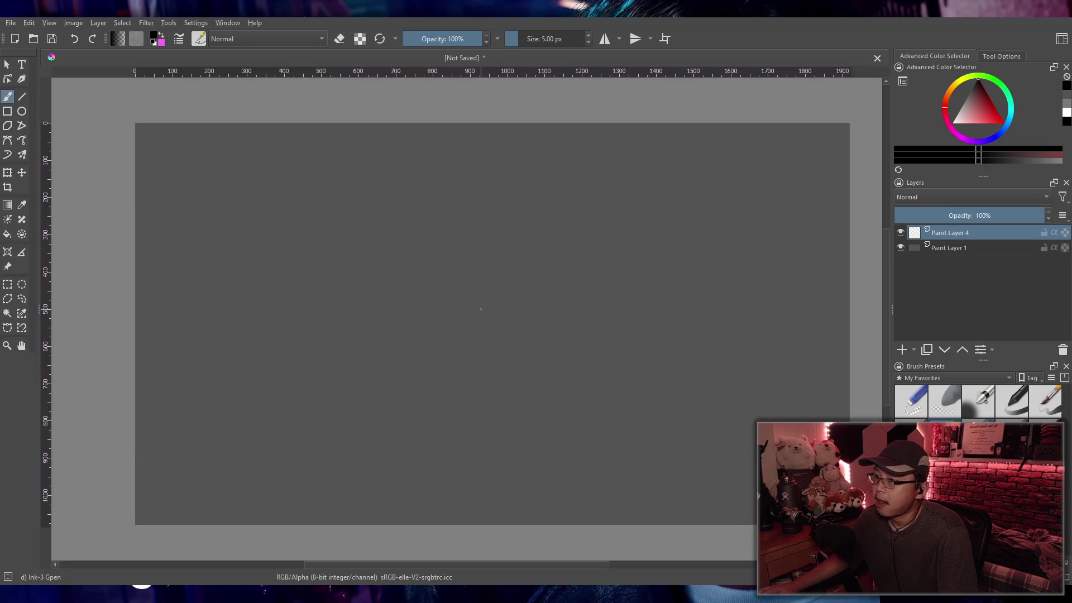
Step: Draw a closed, rounded black nose-like outline about 150 px wide near the canvas centre, undoing and redrawing the trial strokes
mouse_move(483, 284)
left_mouse_down()
mouse_move(459, 301)
mouse_move(468, 324)
left_mouse_up()
key("ctrl+z")
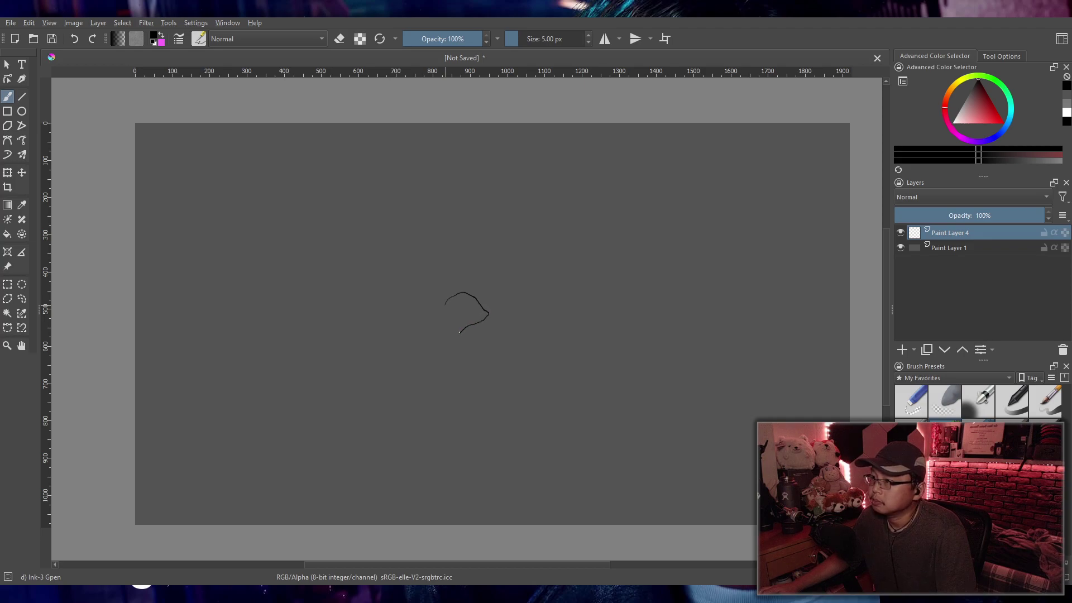
key("ctrl+z")
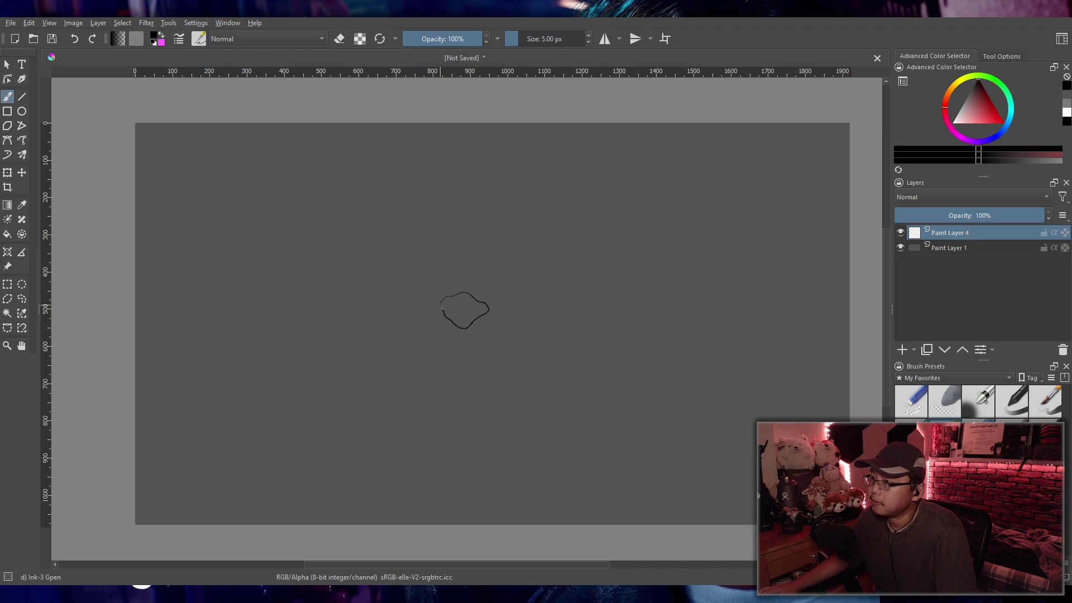
key("ctrl+z")
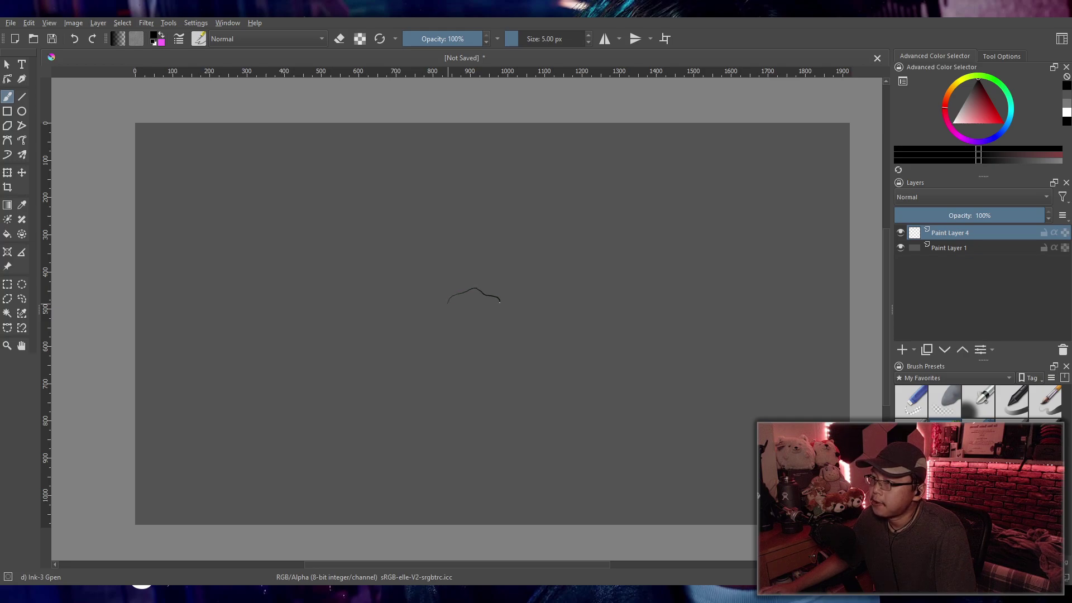
key("ctrl+z")
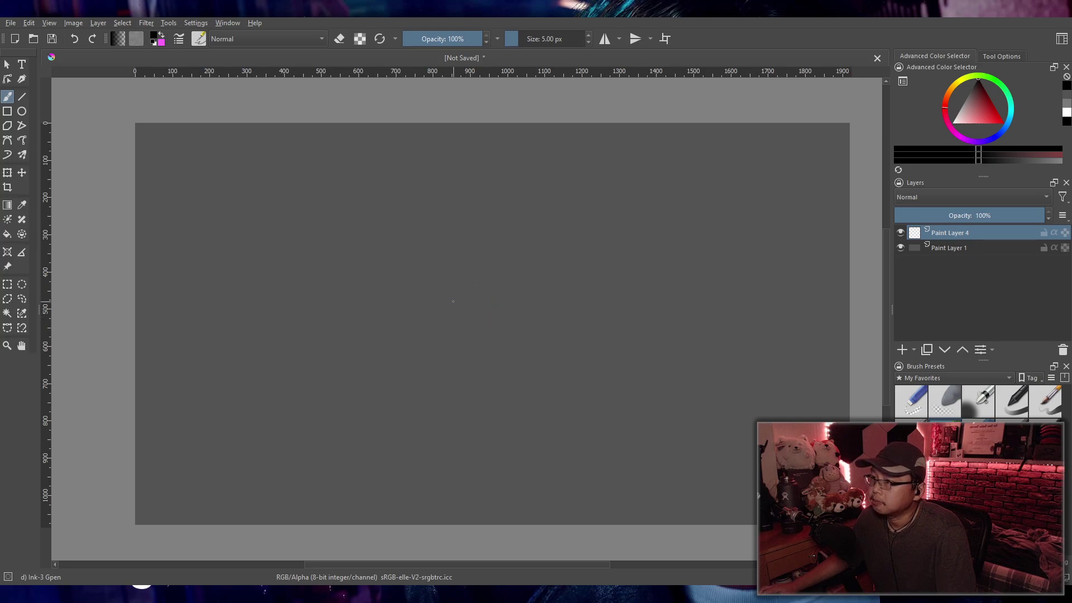
left_click_drag(434, 310, 439, 300)
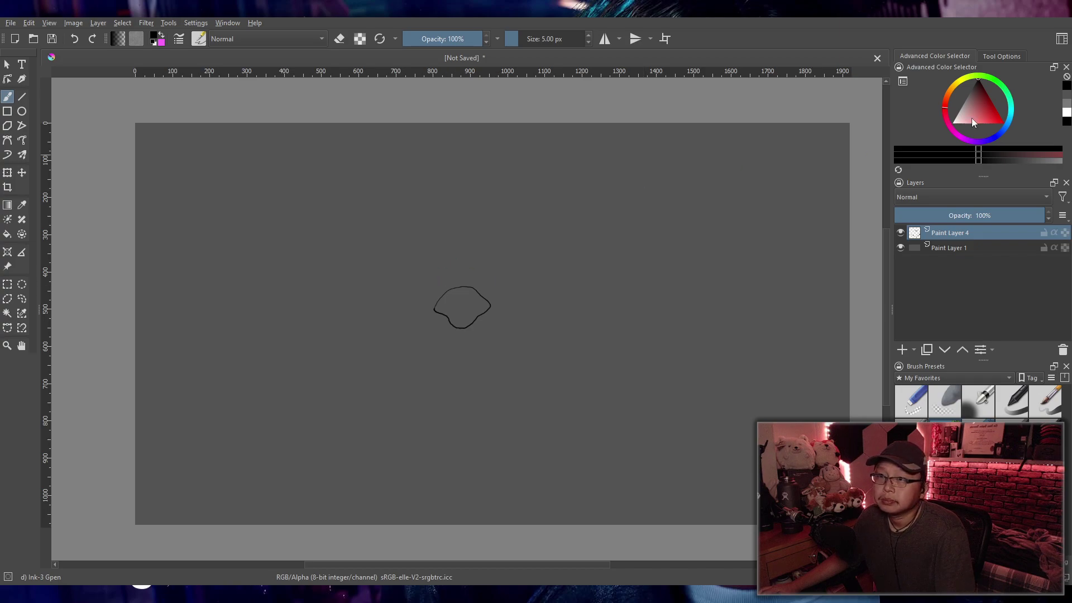
Step: Set the foreground colour to white, trace around the black nose-like shape and extend a line from it up to a peak
left_click(952, 123)
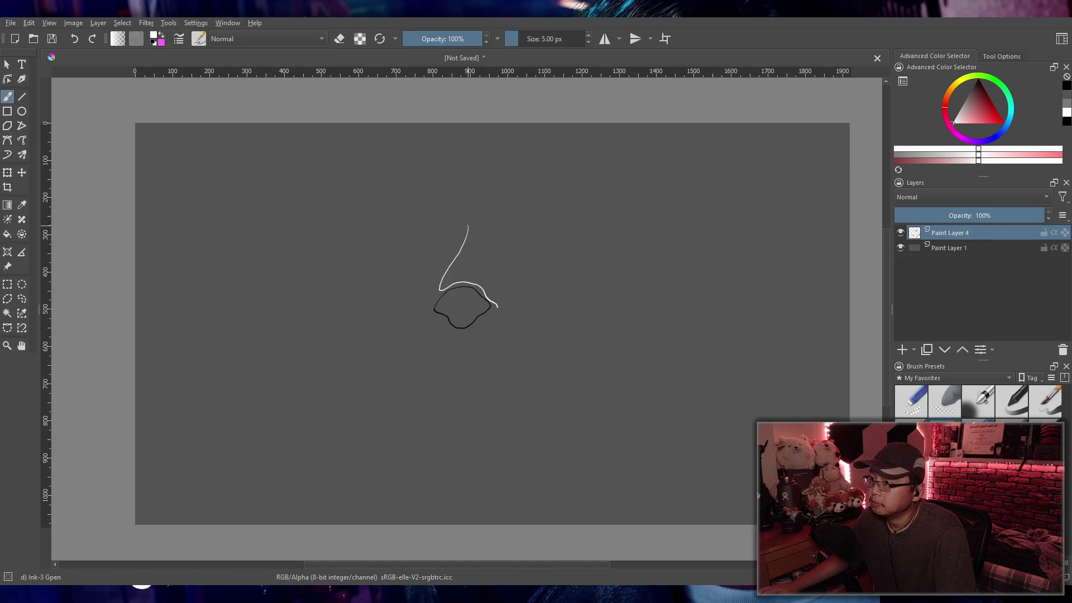
key("ctrl+z")
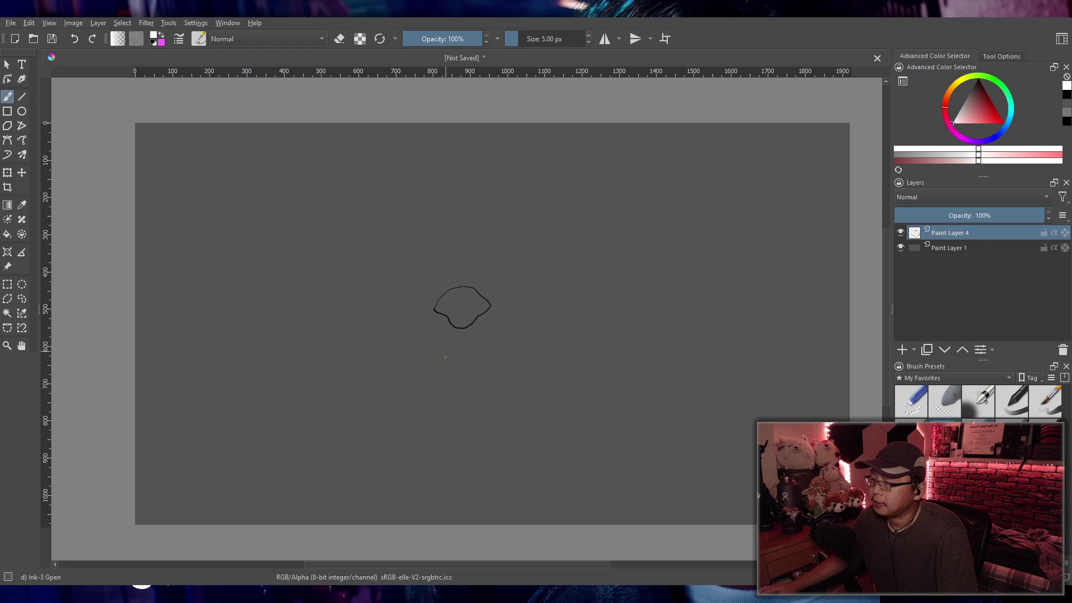
scroll(445, 356, "up", 1)
mouse_move(459, 361)
left_mouse_down()
mouse_move(359, 373)
mouse_move(316, 457)
mouse_move(316, 397)
mouse_move(313, 423)
mouse_move(340, 414)
mouse_move(330, 445)
mouse_move(342, 404)
left_mouse_up()
scroll(331, 411, "down", 1)
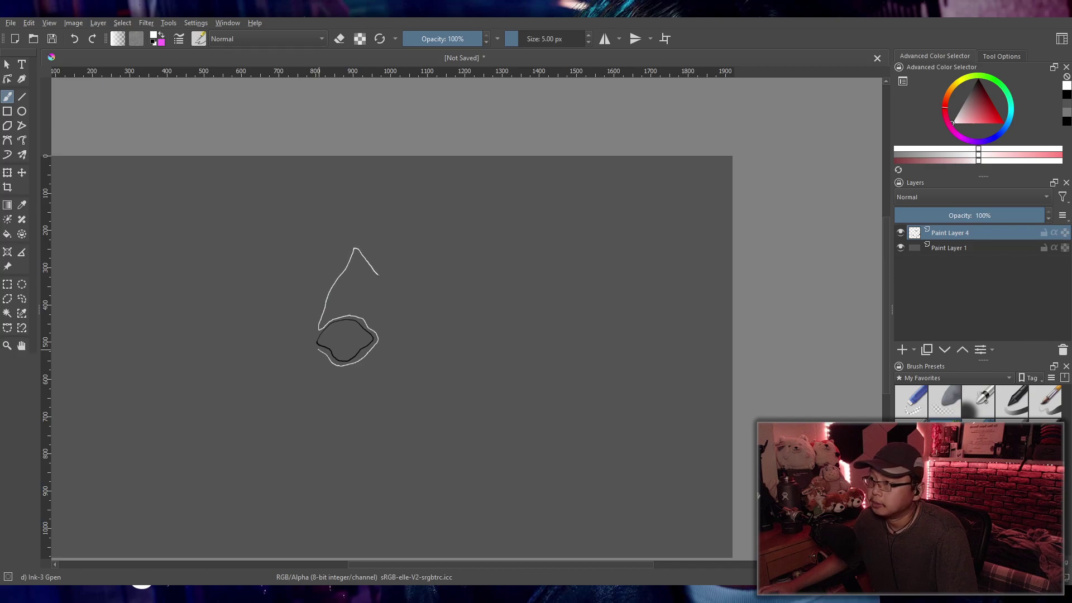
Step: Continue the white line from the peak into a large rounded head outline that returns to the lower edge of the nose-like shape
mouse_move(422, 300)
left_mouse_down()
mouse_move(508, 328)
mouse_move(516, 358)
mouse_move(503, 380)
left_mouse_up()
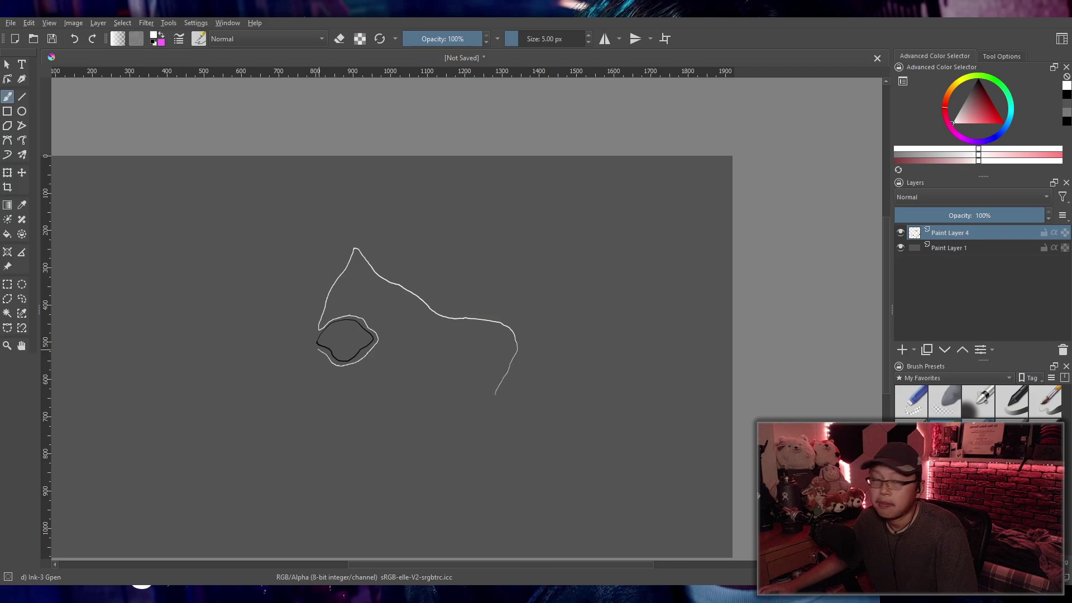
mouse_move(443, 458)
left_mouse_down()
mouse_move(386, 436)
mouse_move(358, 399)
mouse_move(352, 443)
mouse_move(332, 440)
mouse_move(316, 360)
left_mouse_up()
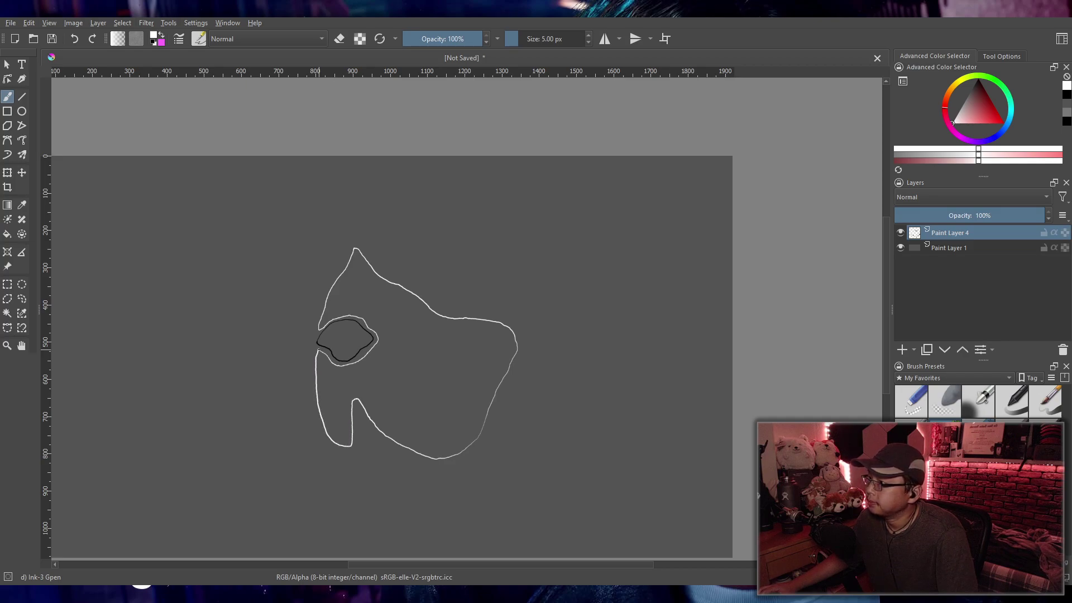
Step: Set the foreground colour back to black
scroll(411, 366, "down", 2)
left_click_drag(413, 370, 428, 373)
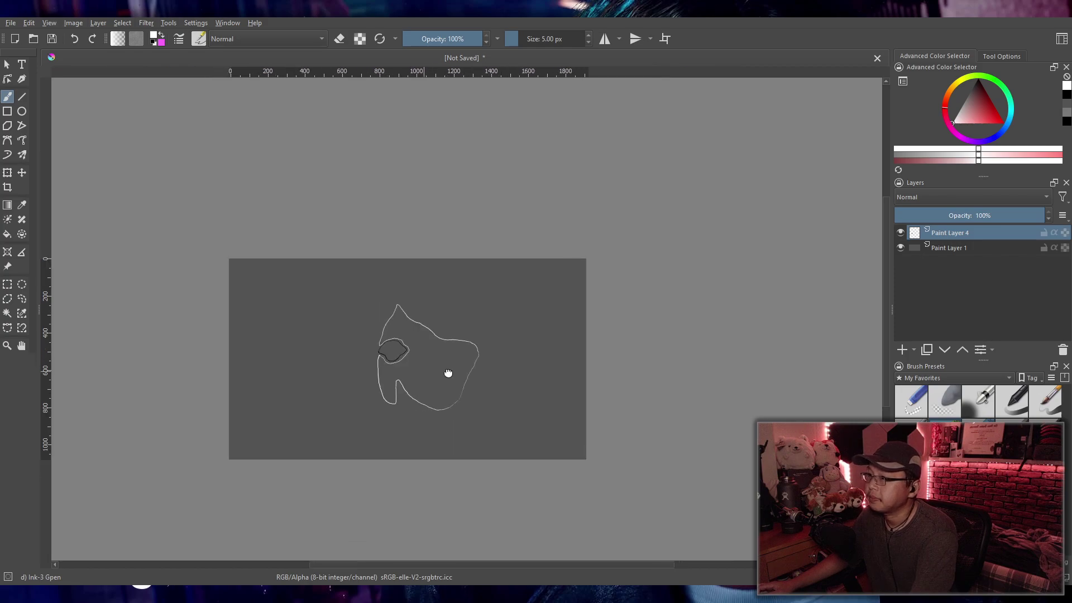
scroll(428, 372, "up", 5)
left_click_drag(449, 413, 414, 412)
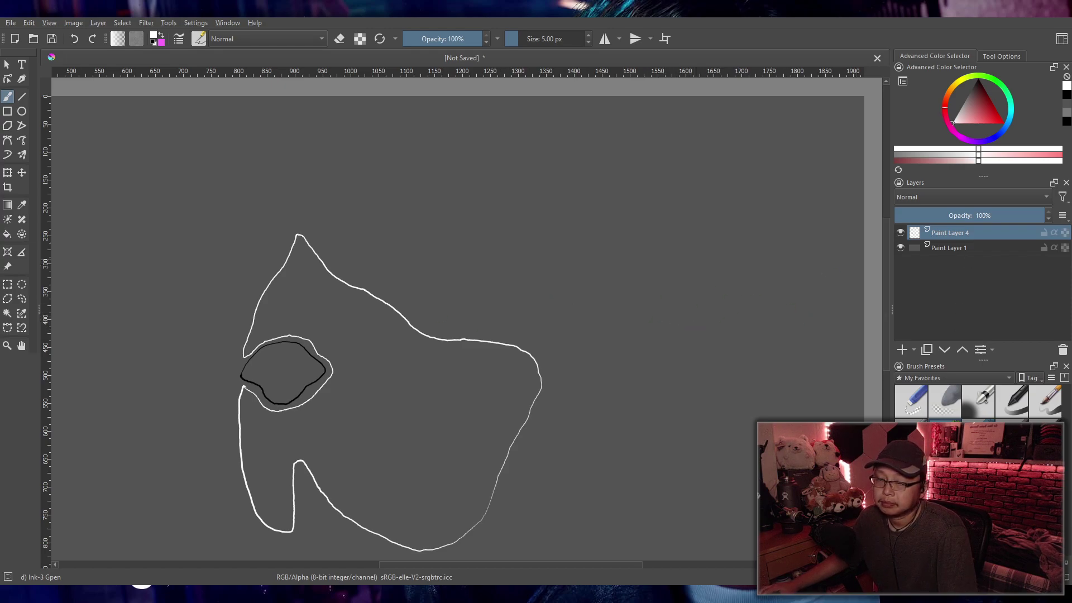
left_click_drag(964, 108, 976, 59)
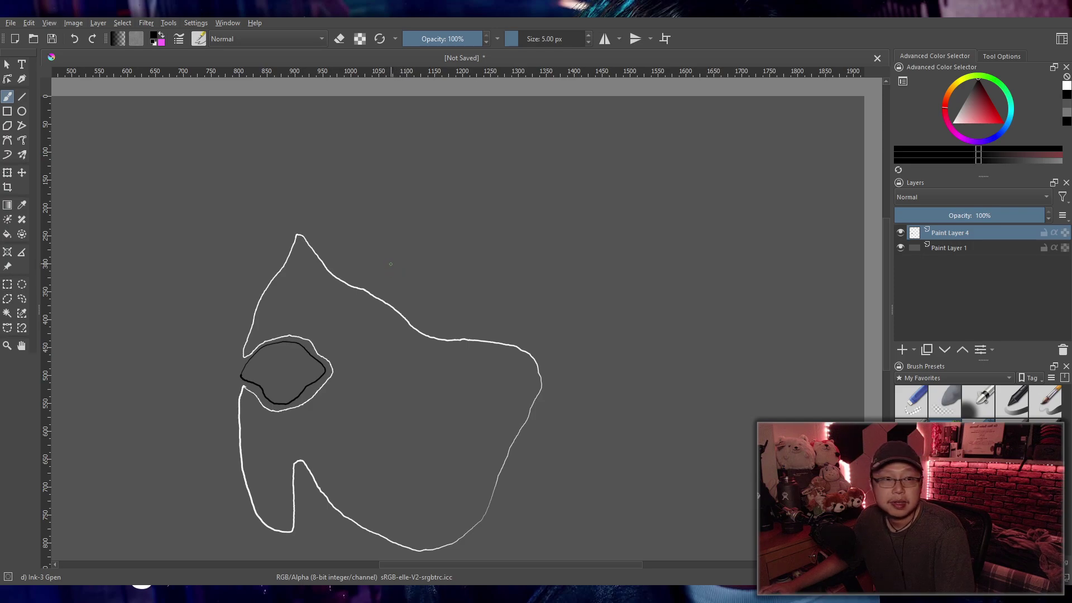
Step: Try to sketch a small closed black eye outline above the sloping upper edge of the white head outline
left_click_drag(407, 250, 396, 257)
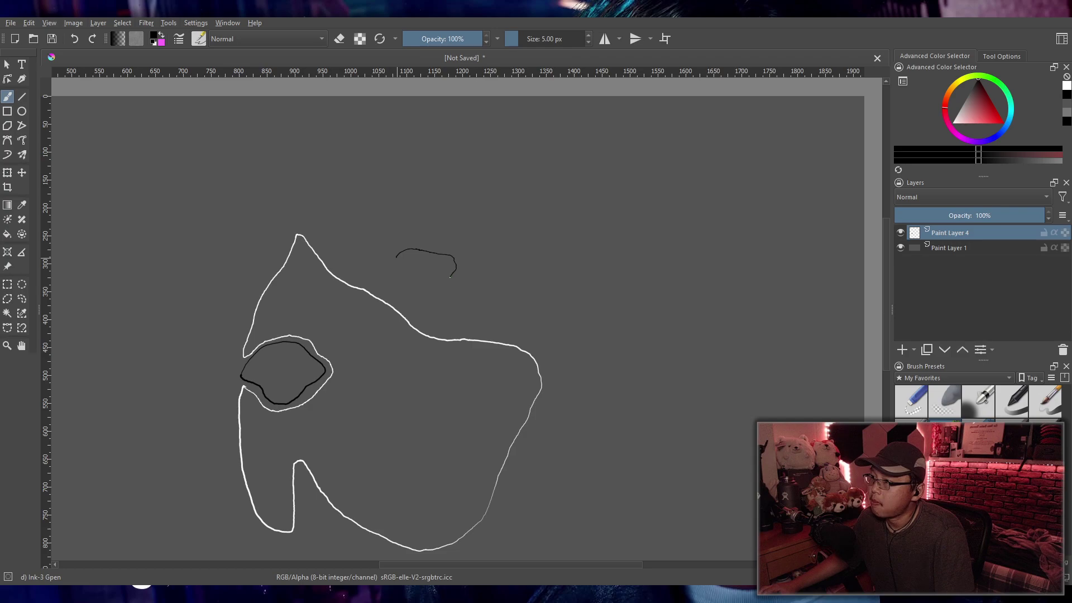
left_click_drag(396, 264, 398, 257)
key("ctrl+z")
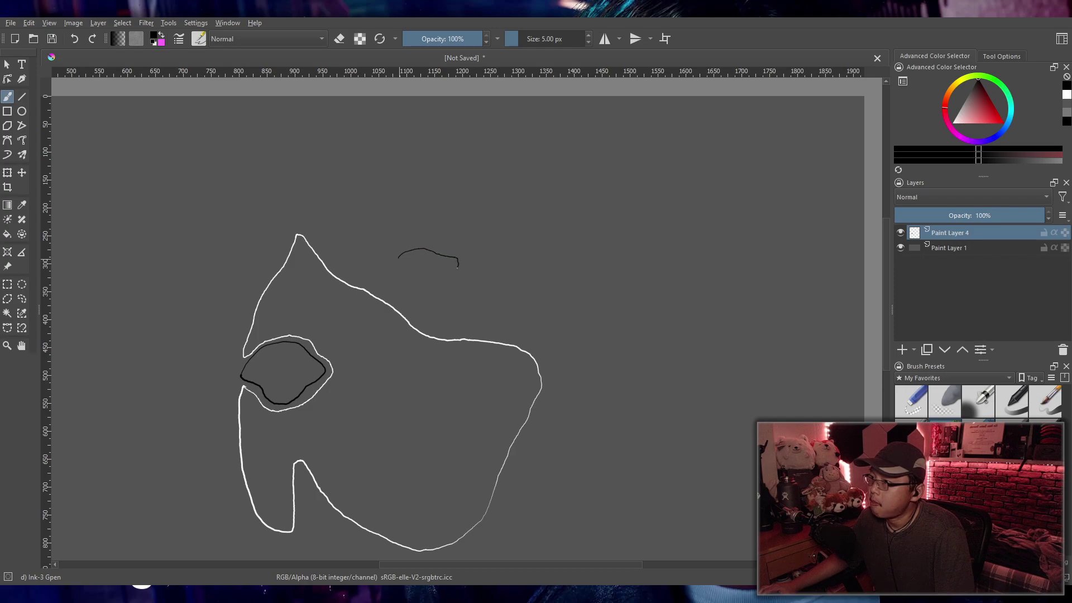
left_click_drag(445, 281, 416, 284)
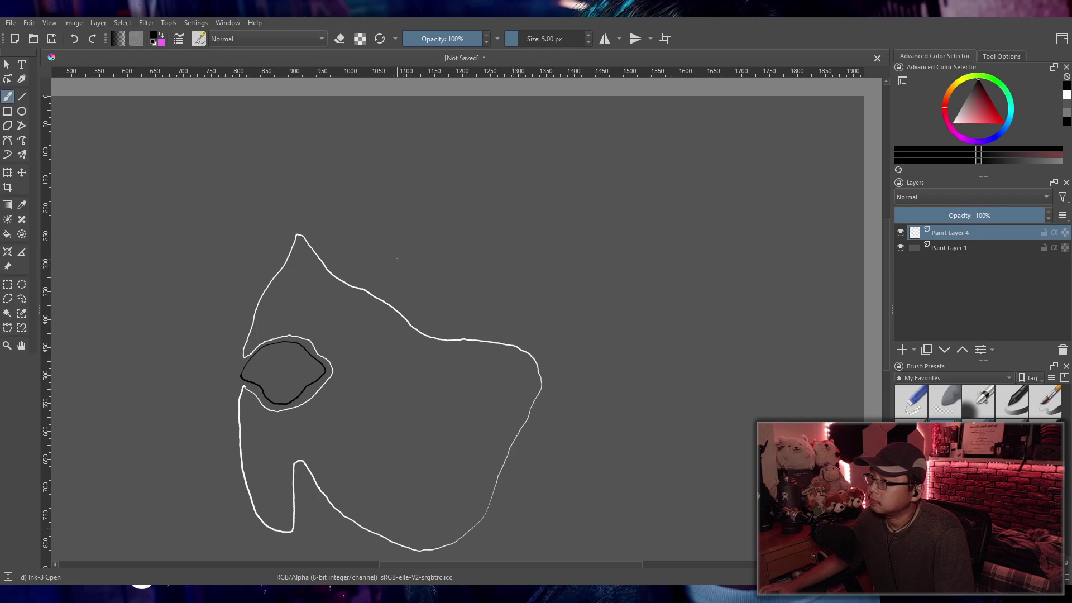
key("ctrl+z")
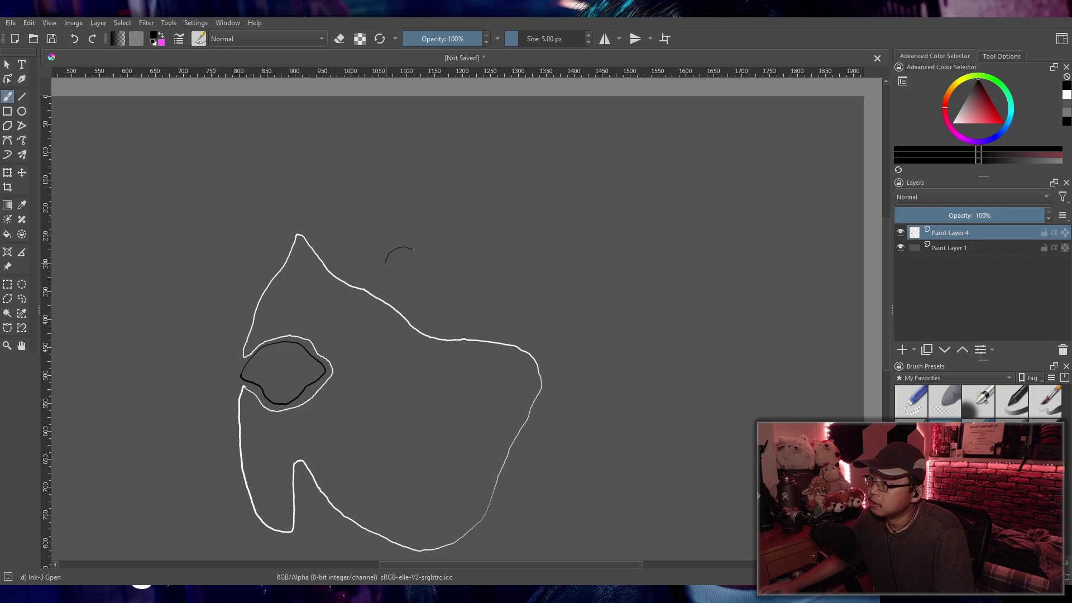
mouse_move(427, 256)
left_mouse_down()
mouse_move(438, 260)
mouse_move(420, 276)
left_mouse_up()
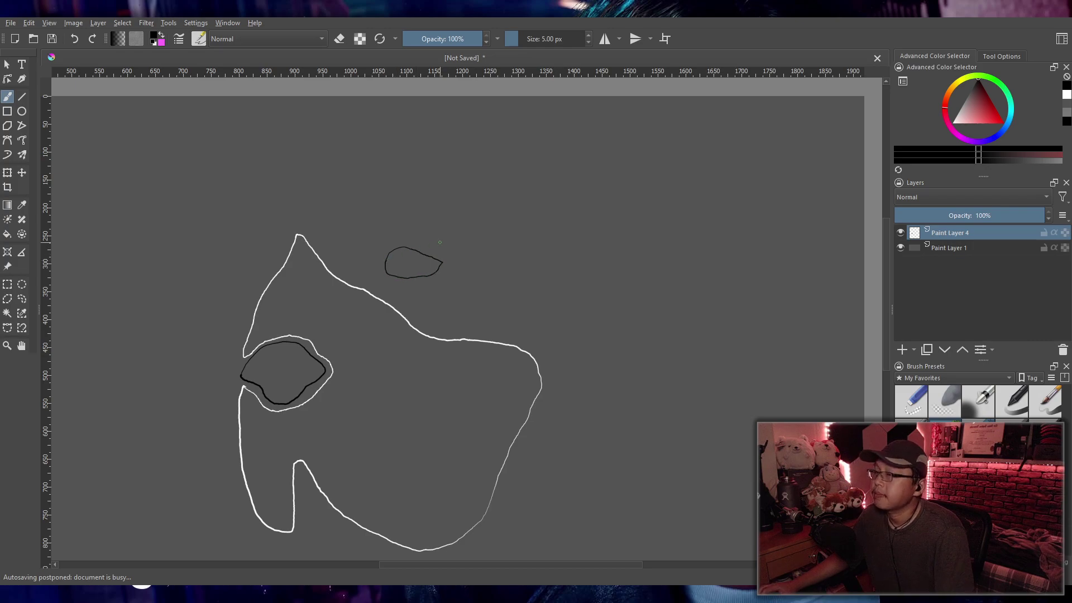
scroll(440, 242, "down", 1)
mouse_move(334, 278)
left_mouse_down()
mouse_move(508, 282)
mouse_move(434, 340)
left_mouse_up()
scroll(508, 282, "up", 1)
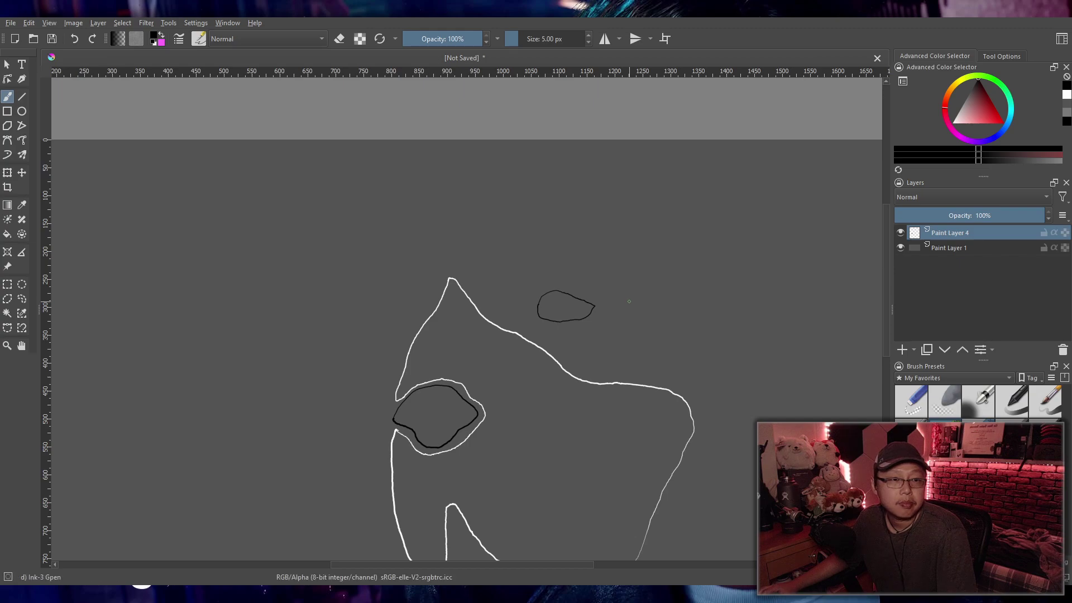
key("ctrl+z")
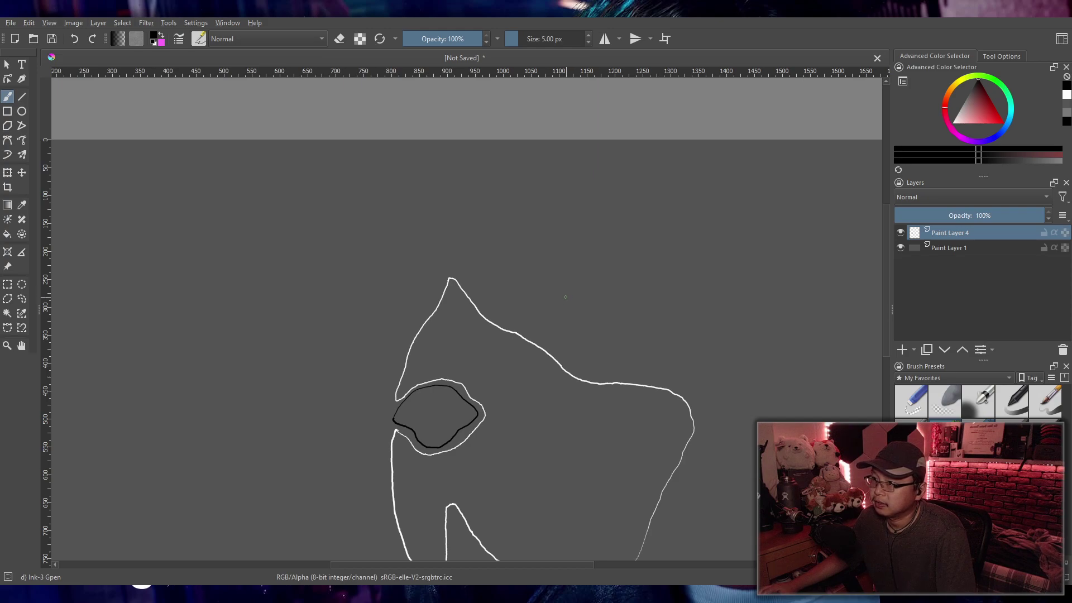
left_click_drag(558, 297, 563, 292)
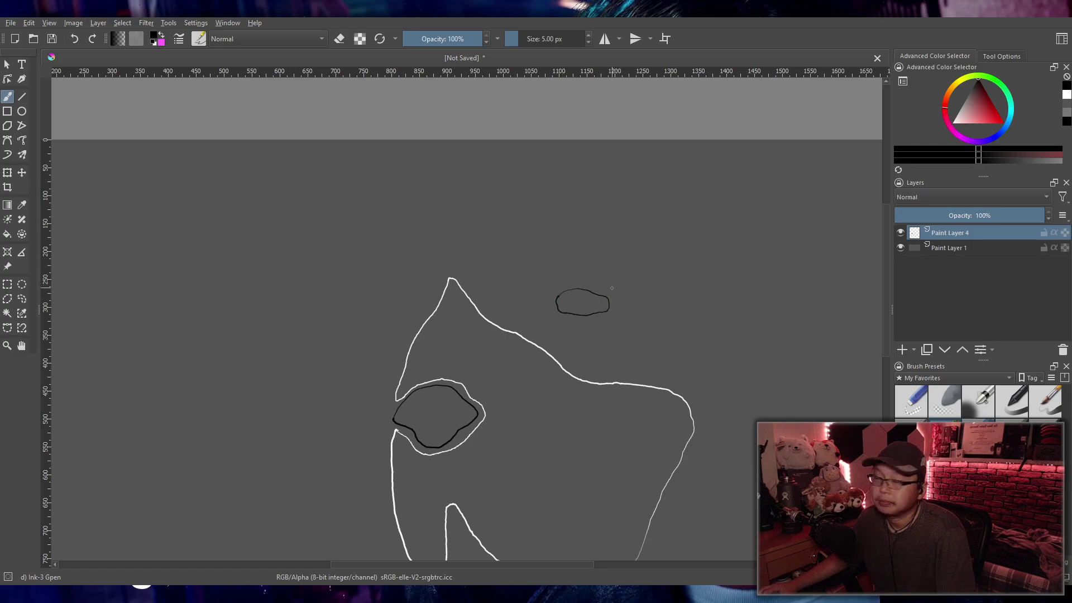
key("ctrl+z")
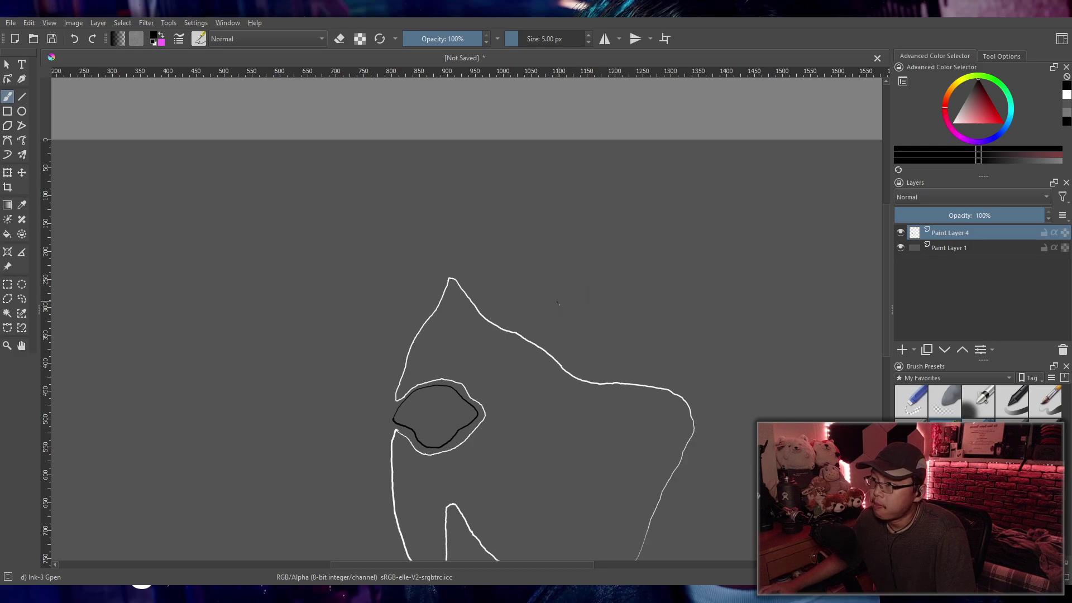
Step: Draw a black eye oval about 105 px wide above the head's sloping edge and a smaller one beyond the white peak
mouse_move(594, 320)
left_mouse_down()
mouse_move(612, 310)
mouse_move(597, 285)
mouse_move(562, 288)
left_mouse_up()
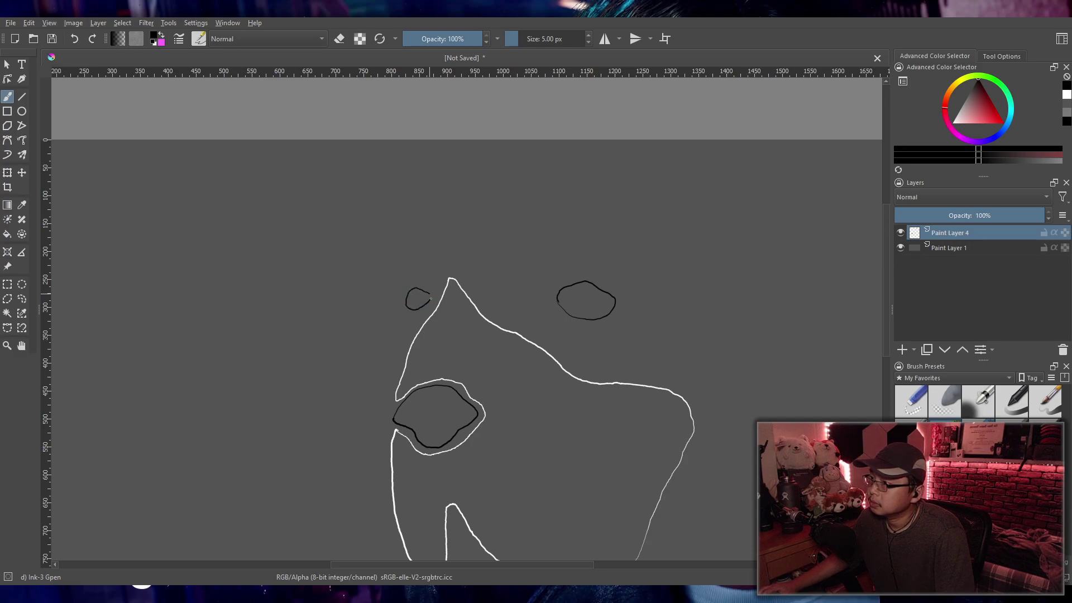
scroll(485, 274, "down", 2)
scroll(513, 316, "up", 2)
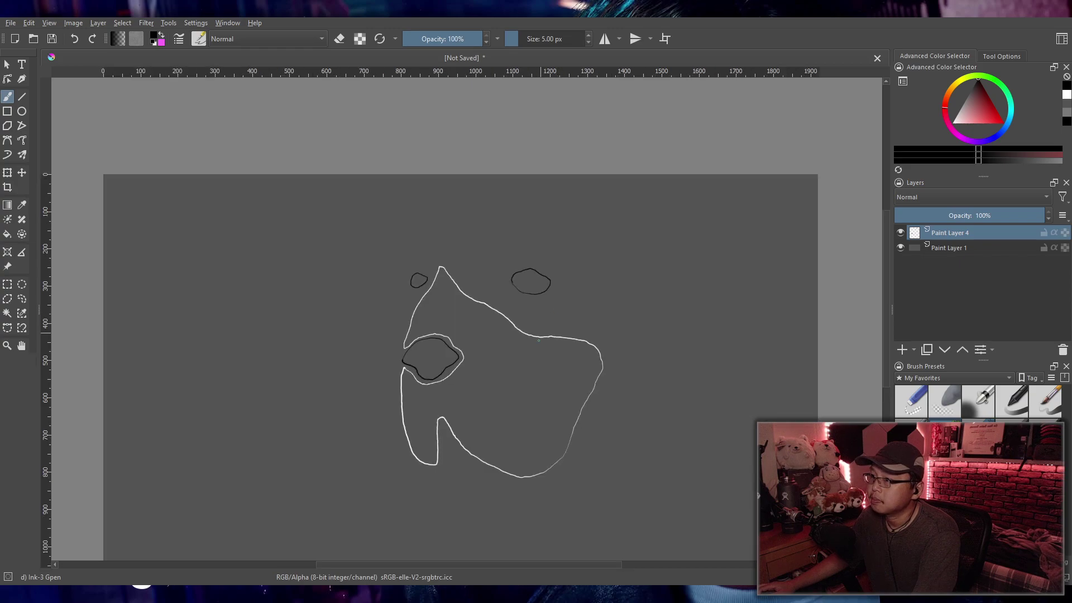
Step: Draw a long, narrow black mouth-like outline inside the white head shape, just below the nose-like shape
scroll(495, 335, "down", 1)
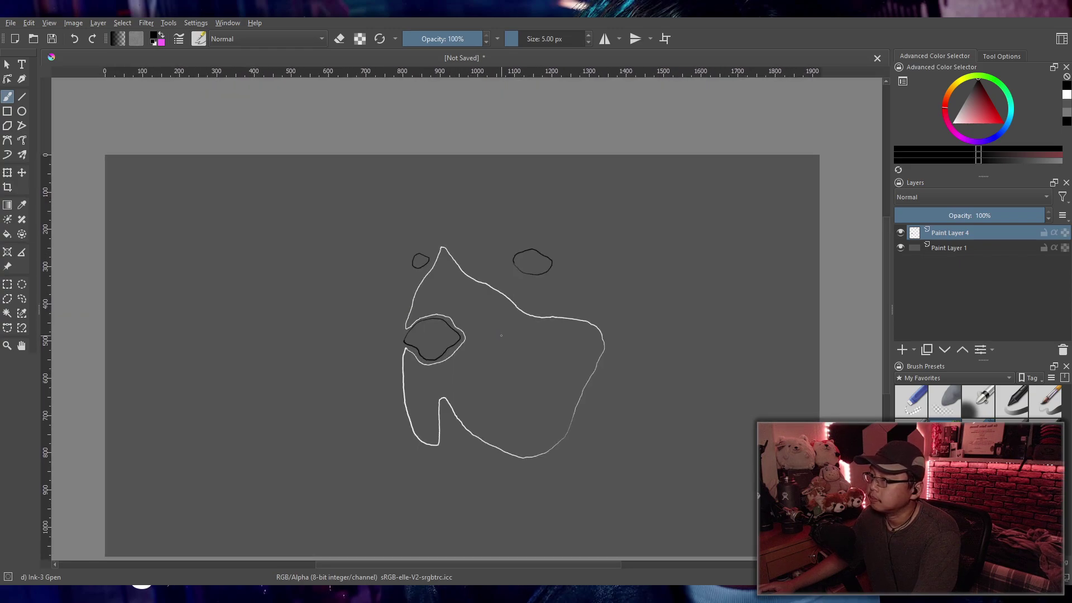
scroll(501, 335, "up", 1)
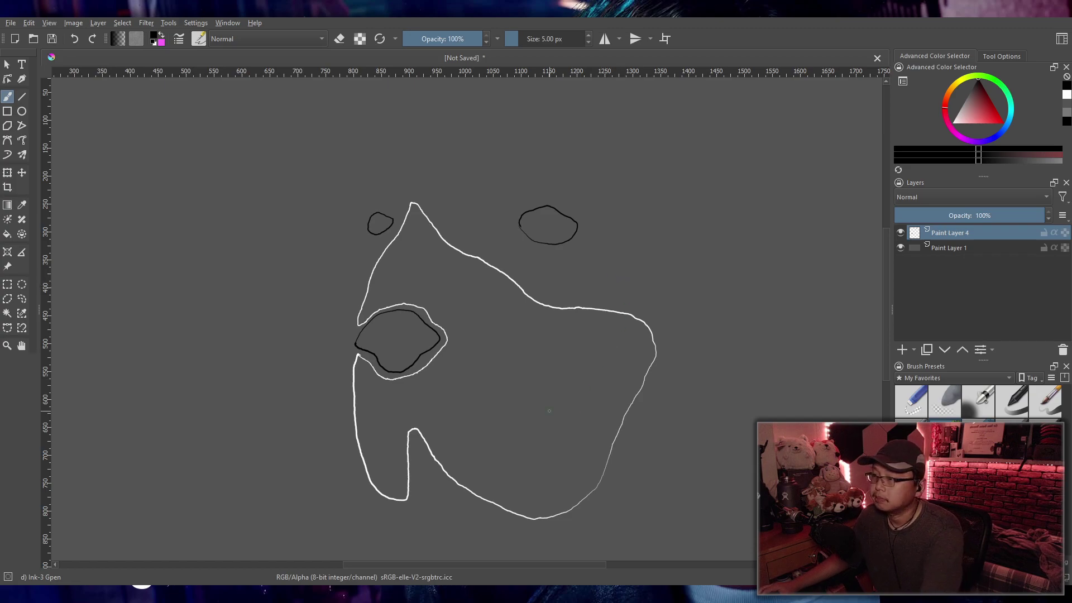
left_click_drag(459, 450, 408, 382)
scroll(428, 374, "down", 2)
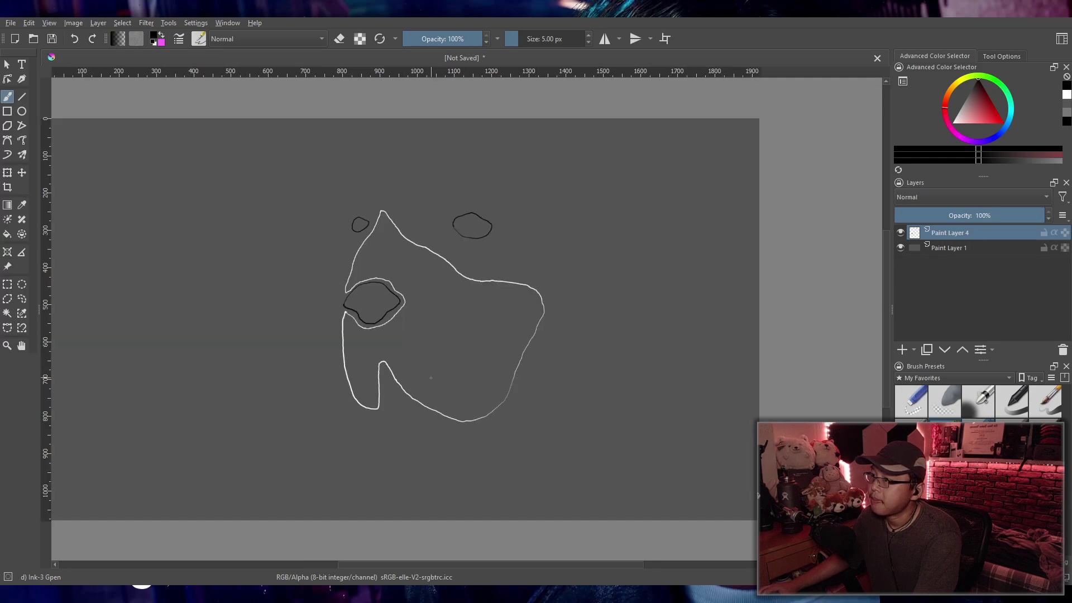
scroll(429, 367, "up", 1)
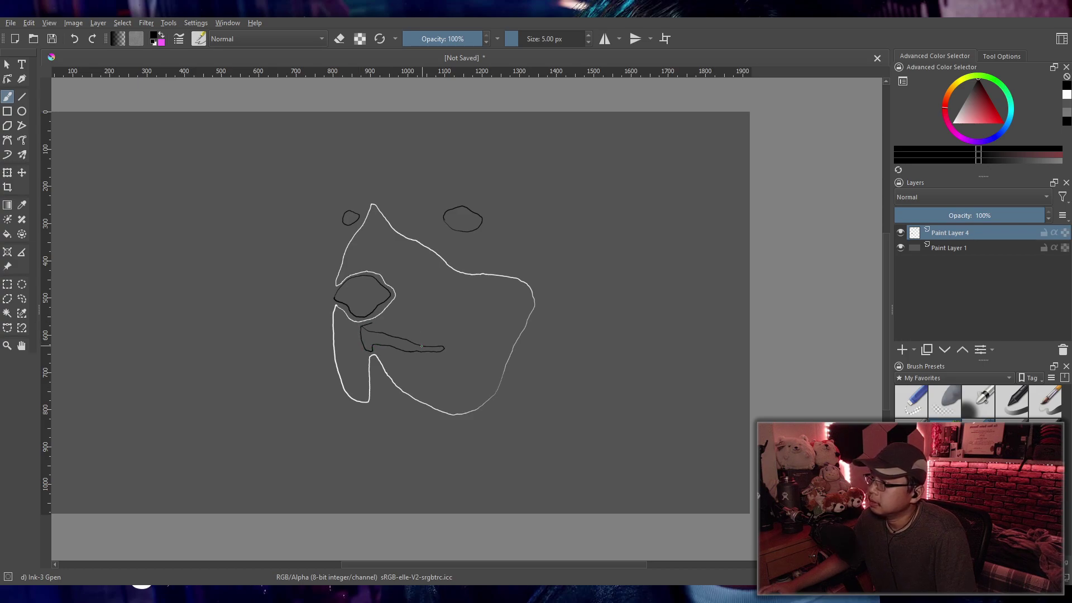
Step: Undo the last mouth outline and redraw it as a shorter closed black shape about 195 px wide
key("ctrl+z")
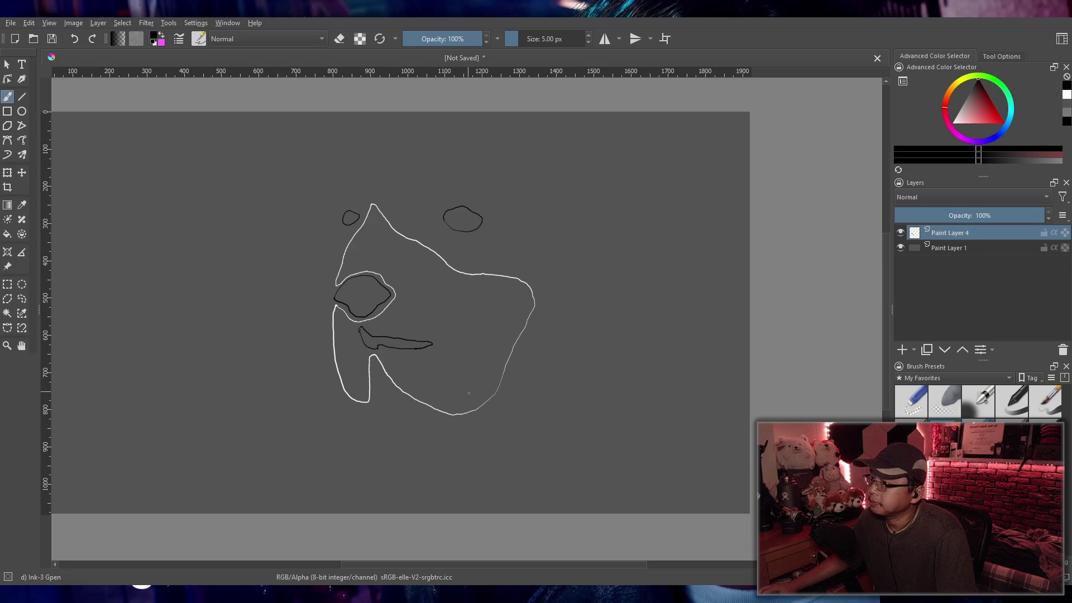
scroll(501, 390, "down", 2)
Step: Erase the stray black line inside the mouth's upturned corner with the Eraser Soft brush, reducing its size to 7.19 px
scroll(467, 377, "up", 3)
scroll(441, 371, "up", 3)
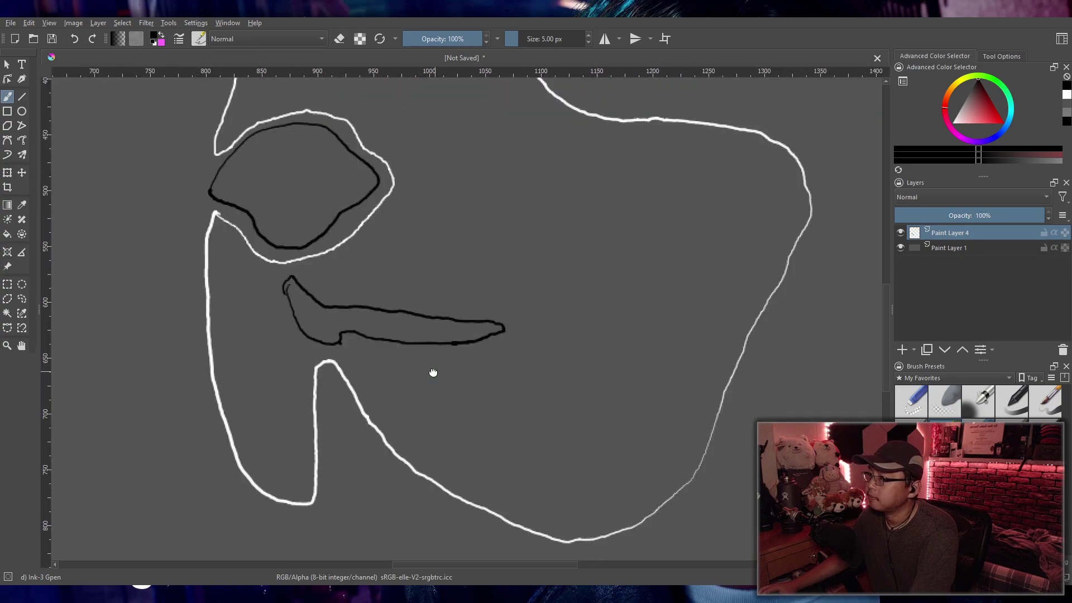
left_click(919, 406)
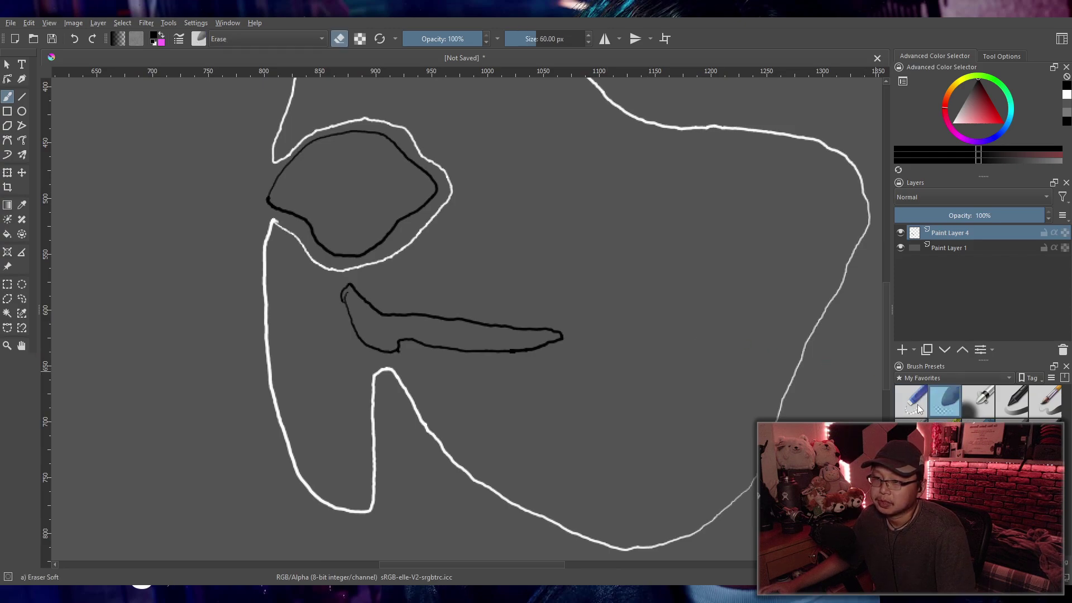
left_click(952, 405)
left_click_drag(363, 273, 314, 273)
left_click_drag(361, 307, 356, 306)
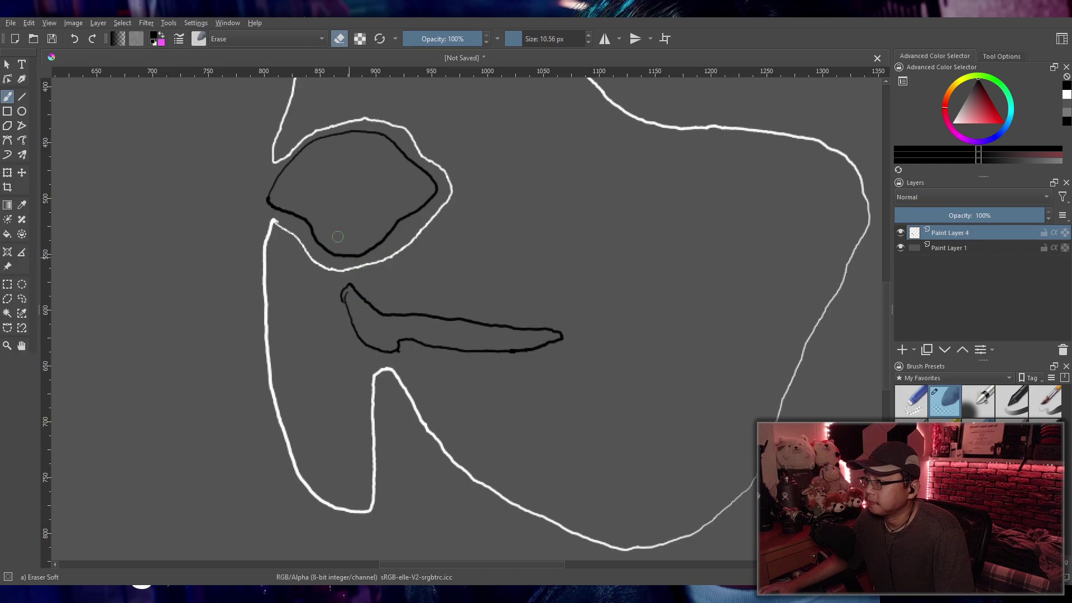
left_click(350, 298)
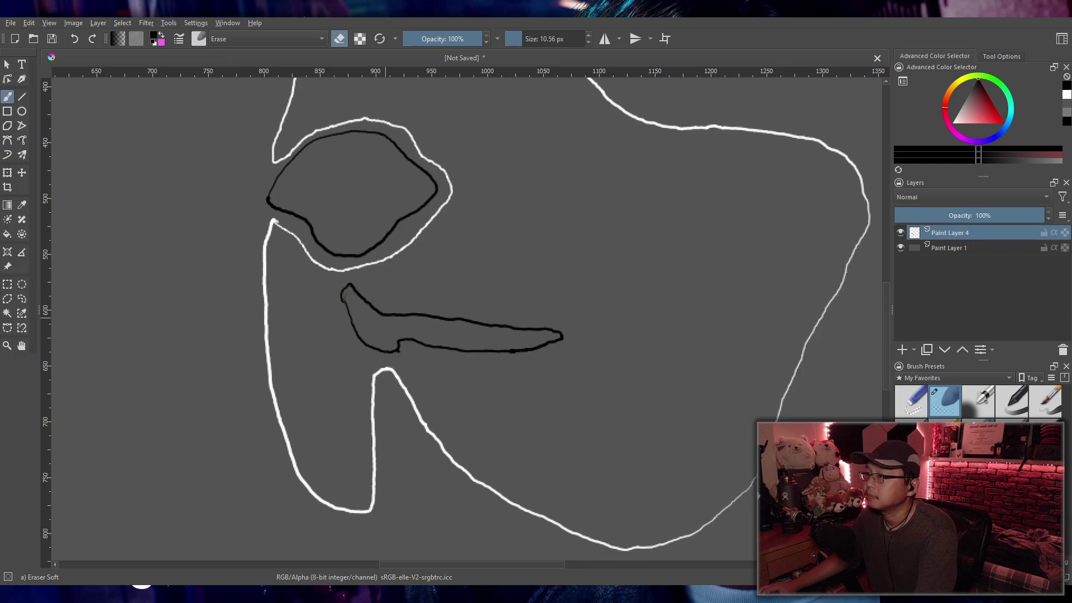
scroll(235, 297, "up", 4)
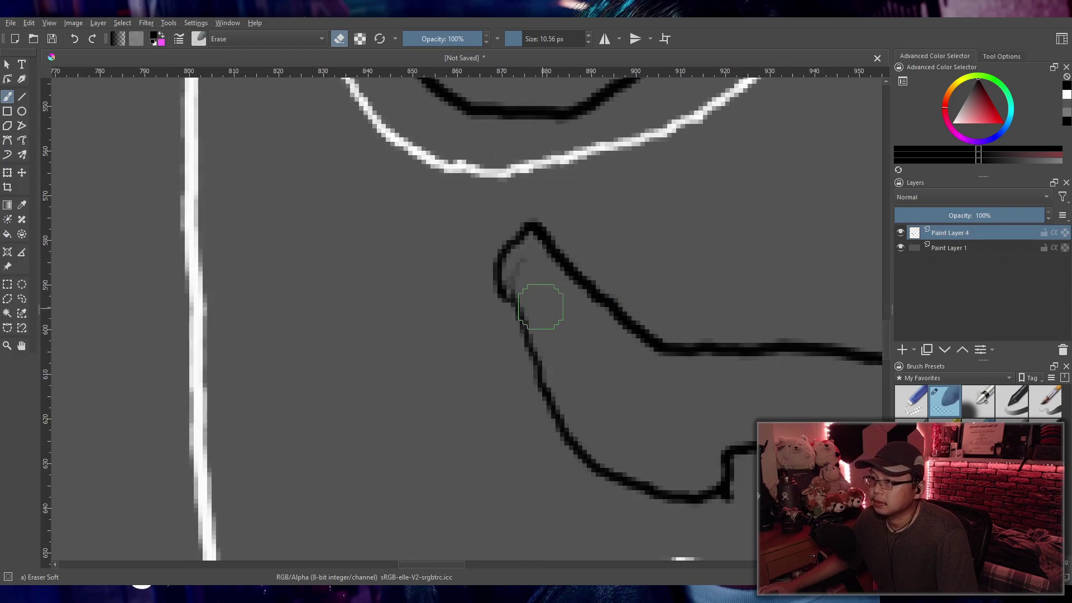
key("bracketleft")
key("bracketleft")
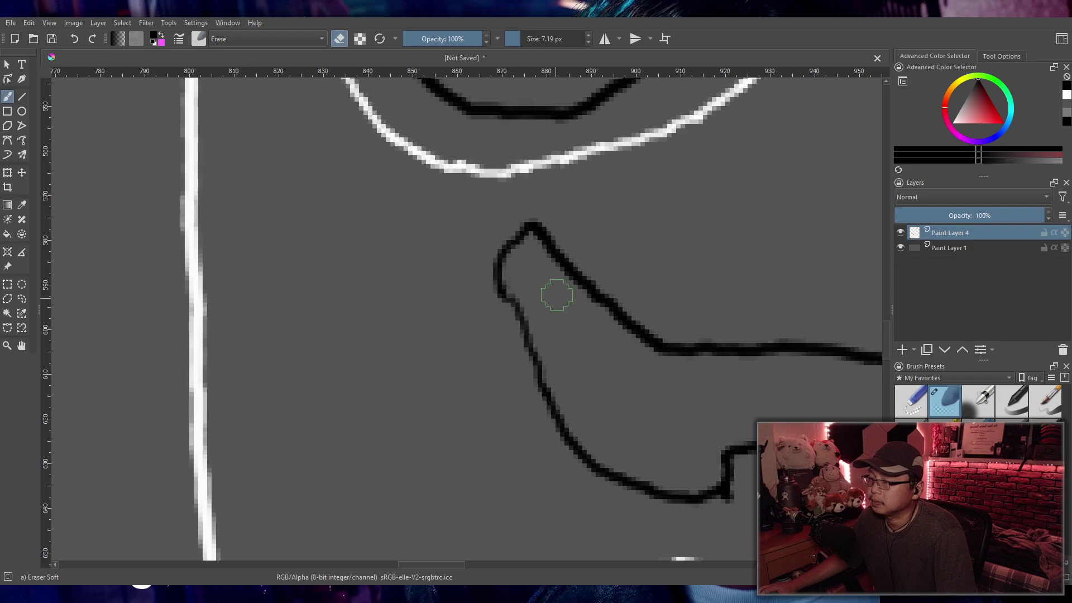
Step: Return to the 5 px Ink-3 Gpen brush with the whole head in view
scroll(621, 303, "down", 6)
mouse_move(691, 299)
left_mouse_down()
mouse_move(518, 326)
mouse_move(518, 337)
left_mouse_up()
key("e")
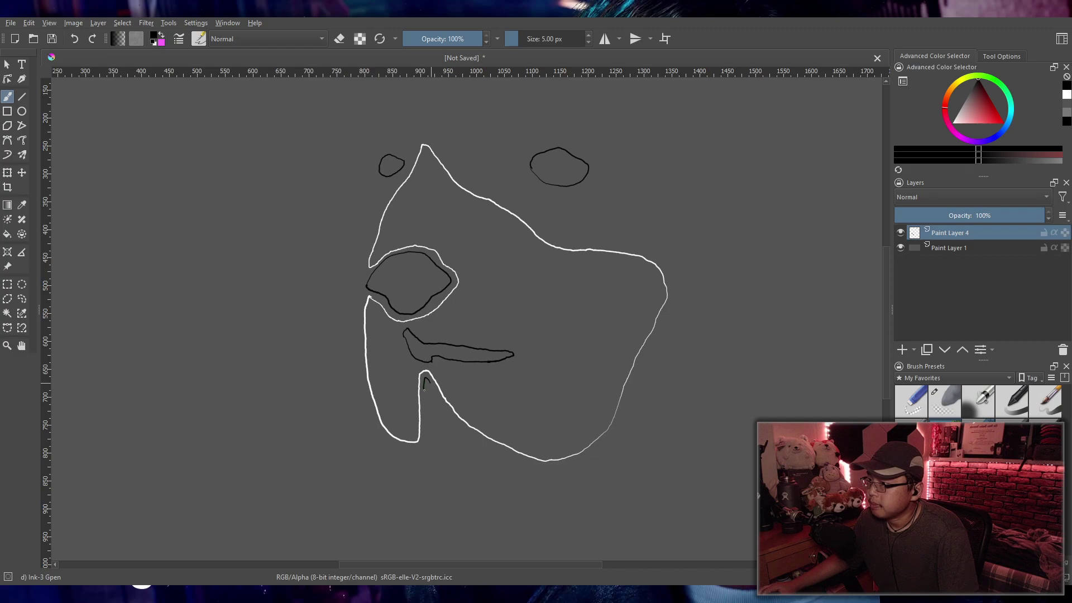
Step: Try to draw a long black body outline beneath the head, following the head's lower edge
left_click_drag(423, 405, 425, 426)
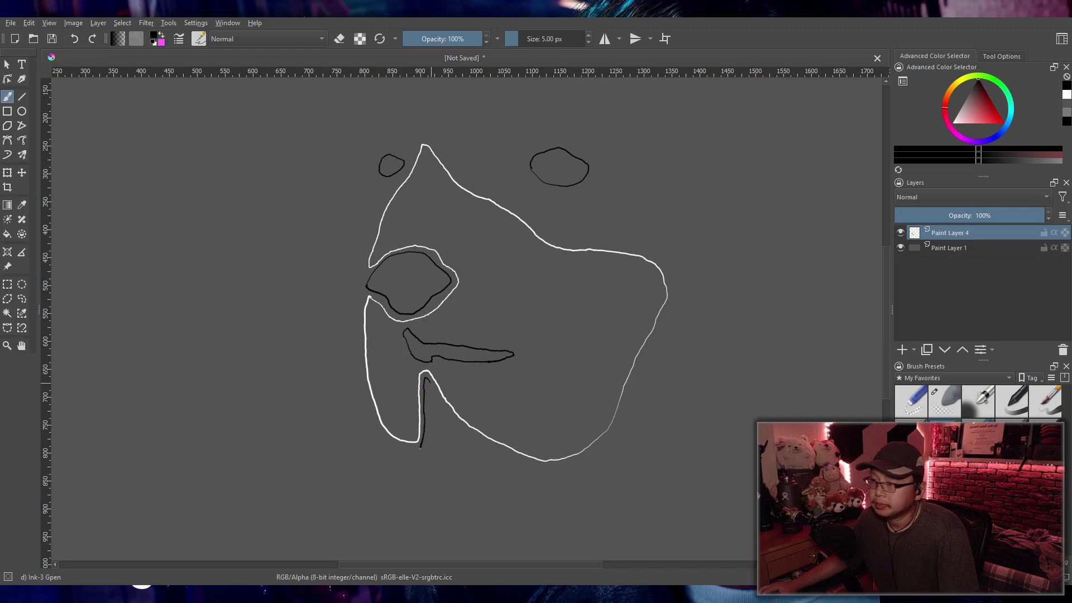
mouse_move(403, 449)
left_mouse_down()
mouse_move(387, 503)
mouse_move(560, 512)
mouse_move(648, 530)
mouse_move(771, 511)
left_mouse_up()
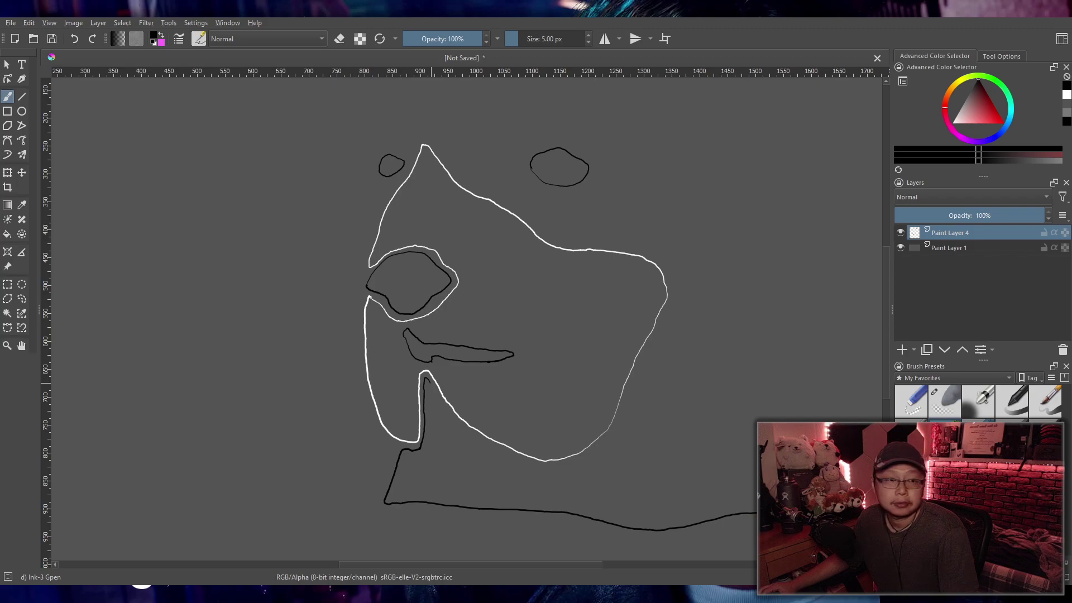
mouse_move(744, 458)
left_mouse_down()
mouse_move(650, 454)
mouse_move(624, 416)
mouse_move(568, 464)
mouse_move(530, 464)
mouse_move(460, 428)
mouse_move(441, 393)
left_mouse_up()
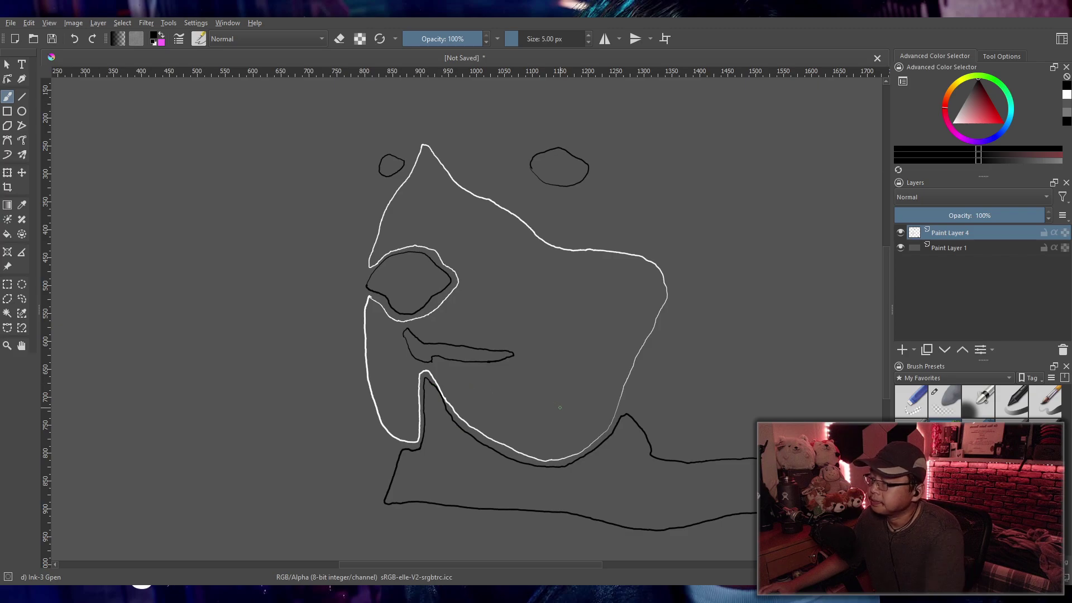
scroll(502, 401, "up", 4)
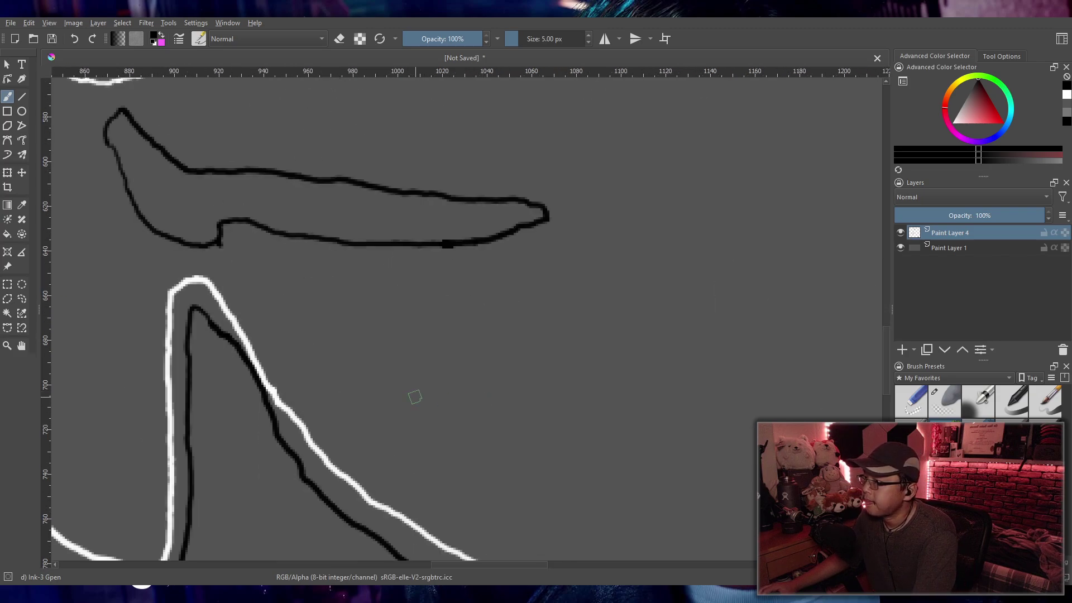
scroll(411, 397, "down", 3)
key("ctrl+z")
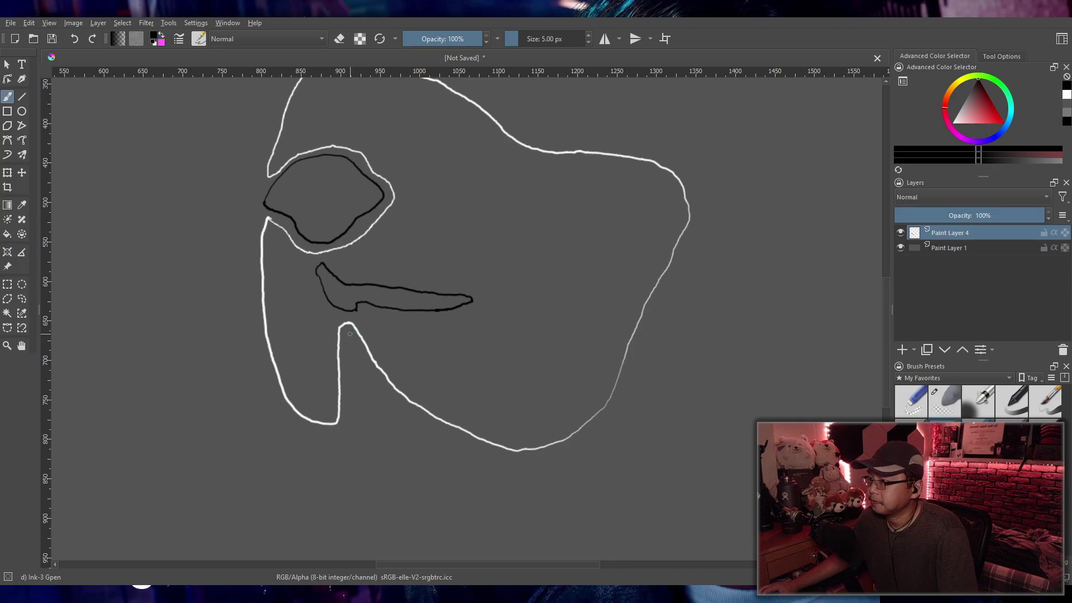
Step: Draw a closed black body outline about 635 px wide beneath the head, following the white lower edge and its notch
left_click_drag(348, 331, 345, 420)
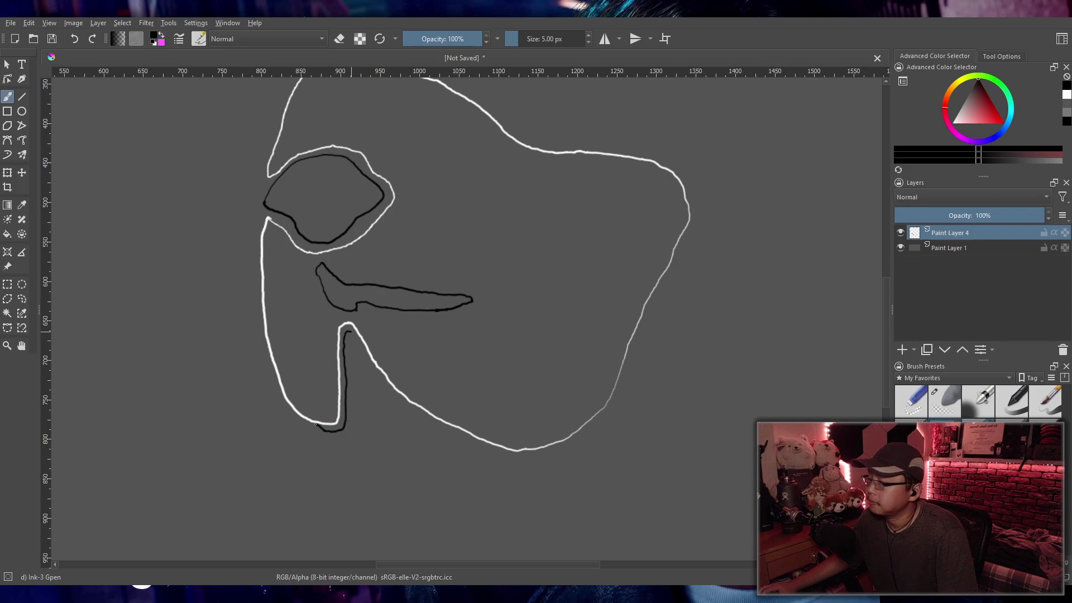
key("ctrl+z")
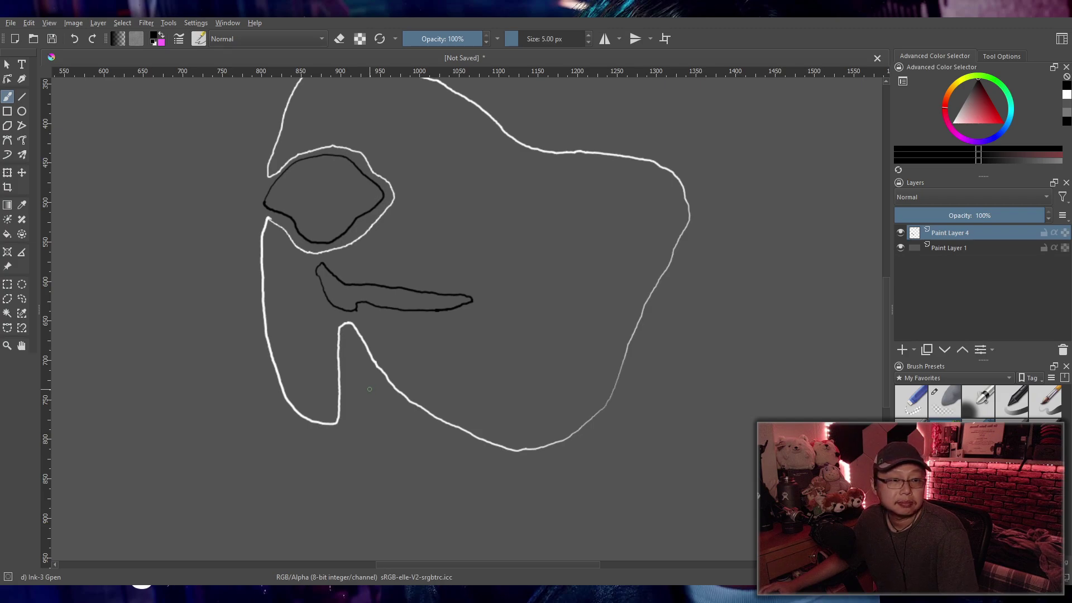
mouse_move(346, 333)
left_mouse_down()
mouse_move(346, 422)
mouse_move(312, 428)
mouse_move(287, 487)
mouse_move(533, 485)
mouse_move(628, 500)
mouse_move(746, 488)
mouse_move(776, 419)
mouse_move(728, 431)
mouse_move(635, 385)
mouse_move(561, 450)
mouse_move(484, 452)
mouse_move(396, 403)
mouse_move(449, 437)
mouse_move(408, 414)
mouse_move(359, 343)
mouse_move(466, 320)
left_mouse_up()
Step: Erase the stray line ends at the mouth's lower notch and the body outline's peak with the 7.19 px Eraser Soft brush
scroll(385, 307, "up", 2)
scroll(467, 319, "up", 2)
left_click(944, 401)
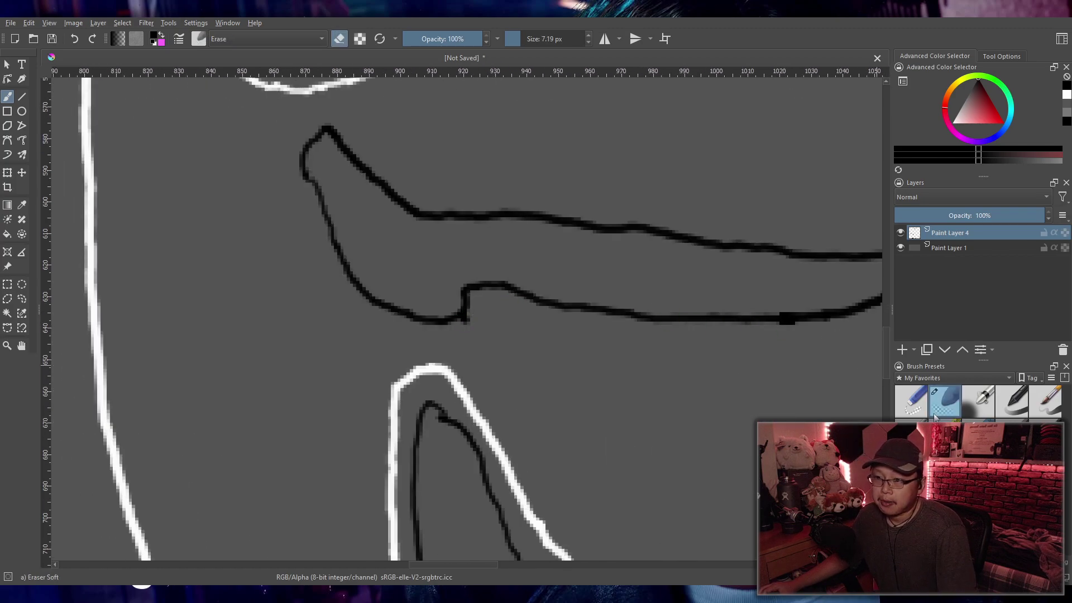
scroll(401, 453, "up", 2)
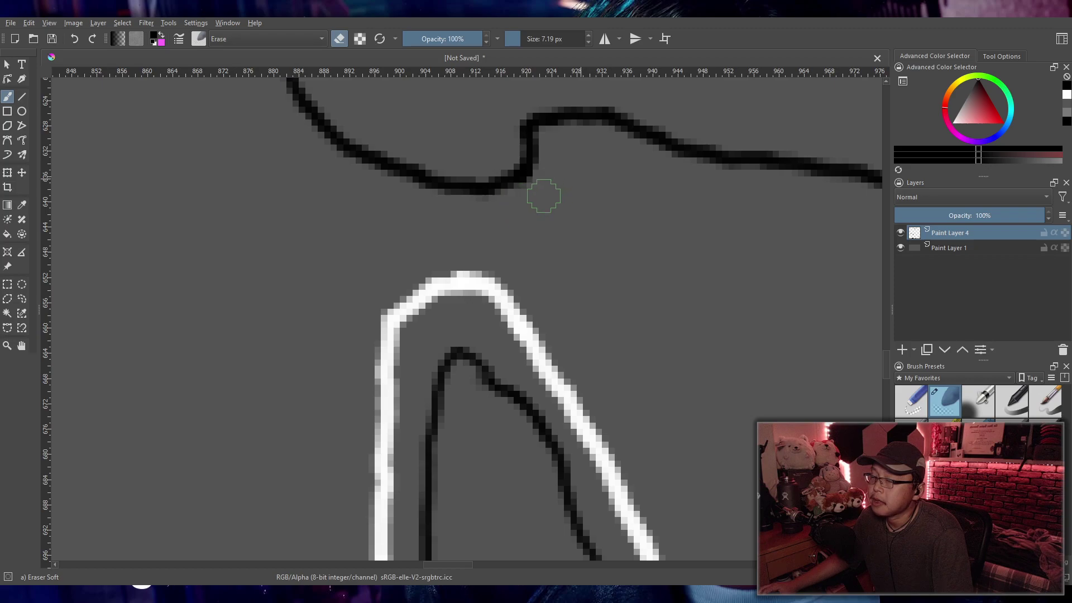
scroll(570, 175, "down", 10)
left_click_drag(595, 255, 356, 285)
scroll(542, 256, "down", 1)
mouse_move(562, 238)
left_mouse_down()
mouse_move(551, 316)
mouse_move(512, 355)
left_mouse_up()
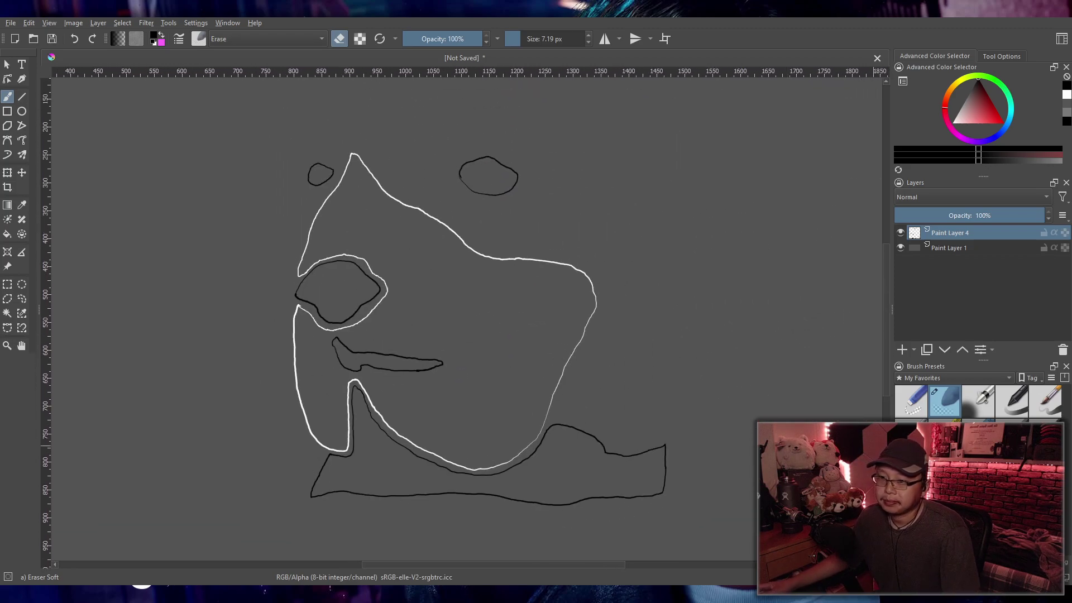
Step: Switch back to the Ink-3 Gpen brush and set the foreground colour to a muted orange-red
key("slash")
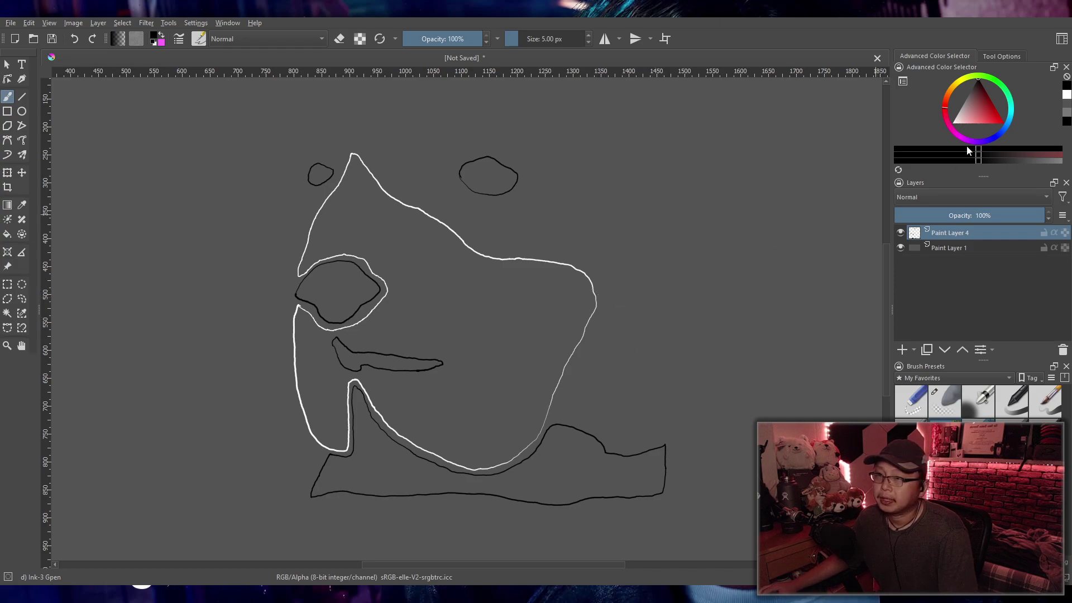
left_click(945, 102)
left_click(987, 122)
left_click(994, 117)
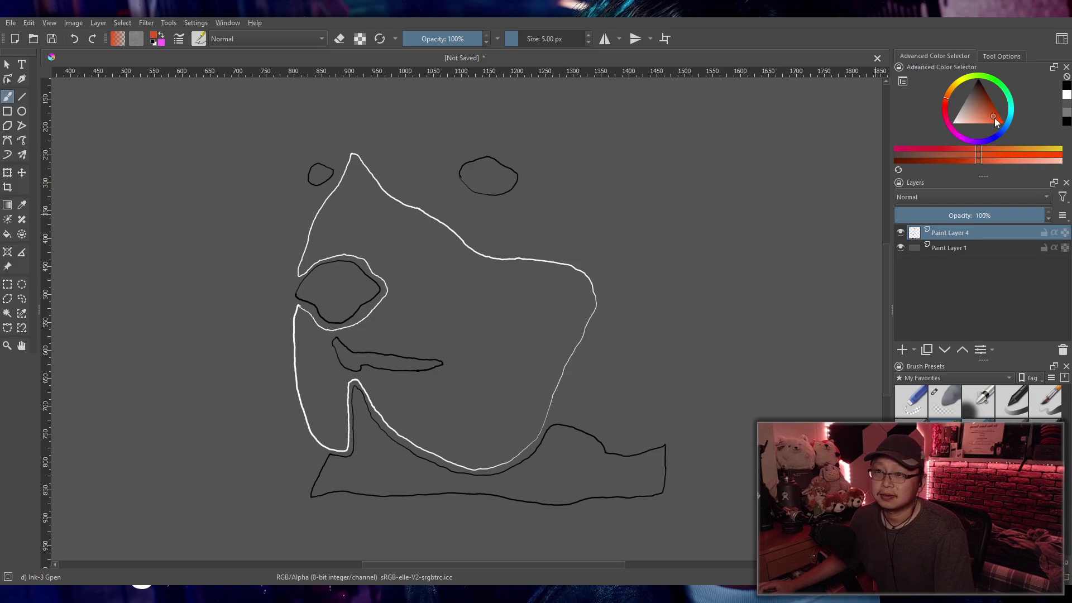
left_click(996, 118)
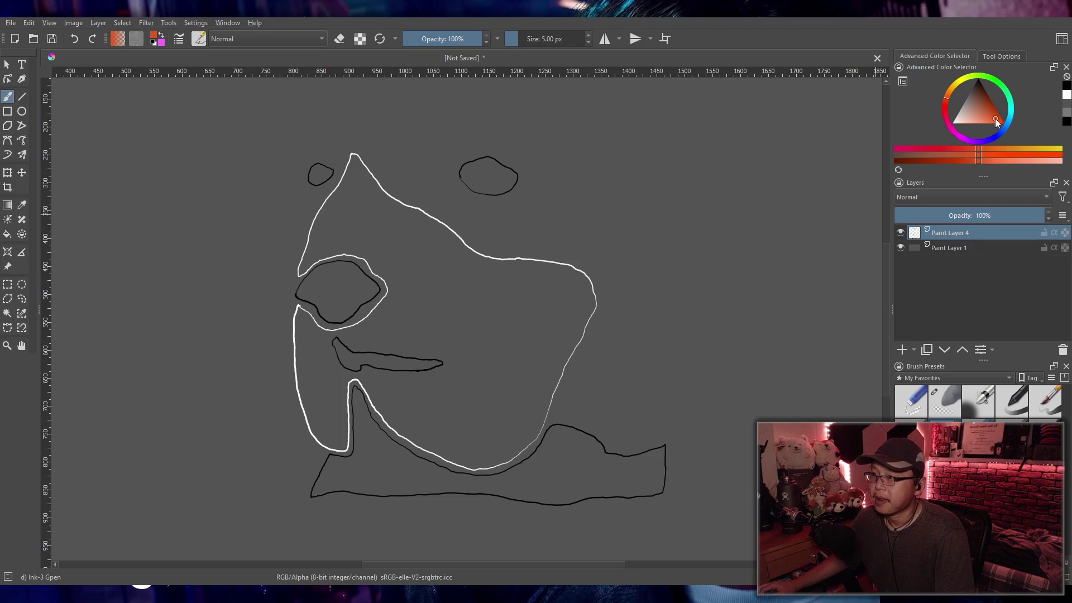
left_click(986, 109)
left_click_drag(946, 97, 947, 97)
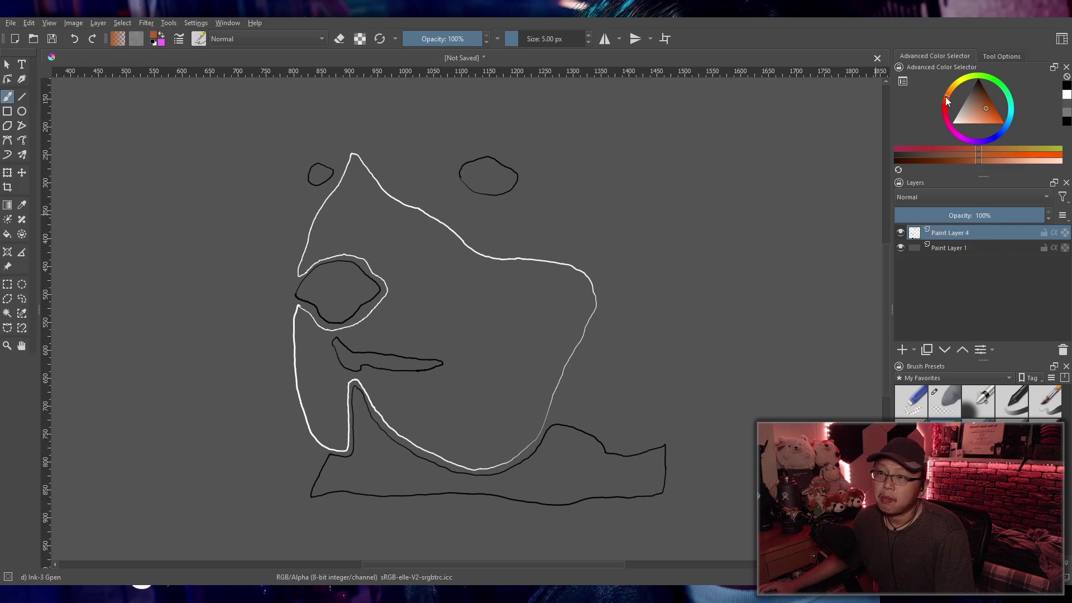
left_click(986, 117)
left_click(986, 111)
left_click_drag(987, 110, 984, 109)
left_click(984, 109)
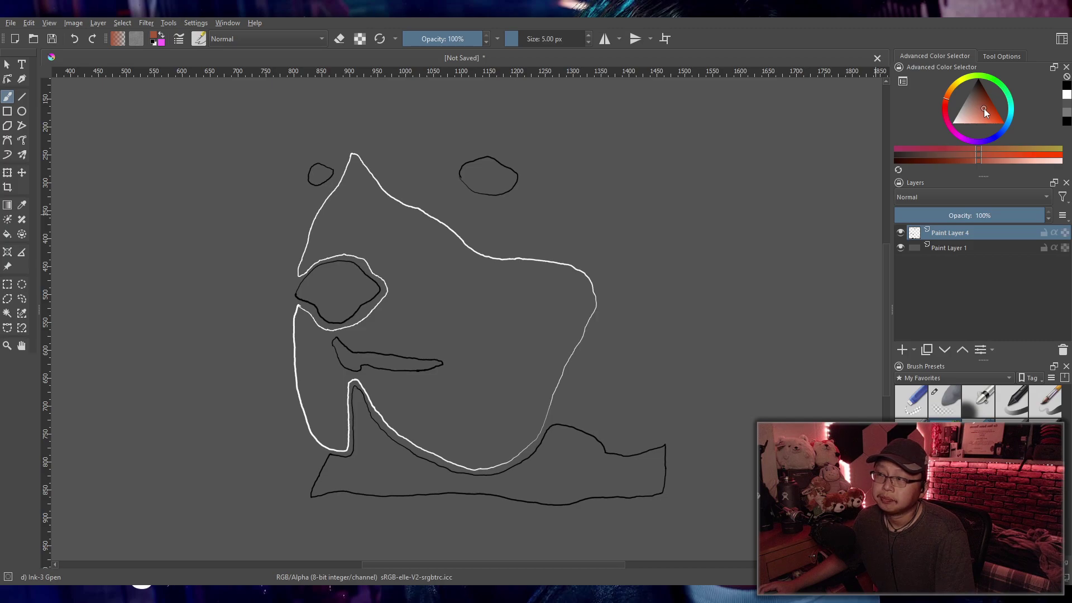
left_click(983, 112)
left_click_drag(982, 111, 985, 106)
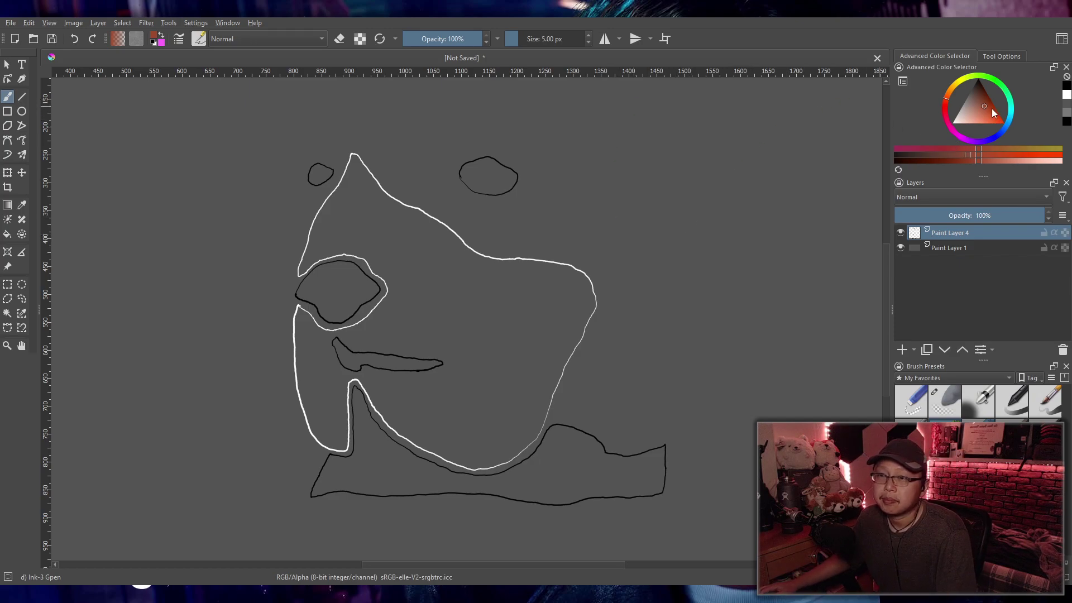
left_click_drag(985, 107, 990, 112)
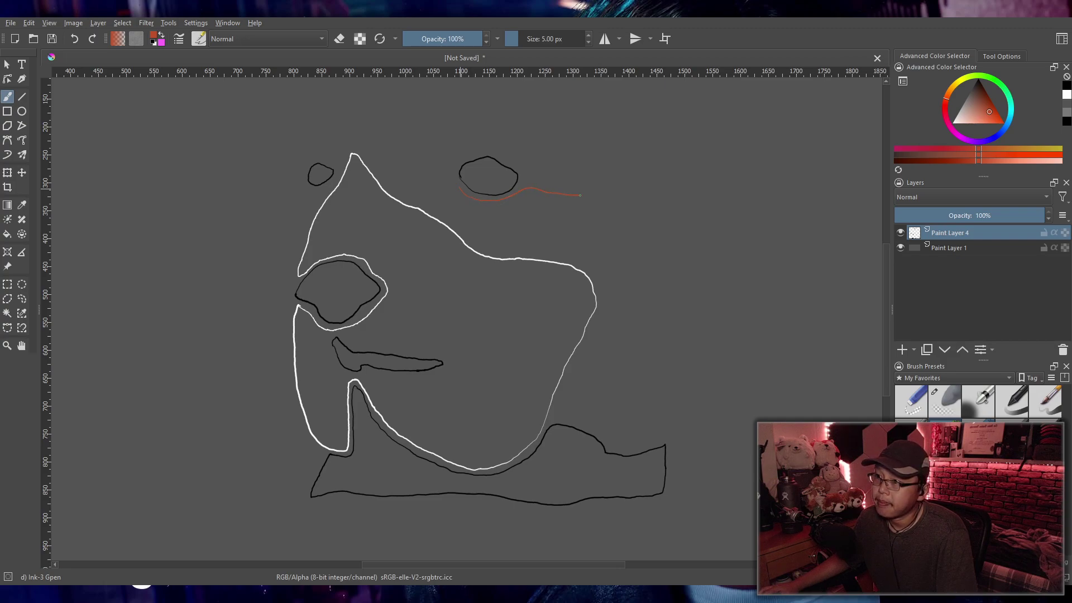
Step: Draw a closed orange-red outline about 400 px wide from beneath the large eye, wrapping around the back of the white head
mouse_move(597, 195)
left_mouse_down()
mouse_move(633, 198)
mouse_move(648, 268)
left_mouse_up()
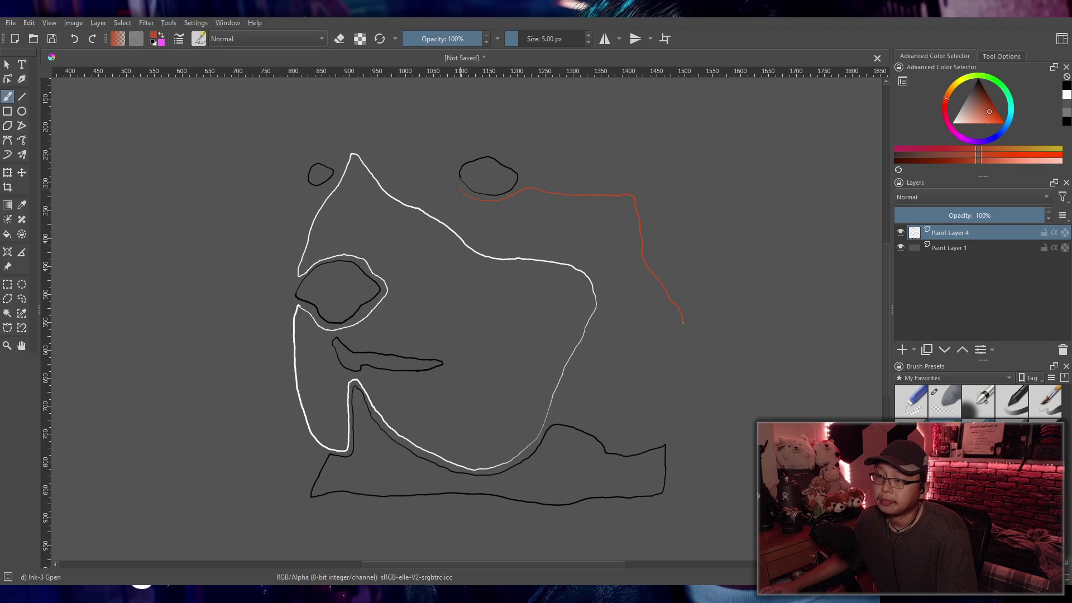
left_click_drag(683, 343, 680, 361)
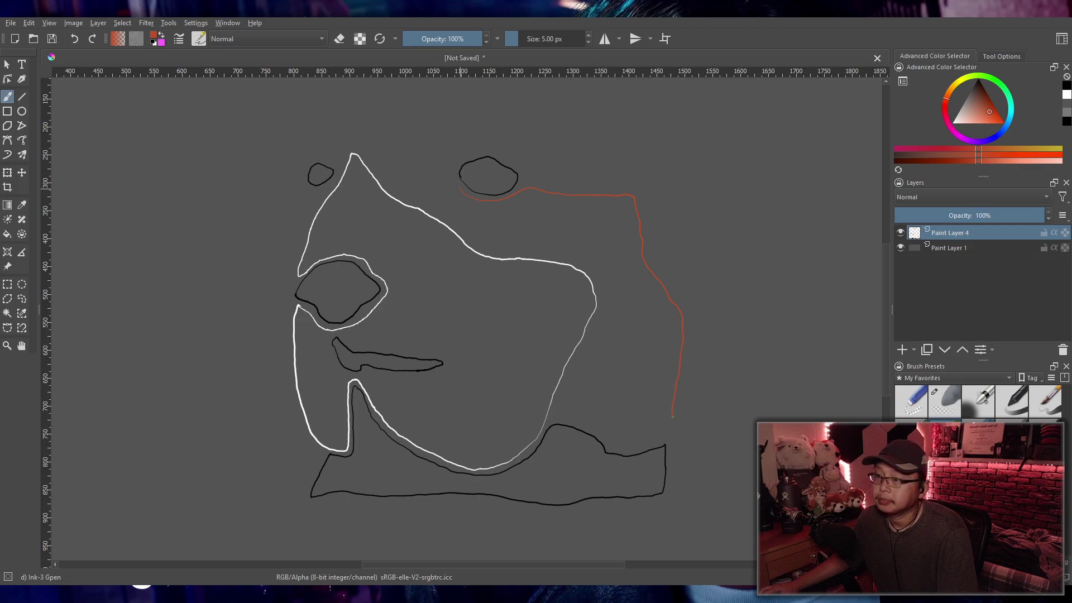
left_click_drag(619, 429, 594, 420)
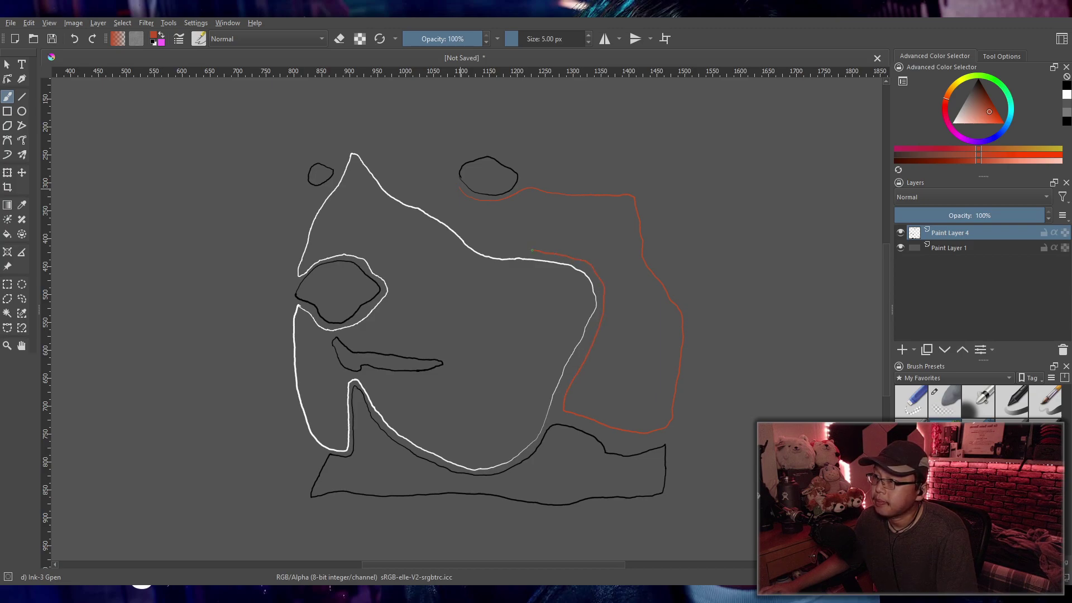
left_click_drag(457, 191, 459, 186)
Step: Erase the overshooting orange-red line end beneath the large eye with the Eraser Soft brush at 10.09 px
scroll(494, 179, "up", 4)
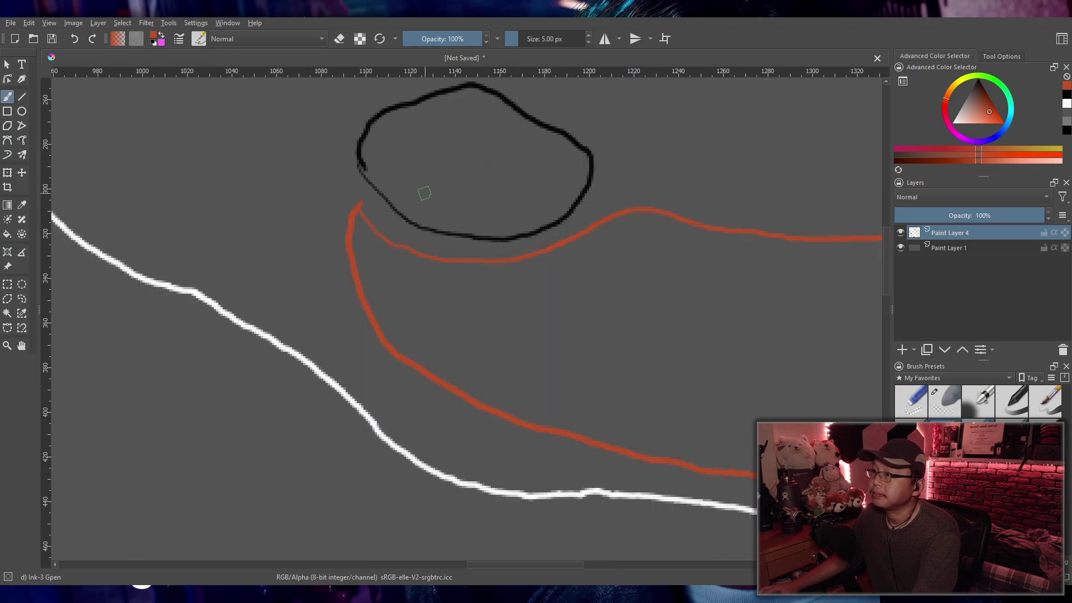
key("slash")
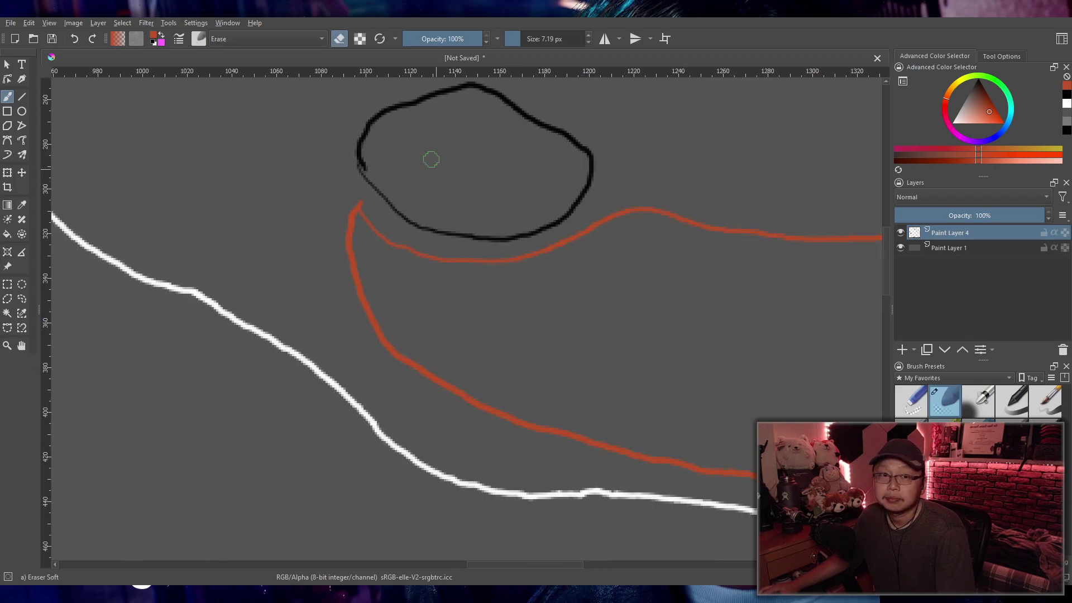
left_click_drag(335, 187, 363, 204)
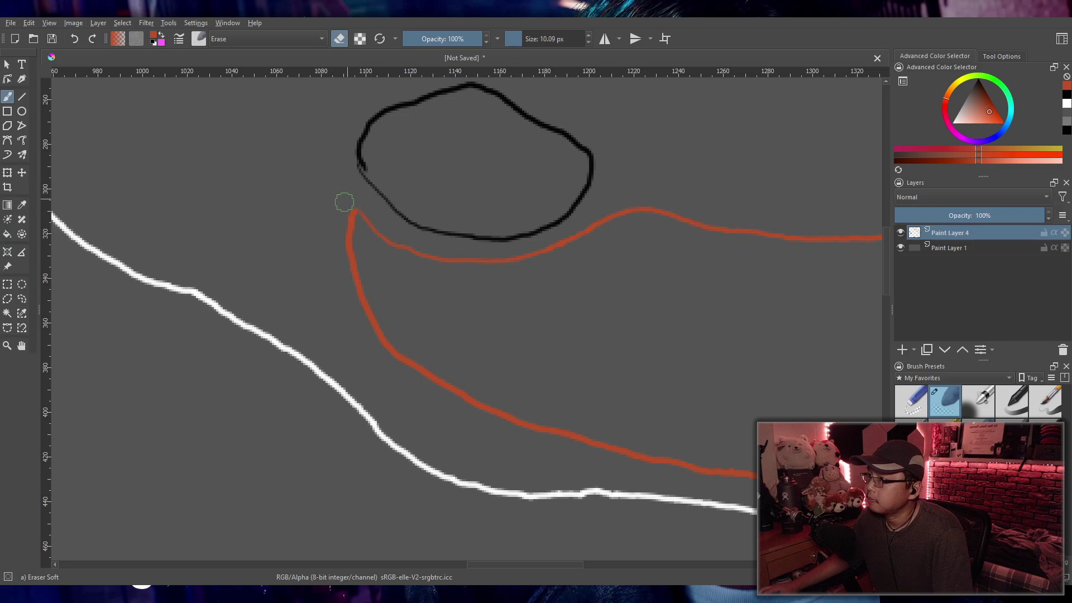
scroll(346, 202, "down", 6)
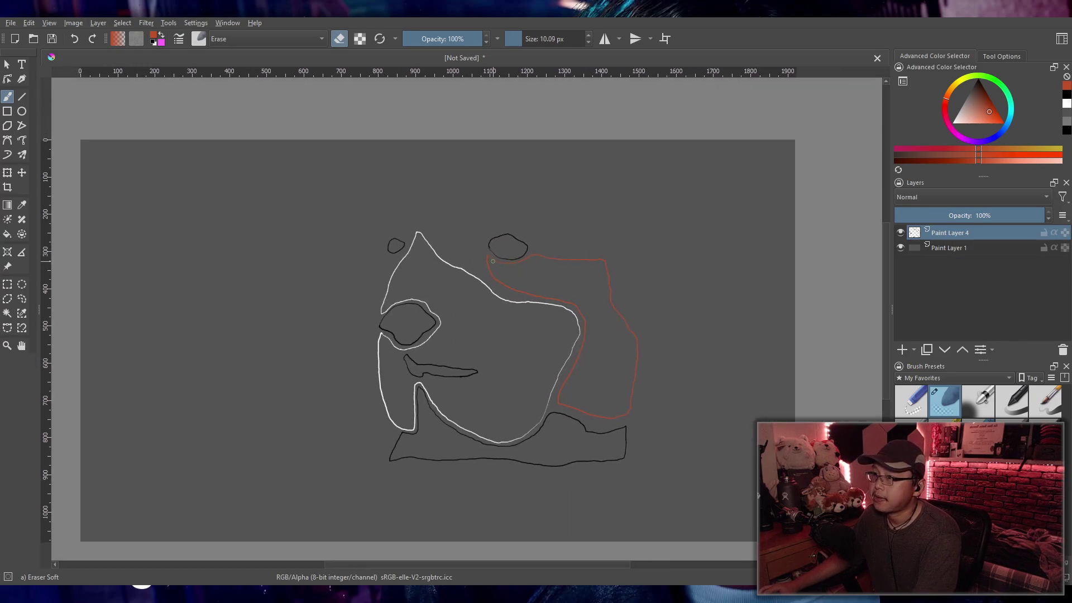
Step: Switch back to the Ink-3 Gpen brush and draw a closed orange-red strip about 465 px tall beneath the small eye, along the white head's front
scroll(494, 262, "up", 2)
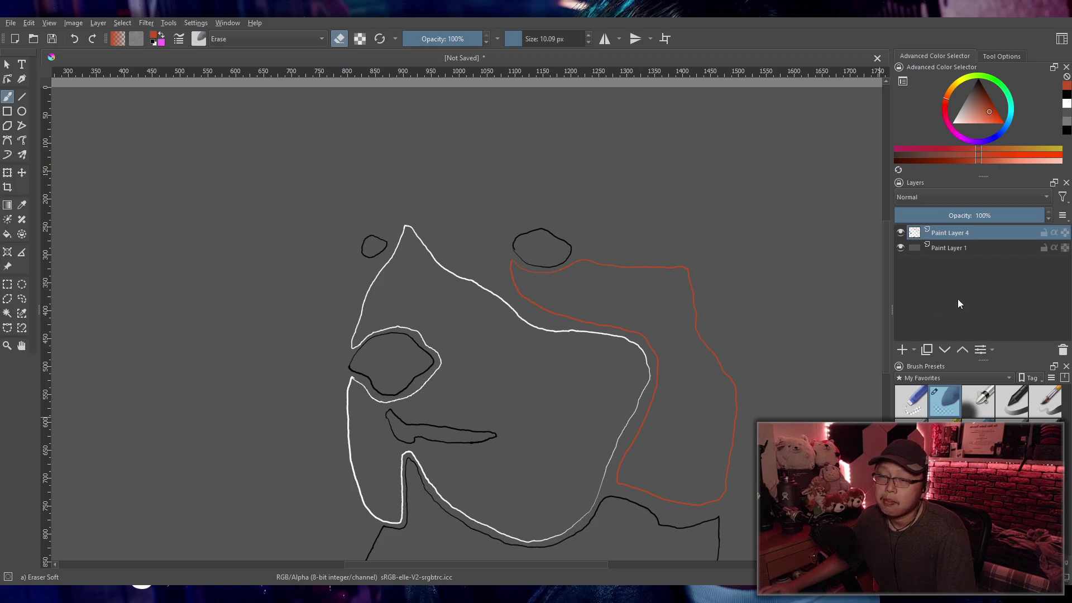
key("e")
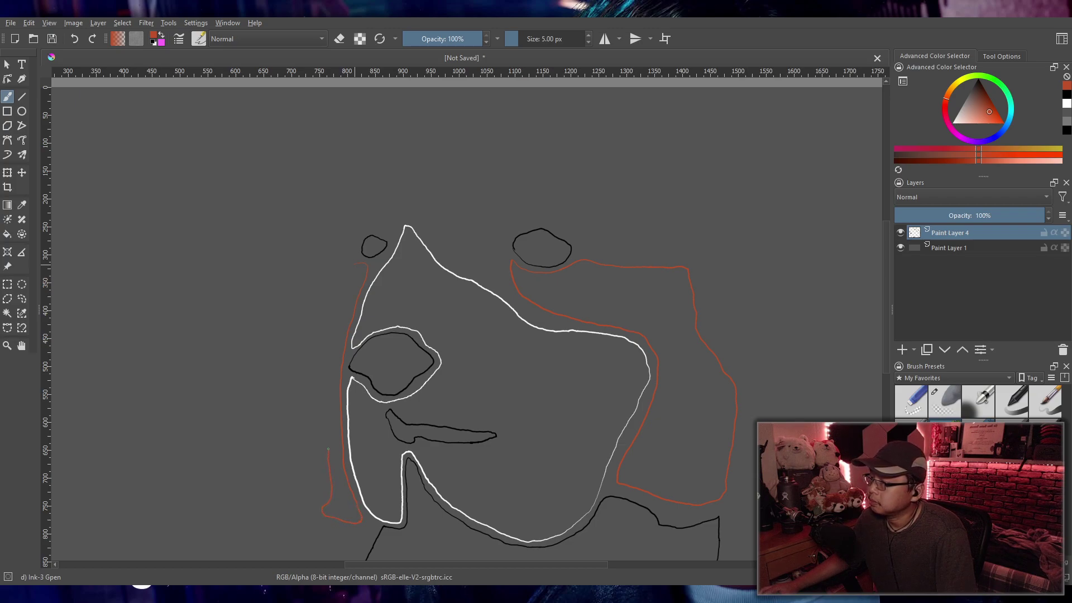
key("ctrl+z")
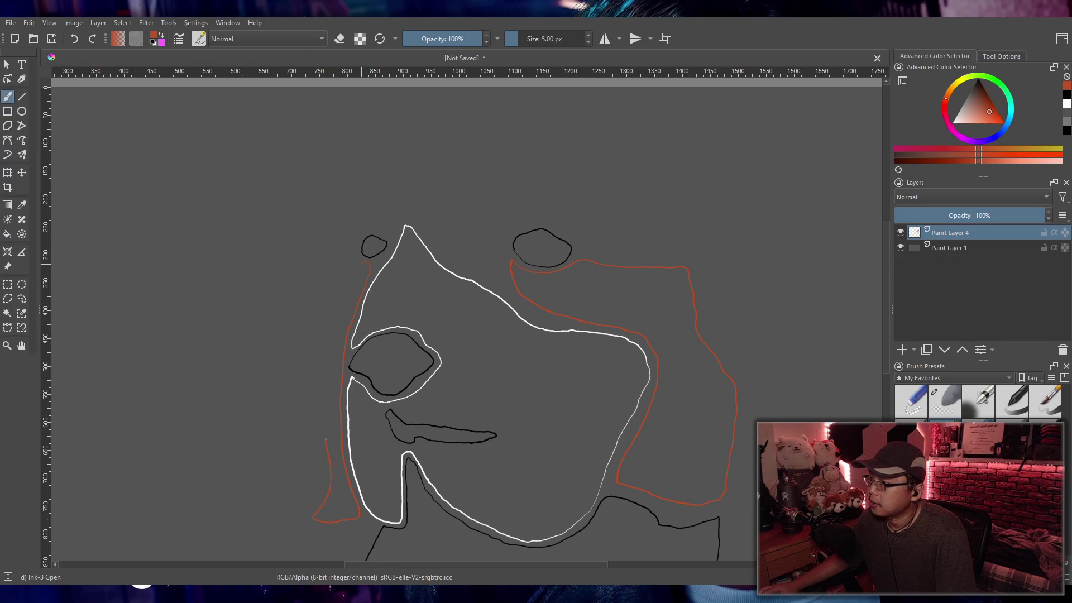
left_click_drag(323, 404, 327, 369)
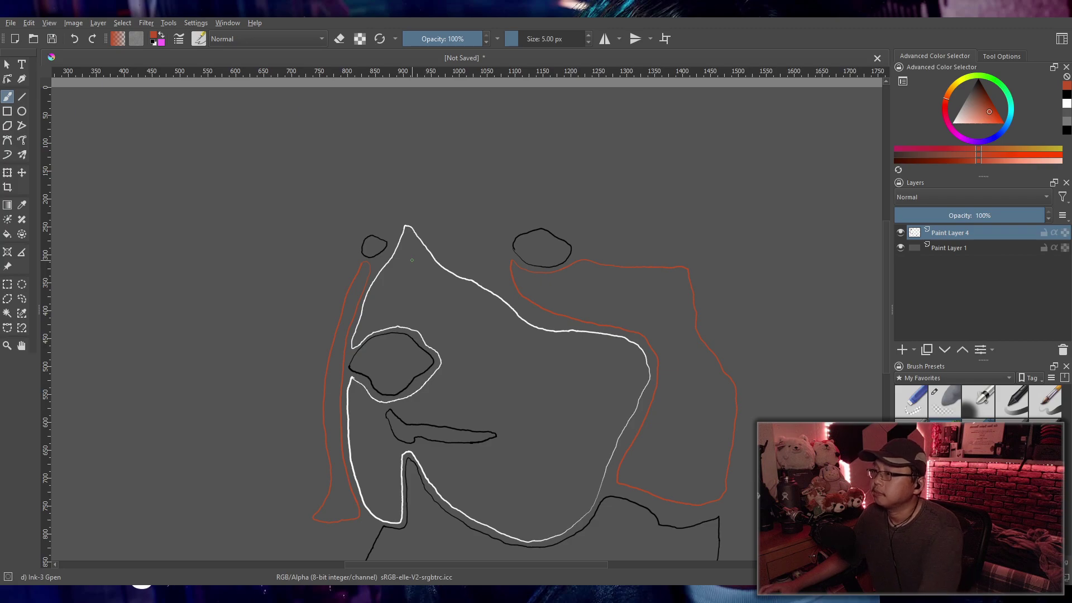
scroll(441, 270, "down", 3)
scroll(476, 328, "up", 2)
key("plus")
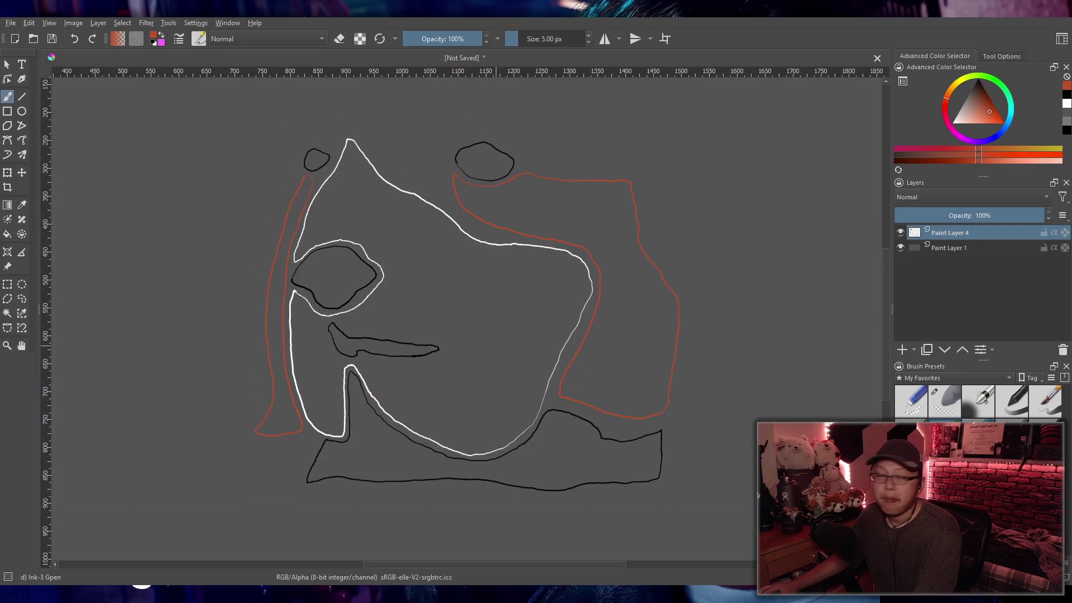
key("ctrl+z")
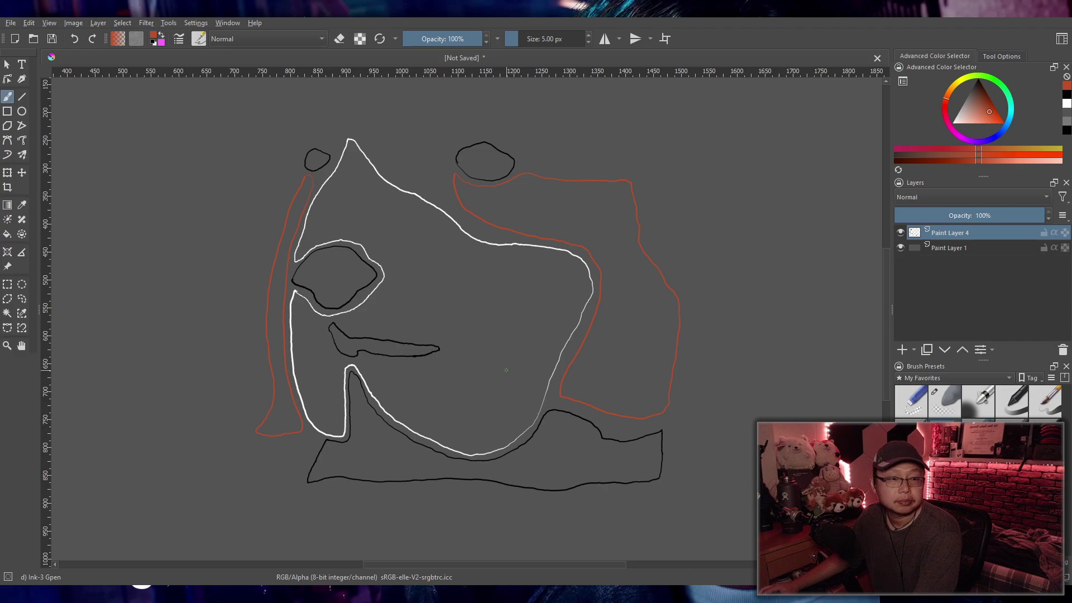
key("minus")
key("plus")
left_click_drag(506, 370, 533, 362)
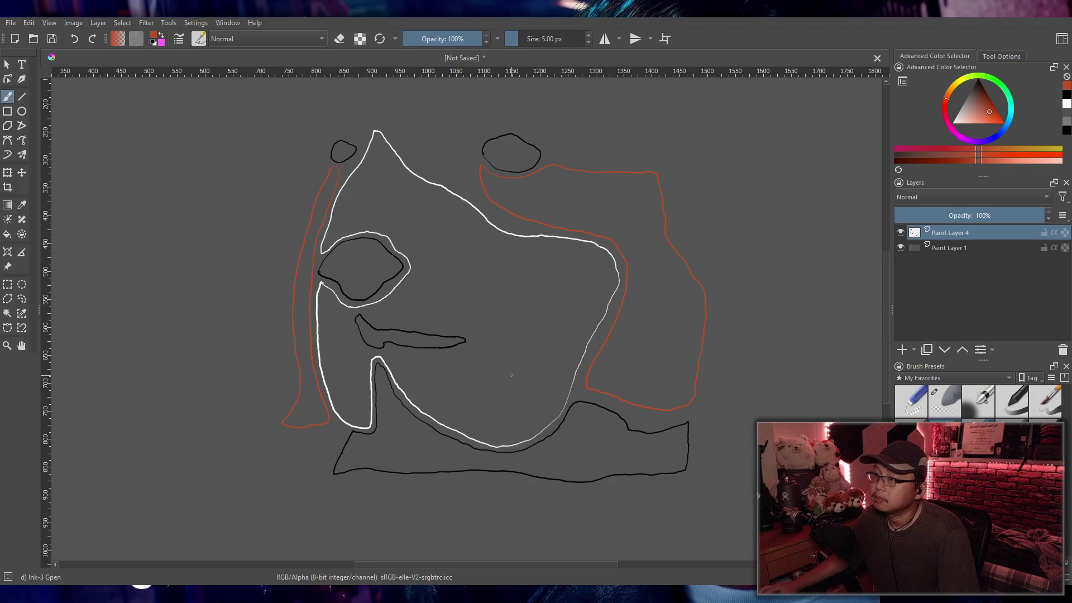
scroll(517, 376, "down", 2)
left_click_drag(557, 383, 548, 409)
scroll(523, 372, "up", 1)
mouse_move(523, 372)
left_mouse_down()
mouse_move(549, 421)
mouse_move(520, 374)
mouse_move(550, 309)
left_mouse_up()
Step: Select the whole line art with a rectangular selection and move it about 55 px left and 50 px down with the Transform tool
scroll(526, 368, "up", 1)
scroll(519, 374, "up", 4)
scroll(575, 368, "down", 6)
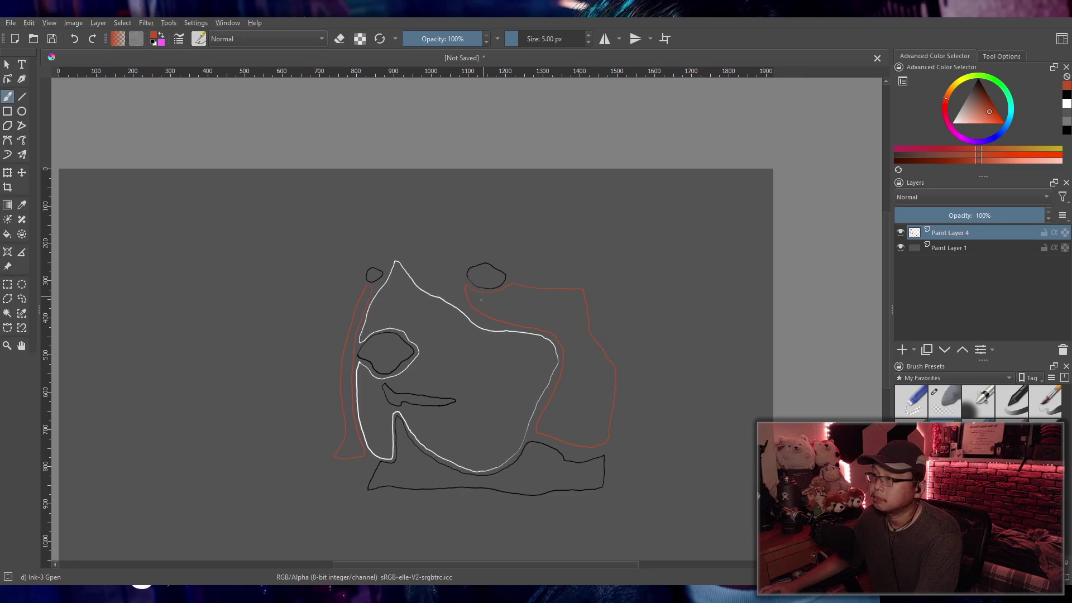
left_click(8, 284)
left_click_drag(271, 212, 656, 530)
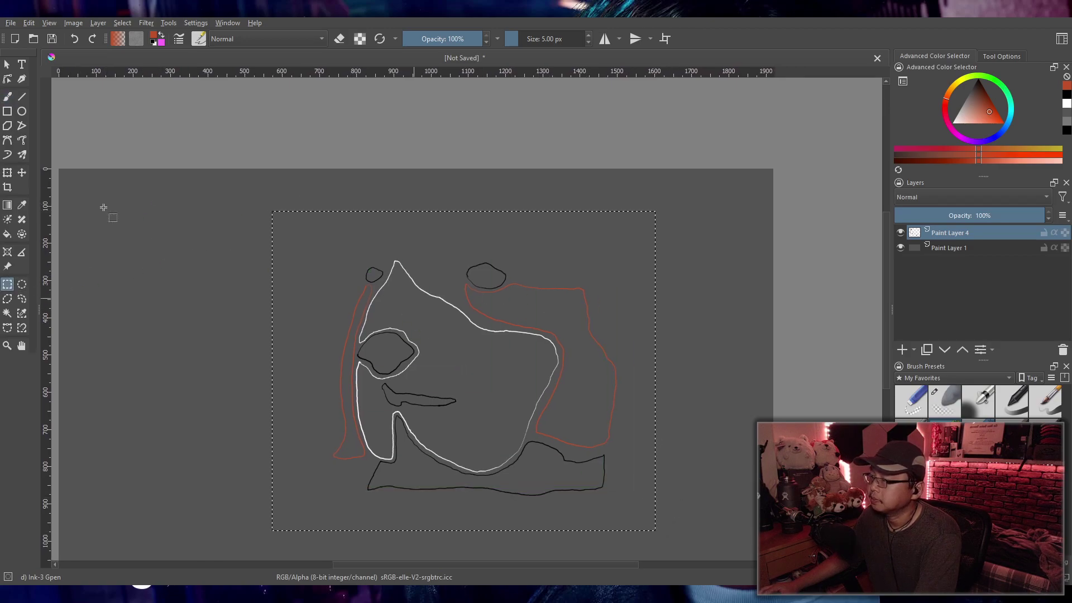
left_click(8, 173)
mouse_move(522, 360)
left_mouse_down()
mouse_move(535, 375)
mouse_move(501, 367)
left_mouse_up()
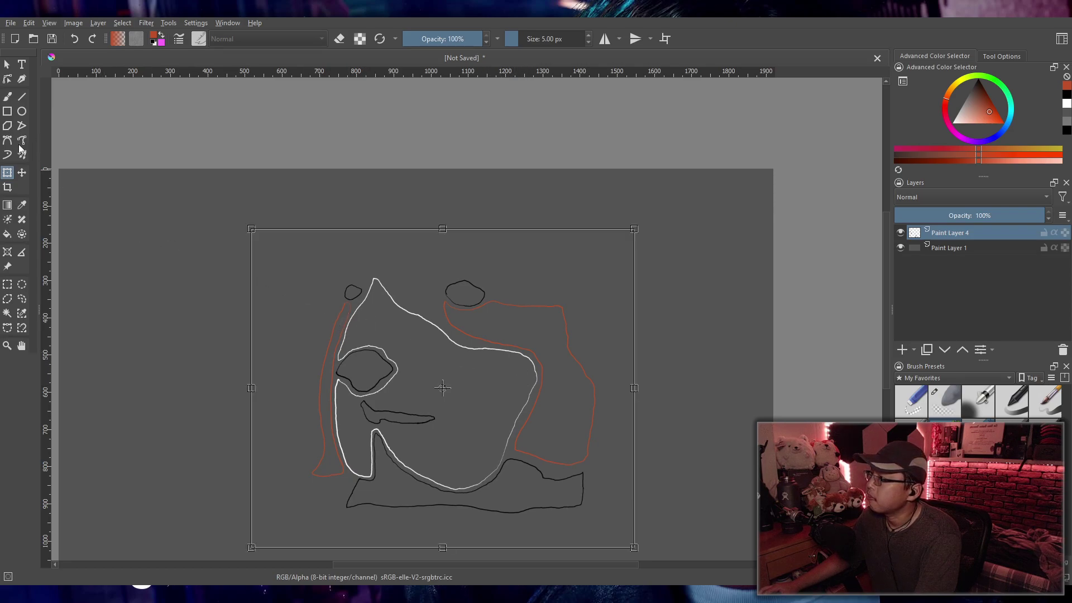
Step: Make a new rectangular selection around the drawing, covering most of the canvas and reaching past its right edge
left_click(8, 285)
left_click_drag(156, 150, 785, 523)
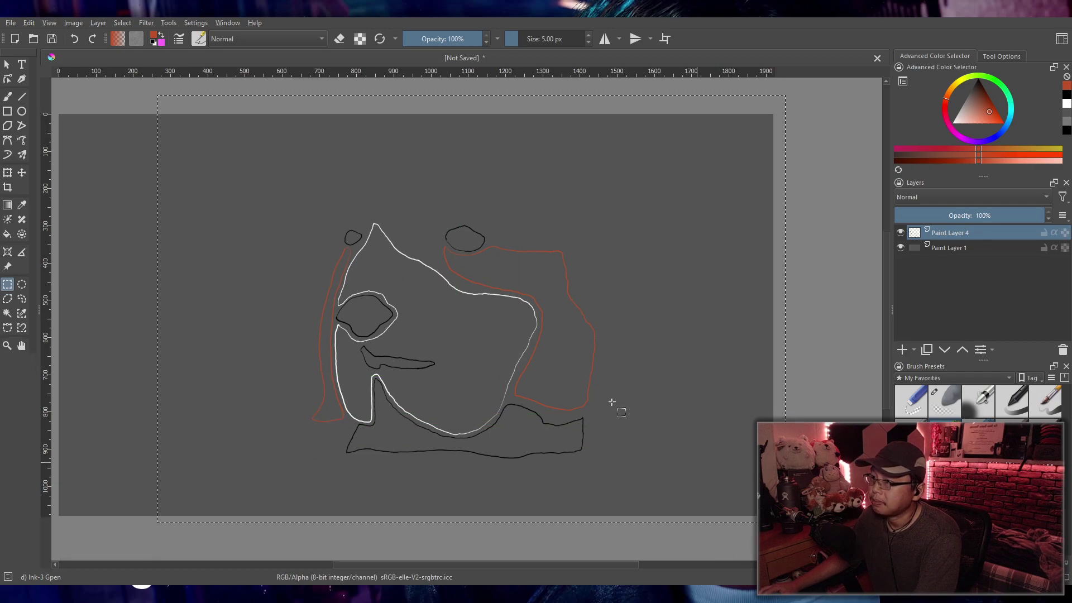
left_click_drag(476, 305, 454, 373)
scroll(498, 384, "up", 1)
scroll(483, 390, "down", 1)
scroll(484, 389, "up", 1)
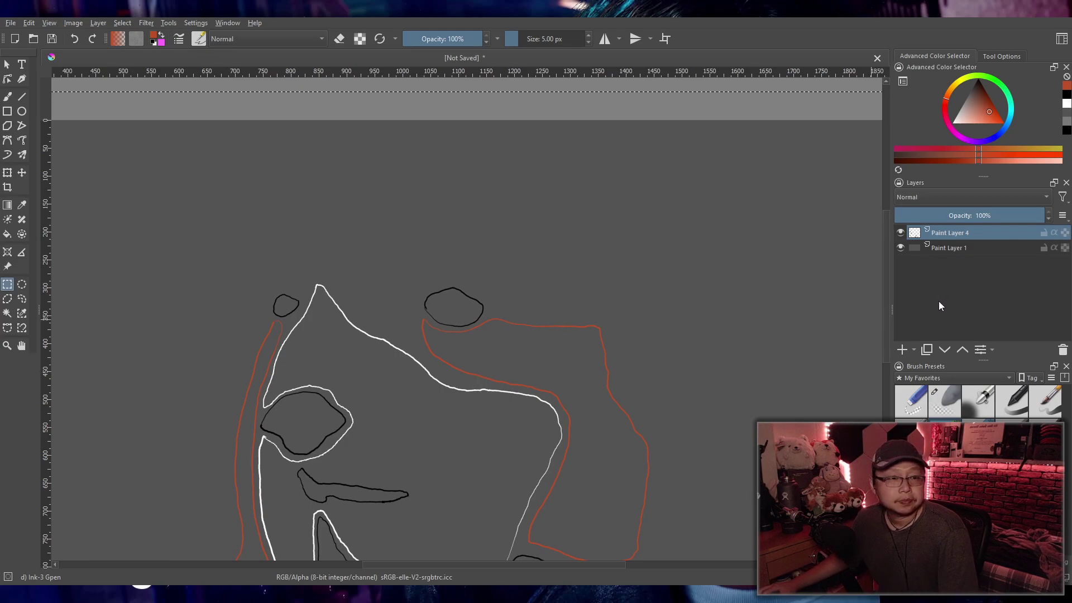
Step: Set the foreground colour to white and draw a closed brow shape about 380 px wide above the large eye with the 5 px brush
left_click(951, 124)
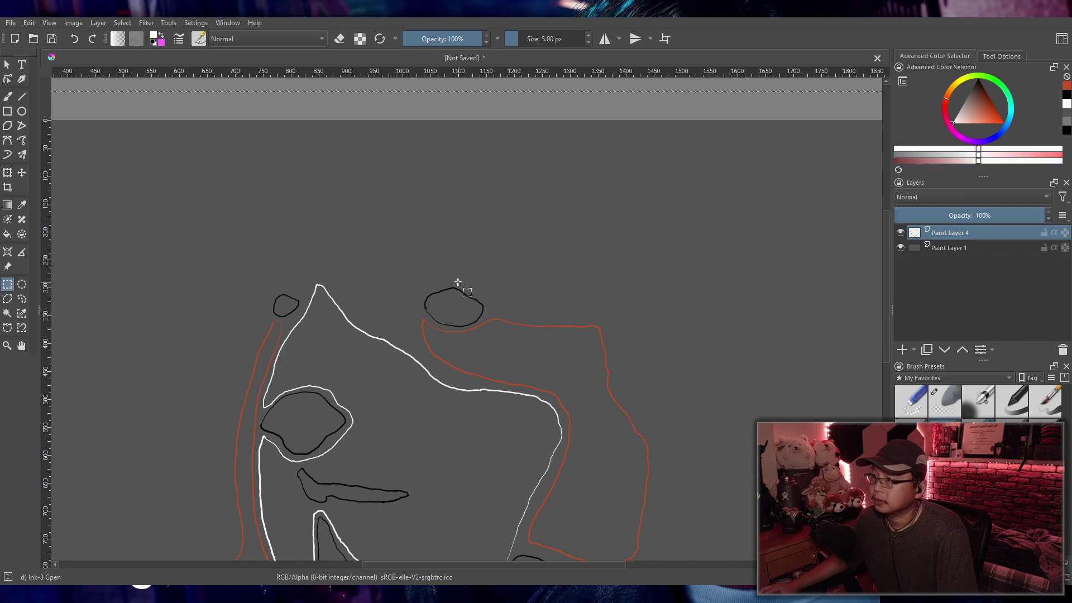
key("b")
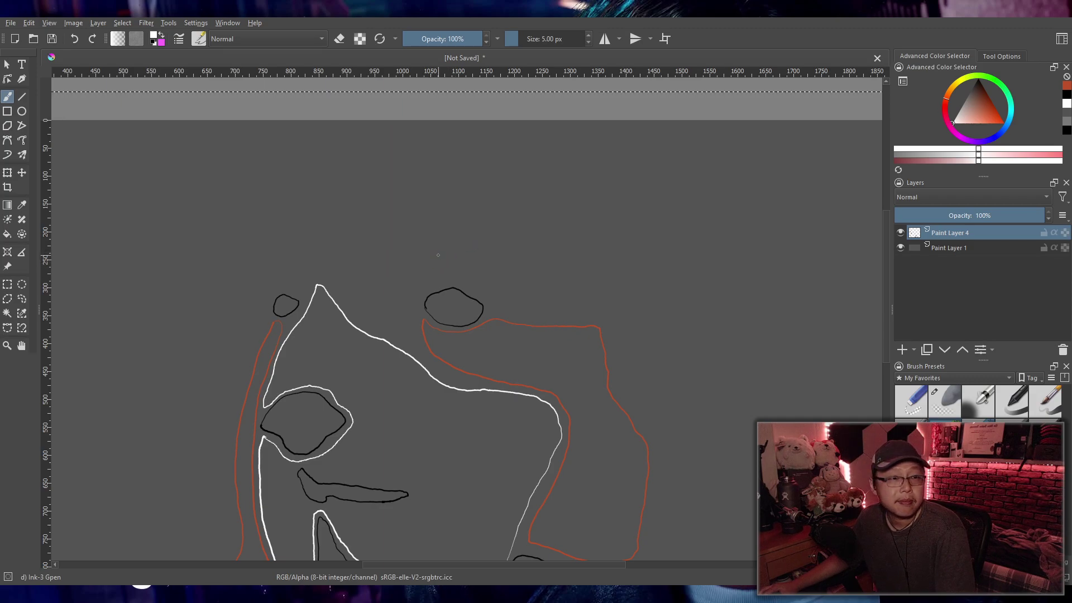
left_click_drag(438, 244, 434, 256)
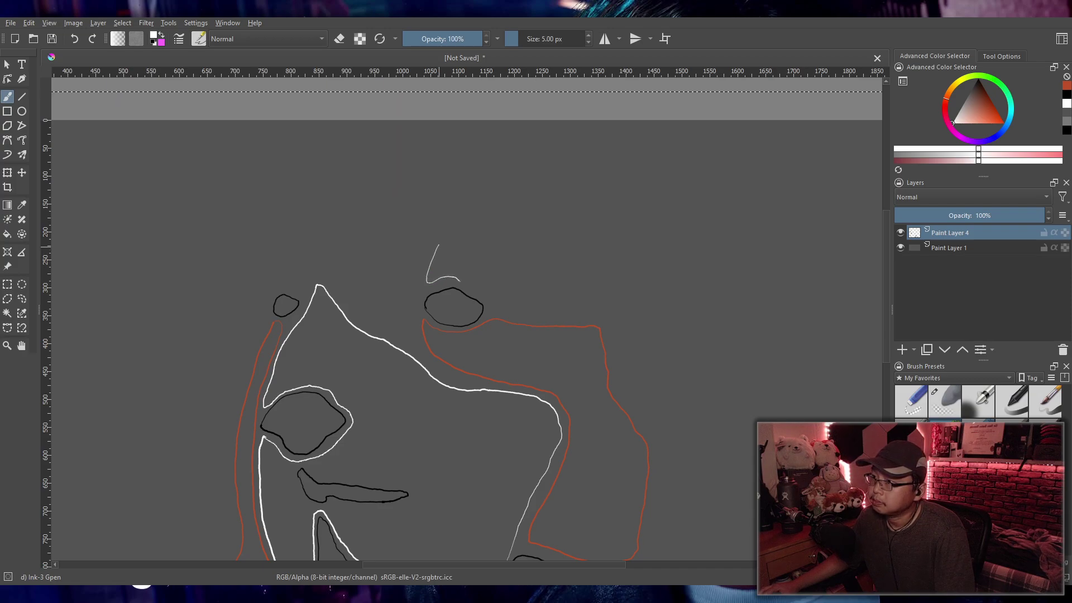
mouse_move(492, 296)
left_mouse_down()
mouse_move(582, 312)
mouse_move(639, 302)
left_mouse_up()
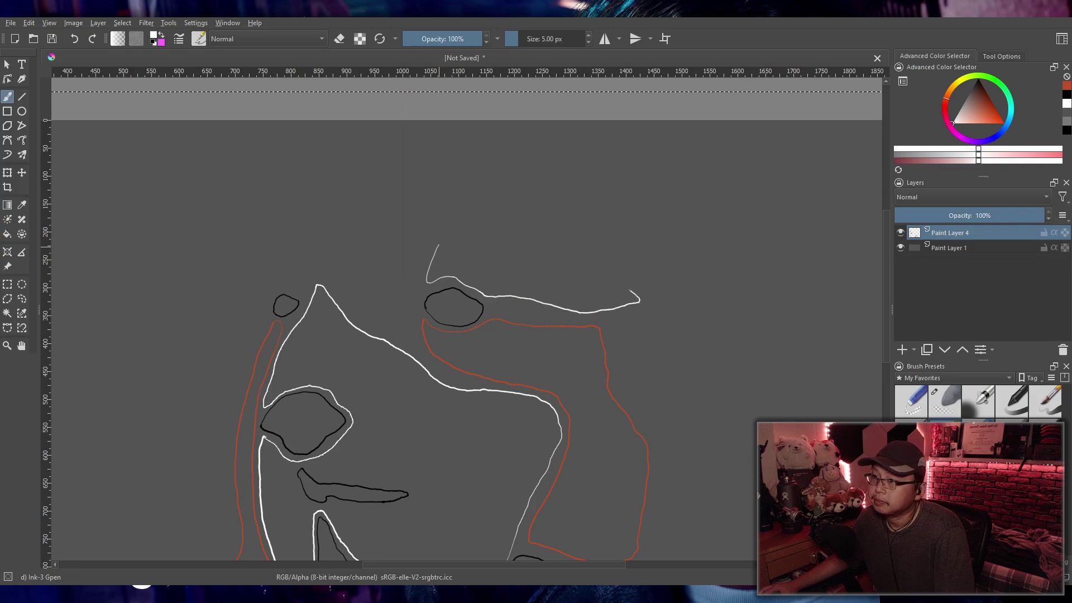
mouse_move(590, 258)
left_mouse_down()
mouse_move(526, 225)
mouse_move(439, 245)
left_mouse_up()
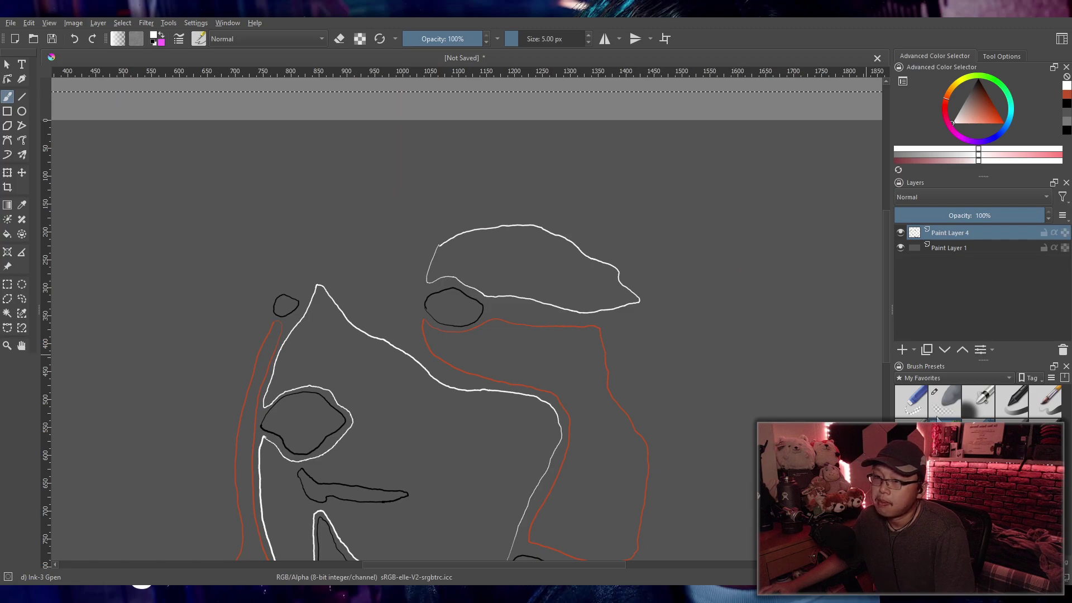
Step: Draw a closed white brow shape about 90 px wide and 125 px tall above the small eye with the Ink-3 Gpen brush
left_click(945, 401)
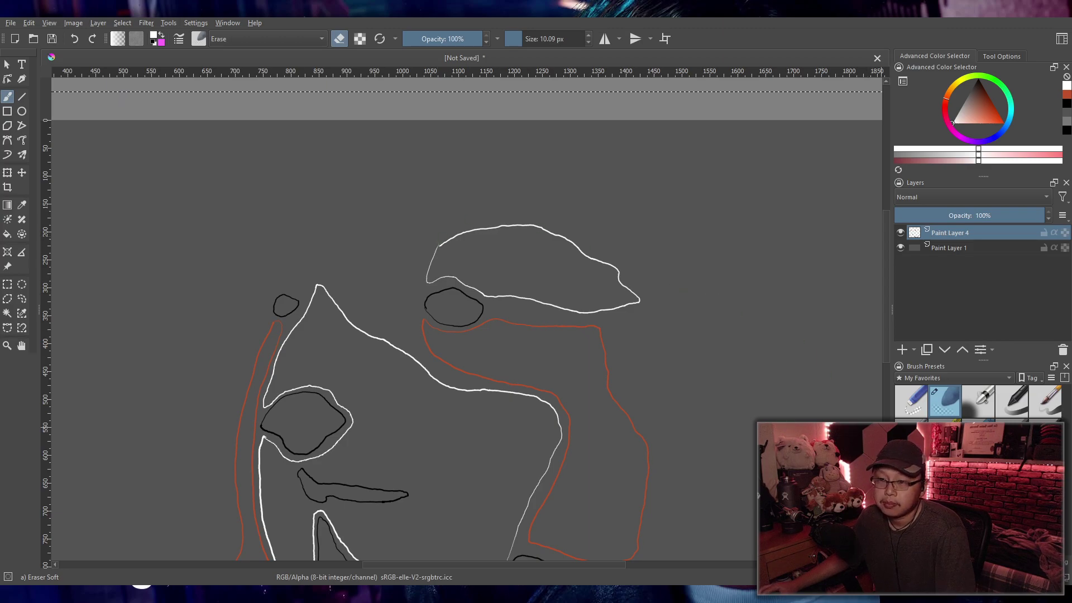
key("/")
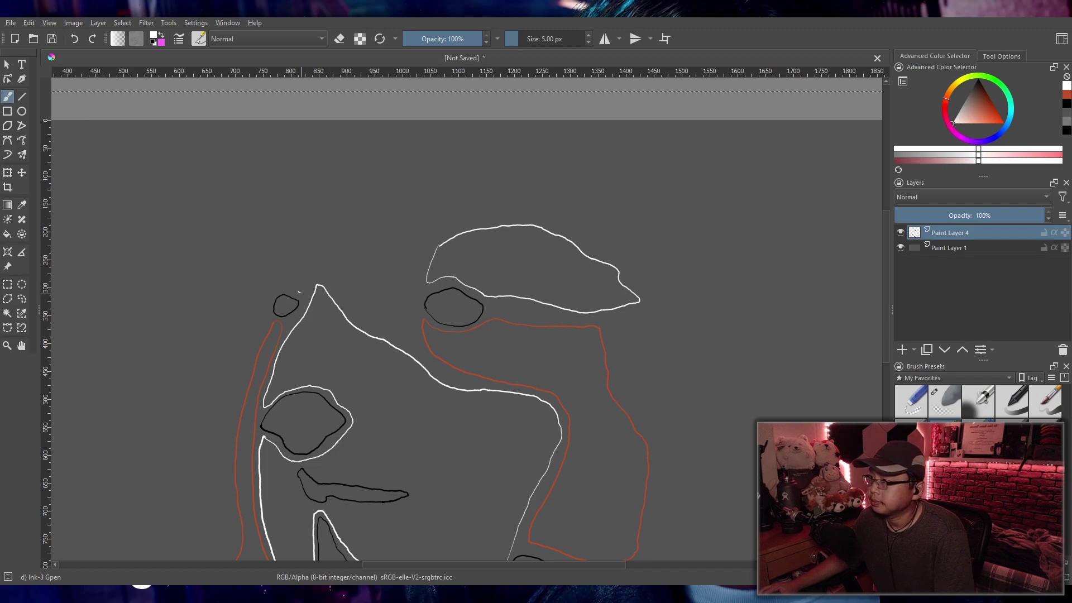
key("ctrl+z")
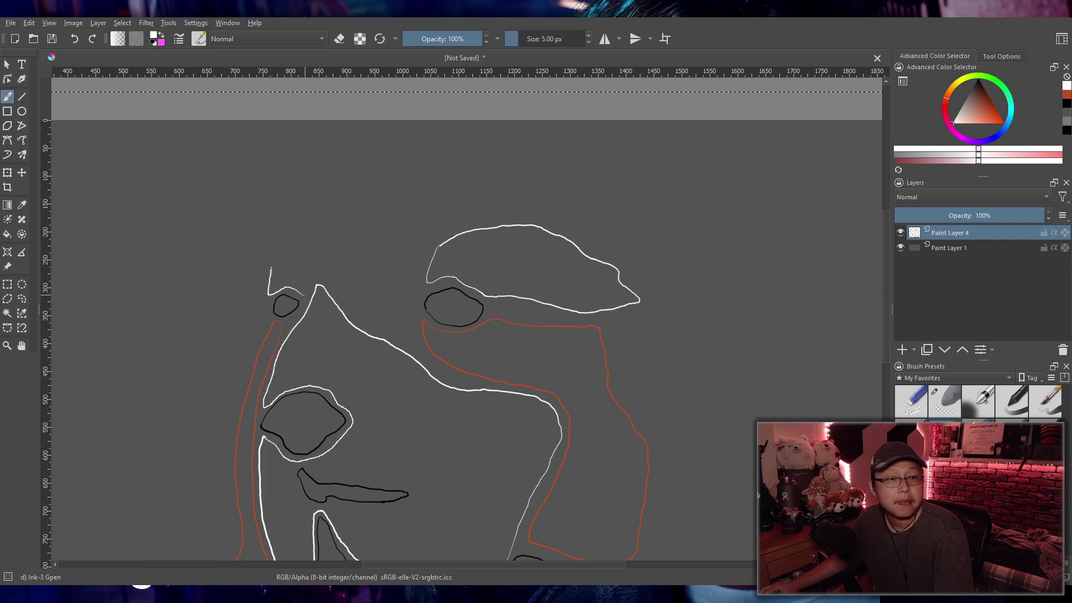
left_click_drag(271, 268, 275, 255)
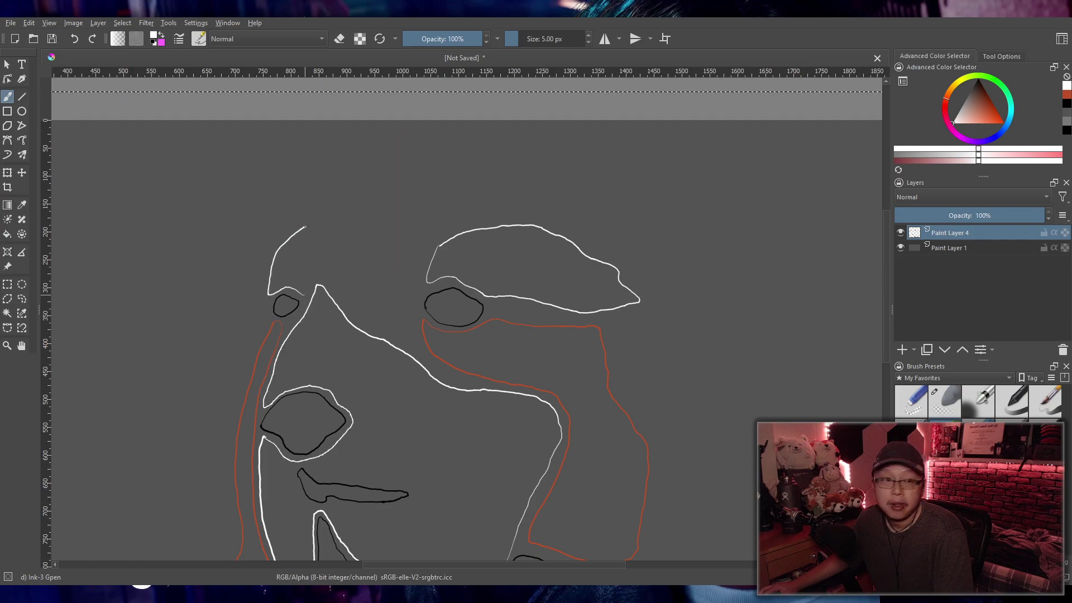
left_click_drag(320, 237, 305, 272)
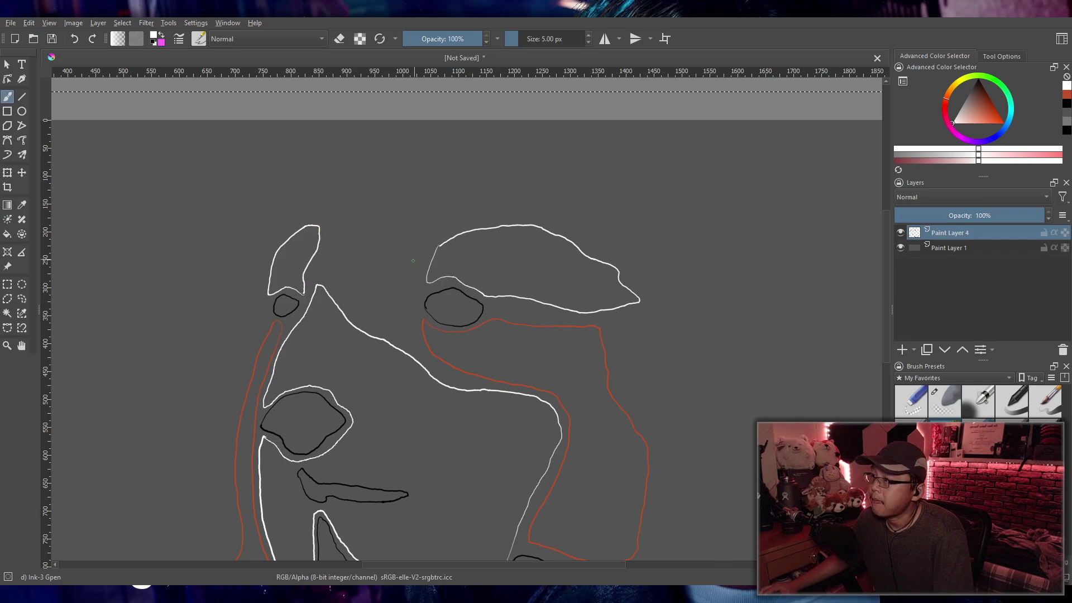
Step: Test two orange-red shades with trial strokes beside the white head's peak, undoing each stroke
scroll(527, 307, "down", 3)
left_click_drag(525, 322, 563, 356)
scroll(563, 357, "up", 2)
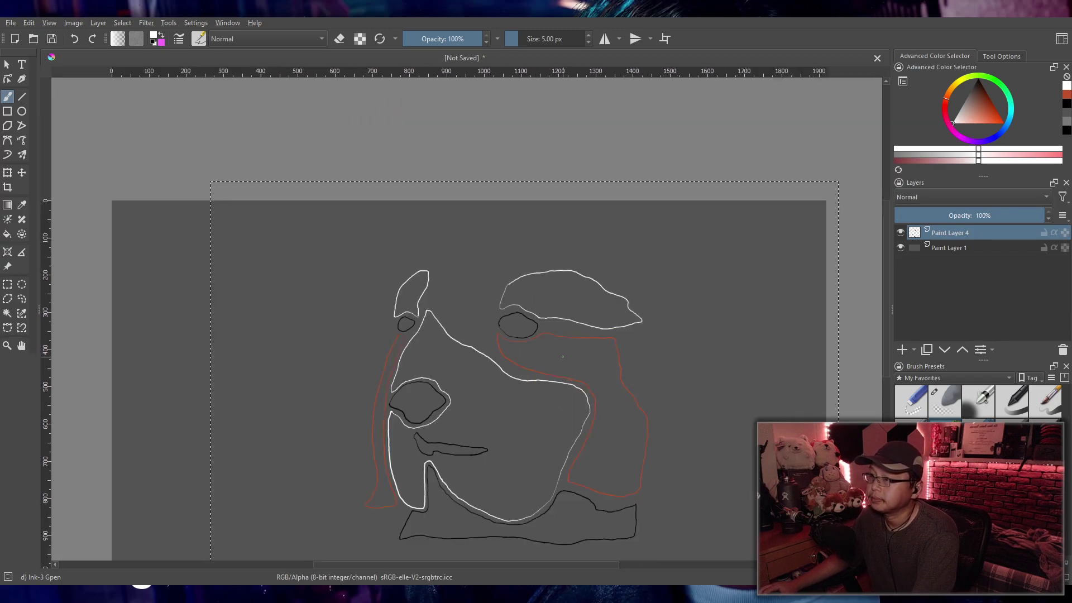
scroll(563, 356, "up", 3)
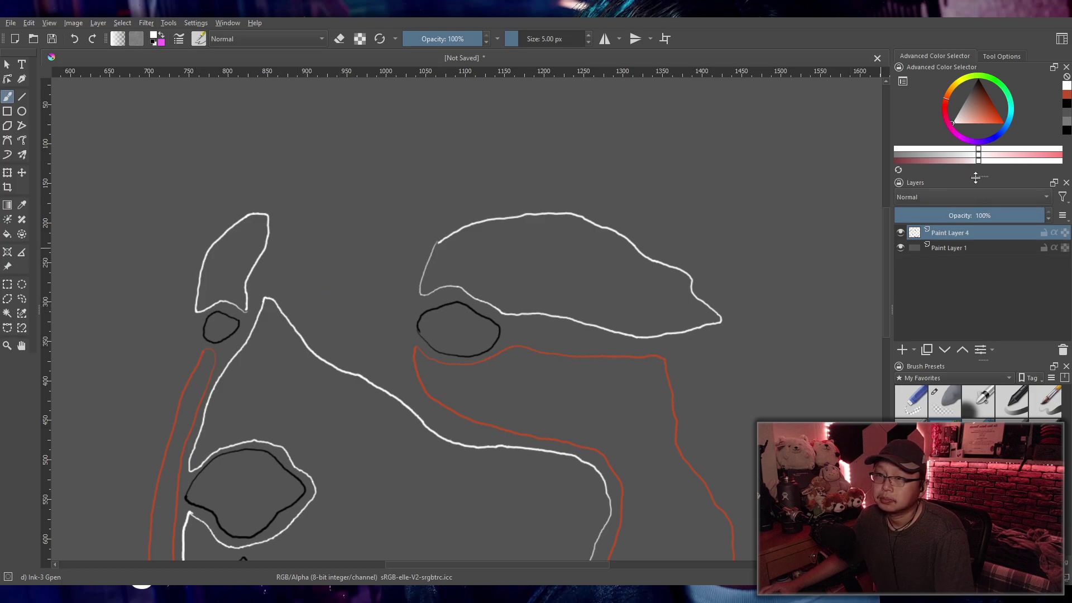
left_click(985, 120)
left_click_drag(985, 121, 994, 121)
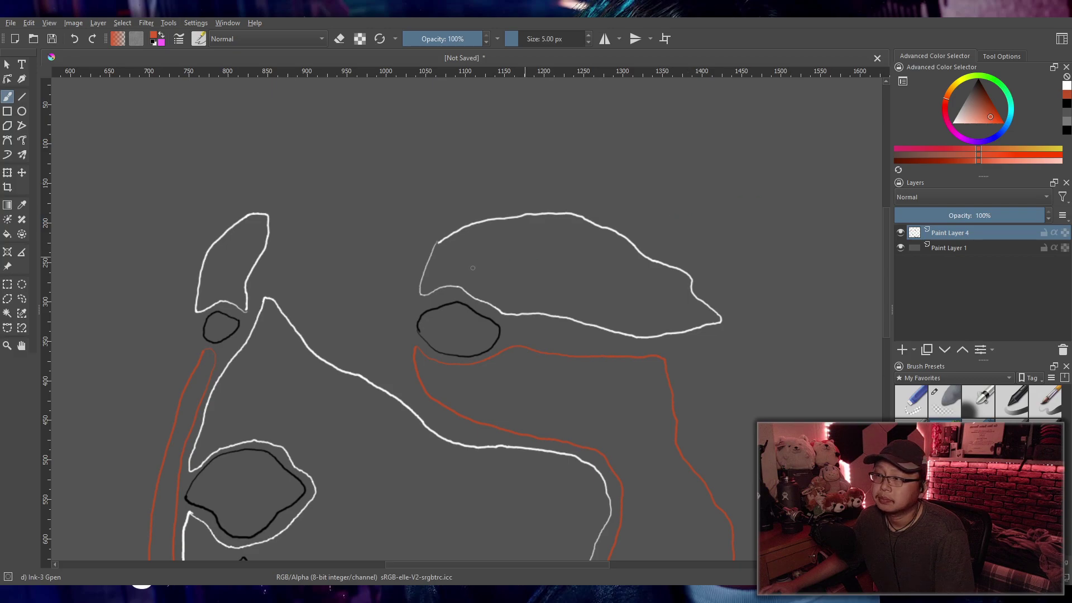
left_click_drag(302, 305, 368, 329)
key("ctrl+z")
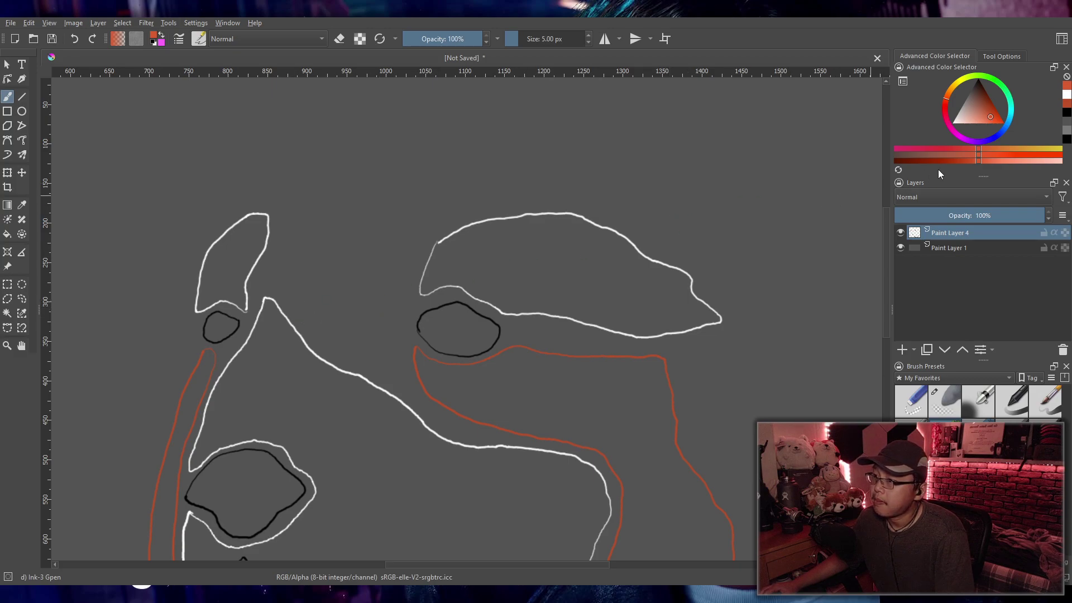
left_click_drag(992, 119, 985, 119)
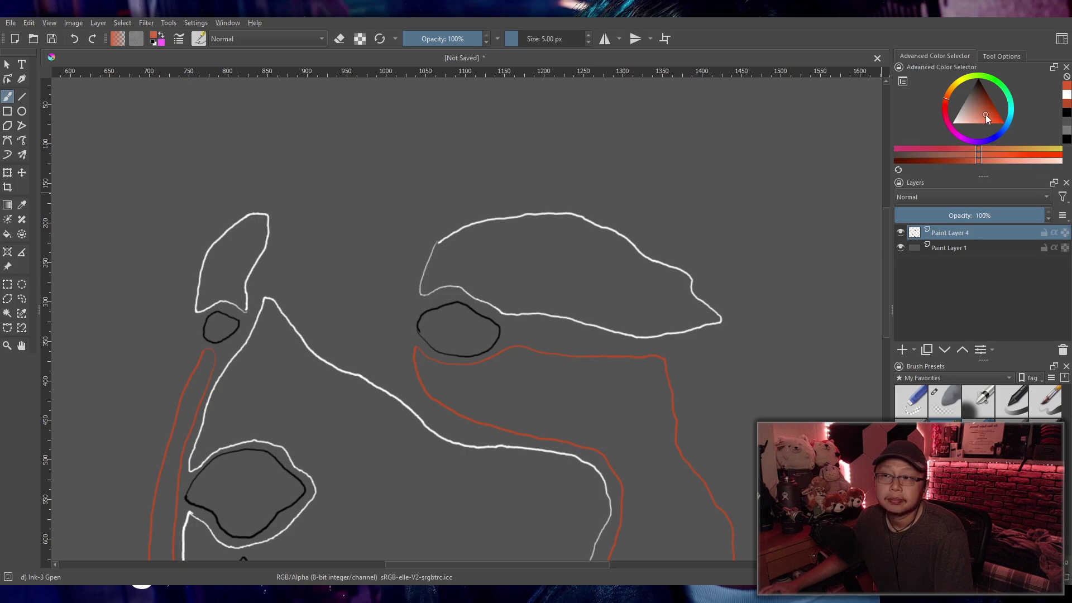
mouse_move(295, 295)
left_mouse_down()
mouse_move(378, 339)
mouse_move(390, 371)
left_mouse_up()
key("ctrl+z")
Step: Set the foreground colour to a muted orange, slightly less saturated than the existing orange-red outlines
left_click(982, 112)
left_click(983, 115)
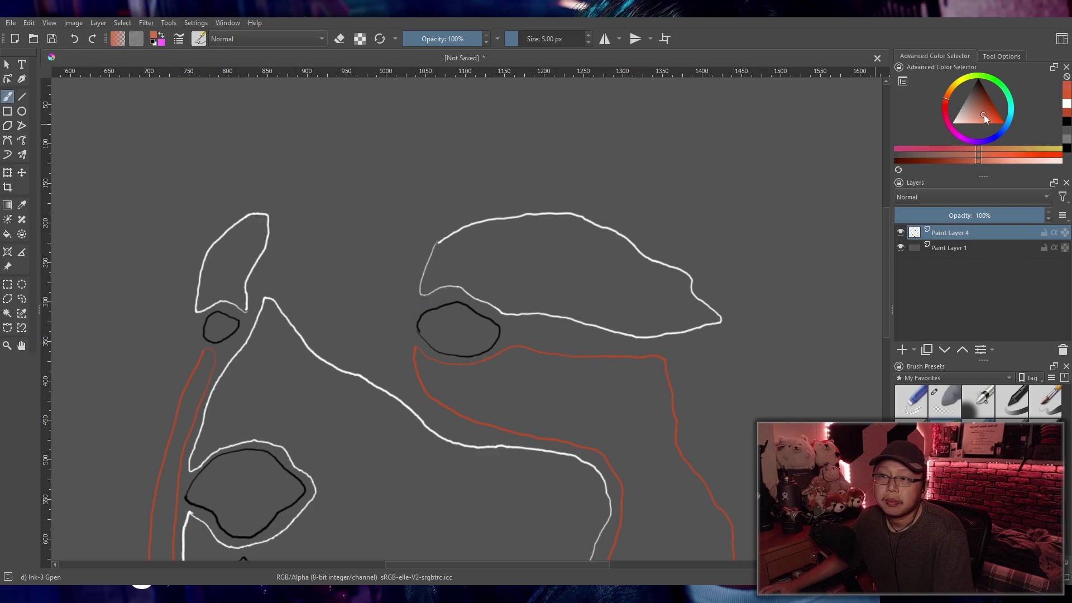
mouse_move(983, 115)
left_mouse_down()
mouse_move(993, 117)
mouse_move(984, 112)
left_mouse_up()
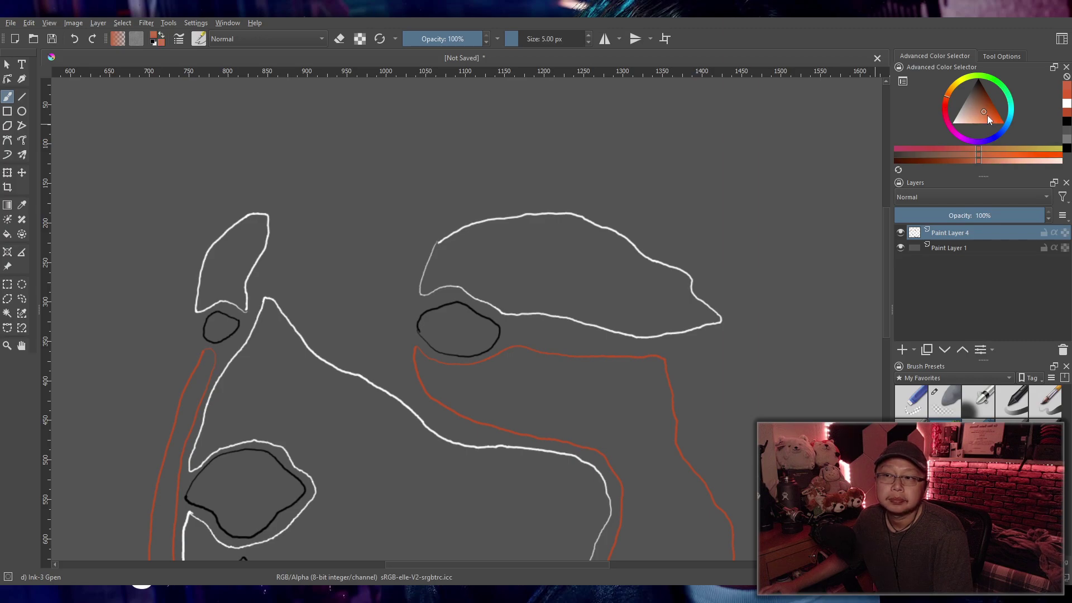
left_click_drag(986, 116, 984, 116)
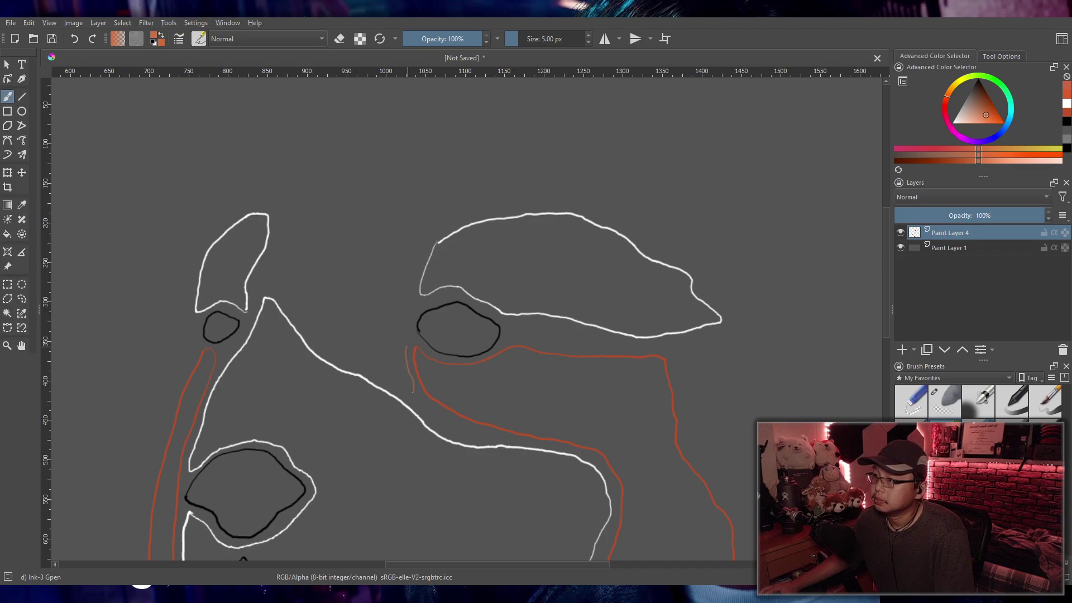
Step: Try to draw an orange line from beneath the large eye along the head's upper edge and up between the brows, then undo it
mouse_move(410, 389)
left_mouse_down()
mouse_move(322, 345)
mouse_move(287, 297)
mouse_move(274, 247)
mouse_move(285, 182)
mouse_move(365, 113)
left_mouse_up()
scroll(435, 139, "down", 3)
left_click_drag(534, 169, 495, 295)
scroll(495, 295, "up", 1)
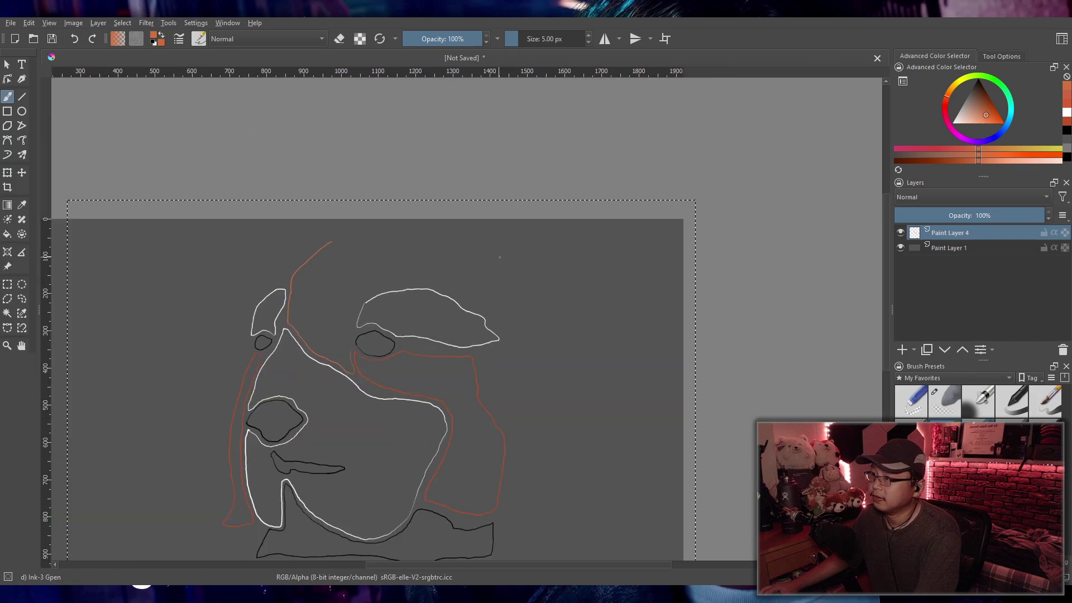
key("ctrl+z")
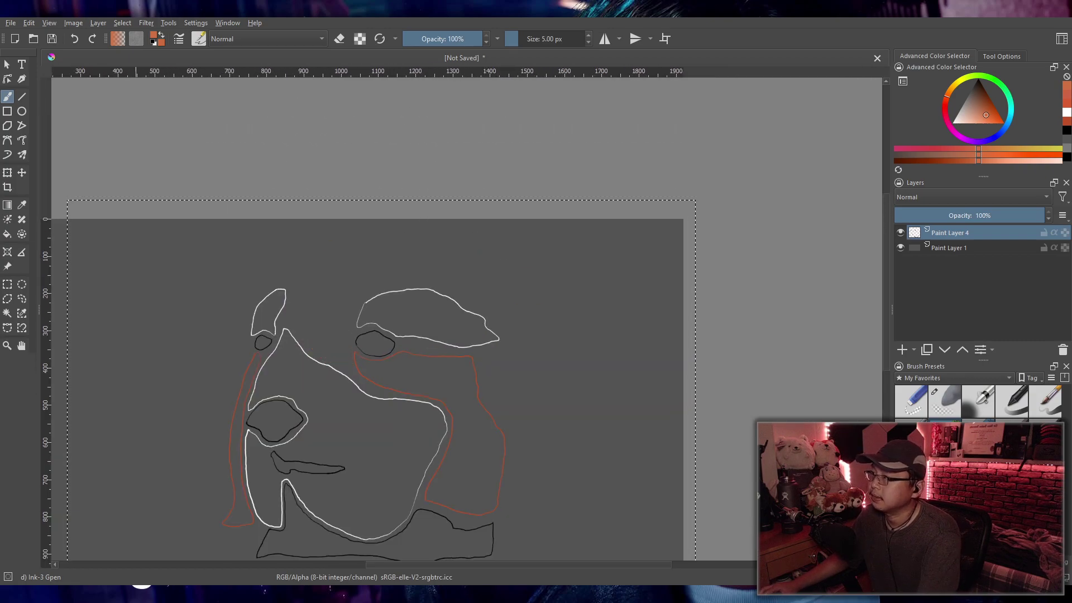
Step: Move the head line art right on the canvas with Transform and scale it up about 8%
left_click(7, 173)
left_click_drag(552, 323, 582, 341)
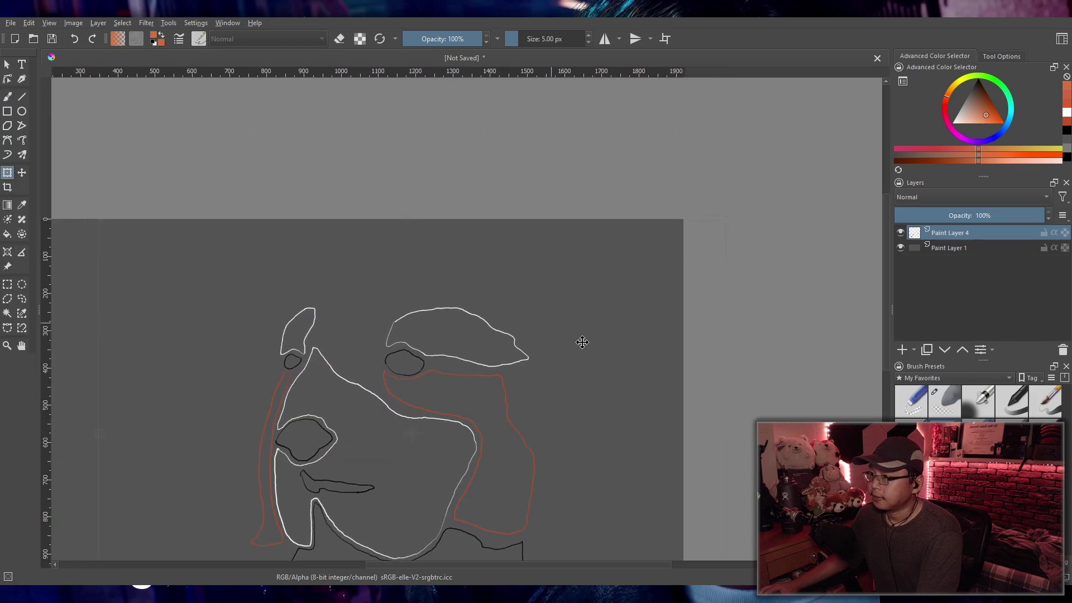
left_click_drag(577, 392, 582, 340)
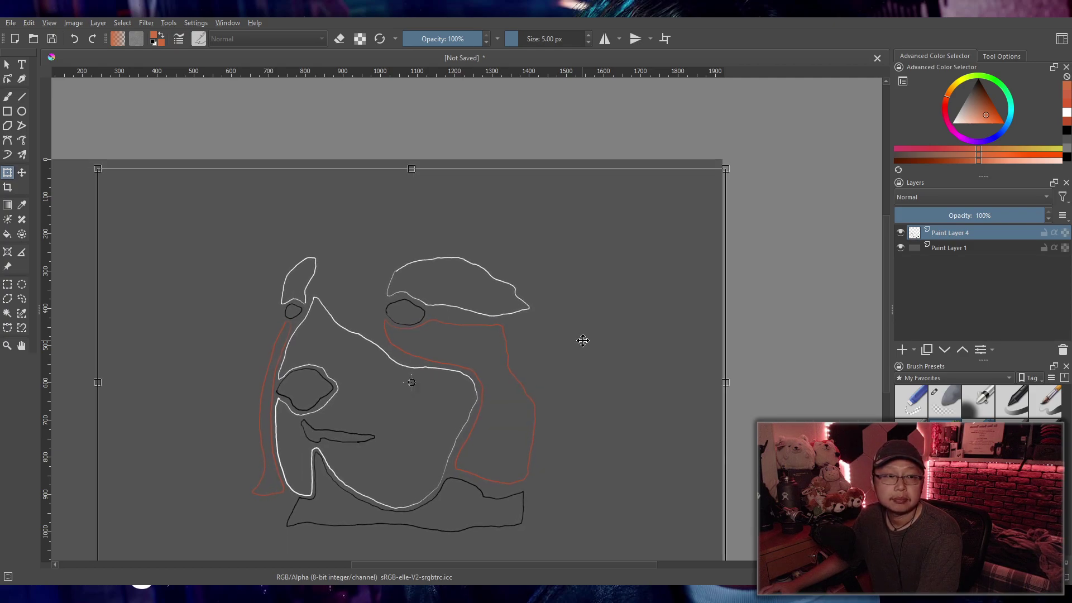
left_click_drag(583, 340, 644, 349)
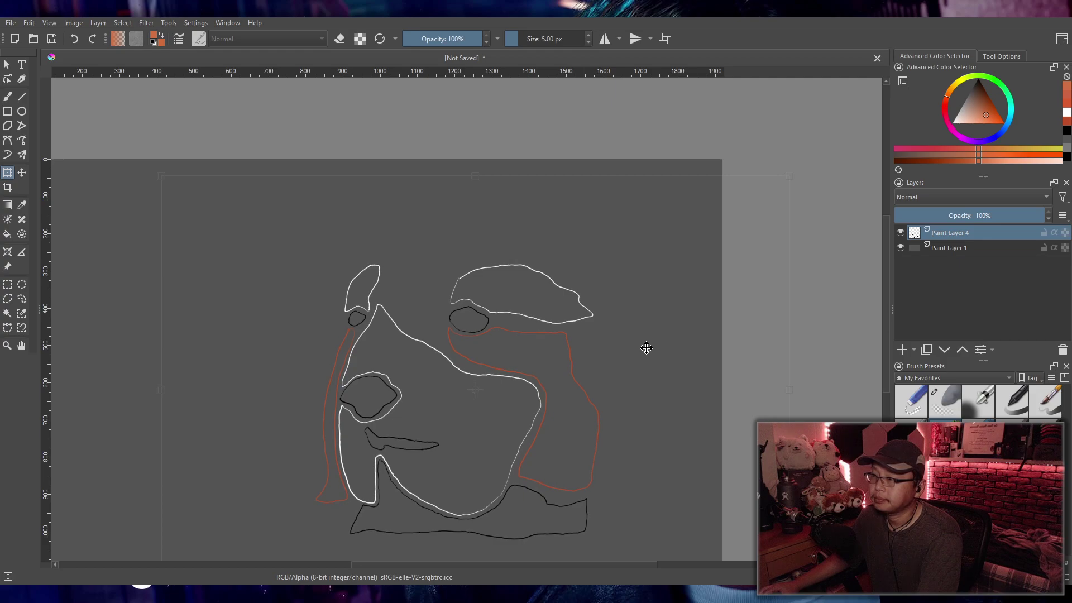
left_click_drag(162, 175, 110, 141)
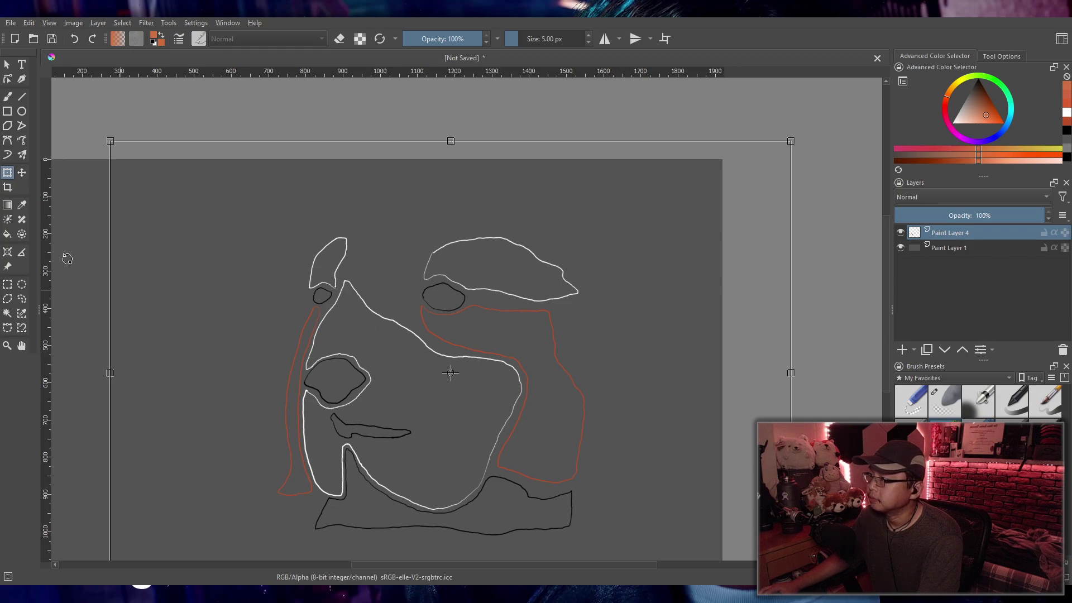
left_click(21, 173)
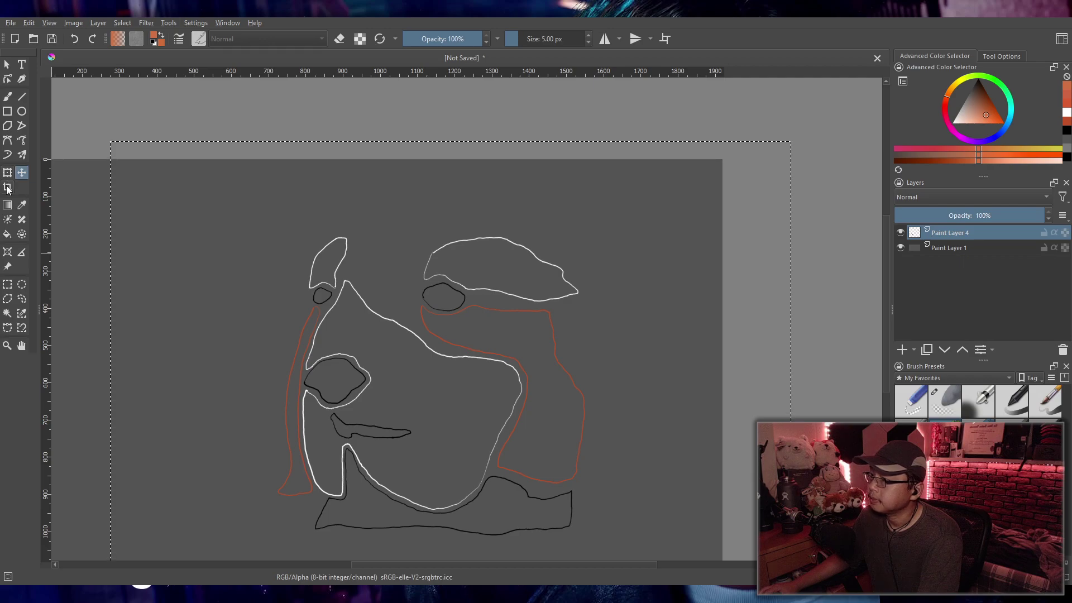
Step: Leave the canvas uncropped and nudge the head line art slightly right and up with the Move tool
left_click(8, 187)
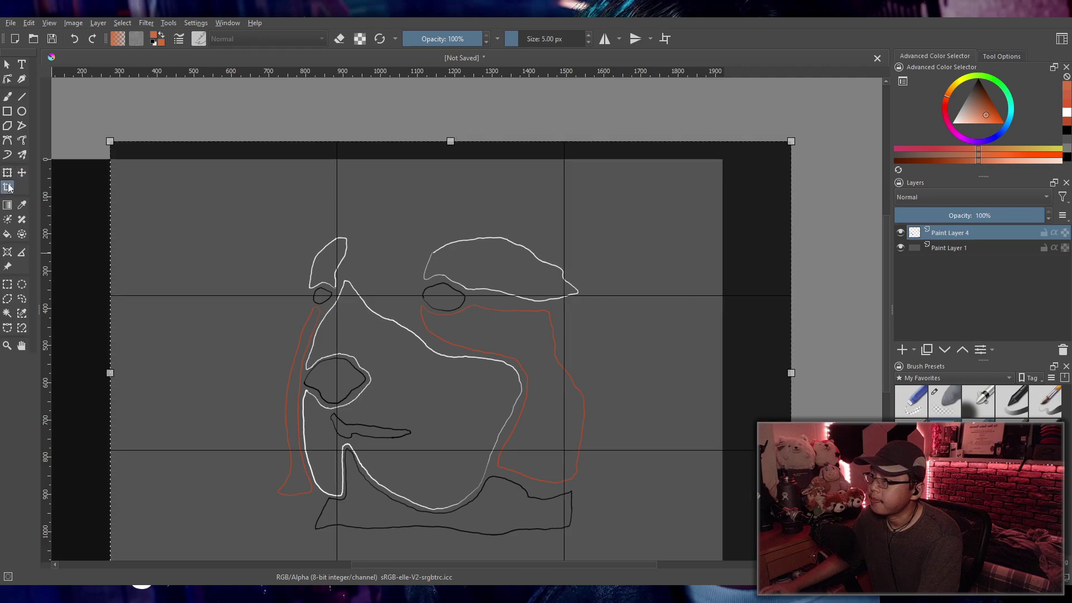
left_click(491, 109)
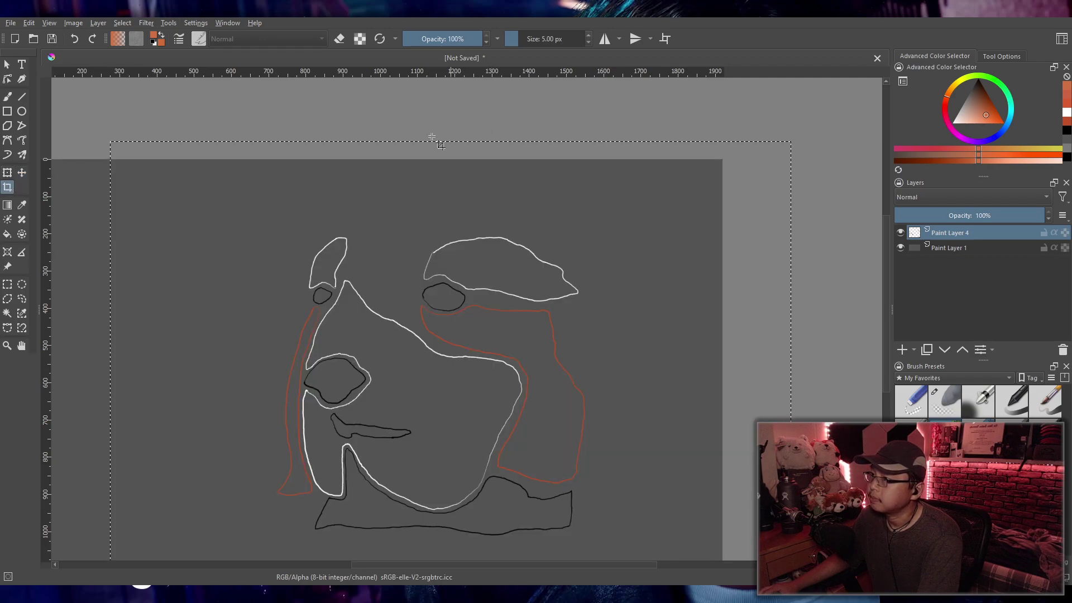
left_click(22, 174)
mouse_move(577, 371)
left_mouse_down()
mouse_move(596, 378)
mouse_move(579, 371)
left_mouse_up()
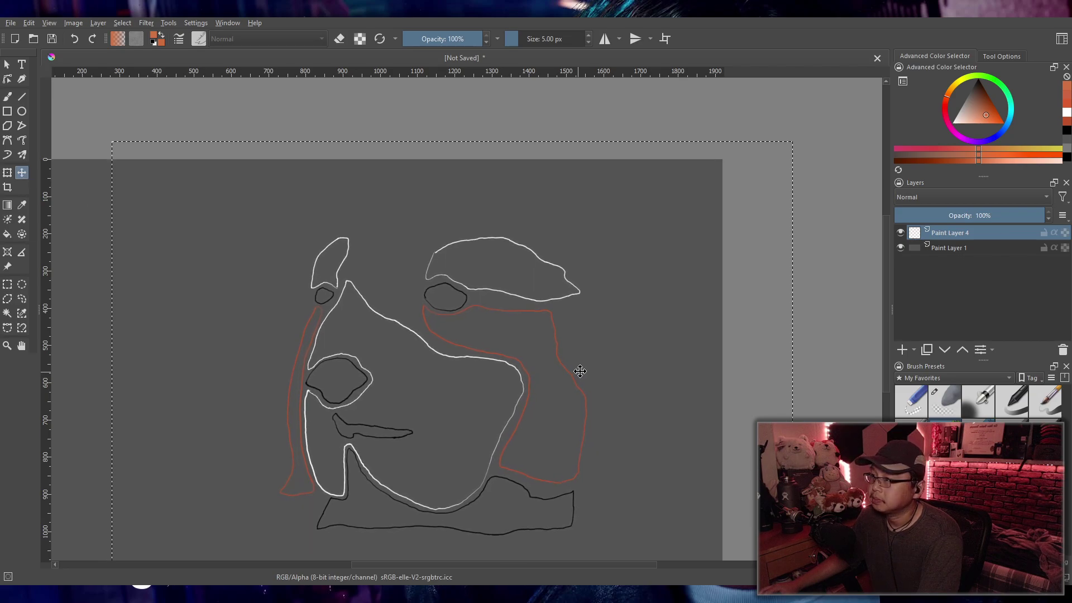
scroll(587, 365, "down", 1)
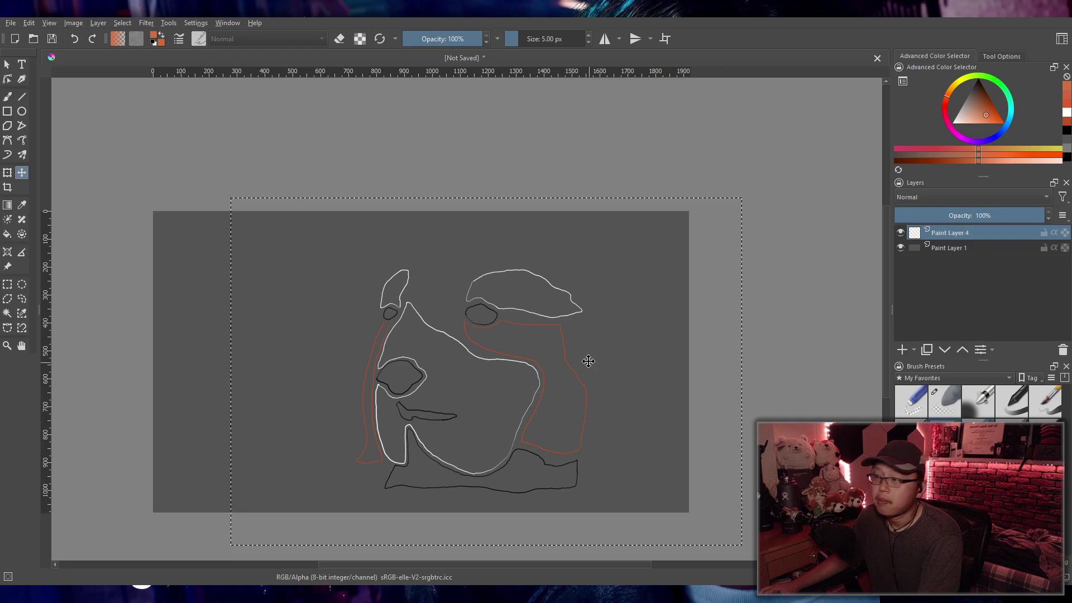
left_click_drag(587, 360, 608, 373)
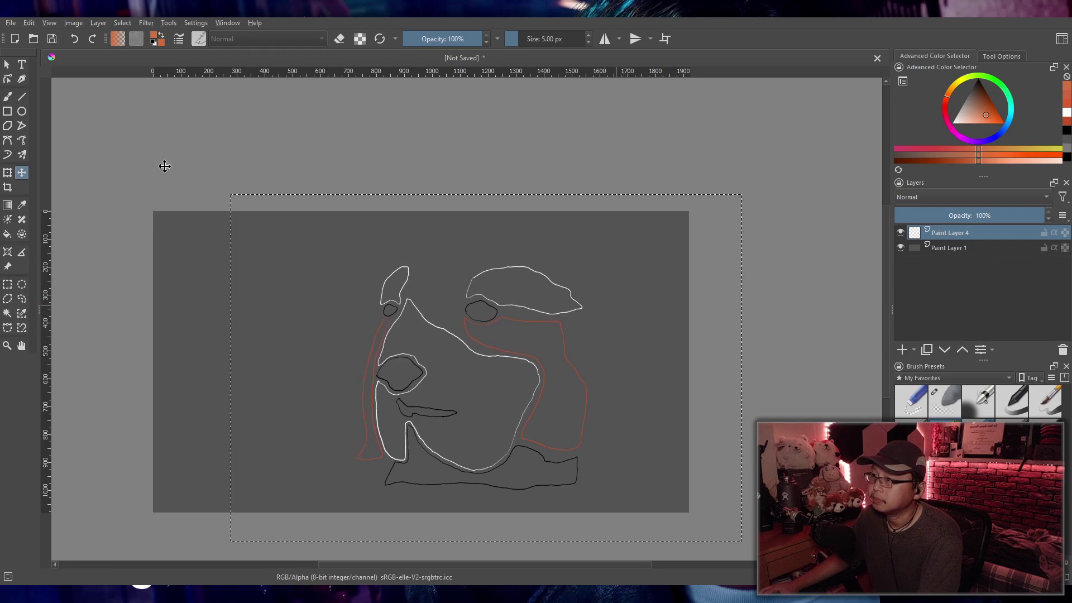
Step: Scale the head line art up about 5% with Transform, then widen it about 15% and shift it back left
left_click(7, 173)
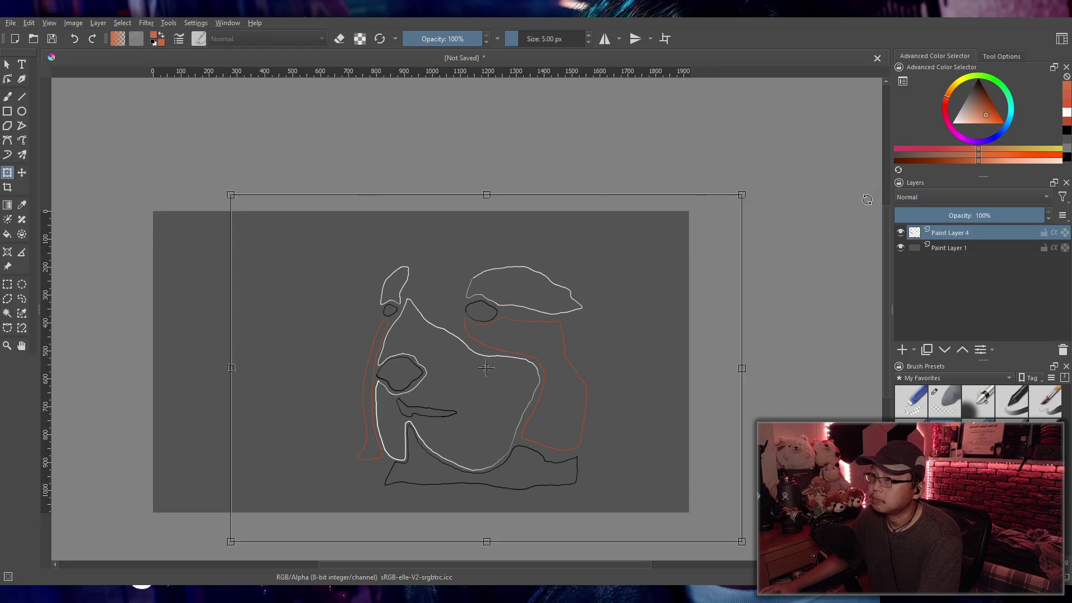
left_click_drag(741, 197, 770, 174)
mouse_move(701, 263)
left_mouse_down()
mouse_move(672, 283)
mouse_move(698, 278)
mouse_move(690, 278)
left_mouse_up()
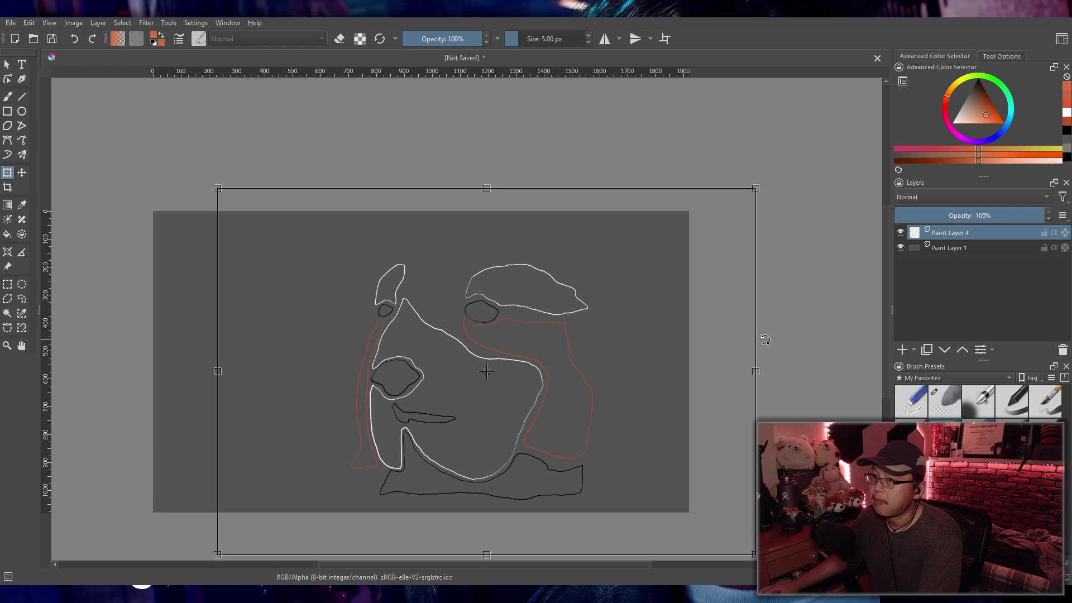
left_click_drag(771, 370, 835, 369)
left_click_drag(742, 362, 684, 362)
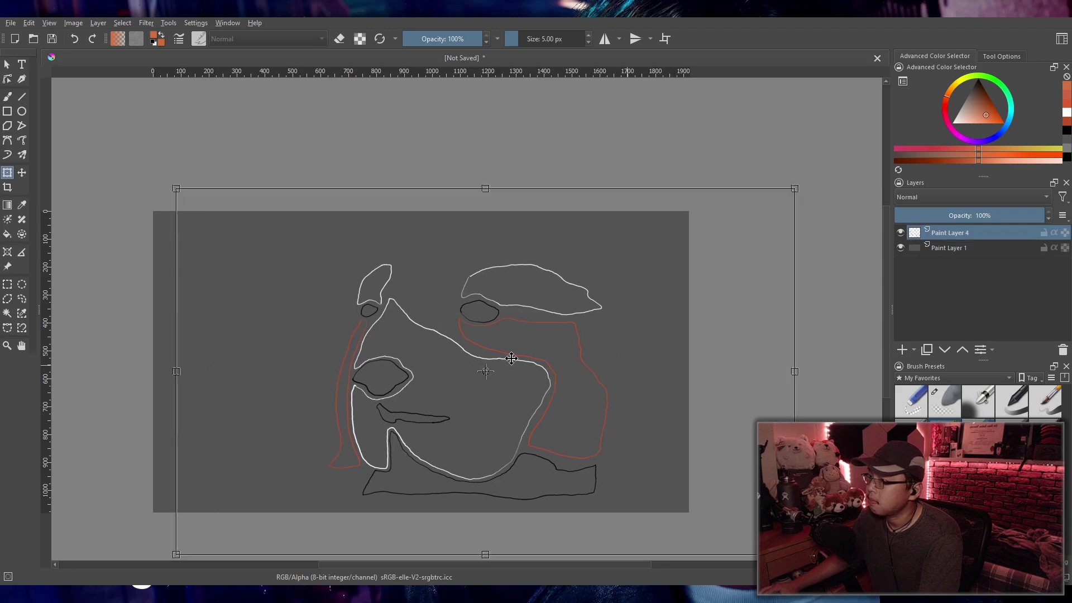
Step: Stretch the head line art about 5% taller and move it up so the neck shape sits inside the canvas
scroll(407, 366, "up", 2)
scroll(486, 359, "down", 3)
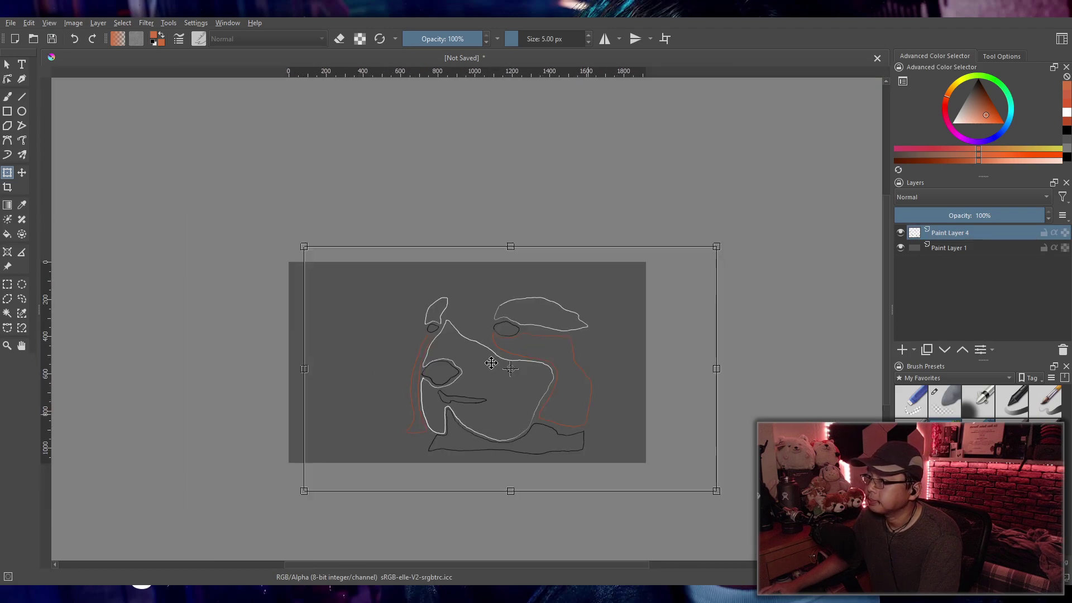
scroll(544, 376, "up", 1)
left_click_drag(537, 379, 542, 389)
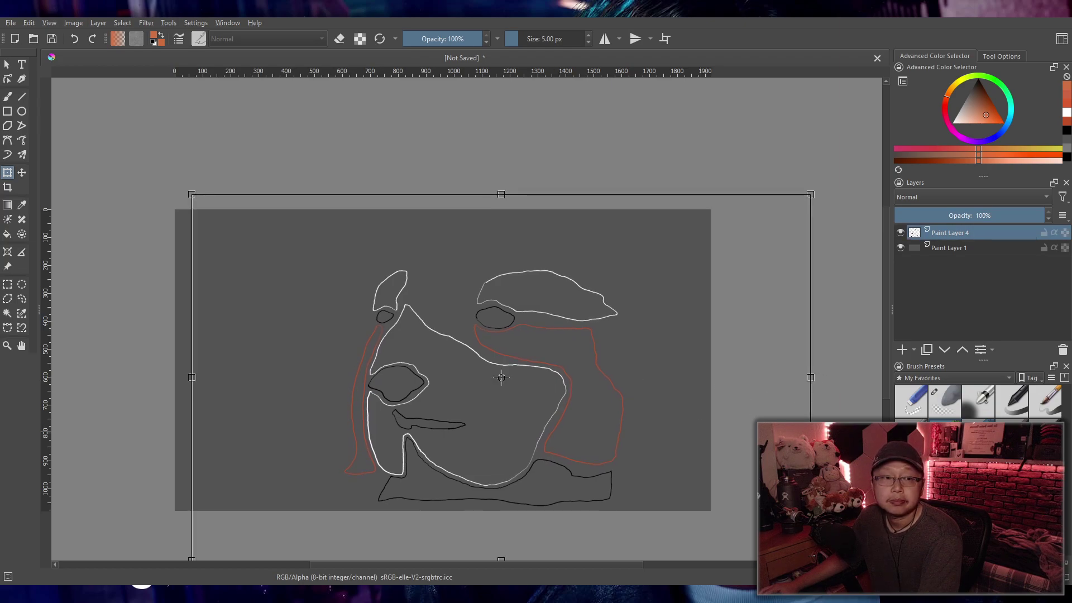
scroll(798, 437, "down", 1)
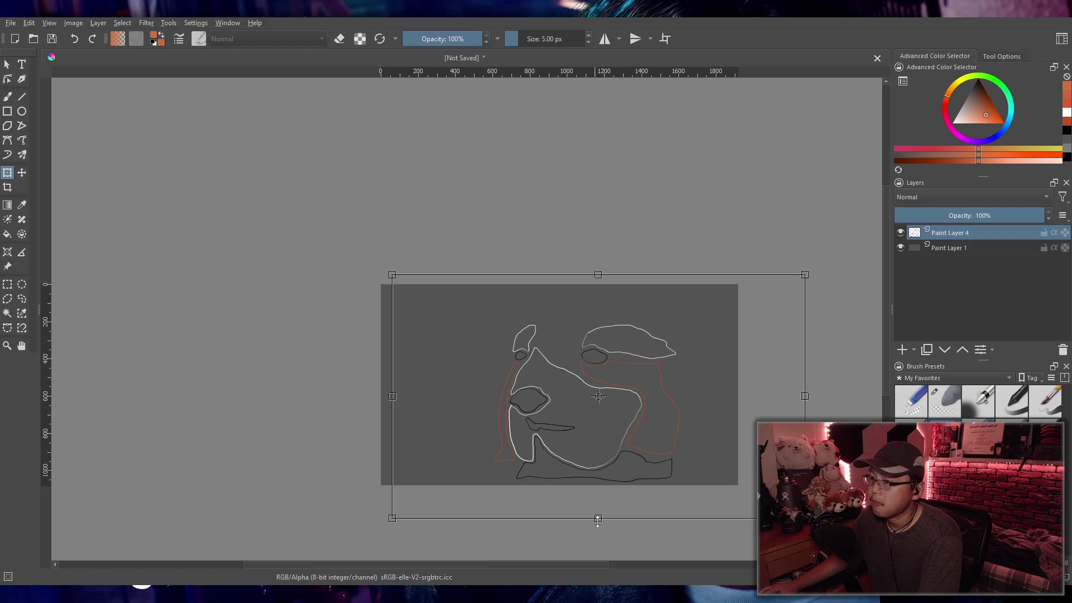
left_click_drag(598, 523, 597, 530)
left_click_drag(659, 483, 655, 464)
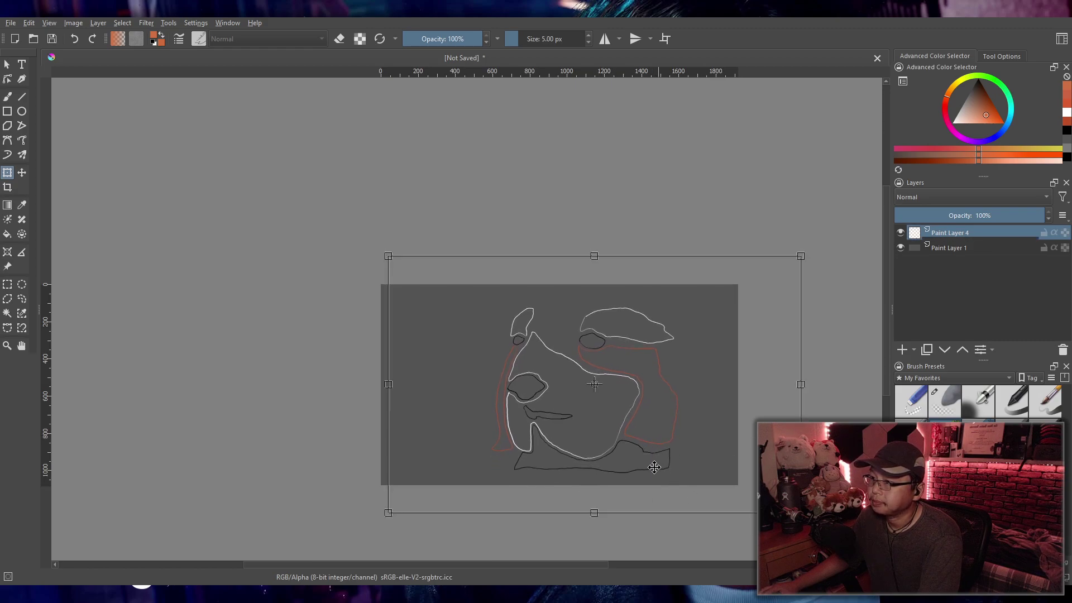
Step: Widen the head line art by about 4% and shift it slightly left and up on the canvas
left_click_drag(801, 385, 828, 384)
key("Return")
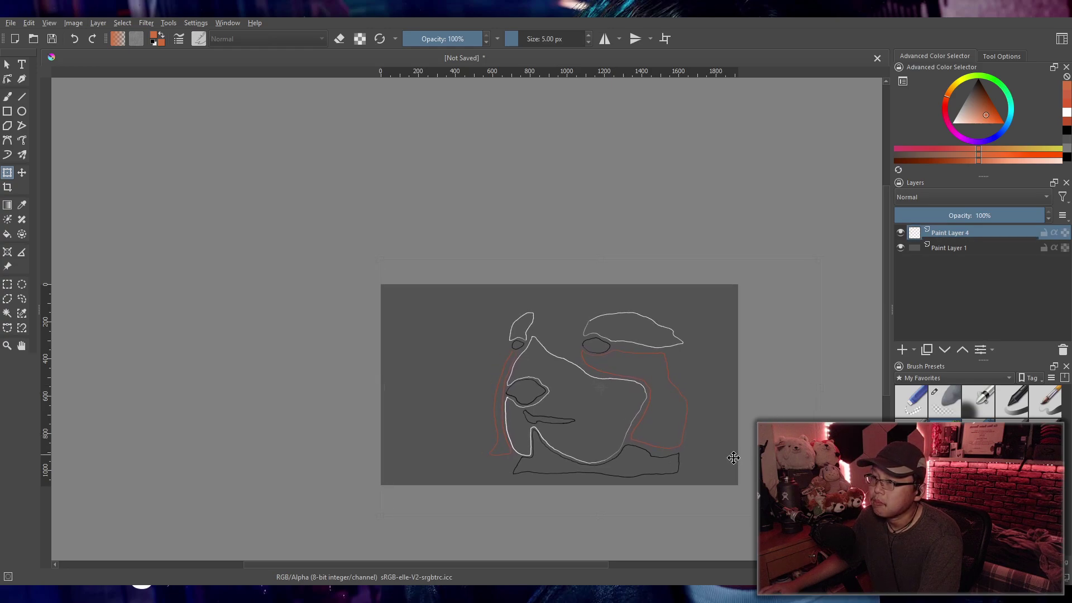
left_click_drag(821, 388, 809, 388)
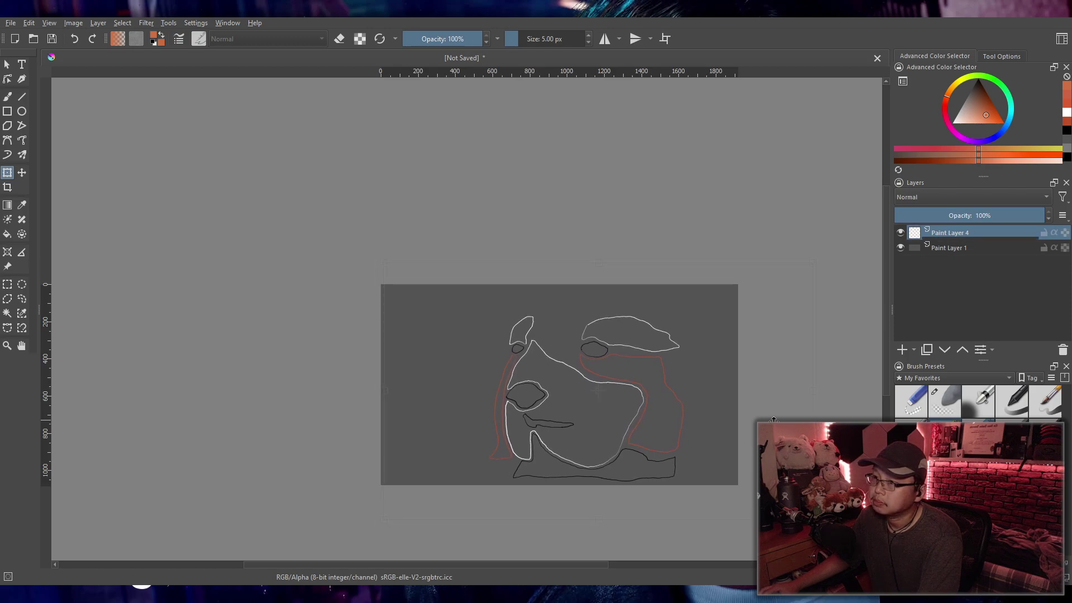
mouse_move(774, 420)
left_mouse_down()
mouse_move(751, 422)
mouse_move(763, 418)
left_mouse_up()
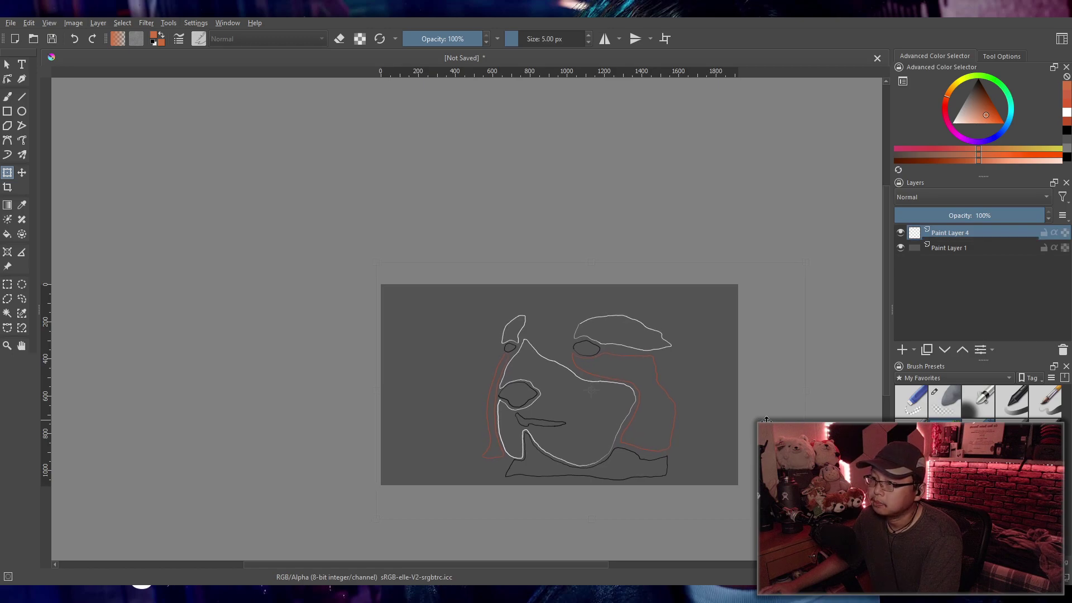
Step: Draw a closed muted-orange shape about 1150 px wide along the head's upper edge, around the large brow and along the canvas's top and right edges
scroll(692, 442, "up", 1)
scroll(692, 443, "up", 3)
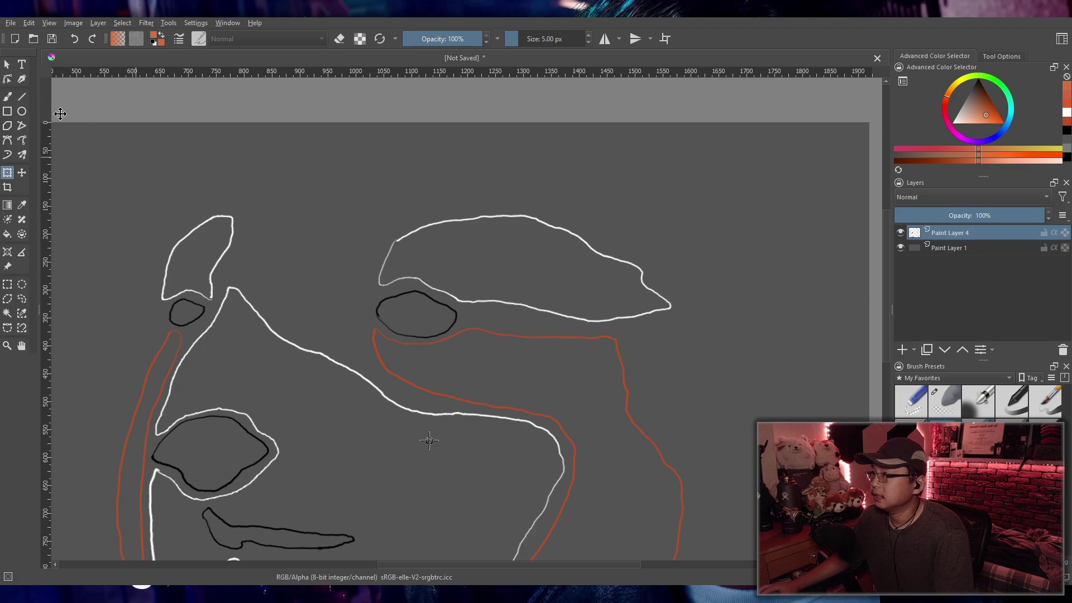
left_click(7, 96)
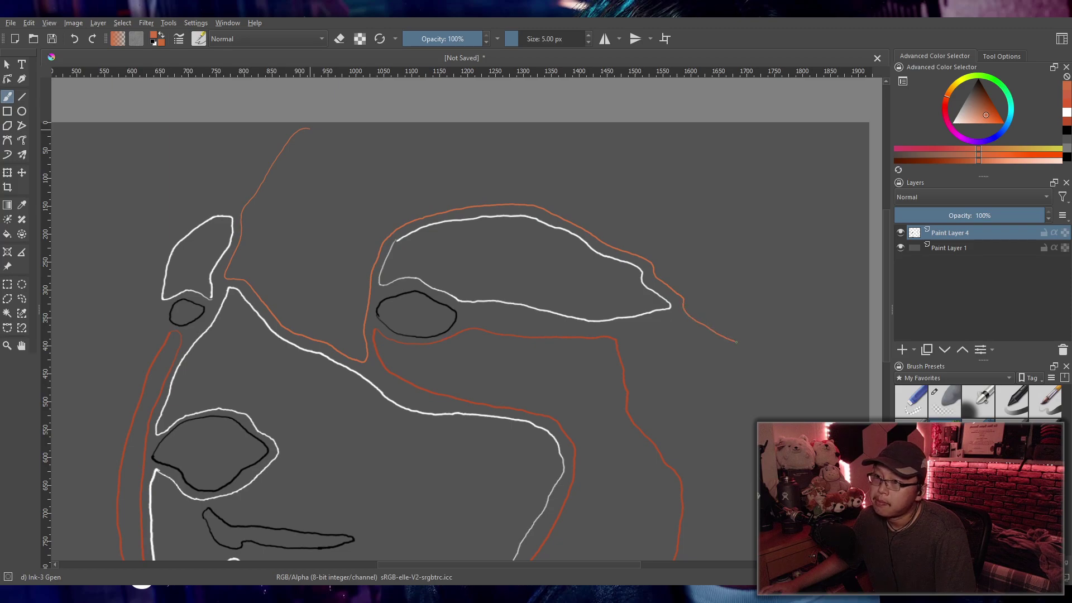
left_click_drag(776, 348, 827, 350)
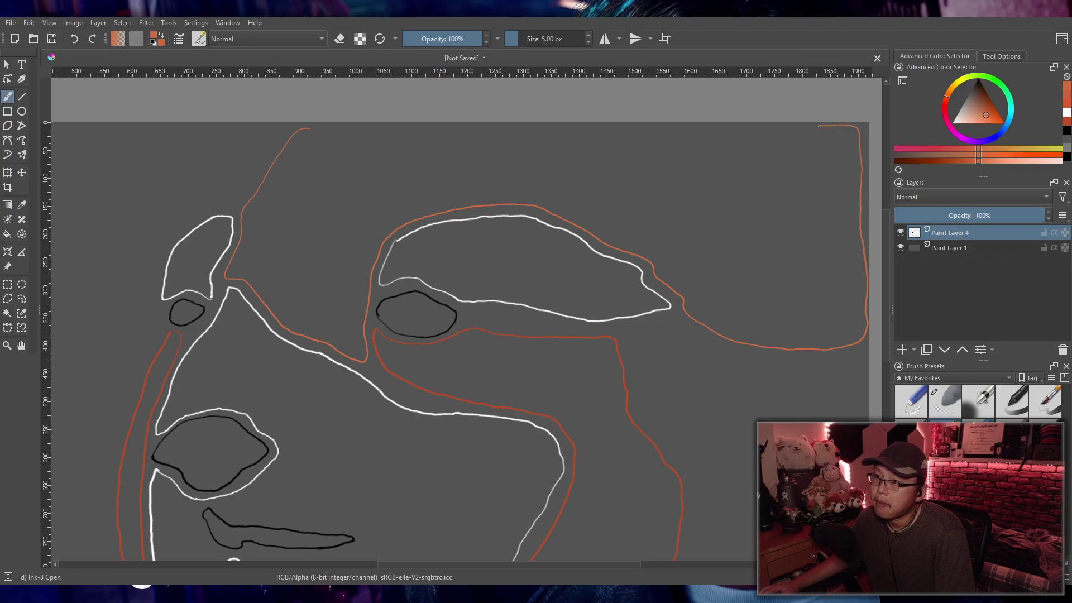
left_click_drag(675, 131, 606, 131)
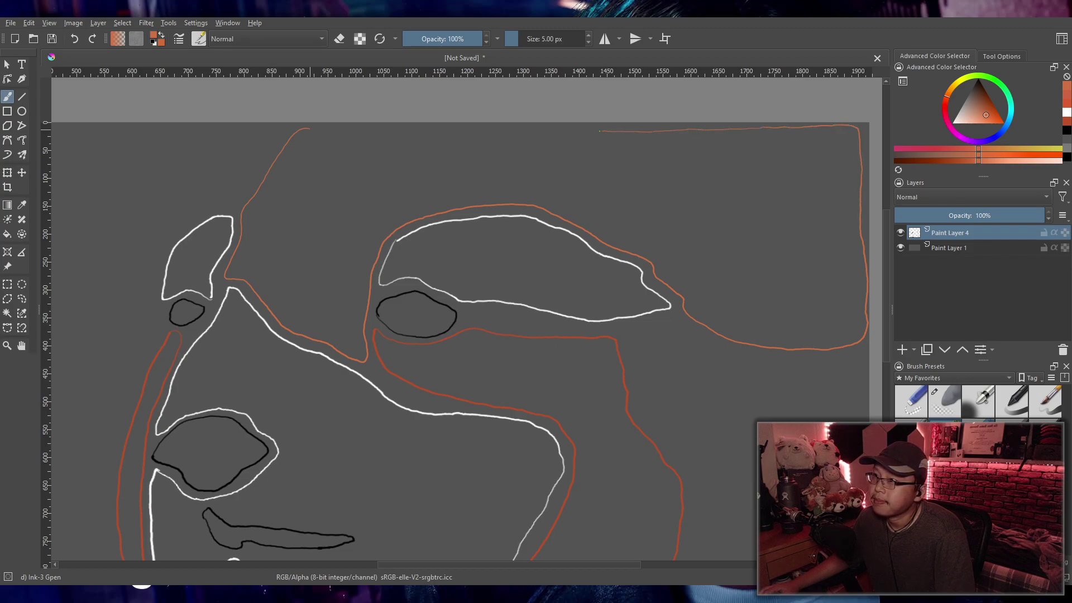
left_click_drag(477, 134, 396, 136)
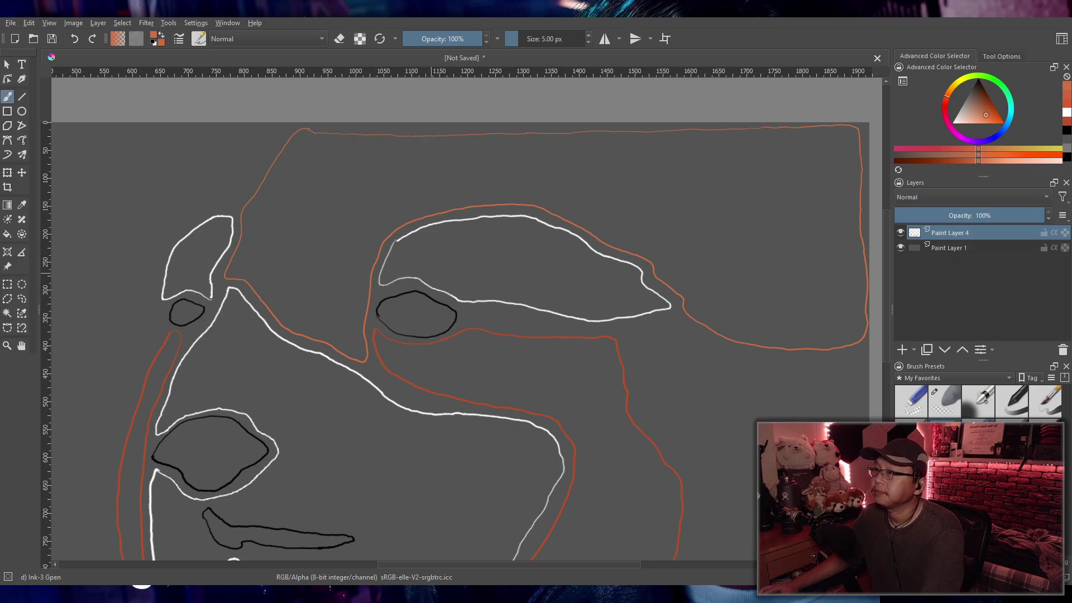
Step: Draw a closed white shape about 420 px wide and 570 px tall between the right orange-red shape and the canvas's right edge
scroll(461, 279, "down", 3)
left_click_drag(533, 350, 553, 357)
scroll(554, 356, "up", 1)
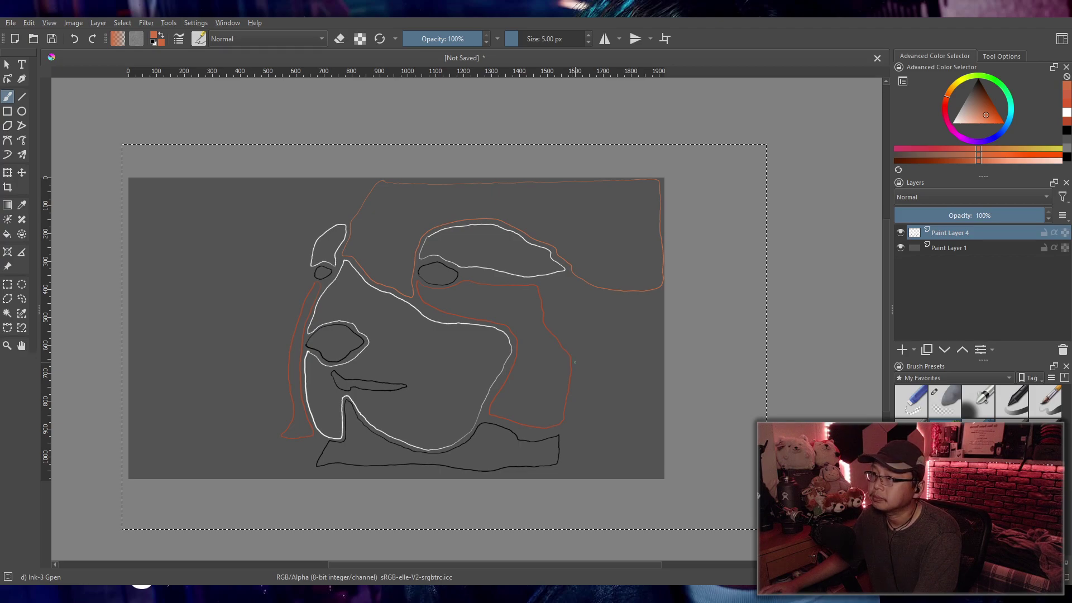
scroll(580, 362, "up", 3)
left_click_drag(587, 367, 596, 367)
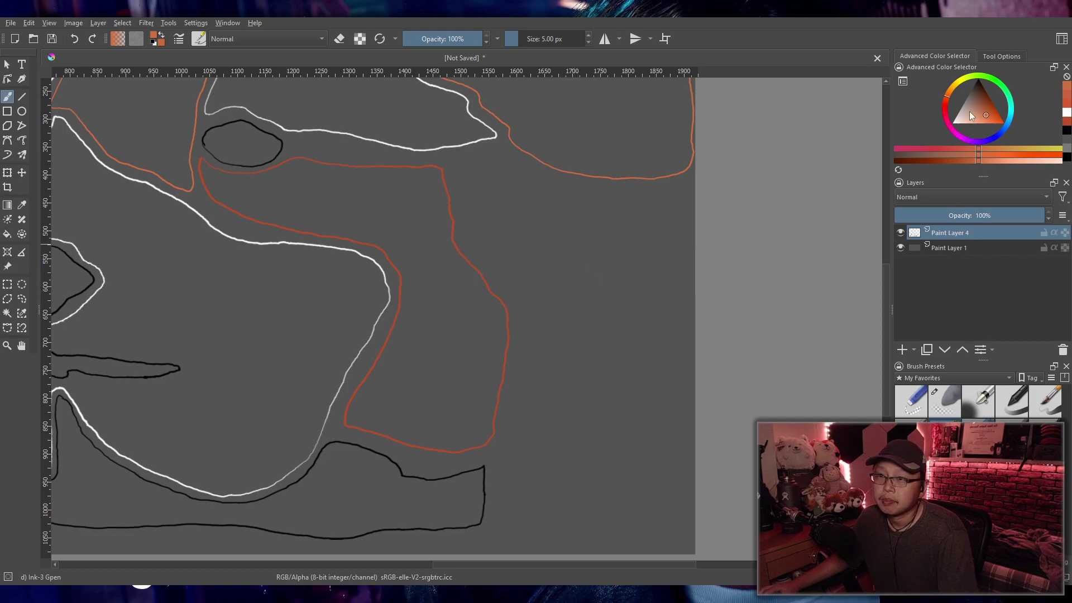
left_click(953, 122)
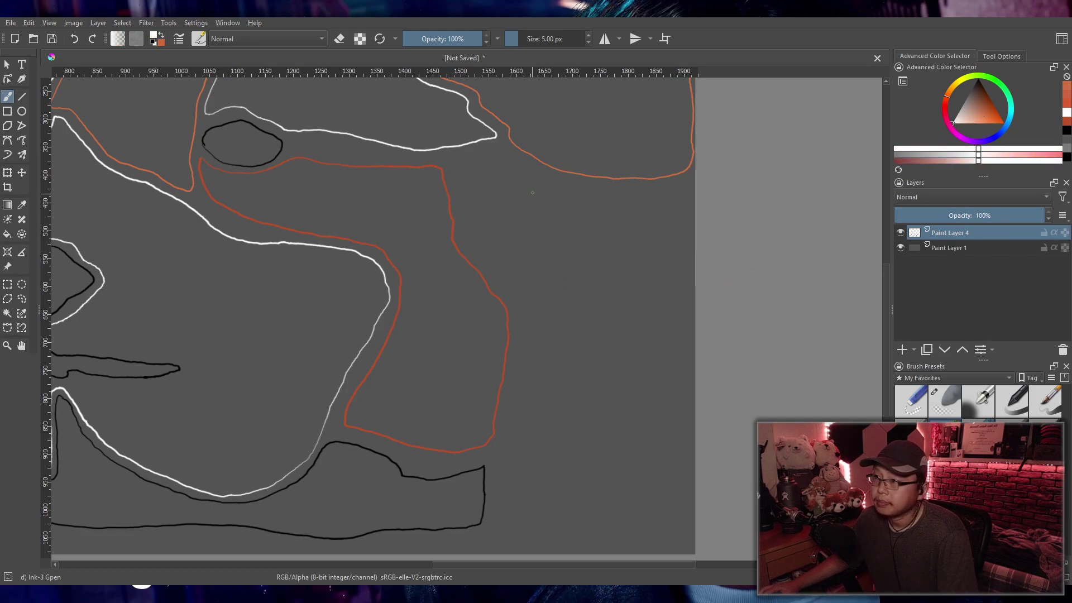
mouse_move(490, 160)
left_mouse_down()
mouse_move(584, 191)
mouse_move(664, 188)
left_mouse_up()
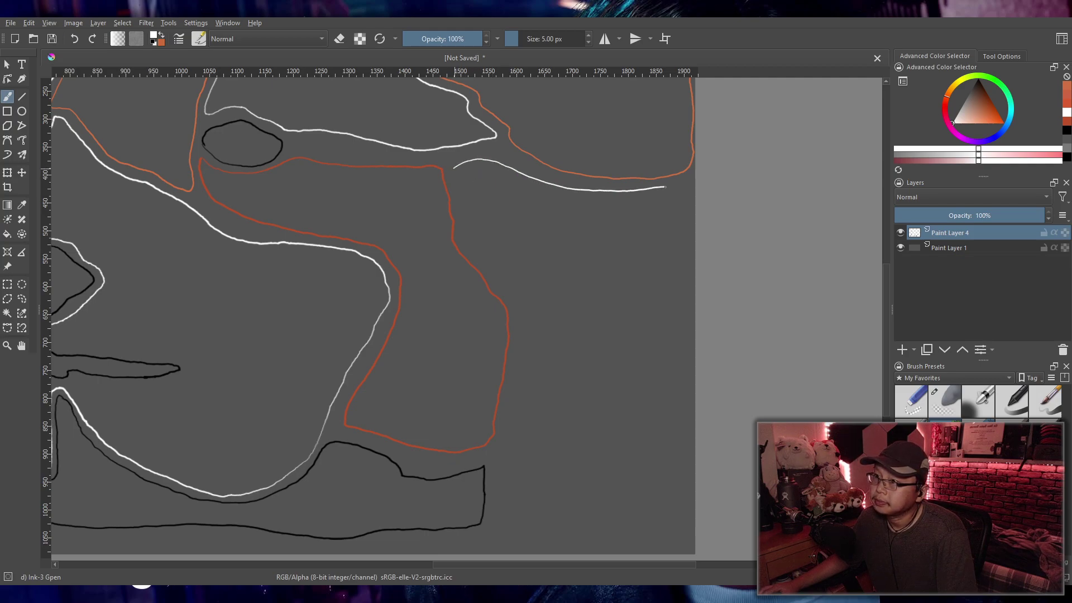
left_click_drag(677, 290, 679, 380)
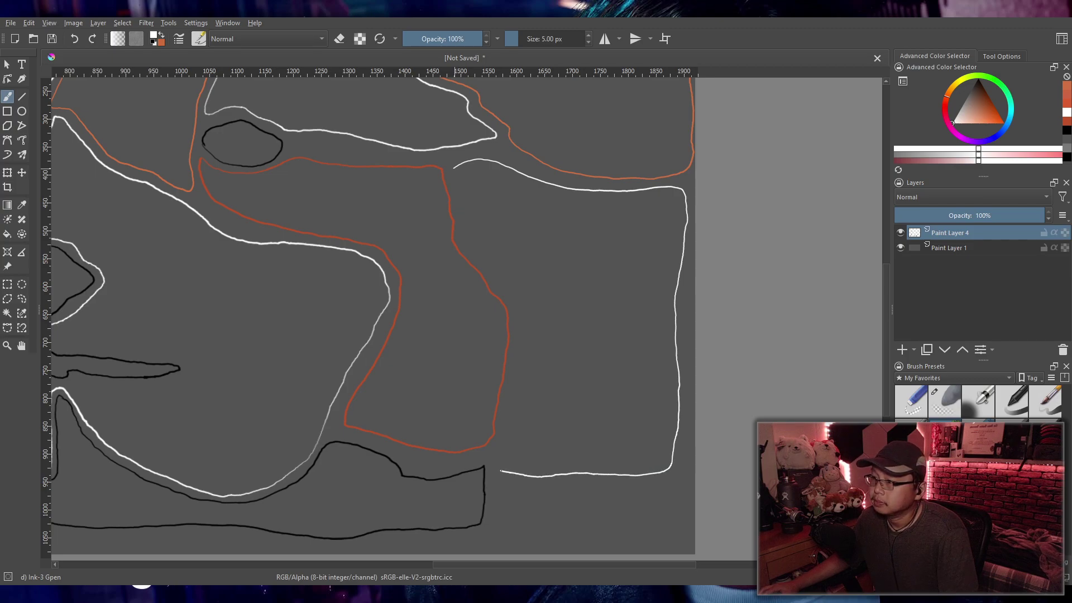
mouse_move(495, 457)
left_mouse_down()
mouse_move(519, 355)
mouse_move(513, 312)
mouse_move(474, 243)
left_mouse_up()
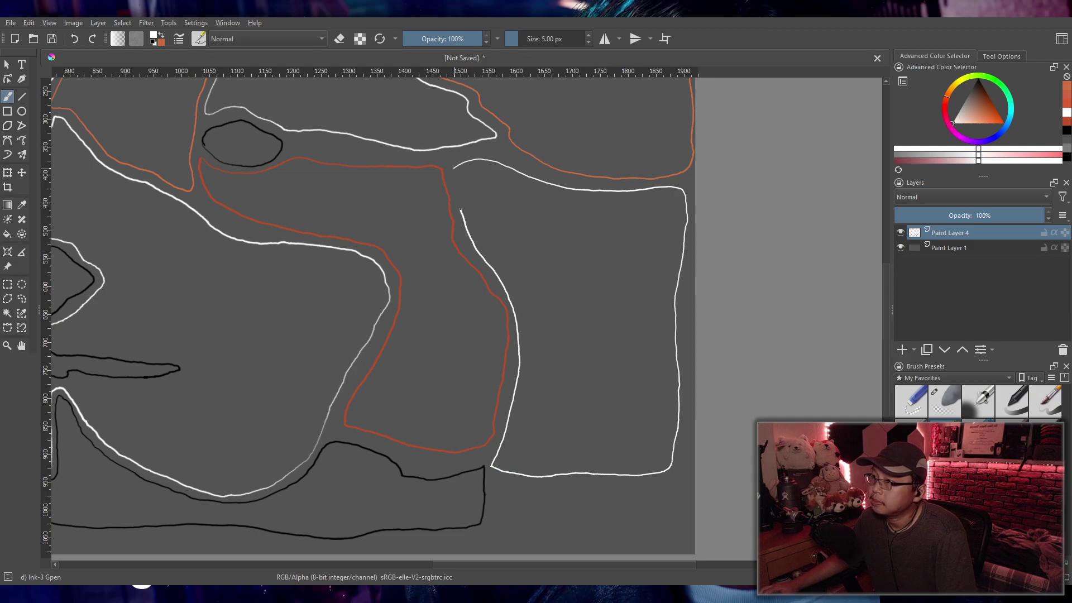
left_click_drag(453, 172, 454, 168)
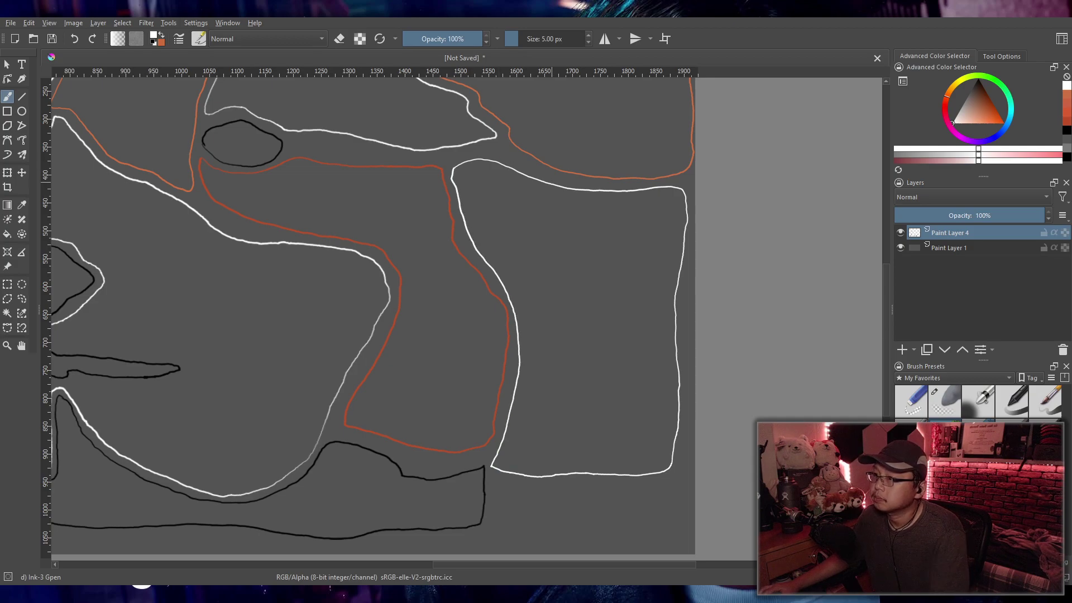
Step: Examine the line art around the neck and lower head, and the composition across the whole canvas
scroll(550, 199, "down", 3)
mouse_move(505, 217)
left_mouse_down()
mouse_move(538, 231)
mouse_move(570, 304)
mouse_move(597, 274)
left_mouse_up()
scroll(581, 302, "up", 1)
scroll(598, 274, "up", 1)
scroll(600, 333, "up", 1)
left_click_drag(599, 333, 638, 308)
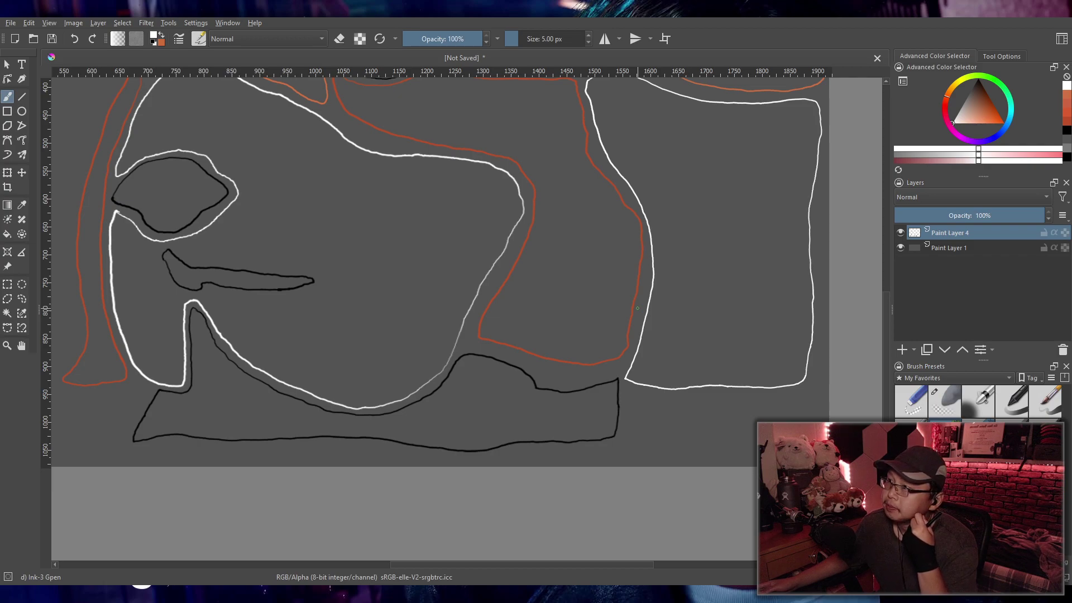
scroll(637, 307, "down", 4)
scroll(629, 304, "up", 2)
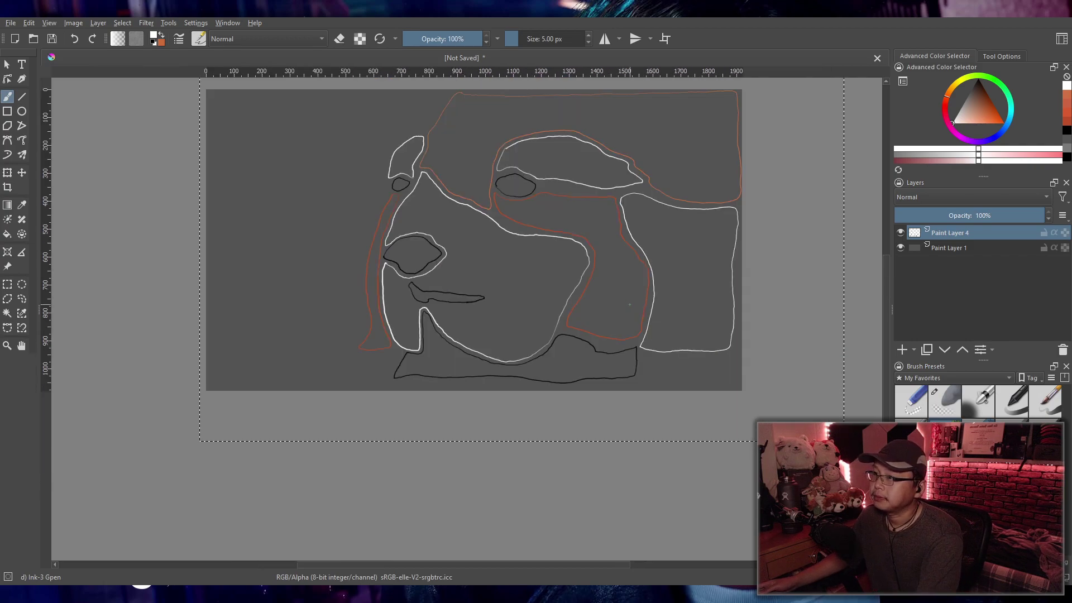
scroll(630, 304, "up", 2)
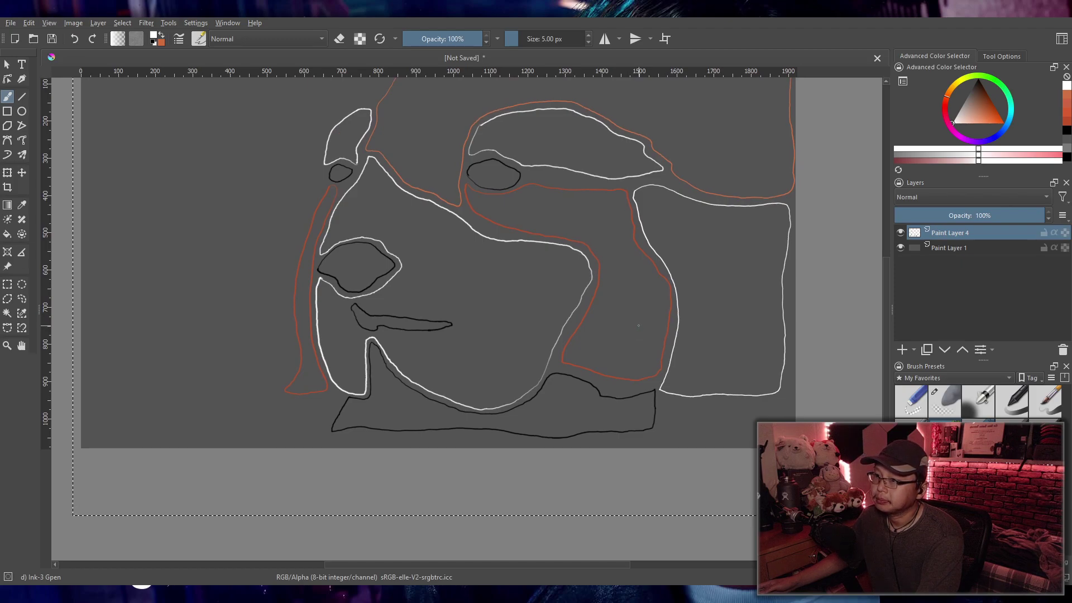
Step: Erase the black neck outline's right side and its upper edge along the jaw with the Eraser Small brush
scroll(639, 325, "up", 2)
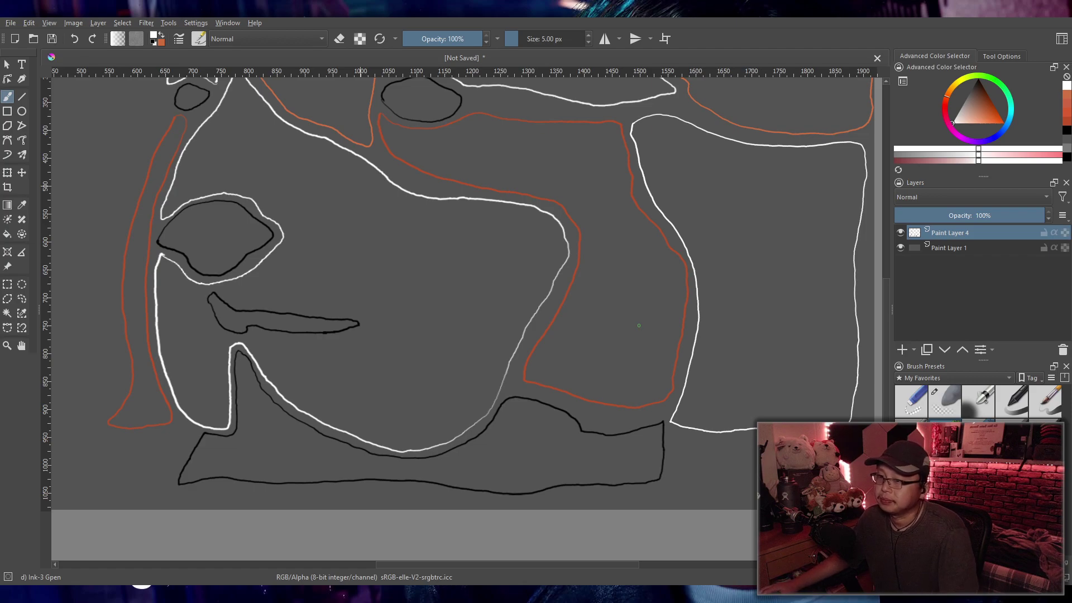
left_click(913, 404)
mouse_move(656, 488)
left_mouse_down()
mouse_move(662, 419)
mouse_move(643, 439)
mouse_move(649, 428)
mouse_move(591, 442)
mouse_move(599, 432)
mouse_move(581, 419)
mouse_move(507, 401)
mouse_move(513, 394)
mouse_move(461, 447)
mouse_move(362, 455)
mouse_move(275, 407)
mouse_move(283, 415)
mouse_move(244, 359)
left_mouse_up()
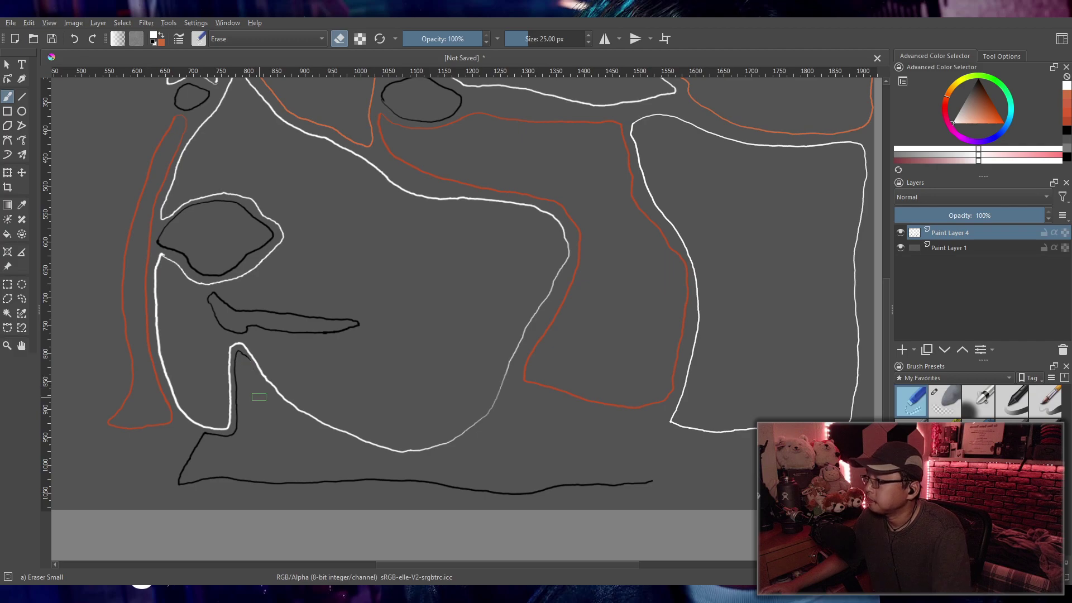
Step: Erase the rest of the black neck outline, from the narrow peak under the chin to the base line, enlarging the eraser to 97.45 px
scroll(246, 363, "up", 5)
scroll(400, 395, "up", 3)
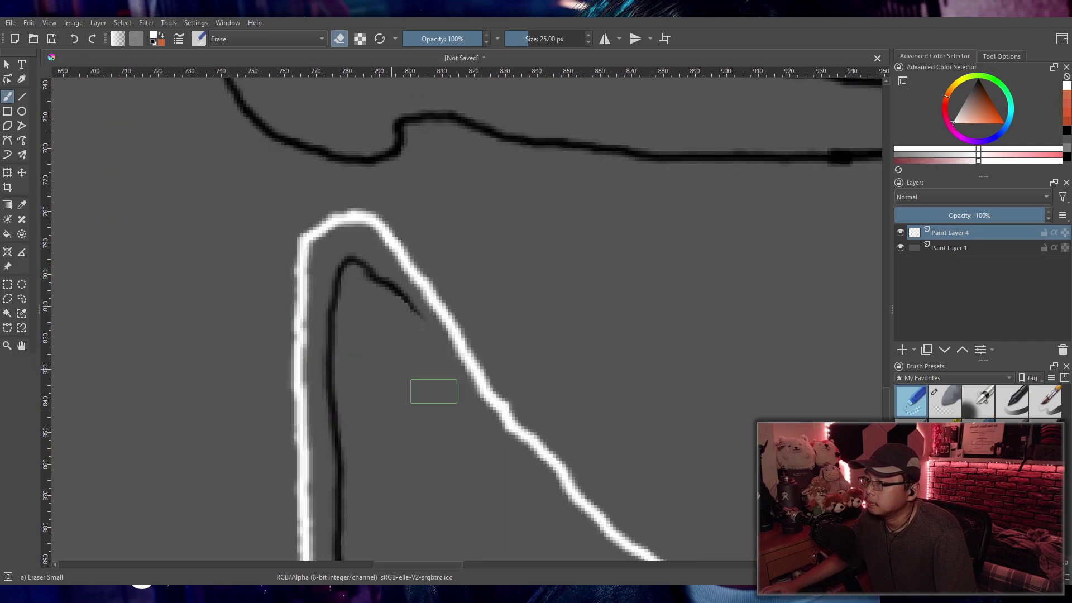
mouse_move(410, 340)
left_mouse_down()
mouse_move(355, 265)
mouse_move(343, 281)
mouse_move(339, 365)
mouse_move(352, 515)
left_mouse_up()
scroll(380, 471, "down", 5)
left_click_drag(423, 494, 466, 351)
scroll(447, 381, "up", 1)
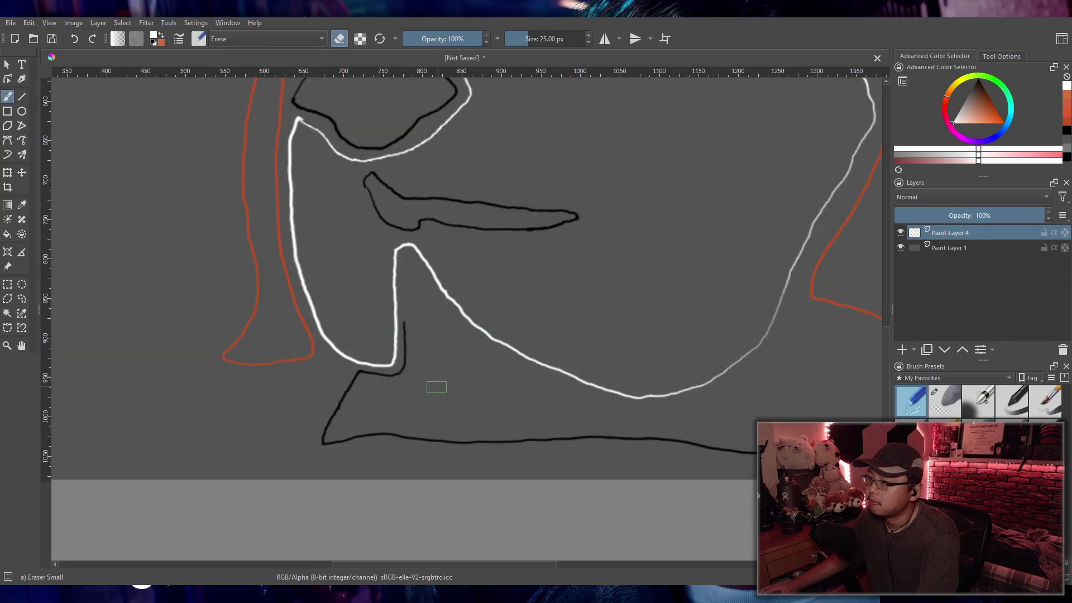
mouse_move(419, 316)
left_mouse_down()
mouse_move(406, 324)
mouse_move(401, 370)
mouse_move(356, 374)
mouse_move(389, 376)
mouse_move(350, 394)
mouse_move(328, 441)
mouse_move(725, 447)
left_mouse_up()
scroll(738, 436, "down", 3)
mouse_move(823, 438)
left_mouse_down()
mouse_move(601, 428)
mouse_move(449, 438)
left_mouse_up()
scroll(602, 427, "up", 2)
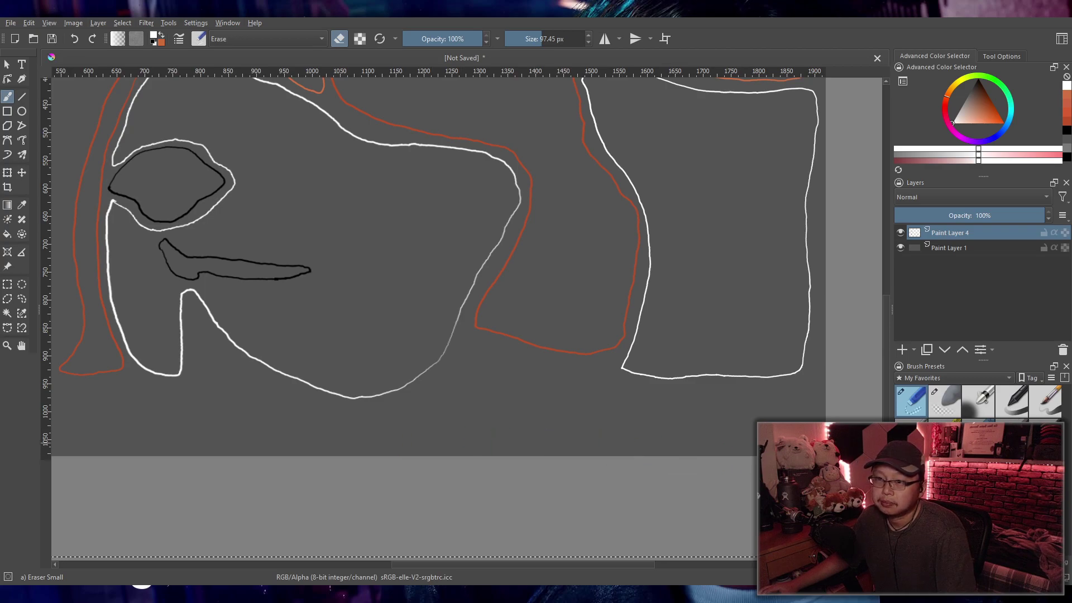
Step: Draw a closed black neck shape about 1300 px wide with the Ink-3 Gpen brush, from under the jaw to the canvas's lower right corner
left_click(945, 432)
left_click(979, 80)
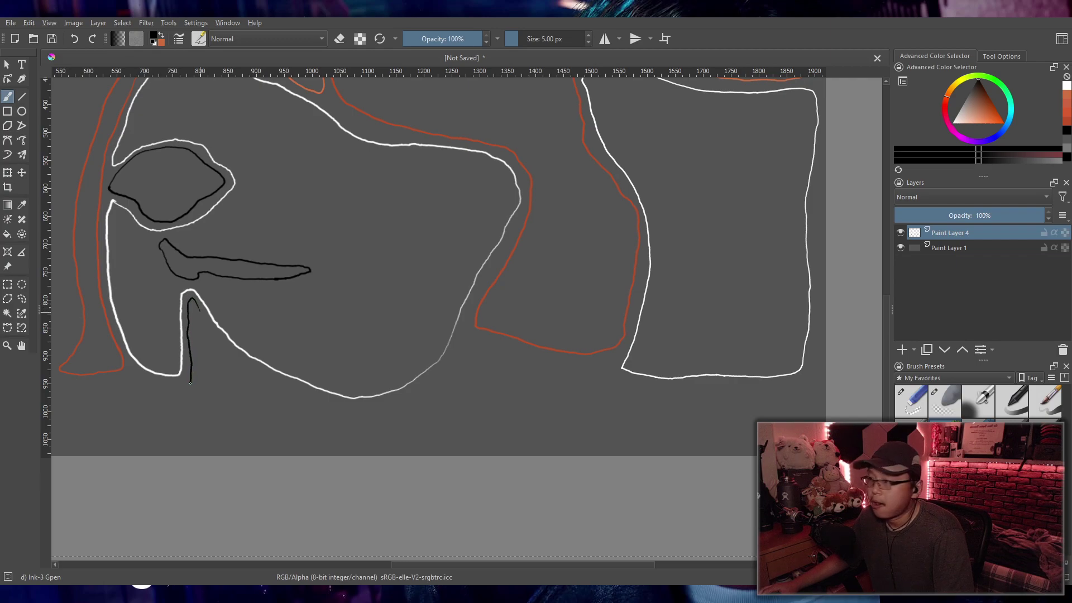
mouse_move(170, 389)
left_mouse_down()
mouse_move(120, 380)
mouse_move(108, 398)
left_mouse_up()
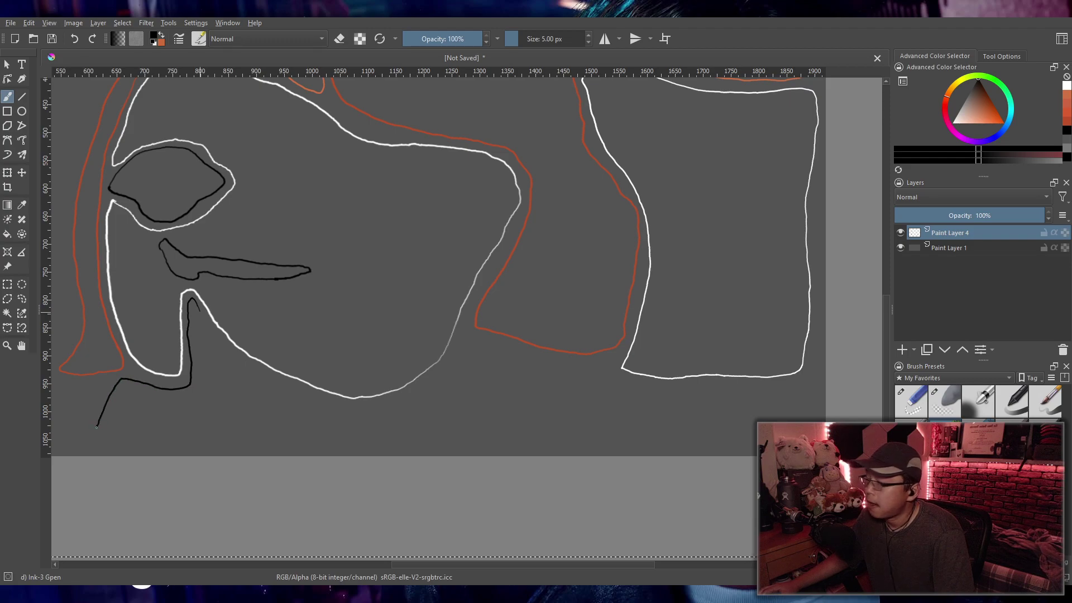
left_click_drag(118, 446, 757, 446)
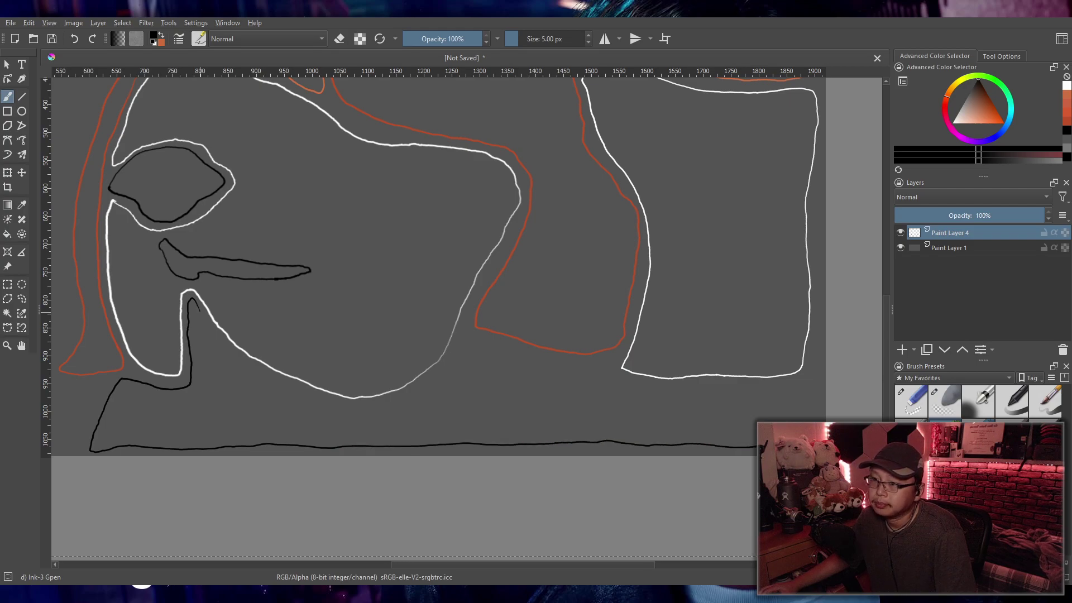
mouse_move(745, 382)
left_mouse_down()
mouse_move(606, 377)
mouse_move(599, 359)
mouse_move(472, 333)
mouse_move(432, 382)
mouse_move(362, 406)
mouse_move(311, 397)
mouse_move(227, 349)
left_mouse_up()
left_click_drag(198, 308, 193, 300)
scroll(325, 316, "down", 3)
left_click_drag(297, 292, 430, 359)
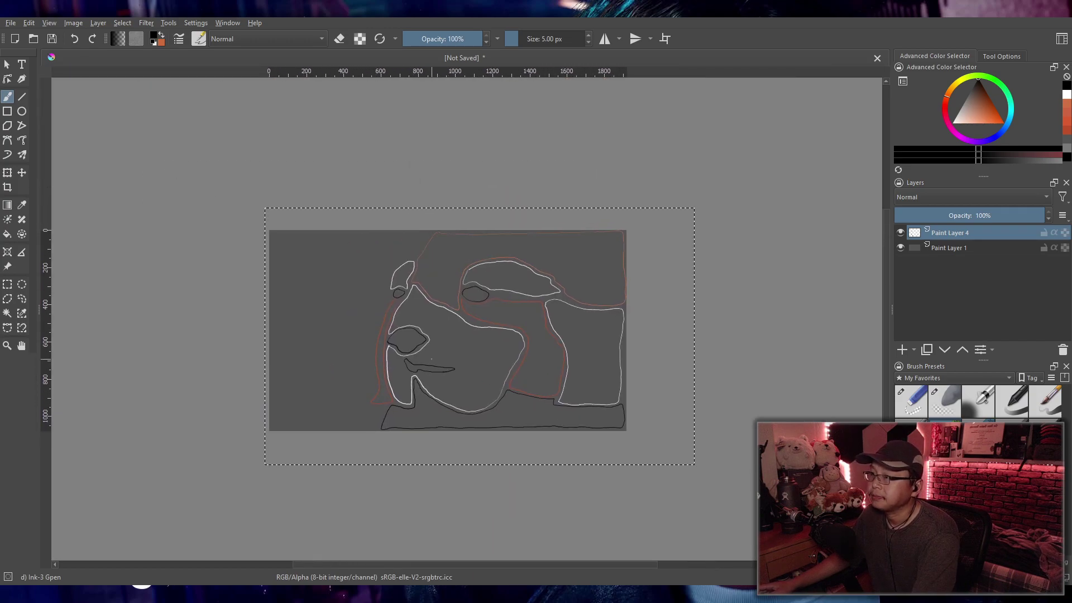
scroll(431, 359, "up", 3)
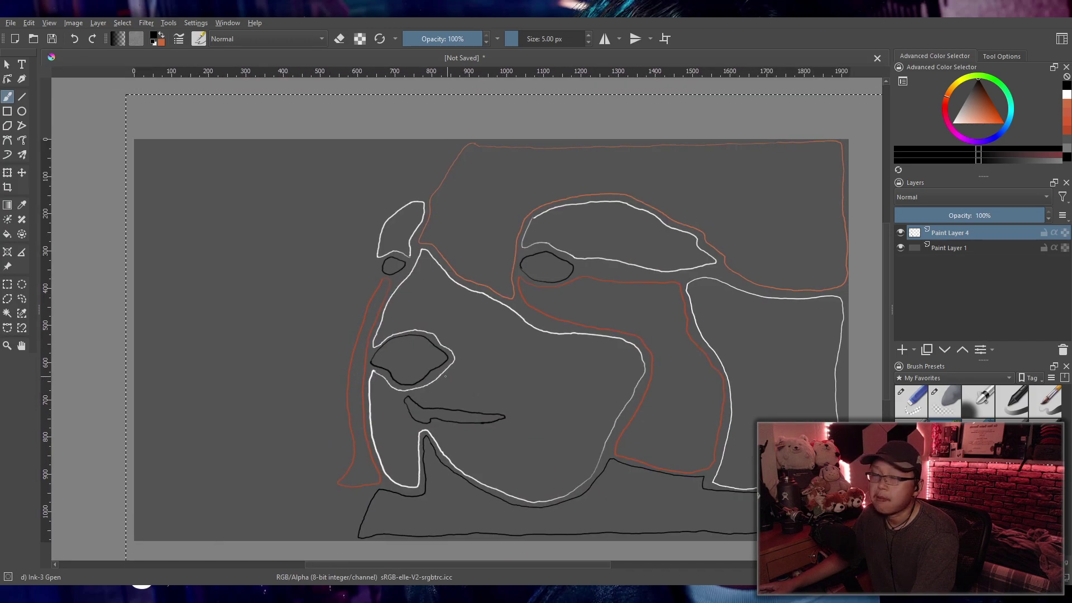
left_click_drag(394, 389, 427, 380)
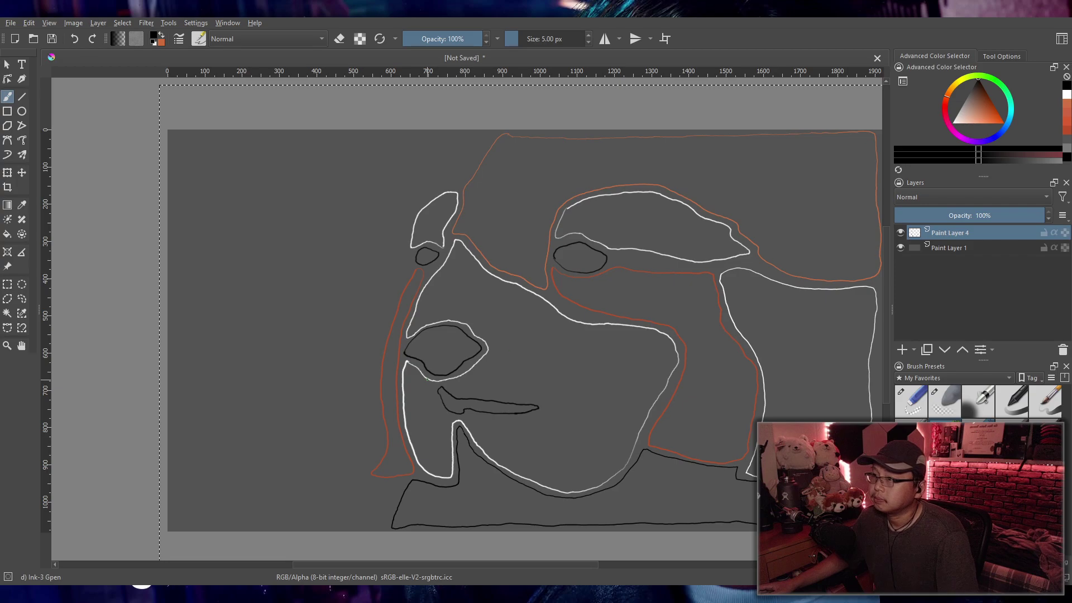
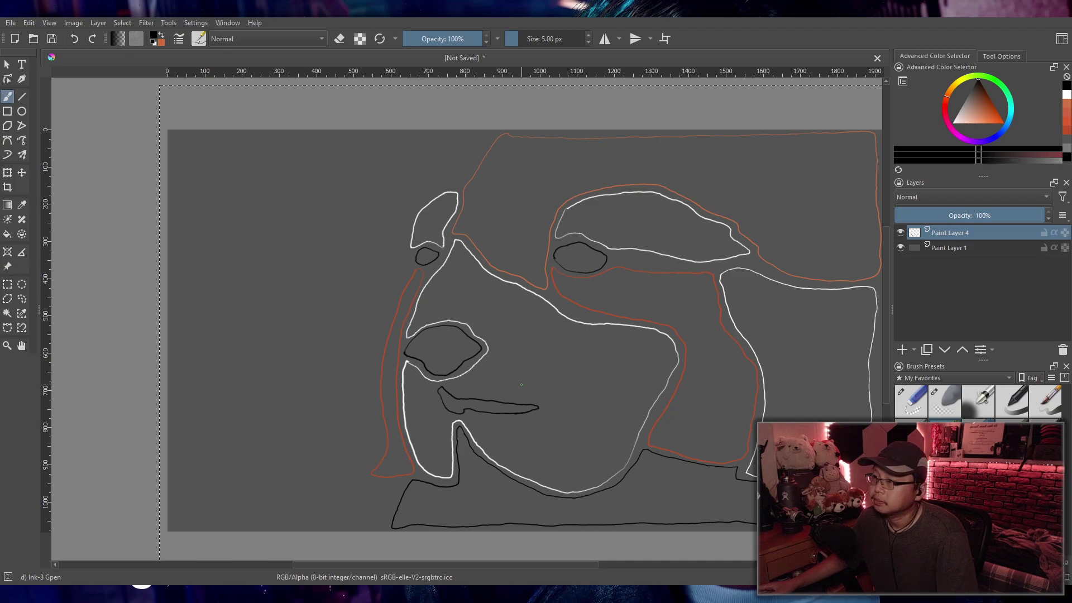
Step: Erase the black mouth outline with the Eraser Soft brush enlarged to 77.60 px
scroll(485, 425, "up", 5)
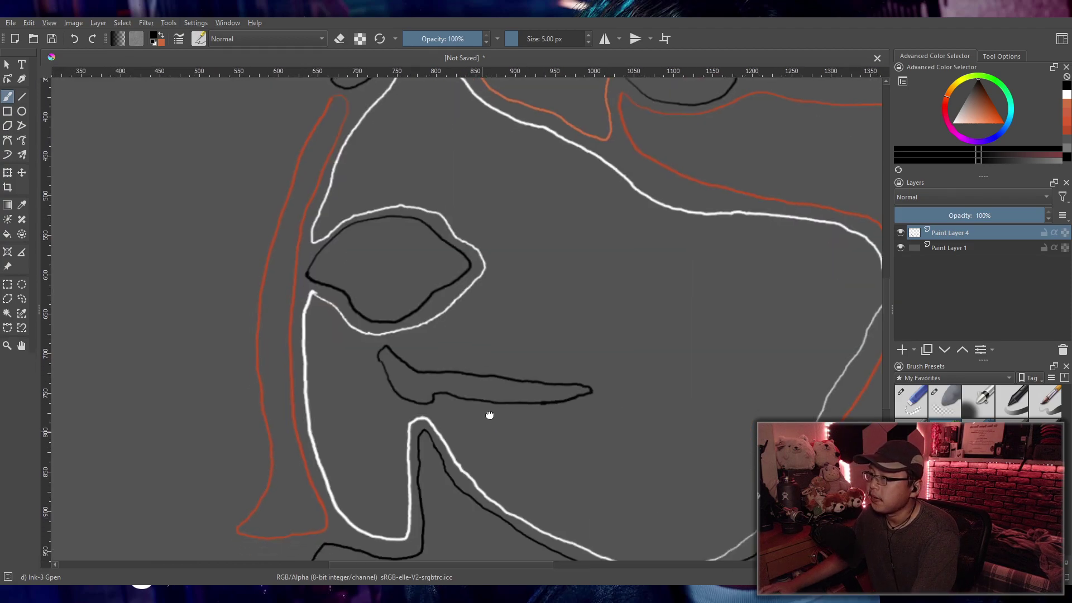
left_click(936, 410)
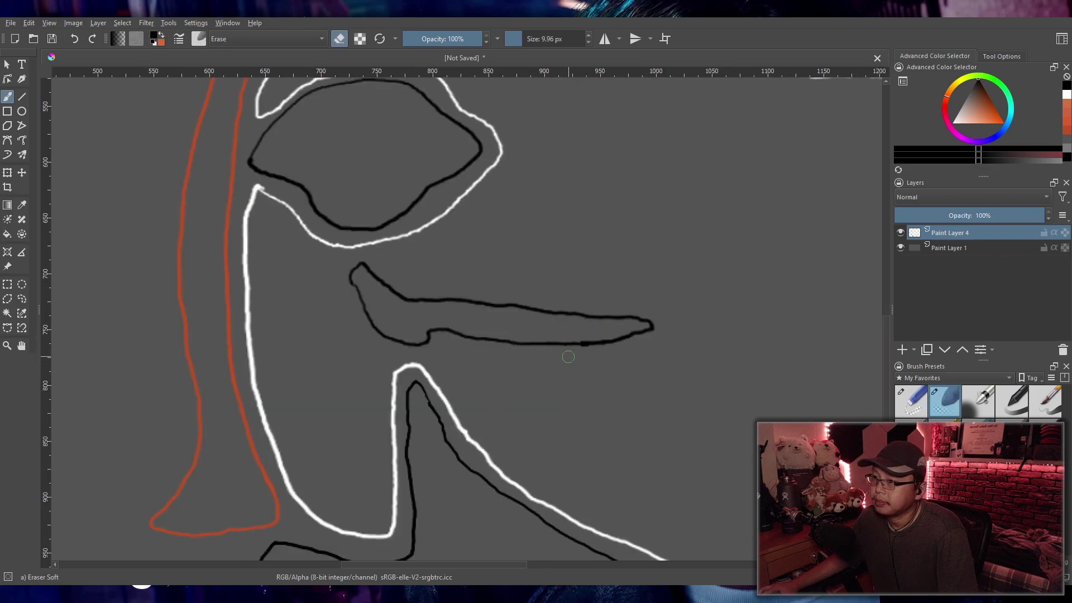
mouse_move(618, 311)
left_mouse_down()
mouse_move(681, 326)
mouse_move(394, 316)
mouse_move(359, 333)
mouse_move(359, 299)
mouse_move(406, 288)
mouse_move(376, 297)
mouse_move(398, 295)
left_mouse_up()
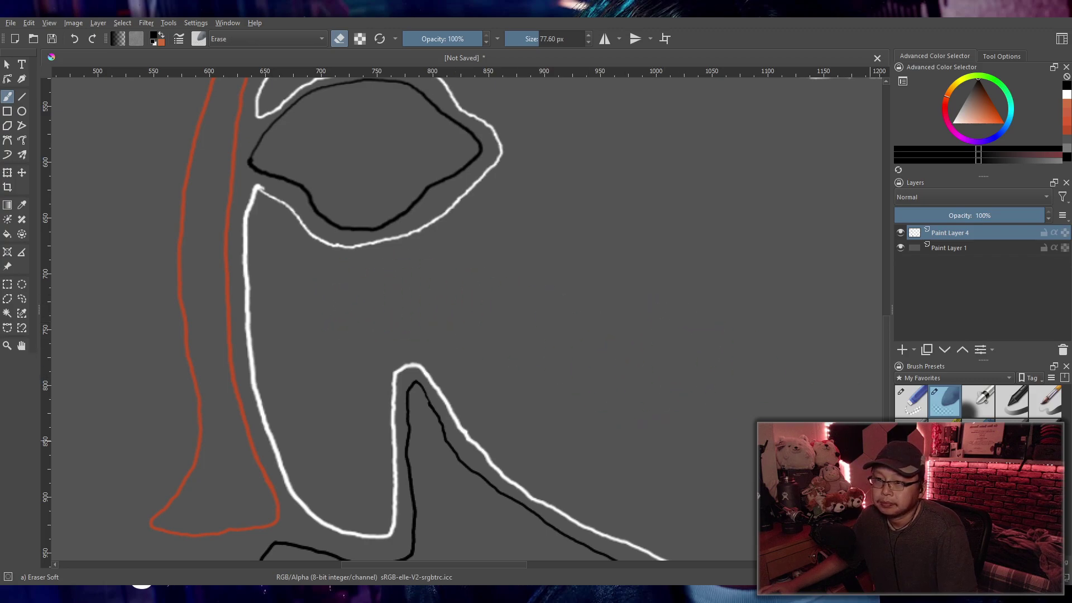
Step: Draw a closed black smiling mouth about 340 px wide below the nose with the Ink-3 Gpen brush
left_click(945, 434)
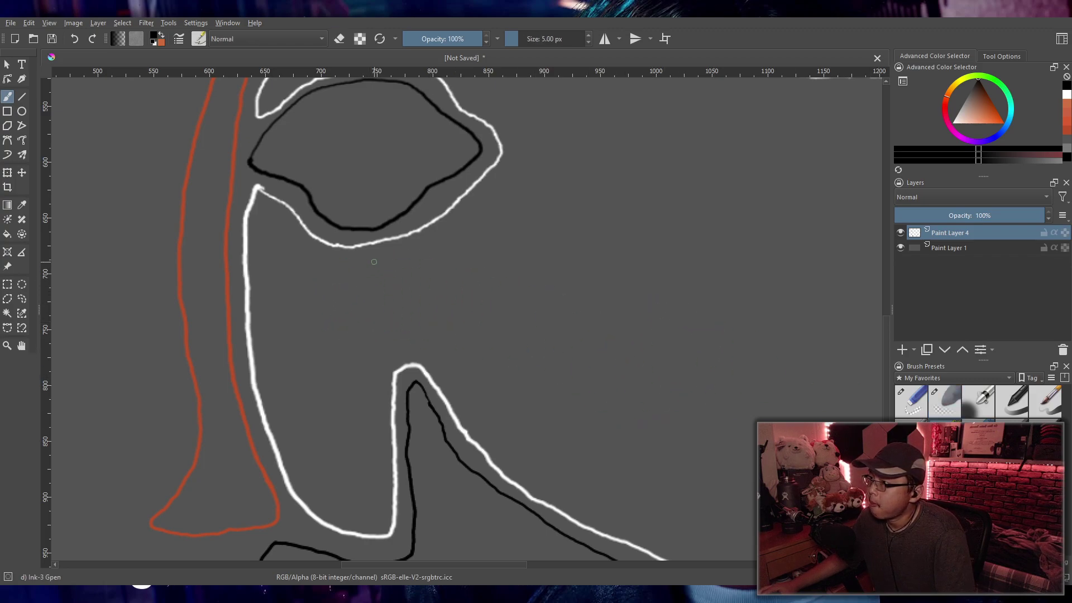
mouse_move(368, 258)
left_mouse_down()
mouse_move(347, 290)
mouse_move(340, 336)
mouse_move(346, 373)
mouse_move(363, 383)
mouse_move(395, 350)
mouse_move(530, 393)
mouse_move(665, 402)
mouse_move(710, 391)
mouse_move(718, 372)
mouse_move(579, 350)
mouse_move(416, 302)
mouse_move(383, 274)
left_mouse_up()
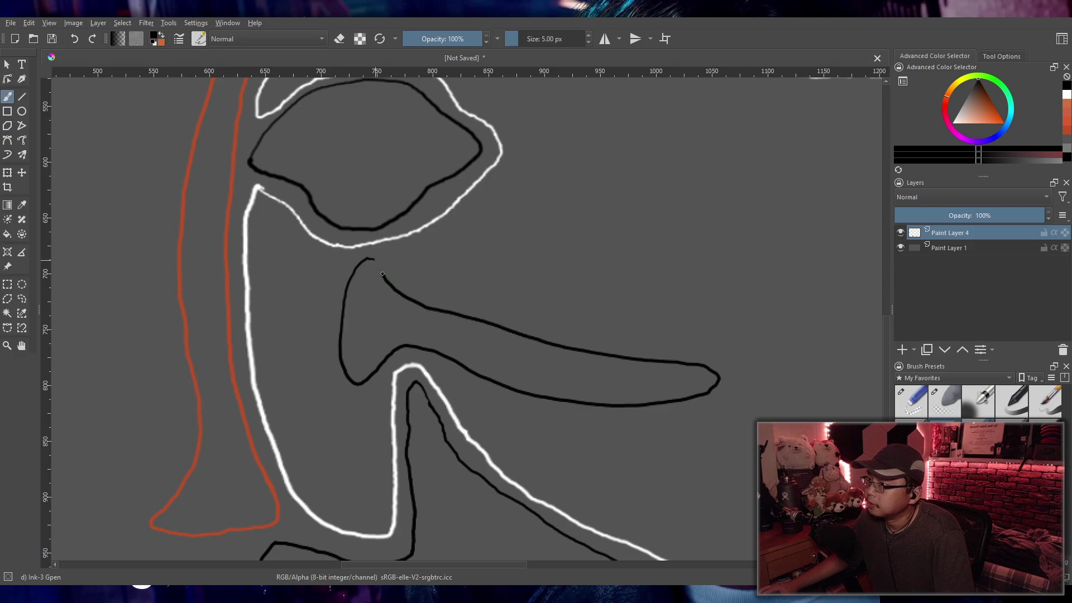
scroll(475, 295, "down", 4)
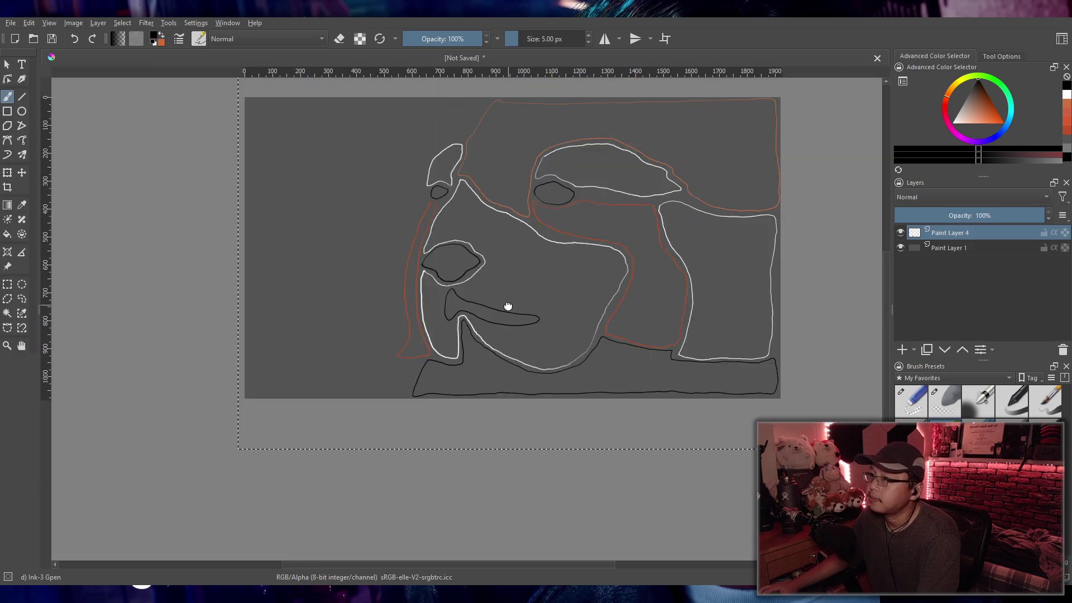
left_click_drag(506, 290, 505, 352)
scroll(527, 357, "up", 1)
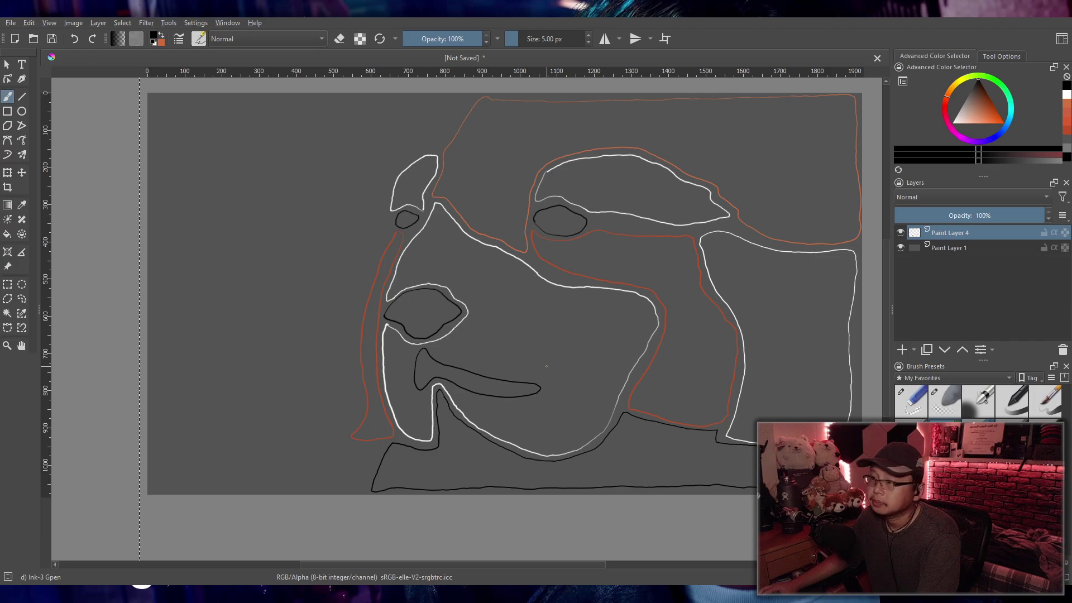
Step: Examine the outlines of the large eye, brow and nose up close, selecting white as the brush colour
scroll(547, 366, "up", 1)
left_click_drag(552, 321, 501, 360)
scroll(506, 357, "down", 3)
scroll(512, 360, "up", 1)
scroll(513, 360, "up", 1)
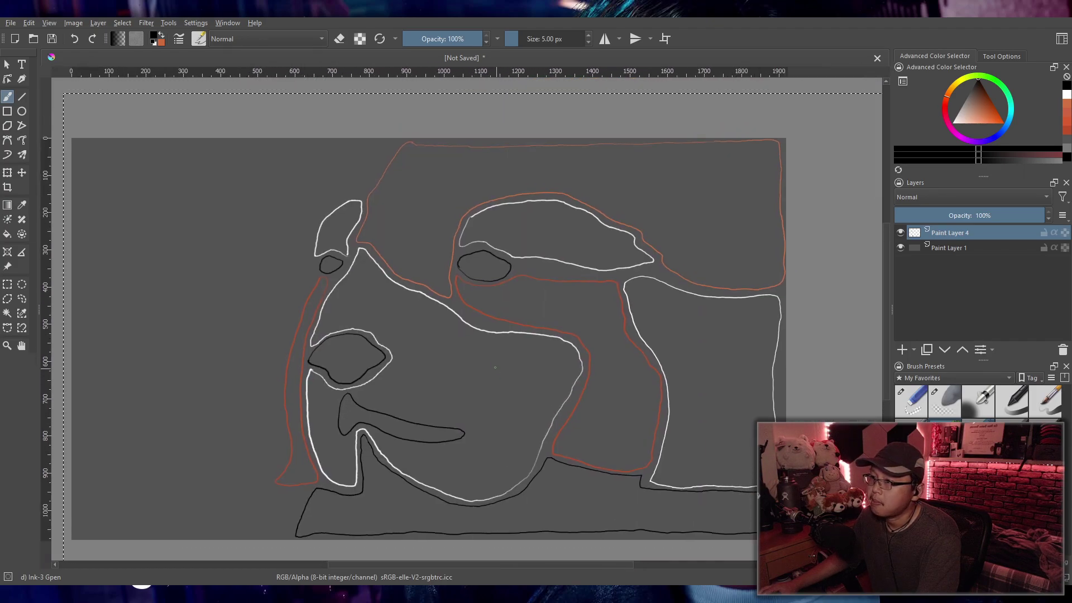
scroll(494, 365, "up", 4)
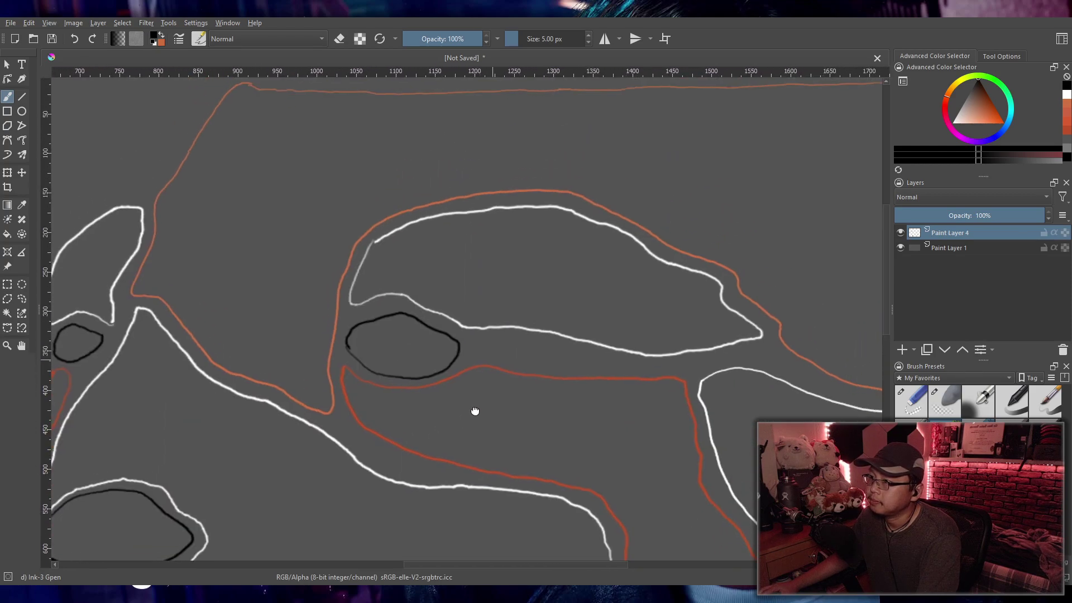
left_click_drag(511, 338, 443, 361)
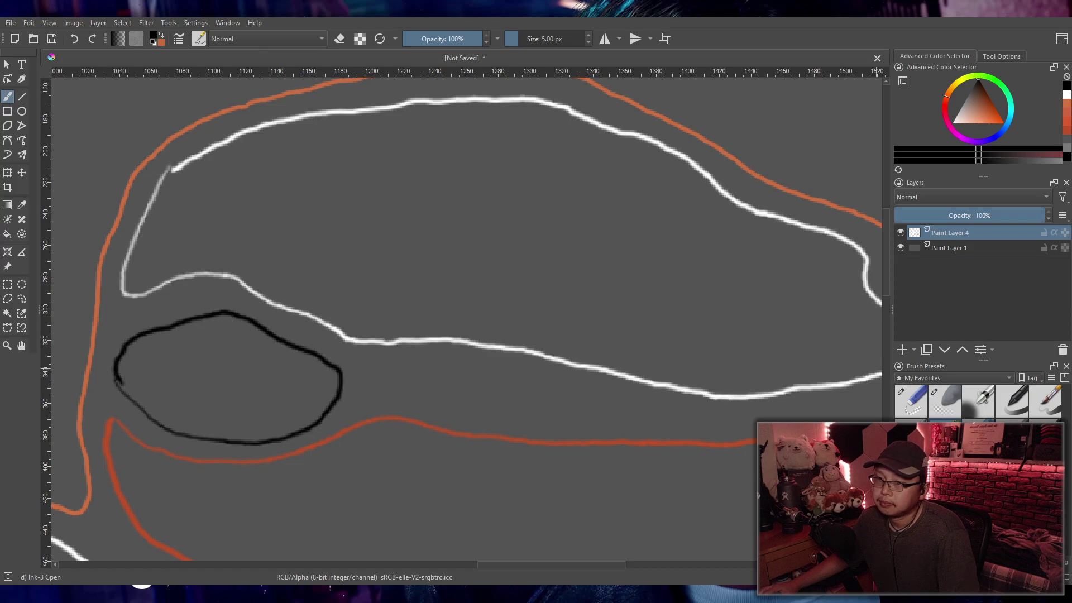
left_click(952, 123)
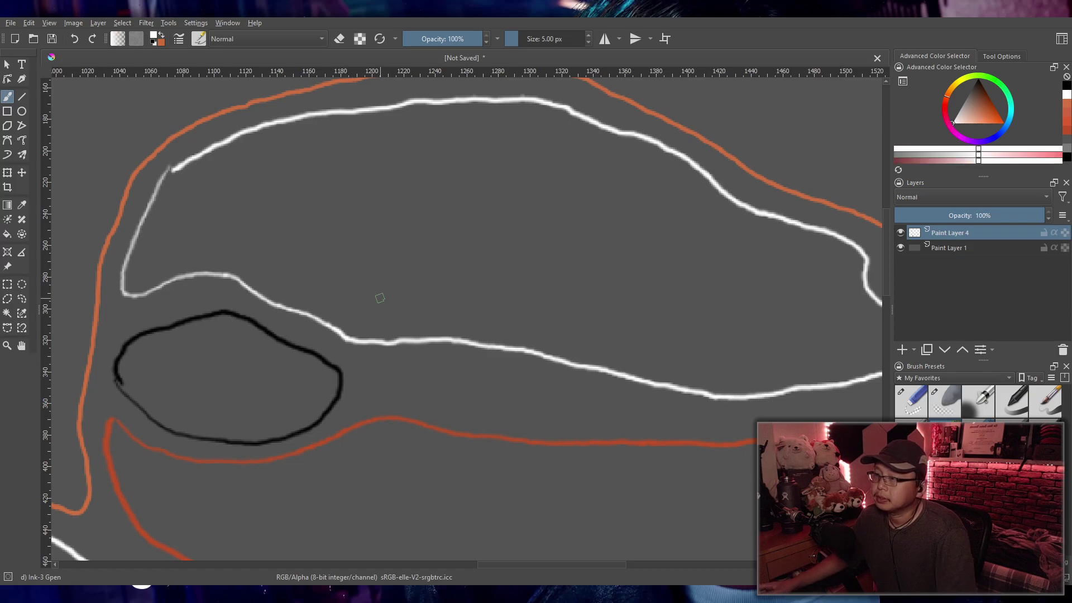
scroll(382, 296, "down", 6)
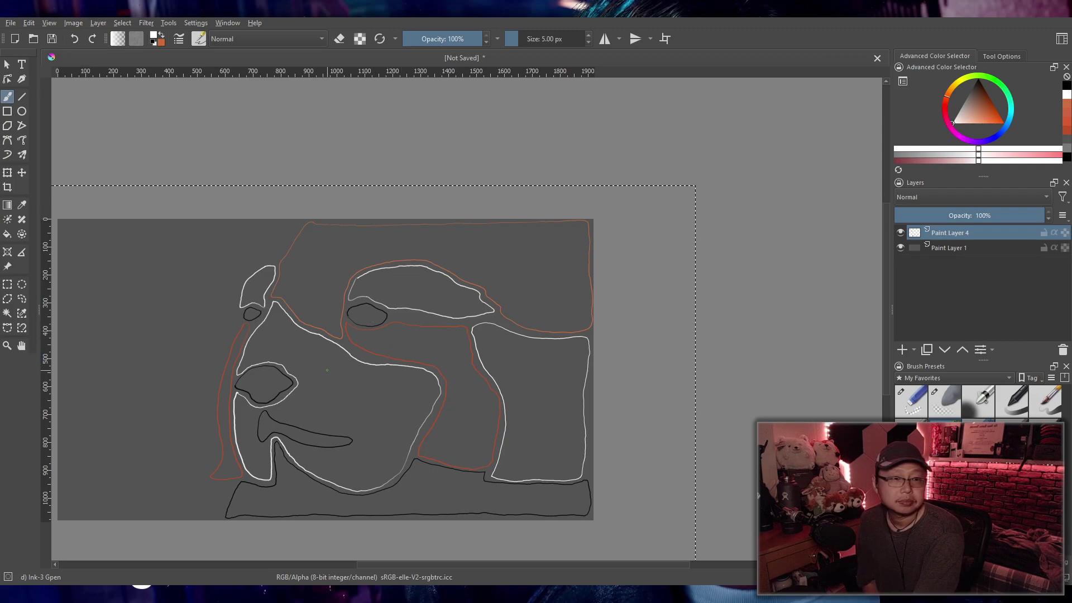
scroll(327, 371, "up", 5)
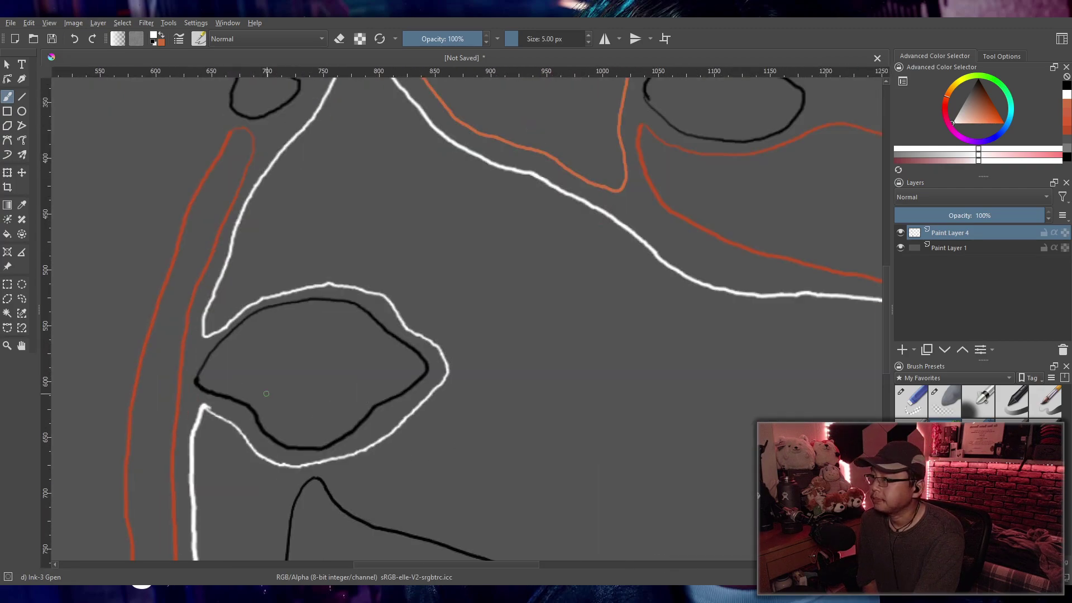
scroll(292, 396, "up", 2)
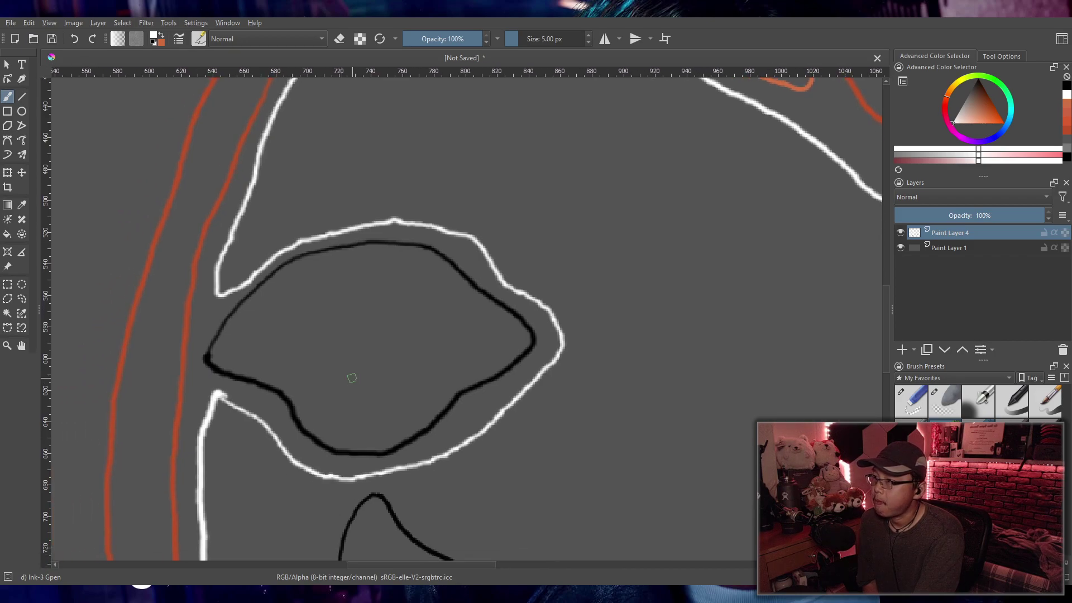
scroll(353, 379, "down", 7)
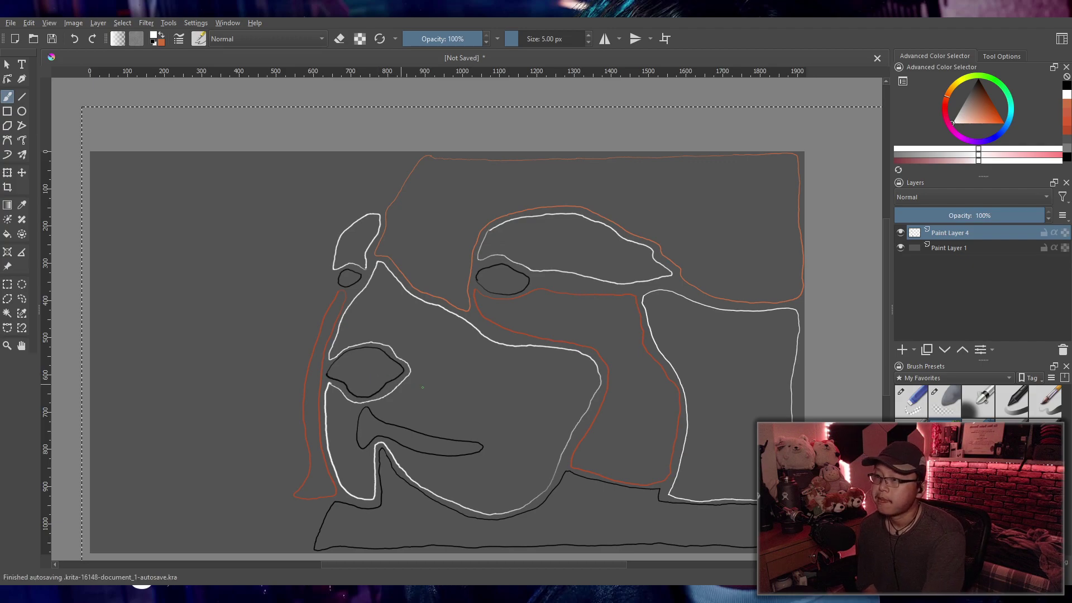
Step: Examine the orange cheek shape and the white shape along the canvas's right edge
scroll(661, 376, "up", 3)
left_click_drag(621, 300, 460, 275)
scroll(559, 375, "down", 3)
scroll(582, 396, "up", 6)
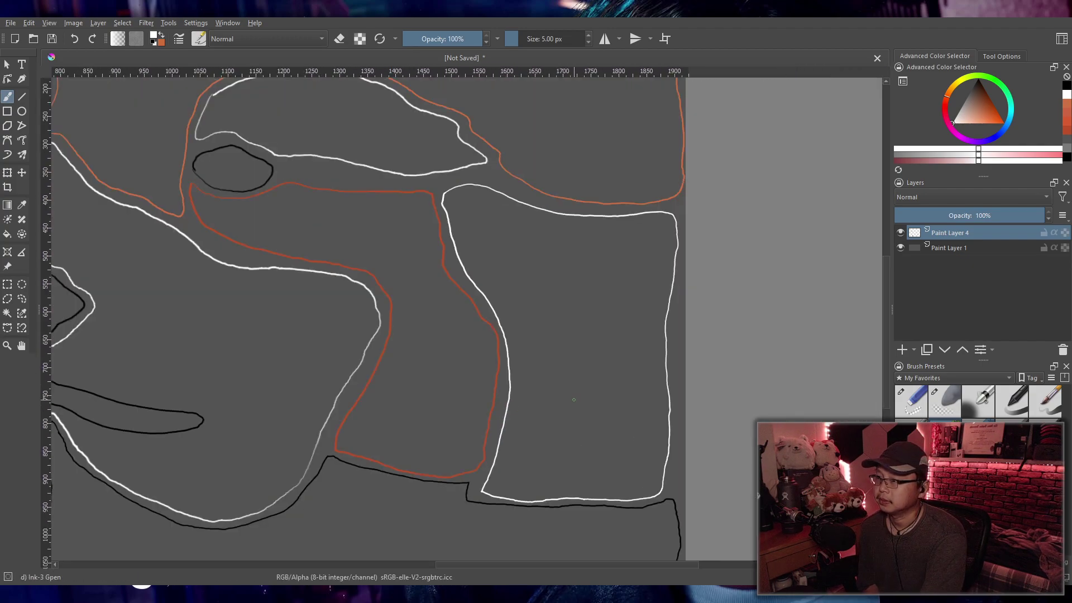
scroll(525, 387, "down", 1)
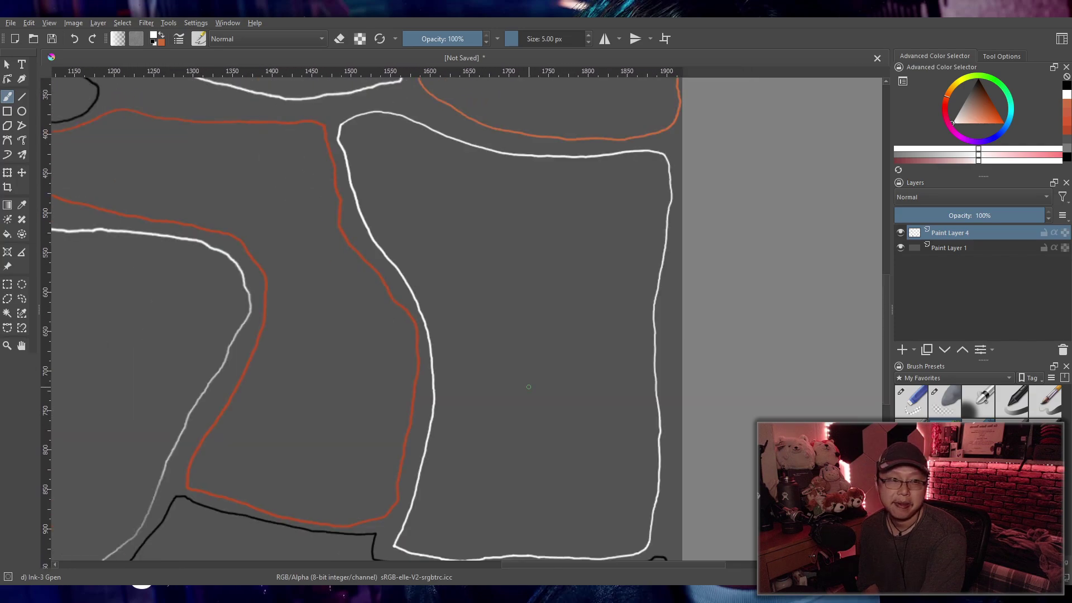
scroll(528, 385, "up", 1)
scroll(524, 385, "down", 3)
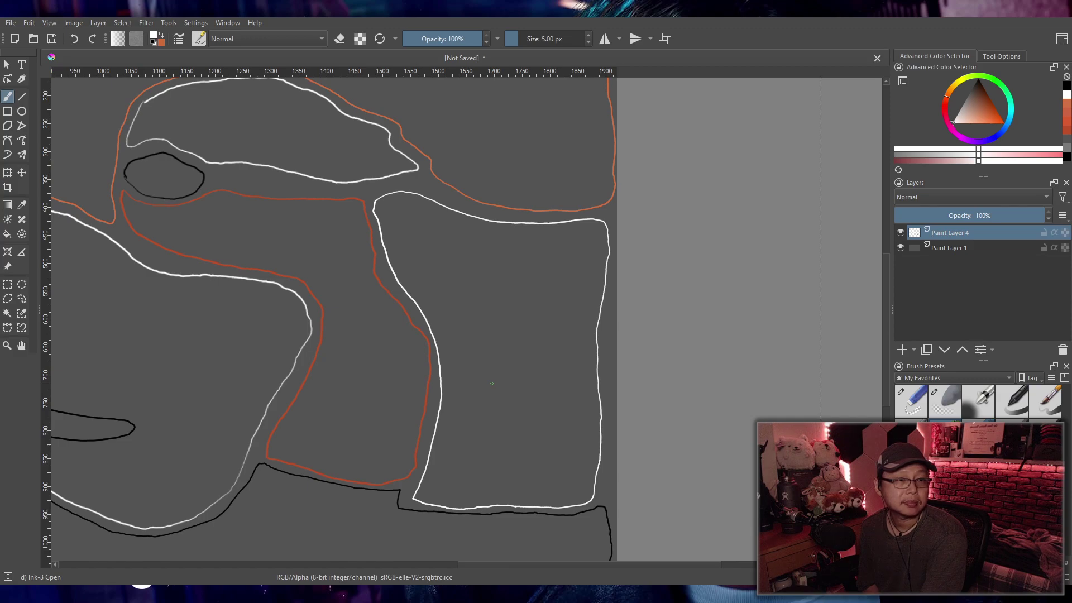
left_click_drag(434, 354, 649, 472)
scroll(355, 297, "up", 2)
left_click_drag(397, 319, 438, 349)
scroll(436, 340, "up", 1)
scroll(437, 339, "up", 1)
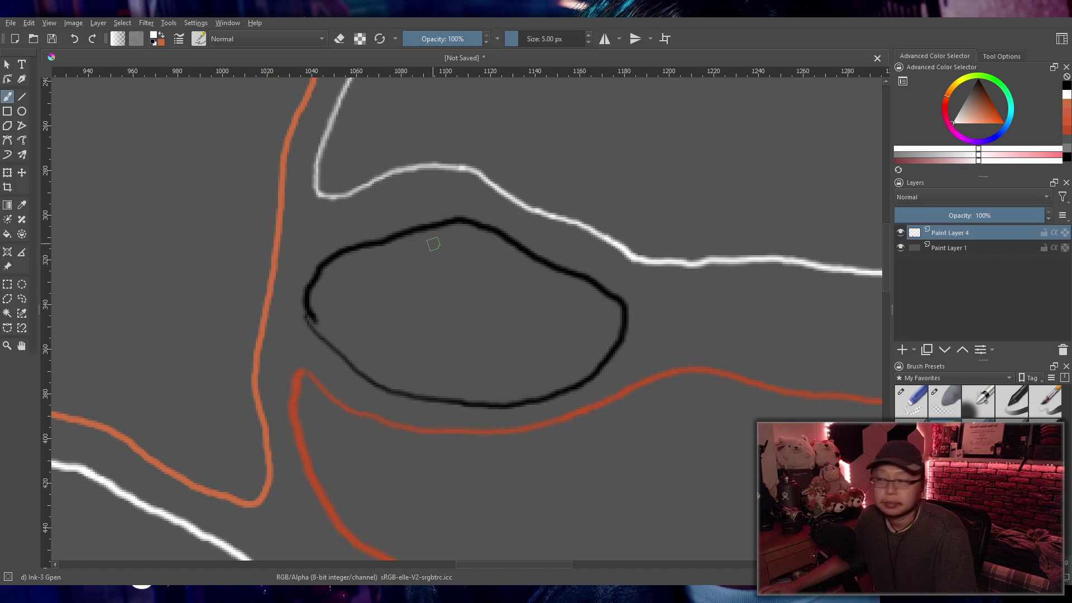
mouse_move(442, 242)
left_mouse_down()
mouse_move(371, 257)
mouse_move(334, 289)
mouse_move(357, 311)
mouse_move(407, 295)
mouse_move(458, 271)
mouse_move(442, 241)
mouse_move(572, 313)
mouse_move(543, 312)
mouse_move(568, 324)
left_mouse_up()
scroll(500, 219, "down", 5)
scroll(482, 300, "up", 2)
scroll(540, 306, "up", 1)
scroll(567, 323, "up", 1)
scroll(568, 323, "down", 1)
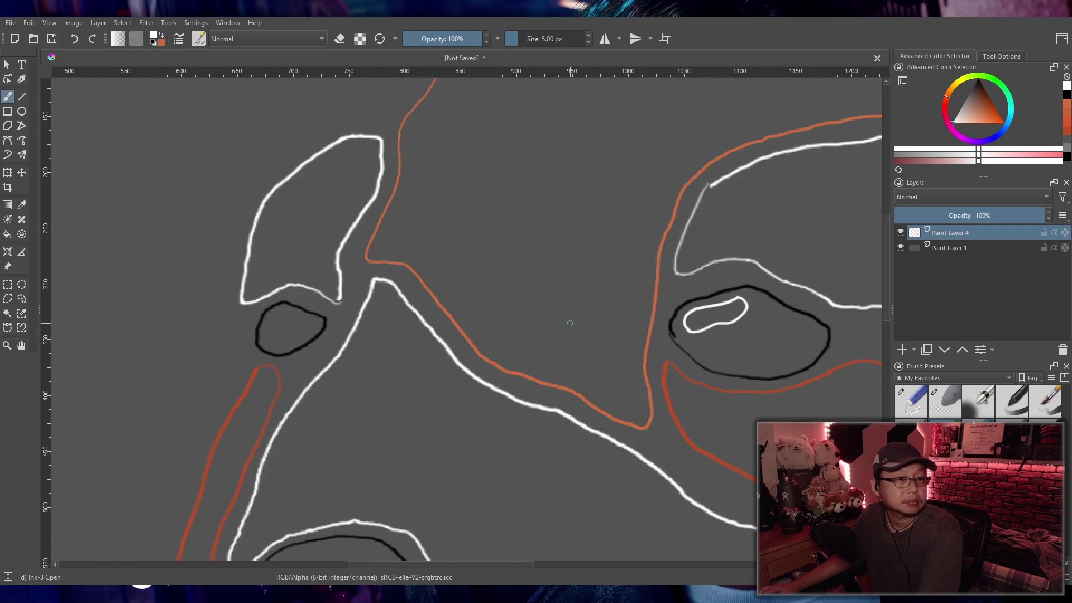
key("ctrl+z")
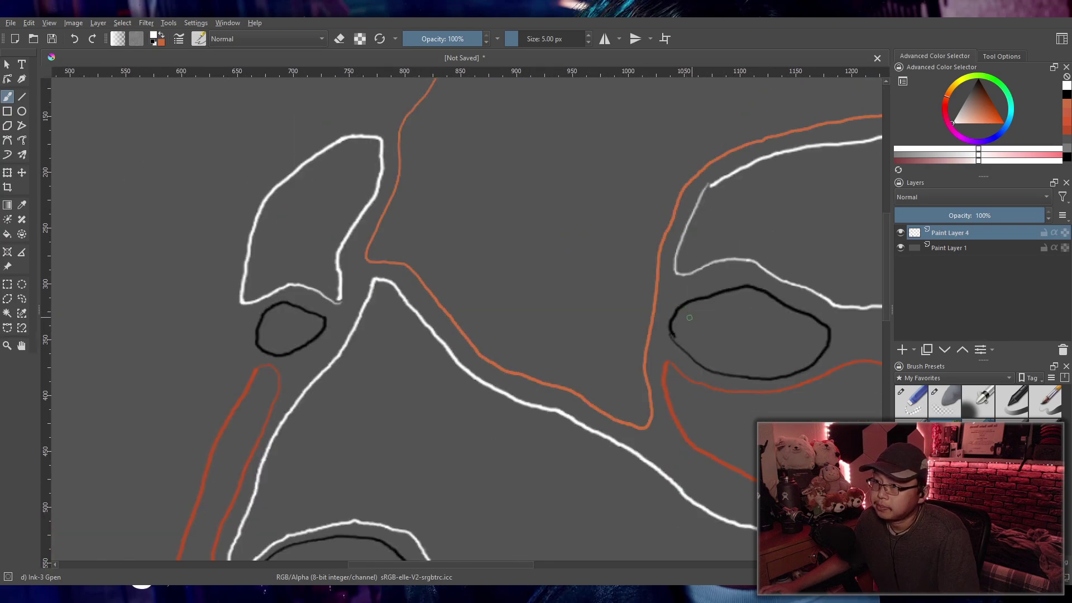
mouse_move(689, 311)
left_mouse_down()
mouse_move(713, 328)
mouse_move(685, 321)
mouse_move(694, 333)
mouse_move(740, 336)
mouse_move(749, 302)
mouse_move(709, 309)
left_mouse_up()
key("ctrl+z")
key("ctrl+z")
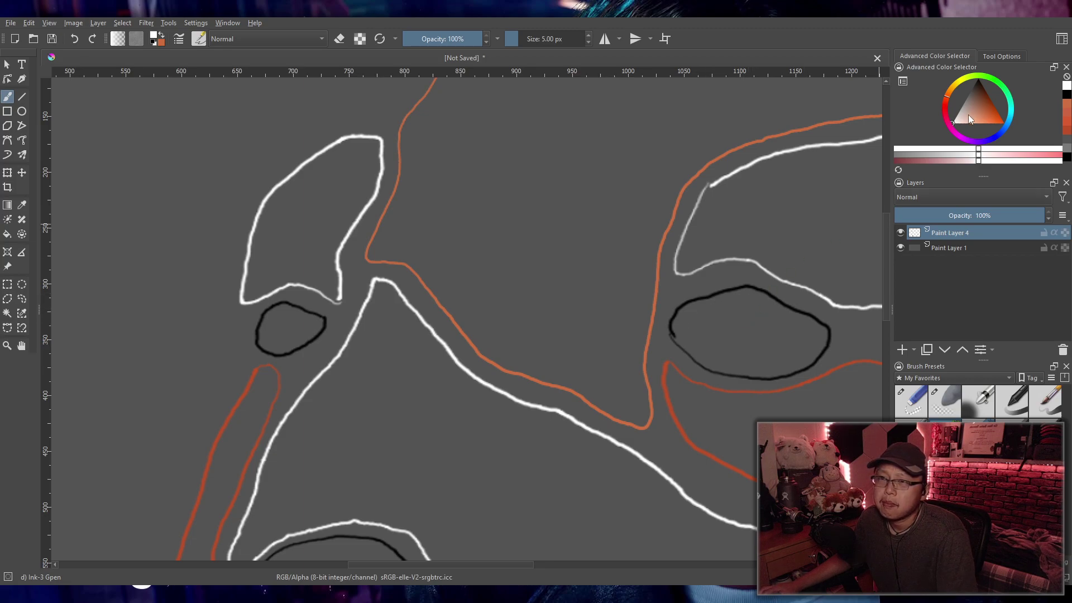
Step: Draw a closed black iris outline about 105 px wide inside the larger eye, undoing unsatisfactory strokes
key("d")
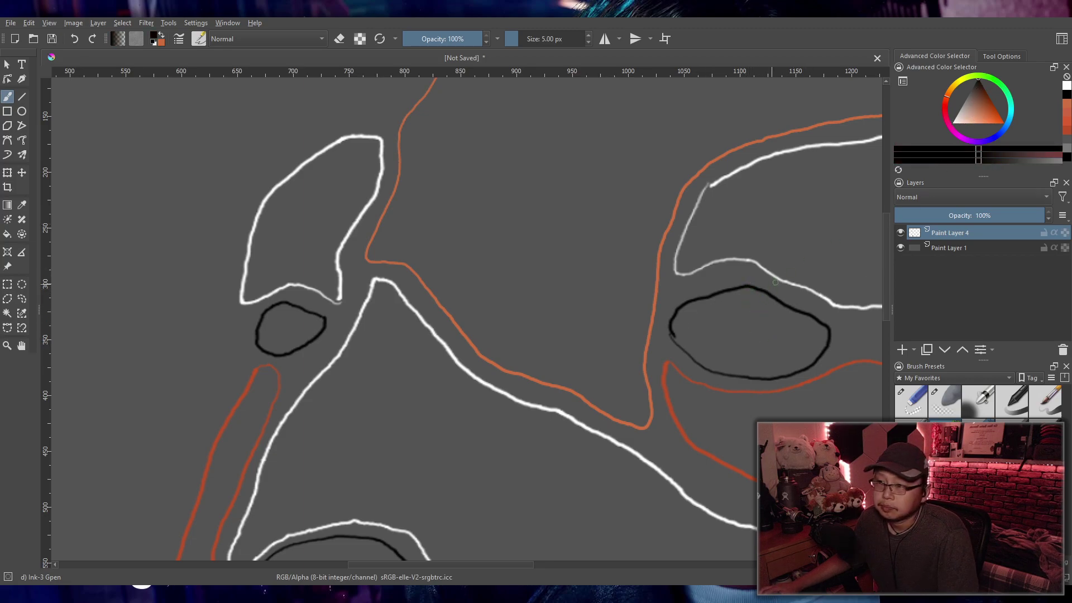
key("ctrl+z")
left_click_drag(683, 320, 694, 350)
key("ctrl+z")
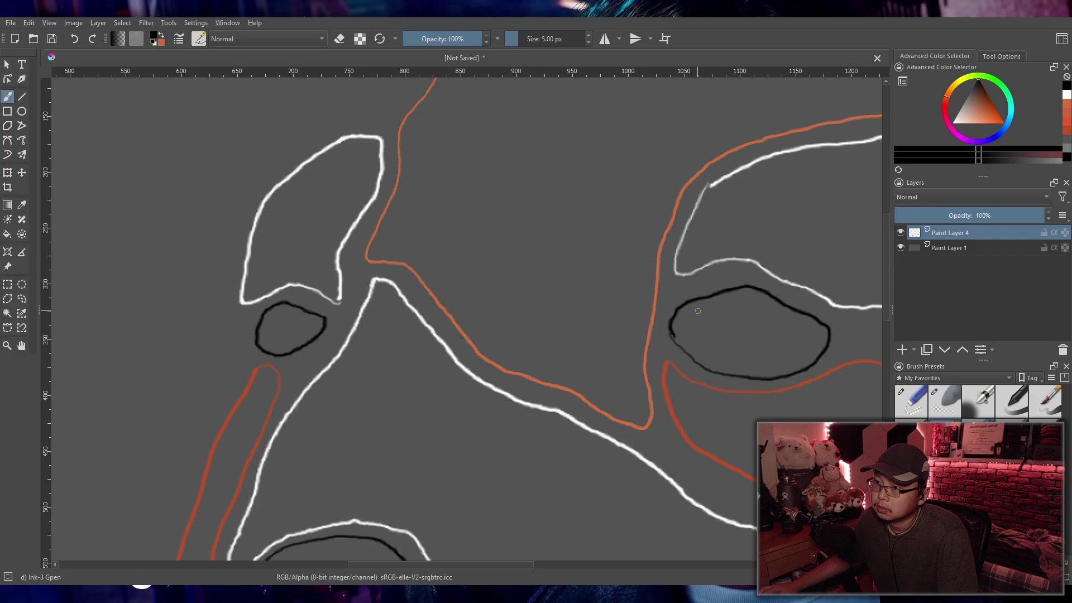
mouse_move(690, 308)
left_mouse_down()
mouse_move(689, 350)
mouse_move(698, 356)
mouse_move(683, 326)
mouse_move(706, 361)
mouse_move(729, 366)
mouse_move(751, 343)
mouse_move(749, 313)
mouse_move(729, 299)
mouse_move(686, 308)
left_mouse_up()
key("ctrl+z")
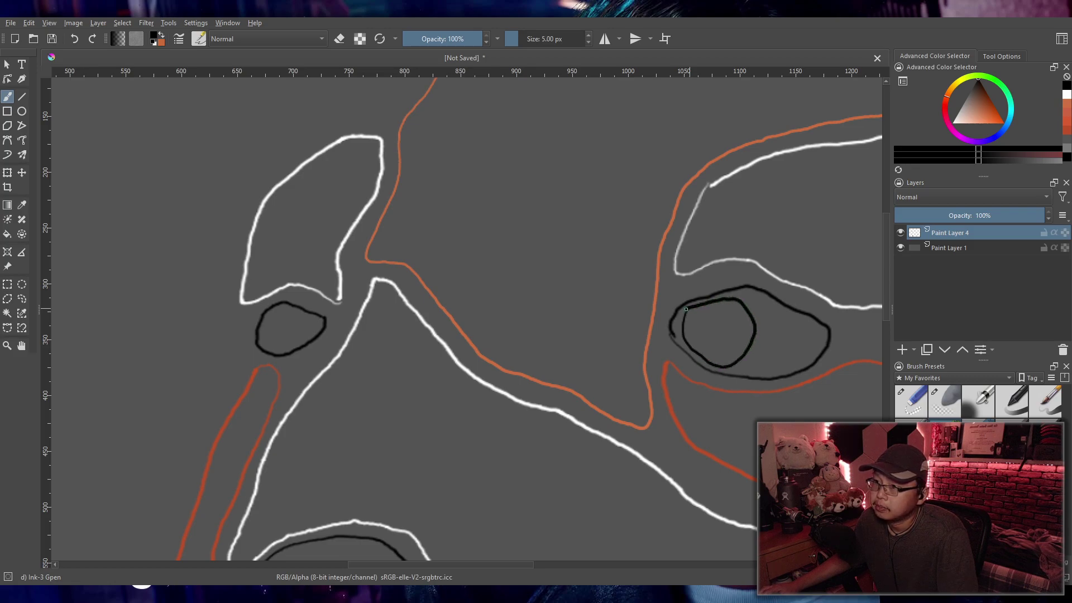
key("ctrl+z")
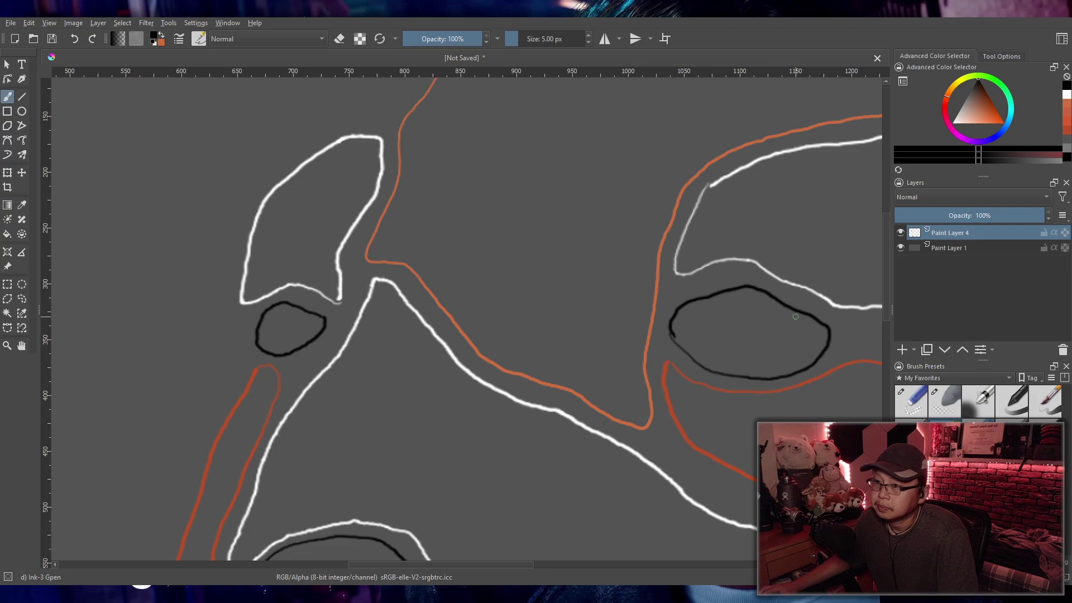
left_click_drag(802, 325, 801, 365)
key("ctrl+z")
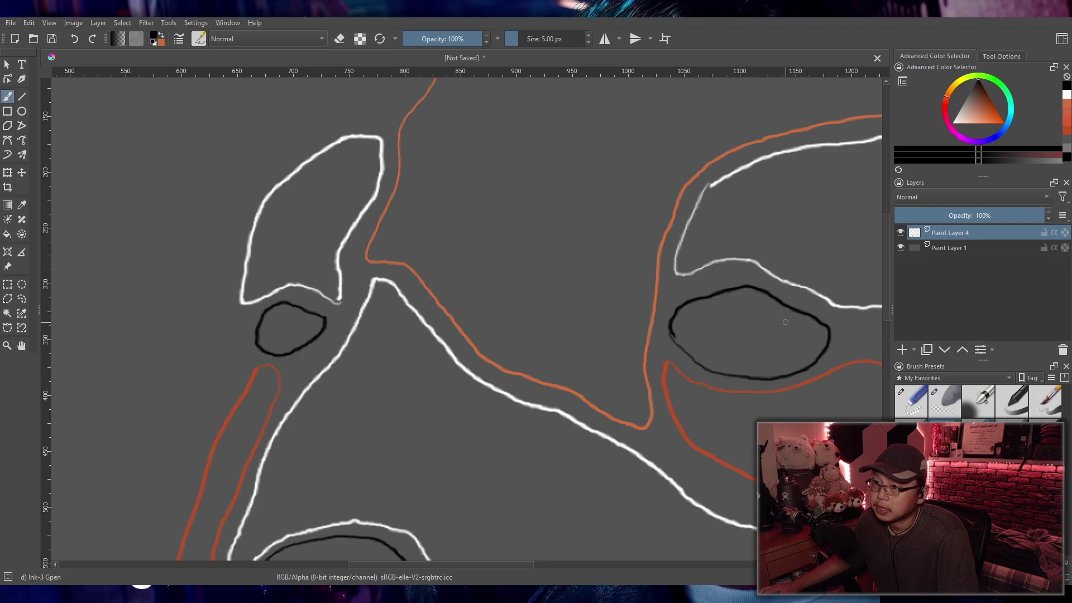
mouse_move(797, 320)
left_mouse_down()
mouse_move(796, 365)
mouse_move(766, 374)
mouse_move(718, 361)
mouse_move(687, 330)
mouse_move(695, 311)
mouse_move(739, 298)
mouse_move(777, 312)
left_mouse_up()
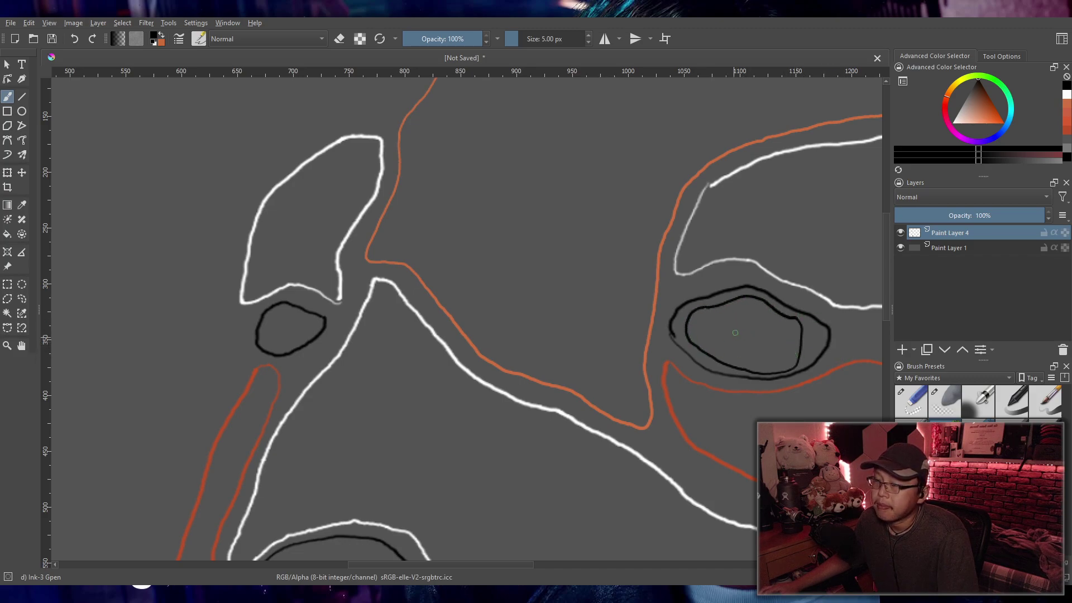
Step: Draw a closed white highlight about 55 px wide in the upper left of the larger eye's iris
left_click(953, 122)
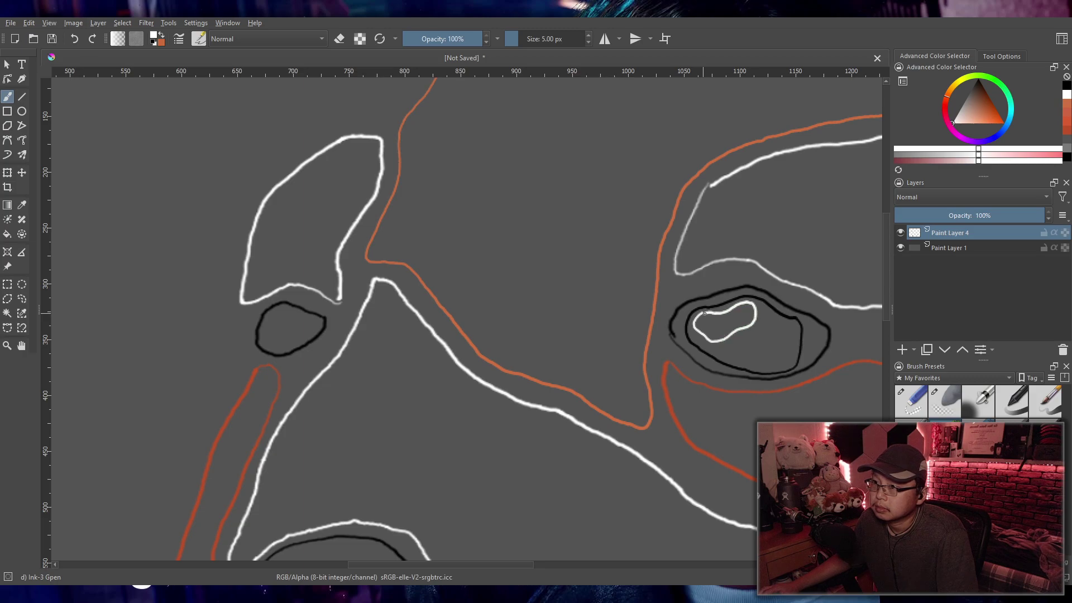
scroll(751, 313, "down", 3)
left_click_drag(781, 312, 586, 302)
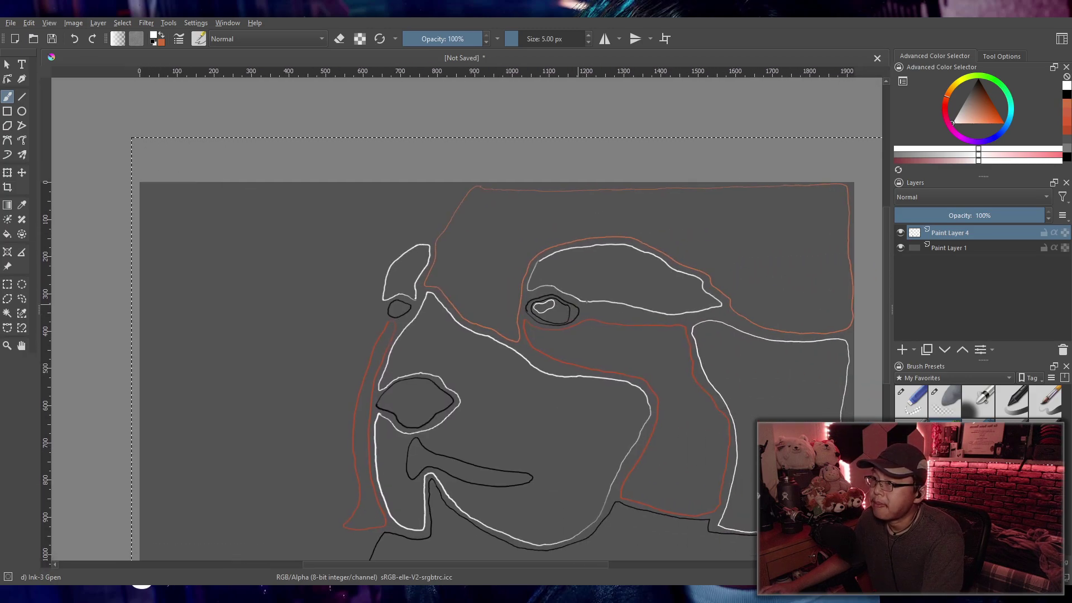
Step: Draw a closed black iris outline about 39 px wide inside the smaller eye
scroll(452, 305, "up", 5)
scroll(378, 292, "up", 5)
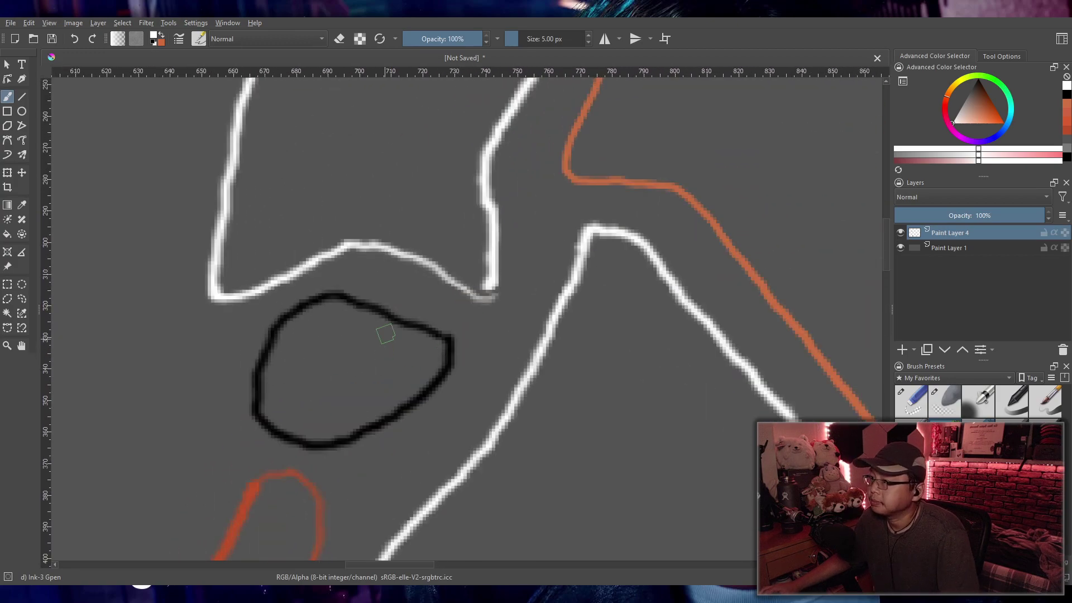
left_click(979, 81)
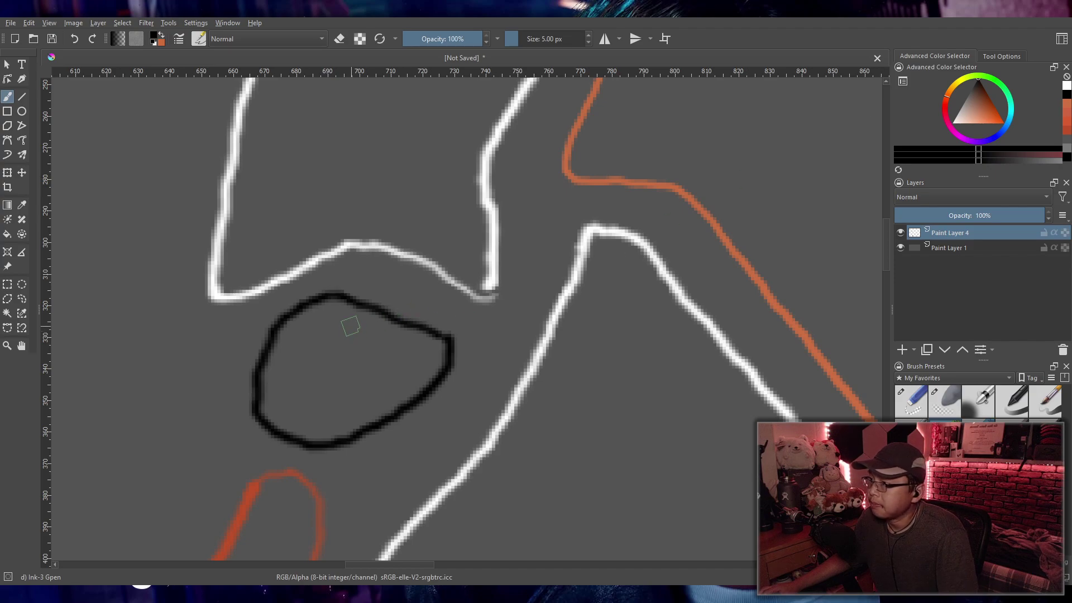
mouse_move(328, 317)
left_mouse_down()
mouse_move(280, 394)
mouse_move(315, 426)
mouse_move(388, 400)
mouse_move(396, 380)
mouse_move(390, 336)
mouse_move(328, 318)
left_mouse_up()
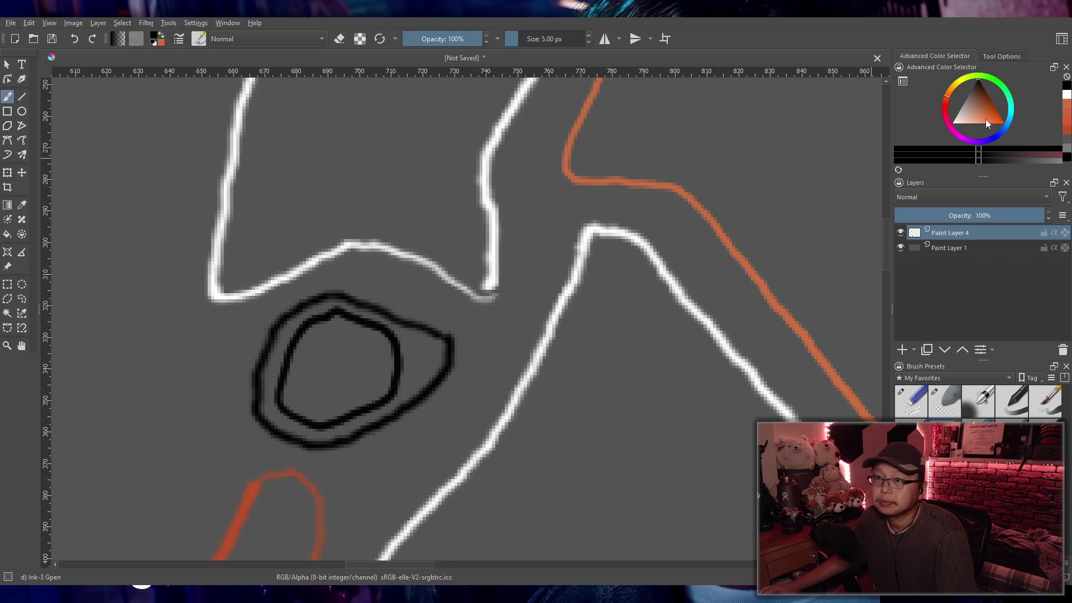
Step: Draw a small closed white highlight about 20 px wide inside the smaller eye's iris
left_click(953, 122)
mouse_move(328, 335)
left_mouse_down()
mouse_move(300, 366)
mouse_move(314, 381)
mouse_move(360, 356)
mouse_move(341, 328)
mouse_move(327, 334)
left_mouse_up()
scroll(461, 335, "down", 7)
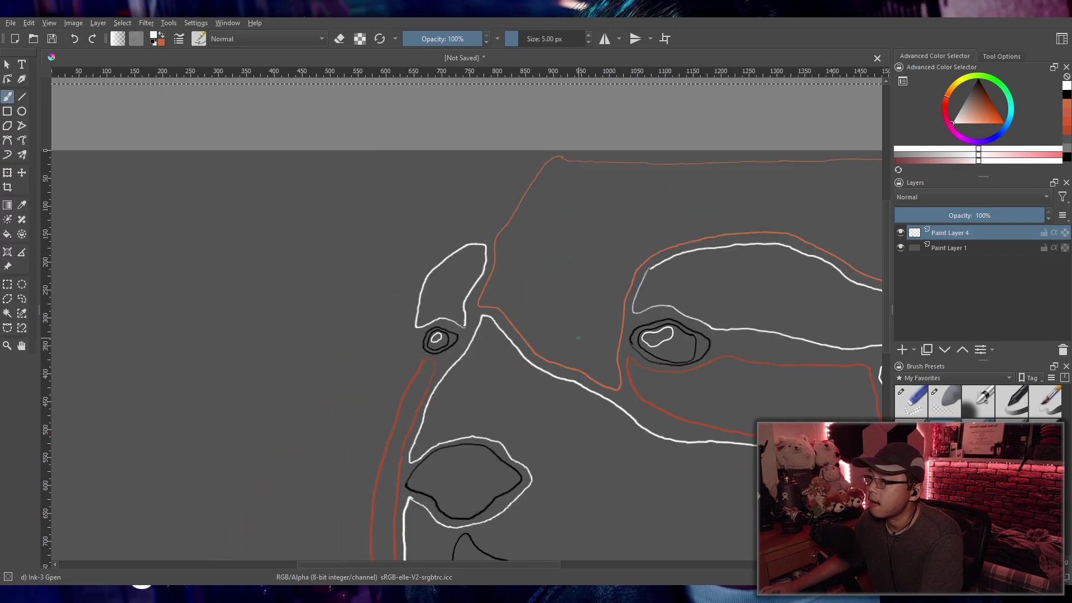
Step: Examine the line art from the eyes down to the orange and white shapes near the canvas's right edge
left_click_drag(648, 344, 545, 334)
scroll(593, 371, "up", 2)
left_click_drag(592, 394, 538, 291)
scroll(665, 387, "up", 1)
left_click_drag(665, 387, 552, 359)
scroll(559, 359, "down", 1)
scroll(601, 358, "up", 1)
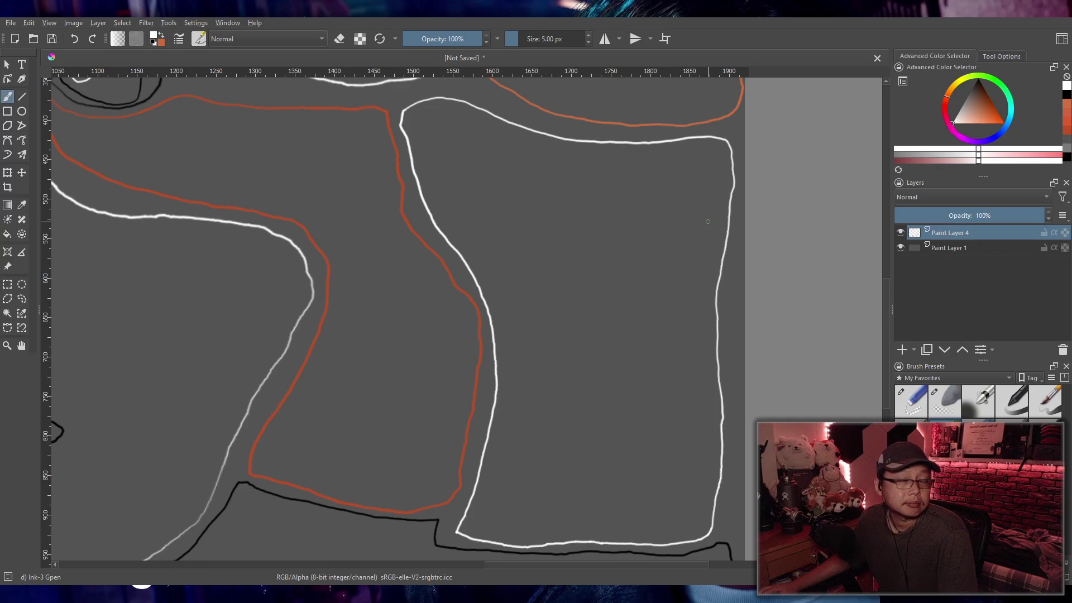
Step: Draw a closed white highlight about 72 px wide and 120 px tall in the black base shape's left end, and reset the colour to black
scroll(544, 270, "down", 3)
left_click_drag(515, 275, 576, 298)
scroll(507, 277, "up", 5)
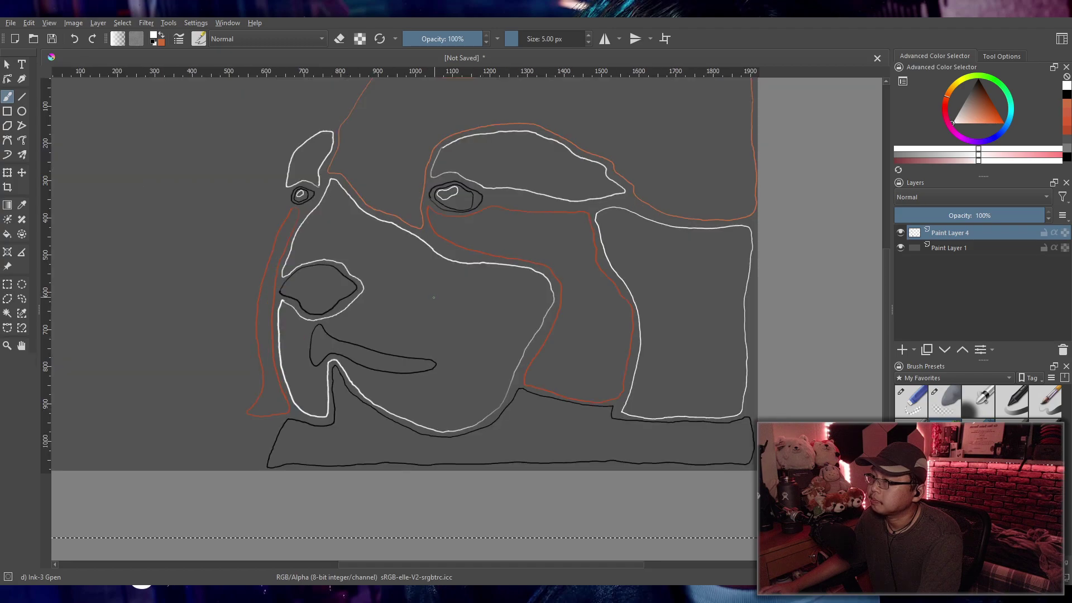
scroll(569, 318, "up", 3)
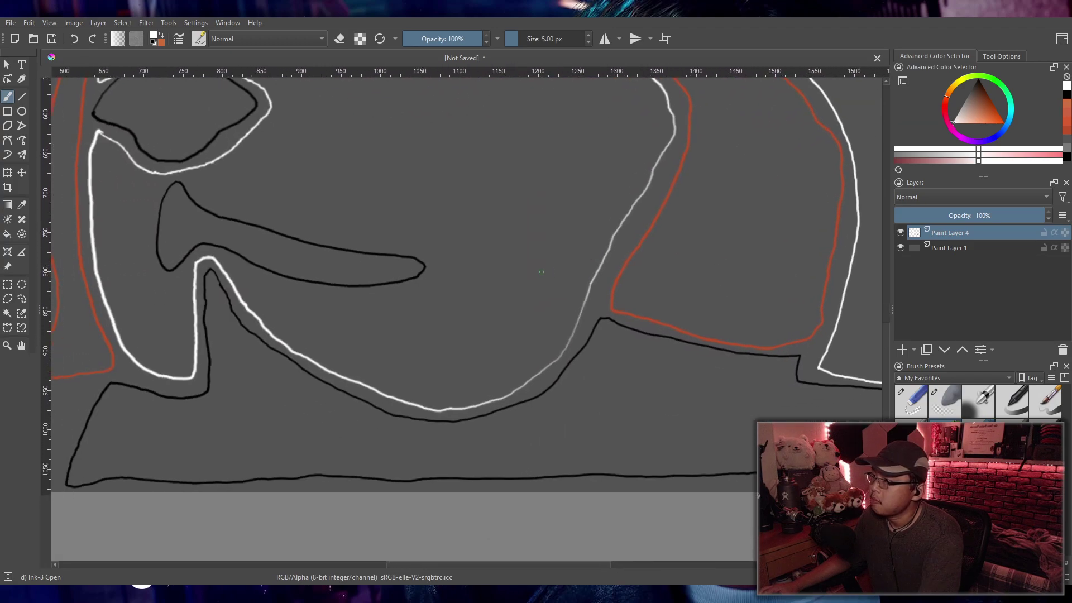
left_click(896, 160)
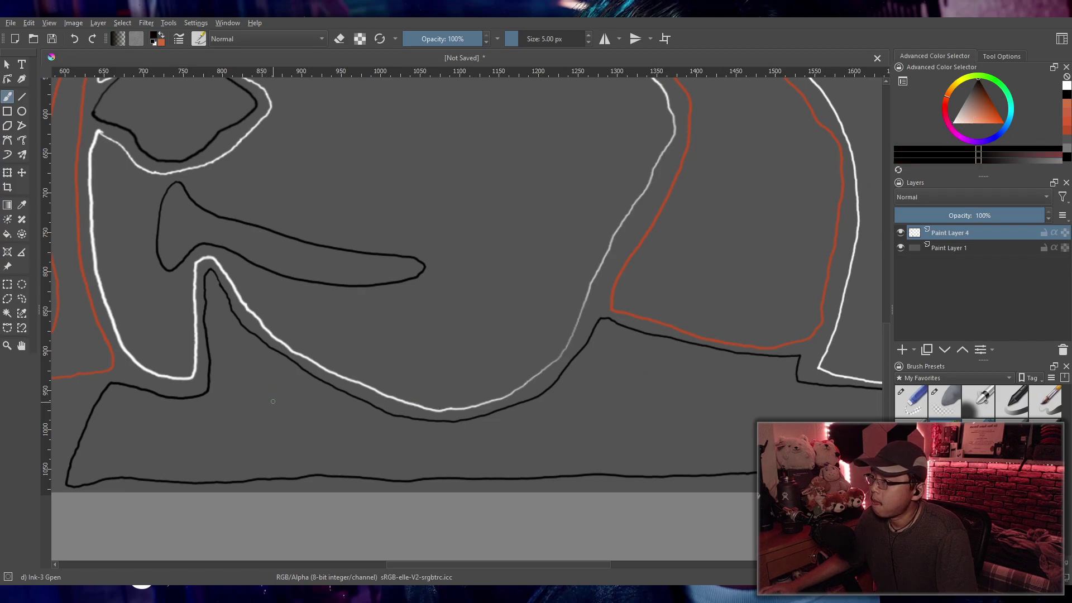
left_click(1027, 162)
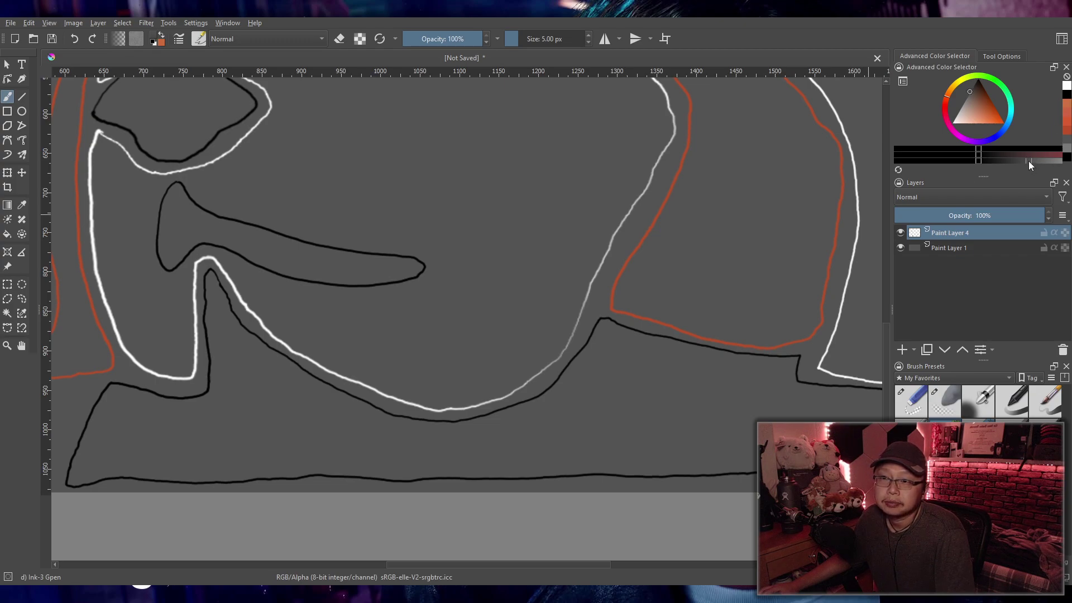
left_click(1058, 161)
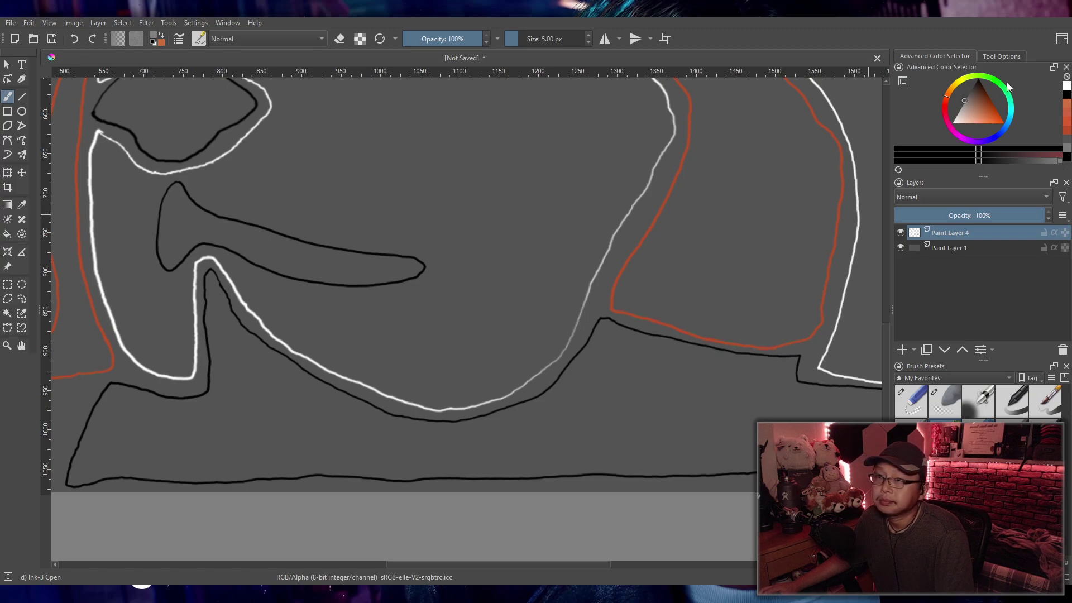
left_click_drag(966, 114, 921, 157)
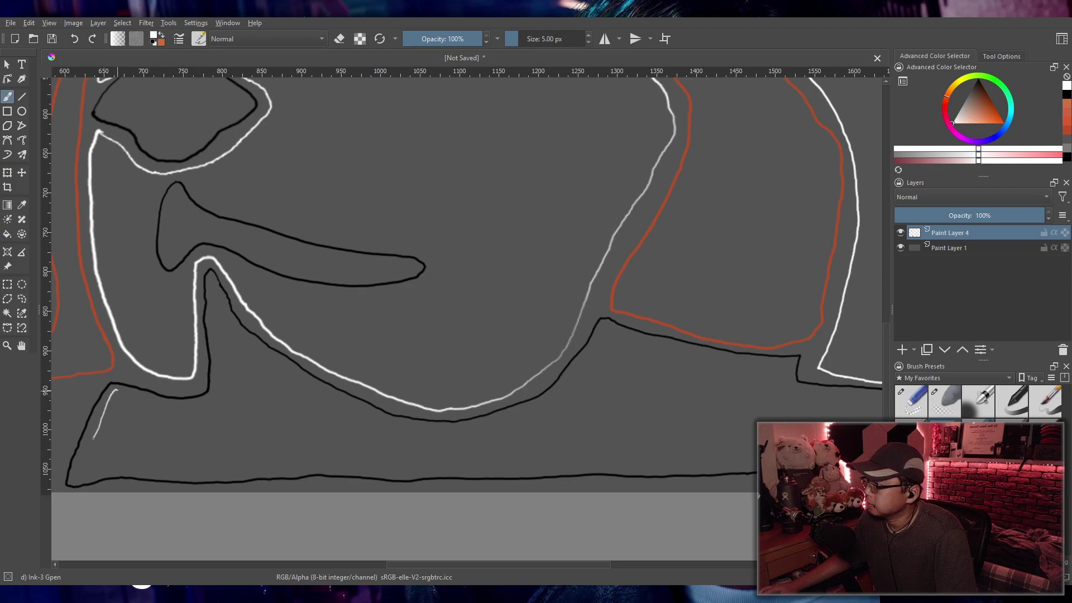
left_click_drag(106, 472, 121, 437)
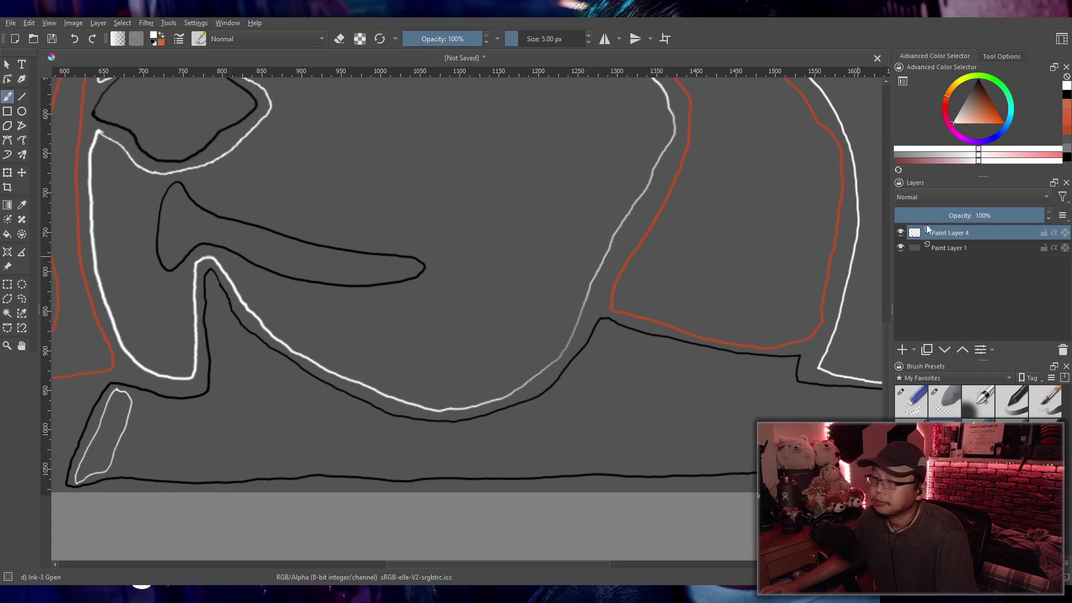
key("d")
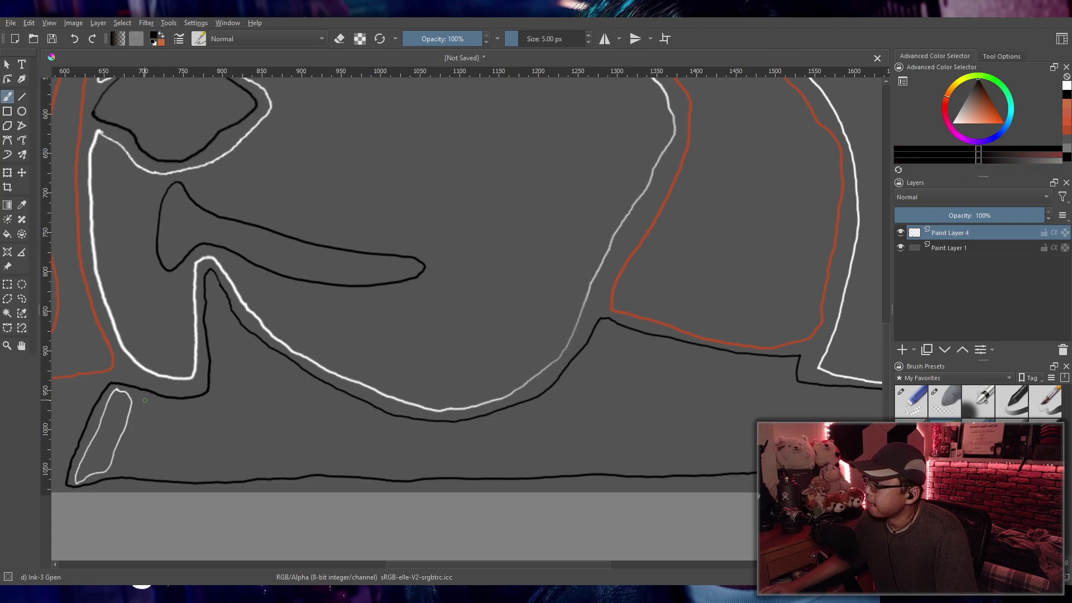
left_click_drag(188, 407, 218, 390)
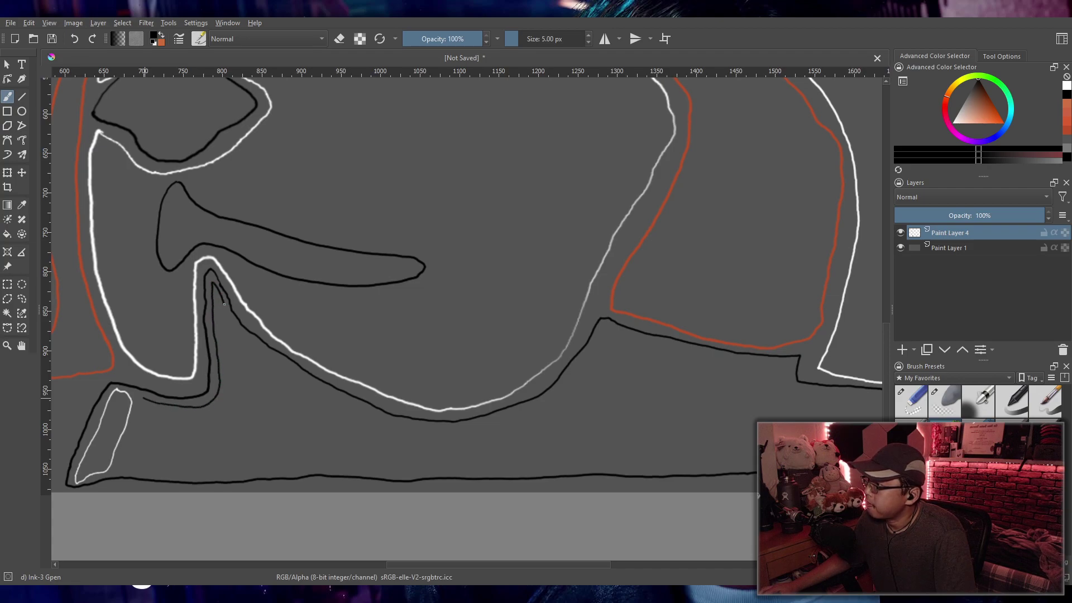
left_click_drag(232, 332, 310, 383)
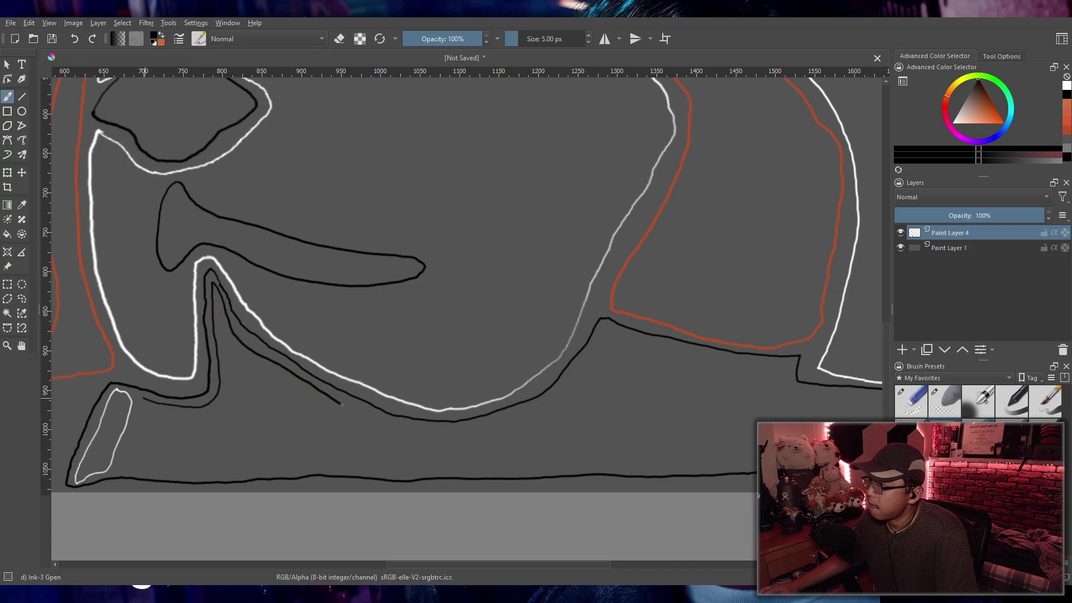
mouse_move(371, 418)
left_mouse_down()
mouse_move(461, 431)
mouse_move(504, 423)
mouse_move(547, 404)
mouse_move(610, 335)
mouse_move(561, 365)
left_mouse_up()
scroll(609, 335, "down", 2)
key("ctrl+z")
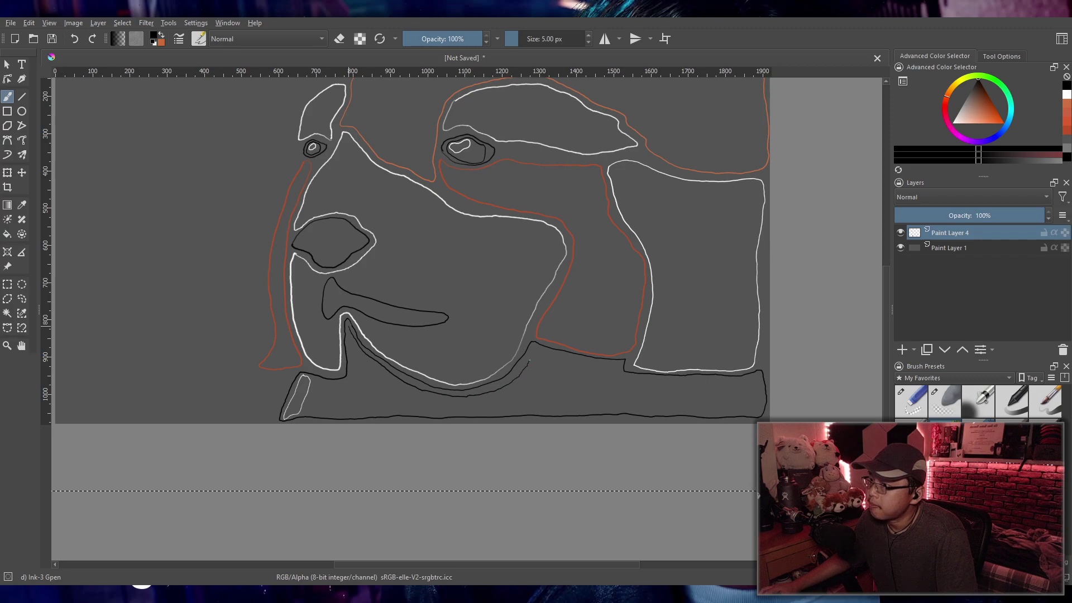
Step: Draw a closed black band about 540 px wide inside the base shape, following its upper edge below the white chin line
scroll(567, 347, "up", 4)
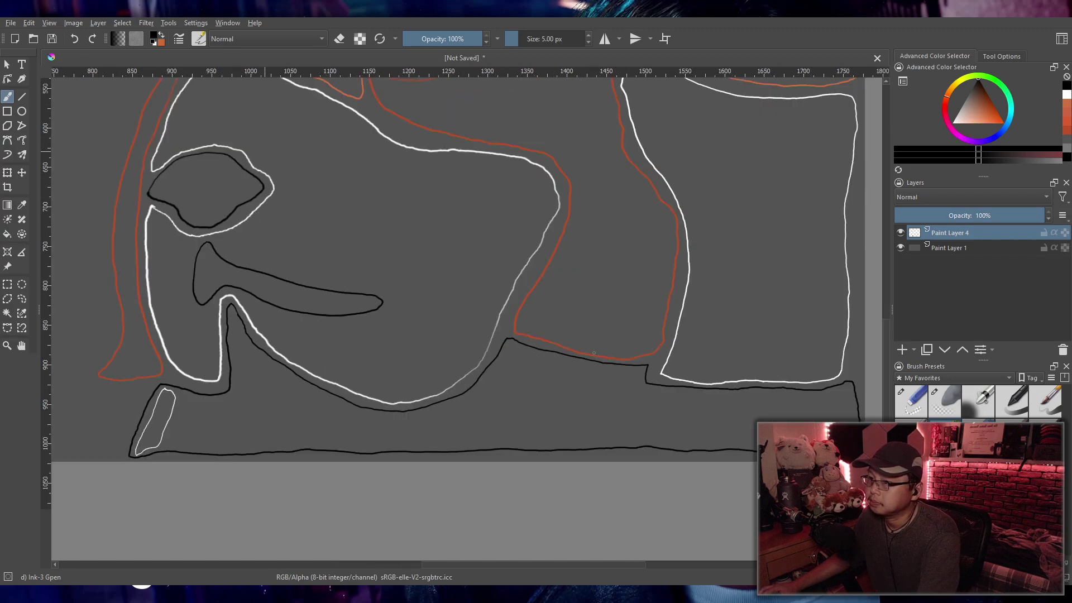
left_click_drag(506, 334, 532, 346)
scroll(542, 335, "down", 1)
scroll(527, 345, "up", 1)
left_click_drag(449, 320, 511, 318)
scroll(510, 318, "down", 1)
scroll(438, 335, "up", 1)
left_click_drag(370, 332, 395, 296)
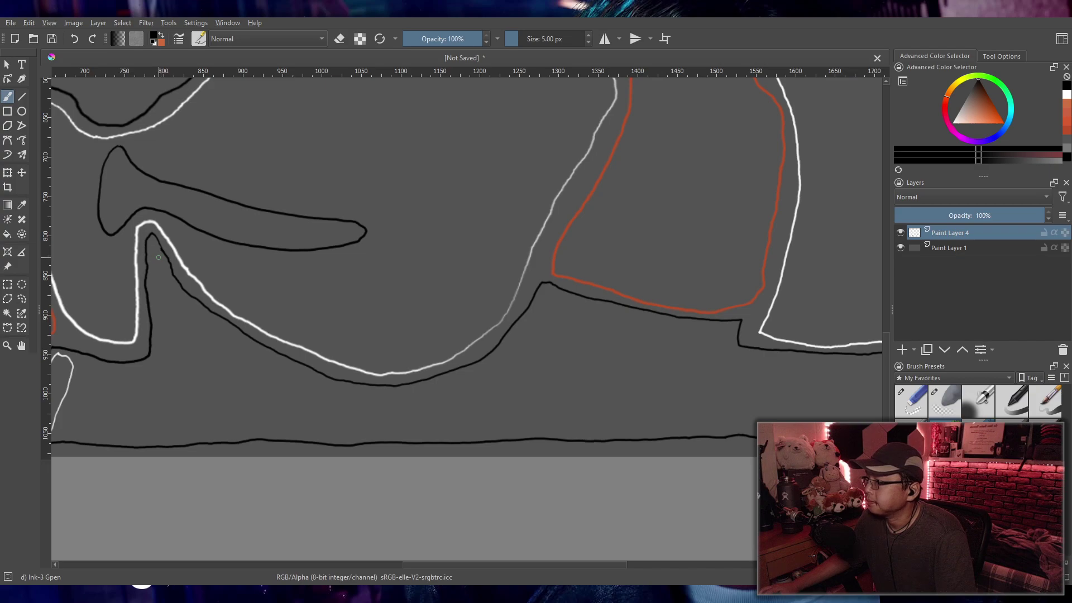
mouse_move(152, 262)
left_mouse_down()
mouse_move(157, 362)
mouse_move(138, 374)
mouse_move(103, 364)
left_mouse_up()
key("ctrl+z")
key("ctrl+z")
mouse_move(100, 365)
left_mouse_down()
mouse_move(154, 358)
mouse_move(158, 299)
left_mouse_up()
mouse_move(159, 262)
left_mouse_down()
mouse_move(181, 305)
mouse_move(237, 347)
mouse_move(341, 388)
mouse_move(424, 393)
mouse_move(502, 357)
mouse_move(455, 399)
mouse_move(384, 405)
mouse_move(311, 391)
mouse_move(178, 317)
mouse_move(161, 371)
mouse_move(122, 385)
mouse_move(87, 377)
left_mouse_up()
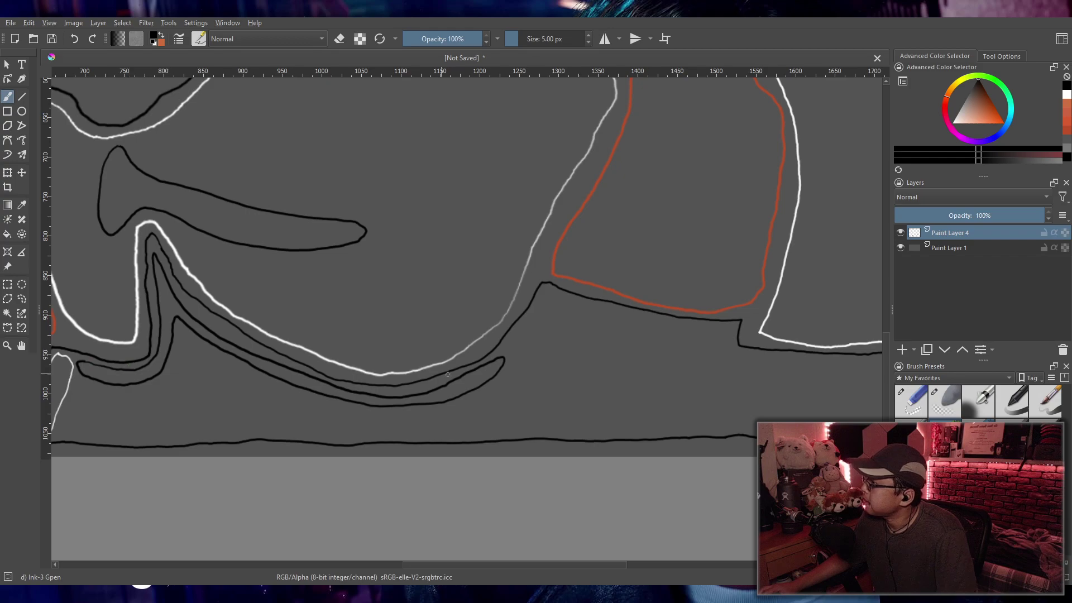
Step: Draw a closed black band about 290 px wide along the base shape's upper edge, below the large orange shape
mouse_move(766, 392)
left_mouse_down()
mouse_move(507, 330)
mouse_move(390, 327)
left_mouse_up()
key("ctrl+plus")
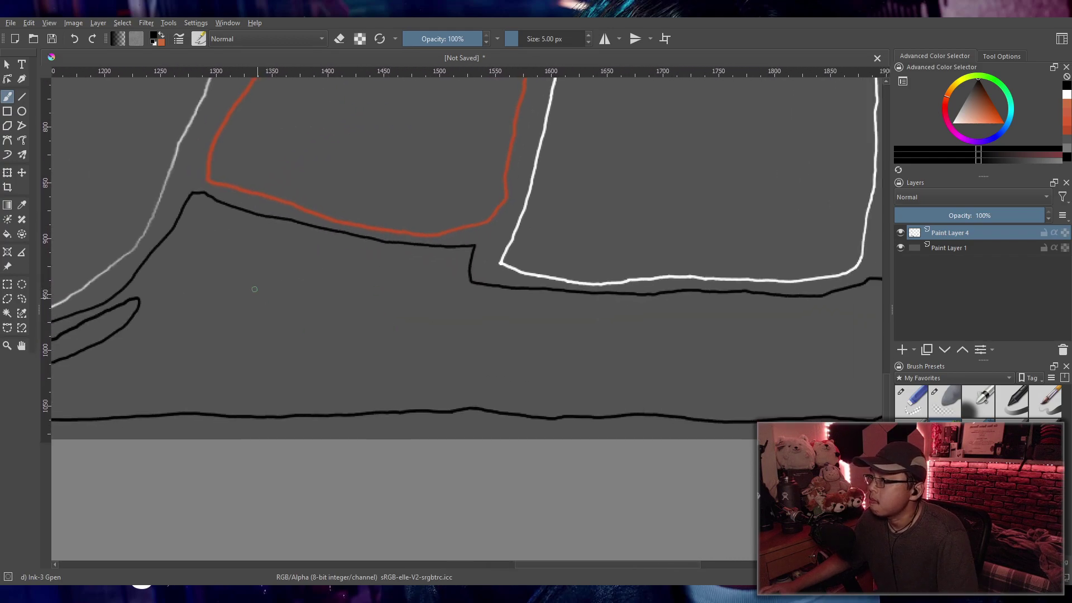
mouse_move(149, 282)
left_mouse_down()
mouse_move(167, 259)
mouse_move(206, 210)
mouse_move(361, 252)
mouse_move(454, 257)
mouse_move(466, 298)
mouse_move(449, 300)
mouse_move(433, 278)
mouse_move(214, 236)
mouse_move(183, 246)
mouse_move(165, 281)
left_mouse_up()
key("ctrl+z")
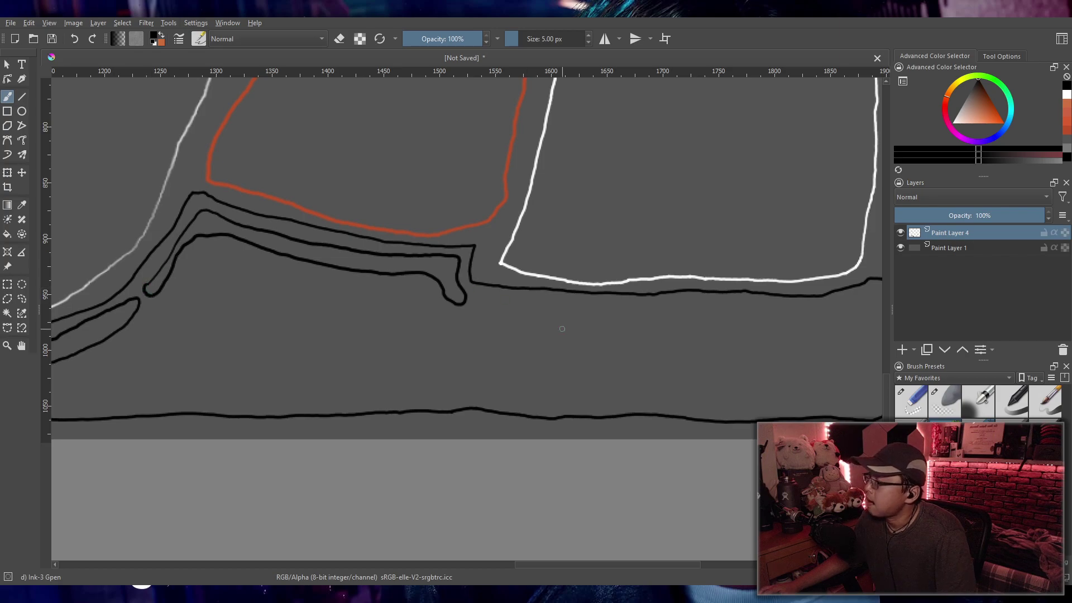
Step: Draw nested closed black contours inside the base shape's right end, the outermost about 375 px wide
left_click_drag(705, 295, 483, 239)
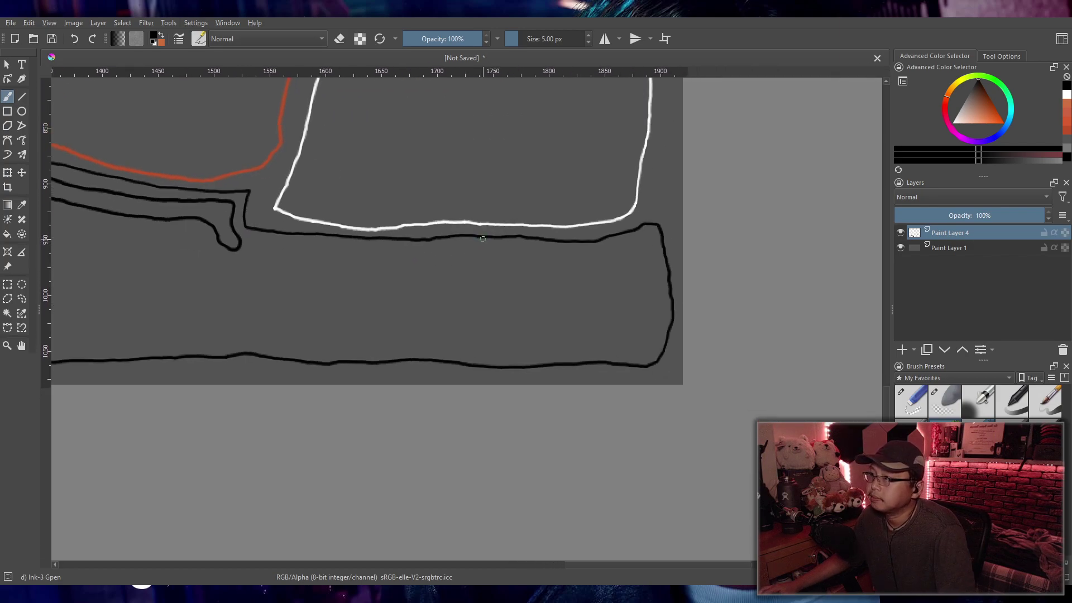
mouse_move(271, 244)
left_mouse_down()
mouse_move(535, 255)
mouse_move(646, 242)
mouse_move(650, 345)
mouse_move(643, 355)
mouse_move(559, 356)
mouse_move(279, 342)
mouse_move(252, 334)
mouse_move(240, 310)
mouse_move(263, 241)
left_mouse_up()
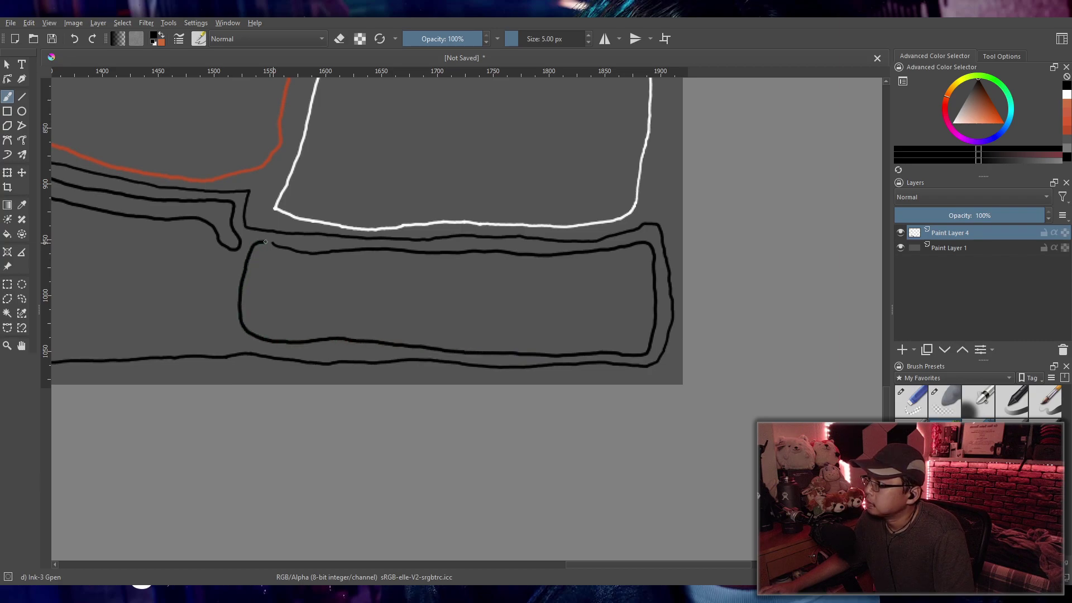
mouse_move(636, 252)
left_mouse_down()
mouse_move(508, 267)
mouse_move(263, 257)
mouse_move(250, 307)
mouse_move(270, 333)
mouse_move(334, 324)
mouse_move(617, 343)
mouse_move(634, 336)
mouse_move(650, 282)
mouse_move(601, 266)
mouse_move(543, 279)
mouse_move(281, 273)
mouse_move(259, 284)
mouse_move(271, 323)
mouse_move(329, 314)
mouse_move(462, 327)
mouse_move(613, 319)
mouse_move(633, 300)
mouse_move(637, 268)
mouse_move(551, 289)
mouse_move(290, 285)
mouse_move(274, 295)
mouse_move(281, 309)
mouse_move(507, 314)
mouse_move(595, 304)
mouse_move(628, 277)
left_mouse_up()
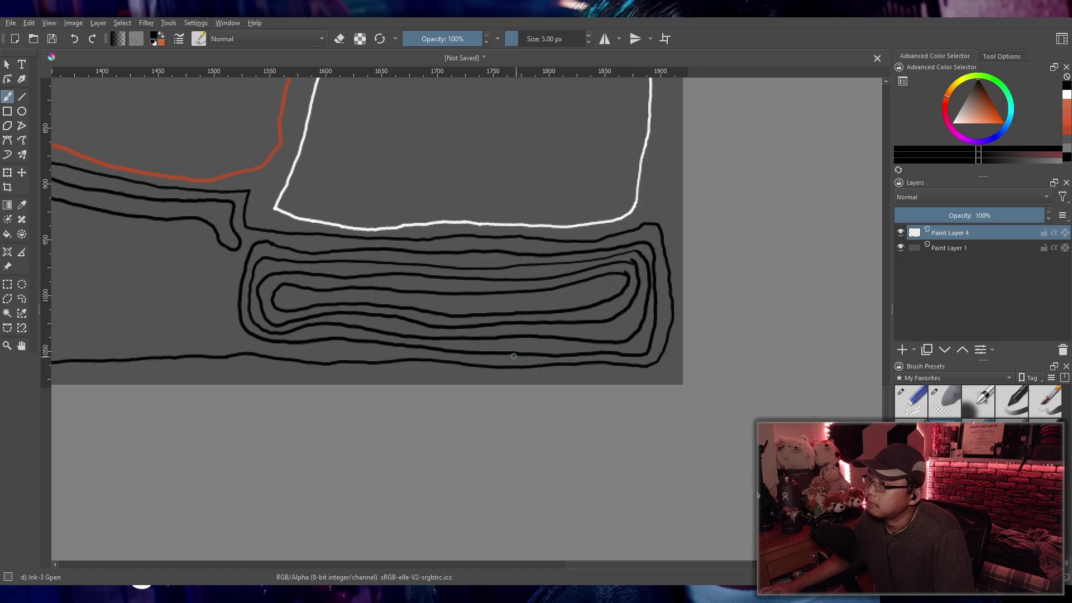
Step: Draw a second closed black band about 280 px wide directly beneath the band that runs below the large orange shape
scroll(455, 313, "down", 4)
left_click_drag(346, 293, 532, 336)
scroll(532, 337, "up", 3)
scroll(531, 337, "up", 2)
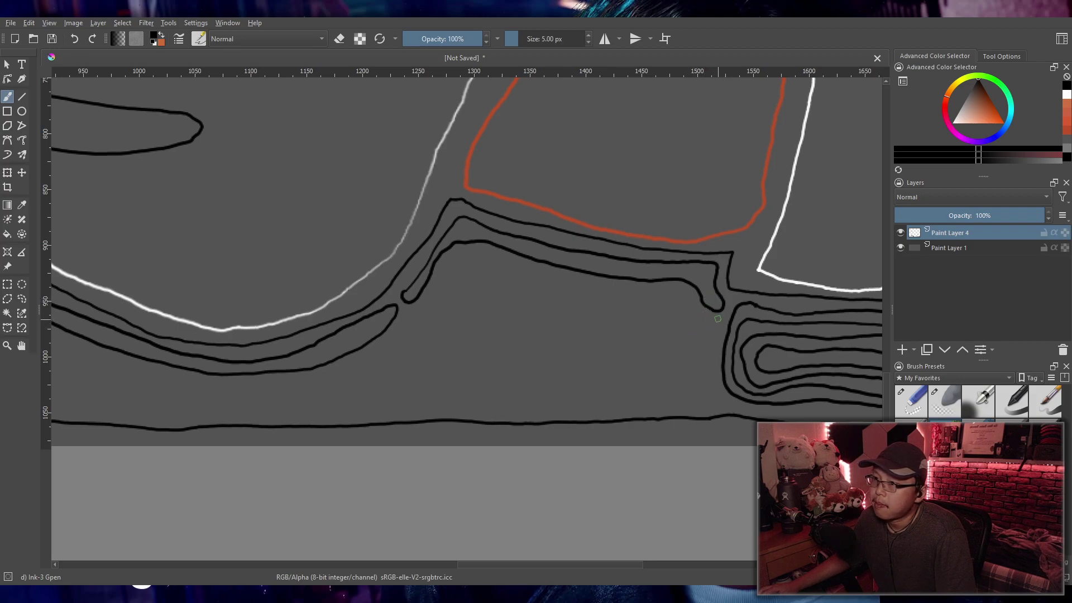
mouse_move(685, 296)
left_mouse_down()
mouse_move(476, 254)
mouse_move(451, 260)
mouse_move(404, 316)
mouse_move(428, 323)
mouse_move(468, 282)
mouse_move(494, 278)
mouse_move(664, 303)
mouse_move(711, 334)
left_mouse_up()
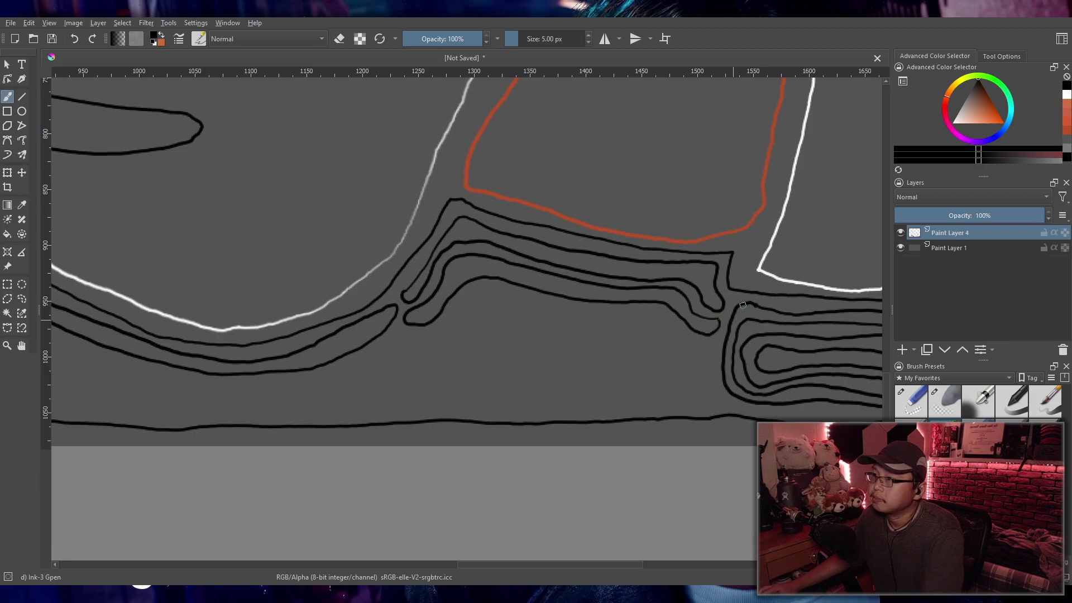
Step: Examine the black bands across the base shape and the large white outline near the canvas's right edge
scroll(733, 297, "down", 4)
scroll(574, 291, "up", 4)
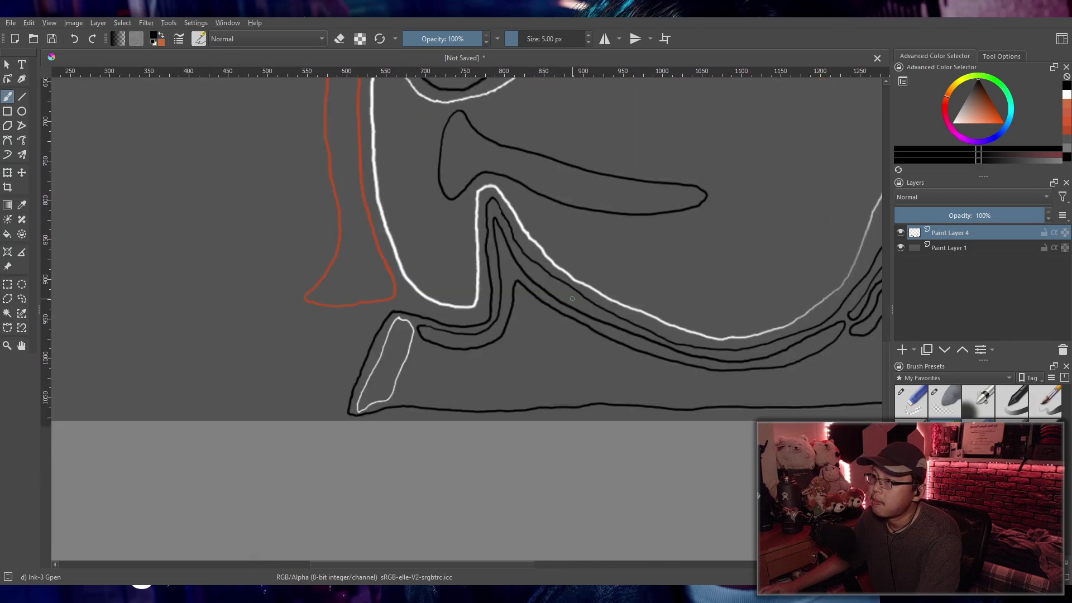
left_click_drag(601, 313, 438, 260)
key("minus")
key("minus")
key("minus")
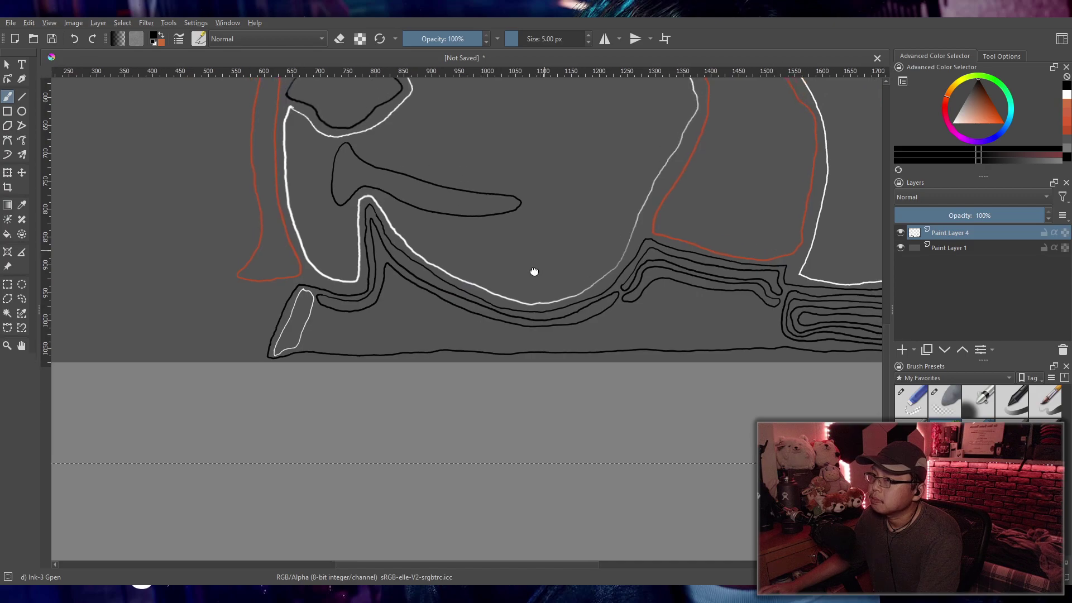
key("plus")
key("plus")
key("plus")
key("plus")
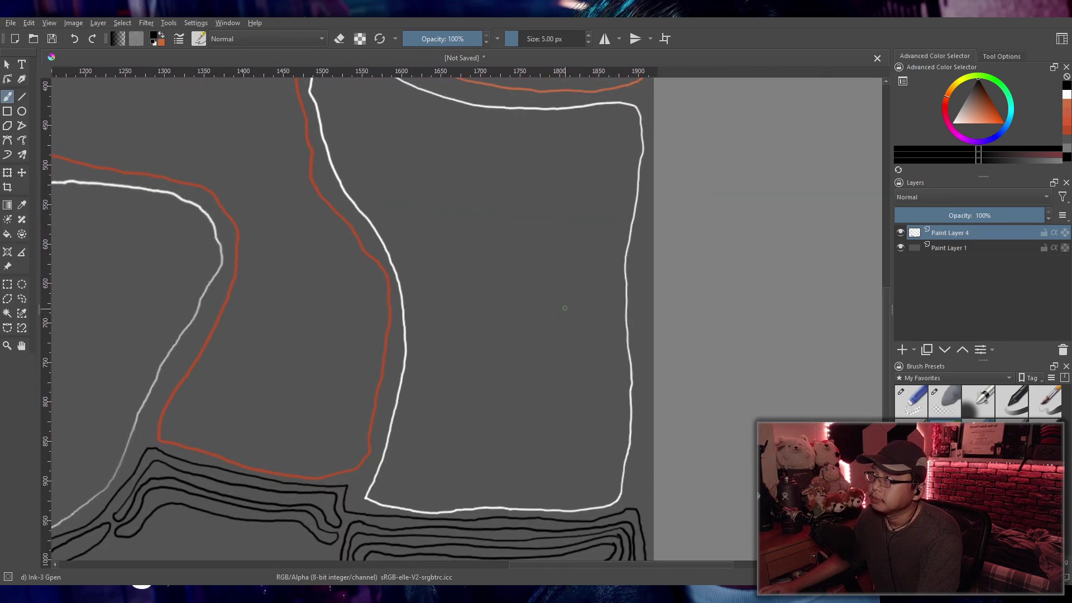
Step: Draw a closed, narrow black strip about 140 px wide and 530 px tall along the inner left edge of the large white outline
left_click_drag(539, 290, 529, 318)
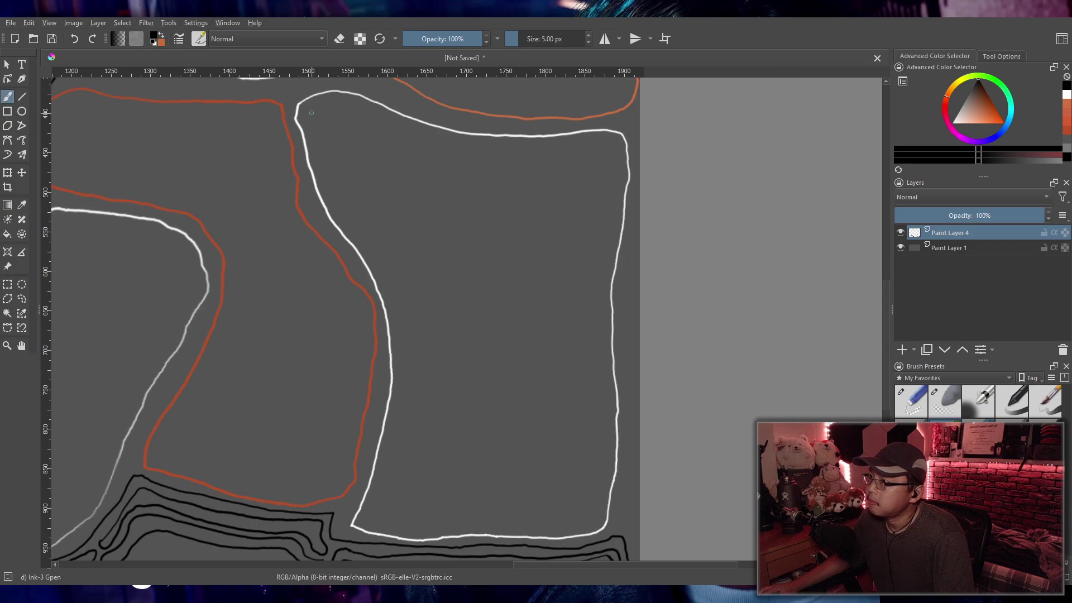
mouse_move(313, 107)
left_mouse_down()
mouse_move(310, 133)
mouse_move(336, 200)
mouse_move(402, 326)
mouse_move(392, 446)
mouse_move(363, 518)
mouse_move(374, 526)
mouse_move(407, 460)
left_mouse_up()
key("ctrl+z")
key("ctrl+z")
mouse_move(310, 121)
left_mouse_down()
mouse_move(339, 212)
mouse_move(377, 254)
mouse_move(399, 320)
mouse_move(402, 385)
mouse_move(372, 523)
mouse_move(401, 473)
mouse_move(414, 293)
mouse_move(392, 242)
mouse_move(347, 191)
mouse_move(314, 108)
left_mouse_up()
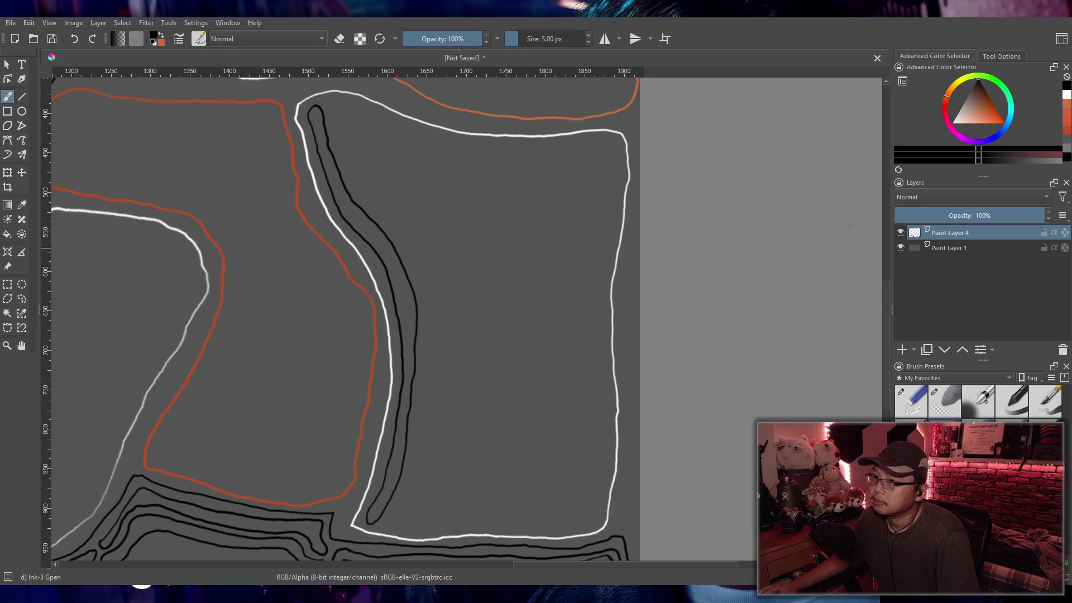
Step: Draw a closed dark grey L-shaped strip about 195 px wide and 510 px tall beside the black strip within the white outline
left_click(1041, 161)
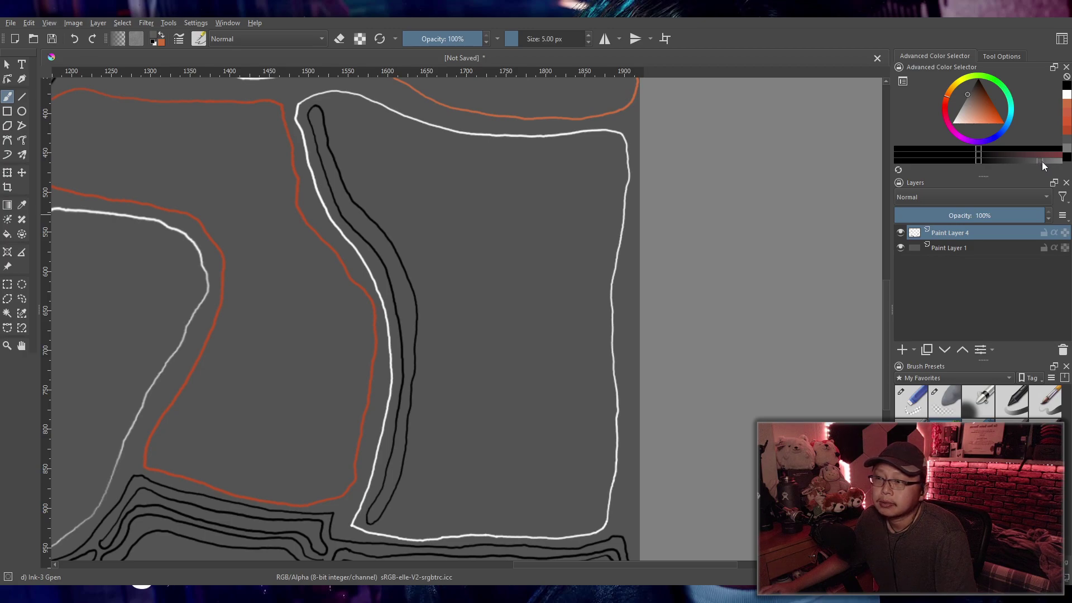
left_click(1040, 162)
left_click(1041, 161)
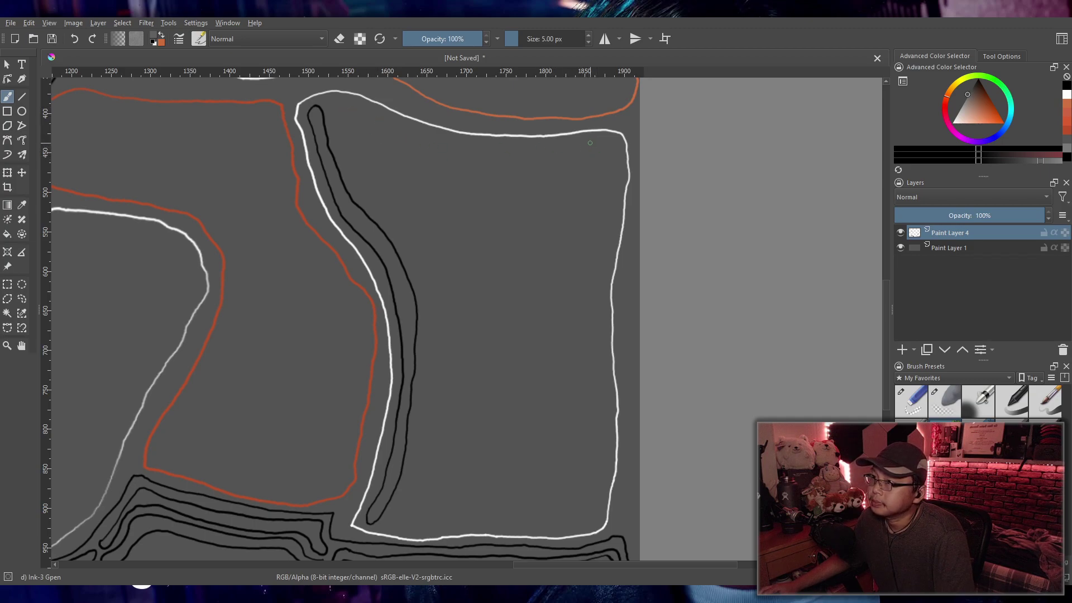
left_click(1013, 162)
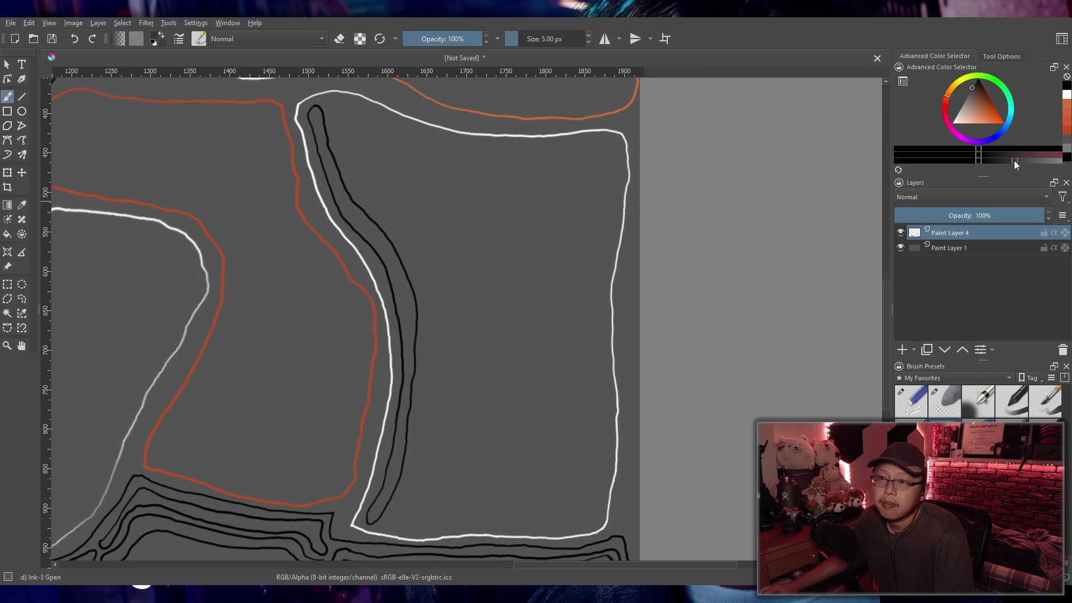
left_click(1011, 161)
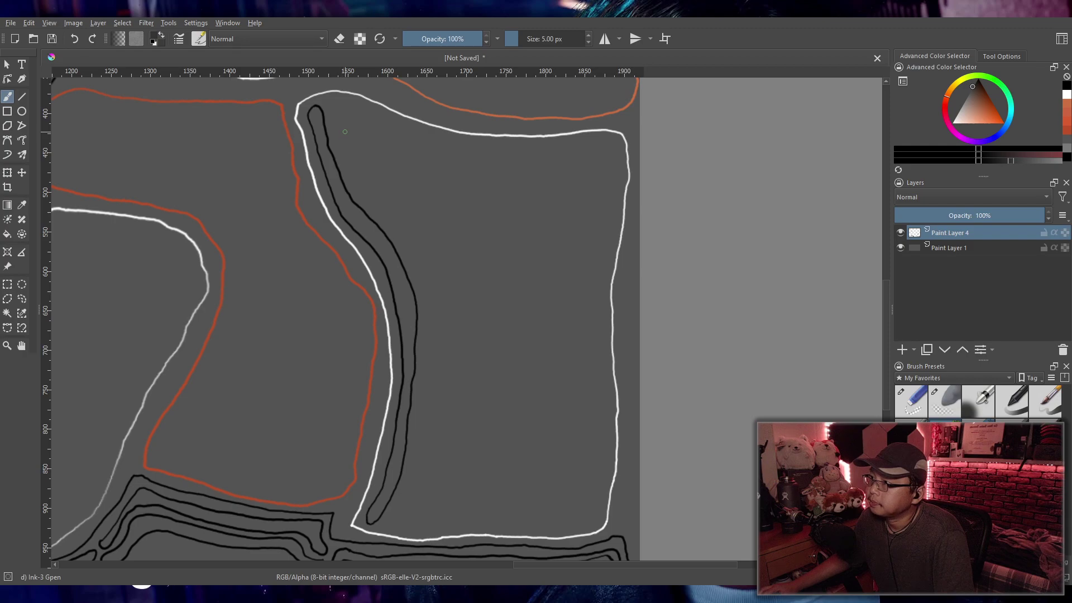
mouse_move(340, 130)
left_mouse_down()
mouse_move(354, 185)
mouse_move(416, 267)
mouse_move(423, 400)
left_mouse_up()
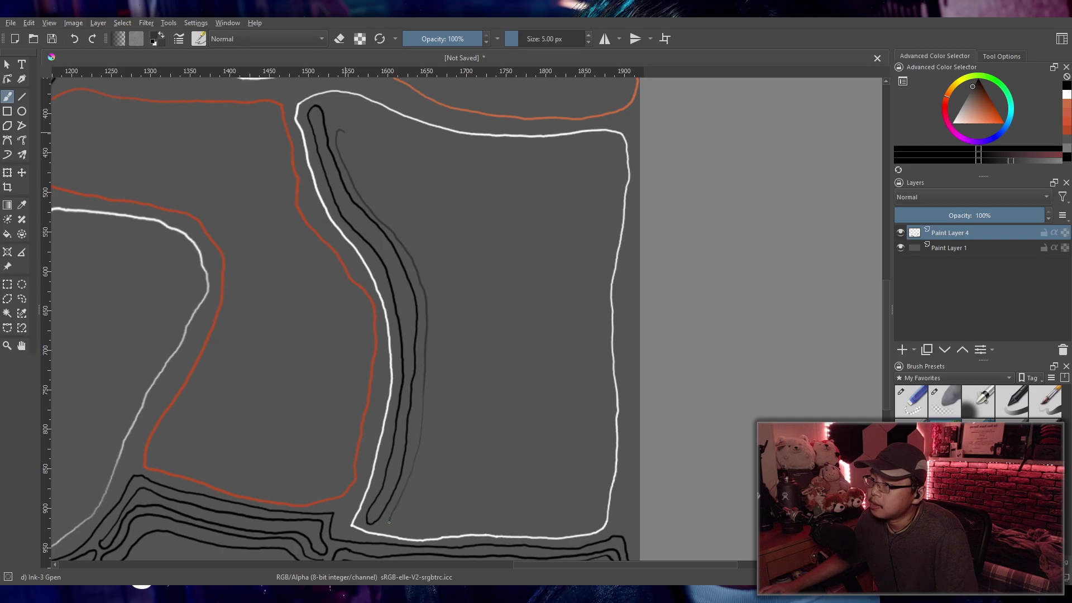
mouse_move(397, 527)
left_mouse_down()
mouse_move(484, 525)
mouse_move(435, 503)
mouse_move(443, 308)
mouse_move(422, 248)
mouse_move(347, 141)
left_mouse_up()
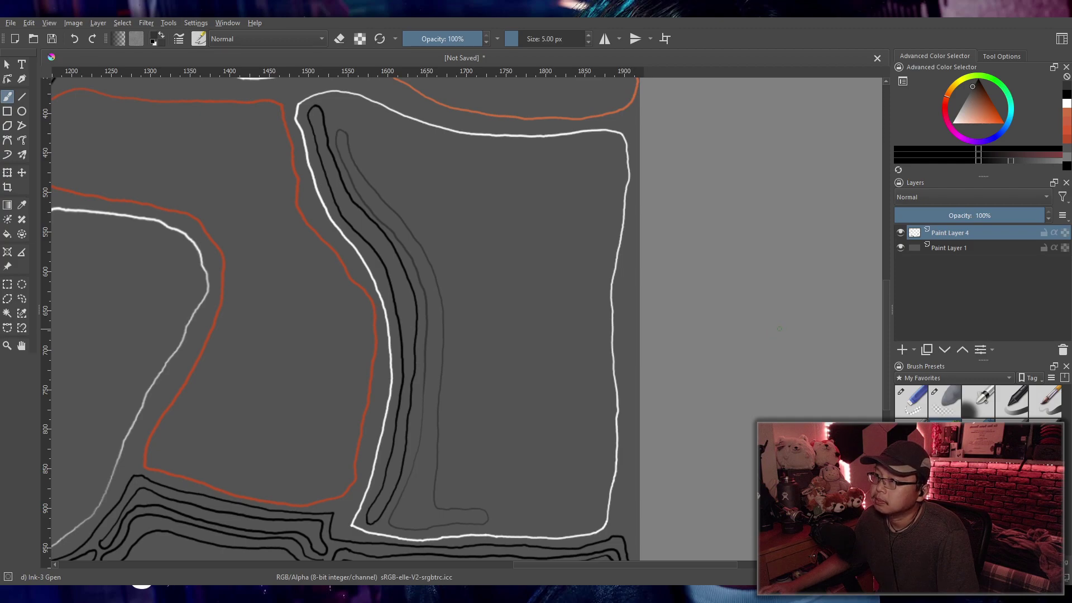
Step: Draw a closed lighter grey strip about 360 px wide and 530 px tall along the white outline's inner top and right edges
left_click(1047, 161)
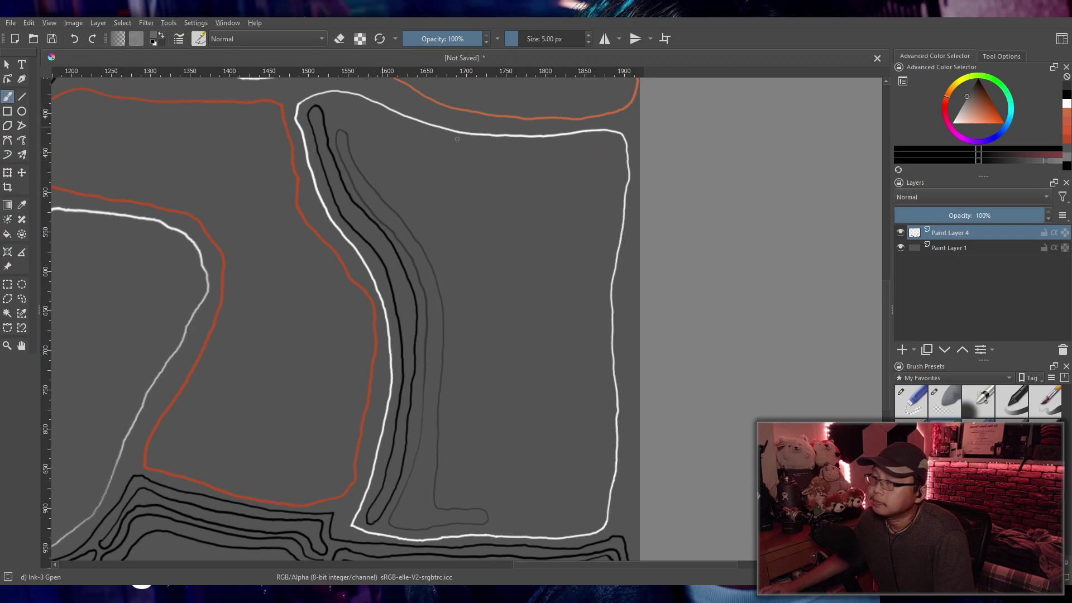
left_click(1058, 160)
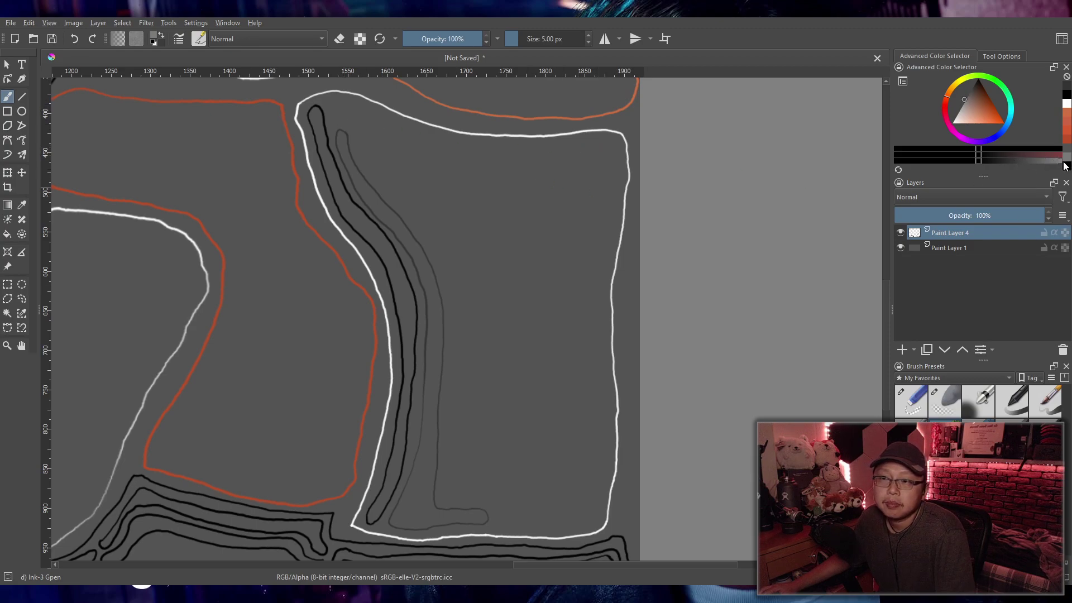
mouse_move(607, 142)
left_mouse_down()
mouse_move(519, 147)
mouse_move(355, 109)
mouse_move(338, 117)
mouse_move(441, 155)
mouse_move(593, 168)
mouse_move(601, 238)
mouse_move(580, 492)
mouse_move(577, 506)
mouse_move(524, 513)
mouse_move(523, 524)
mouse_move(566, 526)
mouse_move(601, 503)
left_mouse_up()
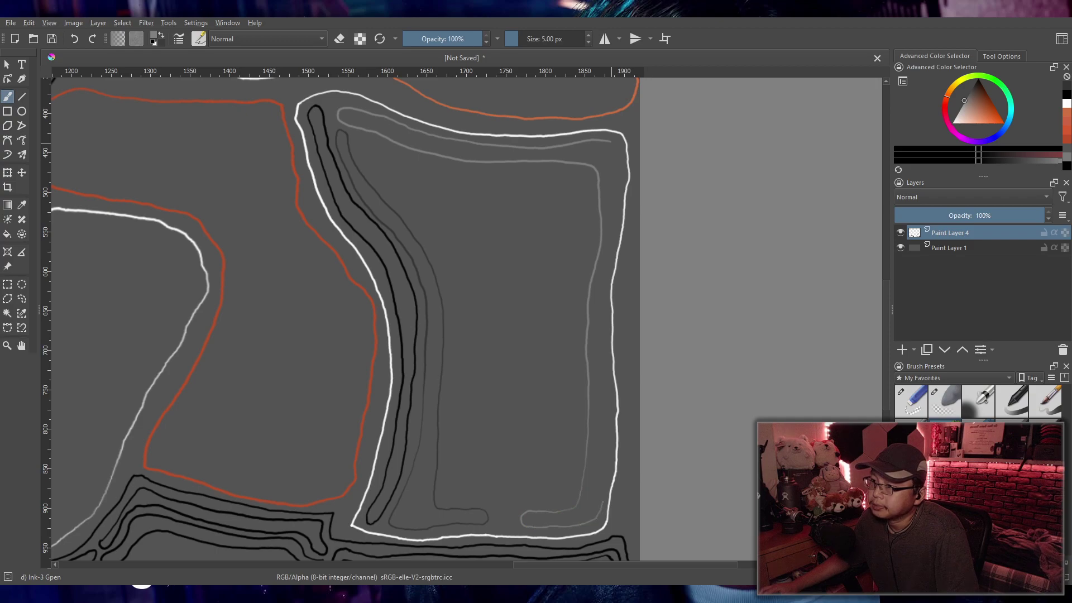
mouse_move(608, 439)
left_mouse_down()
mouse_move(604, 314)
mouse_move(618, 205)
mouse_move(610, 145)
left_mouse_up()
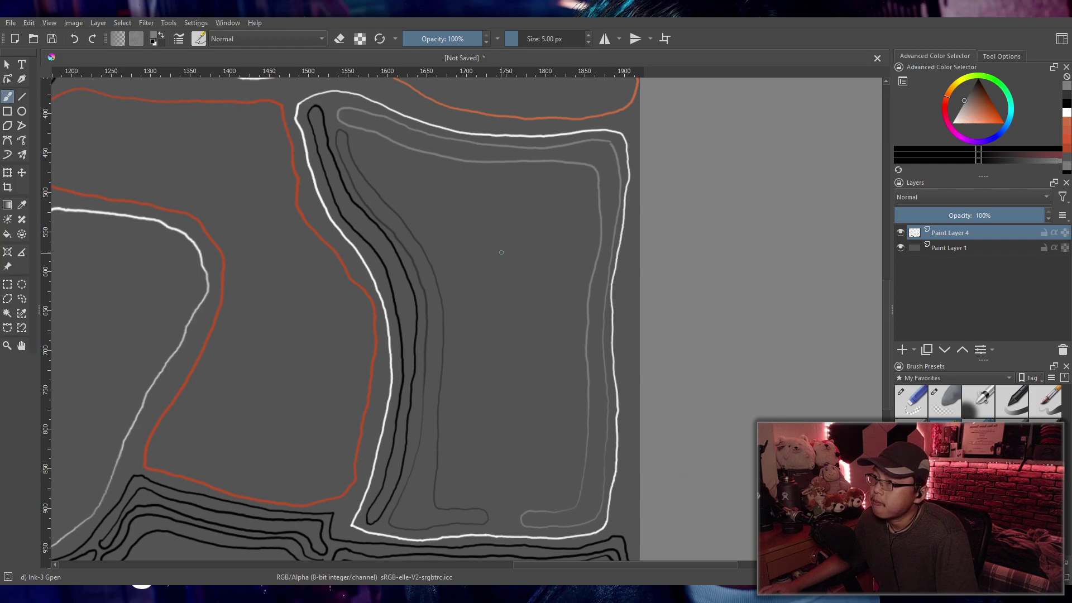
Step: Draw a closed mid-grey strip about 290 px wide and 450 px tall inside the lighter grey strip of the large white outline
left_click(1033, 162)
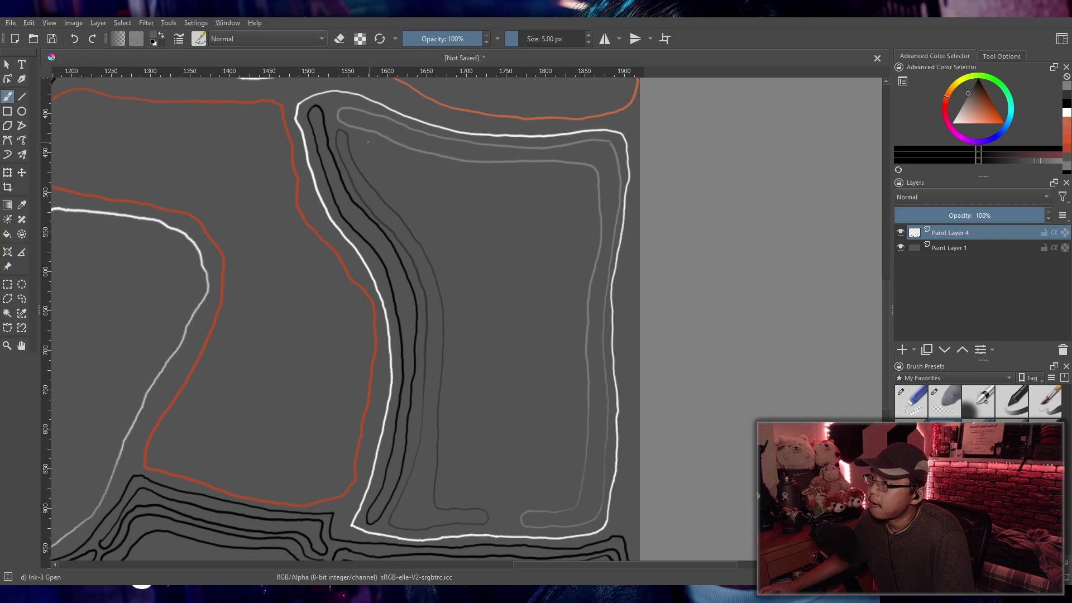
left_click_drag(376, 157, 386, 160)
key("ctrl+z")
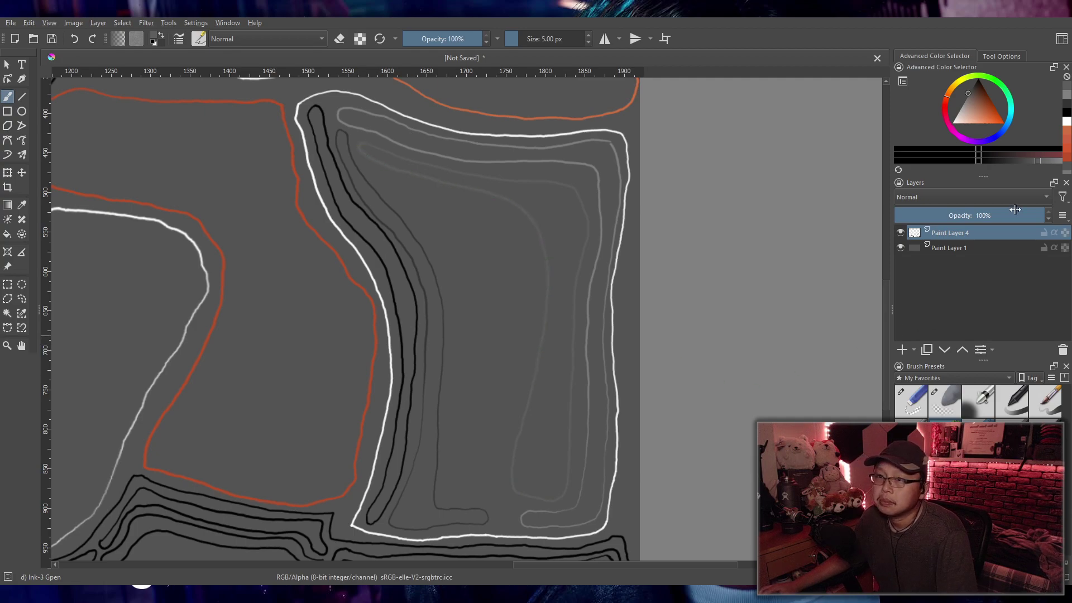
Step: Draw nested dark grey contours at the centre of the large white outline, the outermost about 205 px wide and 445 px tall
left_click(1014, 162)
mouse_move(371, 167)
left_mouse_down()
mouse_move(441, 276)
mouse_move(451, 483)
mouse_move(500, 516)
mouse_move(504, 433)
mouse_move(536, 308)
mouse_move(532, 264)
mouse_move(481, 202)
mouse_move(373, 167)
left_mouse_up()
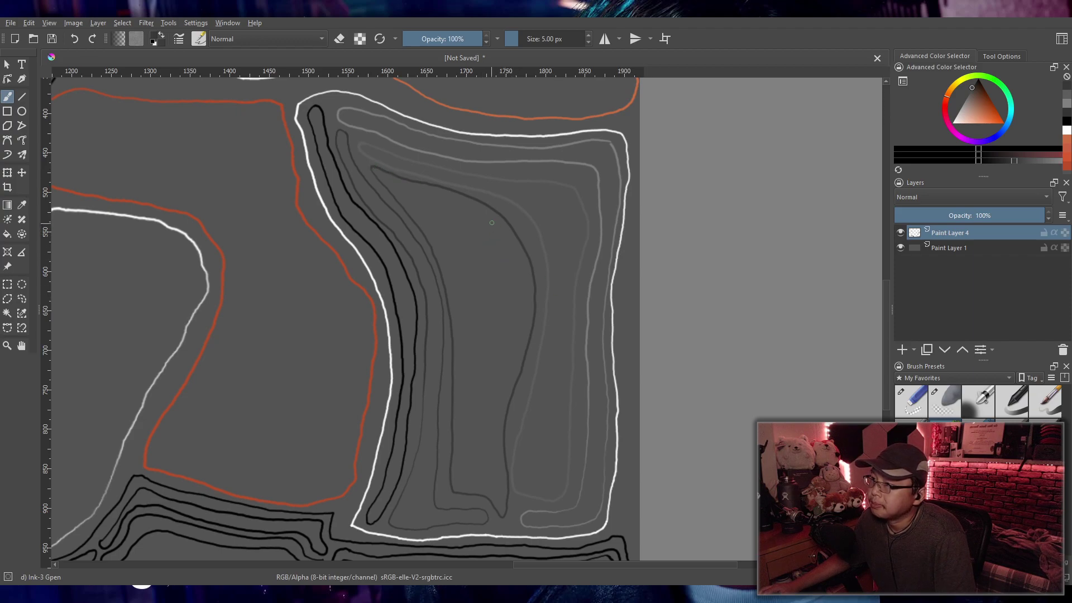
mouse_move(494, 222)
left_mouse_down()
mouse_move(394, 182)
mouse_move(451, 263)
mouse_move(468, 470)
mouse_move(497, 492)
mouse_move(489, 424)
mouse_move(521, 297)
mouse_move(516, 256)
mouse_move(426, 196)
mouse_move(468, 268)
mouse_move(480, 445)
mouse_move(507, 294)
mouse_move(496, 255)
mouse_move(451, 212)
left_mouse_up()
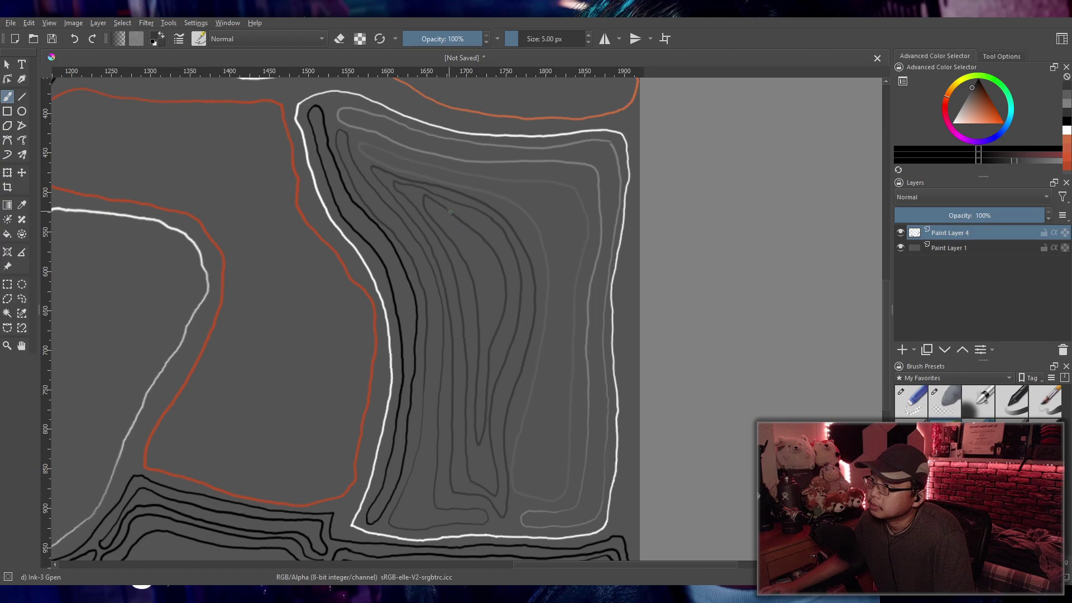
Step: Draw a closed dark grey contour about 545 px wide and 120 px tall beneath the black bands in the base shape's left section
scroll(507, 161, "down", 4)
mouse_move(534, 167)
left_mouse_down()
mouse_move(631, 259)
mouse_move(656, 243)
mouse_move(666, 261)
left_mouse_up()
scroll(609, 238, "up", 1)
scroll(608, 237, "up", 3)
scroll(632, 258, "up", 1)
scroll(651, 244, "down", 1)
scroll(613, 278, "up", 1)
left_click_drag(611, 283, 712, 186)
left_click_drag(651, 270, 577, 247)
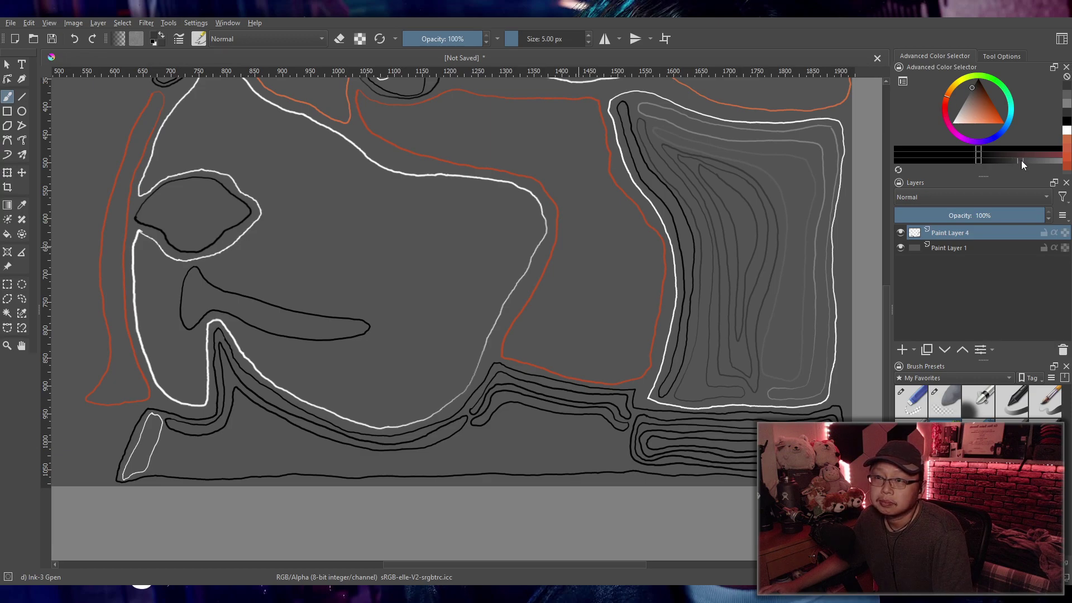
left_click(1065, 119)
left_click(1066, 116)
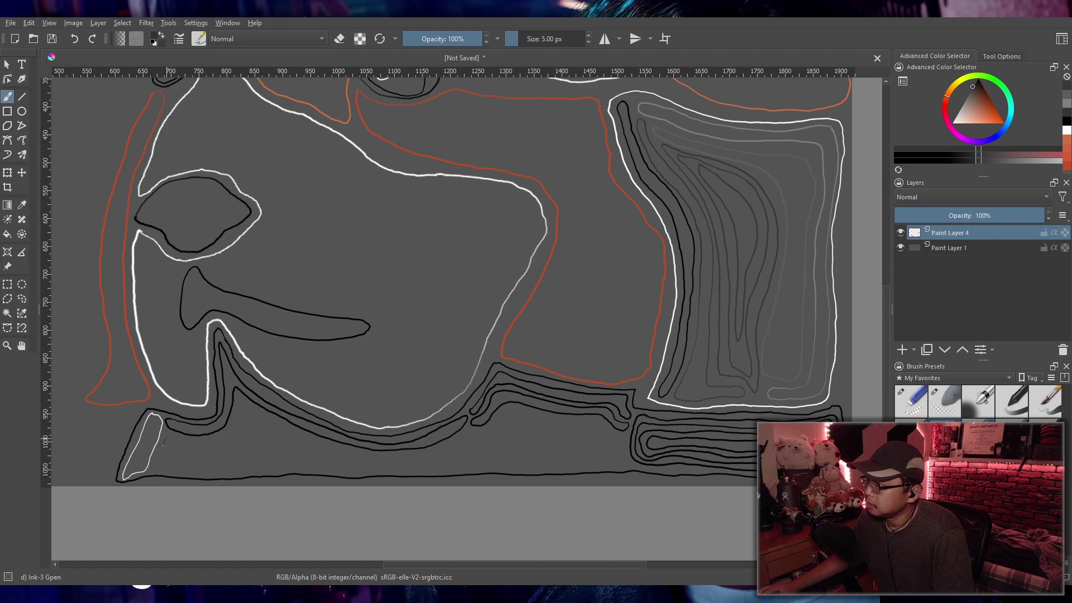
left_click_drag(209, 469, 603, 463)
mouse_move(601, 423)
left_mouse_down()
mouse_move(505, 415)
mouse_move(428, 451)
mouse_move(373, 456)
mouse_move(309, 443)
mouse_move(245, 406)
left_mouse_up()
key("ctrl+z")
mouse_move(187, 469)
left_mouse_down()
mouse_move(431, 470)
mouse_move(458, 451)
mouse_move(400, 459)
mouse_move(330, 447)
mouse_move(246, 406)
mouse_move(231, 431)
mouse_move(166, 443)
left_mouse_up()
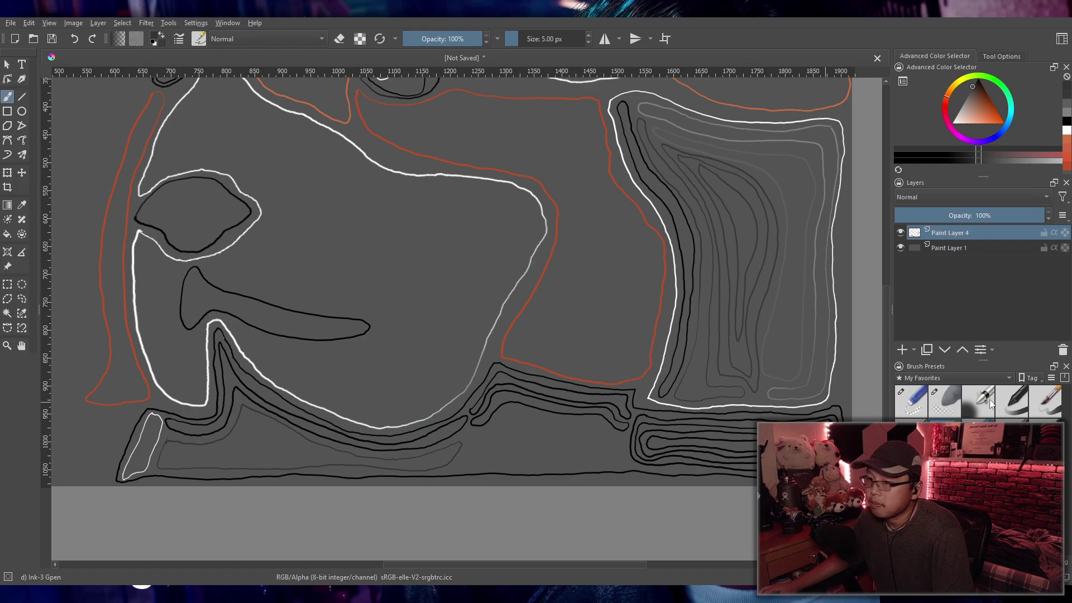
Step: Erase the stray line end at the new dark grey contour's upper left corner using Eraser Soft at 11.23 px
left_click(945, 401)
scroll(605, 397, "up", 2)
scroll(606, 397, "up", 1)
left_click_drag(606, 397, 1061, 358)
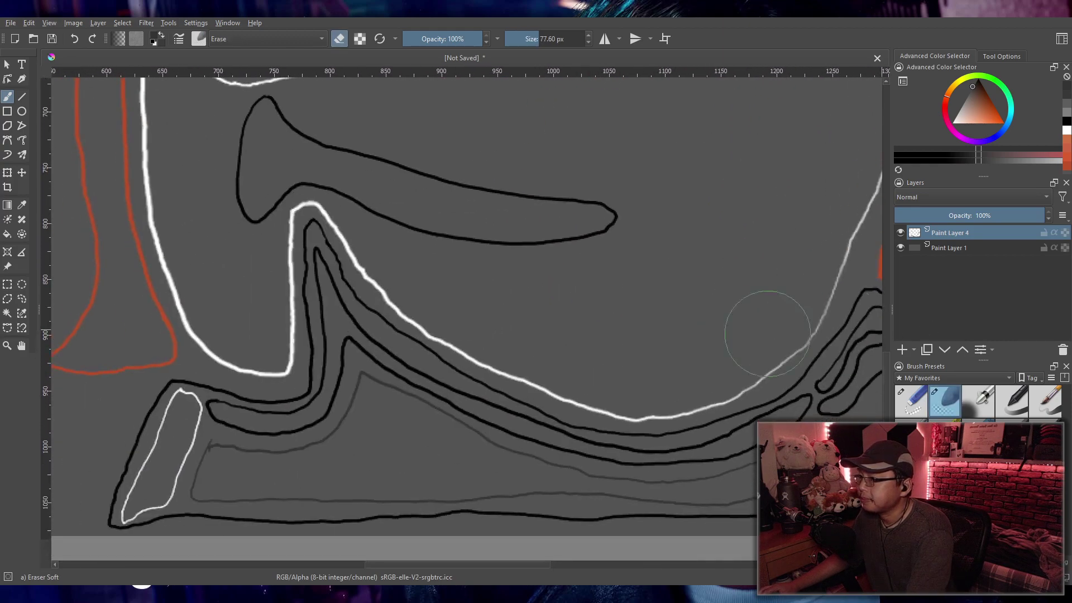
scroll(381, 328, "up", 2)
scroll(380, 344, "down", 1)
left_click_drag(381, 343, 618, 254)
scroll(618, 254, "up", 2)
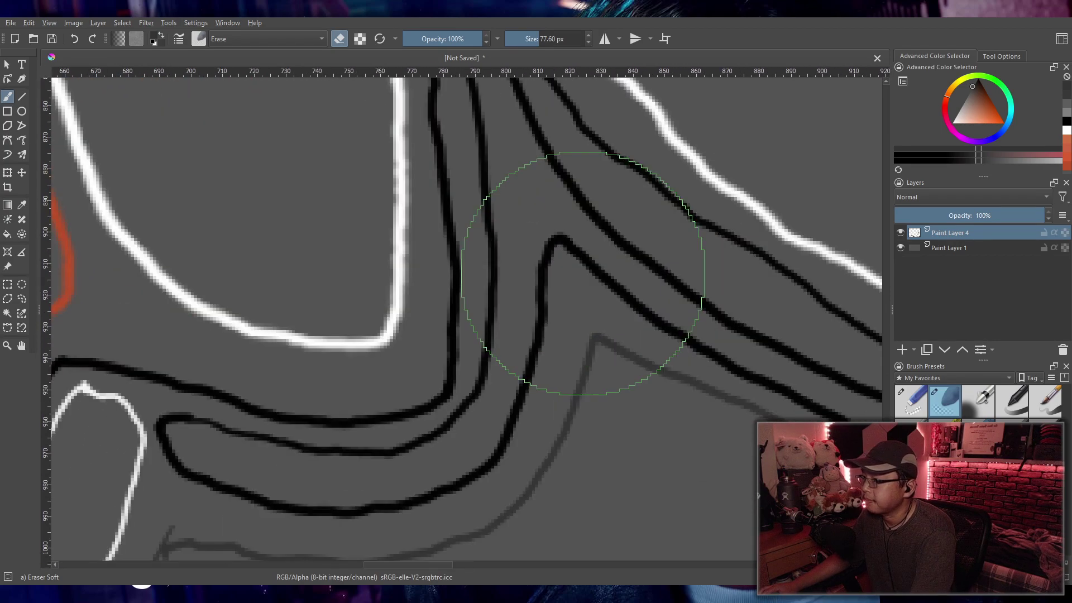
key("[")
key("[")
key("[")
key("[")
key("[")
key("[")
key("[")
key("[")
key("[")
key("[")
key("[")
key("[")
key("[")
key("[")
key("[")
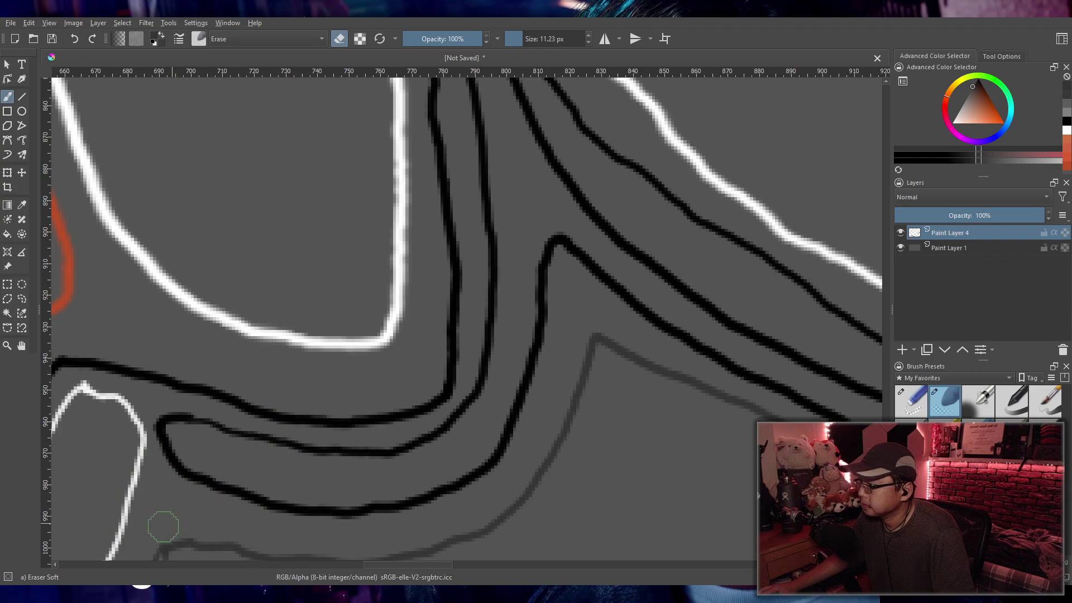
scroll(174, 507, "down", 3)
scroll(277, 448, "up", 2)
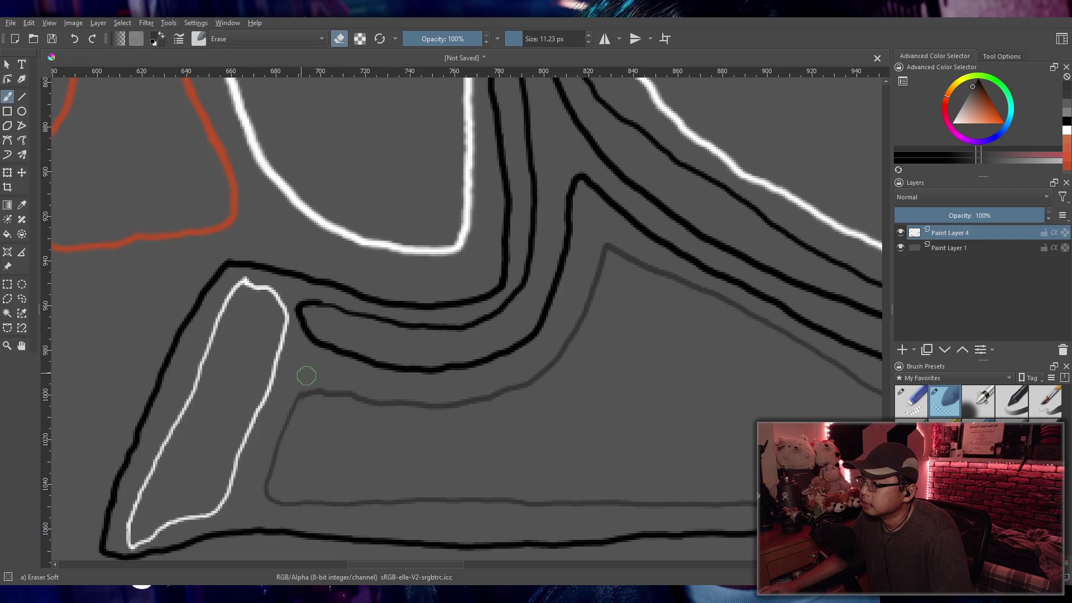
scroll(361, 333, "down", 2)
left_click_drag(500, 364, 390, 361)
scroll(421, 383, "up", 1)
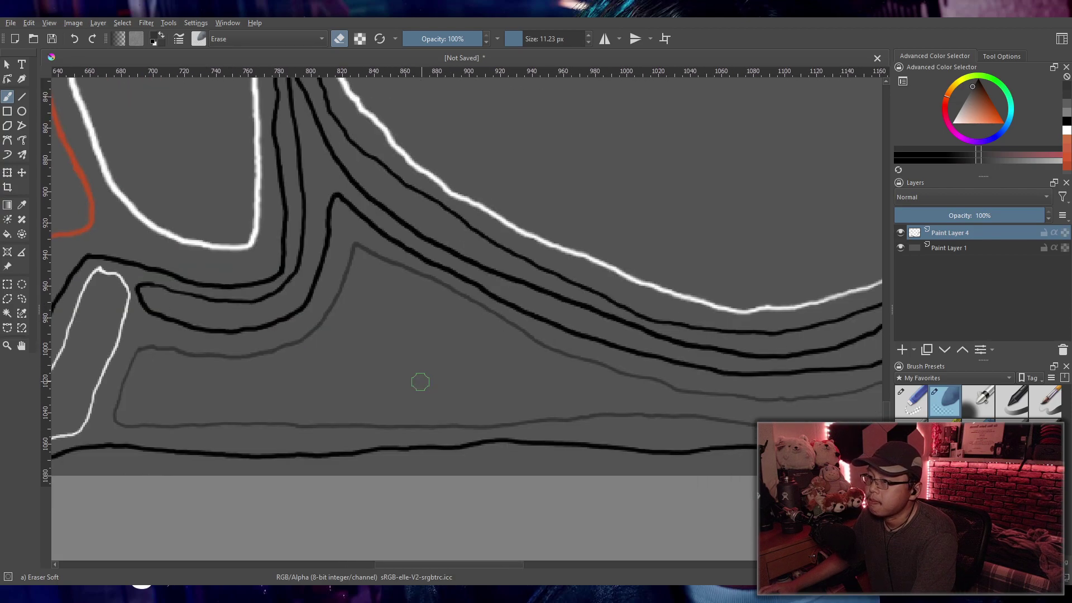
scroll(416, 390, "down", 1)
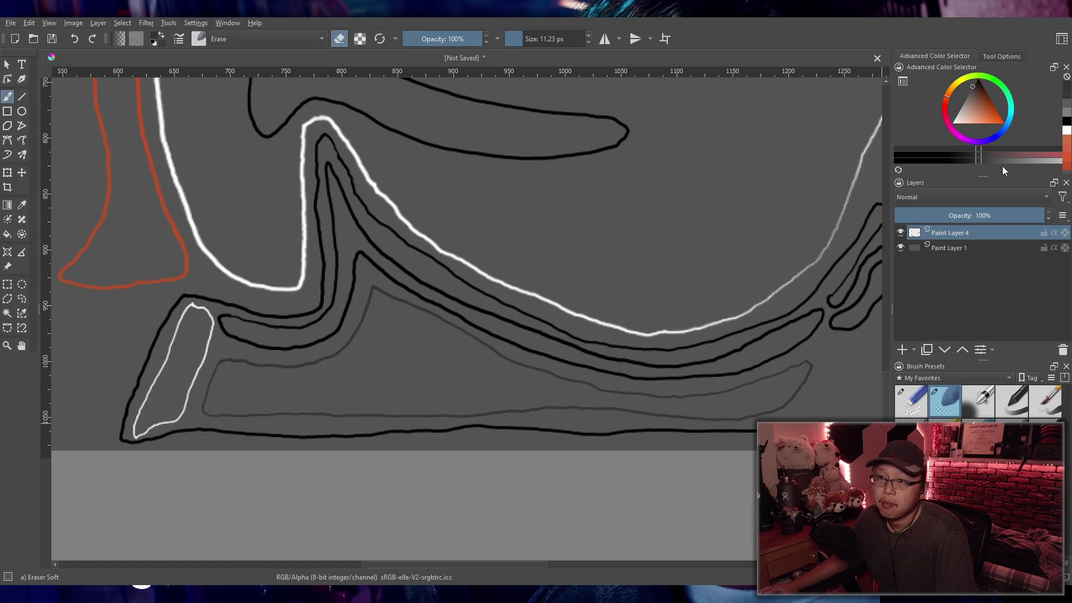
Step: Draw two nested dark grey contours with the Ink-3 Gpen brush inside the base's left dark grey contour
key("slash")
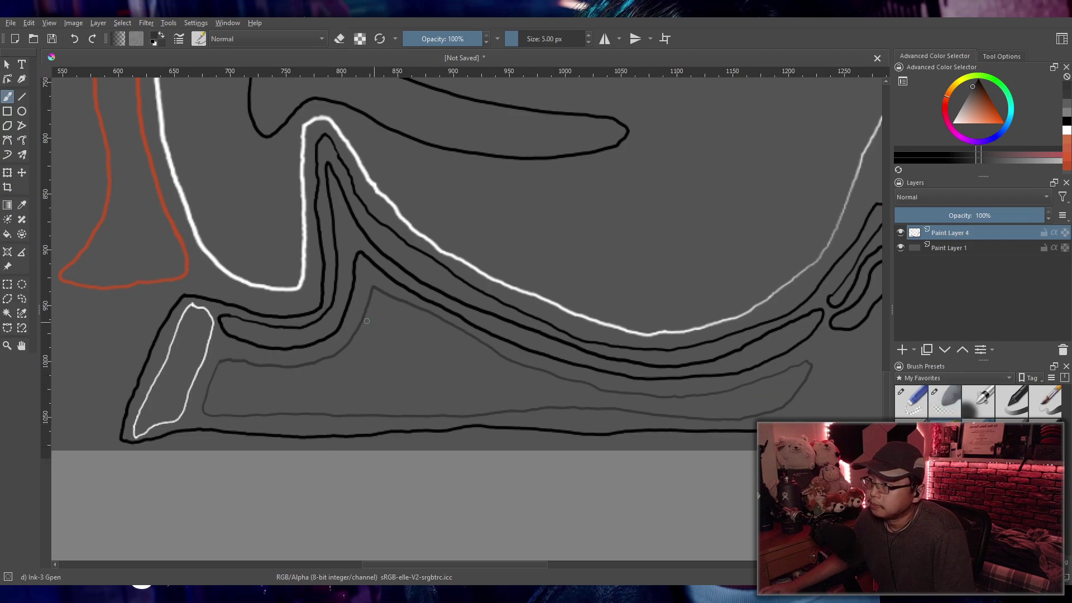
mouse_move(382, 307)
left_mouse_down()
mouse_move(349, 369)
mouse_move(242, 375)
mouse_move(221, 394)
mouse_move(260, 406)
mouse_move(563, 392)
mouse_move(382, 305)
mouse_move(372, 356)
mouse_move(337, 384)
mouse_move(241, 392)
mouse_move(324, 399)
mouse_move(511, 380)
mouse_move(394, 326)
left_mouse_up()
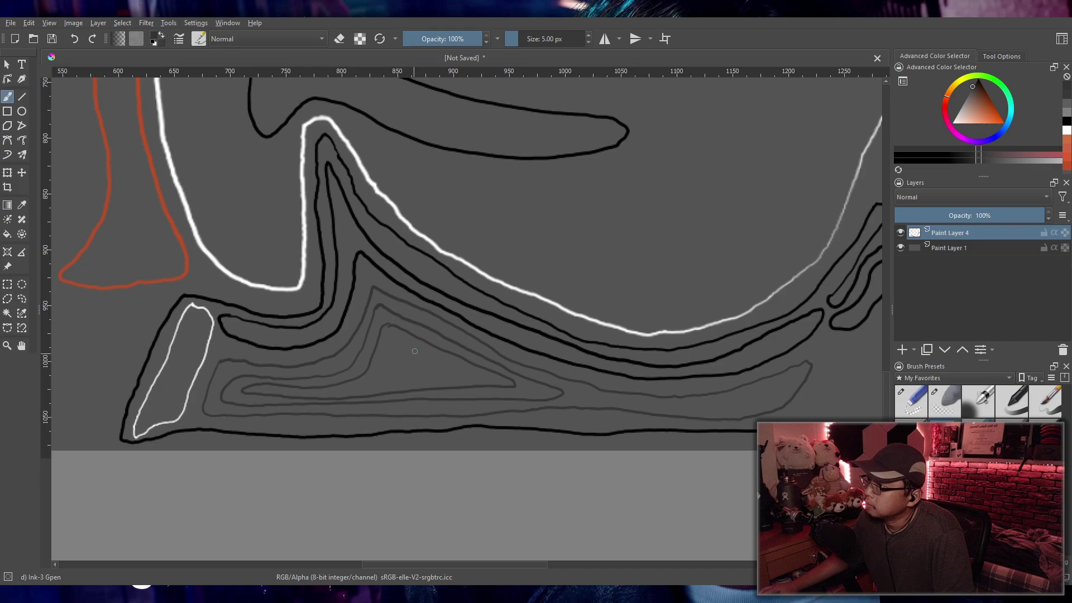
left_click_drag(484, 378, 396, 338)
mouse_move(378, 376)
left_mouse_down()
mouse_move(417, 384)
mouse_move(448, 370)
mouse_move(407, 352)
left_mouse_up()
key("ctrl+z")
key("ctrl+z")
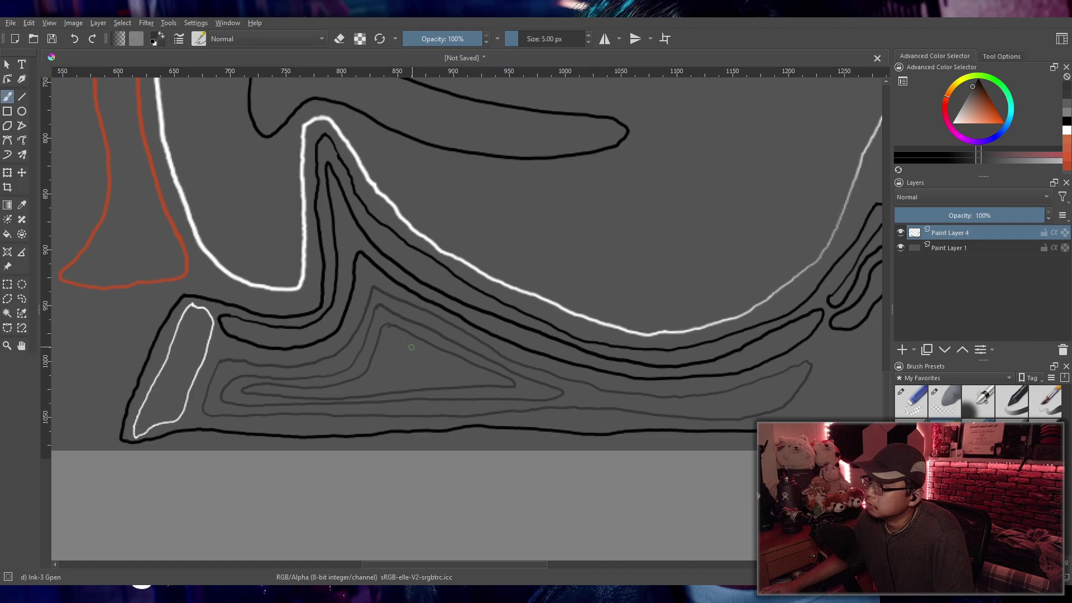
left_click_drag(476, 377, 389, 340)
key("ctrl+z")
Step: Draw two smaller nested triangles inside the left dark grey contours and erase the stray line end at the third contour's peak
mouse_move(487, 376)
left_mouse_down()
mouse_move(406, 344)
mouse_move(389, 344)
mouse_move(367, 379)
mouse_move(457, 377)
left_mouse_up()
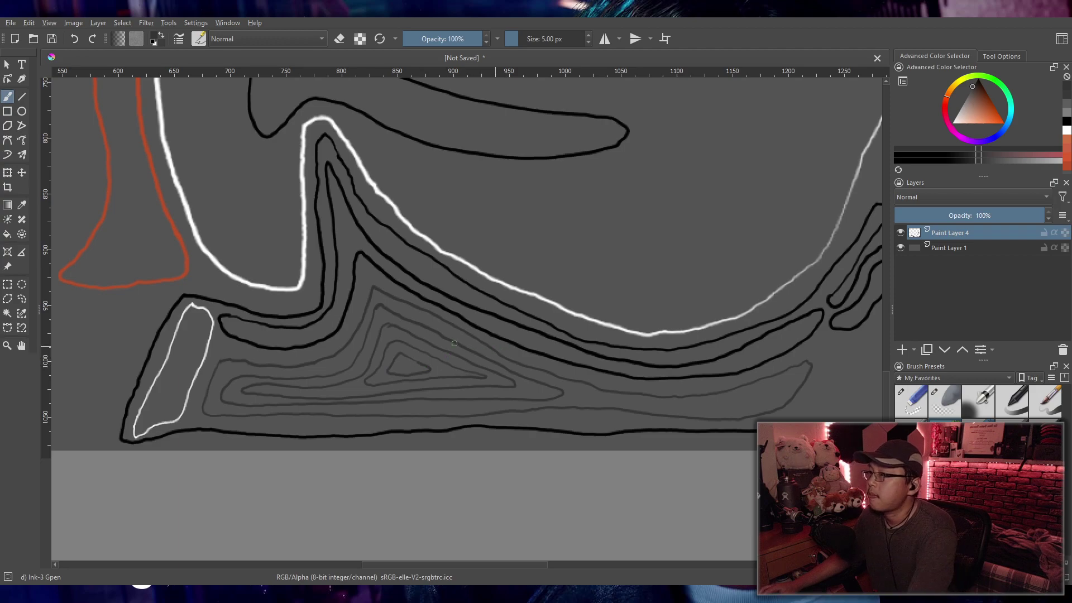
scroll(335, 339, "up", 2)
scroll(418, 341, "down", 2)
scroll(433, 338, "up", 2)
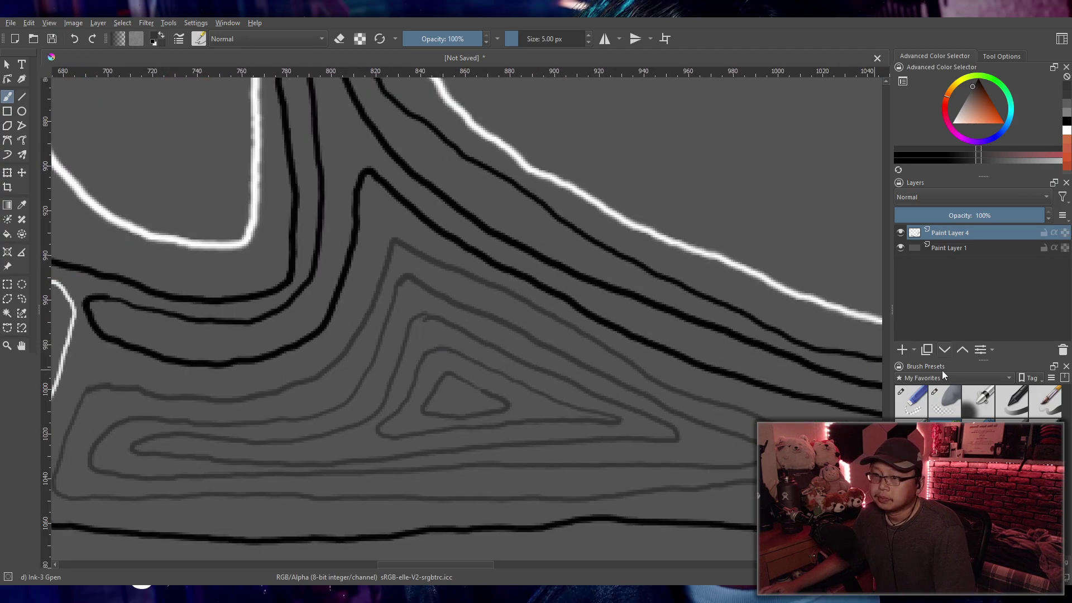
key("e")
left_click_drag(394, 290, 379, 290, "shift")
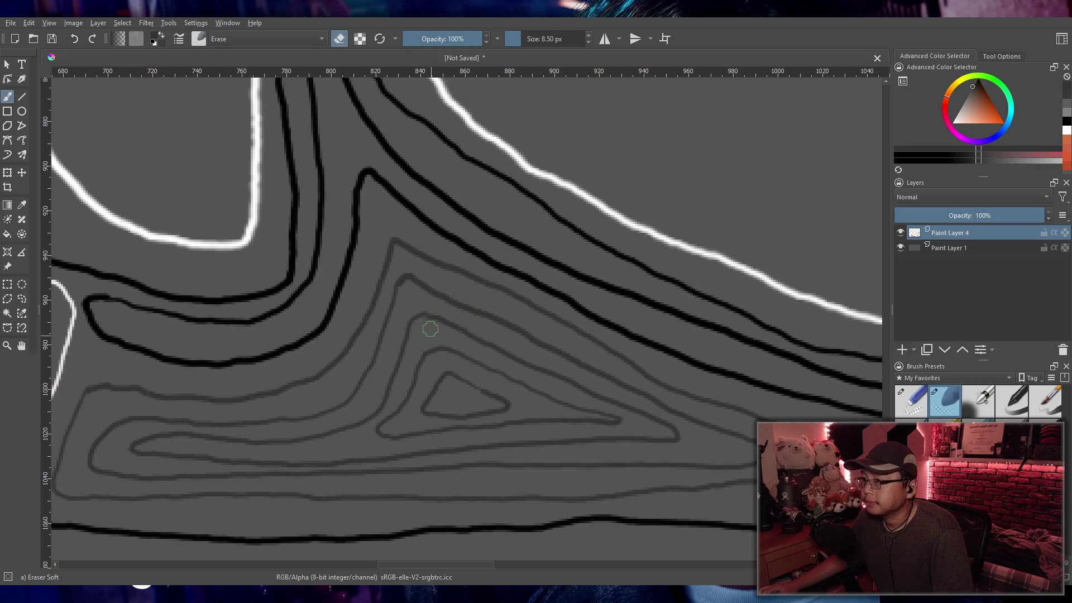
Step: Draw nested dark grey contours beneath the black bands in the base's middle section, the outermost about 295 px wide and 110 px tall
scroll(522, 296, "down", 5)
scroll(522, 296, "down", 3)
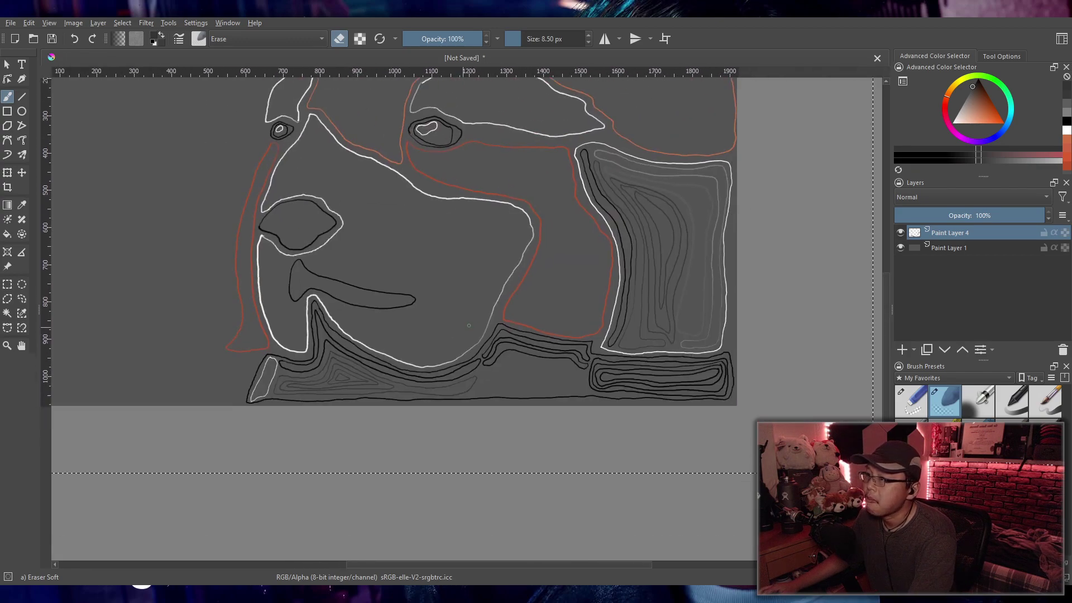
scroll(507, 318, "up", 8)
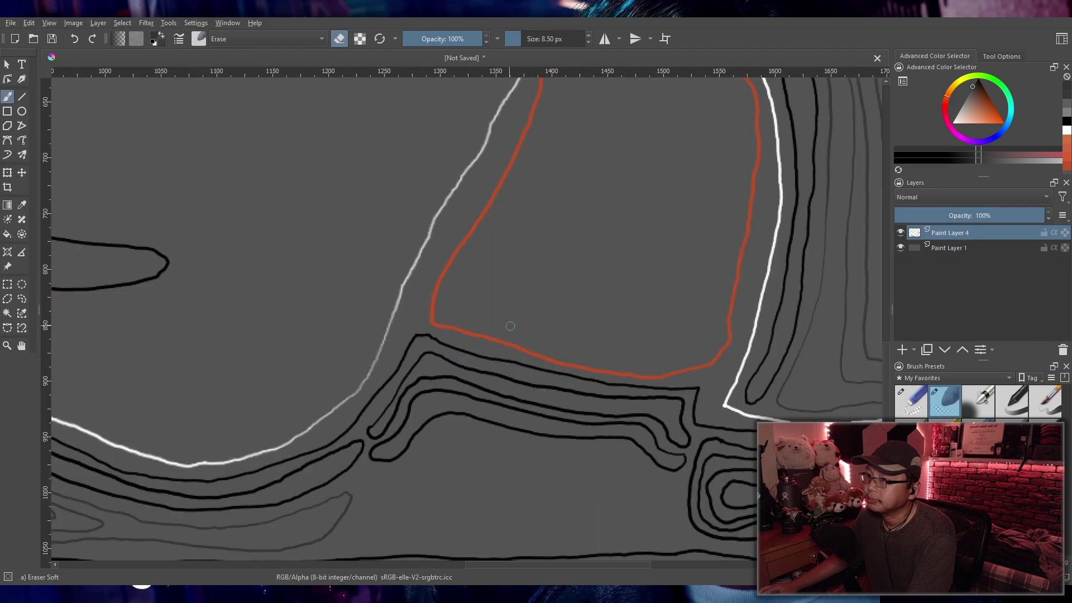
scroll(502, 350, "up", 2)
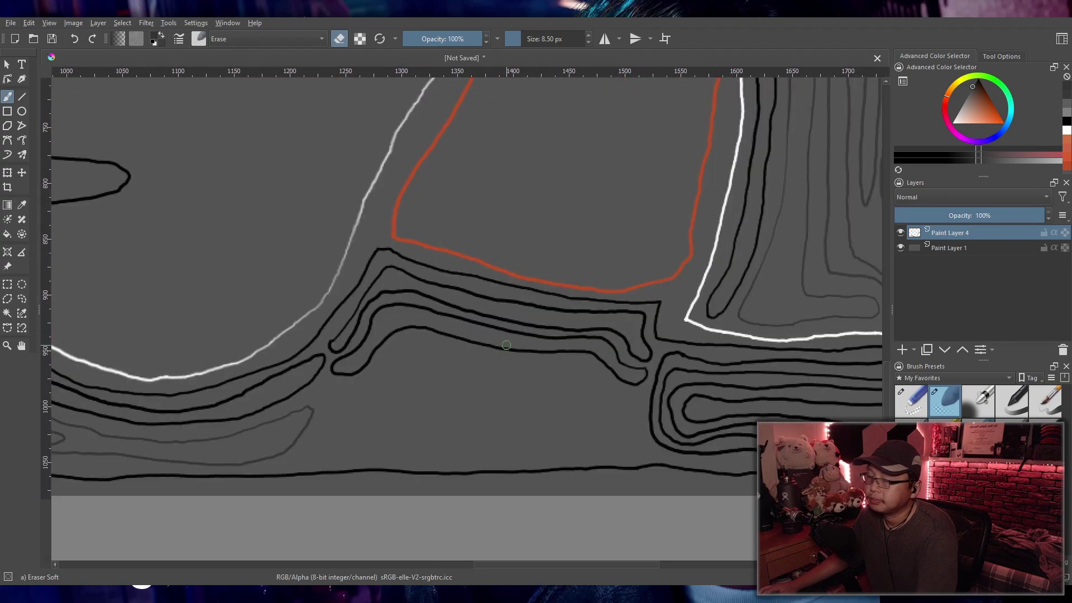
key("/")
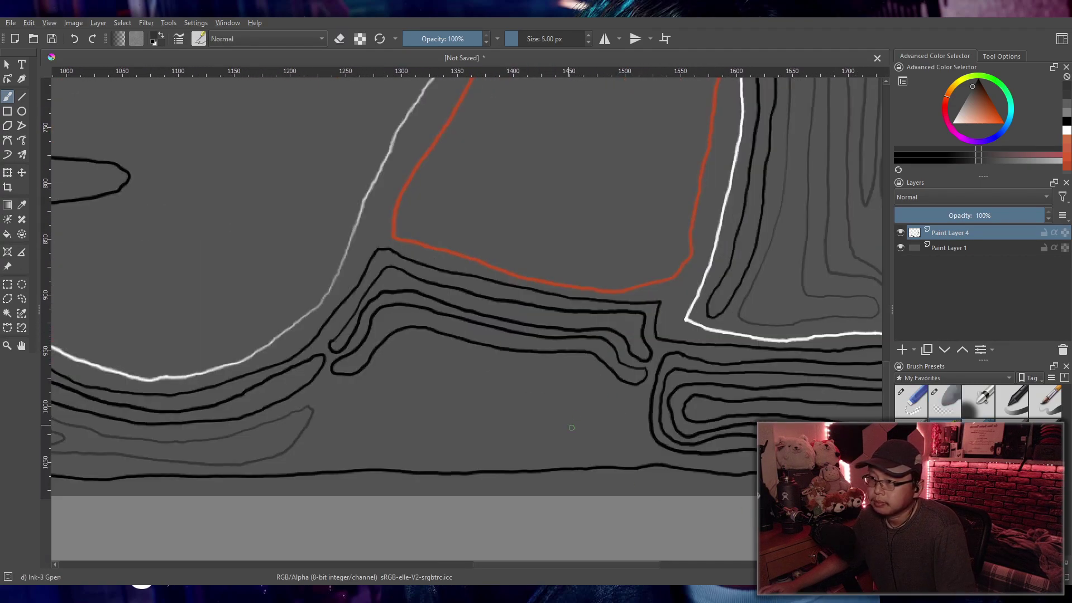
mouse_move(637, 394)
left_mouse_down()
mouse_move(584, 366)
mouse_move(423, 342)
mouse_move(335, 391)
mouse_move(317, 458)
mouse_move(613, 458)
mouse_move(643, 439)
mouse_move(643, 393)
mouse_move(622, 405)
mouse_move(541, 375)
mouse_move(434, 358)
mouse_move(340, 407)
mouse_move(332, 450)
mouse_move(614, 439)
mouse_move(639, 401)
mouse_move(621, 427)
mouse_move(445, 381)
mouse_move(353, 421)
mouse_move(366, 440)
mouse_move(607, 429)
mouse_move(624, 412)
mouse_move(459, 399)
mouse_move(383, 412)
mouse_move(576, 419)
left_mouse_up()
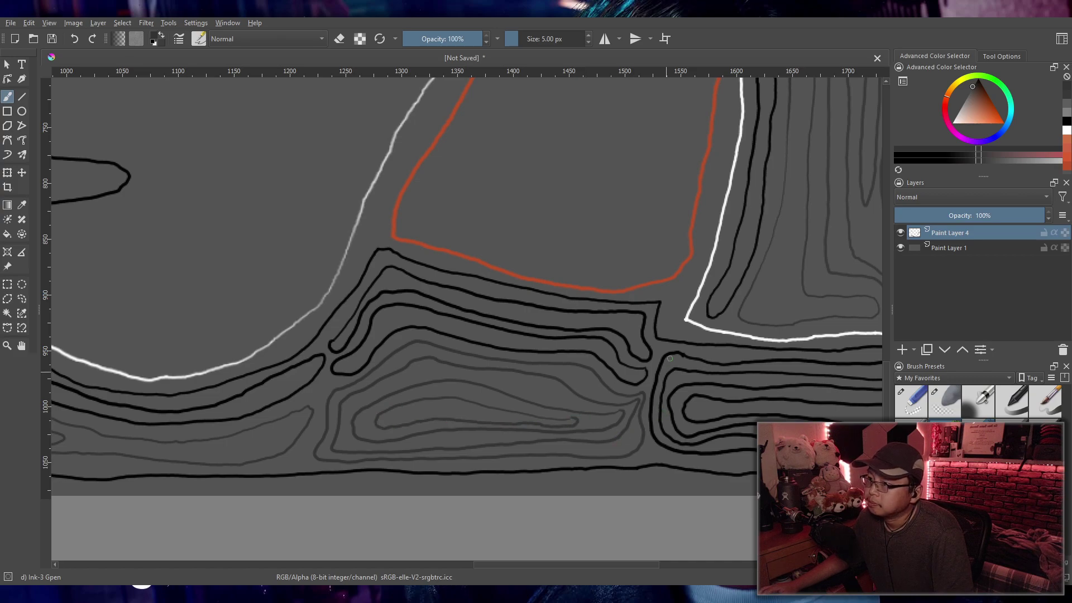
Step: Draw a closed black strip about 430 px wide and 500 px tall along the inner left edge of the central red-orange outline
scroll(783, 339, "down", 4)
left_click_drag(779, 311, 668, 367)
scroll(649, 338, "down", 1)
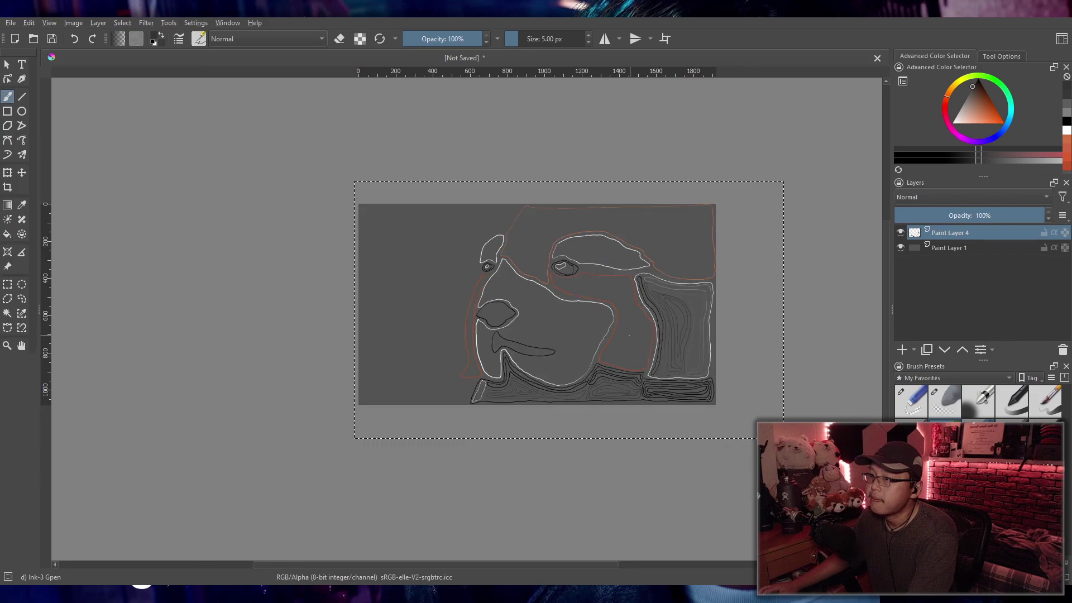
scroll(610, 331, "up", 3)
left_click_drag(615, 326, 591, 352)
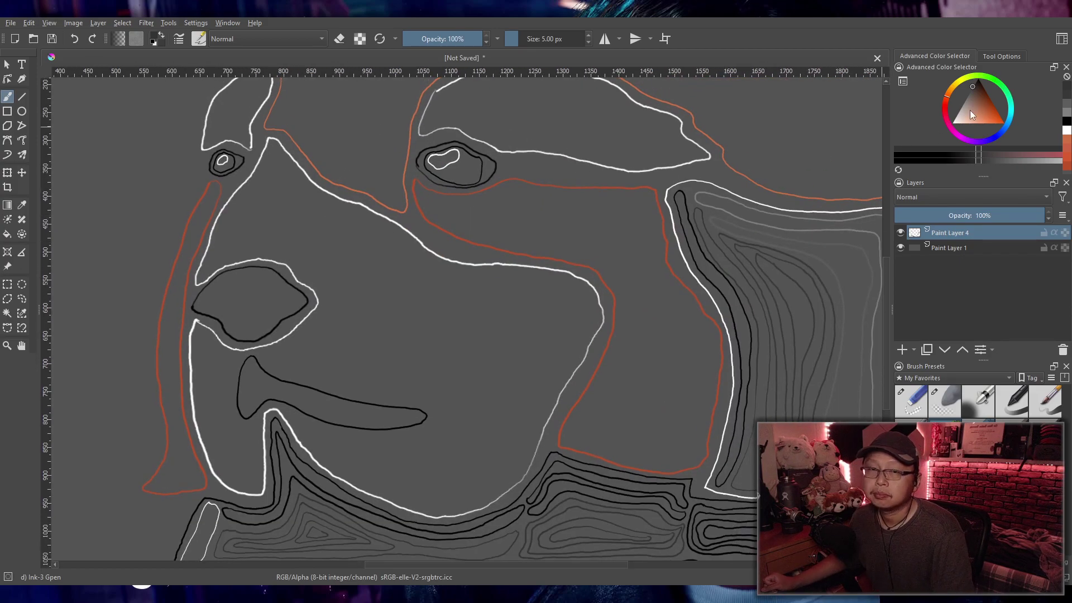
left_click(949, 148)
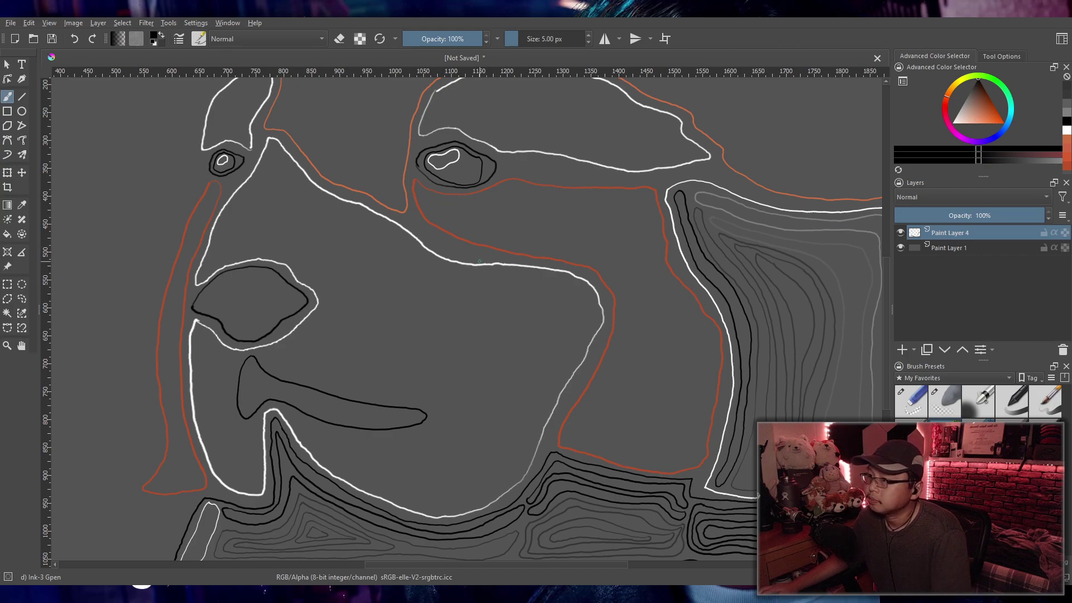
left_click_drag(612, 335, 488, 333)
scroll(541, 326, "up", 1)
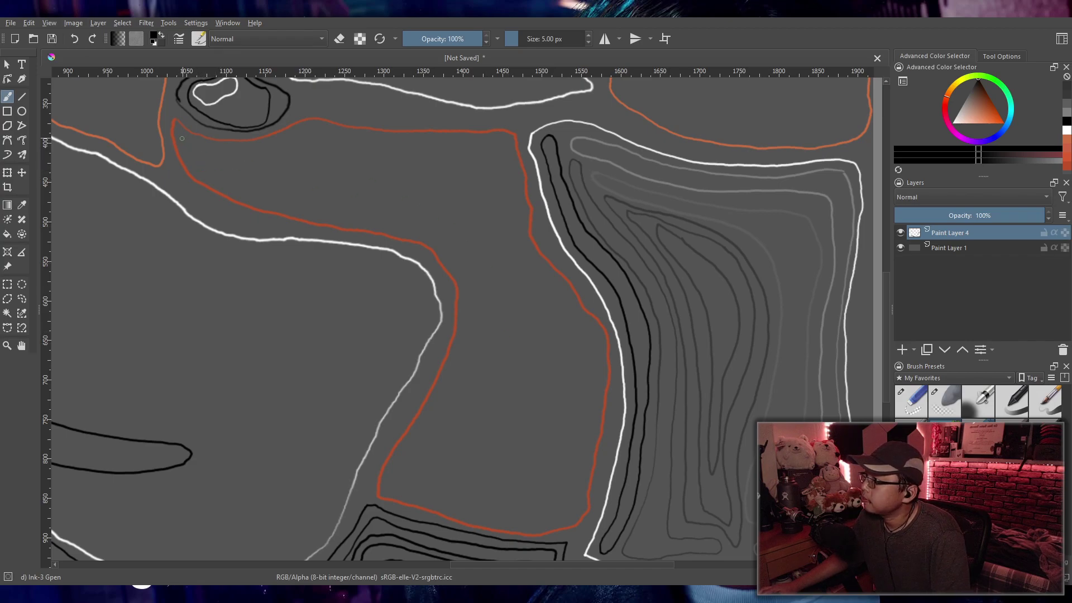
mouse_move(188, 151)
left_mouse_down()
mouse_move(245, 194)
mouse_move(394, 227)
mouse_move(454, 257)
mouse_move(479, 308)
mouse_move(425, 432)
left_mouse_up()
mouse_move(391, 481)
left_mouse_down()
mouse_move(473, 515)
mouse_move(521, 521)
mouse_move(413, 478)
mouse_move(474, 389)
mouse_move(487, 285)
mouse_move(438, 231)
mouse_move(211, 163)
mouse_move(280, 159)
mouse_move(316, 143)
mouse_move(326, 134)
mouse_move(317, 127)
mouse_move(265, 147)
mouse_move(185, 140)
left_mouse_up()
scroll(307, 170, "down", 4)
left_click_drag(340, 192, 487, 271)
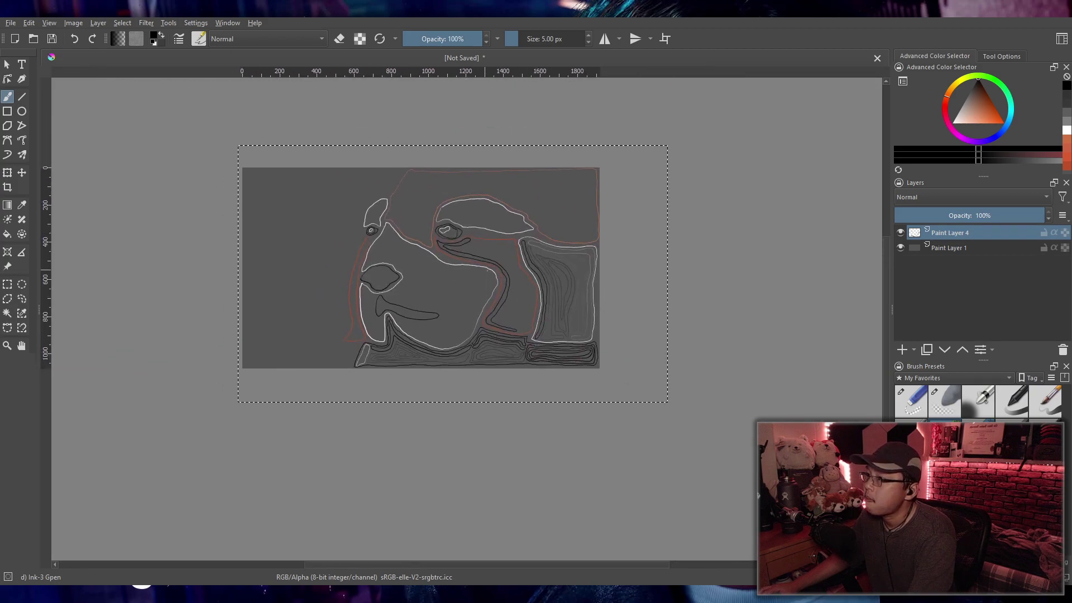
scroll(399, 253, "up", 4)
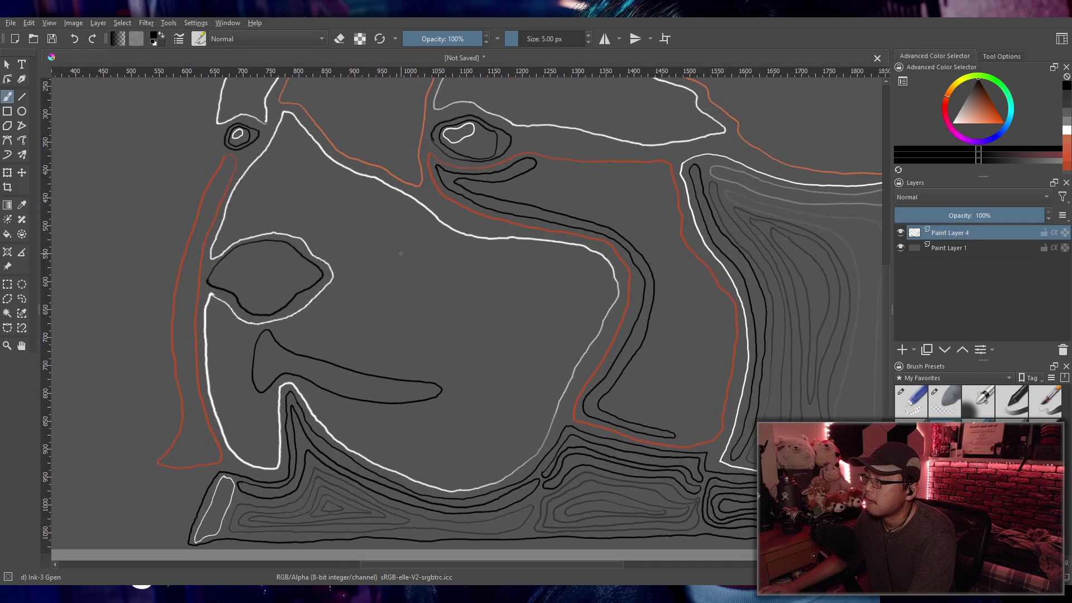
left_click_drag(488, 272, 420, 269)
scroll(548, 268, "up", 1)
left_click_drag(547, 268, 441, 282)
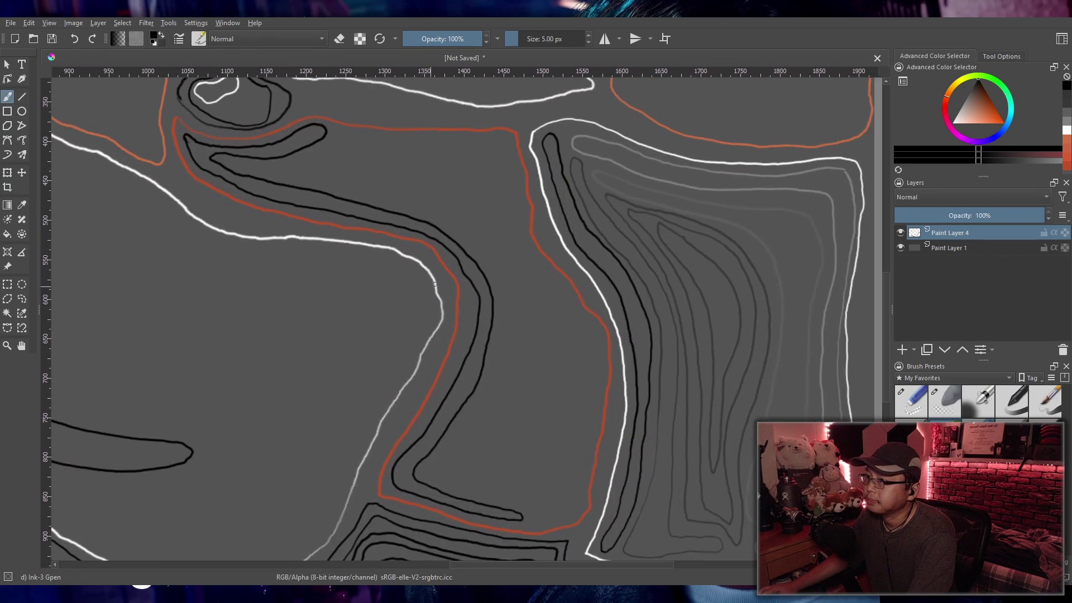
left_click(1068, 163)
mouse_move(568, 366)
left_mouse_down()
mouse_move(592, 424)
mouse_move(611, 413)
left_mouse_up()
key("ctrl+z")
left_click(1066, 168)
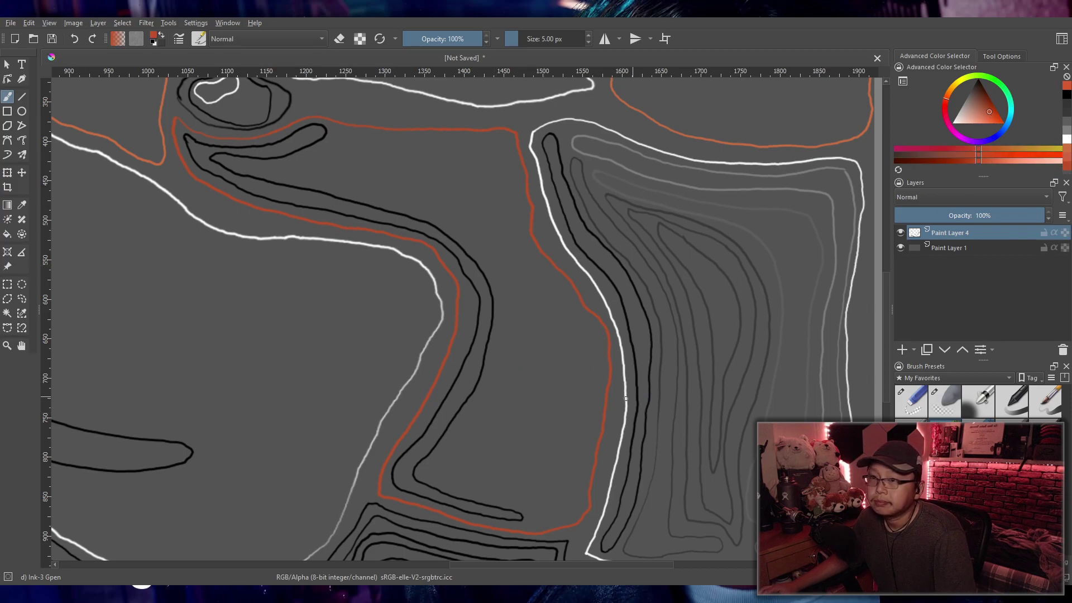
left_click_drag(601, 420, 604, 441)
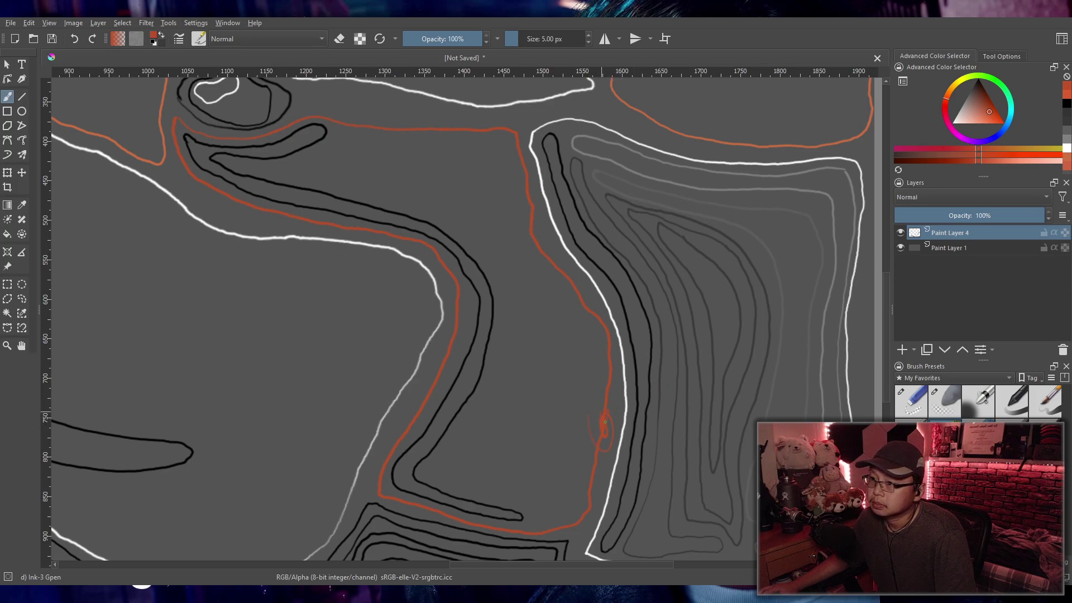
key("ctrl+z")
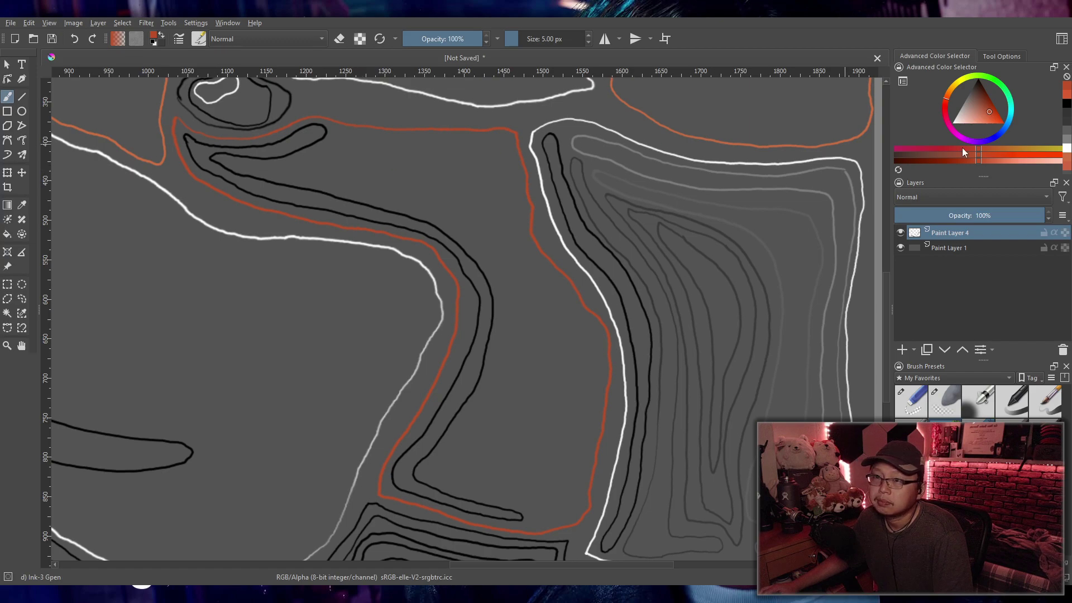
Step: Draw a closed light pink strip about 335 px wide and 490 px tall along the inner right edge of the central red-orange outline
left_click(1026, 161)
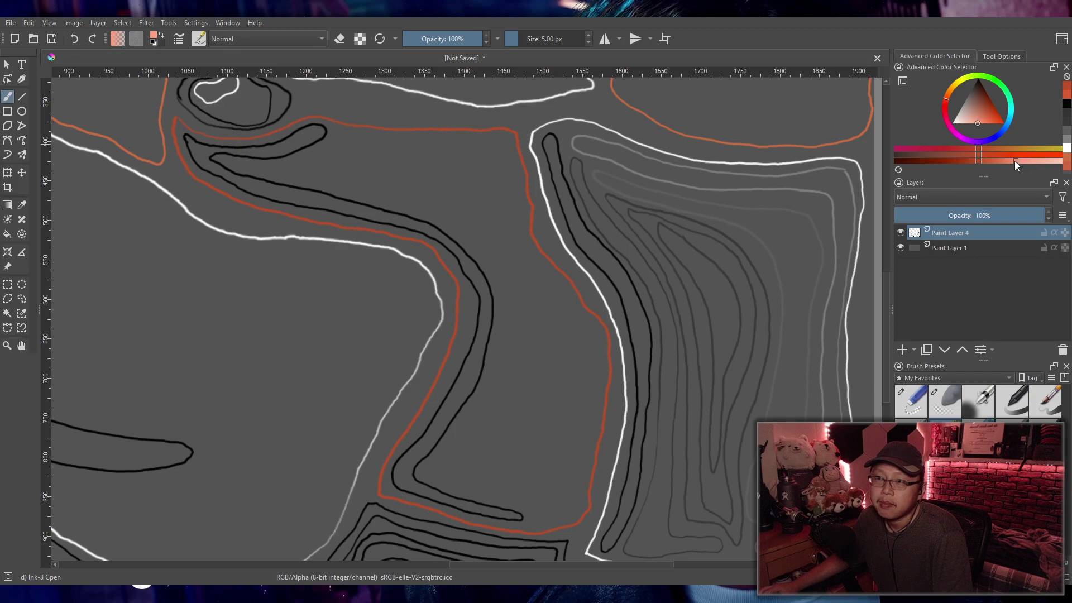
left_click_drag(1056, 170, 1046, 166)
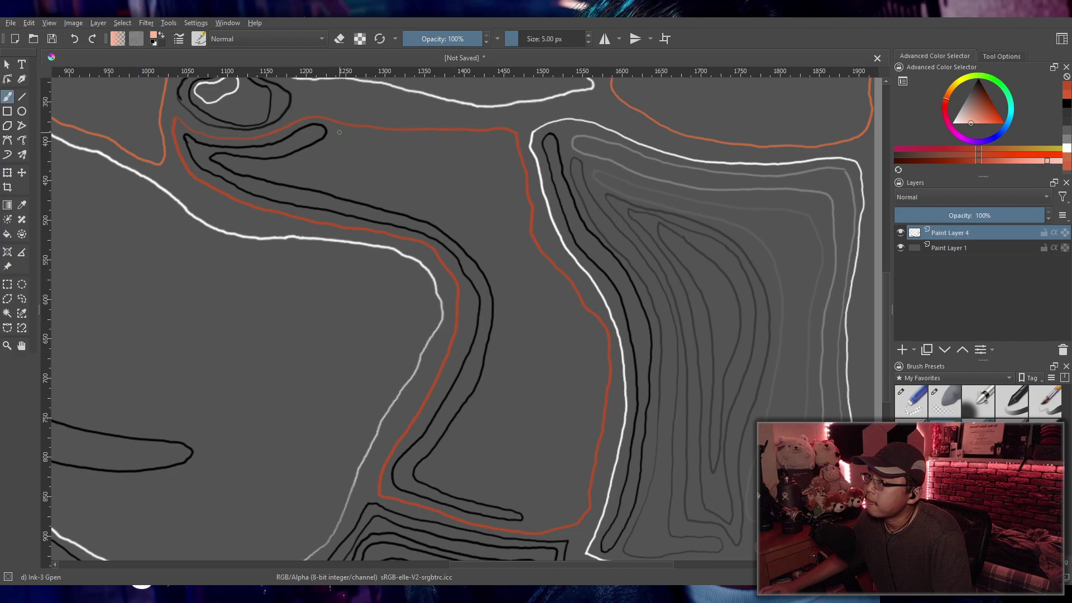
mouse_move(358, 136)
left_mouse_down()
mouse_move(502, 148)
mouse_move(532, 262)
mouse_move(598, 353)
mouse_move(576, 492)
mouse_move(557, 515)
mouse_move(539, 507)
mouse_move(567, 461)
mouse_move(581, 363)
mouse_move(501, 238)
mouse_move(483, 158)
mouse_move(337, 132)
left_mouse_up()
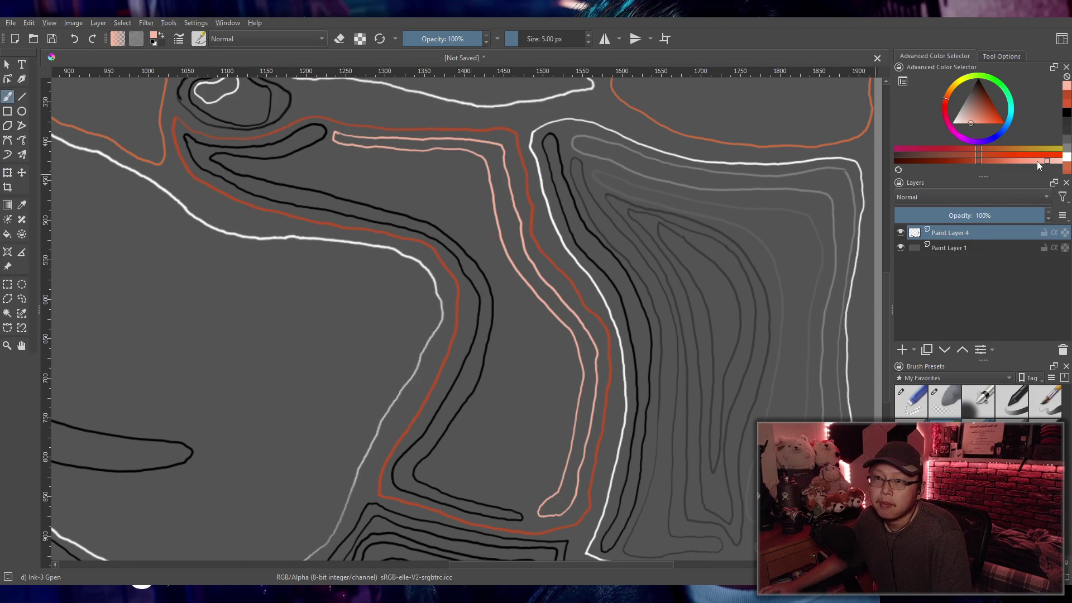
Step: Draw a closed salmon strip about 325 px wide and 445 px tall along the inner side of the light pink strip
left_click_drag(1037, 161, 1013, 163)
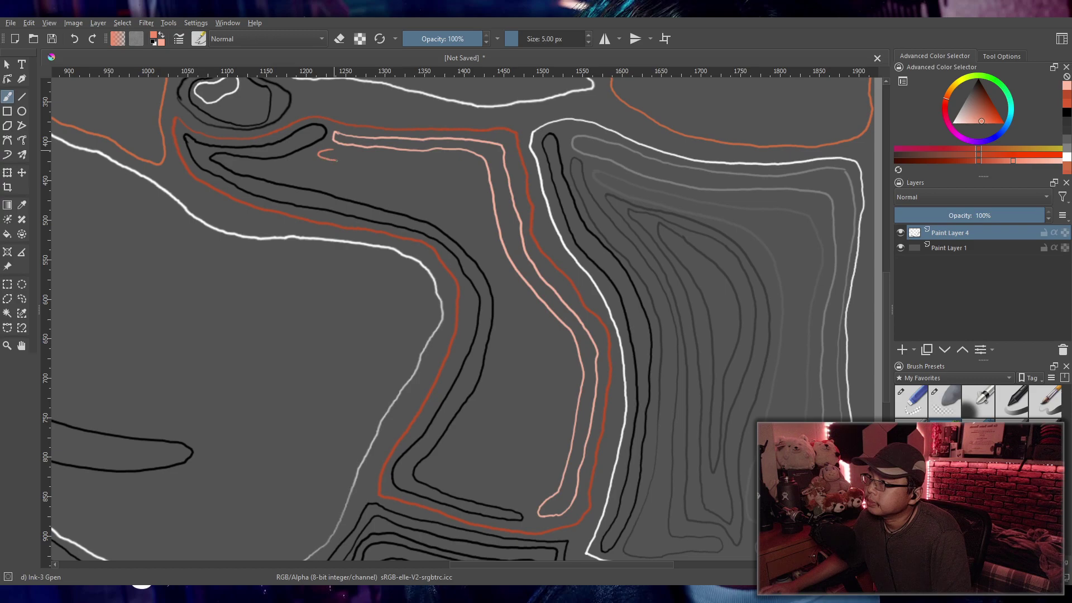
mouse_move(372, 164)
left_mouse_down()
mouse_move(456, 185)
mouse_move(562, 376)
left_mouse_up()
mouse_move(557, 431)
left_mouse_down()
mouse_move(533, 494)
mouse_move(576, 379)
left_mouse_up()
key("ctrl+z")
mouse_move(350, 153)
left_mouse_down()
mouse_move(459, 162)
mouse_move(477, 175)
mouse_move(507, 277)
mouse_move(569, 362)
mouse_move(546, 488)
mouse_move(526, 494)
mouse_move(543, 461)
mouse_move(556, 375)
mouse_move(458, 183)
mouse_move(322, 156)
left_mouse_up()
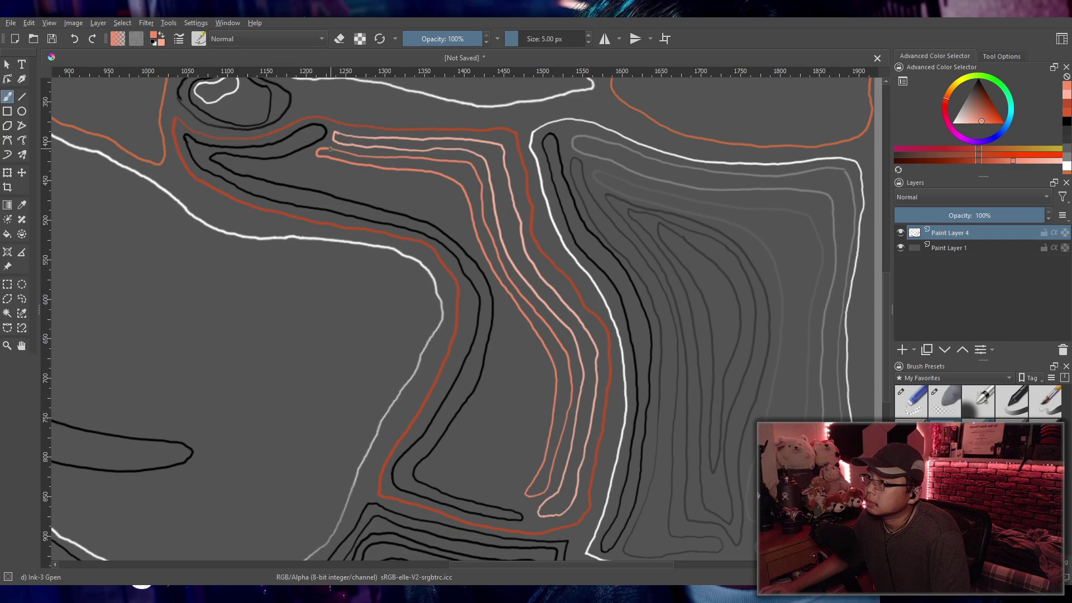
Step: Draw a closed red-orange contour about 280 px wide and 90 px tall between the black and salmon strips in the central shape's upper part
scroll(330, 148, "up", 3)
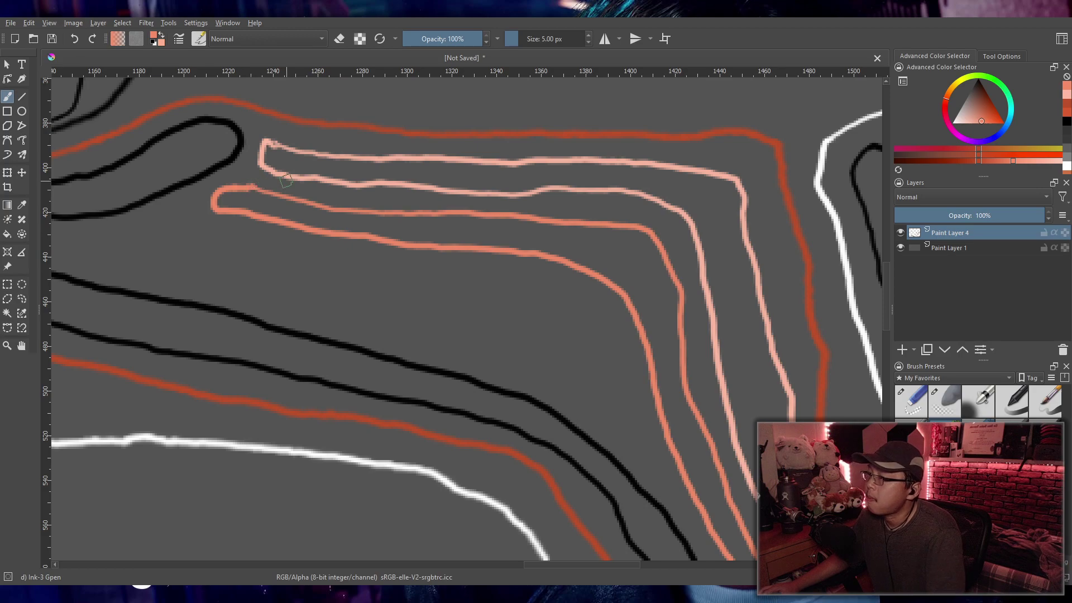
scroll(388, 204, "down", 5)
scroll(392, 225, "up", 3)
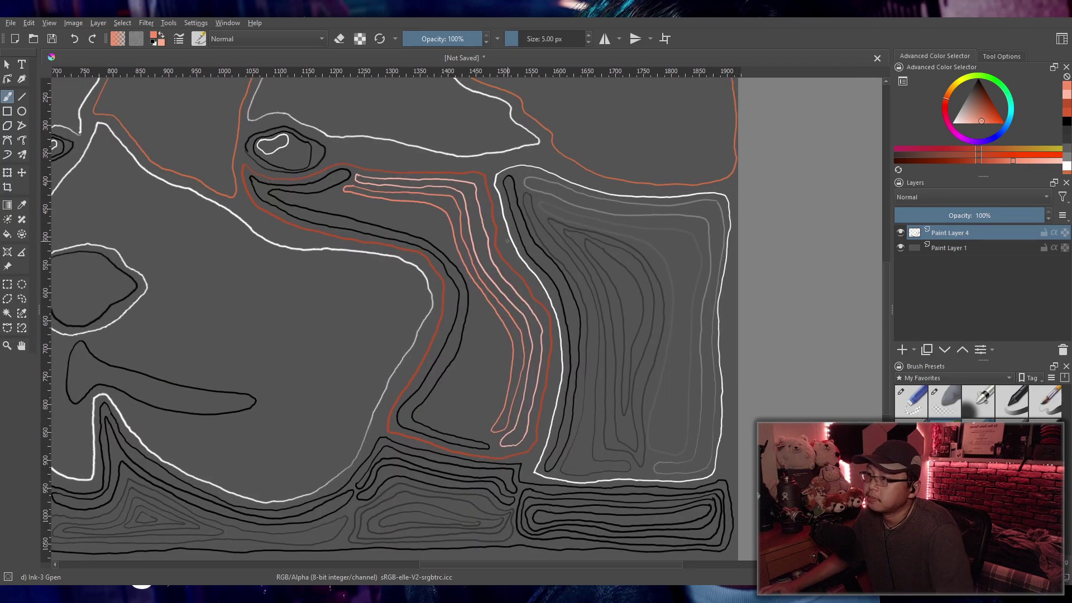
left_click(1067, 116)
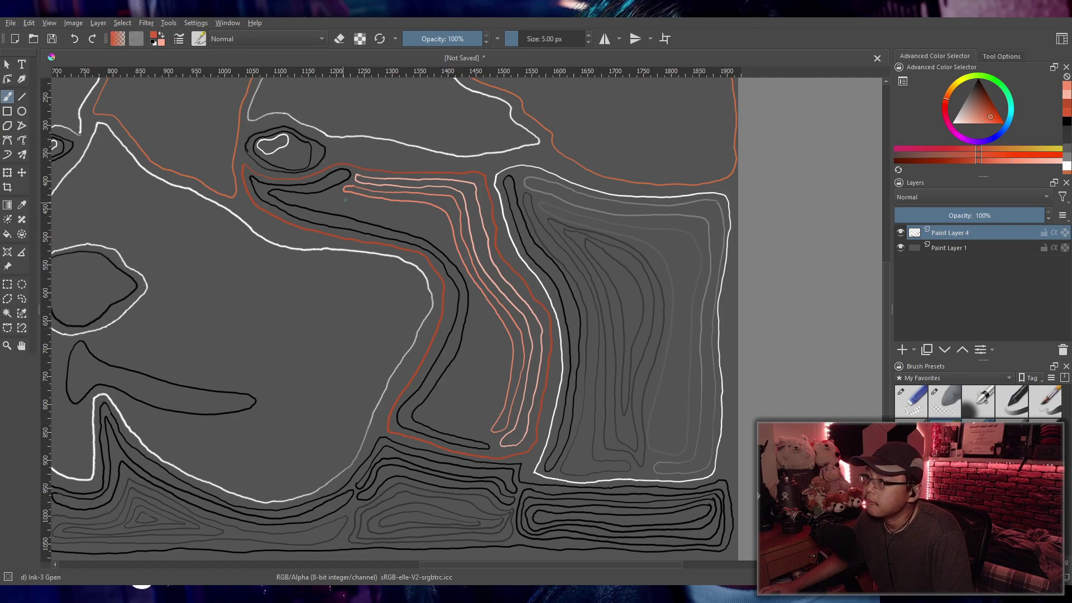
key("ctrl+z")
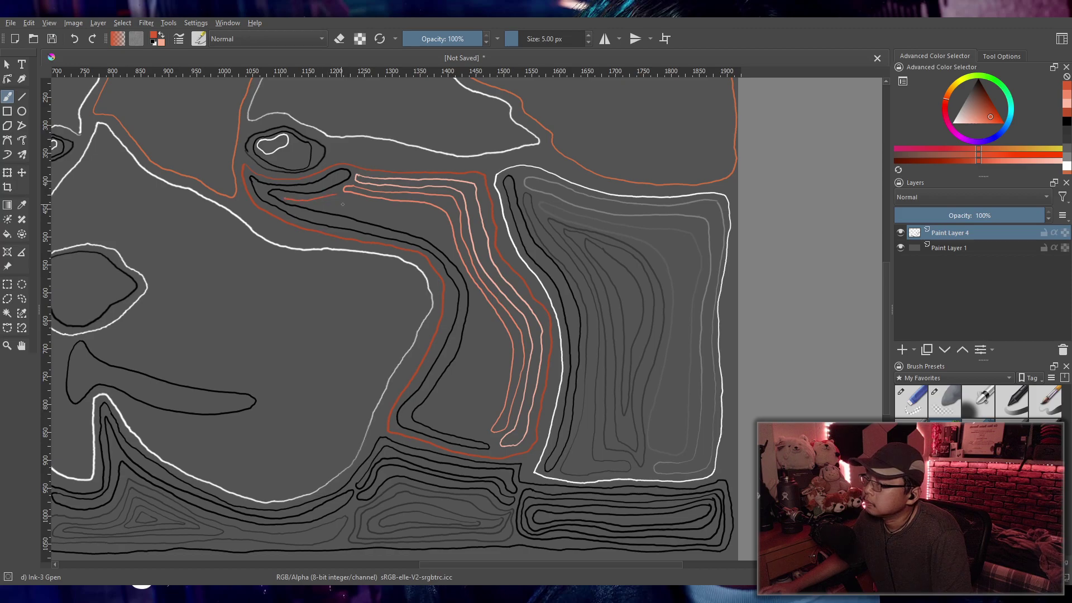
key("ctrl+z")
scroll(338, 203, "up", 2)
scroll(338, 203, "down", 1)
left_click_drag(338, 203, 312, 101)
scroll(458, 301, "up", 1)
mouse_move(458, 301)
left_mouse_down()
mouse_move(394, 269)
mouse_move(399, 286)
mouse_move(468, 338)
left_mouse_up()
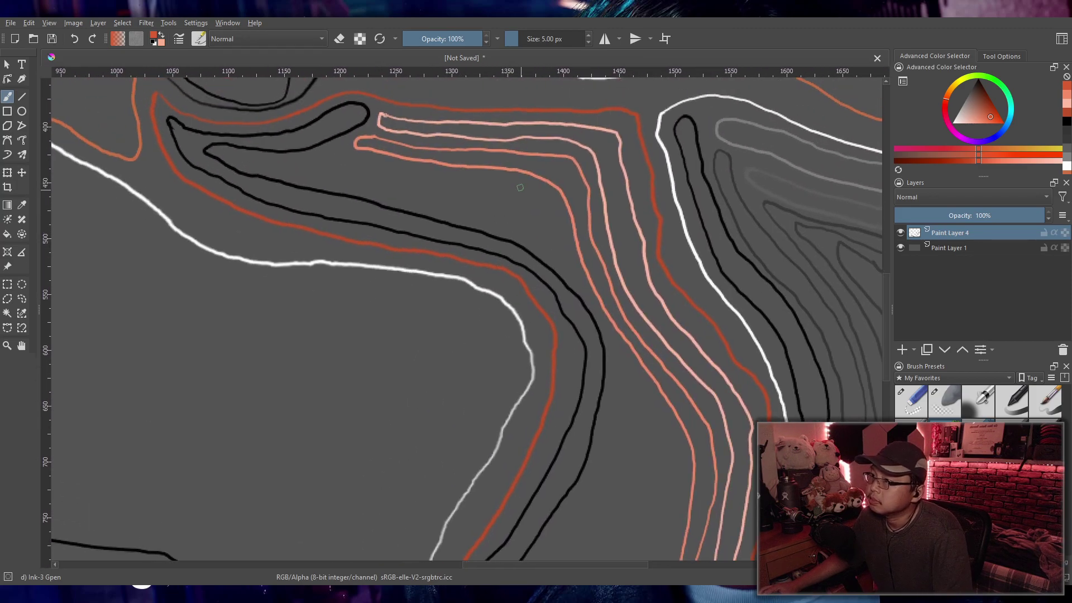
left_click_drag(526, 203, 406, 175)
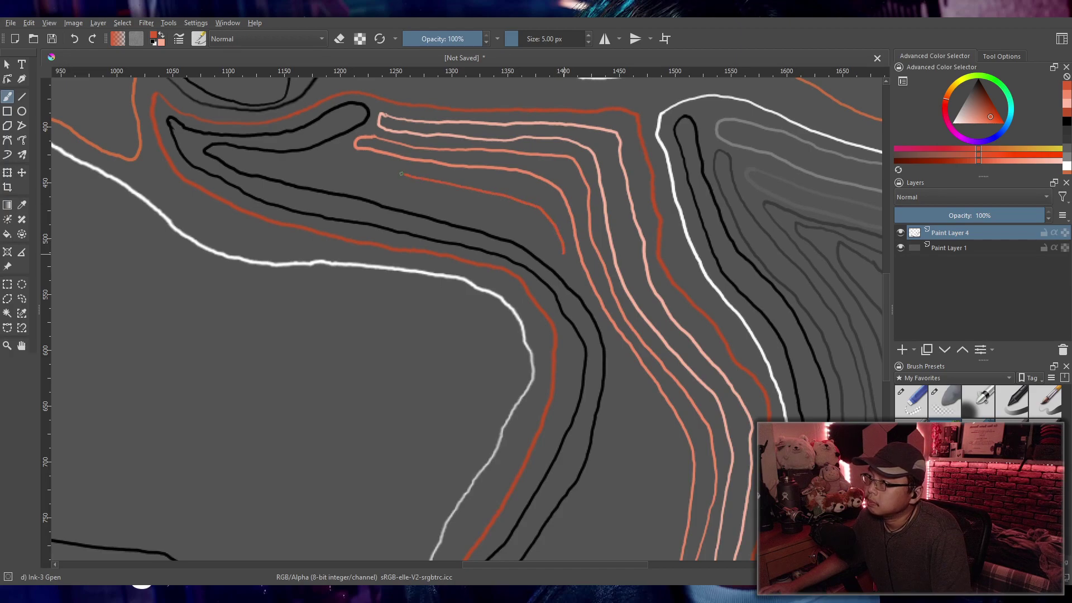
left_click_drag(313, 178, 491, 221)
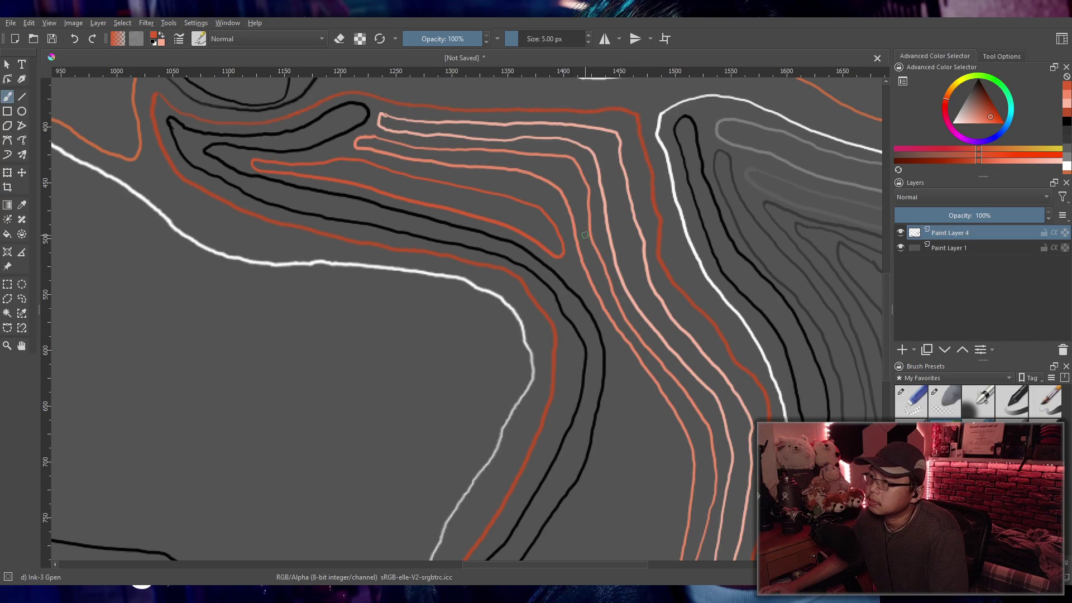
Step: Draw four nested red-orange contours in the central shape's lower part, the outermost about 135 px wide and 225 px tall
left_click_drag(679, 349, 600, 162)
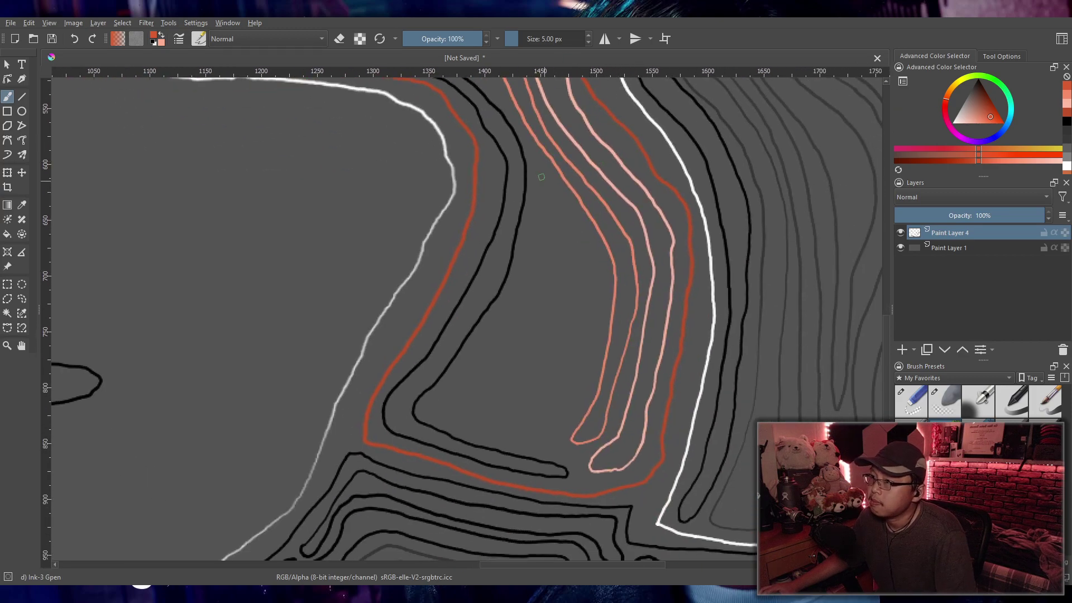
mouse_move(542, 183)
left_mouse_down()
mouse_move(580, 244)
mouse_move(592, 297)
mouse_move(573, 397)
mouse_move(557, 429)
mouse_move(536, 437)
mouse_move(454, 416)
mouse_move(449, 394)
mouse_move(517, 309)
mouse_move(540, 186)
mouse_move(549, 279)
mouse_move(522, 343)
left_mouse_up()
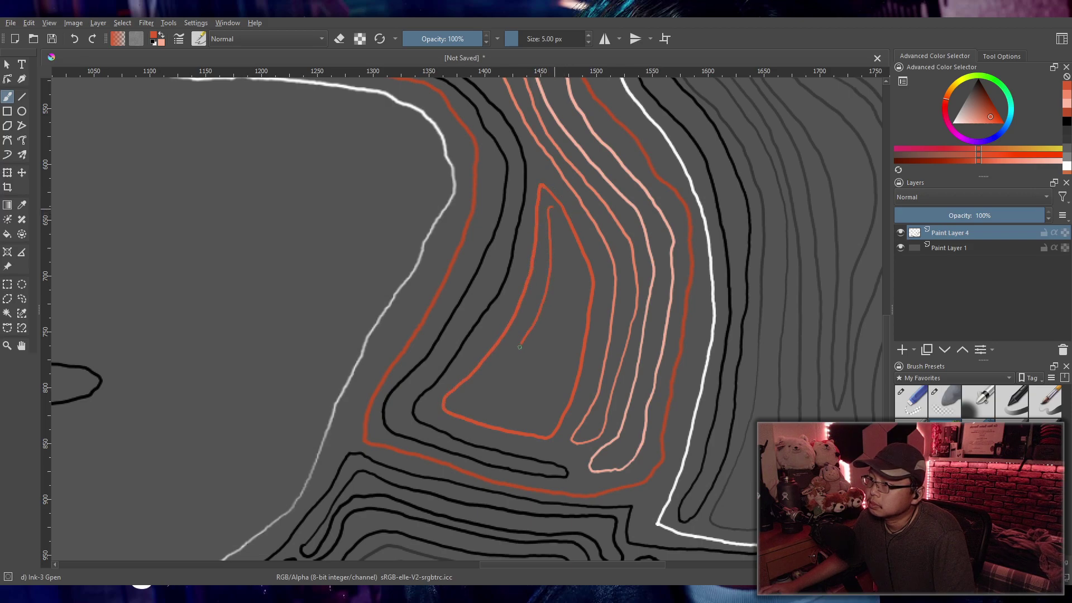
mouse_move(540, 416)
left_mouse_down()
mouse_move(564, 387)
mouse_move(573, 334)
left_mouse_up()
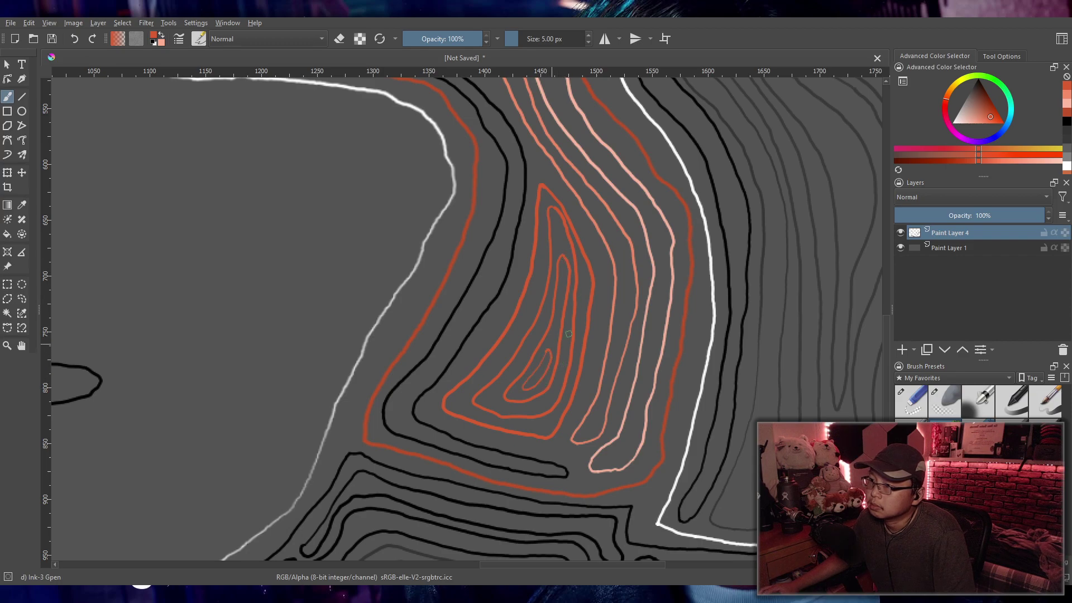
scroll(632, 315, "down", 5)
left_click_drag(654, 328, 672, 357)
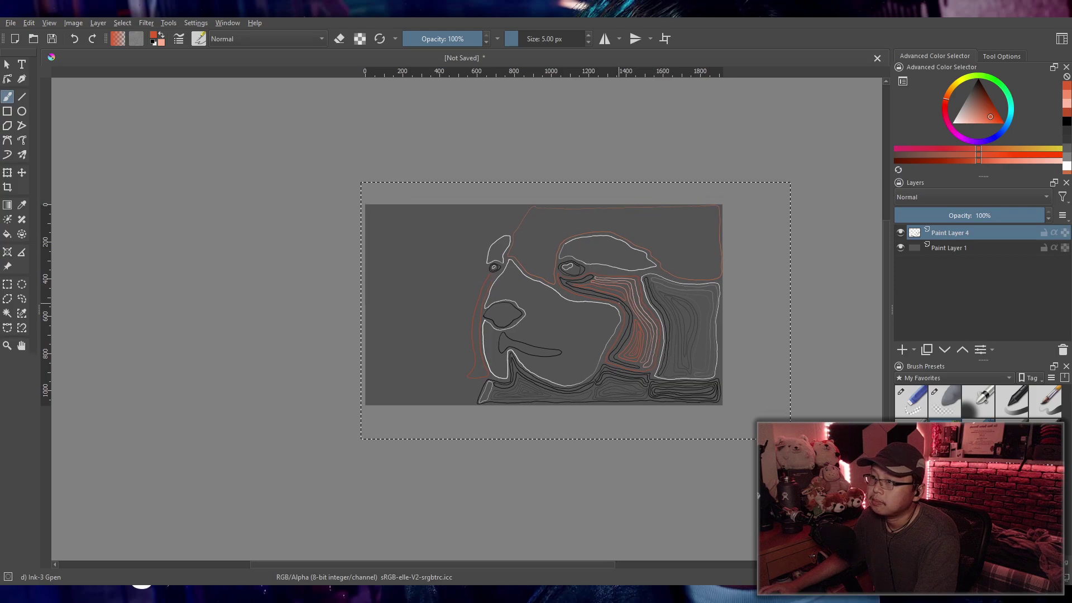
scroll(587, 266, "up", 10)
scroll(435, 295, "up", 2)
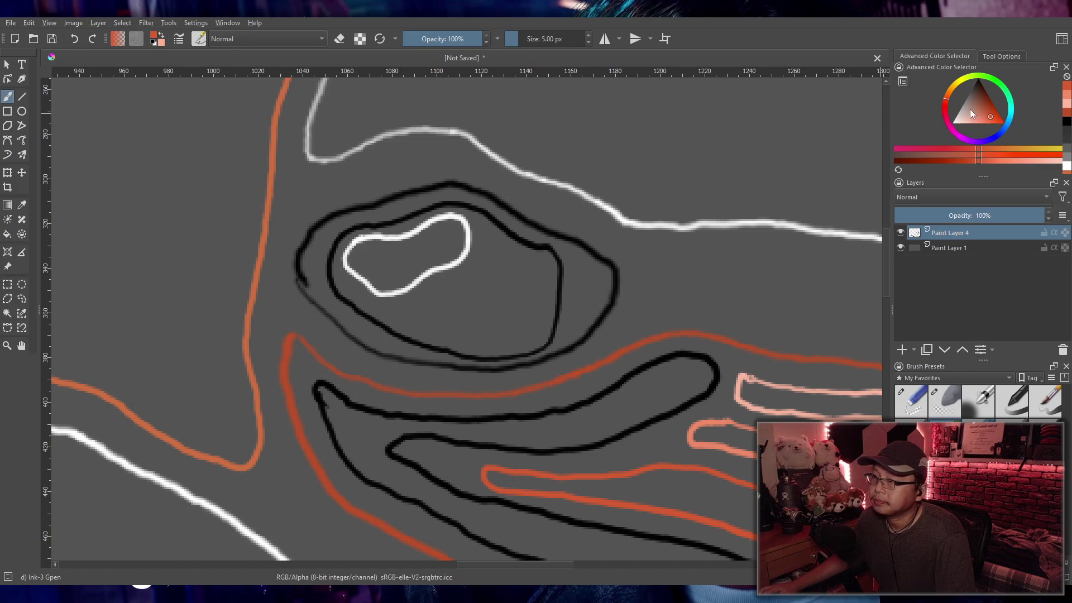
left_click_drag(968, 115, 946, 128)
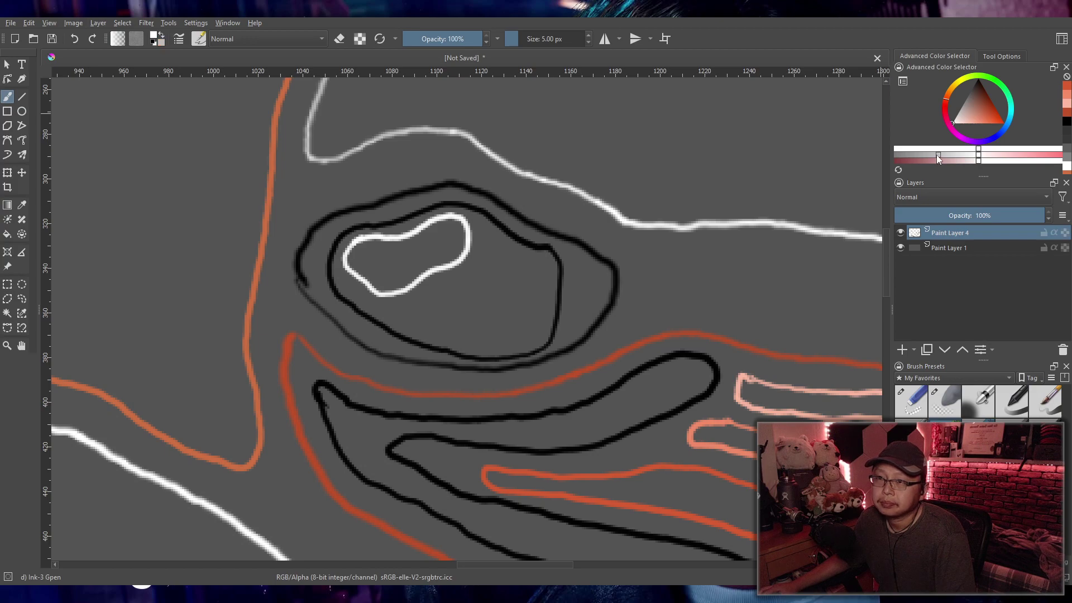
left_click_drag(890, 159, 889, 160)
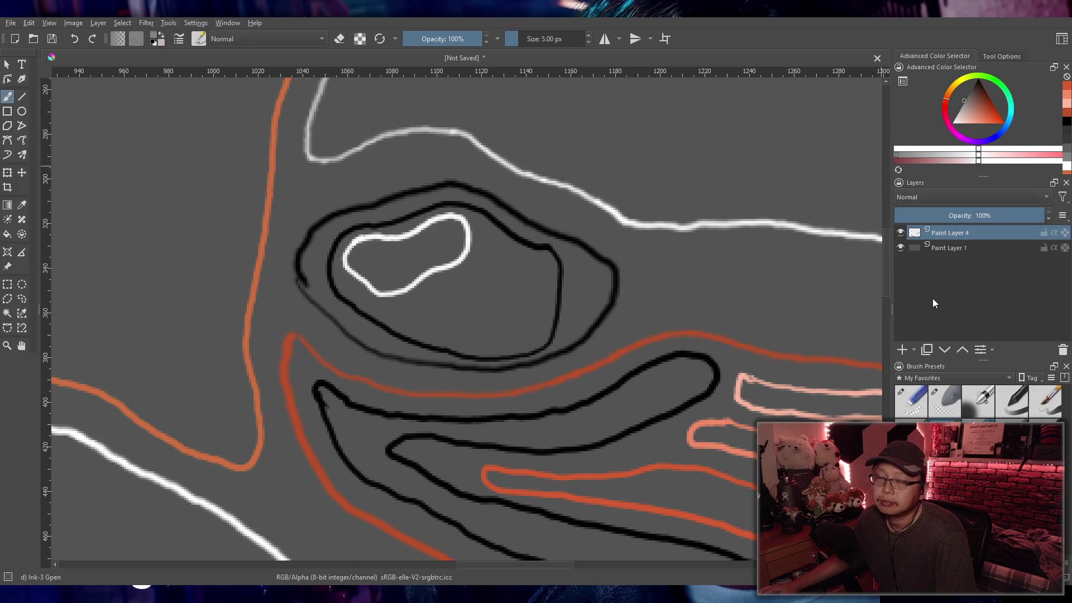
left_click_drag(479, 229, 469, 267)
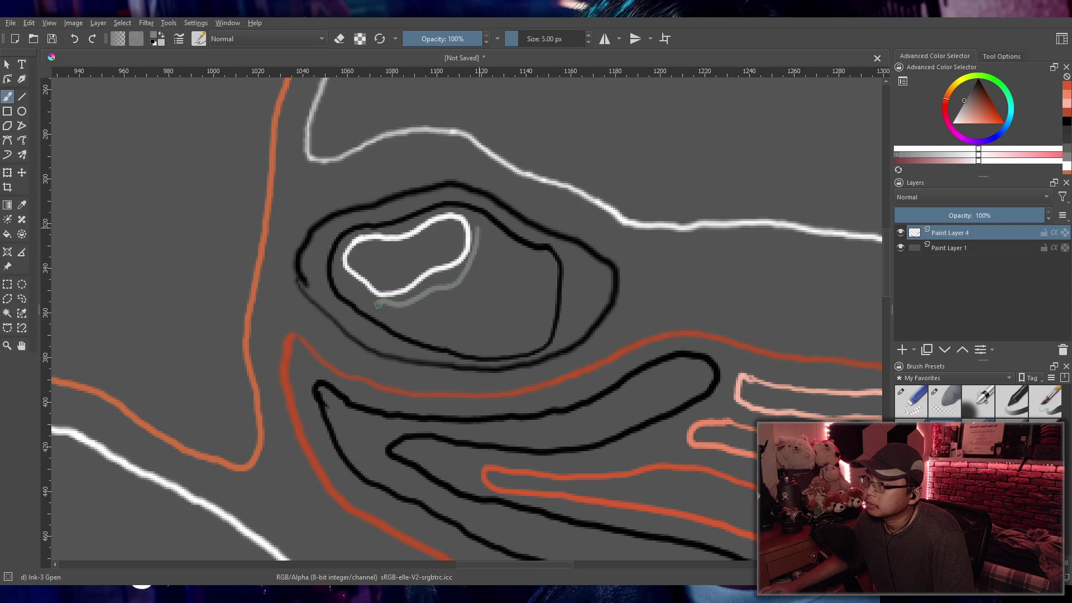
mouse_move(393, 321)
left_mouse_down()
mouse_move(439, 319)
mouse_move(464, 303)
mouse_move(482, 286)
mouse_move(481, 230)
left_mouse_up()
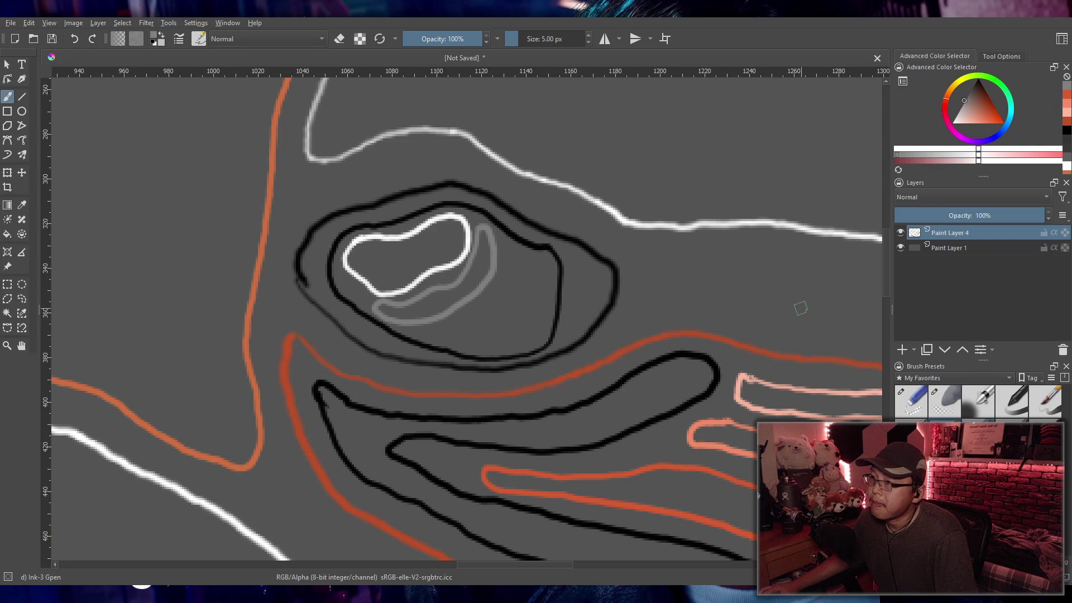
key("ctrl+z")
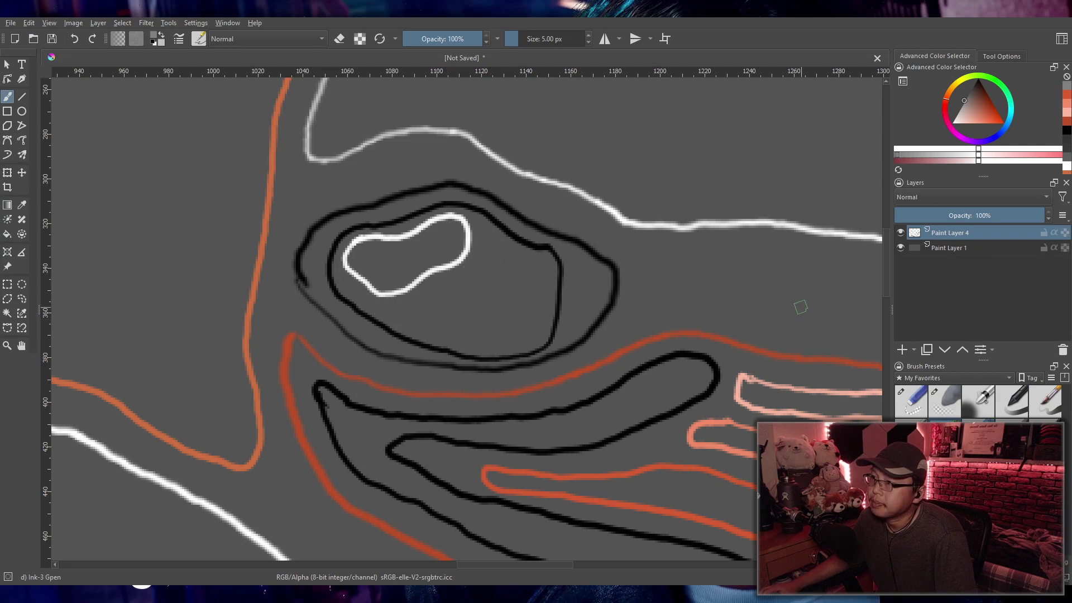
Step: Erase the white highlight contour inside the right eye with the Eraser Soft brush
left_click(944, 401)
left_click(911, 412)
left_click(942, 403)
mouse_move(445, 279)
left_mouse_down("shift")
mouse_move(430, 279)
mouse_move(457, 280)
mouse_move(394, 287)
mouse_move(352, 255)
mouse_move(355, 267)
mouse_move(363, 249)
mouse_move(351, 244)
mouse_move(459, 226)
mouse_move(447, 227)
mouse_move(450, 280)
left_mouse_up("shift")
Step: Erase the white highlight contour inside the small left eye with the Eraser Soft brush
scroll(474, 263, "down", 3)
left_click_drag(140, 220, 340, 244)
scroll(340, 244, "up", 3)
scroll(387, 294, "up", 3)
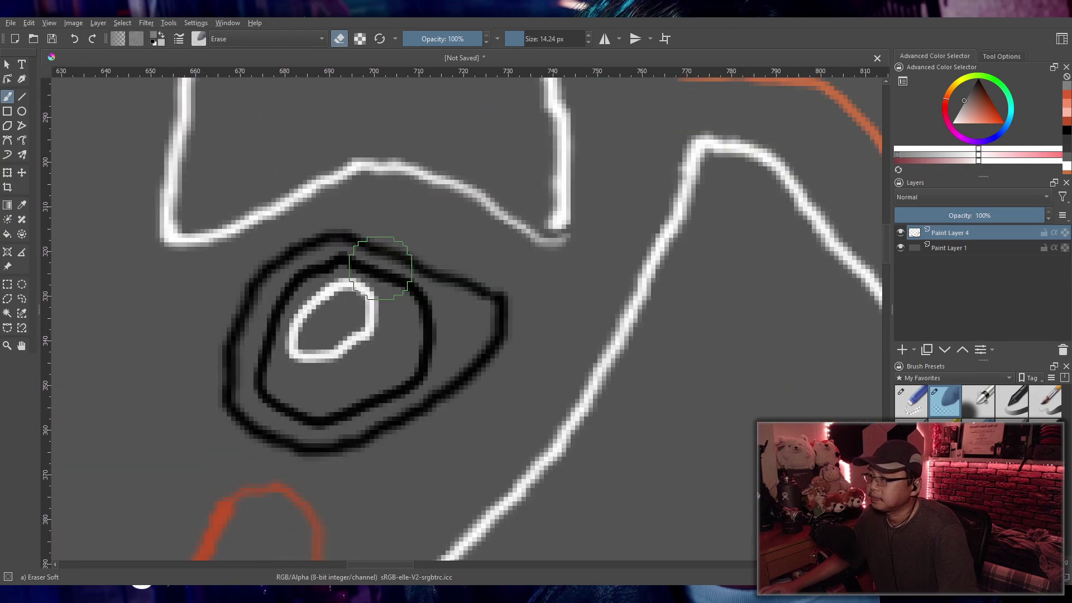
mouse_move(360, 358)
left_mouse_down()
mouse_move(311, 335)
mouse_move(319, 346)
mouse_move(318, 335)
mouse_move(299, 348)
mouse_move(328, 309)
mouse_move(341, 300)
mouse_move(365, 319)
mouse_move(337, 313)
mouse_move(359, 307)
mouse_move(330, 311)
mouse_move(355, 308)
left_mouse_up()
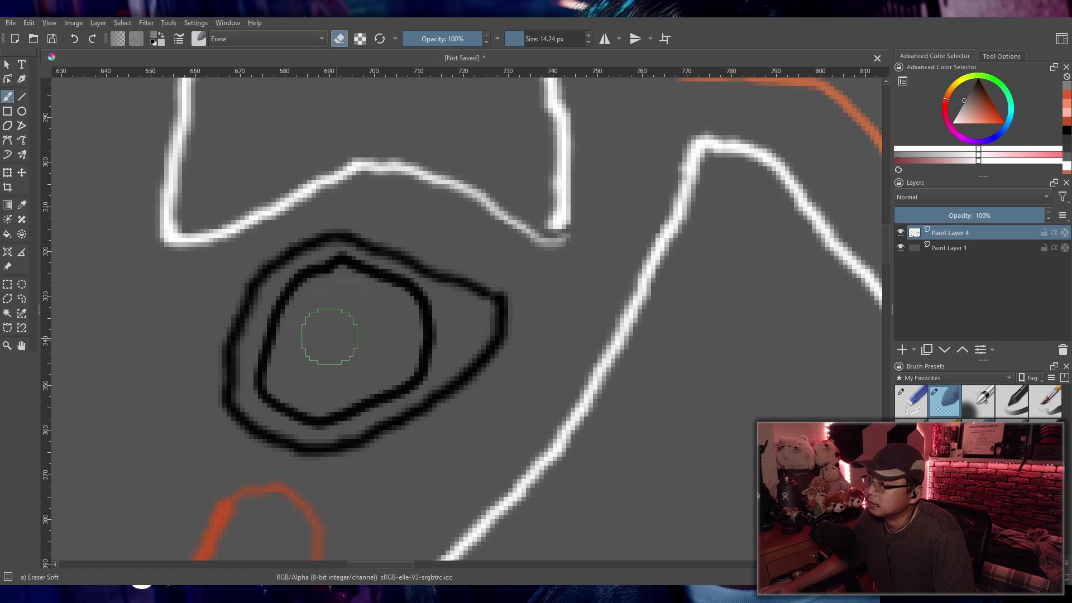
Step: Draw a closed white highlight about 45 px wide and 25 px tall along the right iris's upper left edge with the Ink-3 Gpen brush
scroll(455, 324, "down", 5)
left_click_drag(570, 338, 304, 278)
scroll(529, 319, "down", 4)
left_click_drag(535, 336, 549, 361)
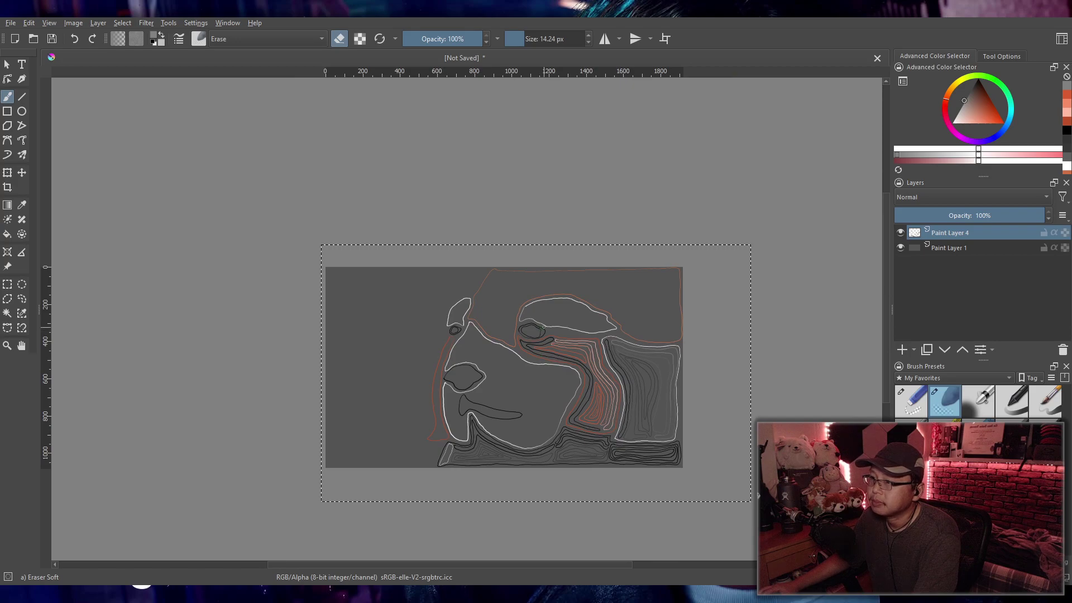
scroll(534, 331, "up", 8)
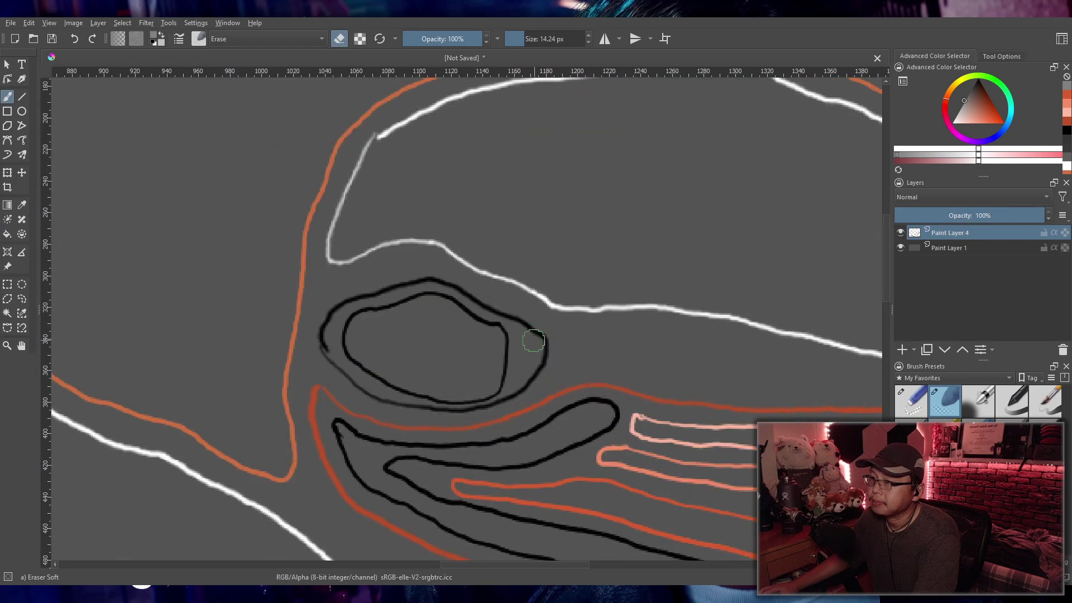
scroll(479, 326, "up", 2)
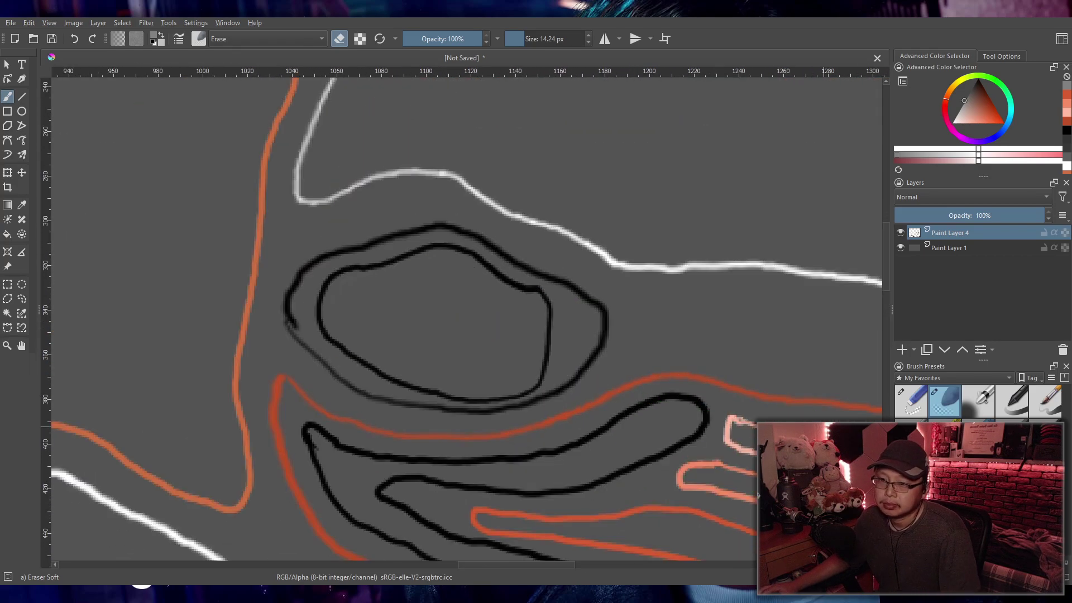
key("slash")
left_click_drag(968, 116, 931, 140)
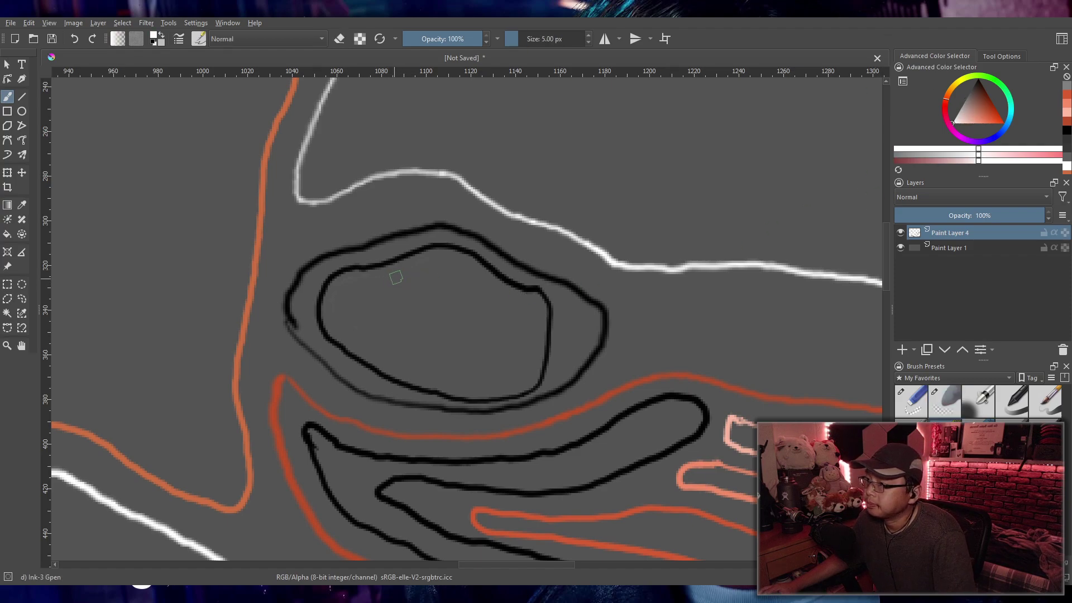
mouse_move(424, 258)
left_mouse_down()
mouse_move(356, 282)
mouse_move(345, 309)
mouse_move(424, 286)
mouse_move(435, 256)
left_mouse_up()
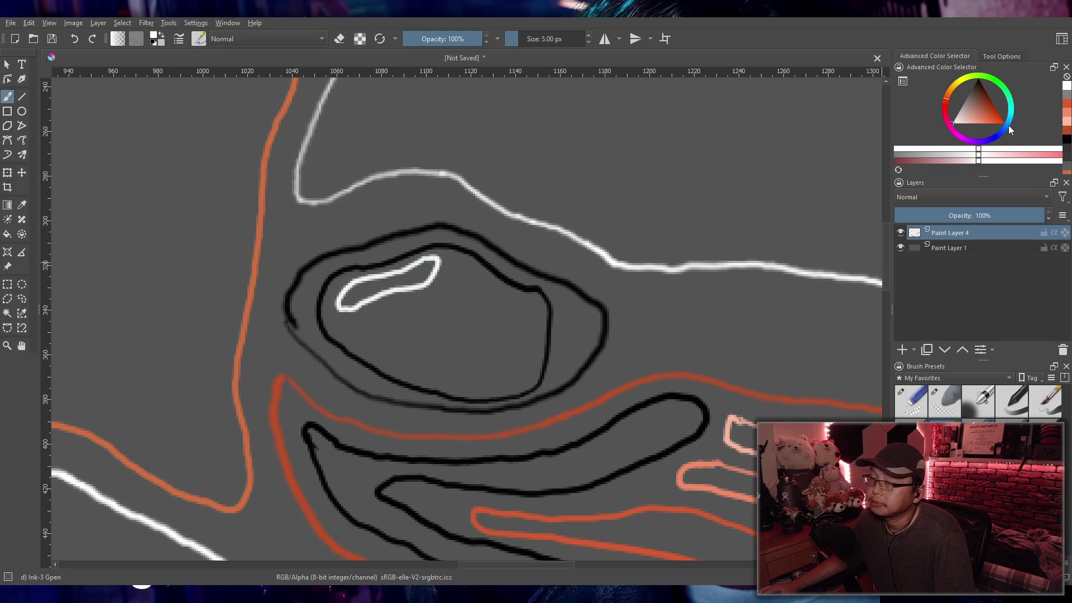
Step: Draw a light grey crescent about 55 px wide and a mid-grey crescent about 40 px wide beside the white highlight in the right iris
left_click(936, 155)
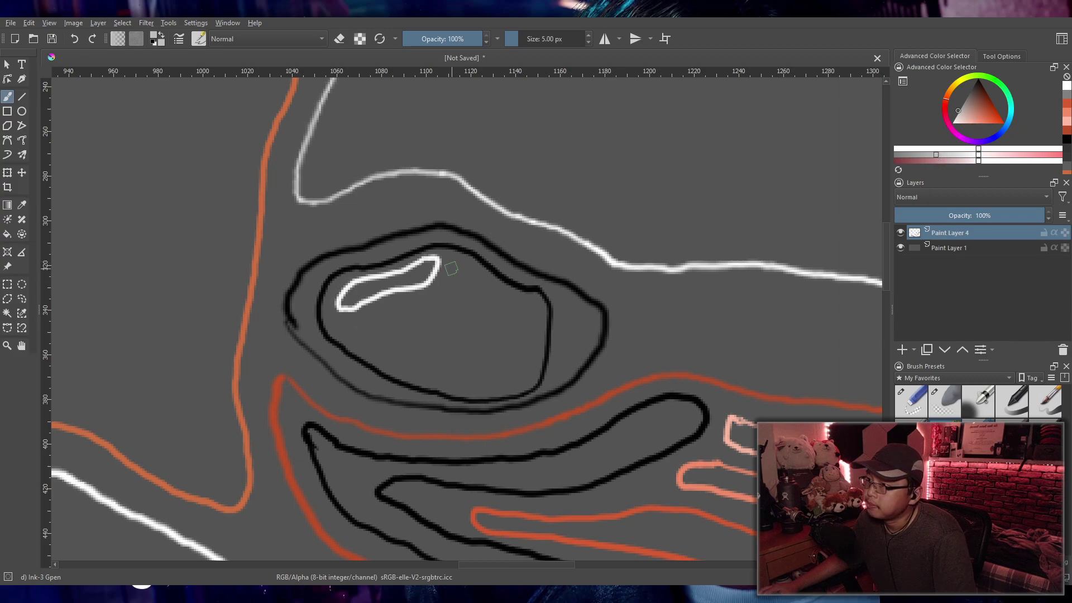
mouse_move(454, 262)
left_mouse_down()
mouse_move(414, 303)
mouse_move(348, 325)
mouse_move(353, 340)
mouse_move(377, 350)
mouse_move(433, 327)
mouse_move(455, 305)
mouse_move(454, 258)
left_mouse_up()
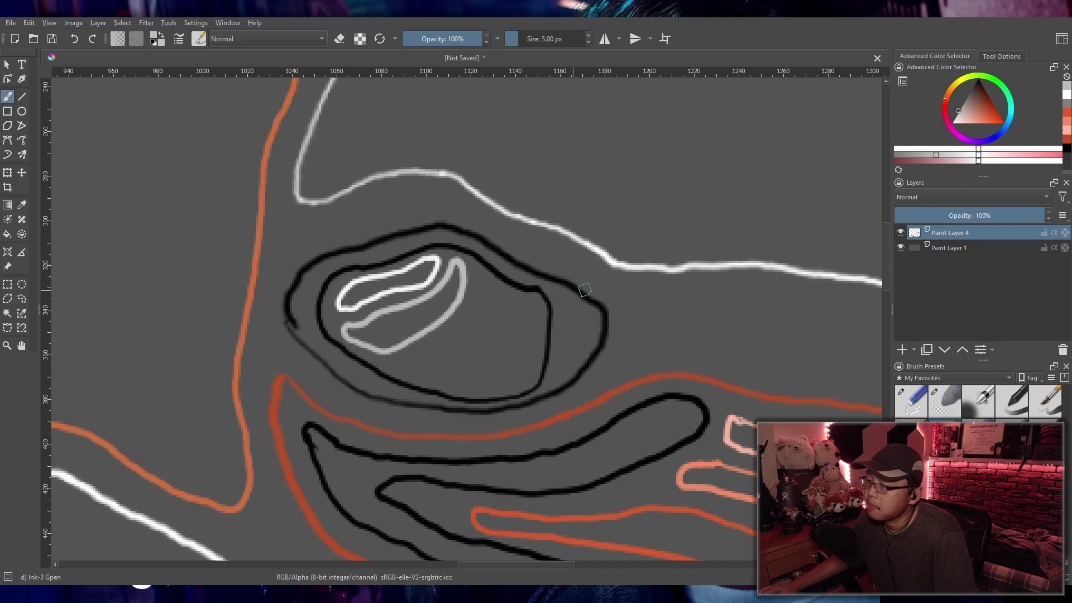
left_click_drag(909, 155, 896, 156)
mouse_move(477, 279)
left_mouse_down()
mouse_move(413, 372)
mouse_move(437, 378)
mouse_move(466, 363)
mouse_move(494, 301)
mouse_move(475, 275)
left_mouse_up()
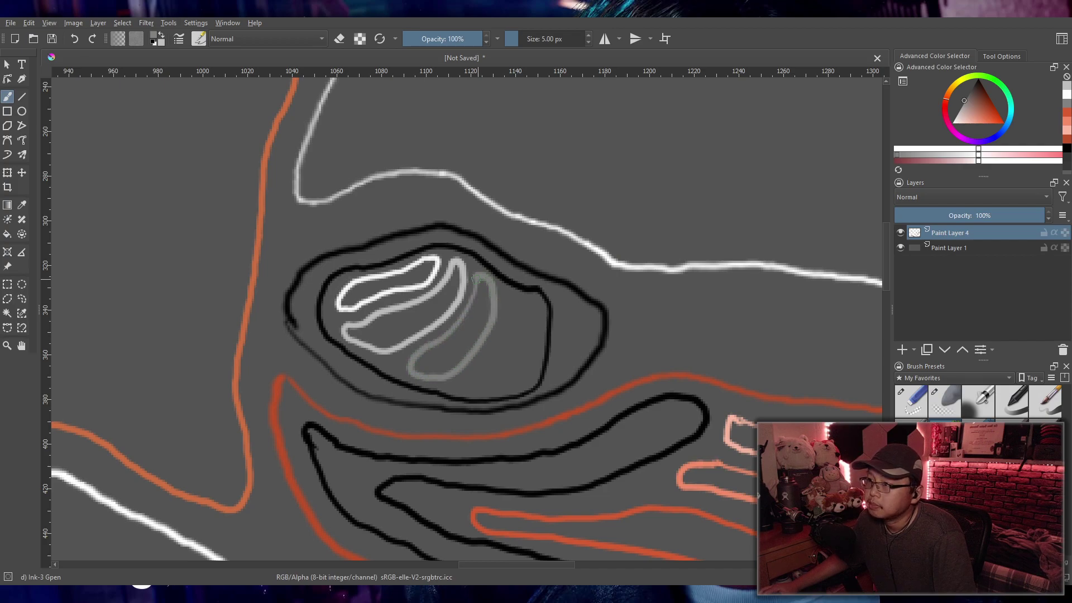
Step: Draw a white oval highlight about 15 px wide and a light grey crescent about 24 px wide beside it in the small left eye's iris
scroll(601, 330, "down", 5)
left_click_drag(441, 333, 514, 340)
scroll(514, 340, "up", 2)
scroll(514, 340, "up", 2)
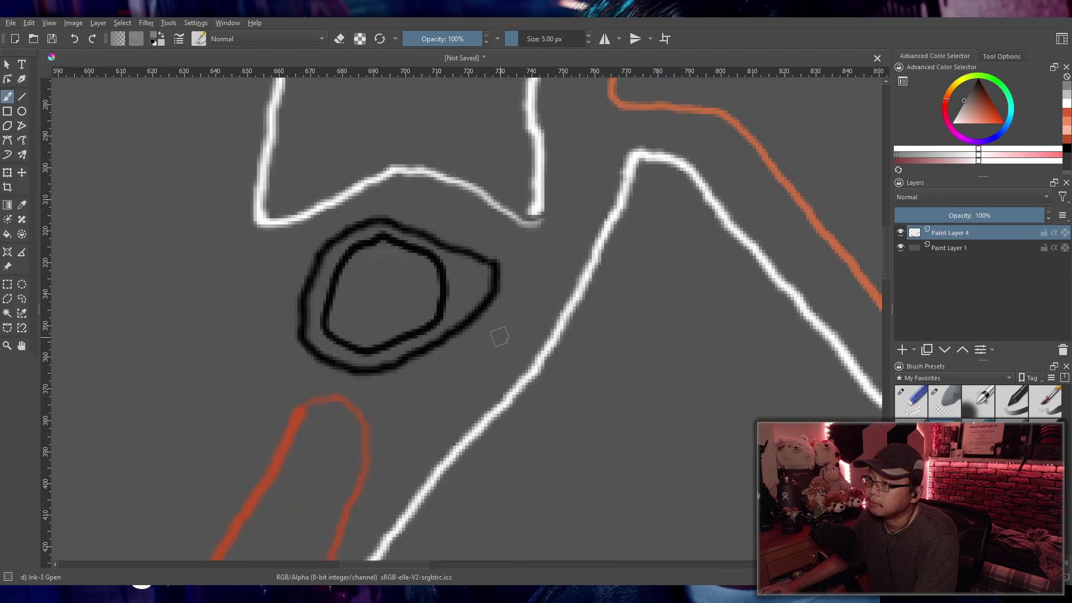
scroll(500, 335, "up", 3)
left_click(952, 123)
left_click(331, 229)
mouse_move(330, 229)
left_mouse_down()
mouse_move(263, 290)
mouse_move(349, 263)
mouse_move(340, 223)
mouse_move(341, 317)
mouse_move(258, 351)
mouse_move(360, 345)
mouse_move(398, 246)
mouse_move(366, 235)
left_mouse_up()
Step: Draw a mid-grey crescent about 12 px wide and 16 px tall along the right side of the small left iris
left_click(933, 155)
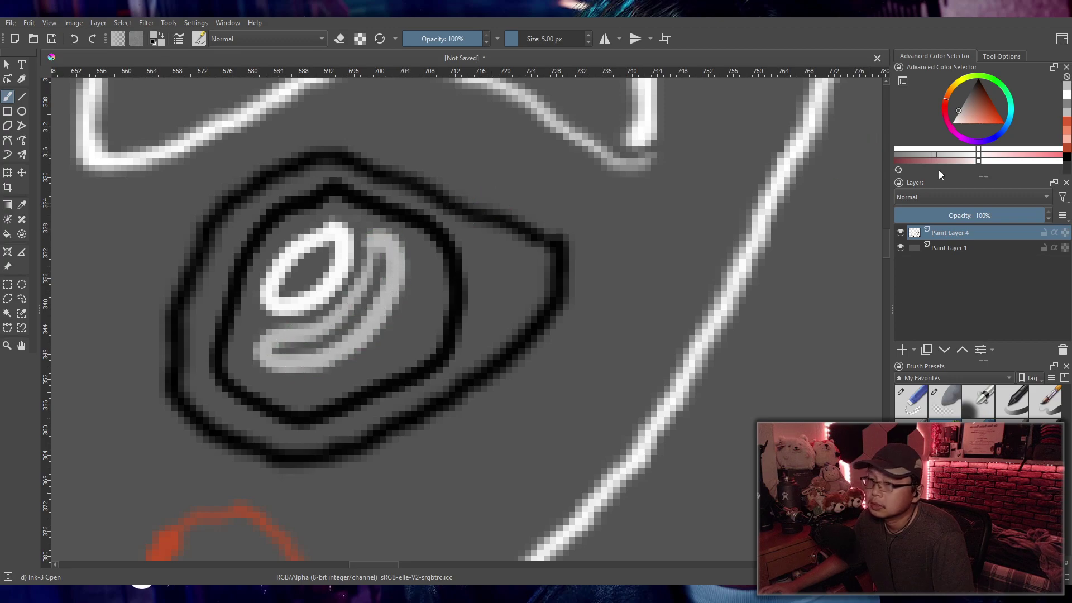
mouse_move(427, 263)
left_mouse_down()
mouse_move(403, 328)
mouse_move(371, 357)
left_mouse_up()
key("ctrl+z")
mouse_move(428, 279)
left_mouse_down()
mouse_move(405, 329)
mouse_move(374, 361)
mouse_move(387, 371)
mouse_move(421, 350)
mouse_move(429, 284)
left_mouse_up()
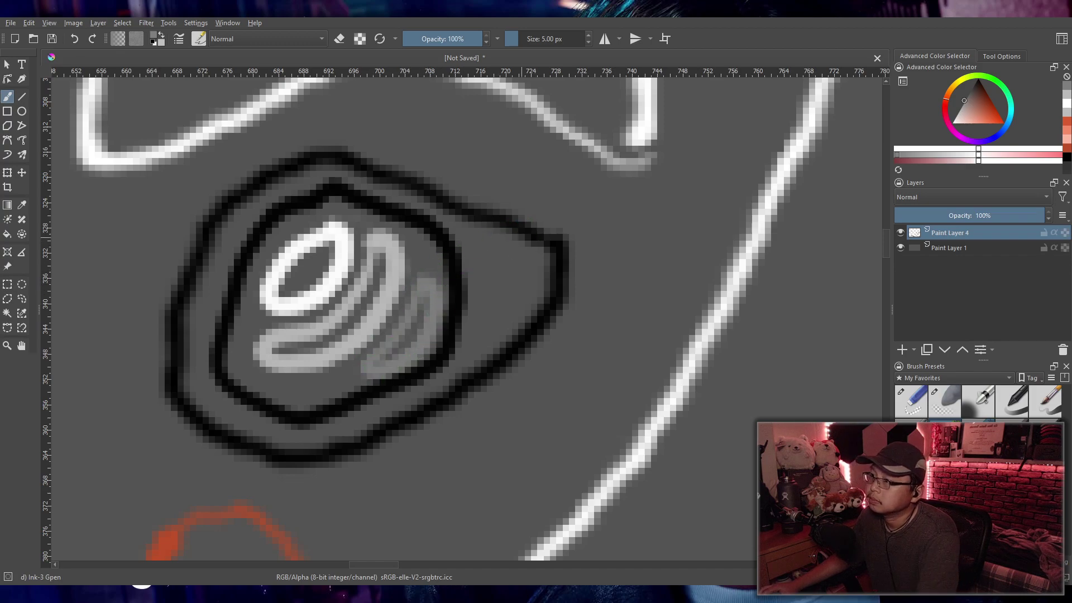
Step: Draw a closed black contour about 315 px wide and 113 px tall just inside the mouth's outline, using the default black colour
scroll(558, 246, "down", 4)
scroll(586, 252, "down", 3)
left_click_drag(662, 267, 519, 273)
scroll(517, 272, "down", 2)
left_click_drag(617, 286, 601, 288)
key("plus")
key("plus")
key("plus")
key("plus")
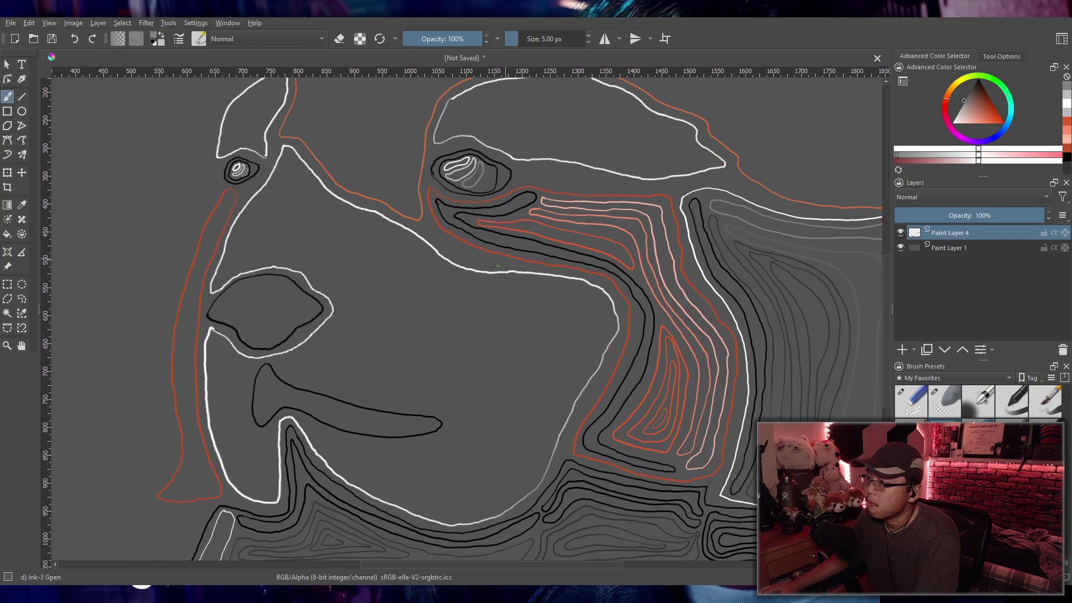
key("plus")
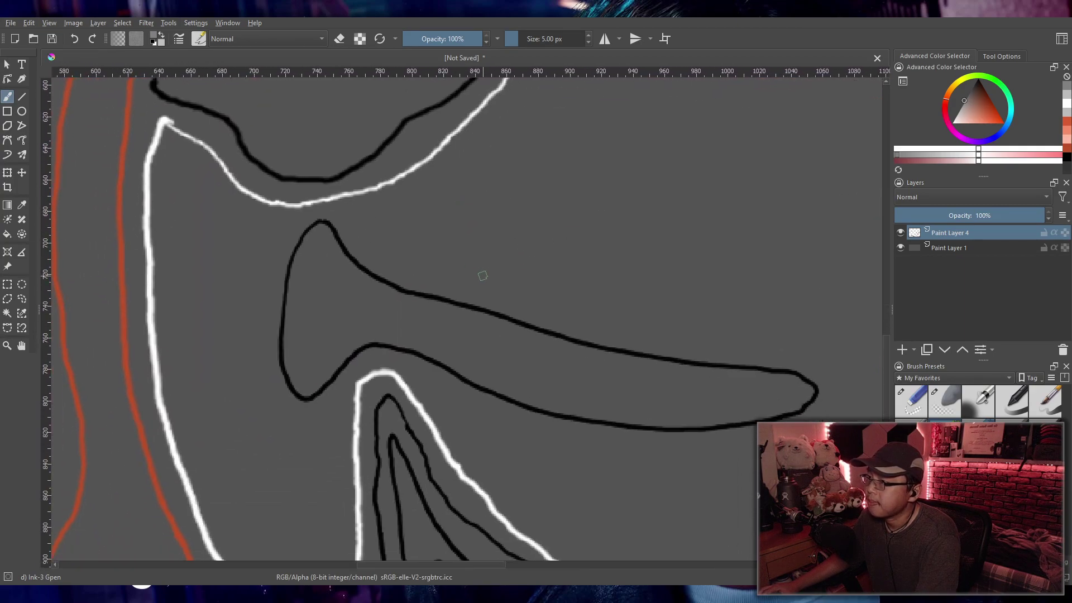
key("plus")
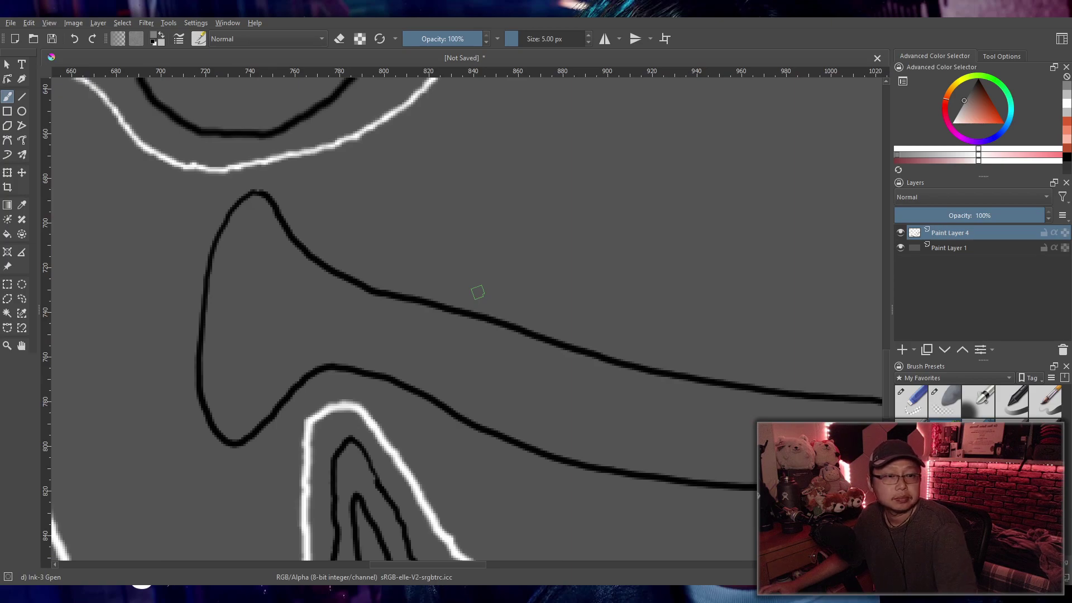
key("d")
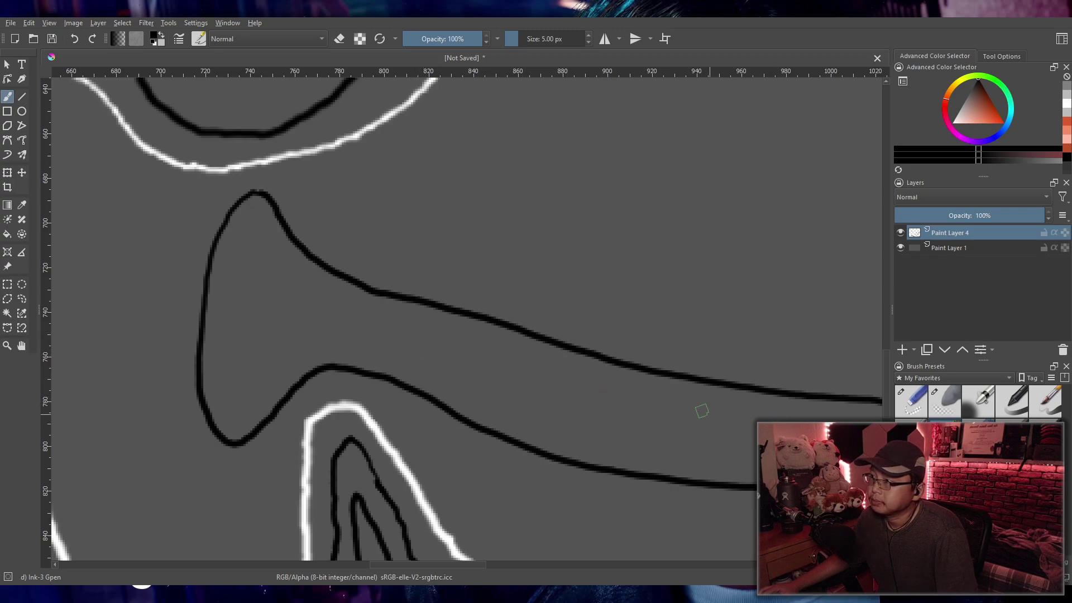
scroll(535, 377, "down", 1)
left_click_drag(584, 380, 496, 365)
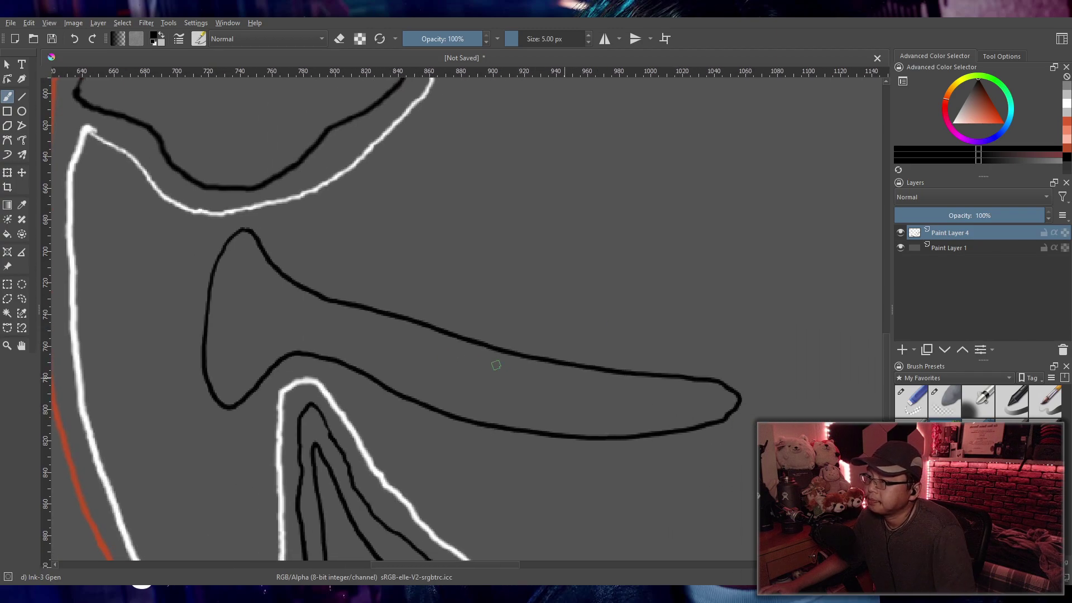
mouse_move(703, 391)
left_mouse_down()
mouse_move(557, 374)
mouse_move(286, 293)
left_mouse_up()
left_click_drag(229, 271, 218, 345)
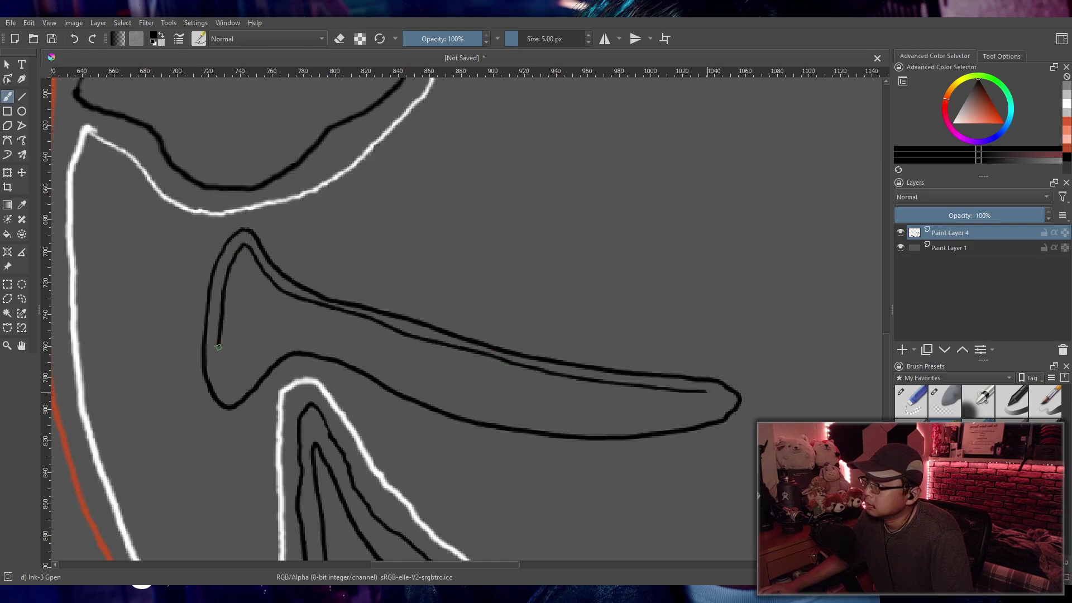
mouse_move(228, 387)
left_mouse_down()
mouse_move(290, 341)
mouse_move(332, 342)
mouse_move(508, 414)
mouse_move(677, 418)
mouse_move(705, 411)
mouse_move(721, 380)
left_mouse_up()
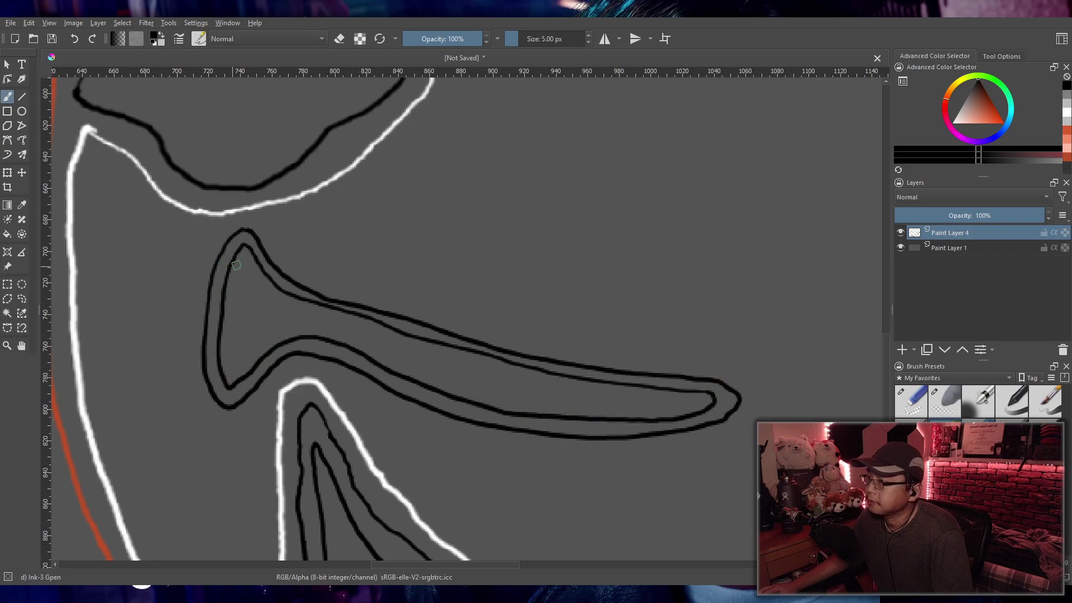
mouse_move(248, 266)
left_mouse_down()
mouse_move(231, 317)
mouse_move(229, 349)
mouse_move(239, 355)
mouse_move(304, 319)
mouse_move(501, 396)
mouse_move(675, 404)
mouse_move(493, 366)
mouse_move(351, 319)
left_mouse_up()
key("ctrl+z")
key("ctrl+z")
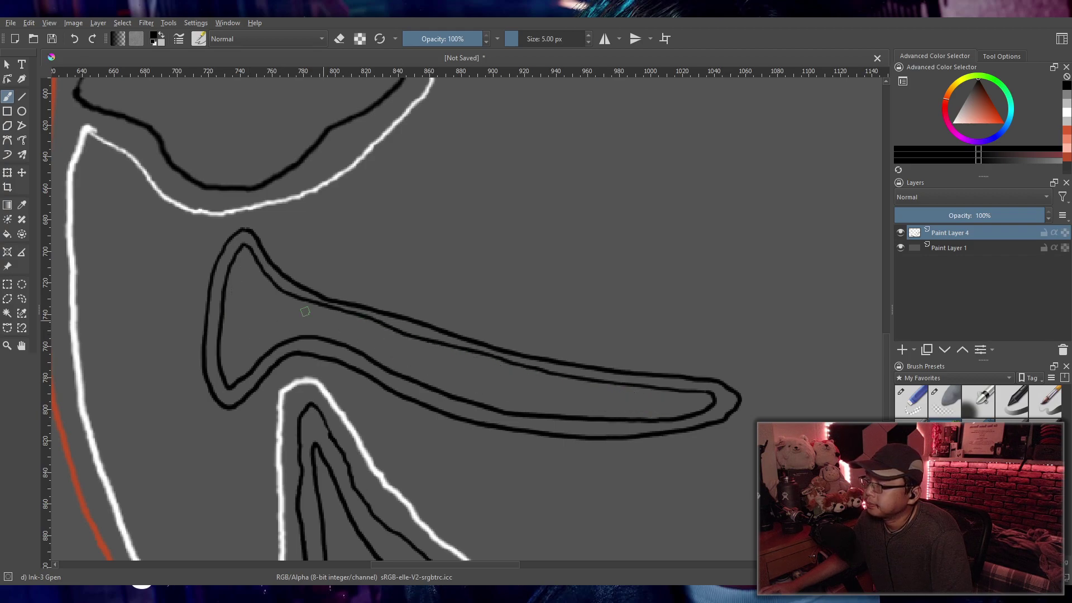
mouse_move(234, 303)
left_mouse_down()
mouse_move(242, 361)
mouse_move(271, 313)
mouse_move(248, 267)
mouse_move(233, 338)
mouse_move(248, 362)
mouse_move(278, 312)
left_mouse_up()
key("ctrl+z")
key("ctrl+z")
Step: Draw two nested black contours in the mouth's wide left end, the outer about 57 px tall, and a black loop about 250 px long in its tail
mouse_move(242, 277)
left_mouse_down()
mouse_move(233, 359)
mouse_move(269, 334)
mouse_move(258, 282)
mouse_move(259, 299)
mouse_move(248, 302)
mouse_move(256, 327)
left_mouse_up()
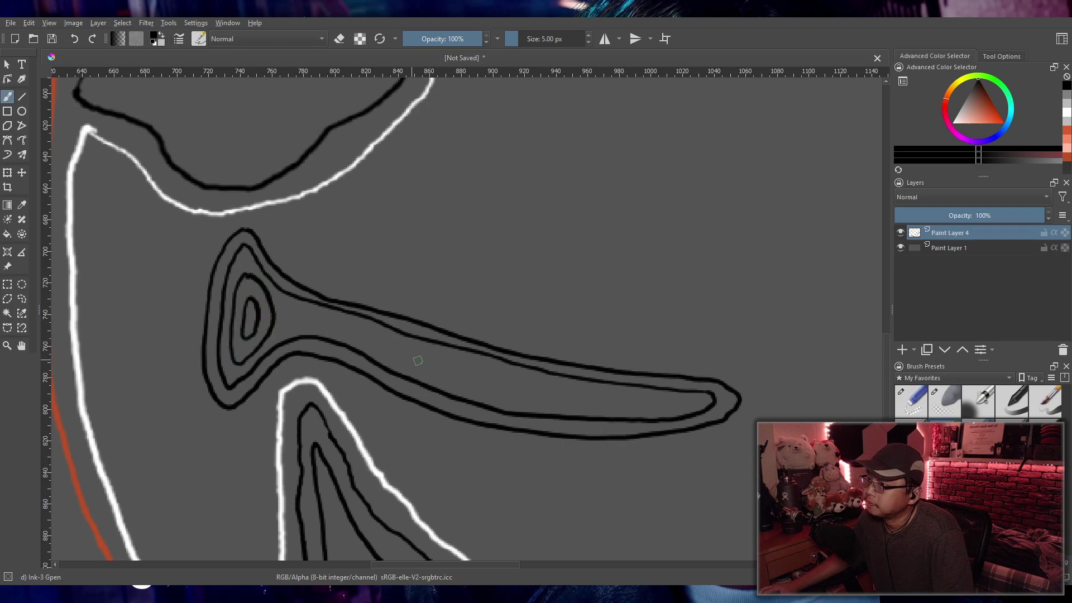
mouse_move(306, 320)
left_mouse_down()
mouse_move(572, 393)
mouse_move(646, 397)
mouse_move(648, 408)
mouse_move(528, 402)
mouse_move(310, 322)
mouse_move(512, 375)
mouse_move(667, 397)
mouse_move(621, 404)
mouse_move(418, 358)
left_mouse_up()
key("ctrl+z")
mouse_move(337, 333)
left_mouse_down()
mouse_move(286, 314)
mouse_move(292, 306)
left_mouse_up()
scroll(412, 303, "down", 5)
left_click_drag(462, 308, 401, 341)
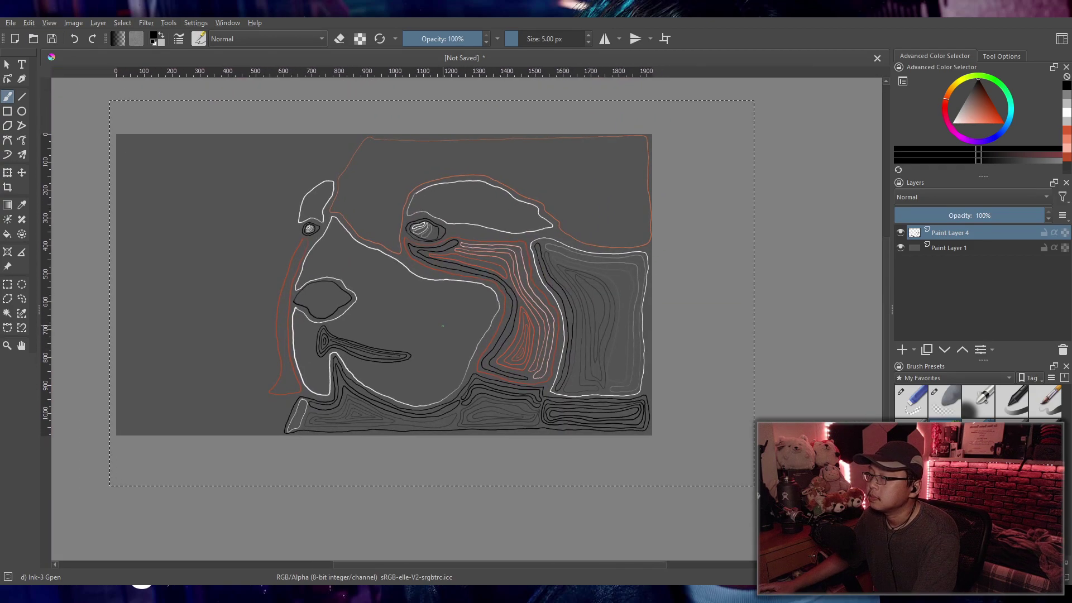
Step: Draw nested white contours inside the slanted white highlight at the left end of the black neck shape
scroll(431, 307, "up", 1)
mouse_move(457, 310)
left_mouse_down()
mouse_move(584, 305)
mouse_move(476, 319)
left_mouse_up()
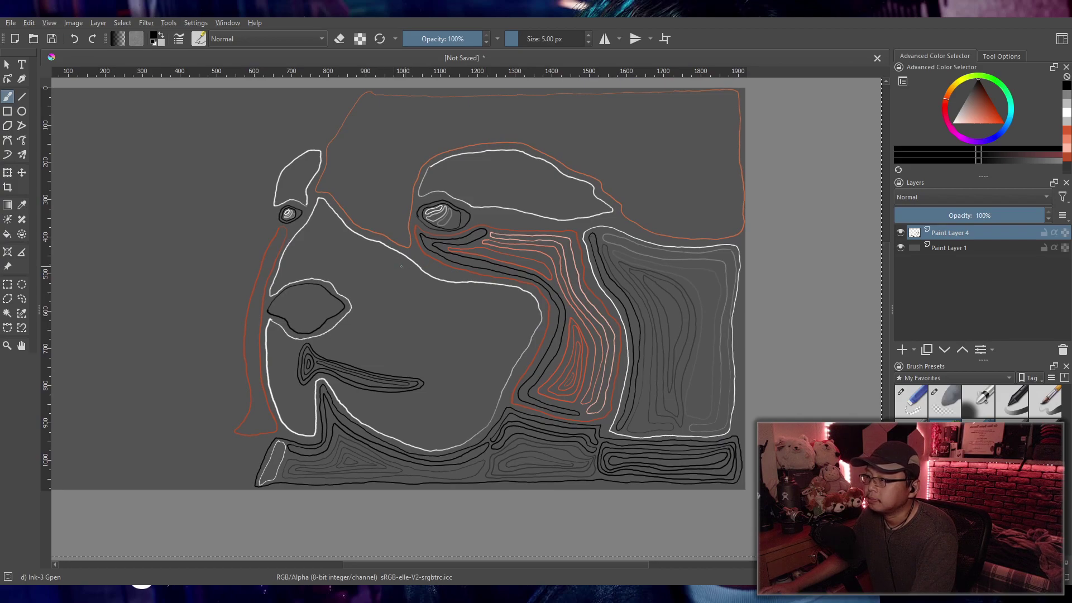
scroll(358, 305, "up", 1)
scroll(396, 325, "up", 3)
left_click_drag(289, 449, 437, 212)
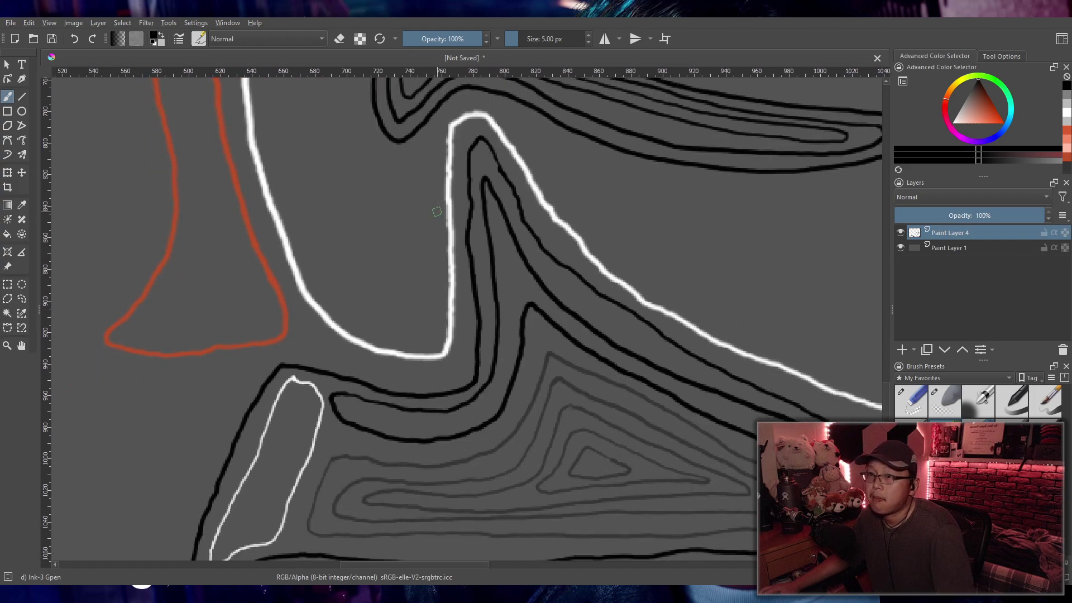
left_click_drag(982, 118, 927, 128)
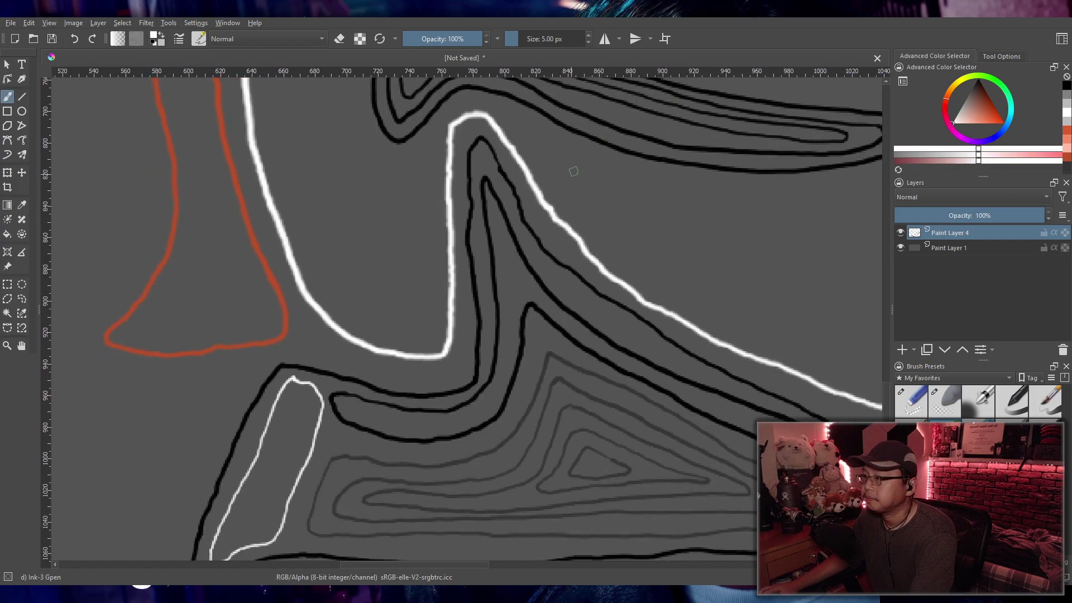
scroll(366, 322, "up", 1)
left_click_drag(307, 452, 426, 226)
scroll(425, 244, "up", 1)
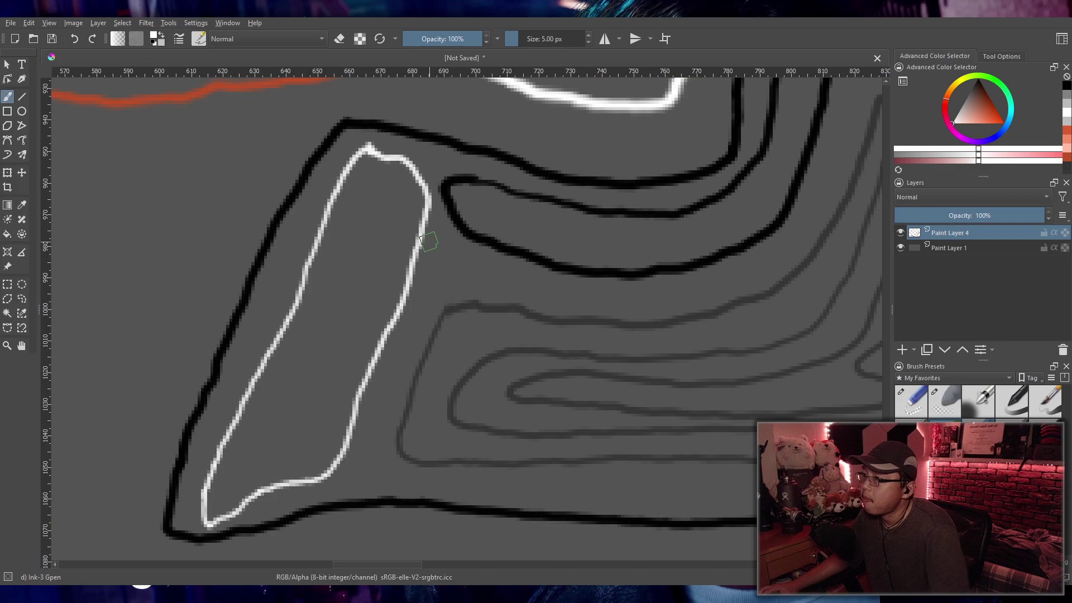
mouse_move(402, 179)
left_mouse_down()
mouse_move(361, 183)
mouse_move(309, 324)
mouse_move(225, 488)
mouse_move(306, 455)
mouse_move(400, 242)
mouse_move(411, 200)
mouse_move(399, 183)
mouse_move(374, 205)
mouse_move(344, 306)
mouse_move(277, 435)
mouse_move(299, 420)
mouse_move(364, 294)
mouse_move(394, 199)
left_mouse_up()
Step: Draw a closed light grey U-shaped contour about 115 px wide and 290 px tall inside the white chin outline left of the mouth
scroll(487, 201, "down", 4)
left_click_drag(486, 201, 532, 320)
scroll(525, 308, "up", 2)
left_click_drag(517, 188, 535, 376)
scroll(500, 303, "down", 1)
scroll(500, 310, "up", 2)
scroll(484, 319, "down", 5)
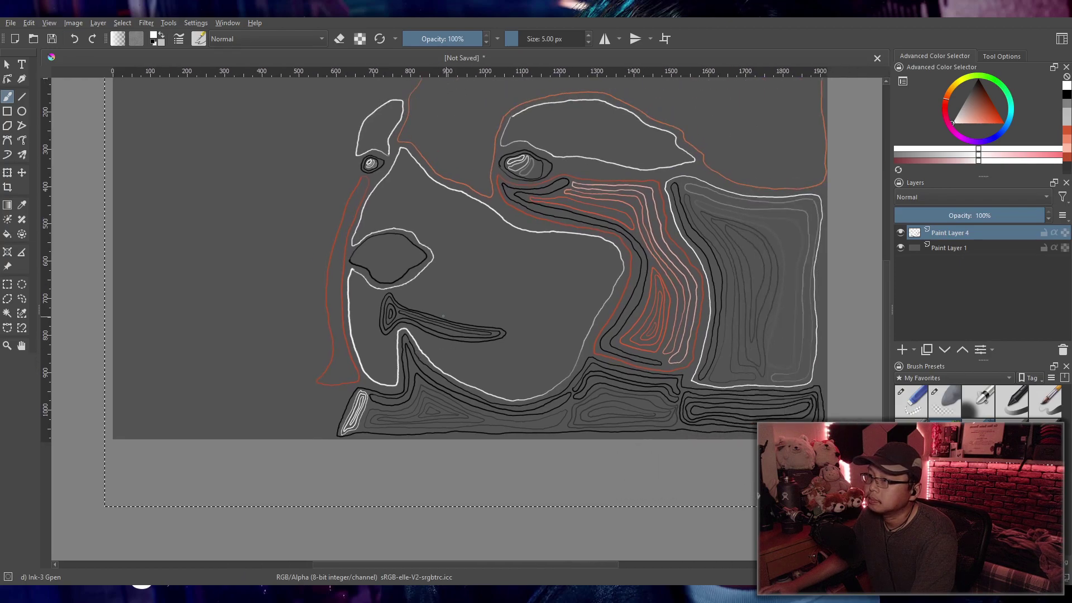
scroll(423, 306, "up", 6)
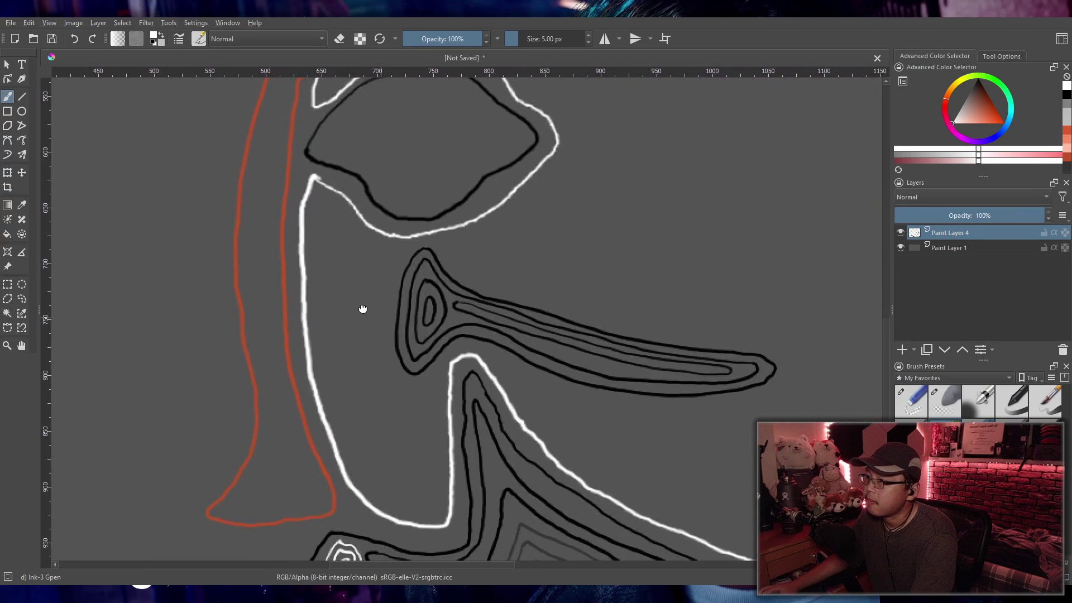
left_click(962, 107)
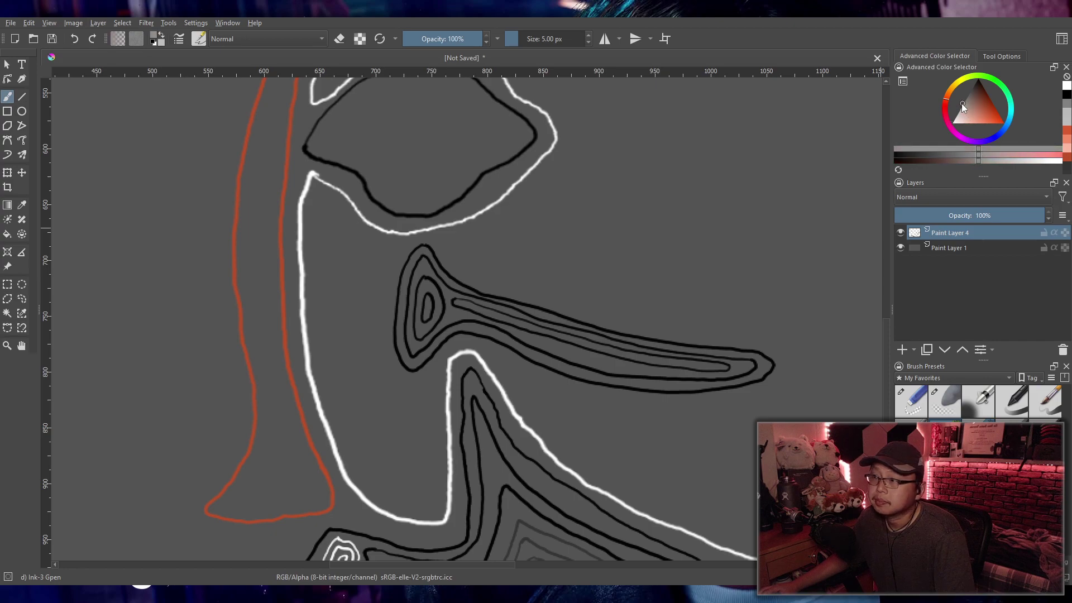
left_click(954, 113)
mouse_move(346, 213)
left_mouse_down()
mouse_move(328, 190)
mouse_move(312, 244)
mouse_move(341, 412)
mouse_move(363, 473)
mouse_move(399, 504)
mouse_move(431, 511)
mouse_move(439, 388)
mouse_move(431, 371)
mouse_move(402, 378)
mouse_move(389, 353)
left_mouse_up()
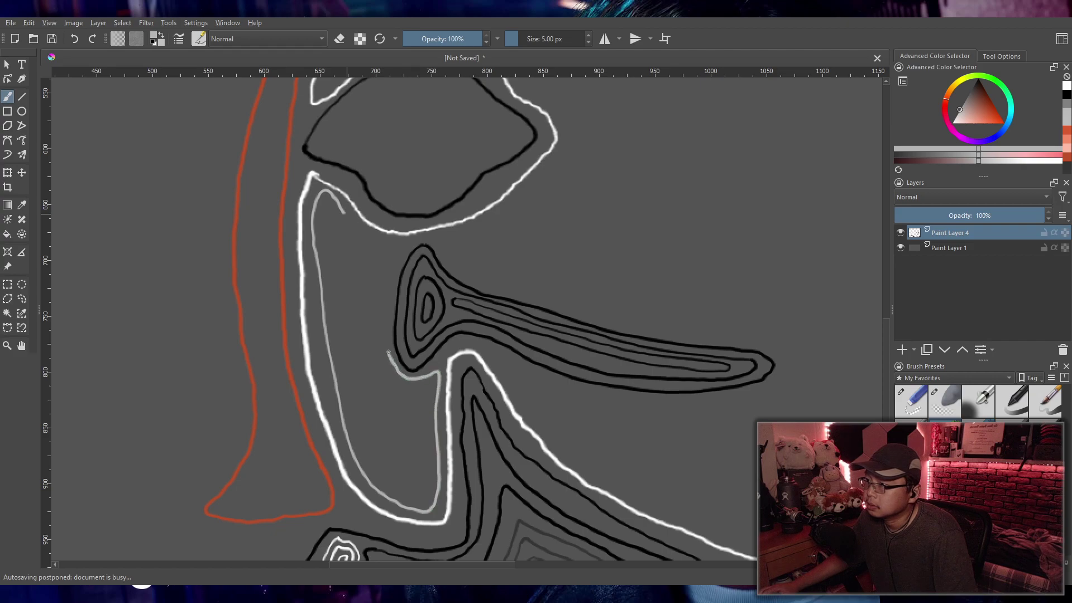
key("ctrl+z")
mouse_move(342, 209)
left_mouse_down()
mouse_move(325, 193)
mouse_move(316, 200)
mouse_move(320, 303)
mouse_move(342, 404)
mouse_move(390, 501)
mouse_move(424, 509)
mouse_move(438, 483)
mouse_move(441, 378)
mouse_move(432, 373)
mouse_move(421, 449)
mouse_move(401, 453)
mouse_move(355, 356)
mouse_move(339, 212)
left_mouse_up()
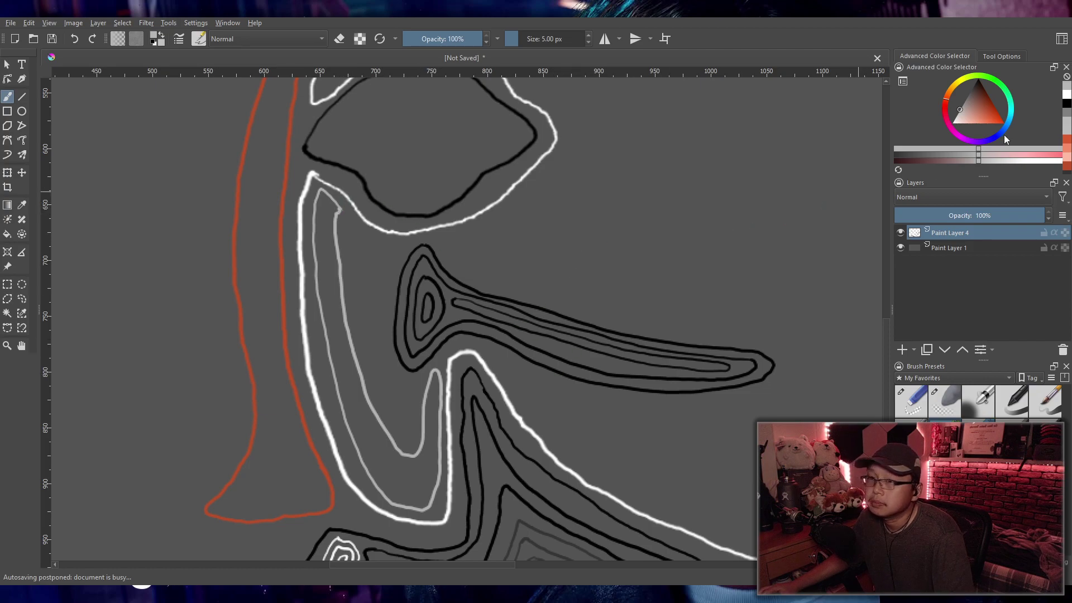
Step: Draw two nested mid-grey contours between the light grey chin contour and the mouth, about 195 px and 160 px tall
left_click(966, 98)
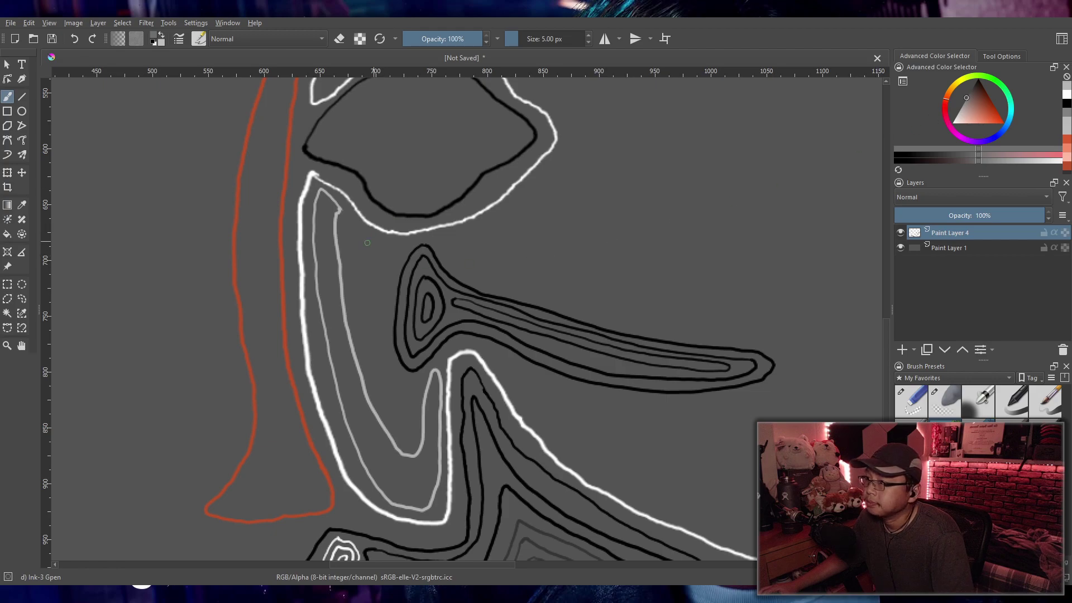
mouse_move(375, 239)
left_mouse_down()
mouse_move(354, 225)
mouse_move(353, 275)
mouse_move(370, 357)
mouse_move(406, 437)
mouse_move(417, 403)
mouse_move(414, 381)
mouse_move(391, 363)
mouse_move(376, 239)
left_mouse_up()
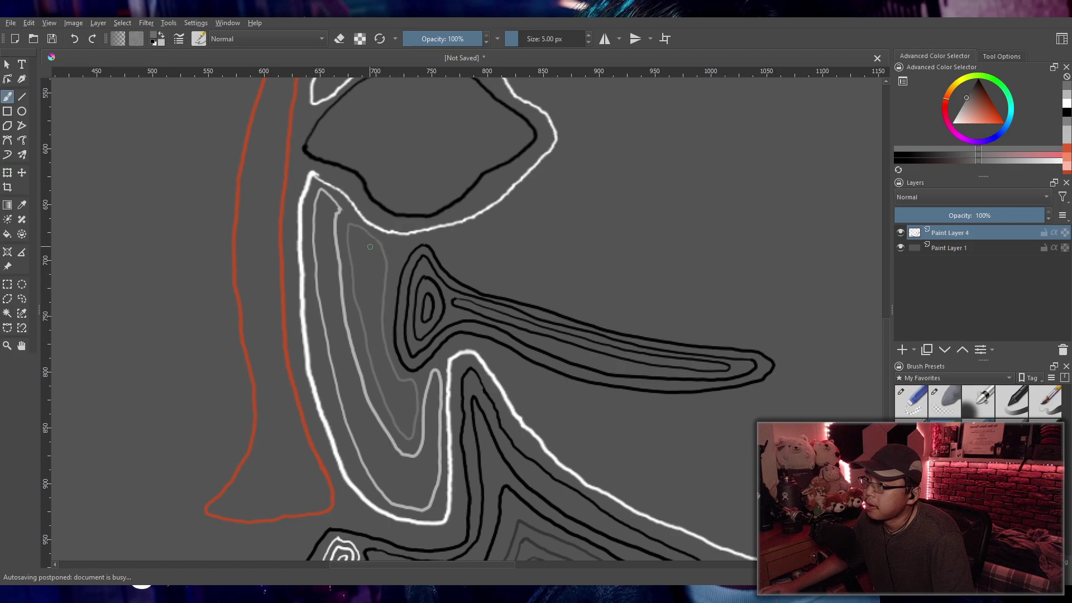
left_click_drag(366, 300, 374, 279)
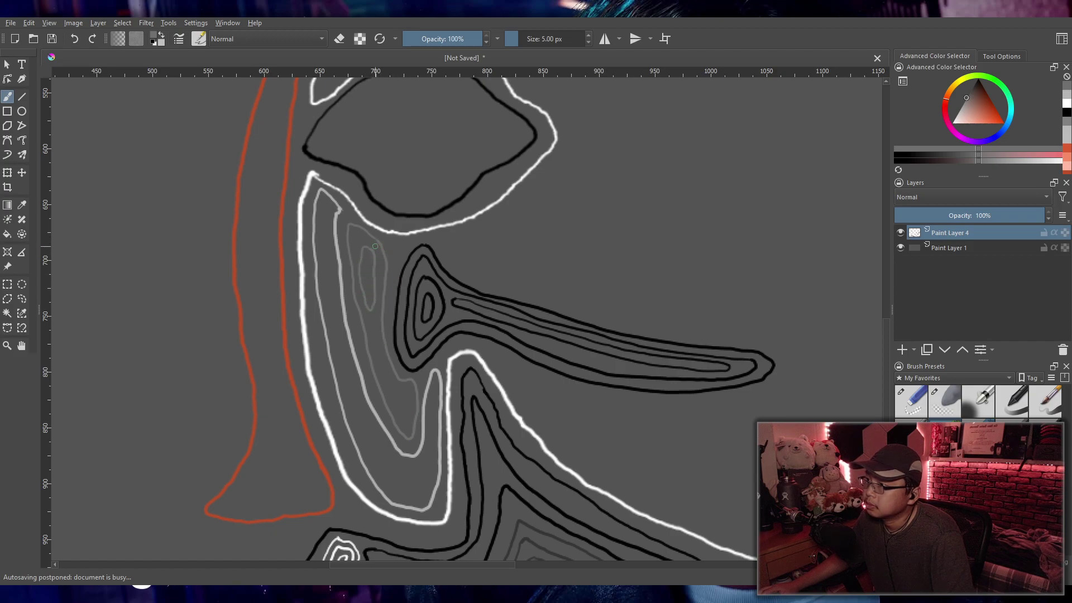
left_click_drag(383, 373, 404, 419)
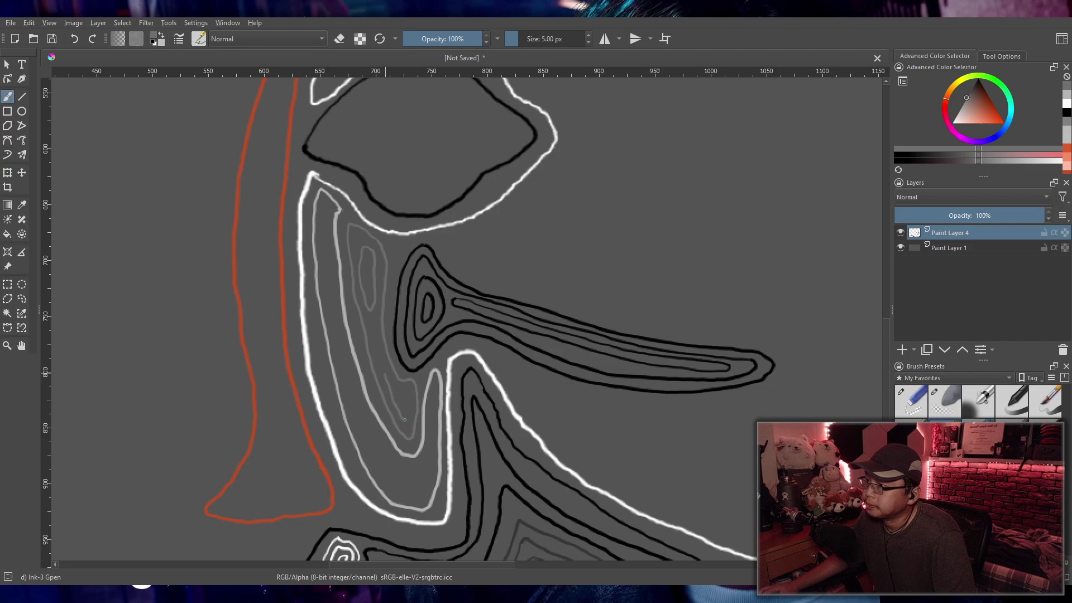
key("ctrl+z")
key("ctrl+z")
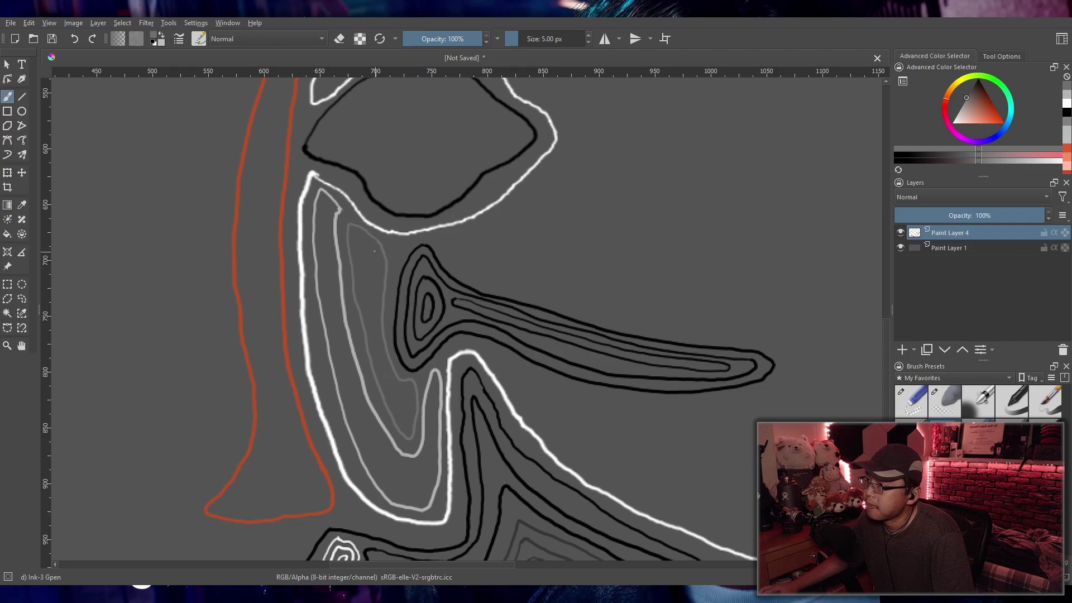
left_click_drag(387, 388, 401, 418)
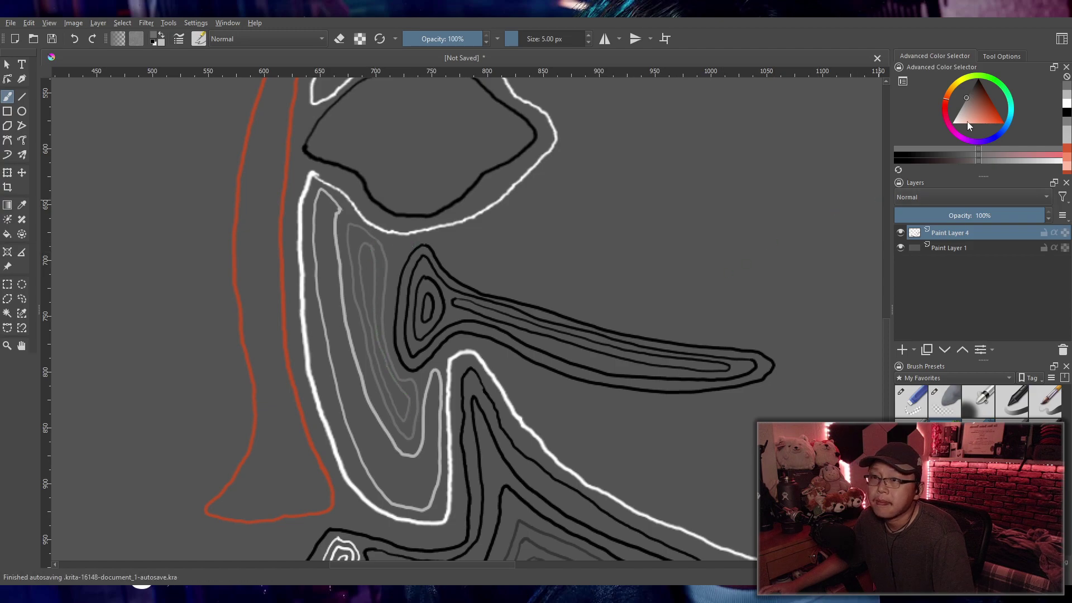
Step: Draw a narrow light grey inner contour about 260 px tall within the light grey U-shaped contour on the chin
left_click(957, 110)
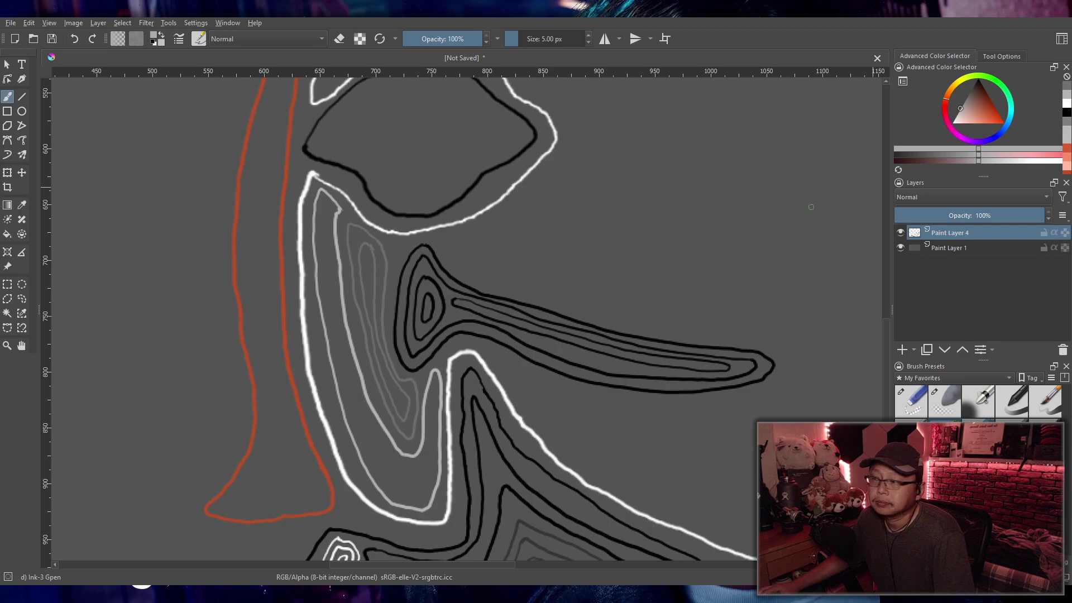
left_click_drag(960, 111, 962, 105)
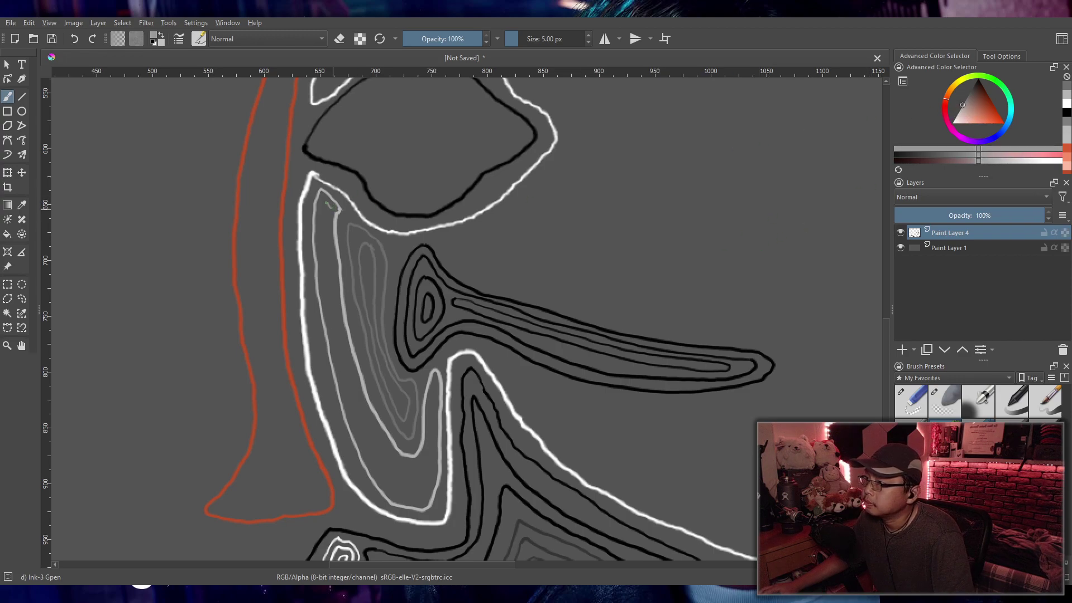
key("ctrl+z")
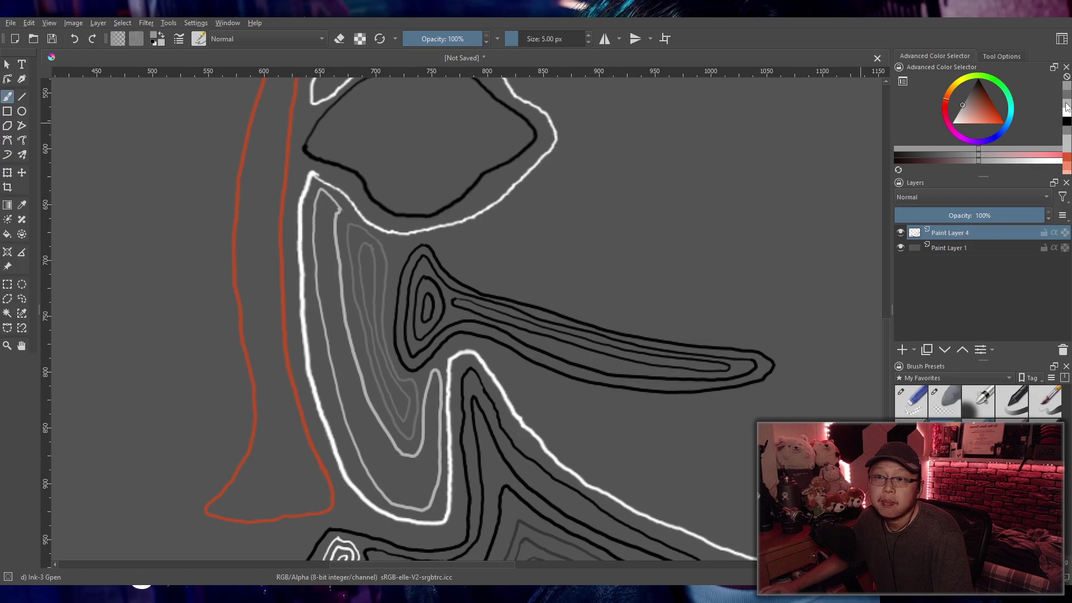
left_click(959, 109)
mouse_move(326, 207)
left_mouse_down()
mouse_move(349, 399)
mouse_move(401, 496)
mouse_move(411, 498)
mouse_move(423, 472)
left_mouse_up()
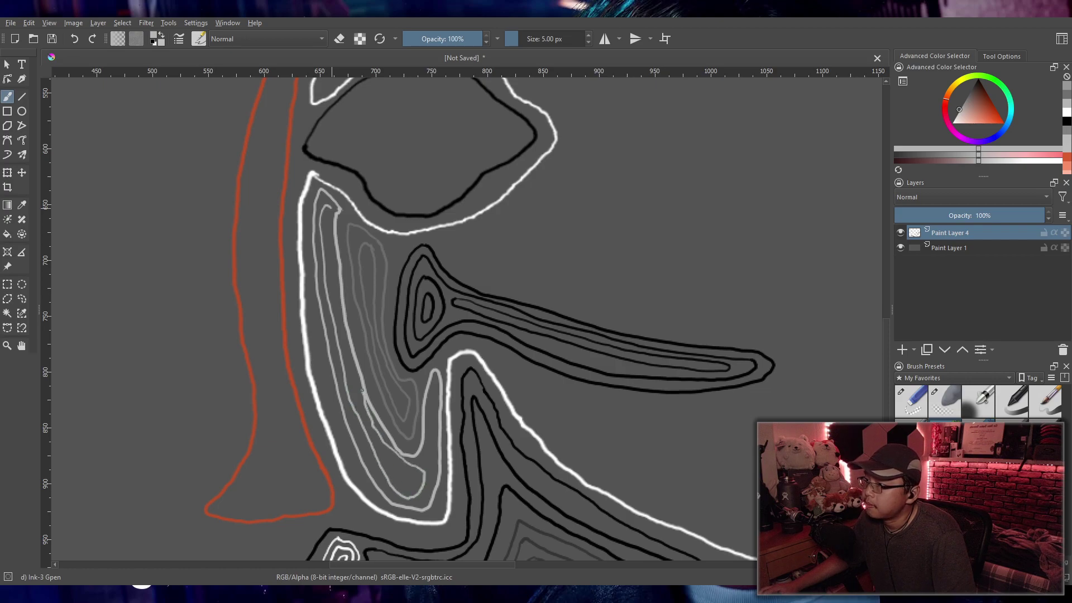
key("ctrl+z")
mouse_move(322, 214)
left_mouse_down()
mouse_move(358, 430)
mouse_move(385, 479)
mouse_move(419, 498)
mouse_move(420, 474)
mouse_move(376, 433)
mouse_move(344, 337)
left_mouse_up()
left_click_drag(331, 248, 324, 210)
scroll(420, 233, "down", 1)
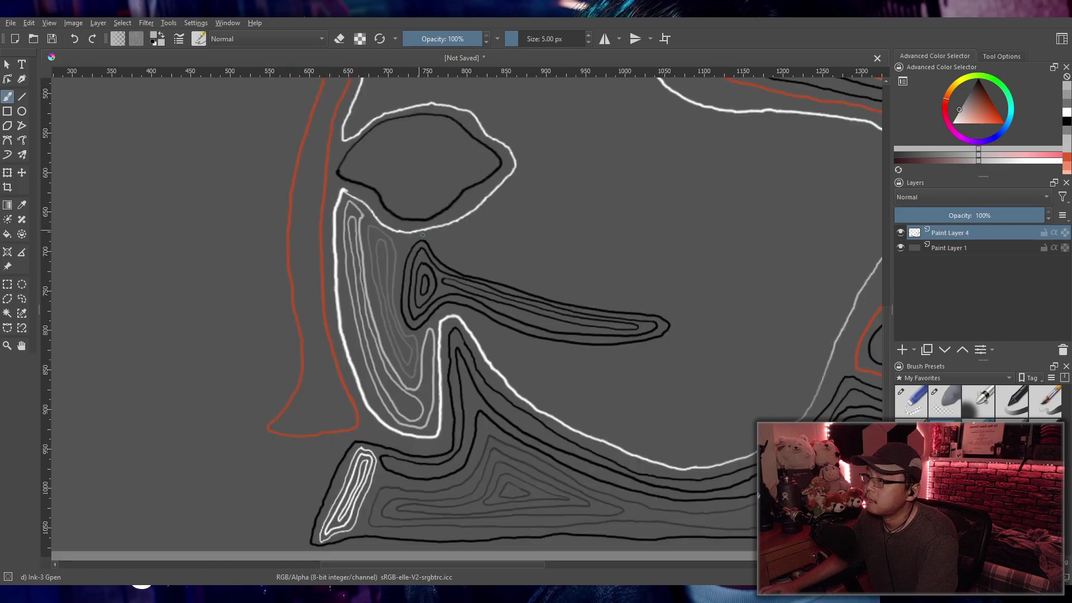
scroll(420, 232, "down", 4)
scroll(519, 240, "up", 4)
scroll(481, 307, "down", 4)
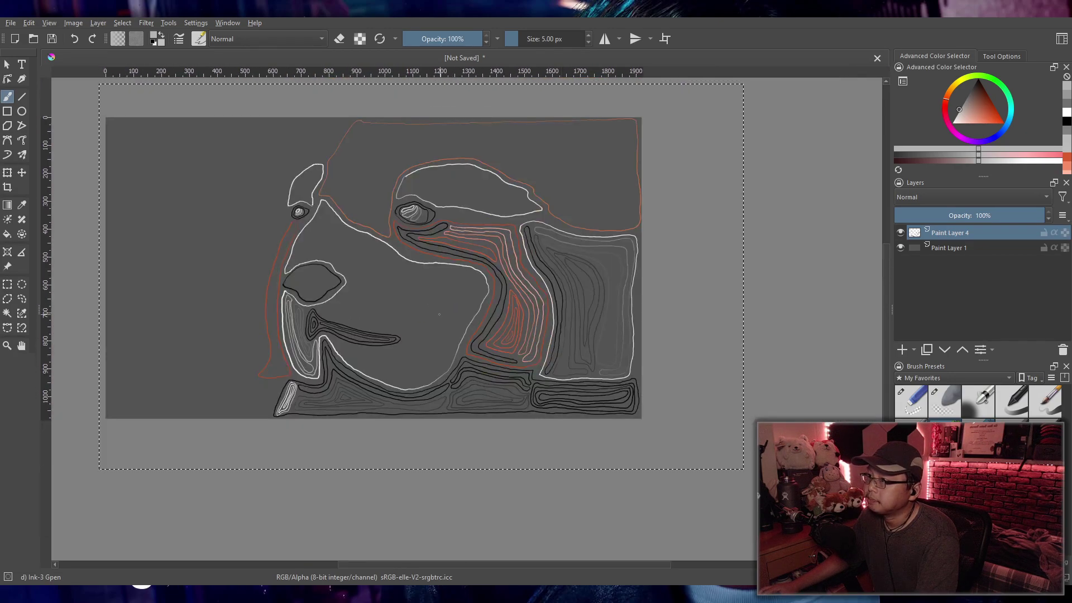
scroll(440, 314, "up", 5)
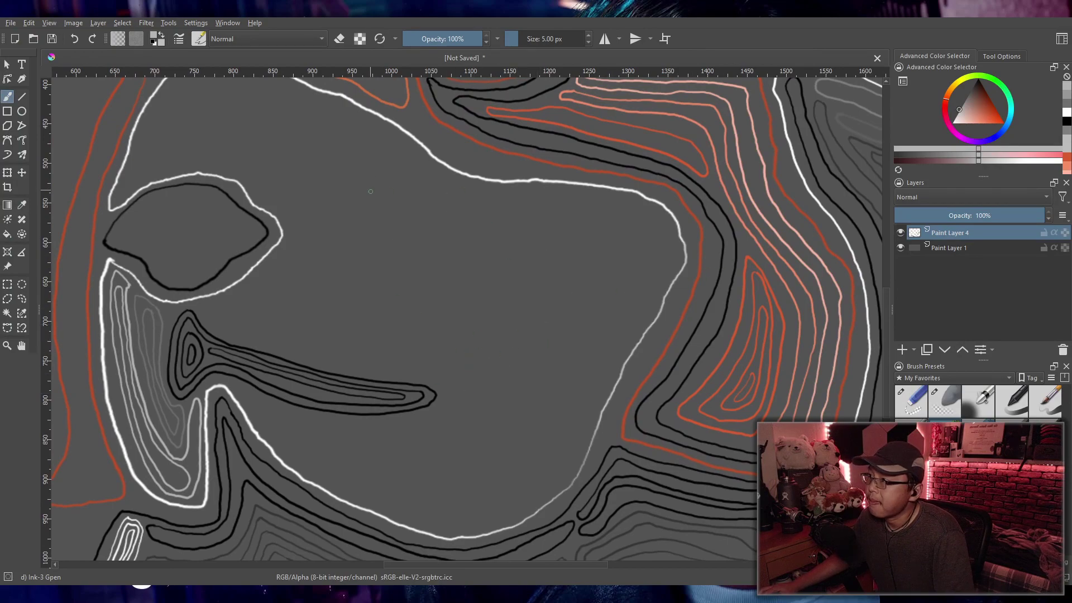
left_click_drag(267, 143, 340, 255)
scroll(340, 255, "up", 1)
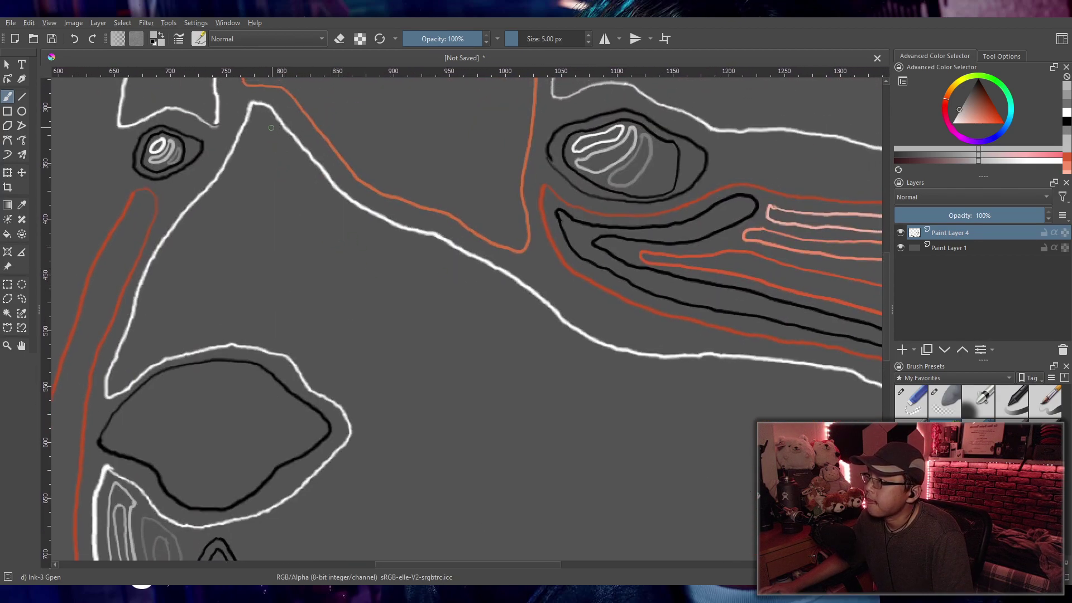
mouse_move(275, 126)
left_mouse_down()
mouse_move(234, 179)
mouse_move(171, 261)
mouse_move(117, 379)
mouse_move(193, 340)
mouse_move(276, 340)
mouse_move(312, 359)
left_mouse_up()
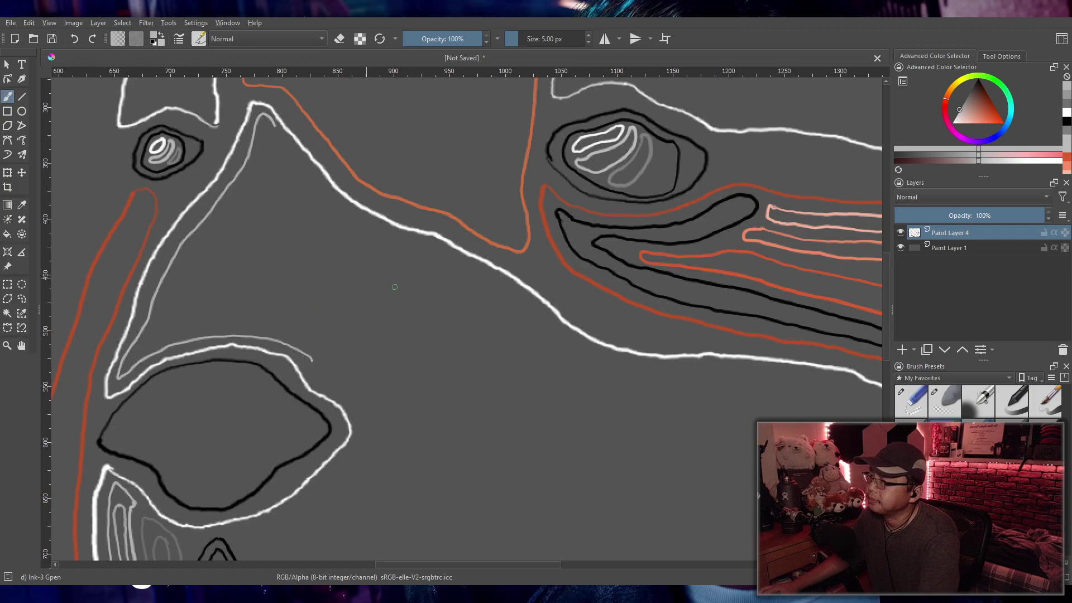
scroll(503, 332, "down", 1)
left_click_drag(516, 340, 349, 248)
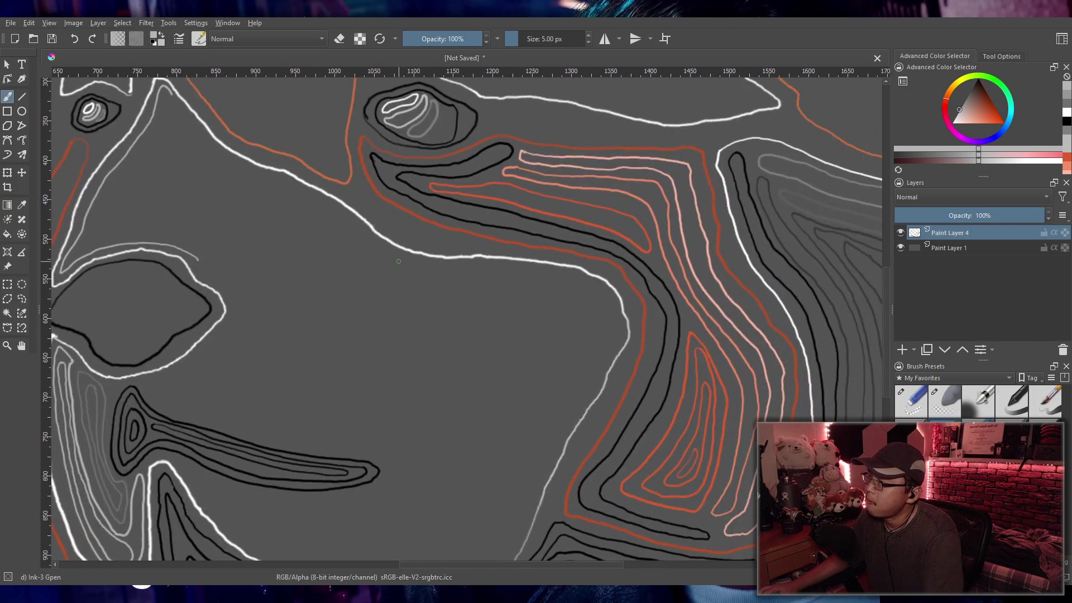
key("ctrl+z")
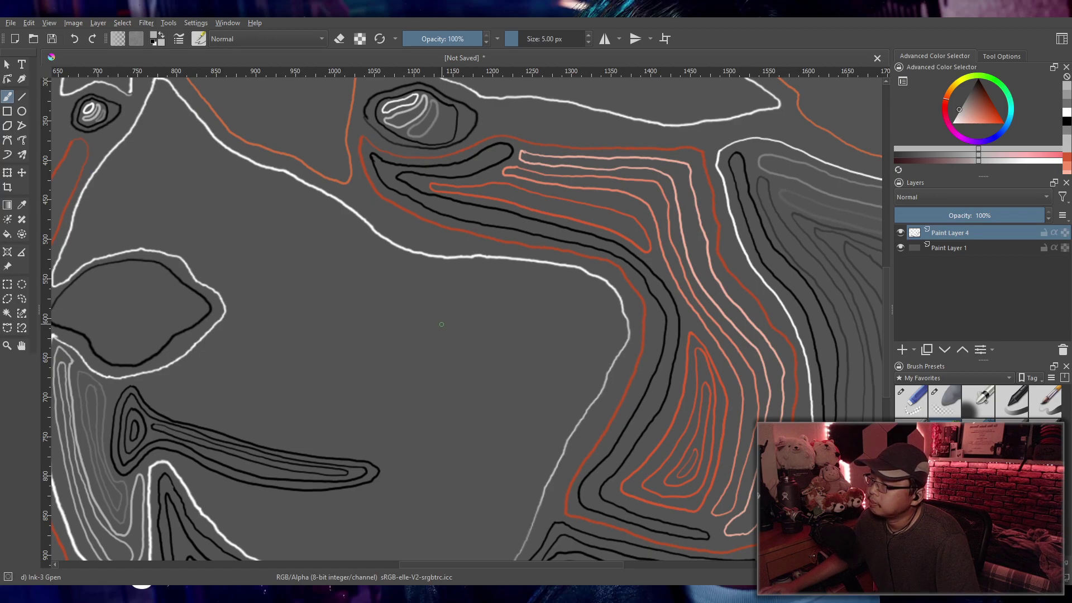
mouse_move(169, 97)
left_mouse_down()
mouse_move(102, 188)
mouse_move(69, 258)
mouse_move(90, 245)
mouse_move(162, 121)
mouse_move(378, 279)
mouse_move(535, 316)
mouse_move(596, 353)
mouse_move(615, 337)
mouse_move(584, 284)
mouse_move(393, 255)
mouse_move(179, 117)
left_mouse_up()
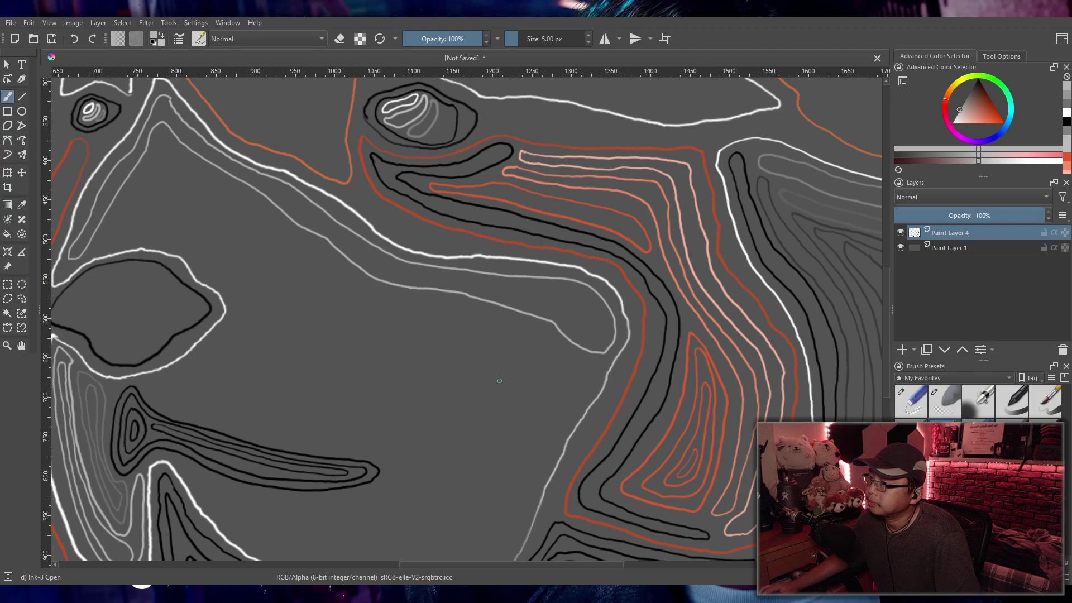
mouse_move(601, 323)
left_mouse_down()
mouse_move(557, 291)
mouse_move(452, 279)
mouse_move(539, 305)
mouse_move(600, 336)
left_mouse_up()
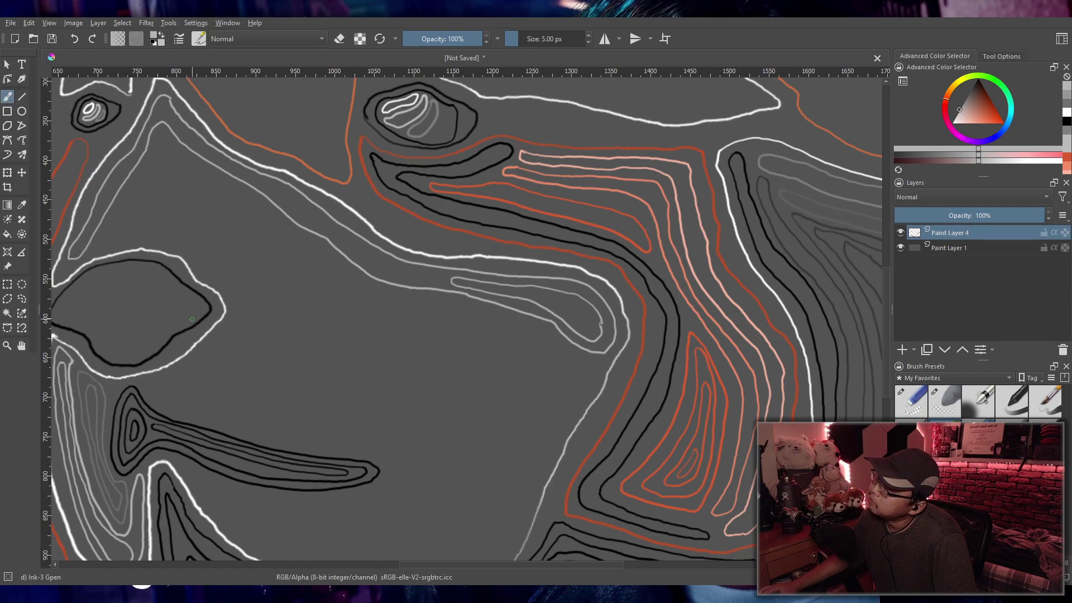
key("ctrl+z")
key("ctrl+z")
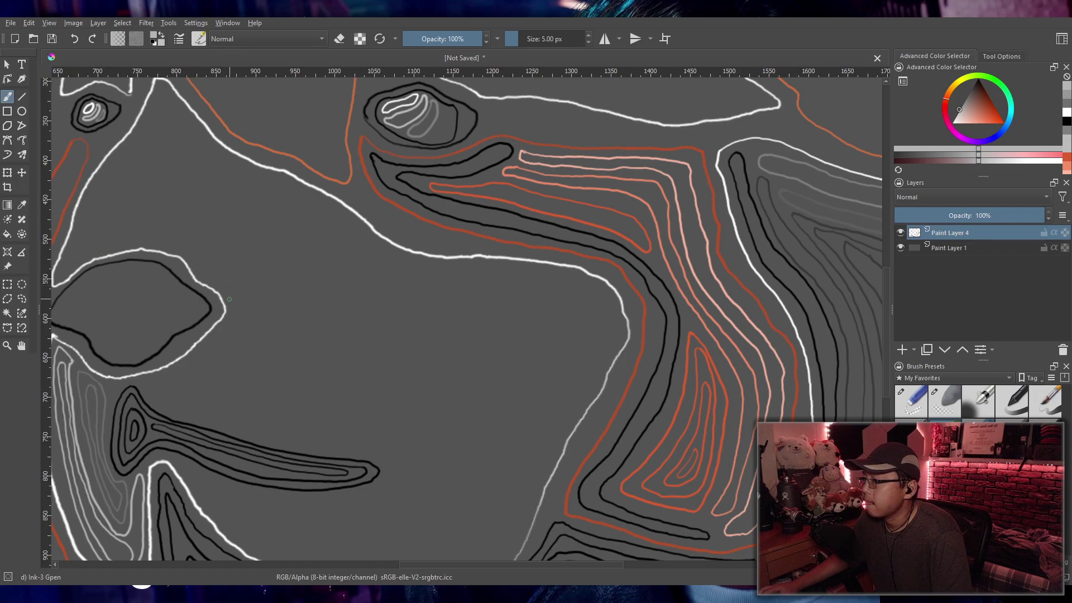
Step: Draw a light grey contour about 700 px wide inside the white face outline's upper edge, with a large darker grey contour within it
mouse_move(157, 242)
left_mouse_down()
mouse_move(92, 251)
mouse_move(61, 270)
mouse_move(84, 200)
mouse_move(162, 93)
mouse_move(239, 175)
mouse_move(380, 254)
mouse_move(444, 275)
mouse_move(559, 285)
mouse_move(592, 300)
mouse_move(614, 338)
mouse_move(542, 301)
mouse_move(396, 277)
mouse_move(215, 173)
left_mouse_up()
mouse_move(180, 136)
left_mouse_down()
mouse_move(160, 115)
mouse_move(89, 243)
mouse_move(153, 227)
mouse_move(234, 279)
mouse_move(243, 307)
left_mouse_up()
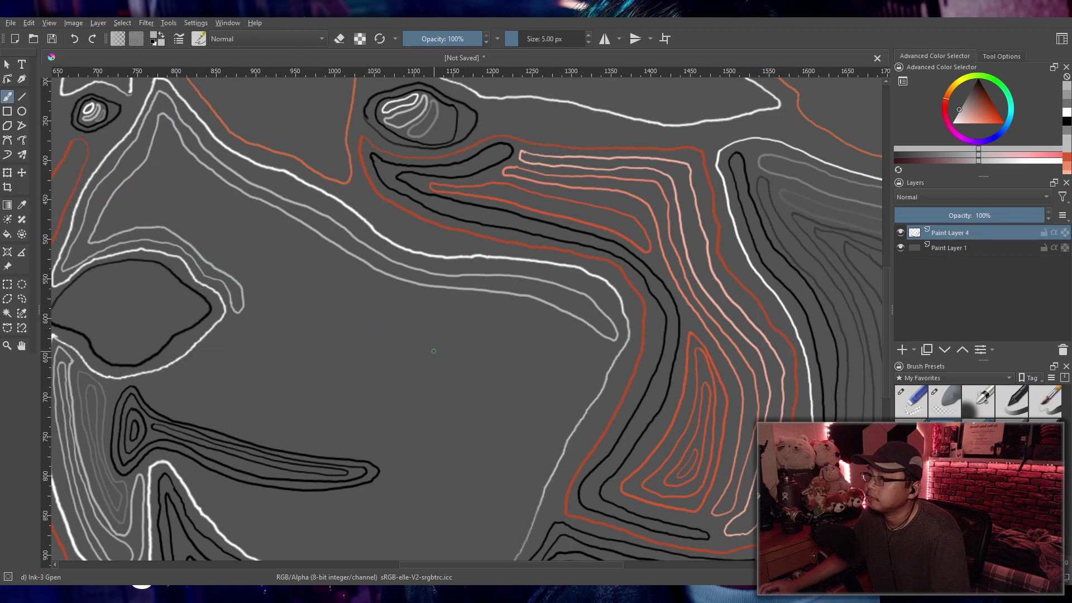
scroll(526, 341, "down", 6)
scroll(512, 345, "up", 10)
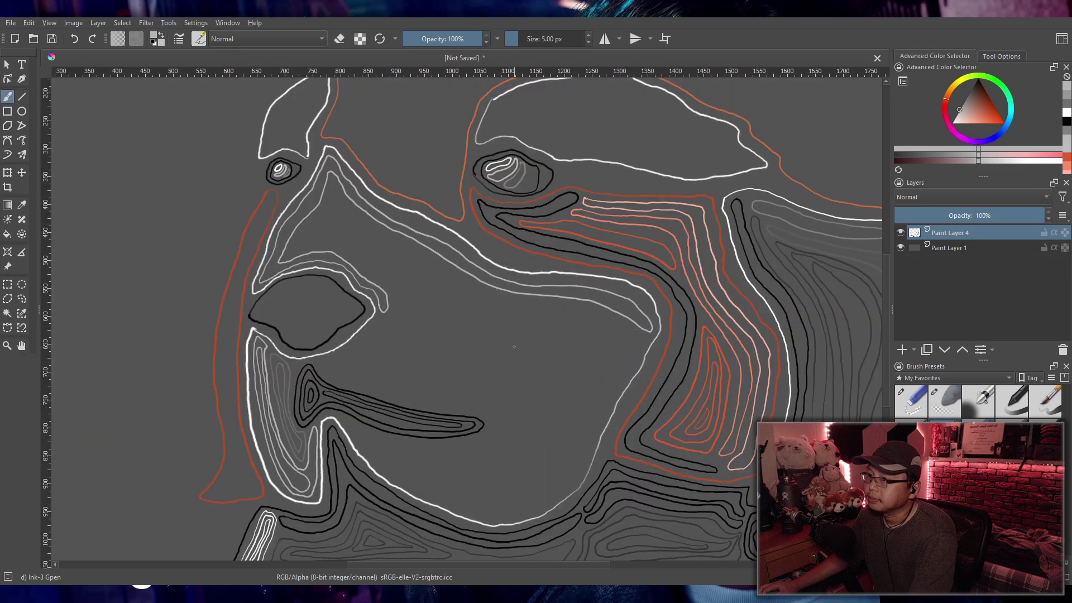
left_click_drag(512, 344, 478, 316)
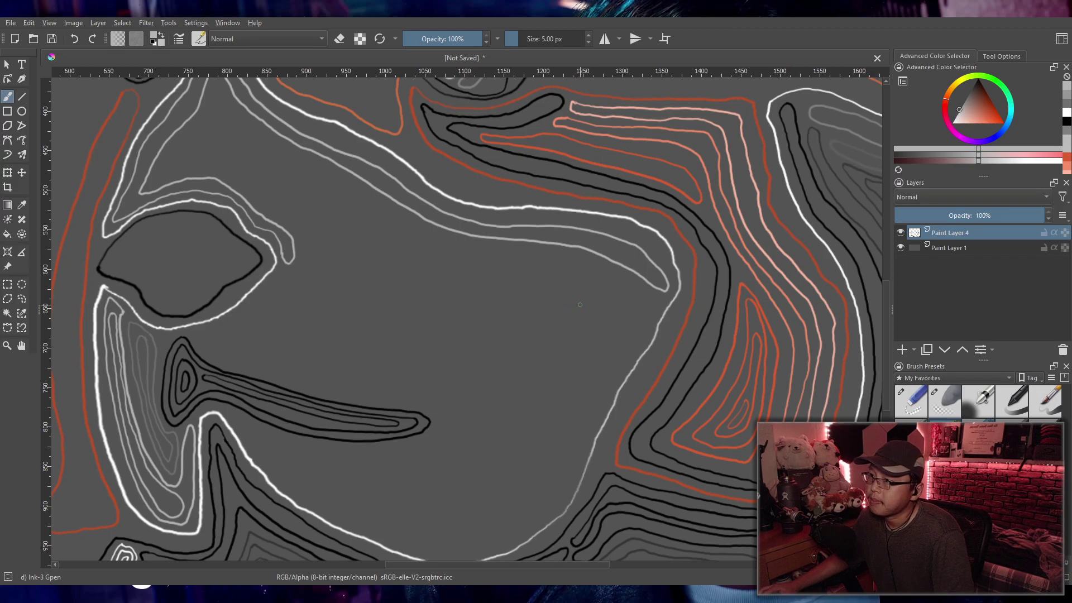
left_click_drag(962, 112, 968, 93)
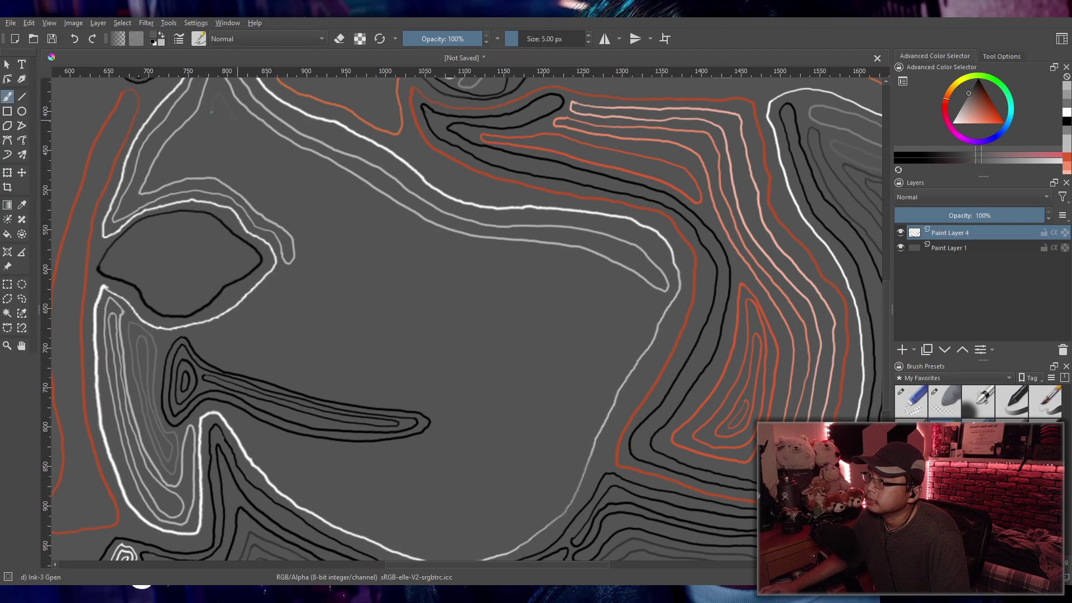
left_click_drag(212, 110, 190, 148)
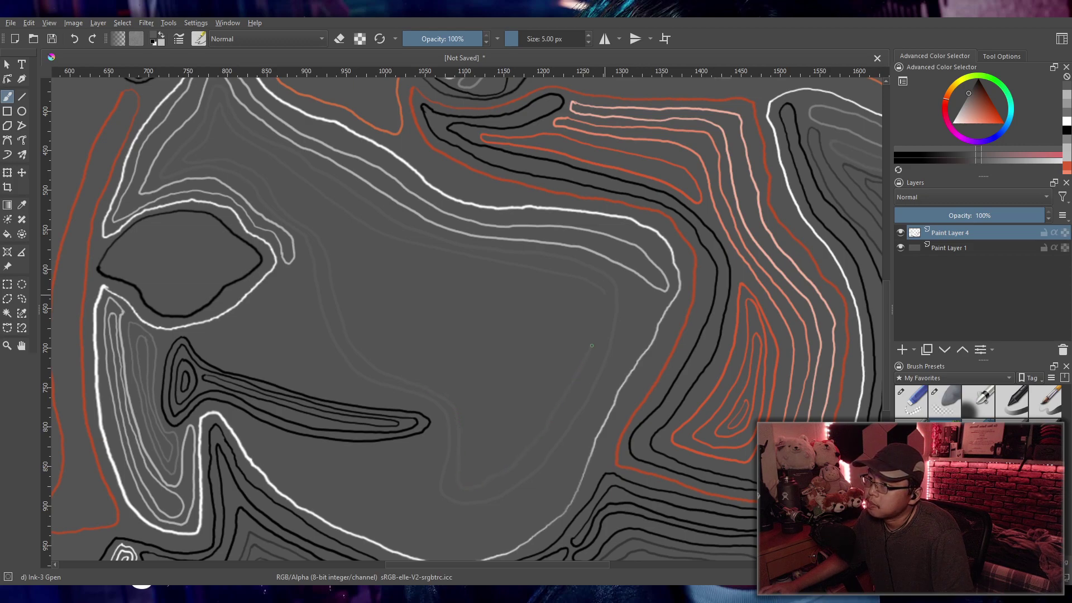
Step: Draw nested dark grey contours across the cheek and a slim slanted pair of contours below the nose
left_click(970, 91)
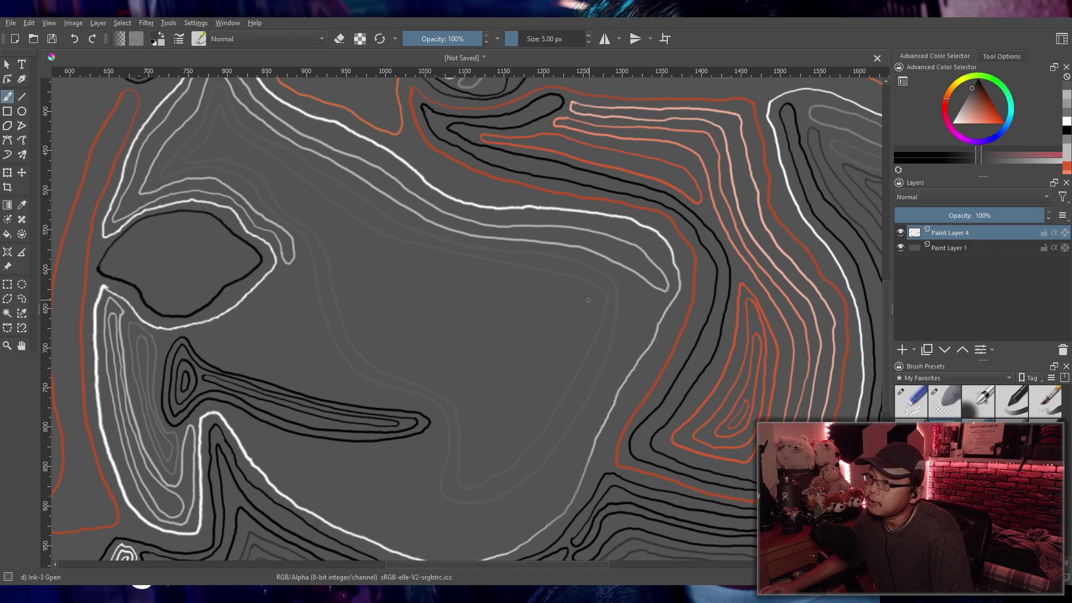
mouse_move(592, 298)
left_mouse_down()
mouse_move(402, 249)
mouse_move(332, 212)
mouse_move(260, 154)
mouse_move(221, 137)
mouse_move(213, 149)
mouse_move(257, 164)
mouse_move(342, 243)
mouse_move(376, 332)
mouse_move(467, 394)
mouse_move(473, 453)
mouse_move(498, 465)
mouse_move(531, 433)
mouse_move(593, 303)
mouse_move(405, 263)
mouse_move(364, 244)
mouse_move(357, 257)
mouse_move(403, 345)
mouse_move(493, 402)
mouse_move(491, 438)
mouse_move(514, 434)
mouse_move(565, 345)
mouse_move(530, 296)
mouse_move(411, 282)
mouse_move(384, 264)
mouse_move(415, 319)
mouse_move(489, 365)
mouse_move(504, 423)
mouse_move(565, 317)
mouse_move(437, 304)
mouse_move(442, 326)
mouse_move(504, 362)
mouse_move(565, 316)
mouse_move(435, 305)
mouse_move(515, 384)
mouse_move(543, 321)
mouse_move(483, 321)
mouse_move(518, 353)
mouse_move(525, 333)
mouse_move(556, 347)
left_mouse_up()
scroll(537, 329, "down", 5)
scroll(533, 336, "up", 4)
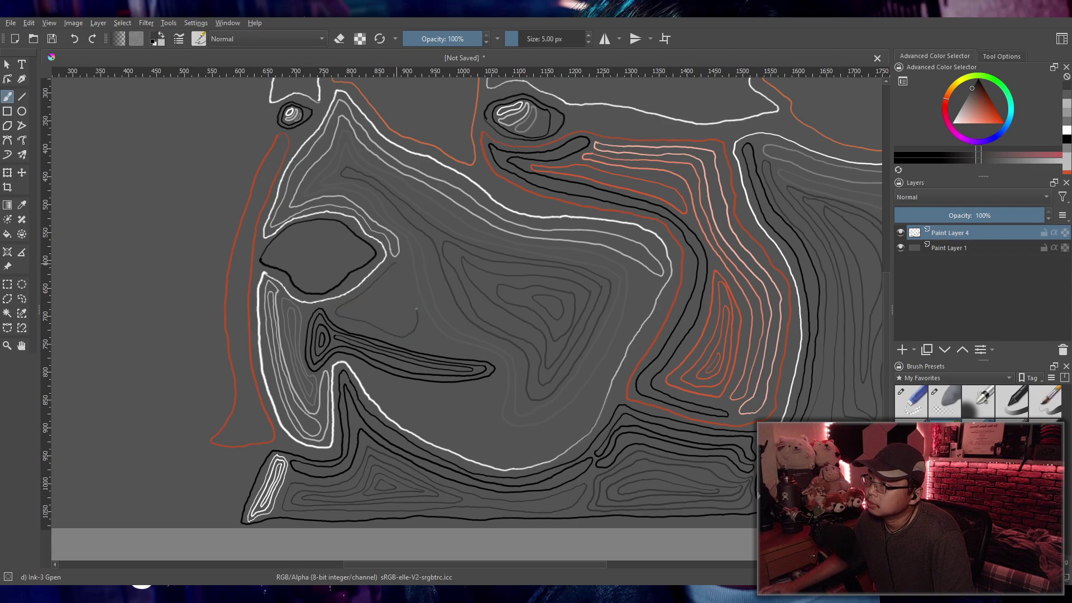
key("ctrl+z")
mouse_move(400, 265)
left_mouse_down()
mouse_move(338, 316)
mouse_move(358, 322)
mouse_move(403, 284)
mouse_move(408, 265)
mouse_move(351, 316)
mouse_move(397, 271)
left_mouse_up()
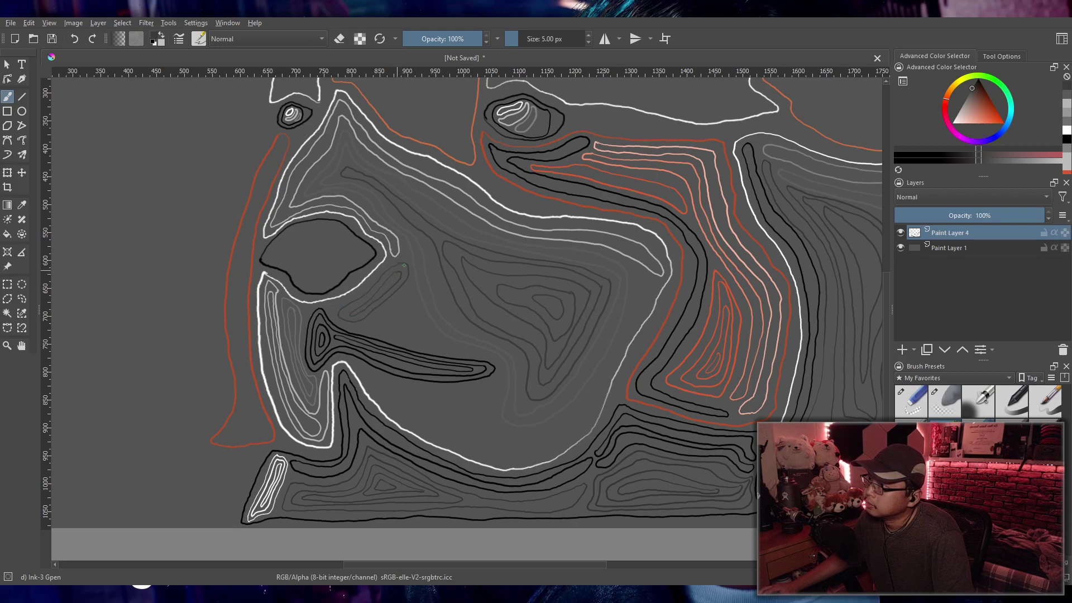
Step: Draw small faint grey triangular contours above the mouth and nested dark grey contours between the mouth and the jaw
left_click(1066, 96)
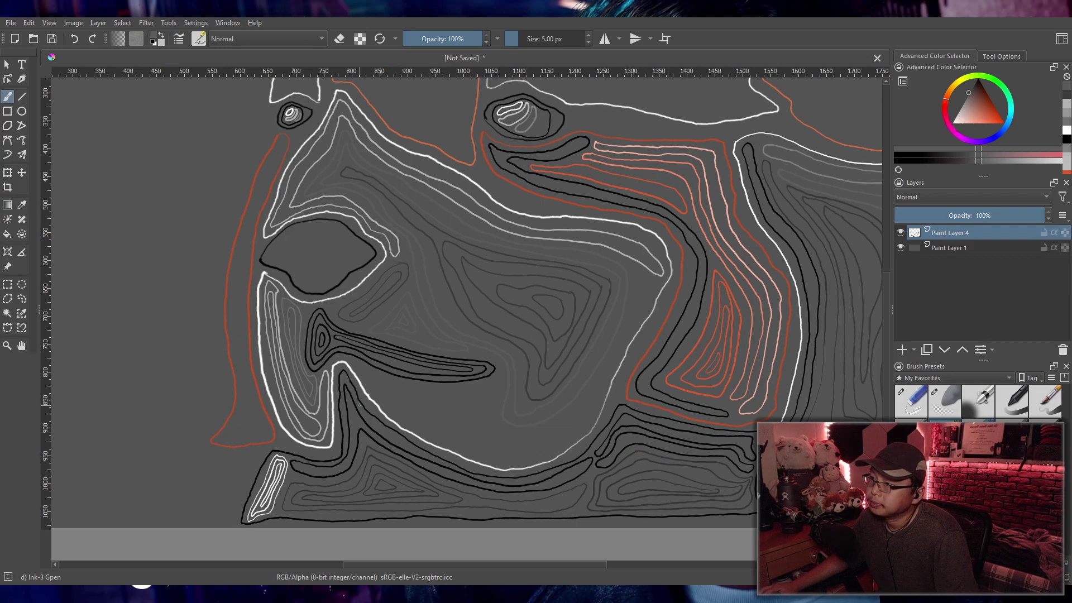
left_click(1066, 94)
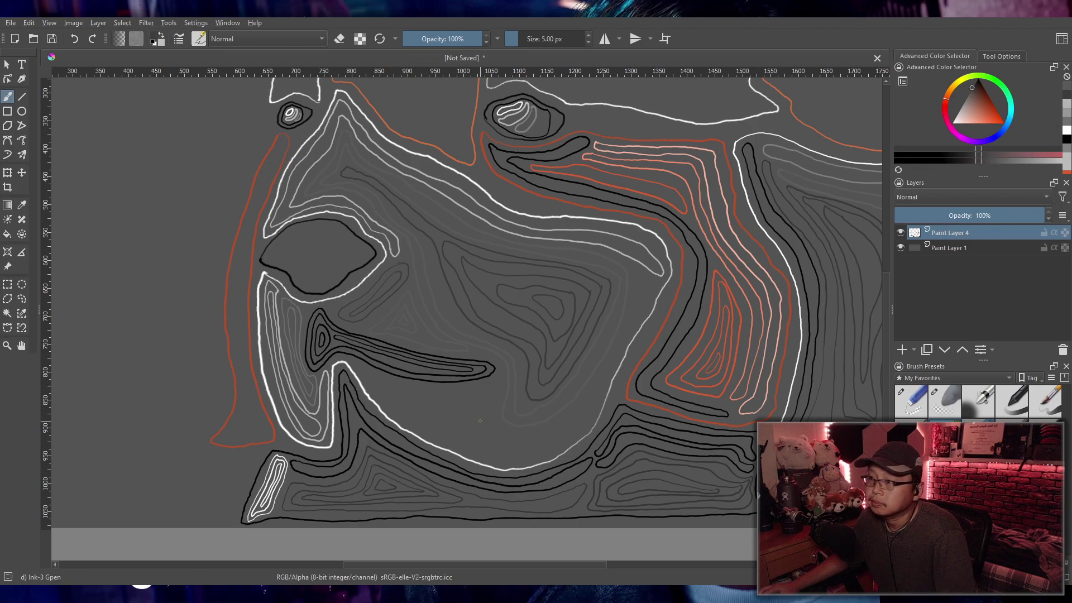
mouse_move(485, 384)
left_mouse_down()
mouse_move(418, 393)
mouse_move(370, 372)
mouse_move(367, 381)
mouse_move(426, 432)
mouse_move(497, 455)
mouse_move(567, 445)
mouse_move(589, 411)
mouse_move(548, 434)
mouse_move(520, 434)
mouse_move(496, 424)
mouse_move(496, 381)
mouse_move(461, 404)
mouse_move(483, 395)
mouse_move(452, 404)
mouse_move(386, 391)
mouse_move(465, 436)
mouse_move(524, 450)
mouse_move(552, 442)
mouse_move(485, 427)
mouse_move(481, 400)
mouse_move(453, 412)
mouse_move(461, 410)
mouse_move(418, 406)
mouse_move(477, 434)
left_mouse_up()
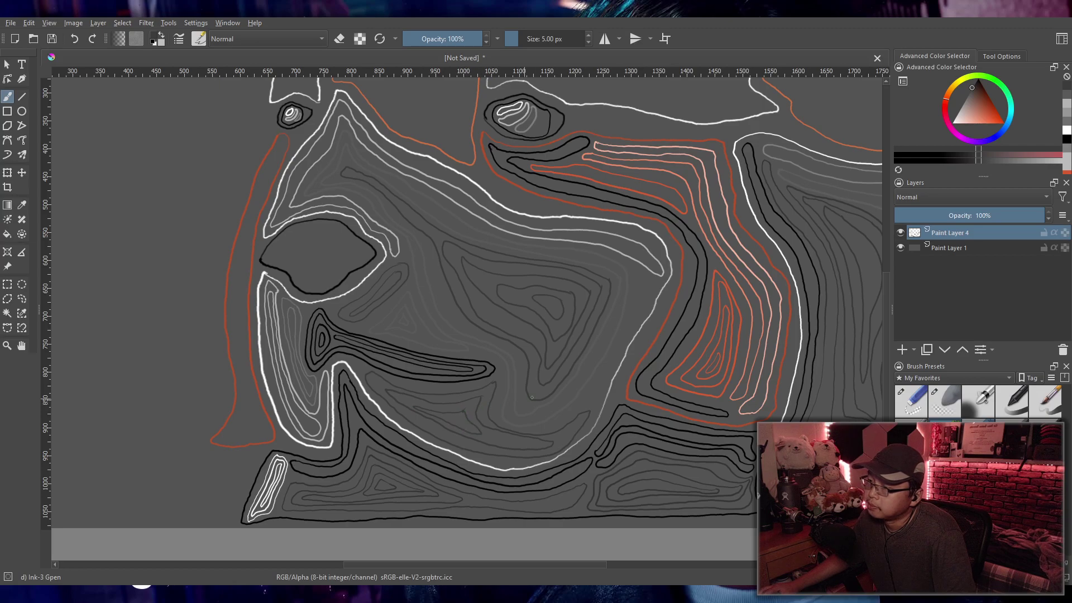
Step: Erase stray line ends on the dark grey contours below the mouth with the soft eraser
left_click(944, 401)
scroll(502, 414, "up", 4)
left_click_drag(355, 388, 330, 386)
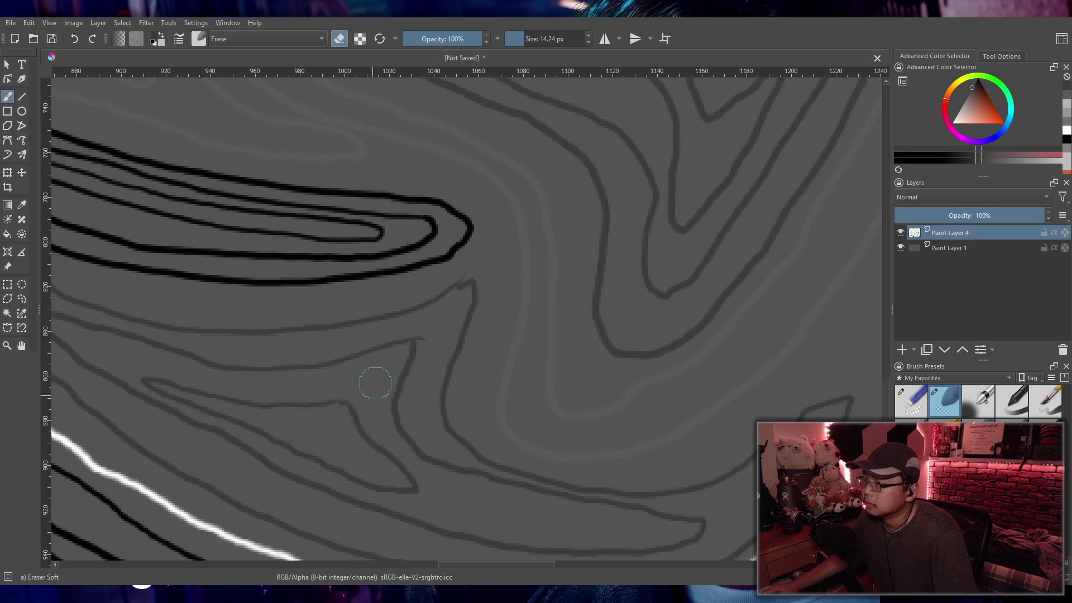
Step: Draw two nested black contours inside the large eye's iris beside the grey highlights, the outer about 32 px wide and 40 px tall
scroll(500, 279, "down", 6)
mouse_move(485, 229)
left_mouse_down()
mouse_move(487, 343)
mouse_move(476, 351)
left_mouse_up()
scroll(491, 348, "up", 2)
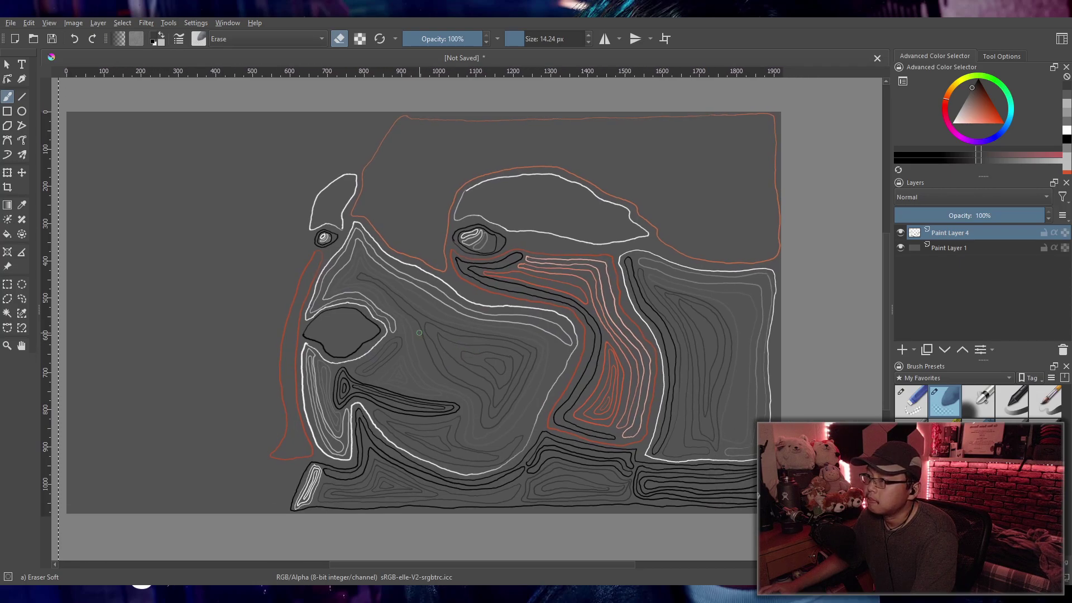
scroll(420, 333, "up", 1)
scroll(399, 329, "down", 1)
scroll(399, 329, "up", 4)
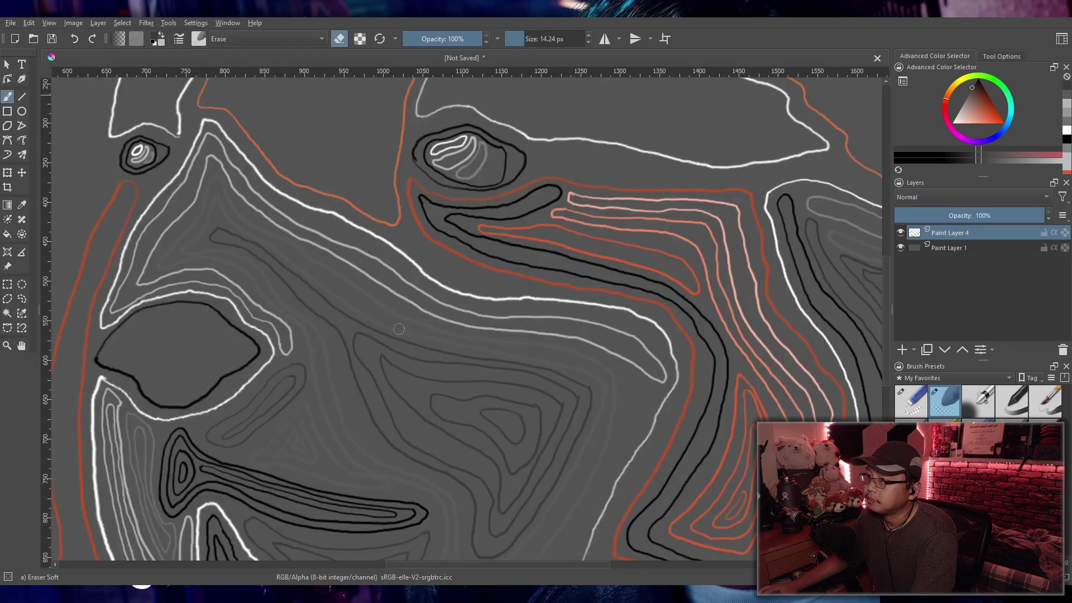
left_click_drag(414, 294, 539, 373)
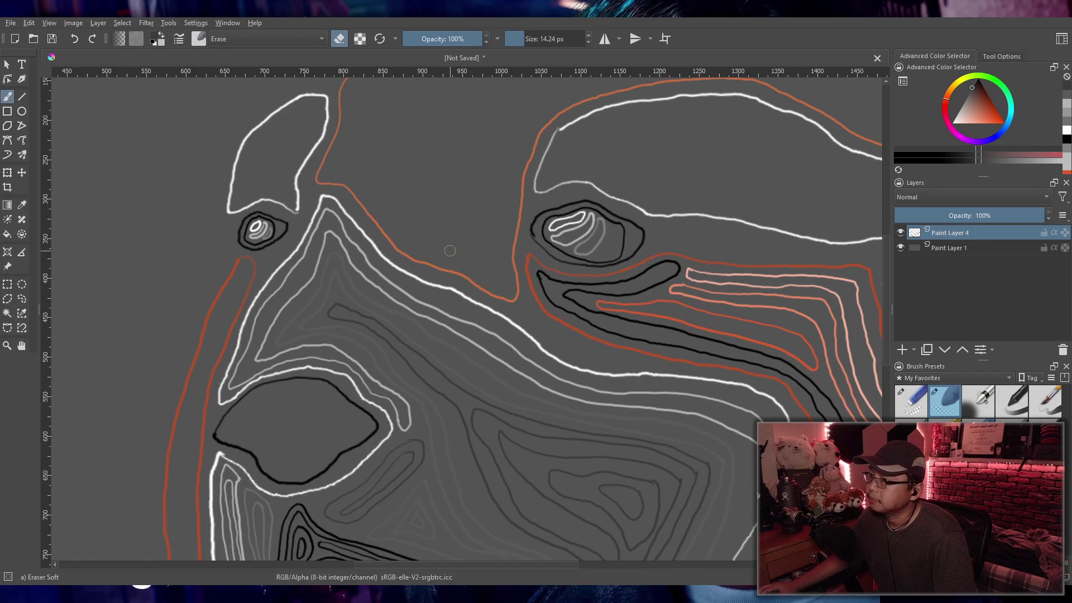
scroll(589, 260, "up", 5)
left_click_drag(589, 260, 482, 275)
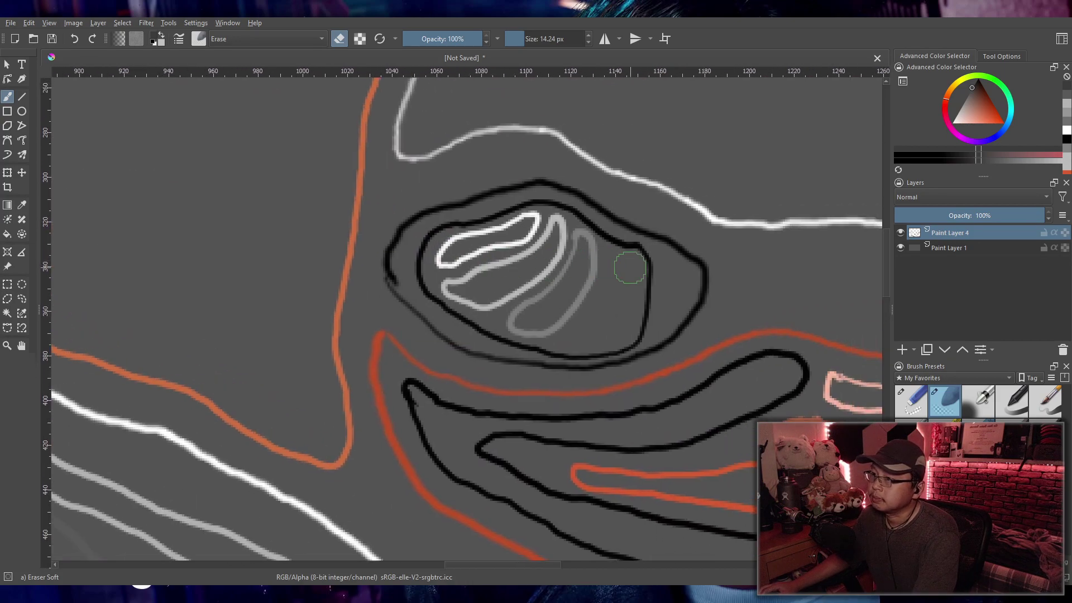
left_click(974, 106)
key("d")
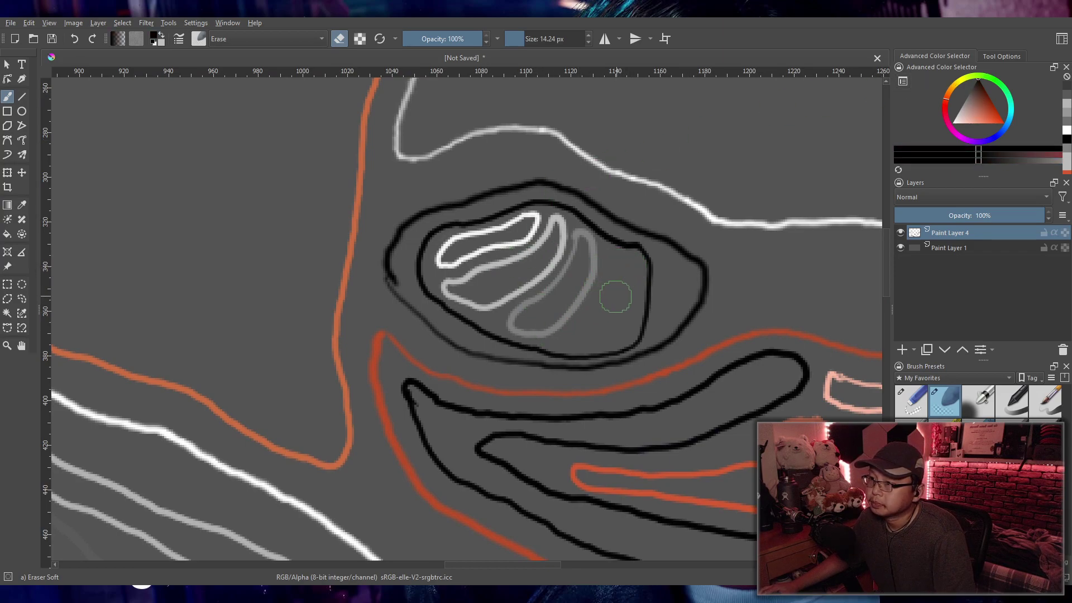
key("slash")
mouse_move(611, 261)
left_mouse_down()
mouse_move(577, 326)
mouse_move(580, 347)
mouse_move(613, 345)
mouse_move(631, 329)
mouse_move(638, 267)
mouse_move(626, 257)
mouse_move(596, 336)
mouse_move(620, 321)
mouse_move(626, 273)
left_mouse_up()
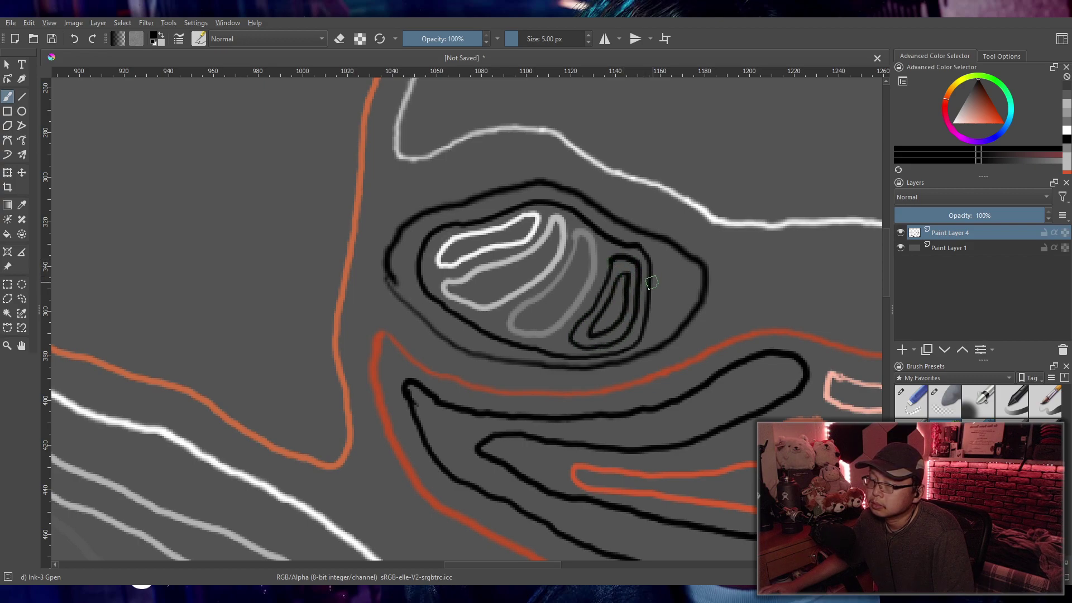
scroll(706, 269, "down", 4)
left_click_drag(468, 267, 574, 285)
scroll(573, 285, "up", 5)
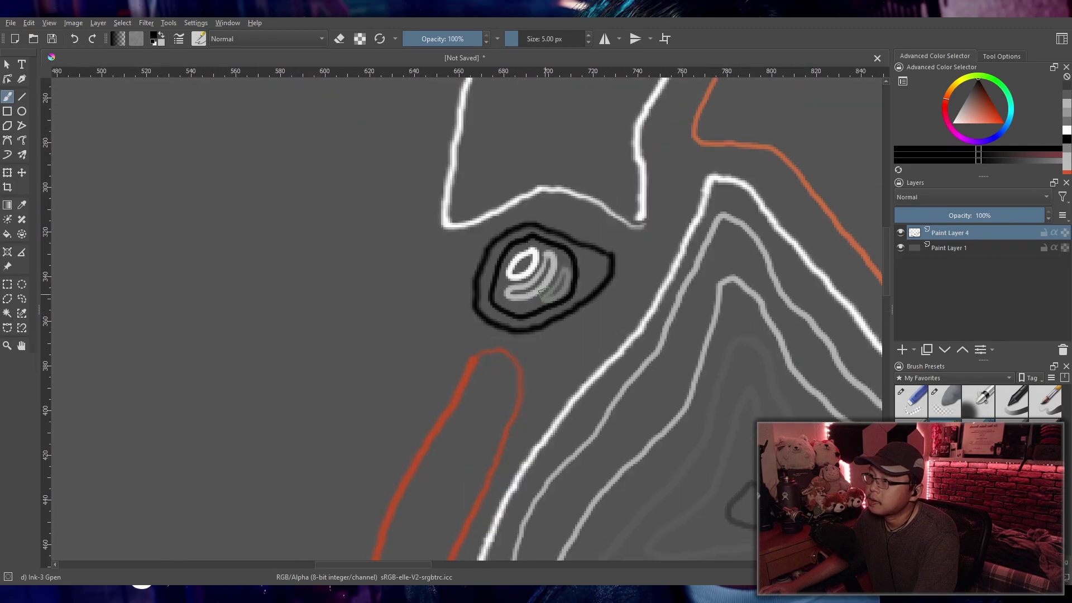
scroll(575, 287, "down", 6)
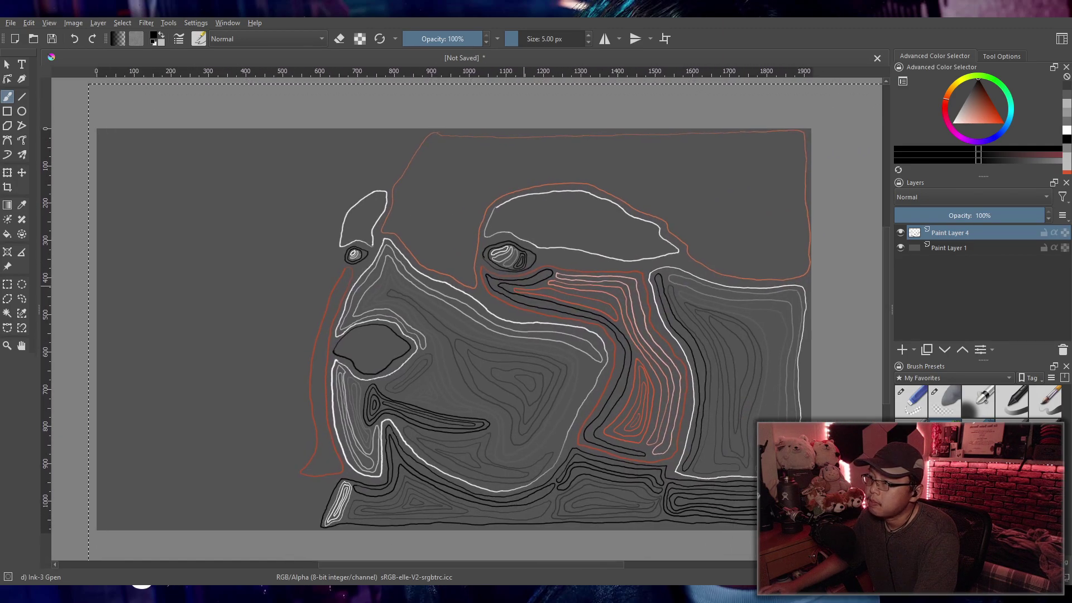
scroll(498, 277, "up", 5)
scroll(498, 278, "up", 4)
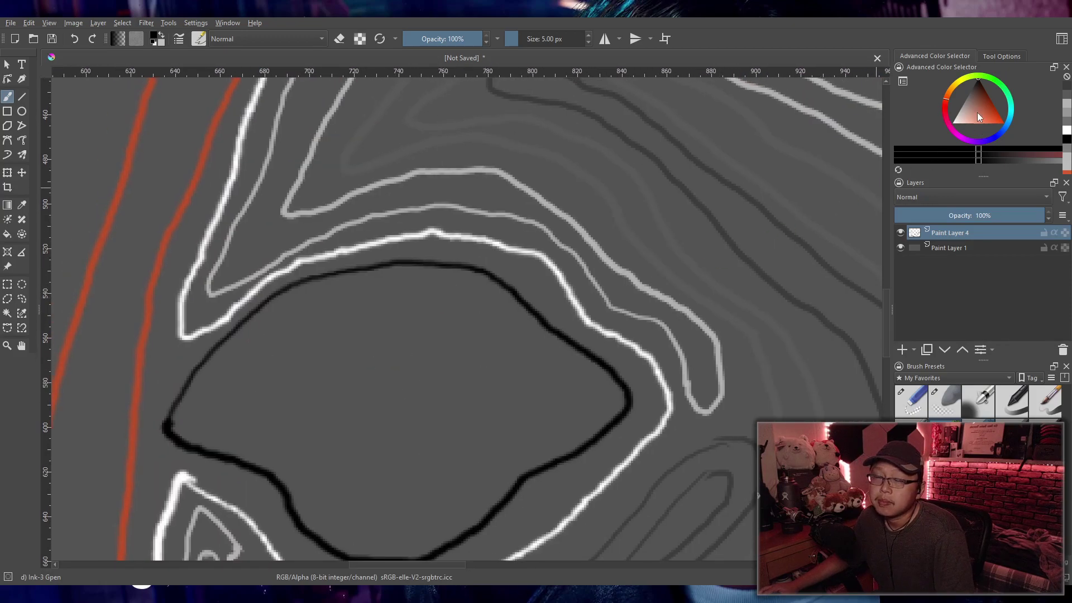
left_click(960, 109)
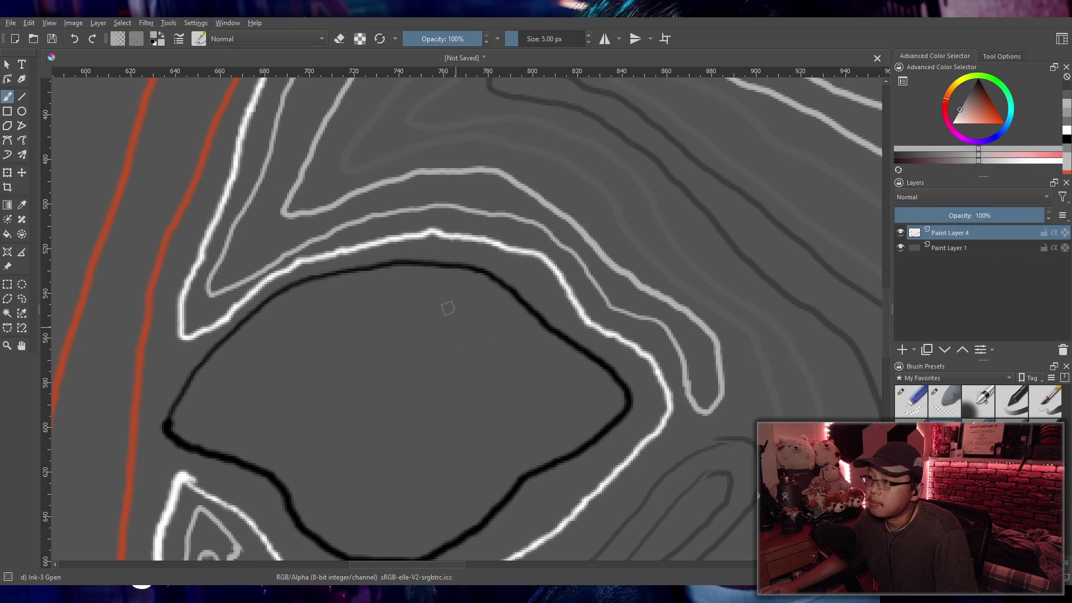
mouse_move(461, 284)
left_mouse_down()
mouse_move(349, 286)
mouse_move(303, 302)
mouse_move(219, 378)
mouse_move(201, 404)
mouse_move(207, 422)
mouse_move(267, 447)
mouse_move(271, 421)
mouse_move(244, 413)
mouse_move(303, 344)
mouse_move(361, 321)
mouse_move(467, 312)
mouse_move(488, 297)
mouse_move(461, 284)
left_mouse_up()
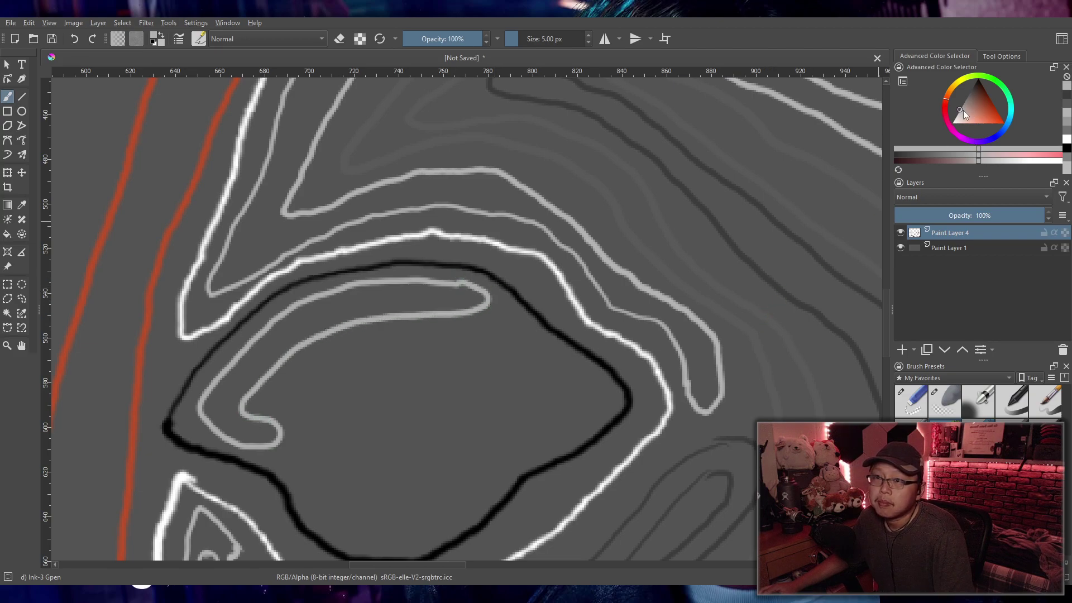
left_click_drag(963, 110, 966, 100)
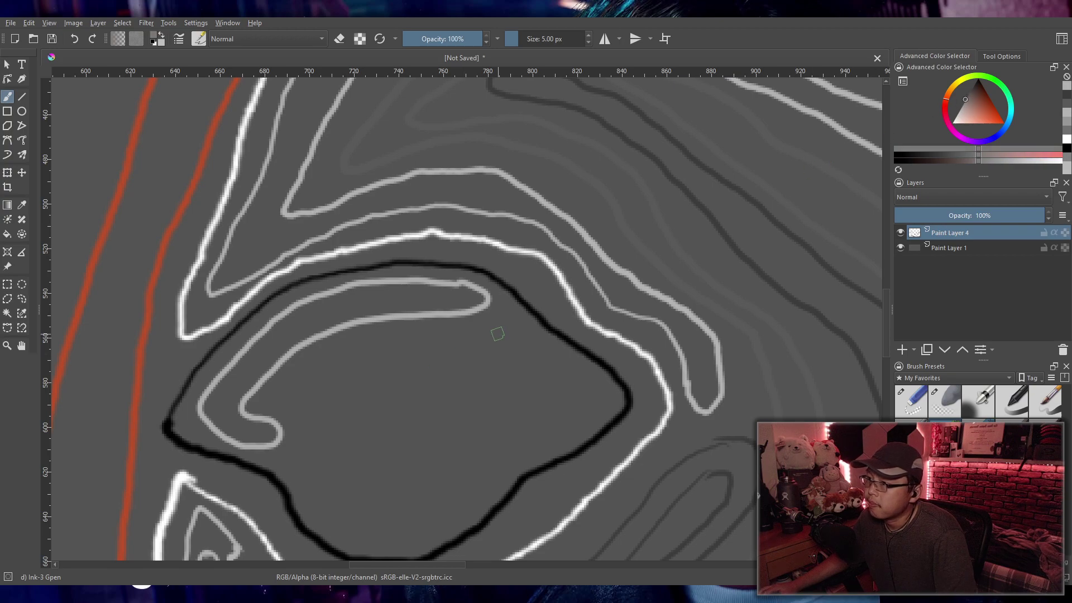
mouse_move(291, 382)
left_mouse_down()
mouse_move(267, 401)
mouse_move(289, 408)
mouse_move(293, 455)
left_mouse_up()
key("ctrl+z")
key("ctrl+z")
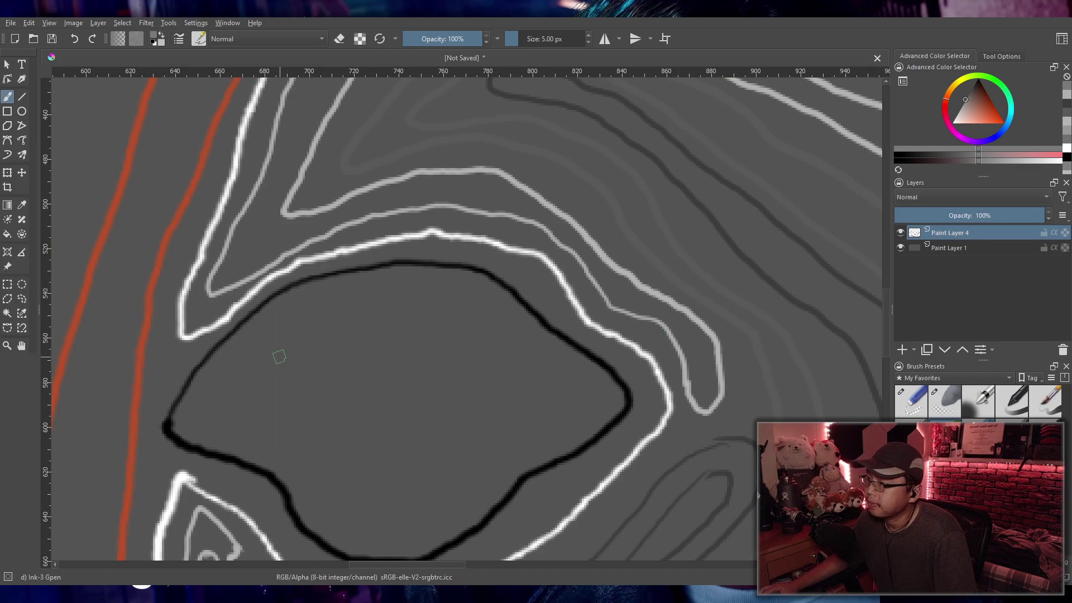
left_click_drag(226, 356, 215, 380)
mouse_move(313, 333)
left_mouse_down()
mouse_move(500, 307)
mouse_move(466, 280)
mouse_move(332, 291)
left_mouse_up()
key("ctrl+z")
Step: Draw a light grey crescent about 140 px wide inside the nose's upper edge and a mushroom-shaped contour about 115 px wide beneath it
left_click_drag(964, 106, 957, 107)
mouse_move(211, 377)
left_mouse_down()
mouse_move(269, 326)
mouse_move(380, 289)
mouse_move(456, 296)
mouse_move(516, 325)
mouse_move(479, 339)
mouse_move(360, 321)
mouse_move(209, 385)
mouse_move(216, 373)
left_mouse_up()
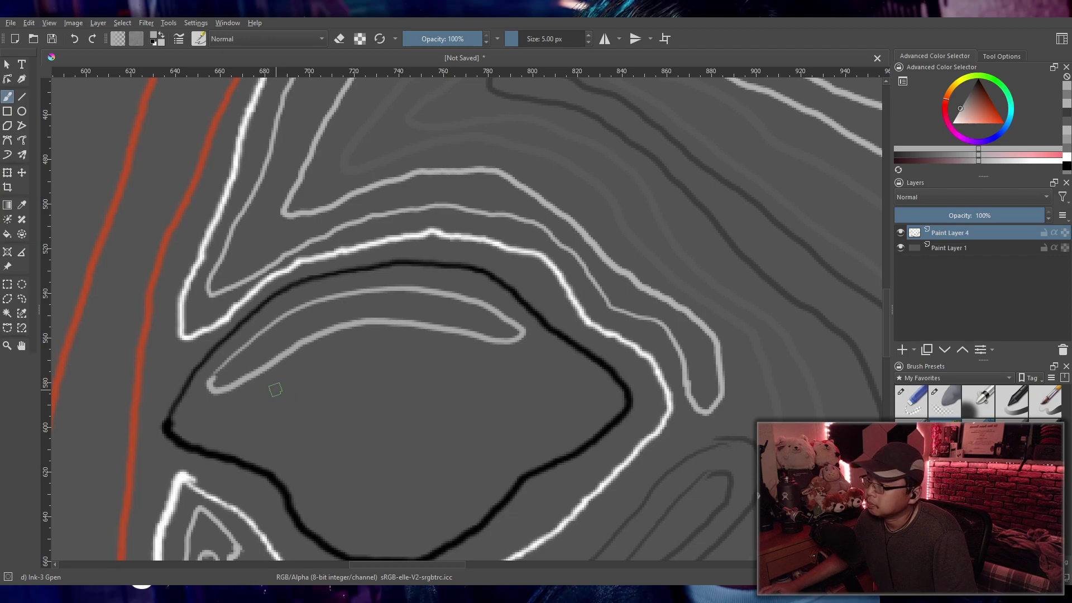
mouse_move(283, 378)
left_mouse_down()
mouse_move(285, 401)
mouse_move(311, 420)
mouse_move(323, 502)
mouse_move(343, 527)
mouse_move(395, 528)
mouse_move(420, 515)
mouse_move(445, 430)
mouse_move(506, 387)
mouse_move(512, 368)
mouse_move(414, 344)
mouse_move(298, 365)
mouse_move(319, 350)
left_mouse_up()
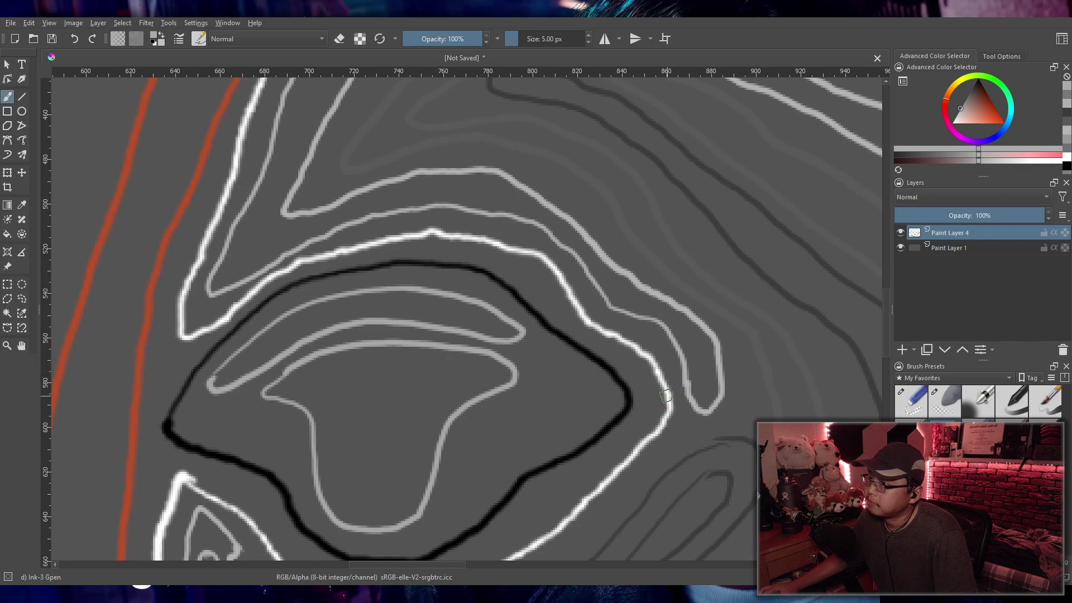
Step: Draw two nested black contours in the left corner of the nose outline, the outer one about 42 px wide
left_click_drag(982, 123, 967, 66)
mouse_move(280, 416)
left_mouse_down()
mouse_move(224, 404)
mouse_move(198, 415)
mouse_move(205, 437)
mouse_move(278, 453)
mouse_move(289, 438)
mouse_move(270, 410)
mouse_move(214, 423)
mouse_move(276, 420)
left_mouse_up()
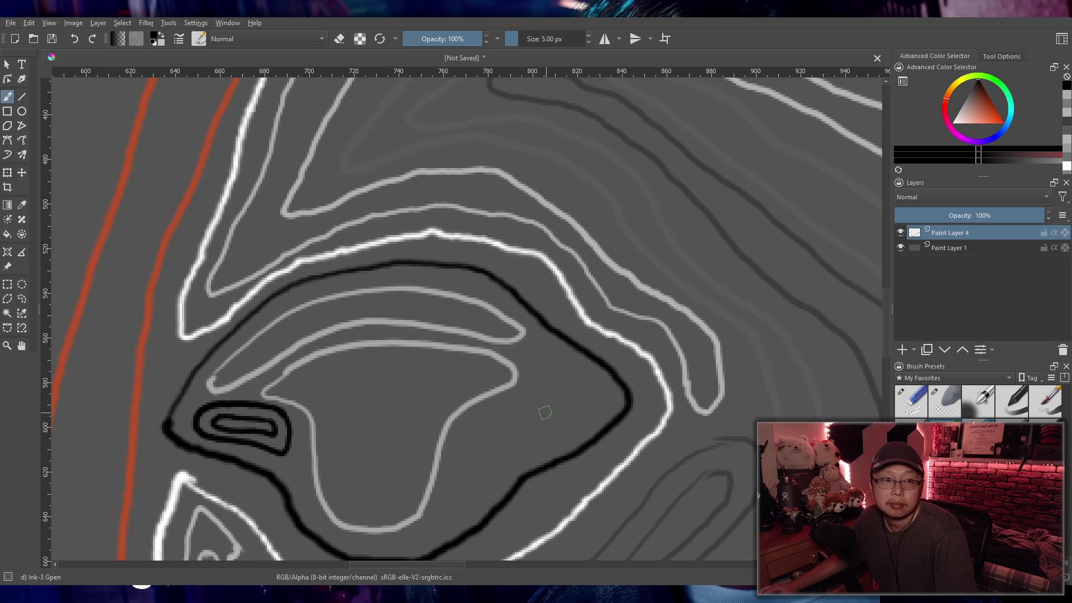
Step: Undo the mushroom-shaped grey contour and the nested black contours in the nose's left corner
mouse_move(594, 393)
left_mouse_down()
mouse_move(464, 427)
mouse_move(465, 459)
mouse_move(552, 443)
left_mouse_up()
key("ctrl+z")
key("ctrl+z")
key("ctrl+z")
key("ctrl+z")
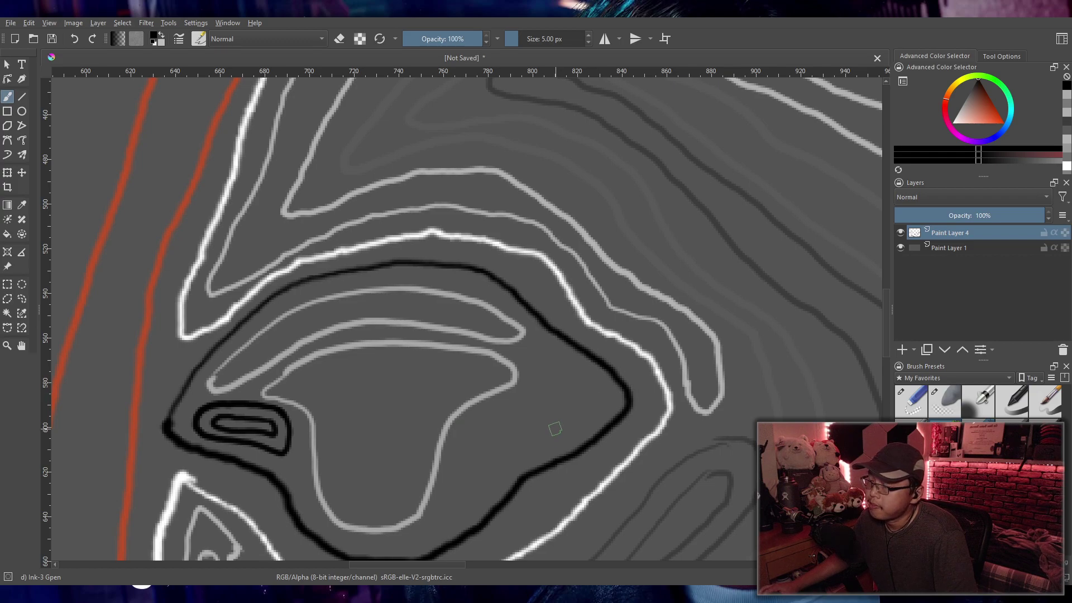
Step: Draw nested black contours in both nose corners, the left set about 43 px wide and the right set about 75 px wide
mouse_move(240, 400)
left_mouse_down()
mouse_move(198, 427)
mouse_move(218, 442)
mouse_move(254, 449)
mouse_move(288, 437)
mouse_move(284, 401)
mouse_move(251, 400)
left_mouse_up()
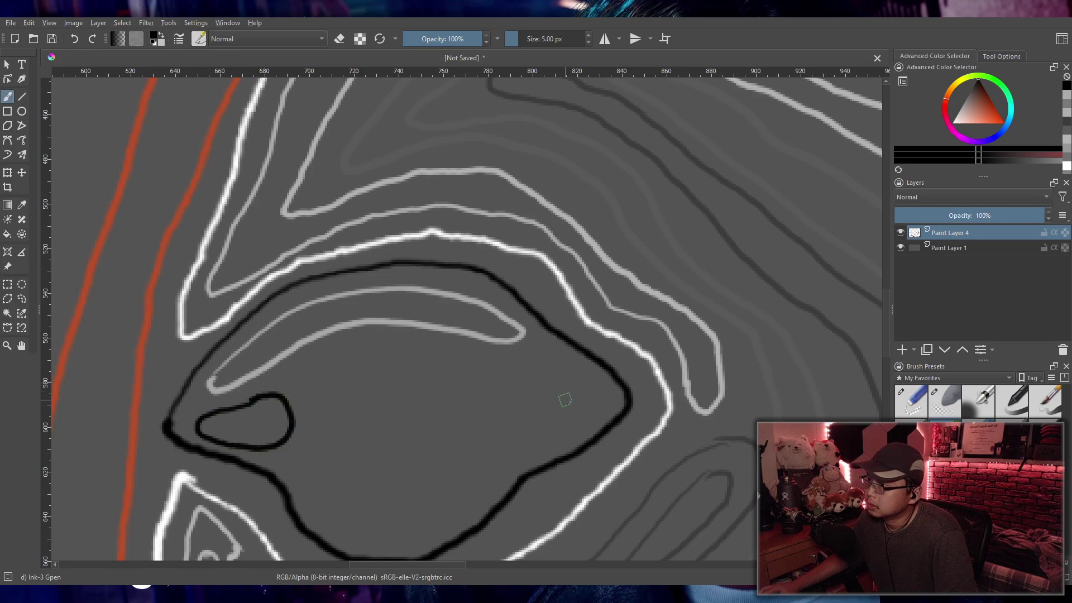
mouse_move(591, 380)
left_mouse_down()
mouse_move(447, 368)
mouse_move(437, 411)
mouse_move(444, 455)
mouse_move(475, 474)
mouse_move(585, 418)
mouse_move(601, 391)
mouse_move(594, 374)
mouse_move(536, 394)
mouse_move(473, 376)
mouse_move(455, 408)
mouse_move(471, 449)
mouse_move(591, 392)
mouse_move(580, 382)
mouse_move(517, 406)
mouse_move(481, 397)
mouse_move(477, 423)
mouse_move(507, 420)
mouse_move(531, 409)
mouse_move(470, 410)
mouse_move(511, 415)
left_mouse_up()
key("ctrl+z")
mouse_move(264, 414)
left_mouse_down()
mouse_move(222, 428)
mouse_move(274, 431)
mouse_move(267, 412)
left_mouse_up()
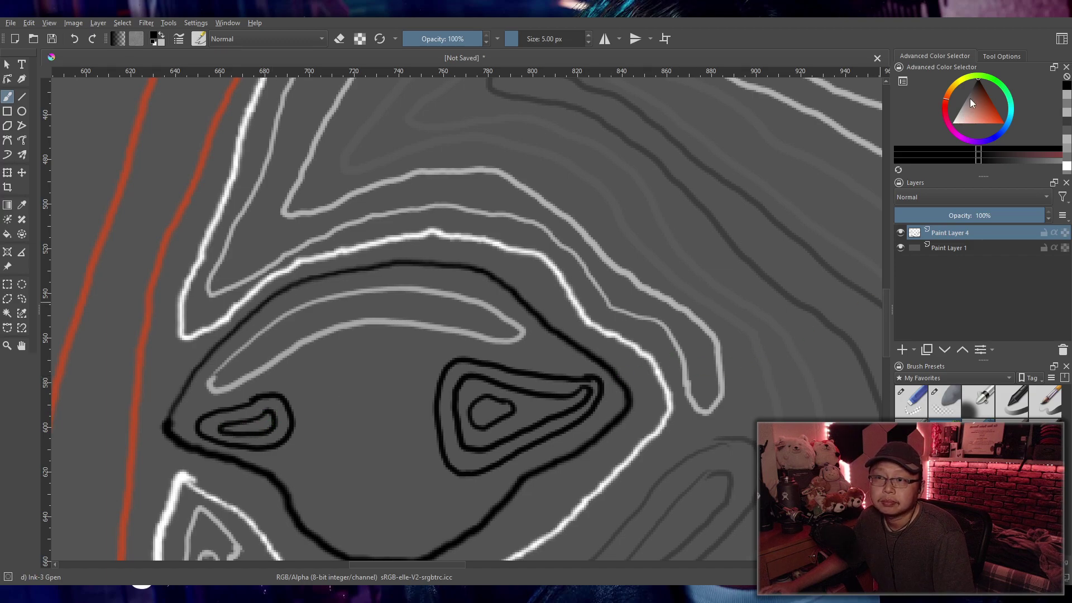
Step: Draw two nested light grey contours beside the nose's left corner shape, the outer about 21 px wide and 67 px tall
left_click(958, 111)
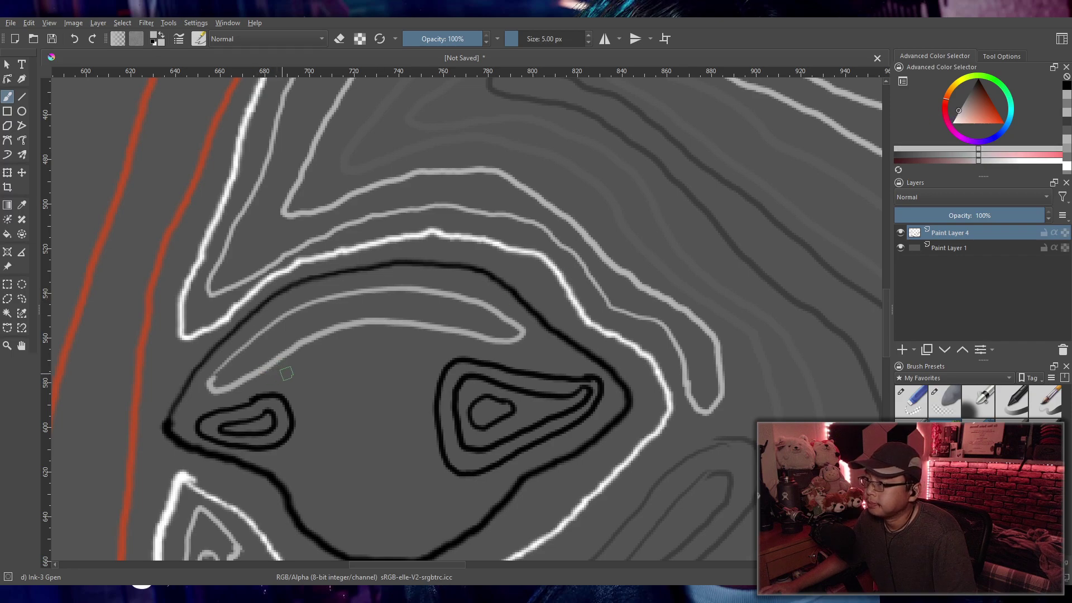
mouse_move(306, 362)
left_mouse_down()
mouse_move(288, 385)
mouse_move(303, 410)
mouse_move(300, 493)
mouse_move(313, 487)
mouse_move(327, 367)
mouse_move(315, 358)
mouse_move(290, 383)
mouse_move(305, 412)
mouse_move(306, 494)
mouse_move(332, 484)
mouse_move(330, 354)
left_mouse_up()
key("ctrl+z")
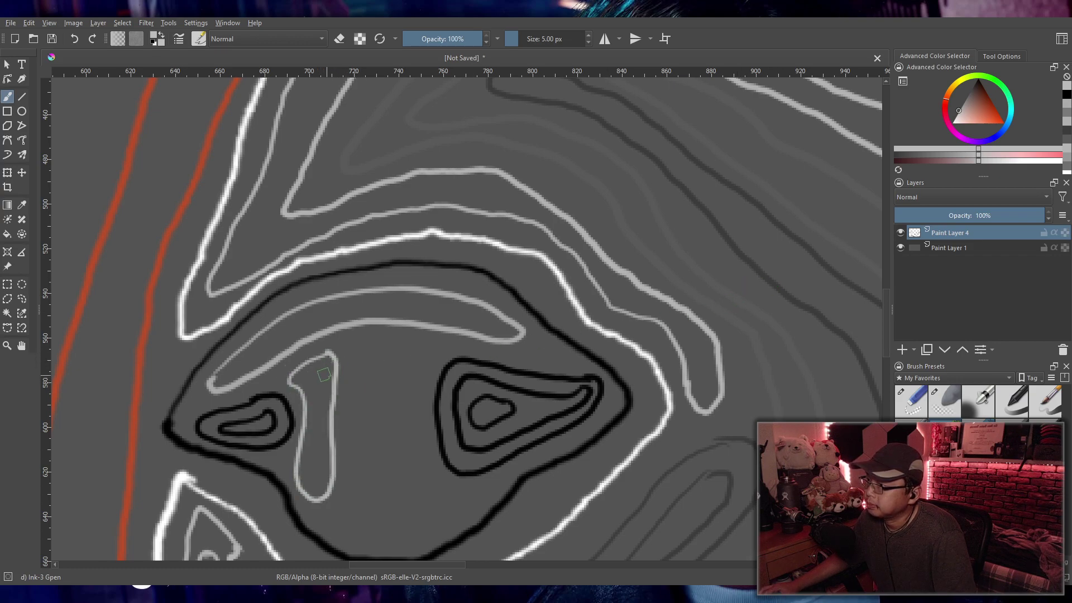
mouse_move(315, 398)
left_mouse_down()
mouse_move(307, 476)
mouse_move(316, 483)
mouse_move(323, 371)
left_mouse_up()
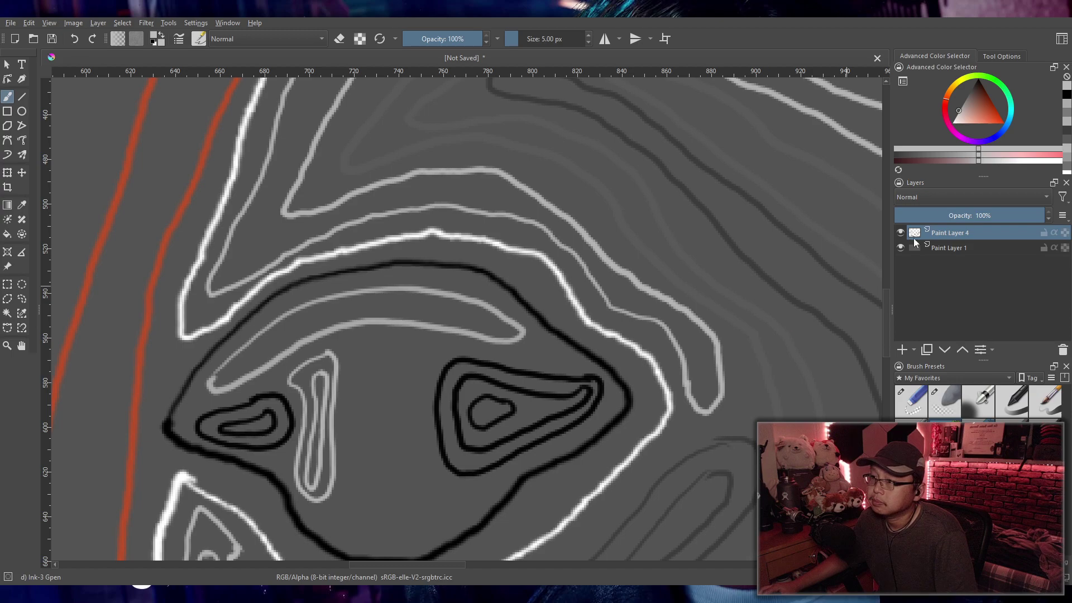
Step: Draw two nested mid-grey contours about 90 px tall down the nose's centre, with small darker grey triangular contours inside their base
left_click_drag(970, 112, 967, 97)
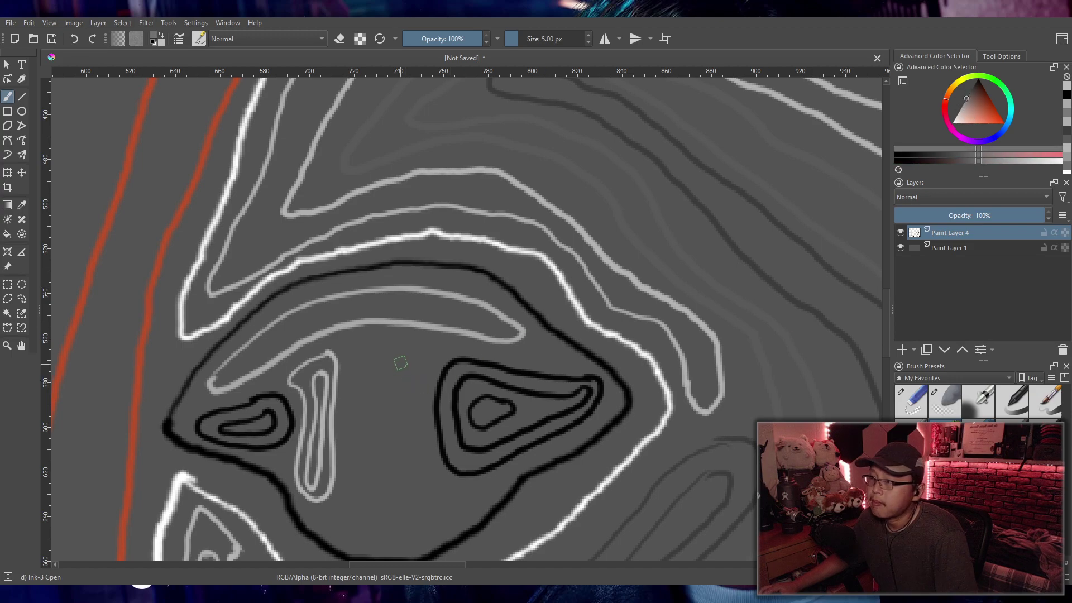
mouse_move(430, 350)
left_mouse_down()
mouse_move(399, 343)
mouse_move(356, 355)
mouse_move(338, 532)
mouse_move(404, 541)
mouse_move(477, 507)
mouse_move(471, 482)
mouse_move(437, 468)
mouse_move(420, 435)
mouse_move(420, 351)
mouse_move(366, 387)
mouse_move(373, 448)
mouse_move(352, 522)
mouse_move(434, 521)
mouse_move(461, 502)
mouse_move(405, 451)
mouse_move(411, 358)
left_mouse_up()
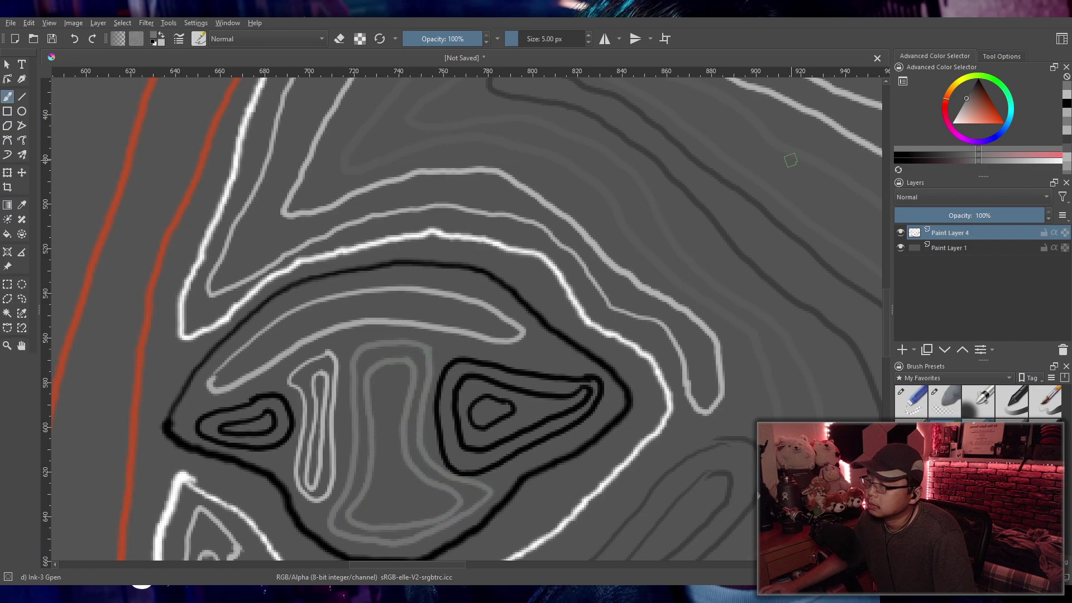
left_click_drag(968, 102, 970, 89)
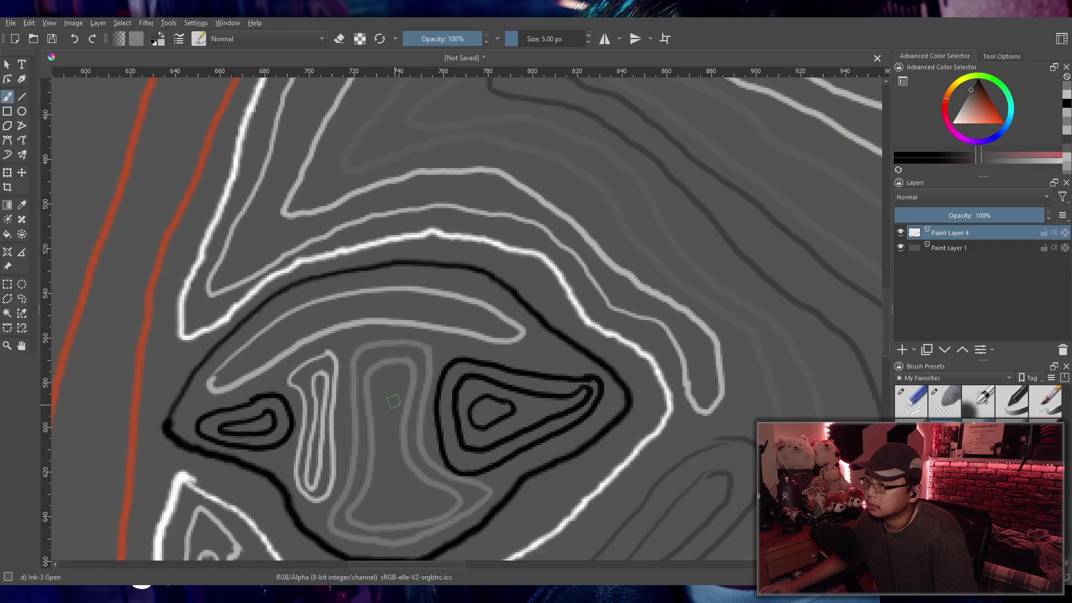
mouse_move(404, 519)
left_mouse_down()
mouse_move(432, 511)
mouse_move(390, 475)
left_mouse_up()
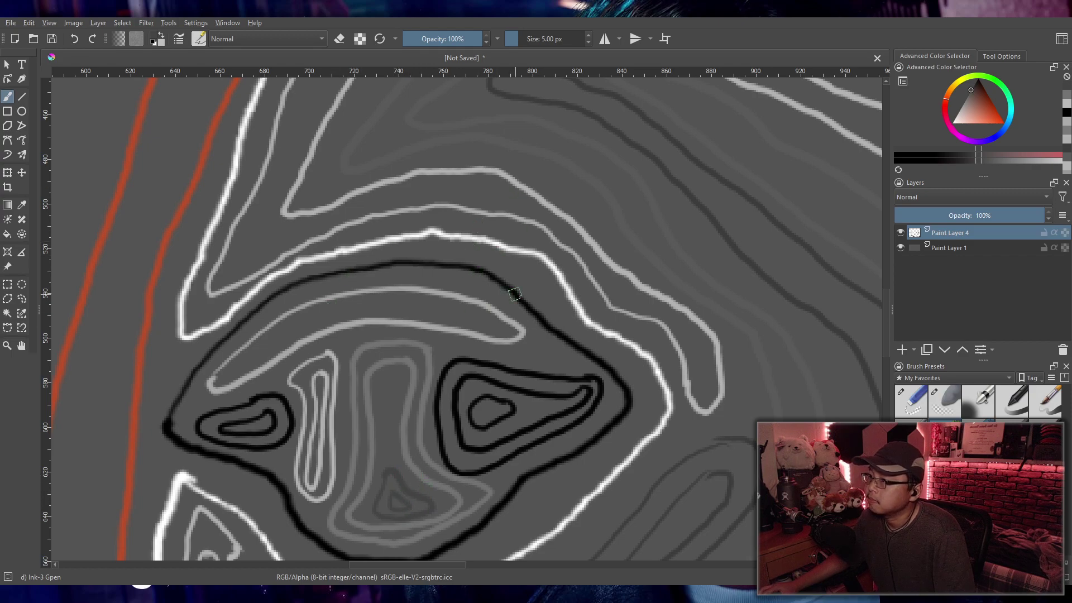
Step: Reuse the recent light grey to draw thin nested contours about 114 px wide inside the nose's upper crescent
left_click(1067, 99)
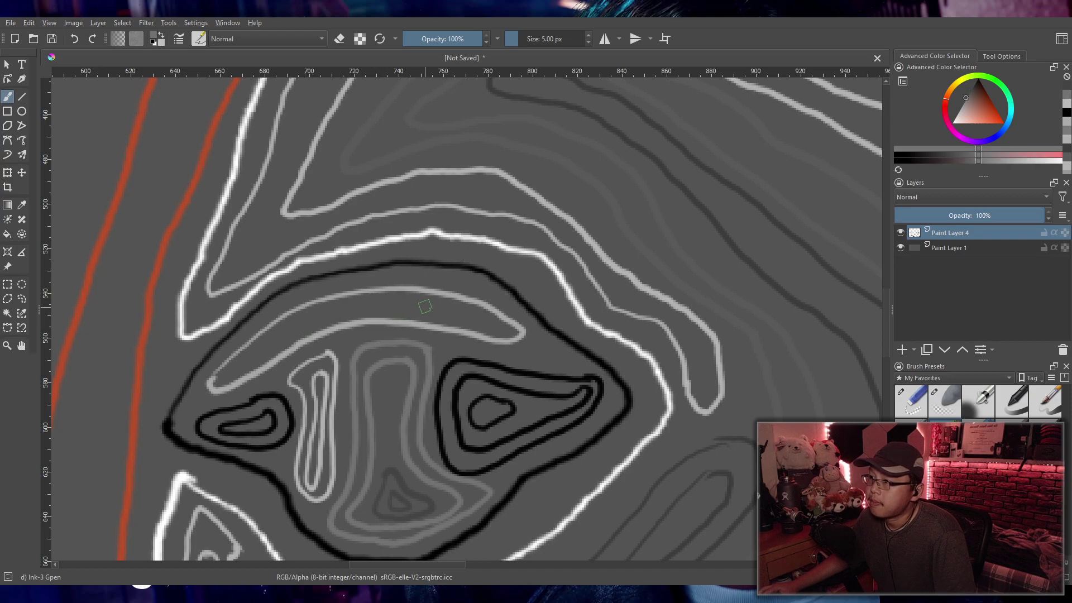
left_click(1065, 109)
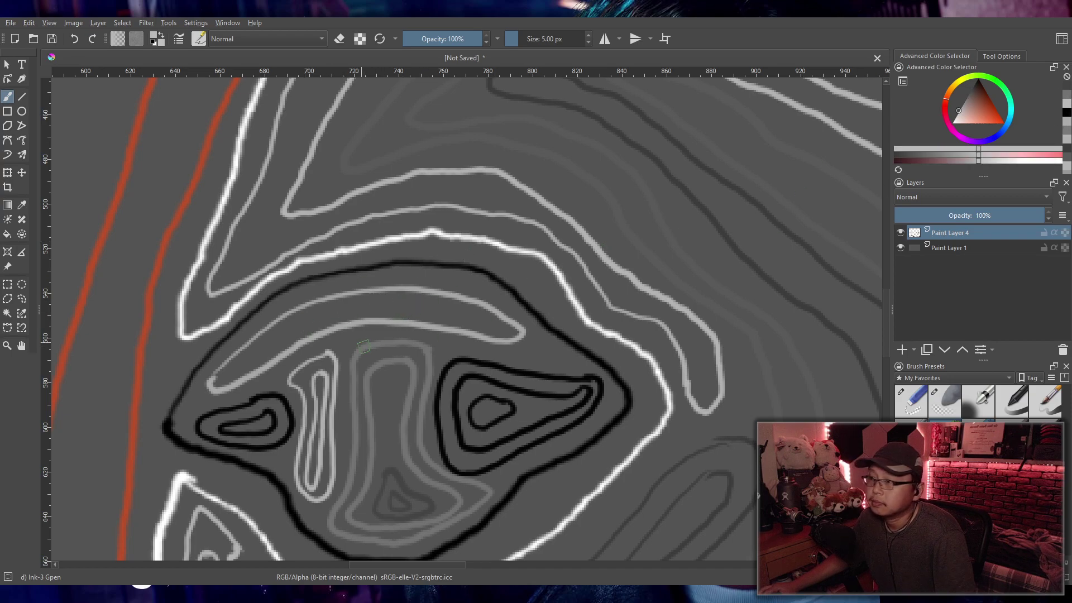
mouse_move(469, 314)
left_mouse_down()
mouse_move(409, 303)
mouse_move(306, 319)
mouse_move(235, 372)
mouse_move(317, 326)
mouse_move(371, 313)
mouse_move(474, 315)
left_mouse_up()
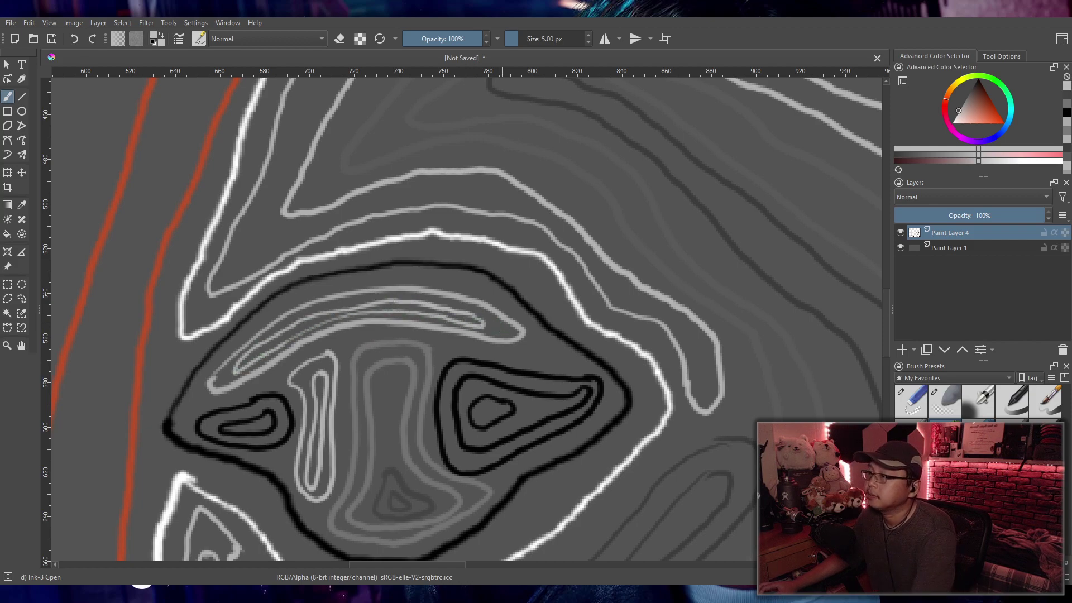
Step: Draw a curved white highlight contour about 445 px wide inside the large eyebrow, following its upper edge
scroll(506, 321, "down", 5)
mouse_move(656, 308)
left_mouse_down()
mouse_move(508, 288)
mouse_move(528, 366)
left_mouse_up()
scroll(514, 285, "down", 2)
scroll(518, 326, "up", 2)
scroll(521, 327, "up", 2)
scroll(528, 366, "up", 1)
left_click_drag(569, 245, 488, 280)
key("plus")
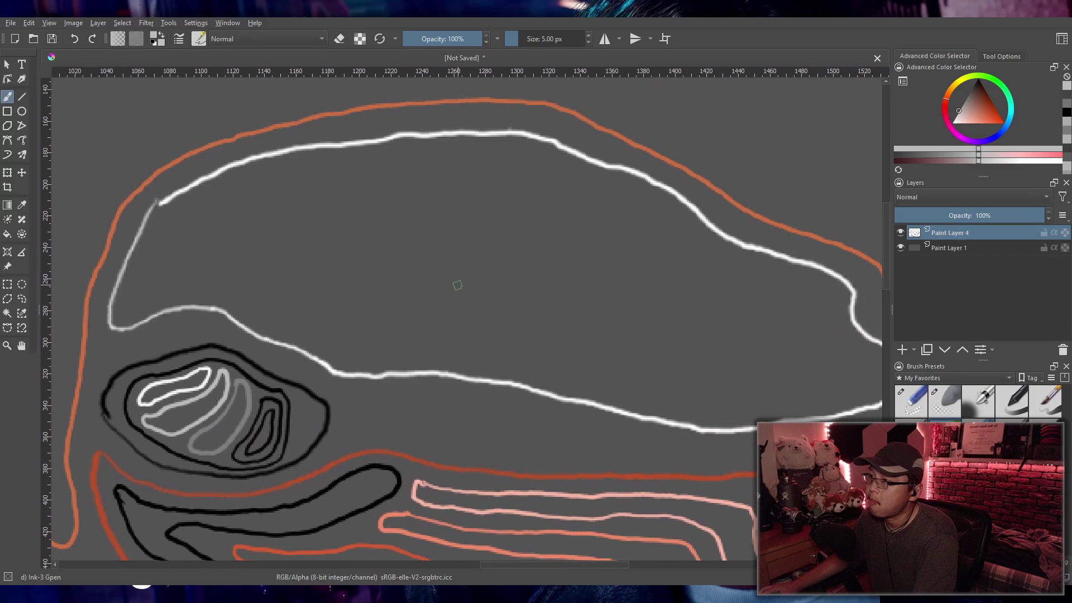
left_click_drag(969, 110, 952, 124)
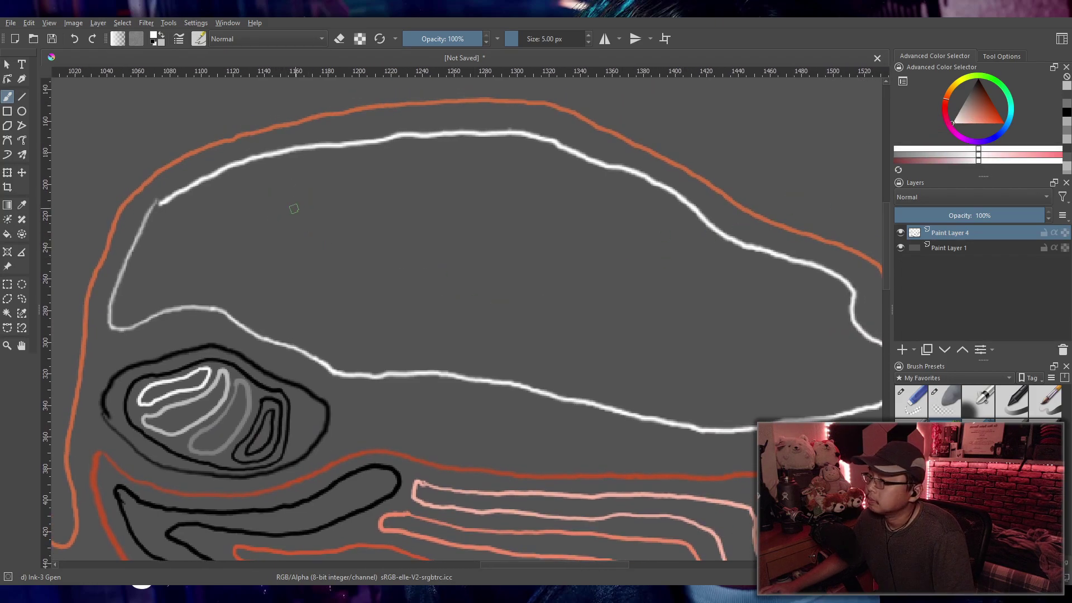
left_click_drag(164, 219, 124, 307)
key("ctrl+z")
mouse_move(173, 214)
left_mouse_down()
mouse_move(133, 304)
mouse_move(237, 297)
mouse_move(177, 272)
mouse_move(198, 235)
mouse_move(227, 213)
left_mouse_up()
key("ctrl+z")
mouse_move(162, 222)
left_mouse_down()
mouse_move(254, 185)
mouse_move(497, 149)
mouse_move(626, 190)
mouse_move(719, 258)
mouse_move(817, 289)
mouse_move(824, 304)
mouse_move(693, 272)
mouse_move(594, 203)
mouse_move(509, 177)
mouse_move(447, 171)
mouse_move(310, 187)
mouse_move(183, 238)
mouse_move(150, 295)
mouse_move(125, 309)
mouse_move(150, 234)
left_mouse_up()
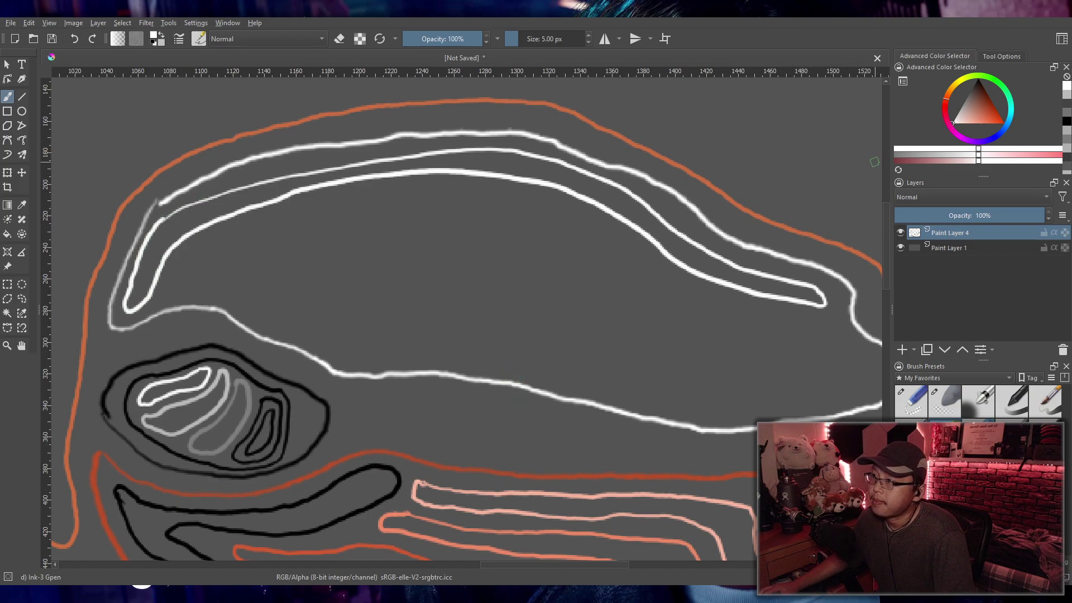
Step: Draw a light grey contour about 380 px wide inside the large eyebrow, following its lower edge
left_click(959, 110)
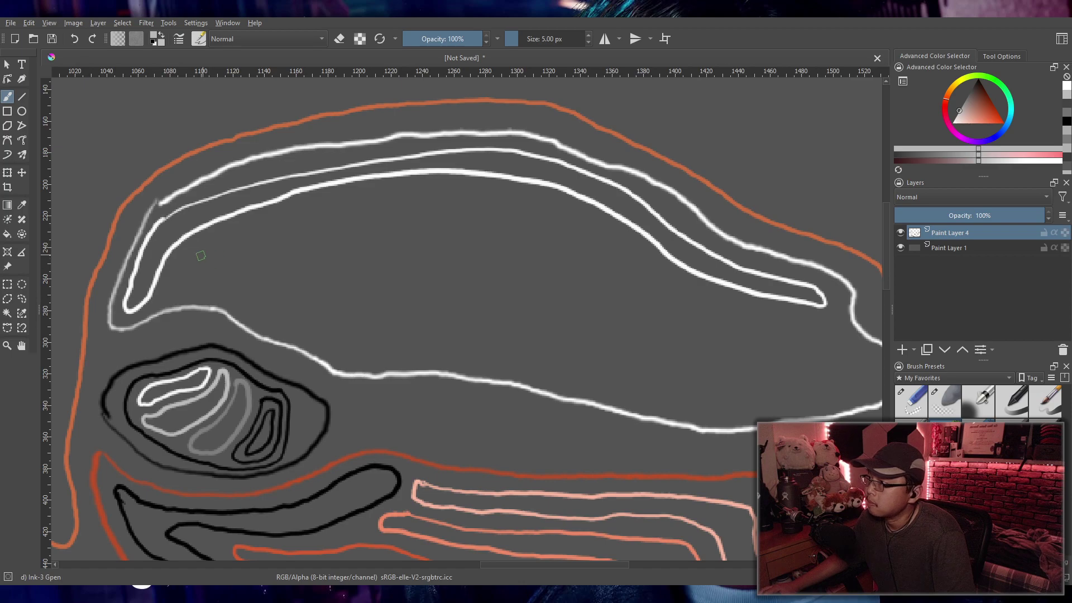
mouse_move(204, 242)
left_mouse_down()
mouse_move(174, 288)
mouse_move(366, 350)
mouse_move(550, 371)
left_mouse_up()
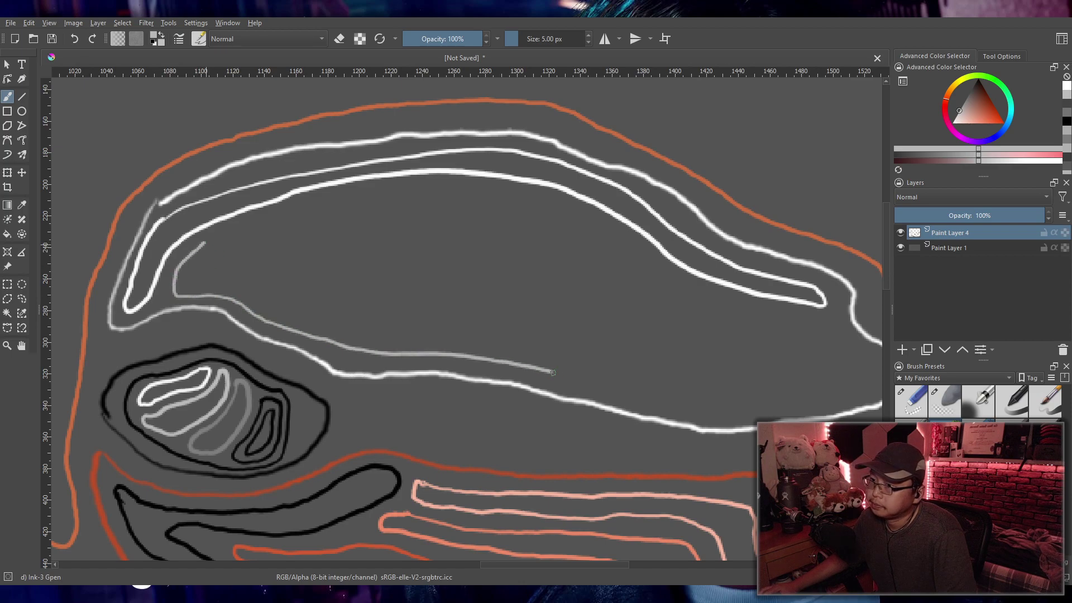
mouse_move(645, 397)
left_mouse_down()
mouse_move(769, 408)
mouse_move(323, 315)
mouse_move(195, 275)
mouse_move(206, 241)
left_mouse_up()
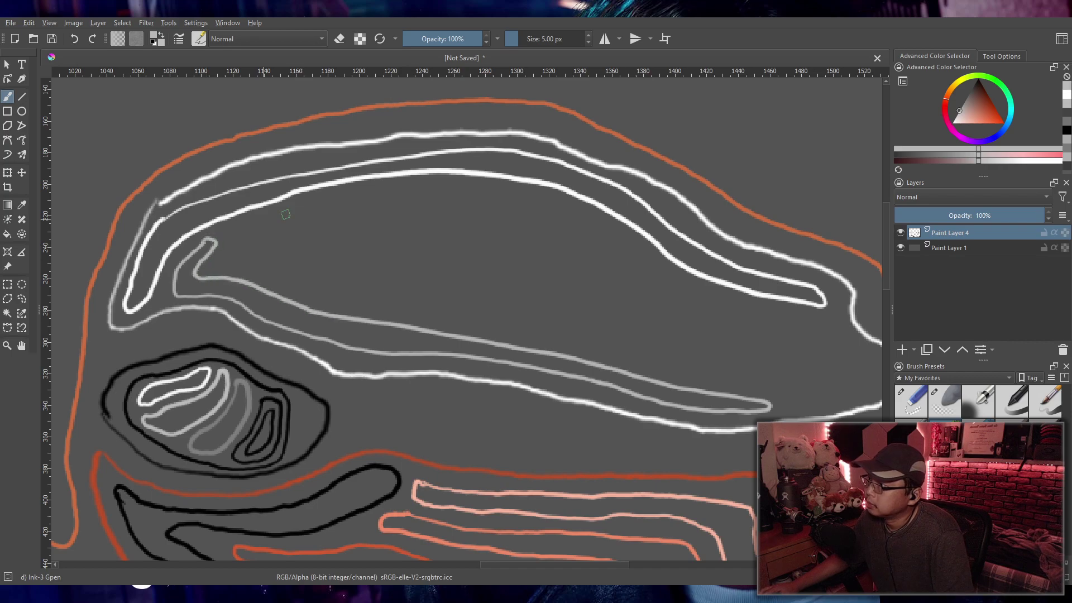
Step: Draw three nested mid-grey contours in the middle of the large eyebrow, the outermost about 410 px wide
left_click(966, 101)
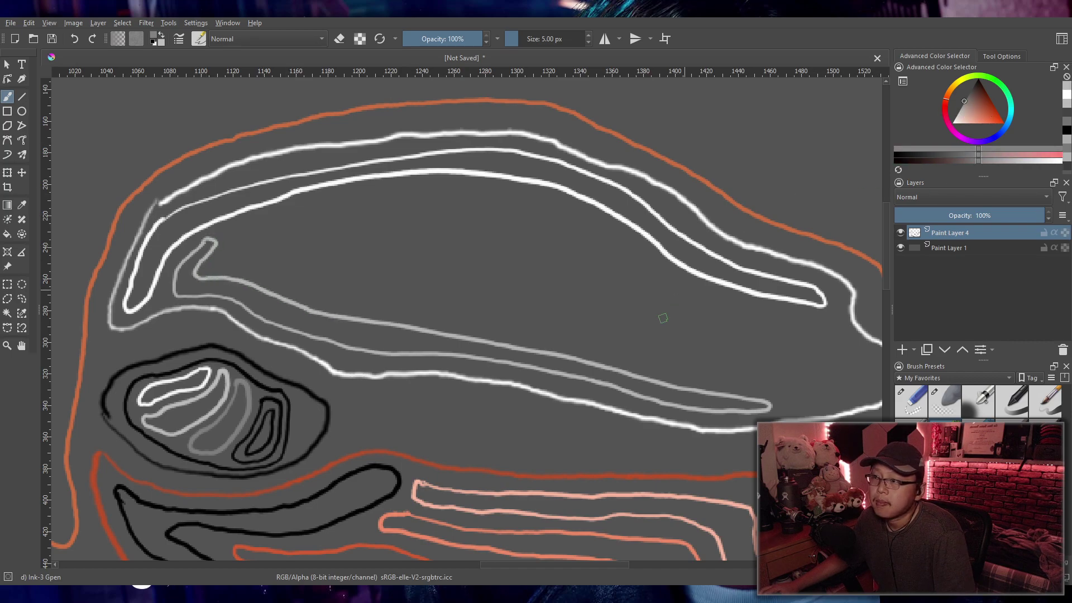
mouse_move(871, 360)
left_mouse_down()
mouse_move(674, 281)
mouse_move(553, 211)
mouse_move(480, 188)
mouse_move(423, 189)
mouse_move(236, 236)
left_mouse_up()
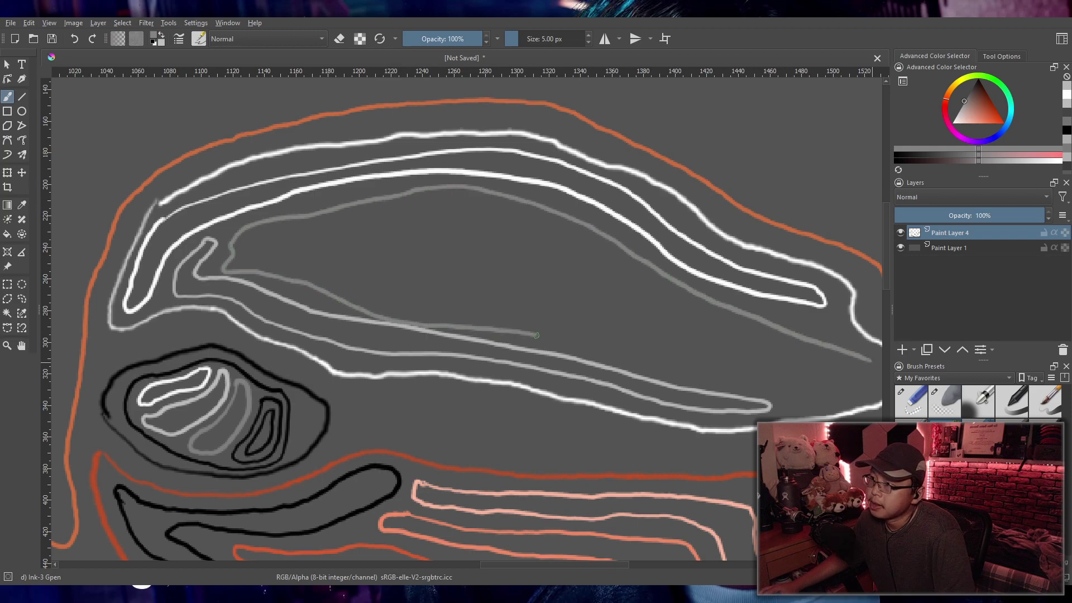
key("ctrl+z")
mouse_move(779, 393)
left_mouse_down()
mouse_move(225, 257)
mouse_move(243, 231)
mouse_move(292, 220)
mouse_move(423, 199)
mouse_move(488, 202)
mouse_move(591, 235)
mouse_move(844, 355)
left_mouse_up()
mouse_move(864, 390)
left_mouse_down()
mouse_move(803, 396)
mouse_move(752, 339)
mouse_move(516, 241)
mouse_move(426, 225)
mouse_move(260, 244)
mouse_move(786, 375)
mouse_move(842, 376)
left_mouse_up()
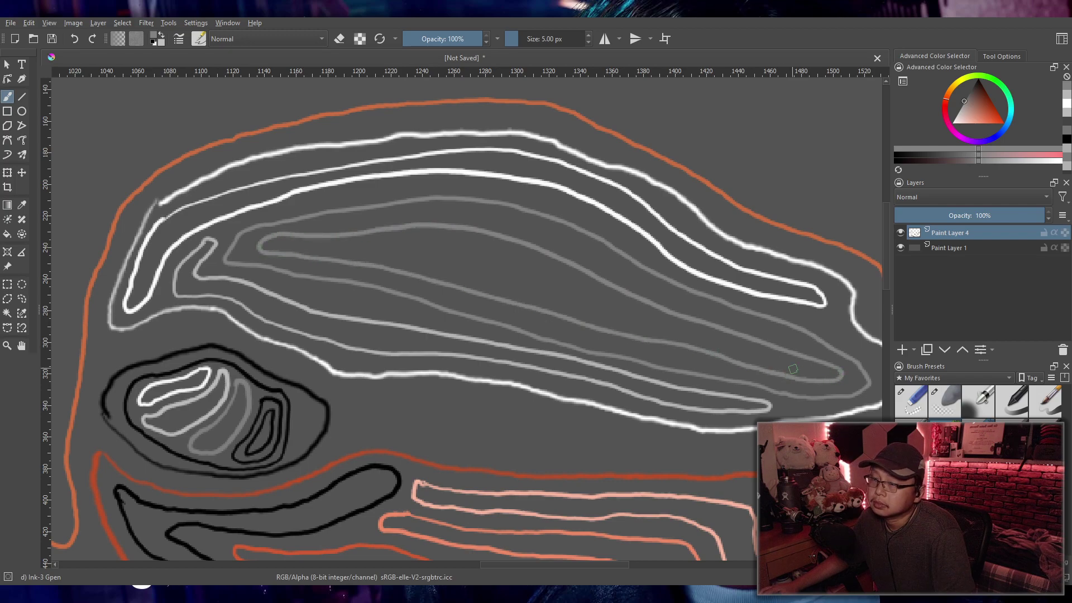
mouse_move(763, 356)
left_mouse_down()
mouse_move(566, 295)
mouse_move(478, 255)
mouse_move(372, 244)
mouse_move(491, 281)
left_mouse_up()
key("ctrl+z")
mouse_move(613, 301)
left_mouse_down()
mouse_move(545, 273)
mouse_move(394, 244)
mouse_move(606, 319)
mouse_move(598, 347)
mouse_move(583, 352)
left_mouse_up()
Step: Draw nested light grey contours inside the small eyebrow above the small eye
scroll(628, 305, "down", 6)
scroll(550, 342, "up", 2)
scroll(514, 324, "up", 5)
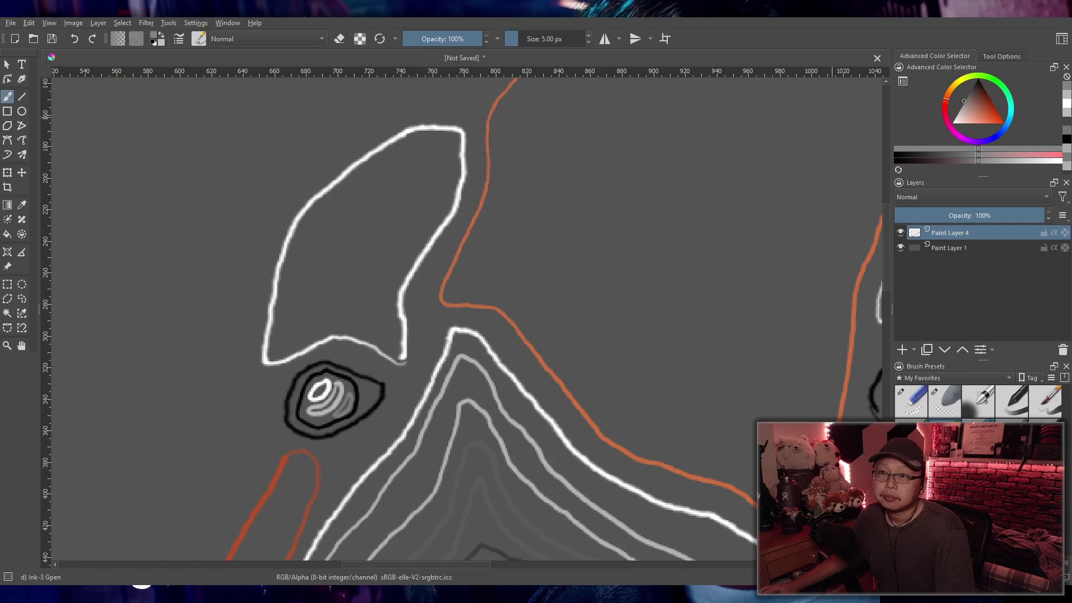
left_click(1068, 100)
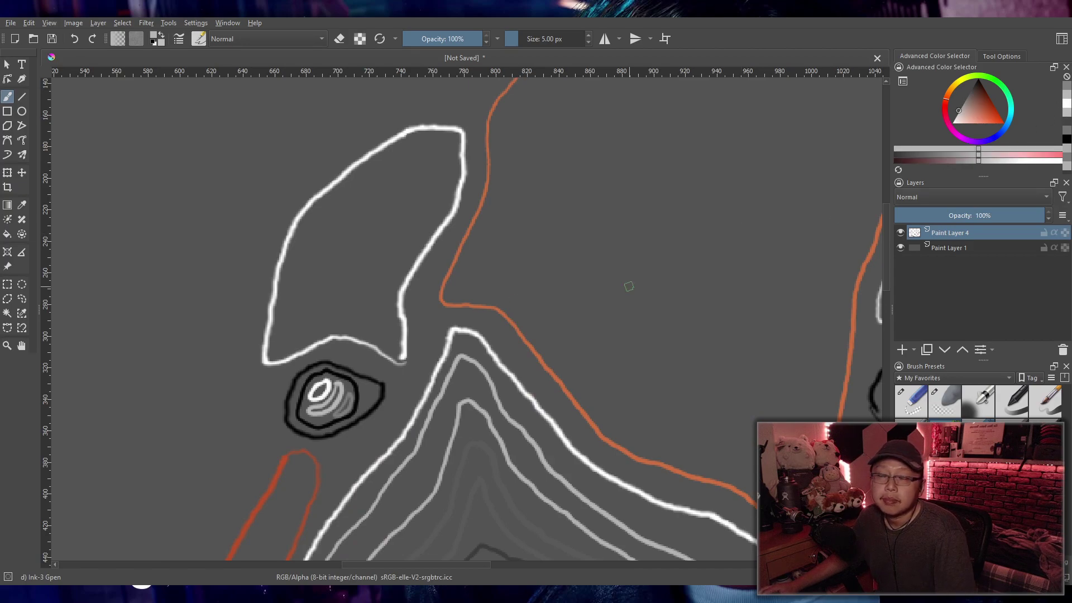
mouse_move(444, 143)
left_mouse_down()
mouse_move(348, 196)
mouse_move(301, 266)
mouse_move(284, 342)
mouse_move(359, 325)
mouse_move(443, 143)
mouse_move(351, 220)
mouse_move(313, 305)
mouse_move(372, 286)
mouse_move(426, 163)
left_mouse_up()
mouse_move(394, 197)
left_mouse_down()
mouse_move(352, 246)
mouse_move(366, 261)
mouse_move(401, 182)
mouse_move(407, 195)
mouse_move(335, 270)
mouse_move(369, 243)
mouse_move(381, 214)
left_mouse_up()
key("ctrl+z")
key("2")
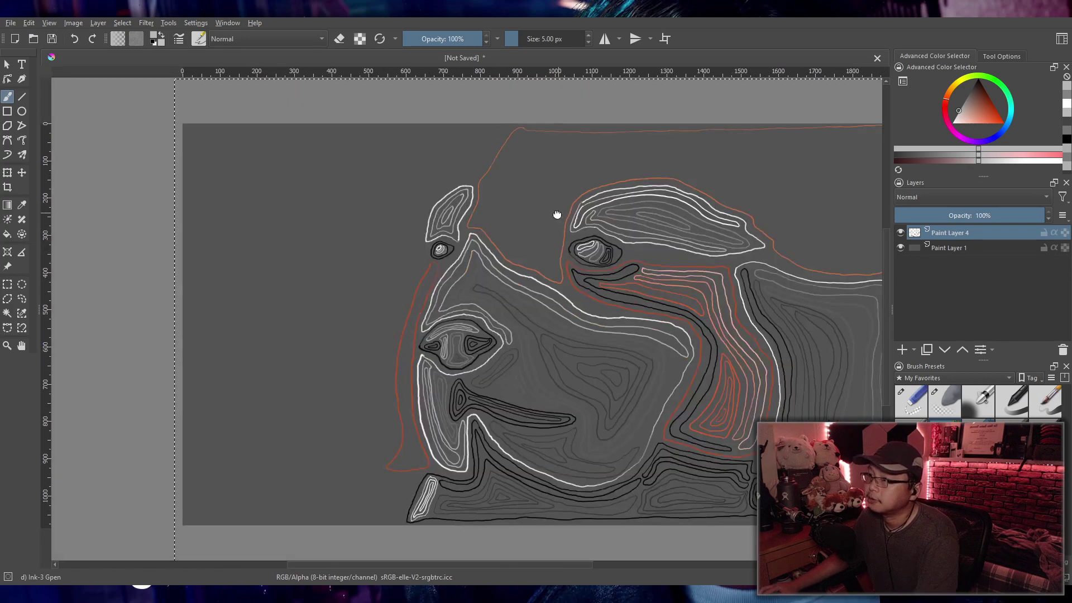
Step: Sample the red from the long vertical strip's outline beside the face and draw nested red contours inside it, about 535 px tall
scroll(416, 319, "up", 5)
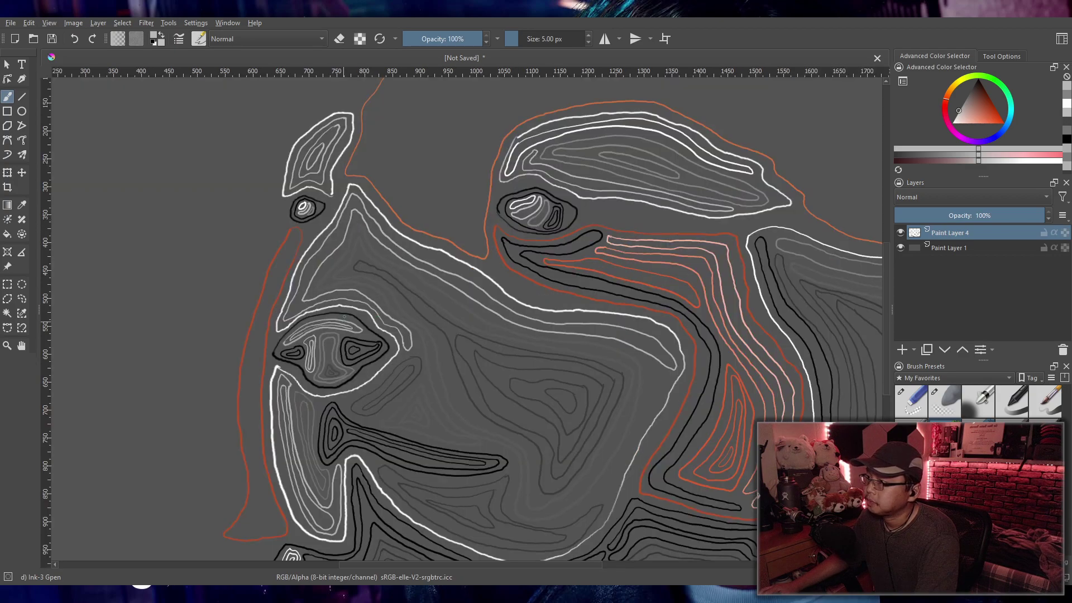
left_click_drag(449, 256, 452, 258)
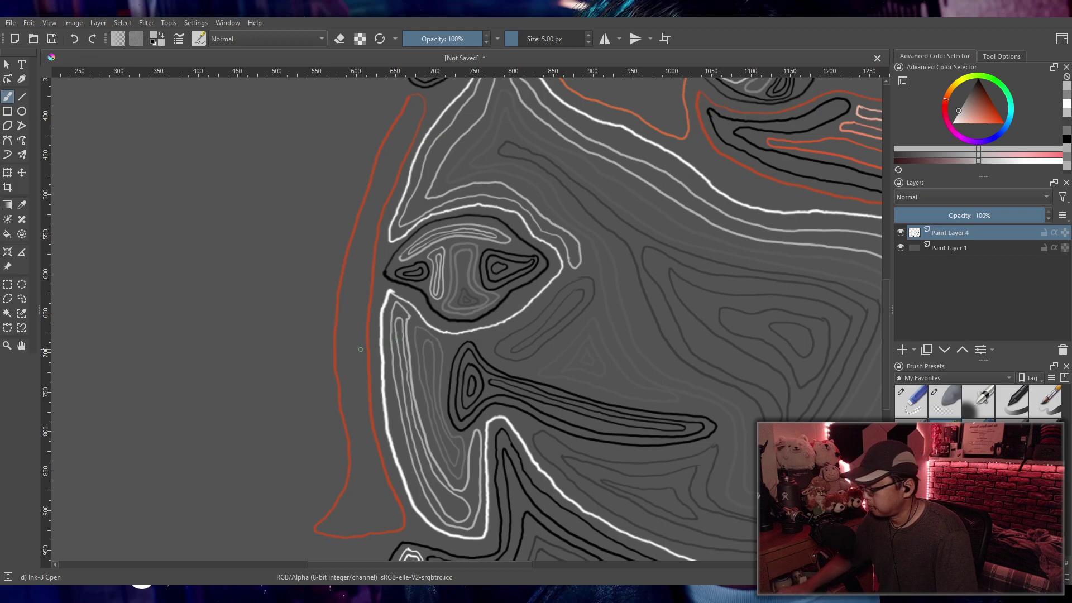
key("p")
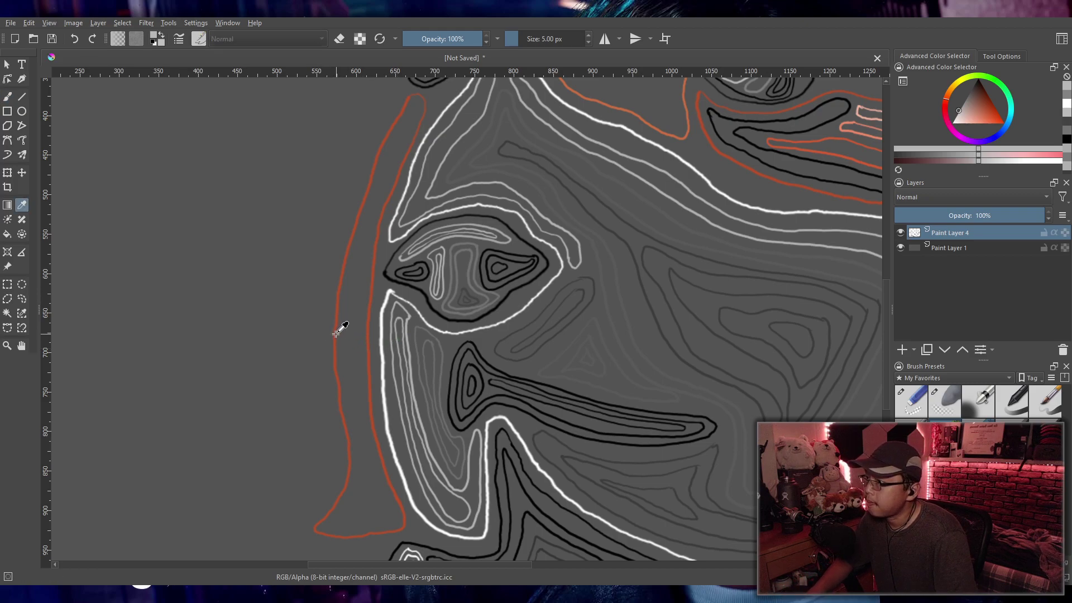
left_click(337, 335)
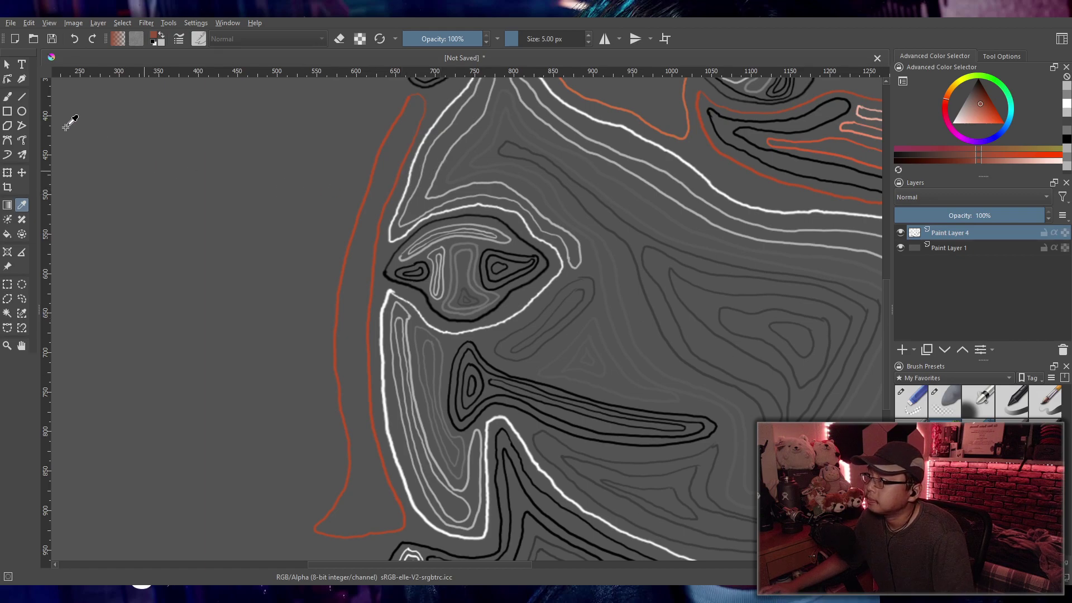
left_click(8, 98)
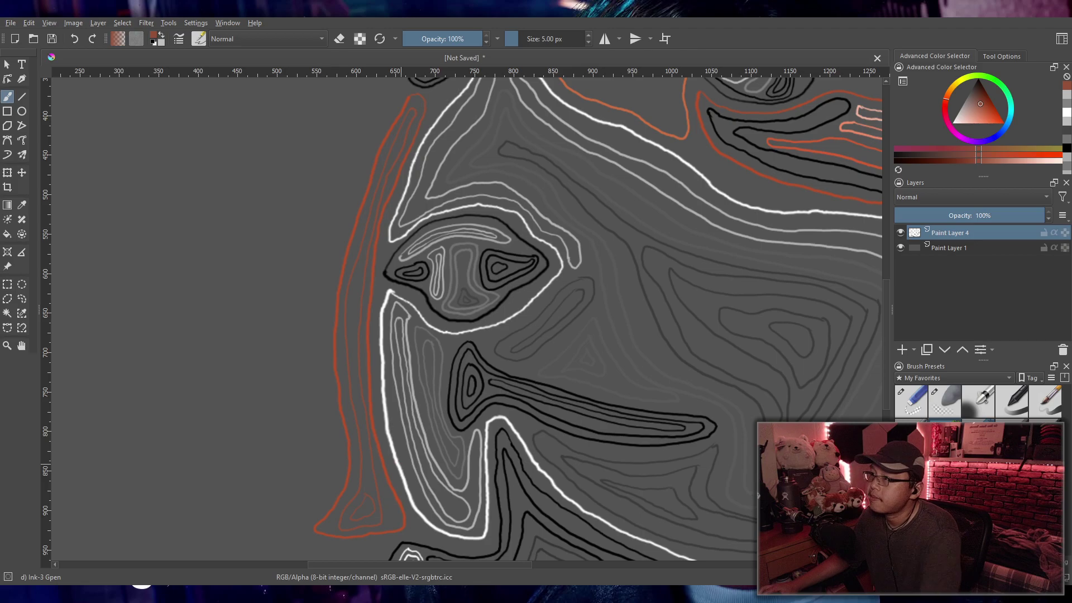
Step: Sample the red from the outline beneath the large eyebrow and draw two nested red contours in the gap between them, the outer about 280 px wide
scroll(494, 436, "down", 4)
left_click_drag(497, 432, 435, 440)
scroll(509, 408, "up", 2)
left_click_drag(509, 407, 459, 453)
scroll(458, 453, "up", 5)
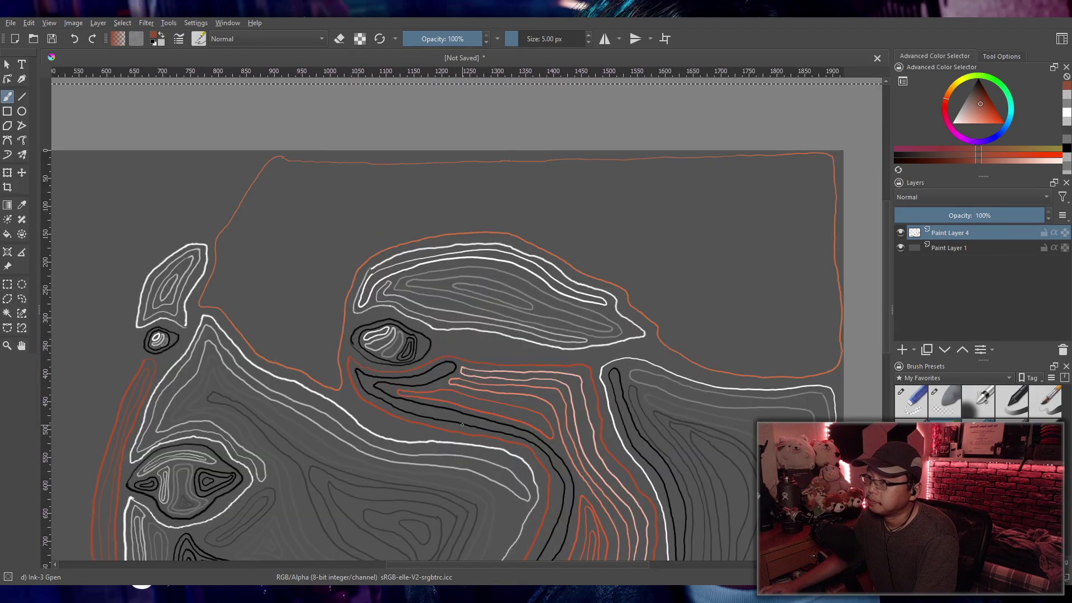
scroll(466, 415, "down", 2)
scroll(473, 415, "up", 2)
scroll(474, 414, "up", 2)
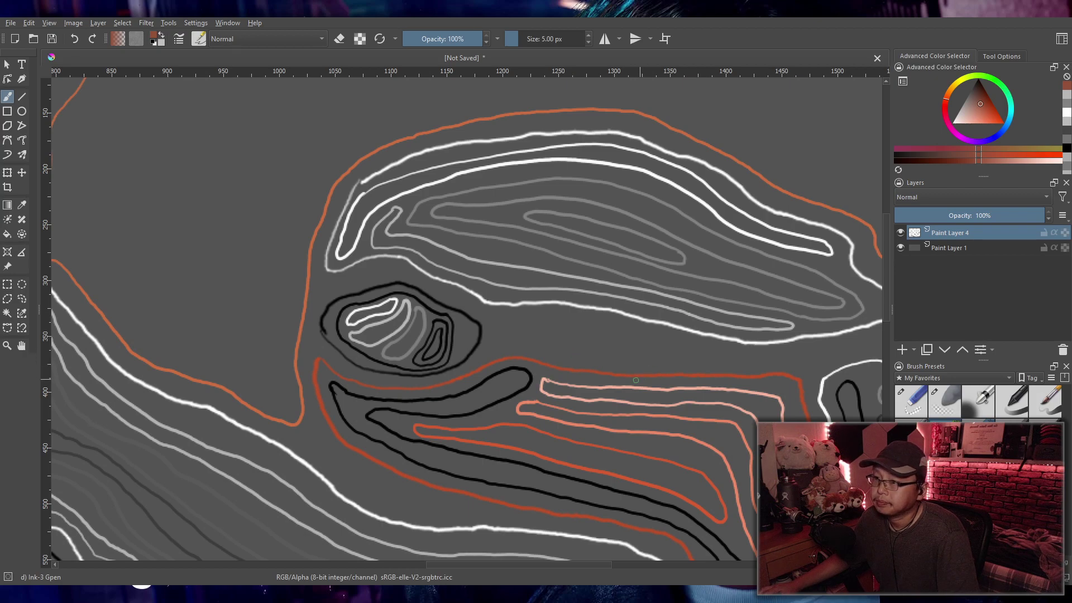
key("p")
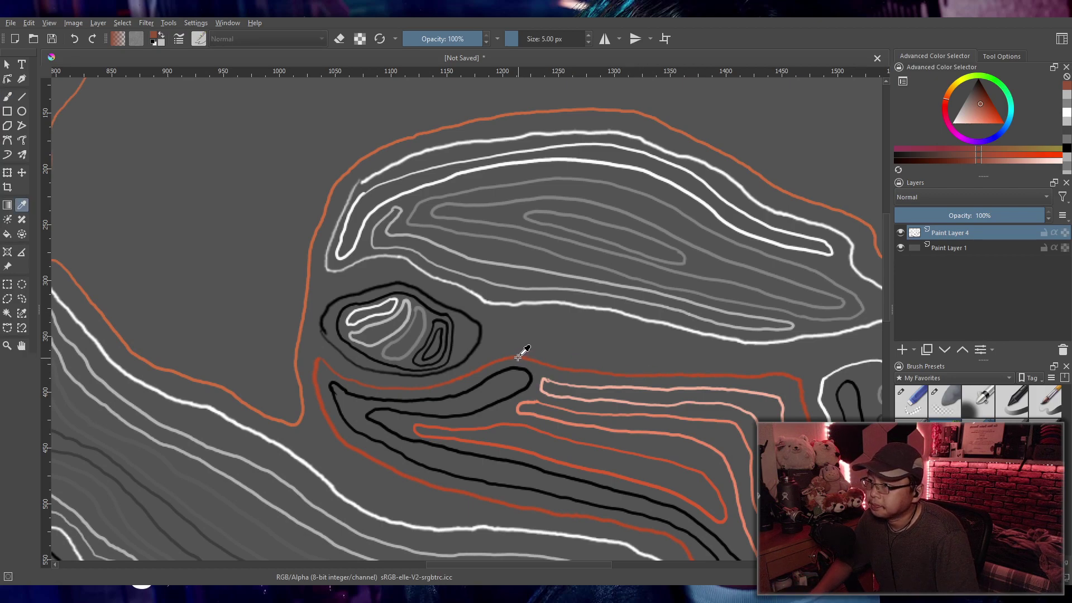
left_click(518, 357)
key("b")
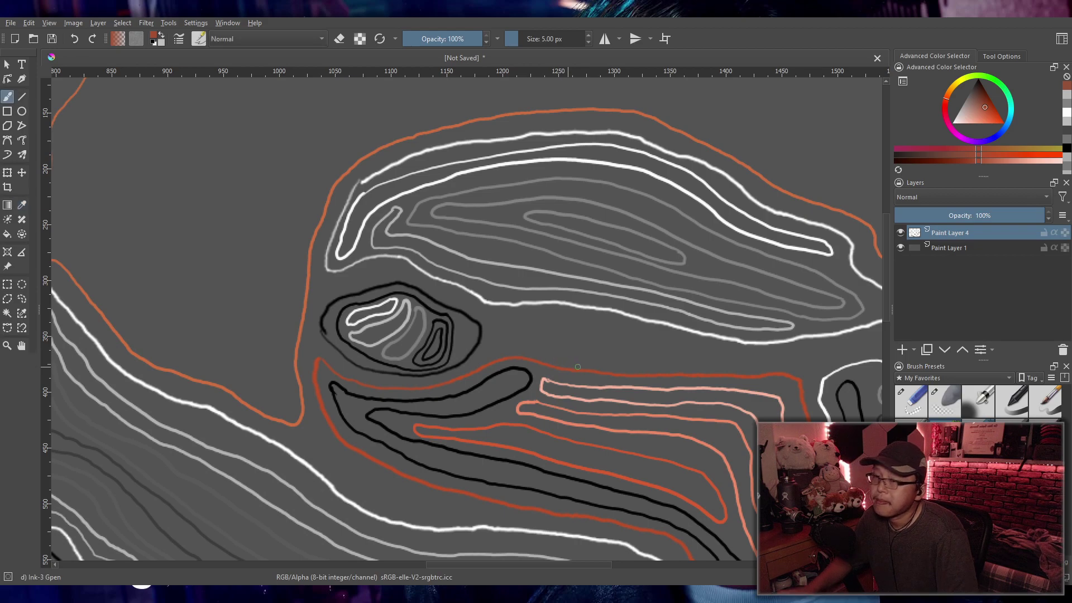
left_click_drag(787, 354, 761, 354)
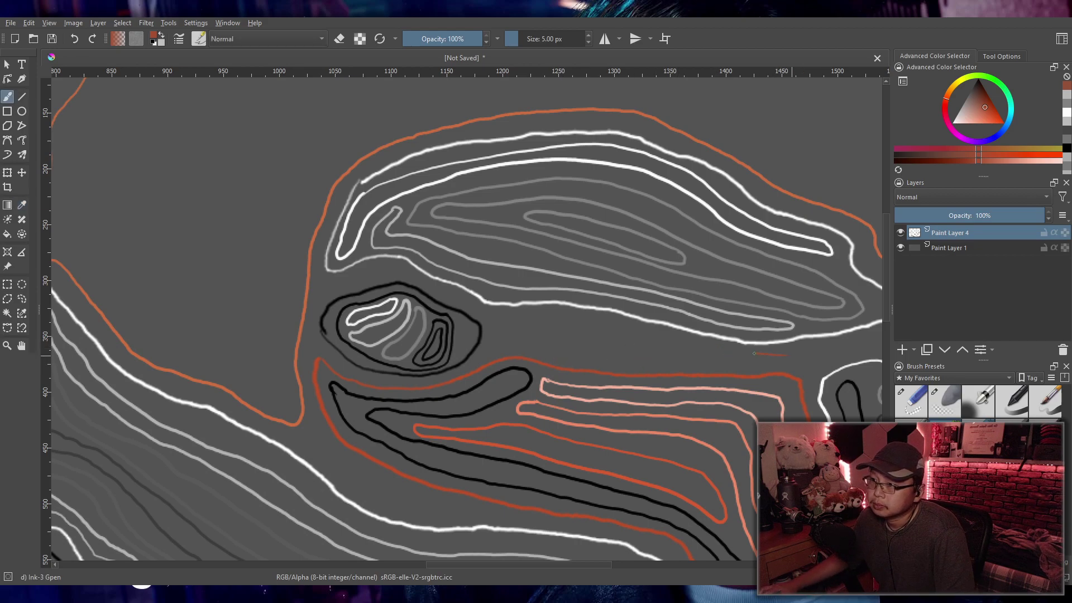
mouse_move(618, 324)
left_mouse_down()
mouse_move(543, 315)
mouse_move(512, 322)
mouse_move(495, 351)
mouse_move(713, 367)
left_mouse_up()
left_click_drag(786, 364, 802, 360)
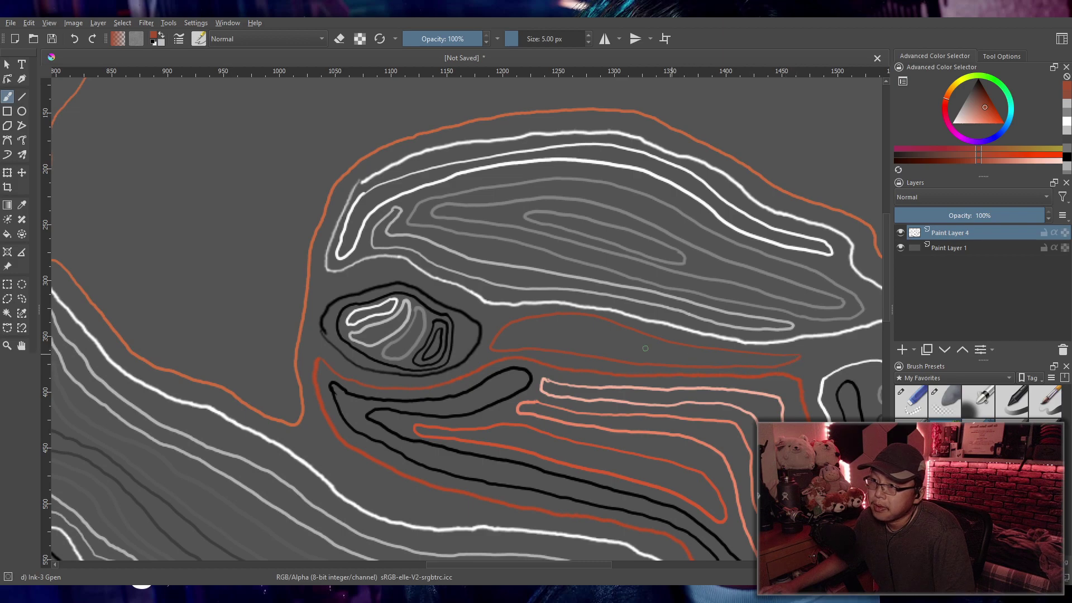
mouse_move(611, 335)
left_mouse_down()
mouse_move(517, 340)
mouse_move(604, 347)
left_mouse_up()
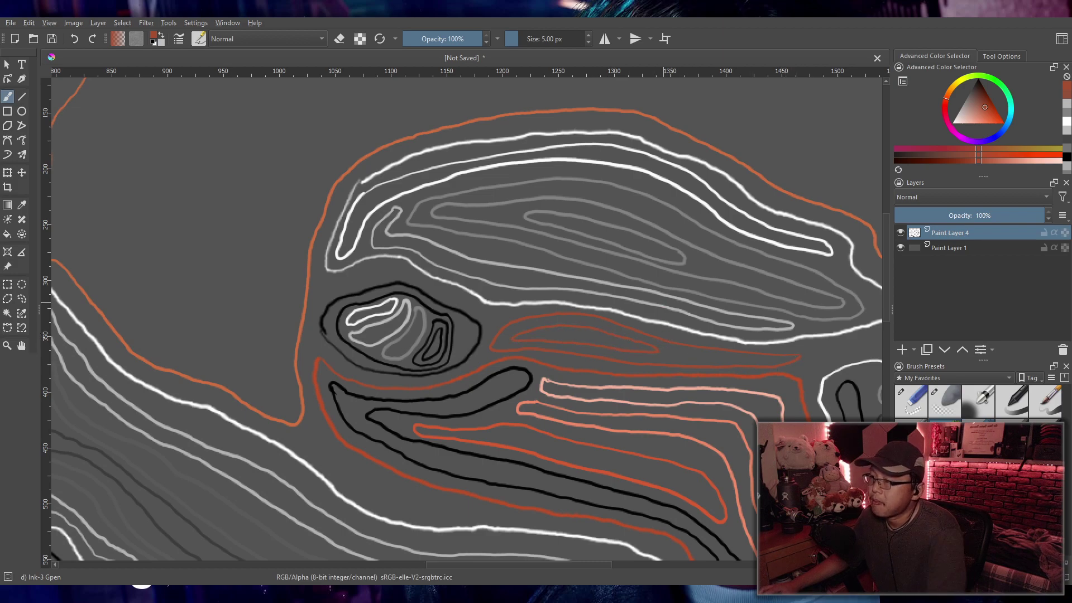
scroll(642, 290, "down", 4)
scroll(577, 318, "up", 2)
scroll(624, 316, "up", 4)
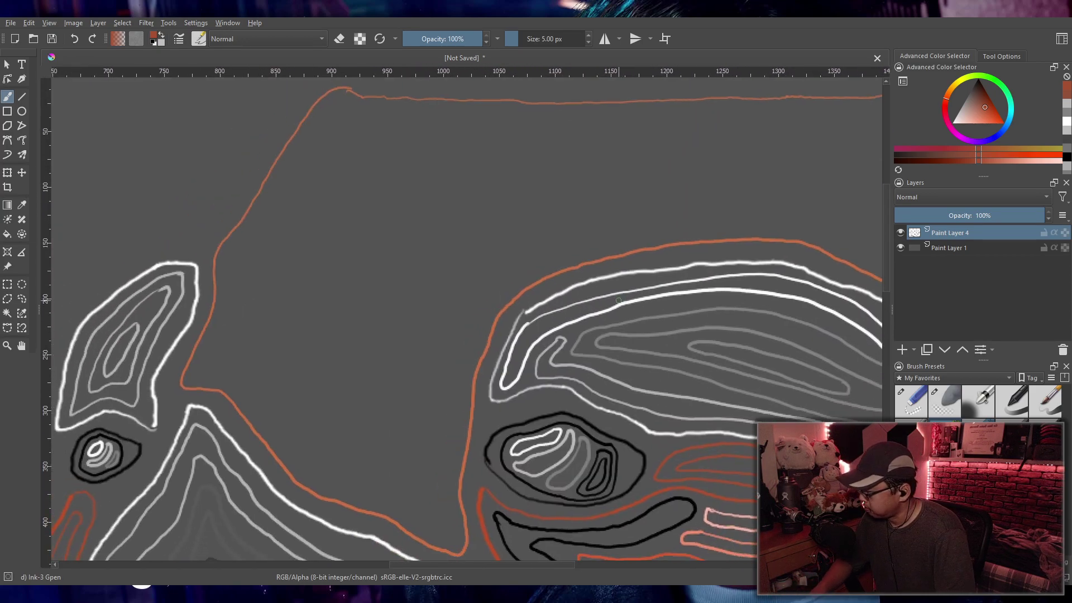
key("p")
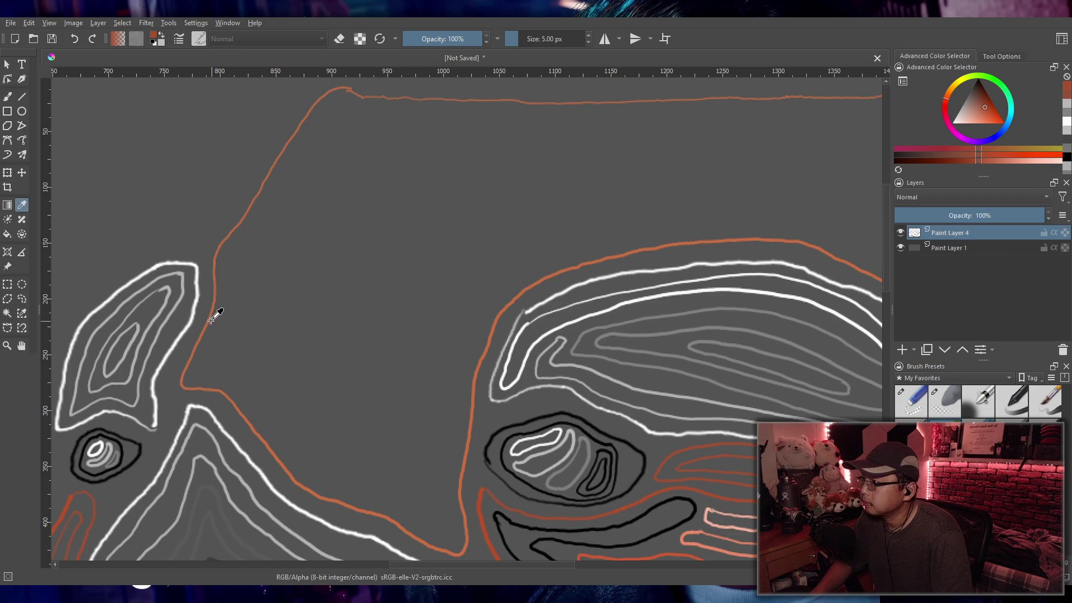
left_click(210, 318)
key("b")
scroll(392, 278, "down", 2)
scroll(367, 297, "up", 1)
left_click_drag(430, 277, 362, 293)
scroll(362, 293, "up", 2)
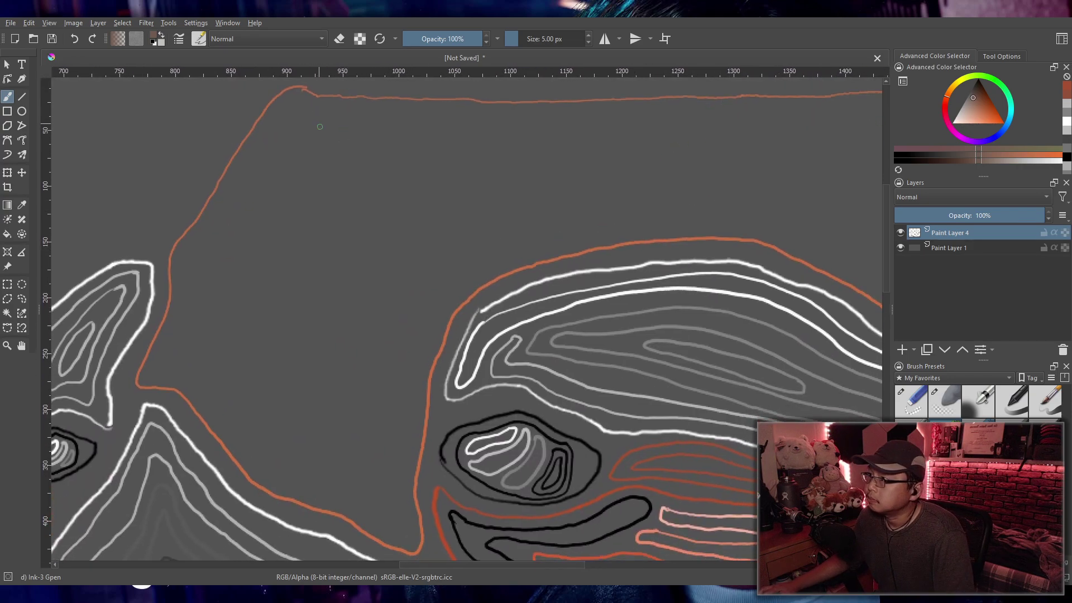
left_click_drag(313, 105, 280, 109)
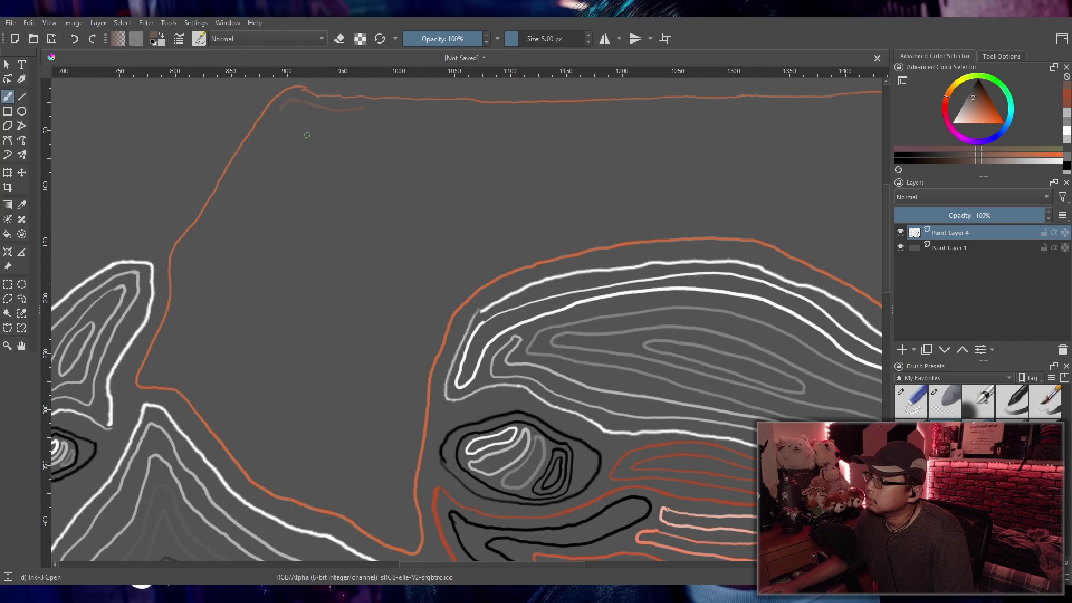
left_click_drag(985, 117, 985, 113)
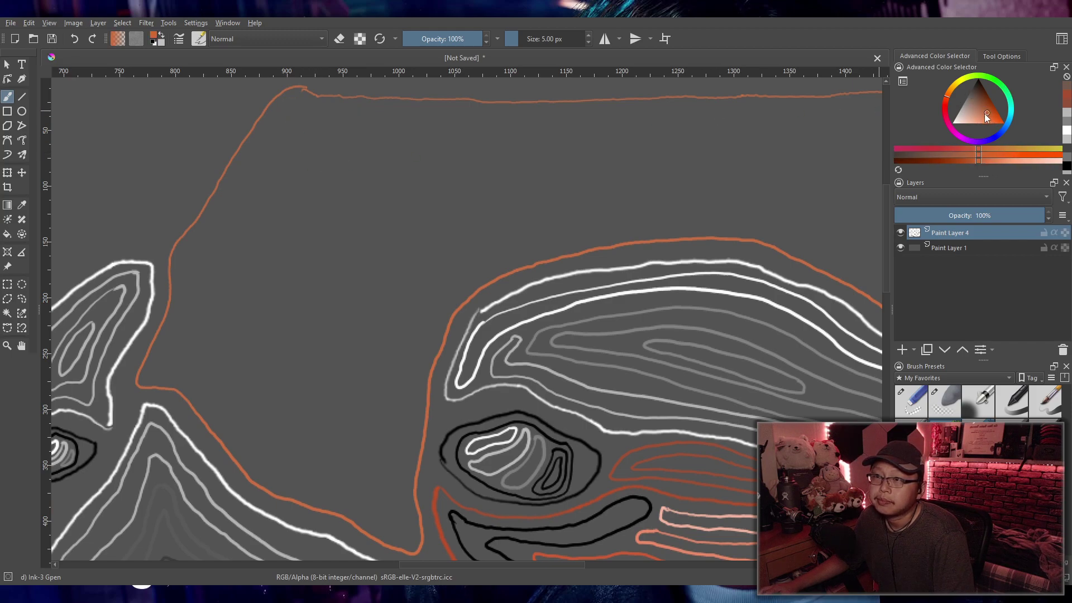
Step: Sample the orange from the forehead outline and draw a narrow slanted contour about 230 px tall inside its edge near the small eyebrow
scroll(281, 280, "up", 4)
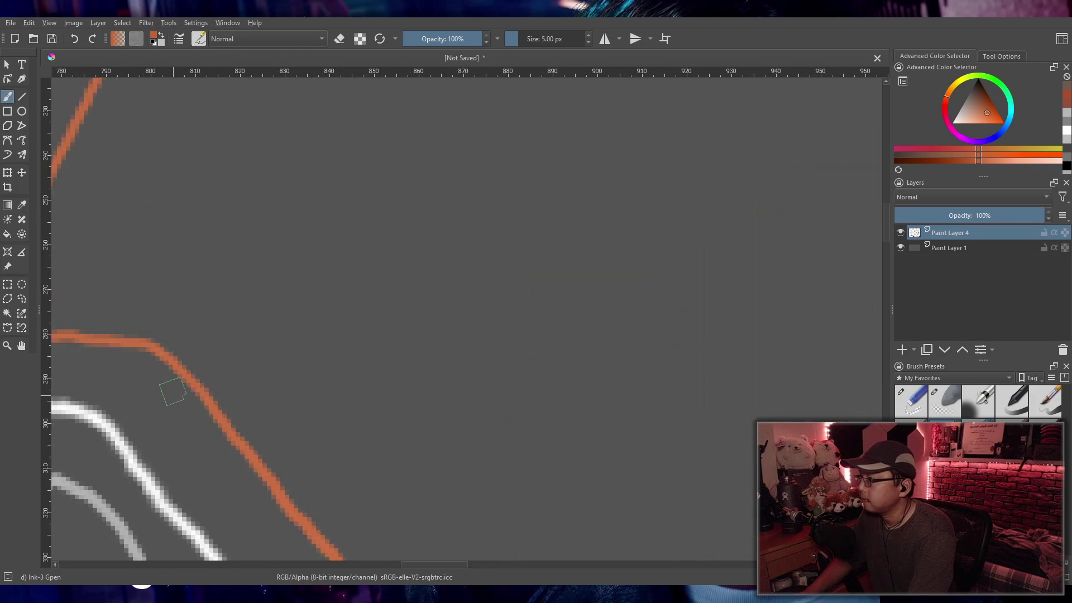
scroll(291, 391, "up", 1)
key("p")
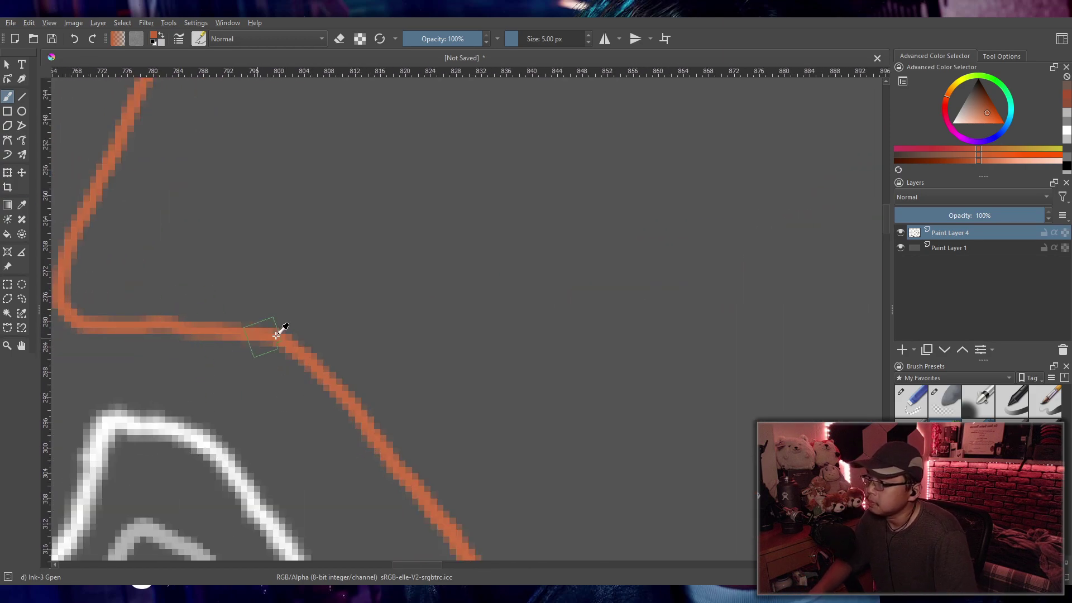
left_click(304, 351)
key("b")
scroll(355, 288, "down", 5)
left_click_drag(349, 306, 278, 327)
mouse_move(338, 94)
left_mouse_down()
mouse_move(226, 259)
mouse_move(202, 368)
left_mouse_up()
key("ctrl+z")
mouse_move(342, 92)
left_mouse_down()
mouse_move(240, 241)
mouse_move(214, 336)
mouse_move(229, 345)
mouse_move(249, 270)
mouse_move(360, 102)
mouse_move(345, 96)
left_mouse_up()
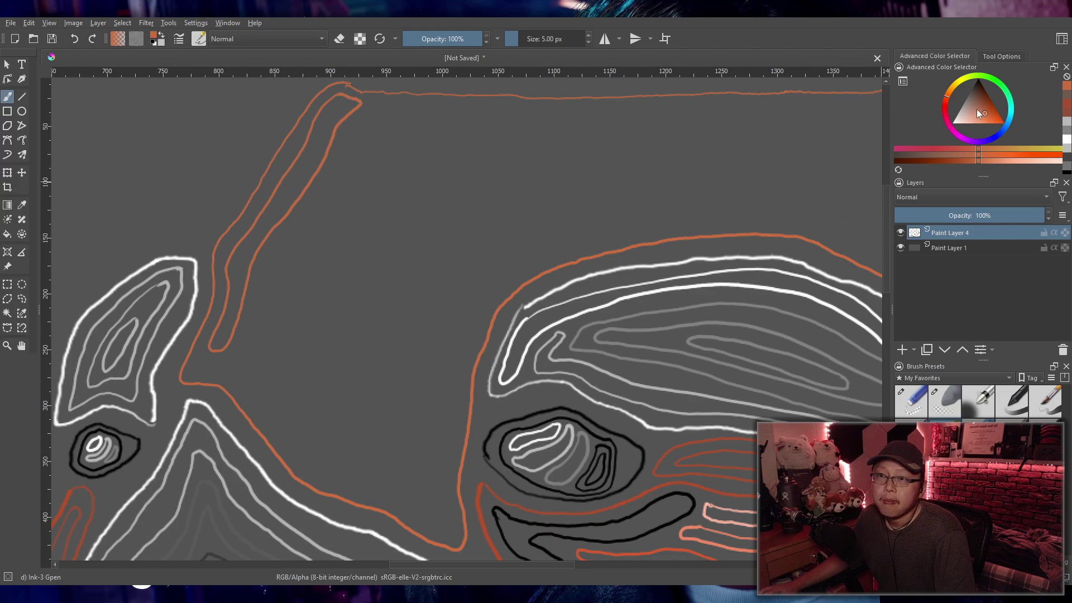
Step: Change the drawing colour to a less saturated orange-brown
left_click_drag(950, 162, 947, 162)
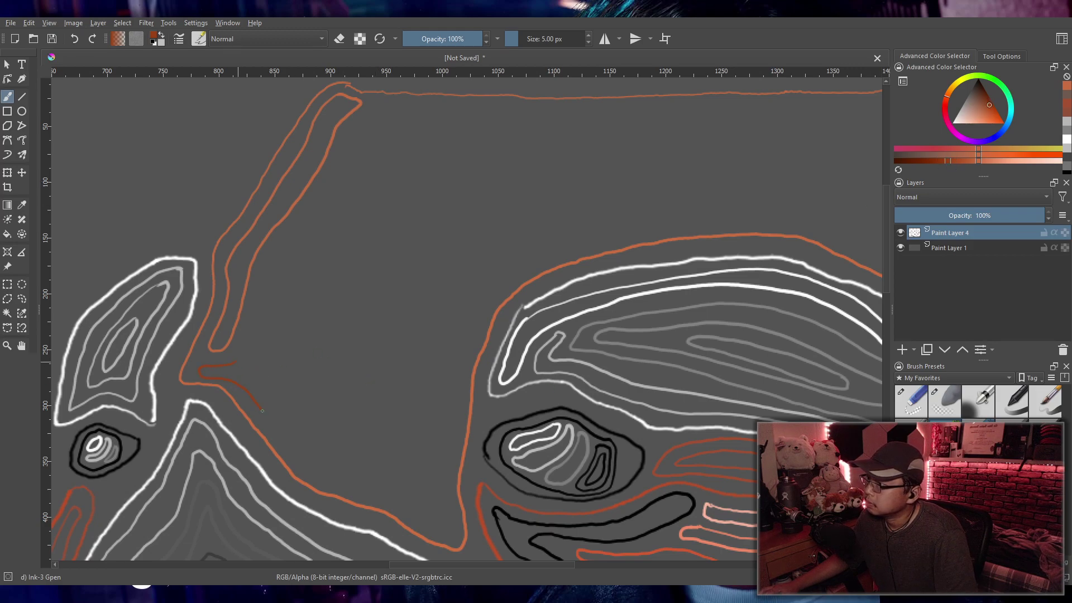
key("ctrl+z")
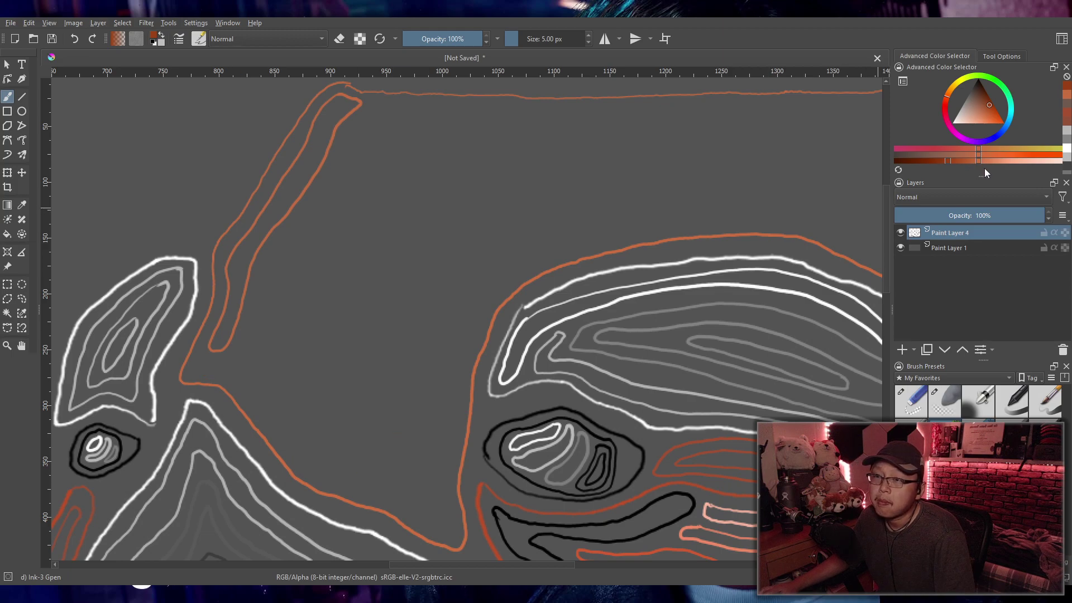
left_click(945, 157)
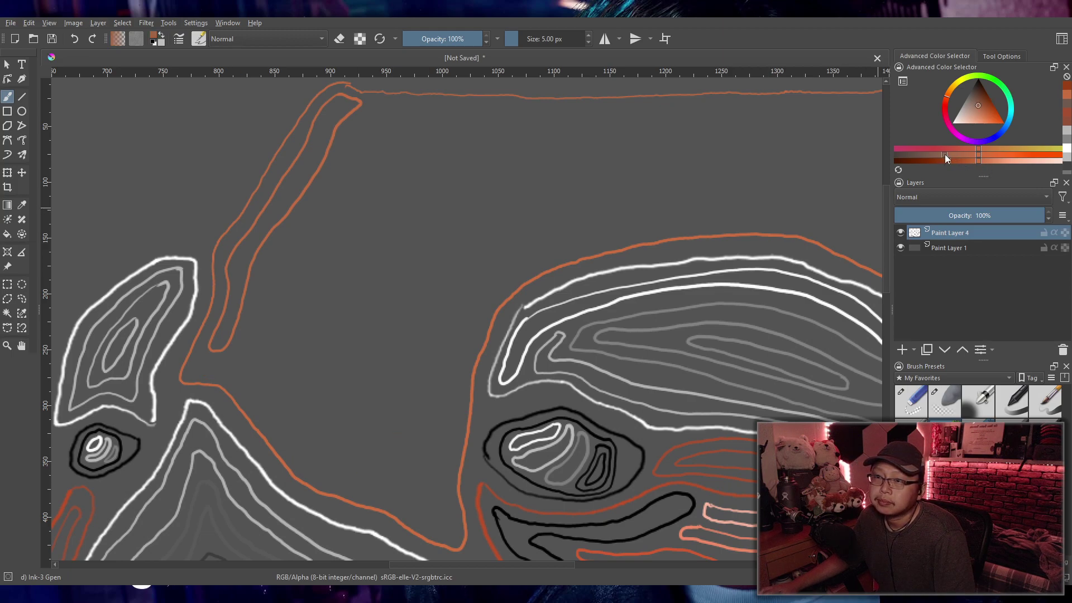
left_click(941, 157)
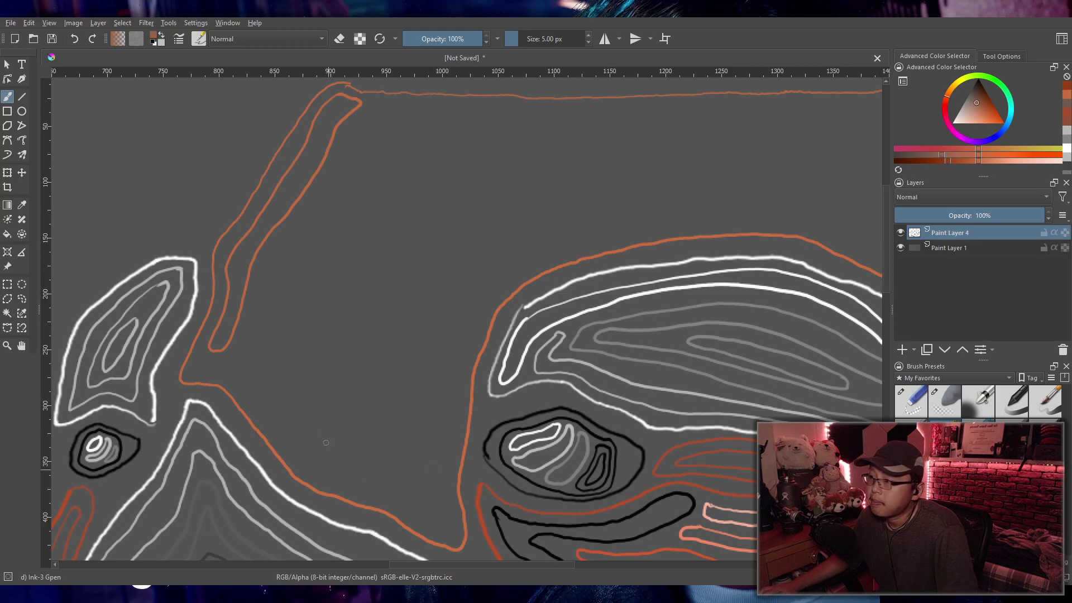
mouse_move(236, 357)
left_mouse_down()
mouse_move(208, 375)
mouse_move(237, 383)
mouse_move(307, 461)
mouse_move(447, 527)
mouse_move(450, 444)
mouse_move(487, 310)
mouse_move(511, 277)
mouse_move(592, 243)
left_mouse_up()
key("minus")
key("minus")
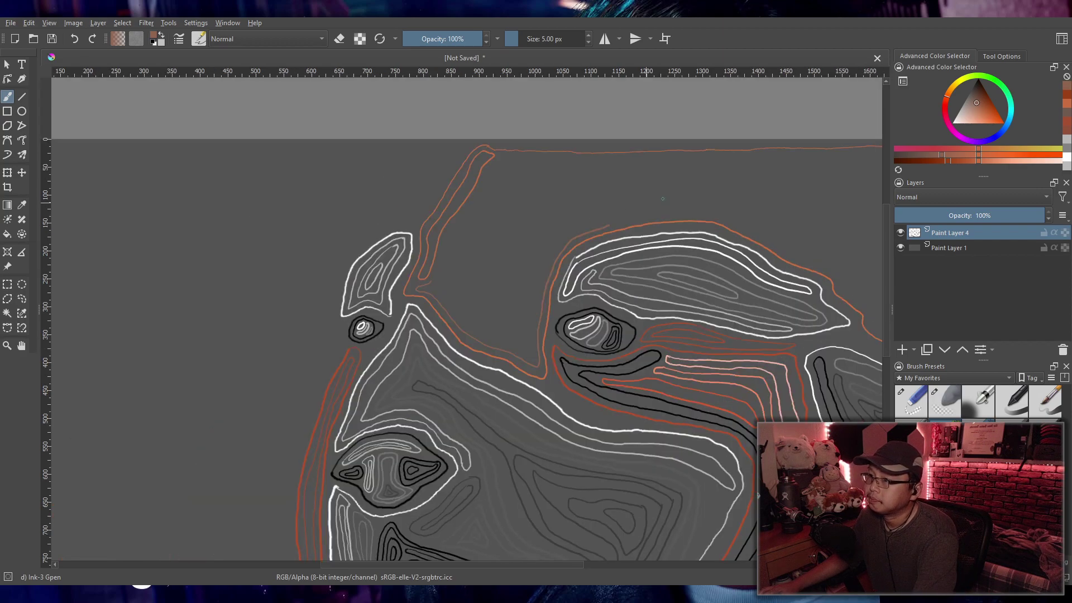
left_click_drag(481, 246, 502, 253)
key("ctrl+z")
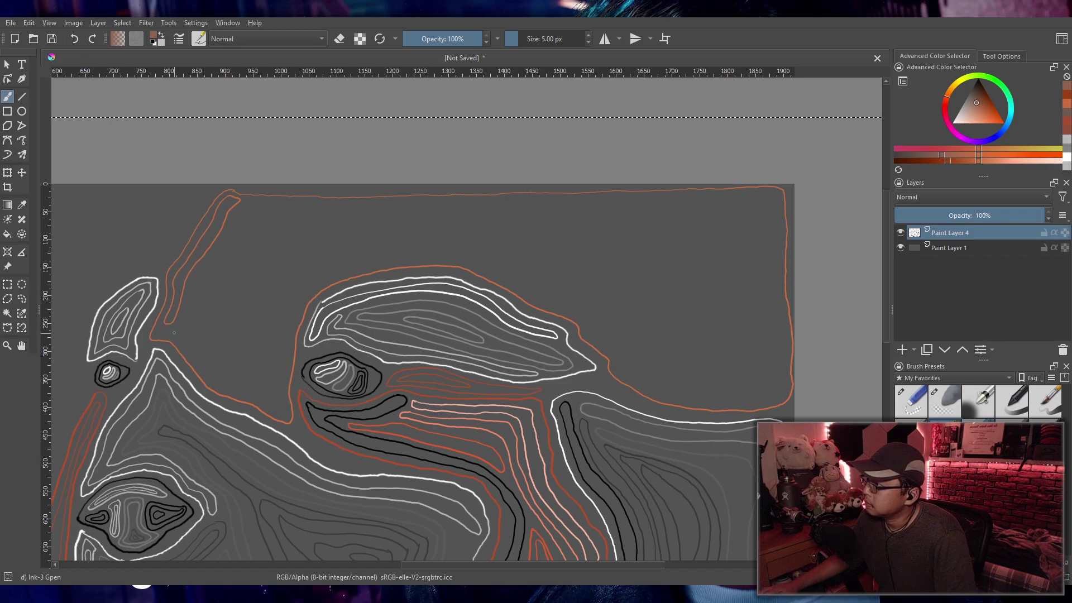
mouse_move(203, 367)
left_mouse_down()
mouse_move(278, 409)
mouse_move(285, 336)
mouse_move(314, 283)
left_mouse_up()
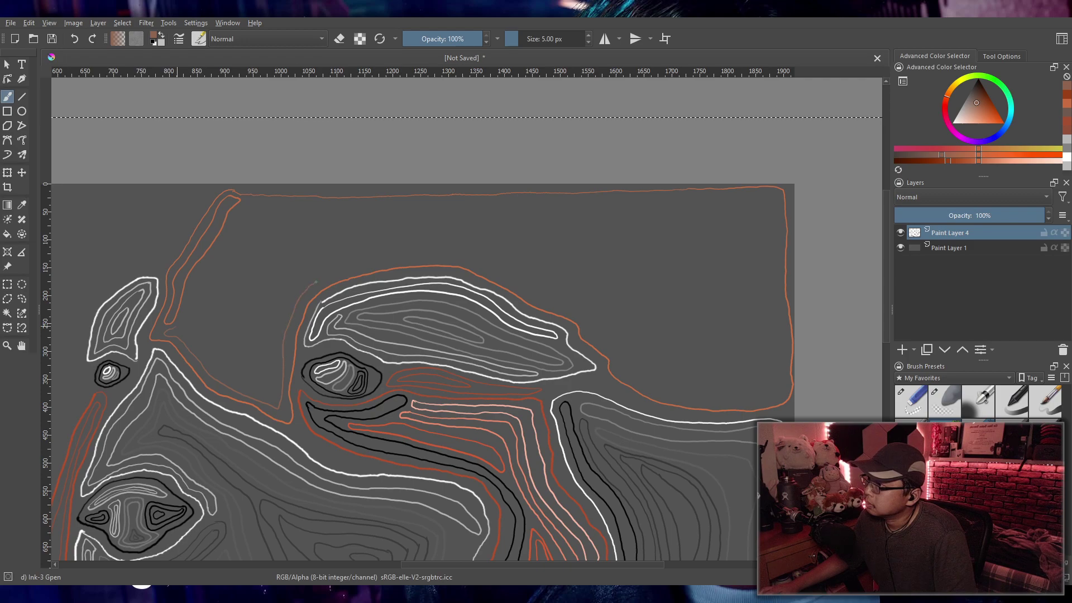
mouse_move(377, 262)
left_mouse_down()
mouse_move(501, 268)
mouse_move(585, 318)
mouse_move(640, 381)
mouse_move(694, 398)
left_mouse_up()
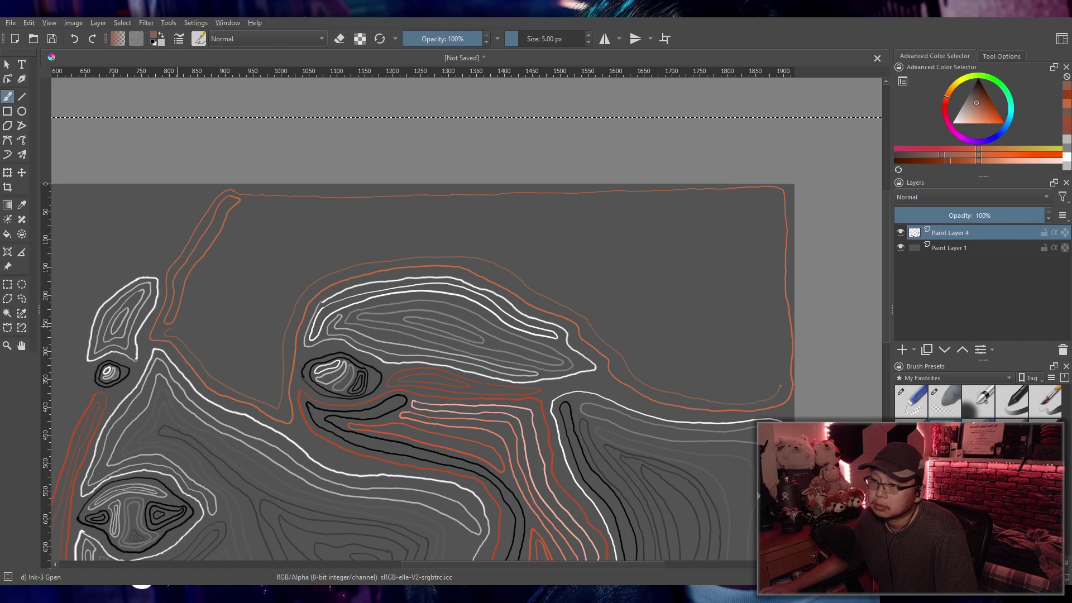
mouse_move(743, 389)
left_mouse_down()
mouse_move(685, 378)
mouse_move(562, 292)
mouse_move(473, 248)
mouse_move(379, 252)
mouse_move(318, 271)
mouse_move(280, 309)
left_mouse_up()
mouse_move(268, 377)
left_mouse_down()
mouse_move(230, 377)
mouse_move(190, 340)
left_mouse_up()
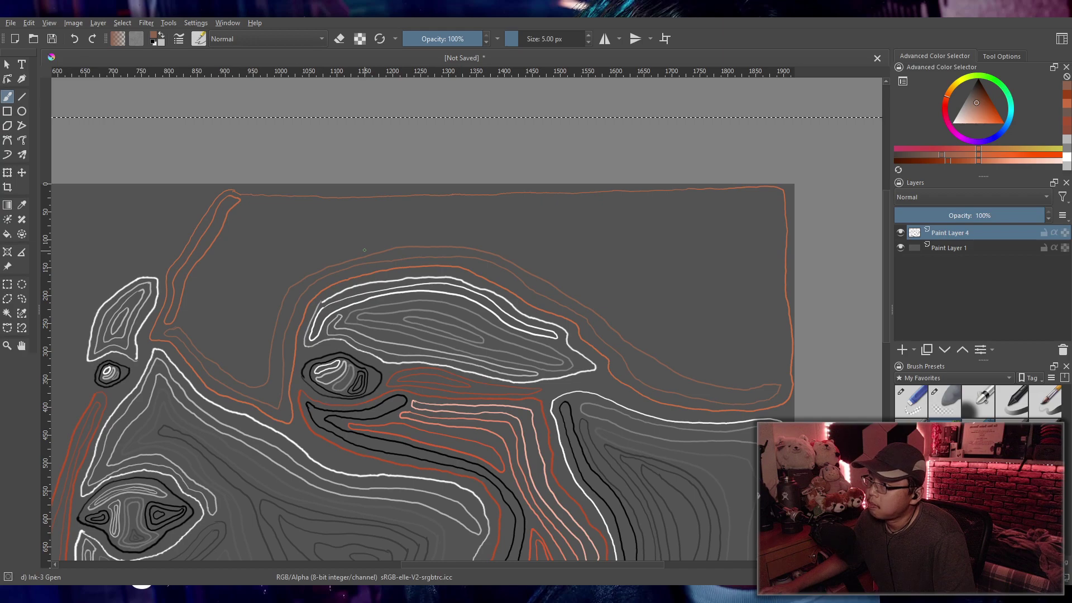
key("ctrl+z")
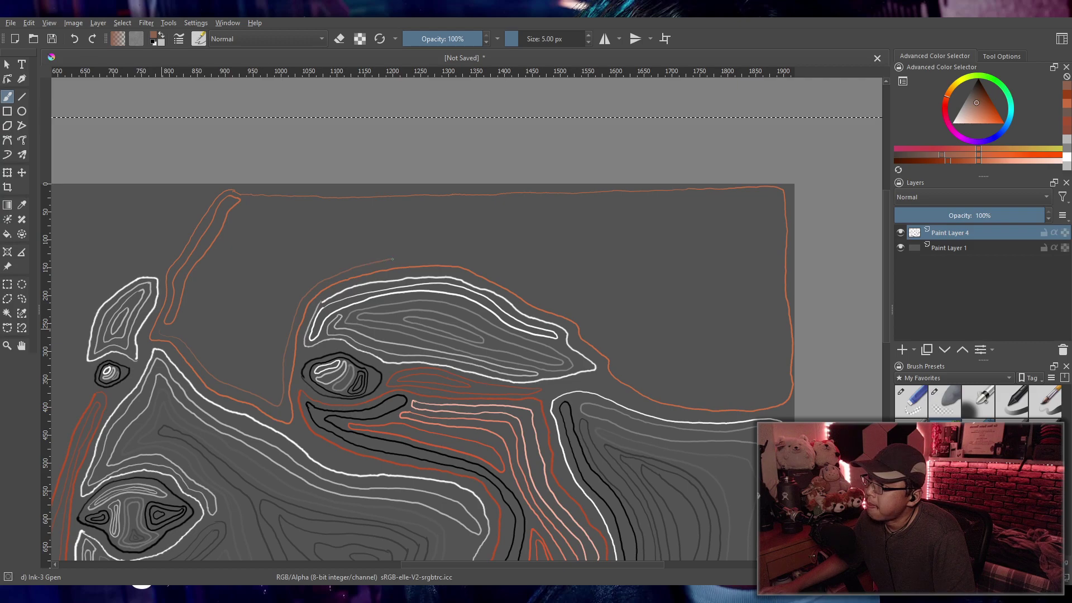
Step: Draw nested orange-brown contours in the forehead between the eyebrows, the outermost about 715 px wide and arching over the large eyebrow
mouse_move(460, 259)
left_mouse_down()
mouse_move(544, 303)
mouse_move(564, 300)
mouse_move(533, 274)
mouse_move(466, 248)
mouse_move(384, 248)
mouse_move(324, 271)
mouse_move(262, 329)
mouse_move(265, 224)
mouse_move(249, 208)
mouse_move(176, 331)
left_mouse_up()
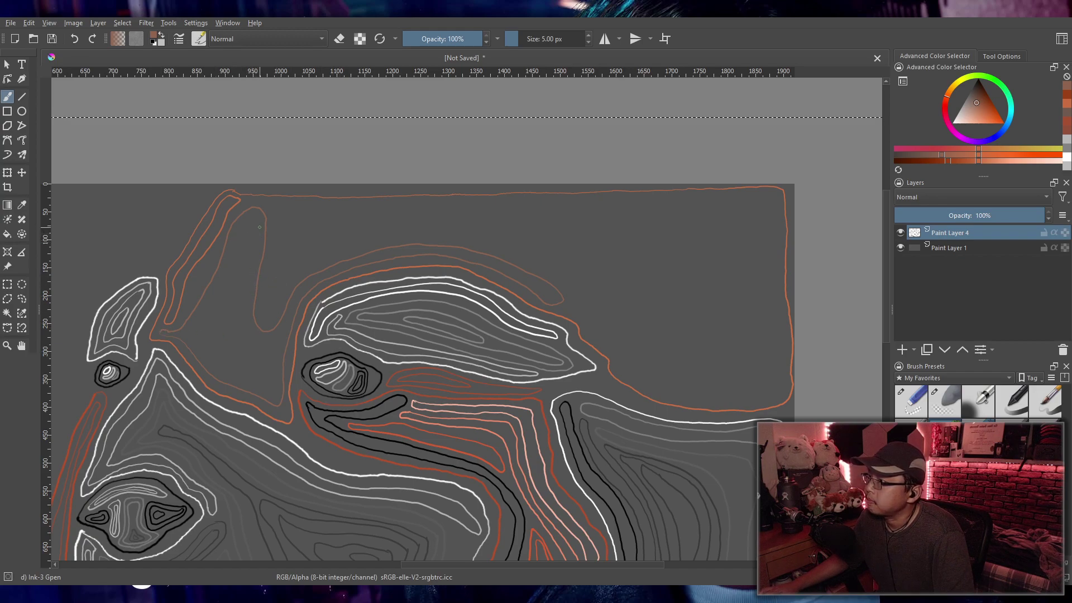
mouse_move(237, 235)
left_mouse_down()
mouse_move(186, 334)
mouse_move(258, 386)
mouse_move(276, 356)
mouse_move(243, 323)
mouse_move(258, 238)
left_mouse_up()
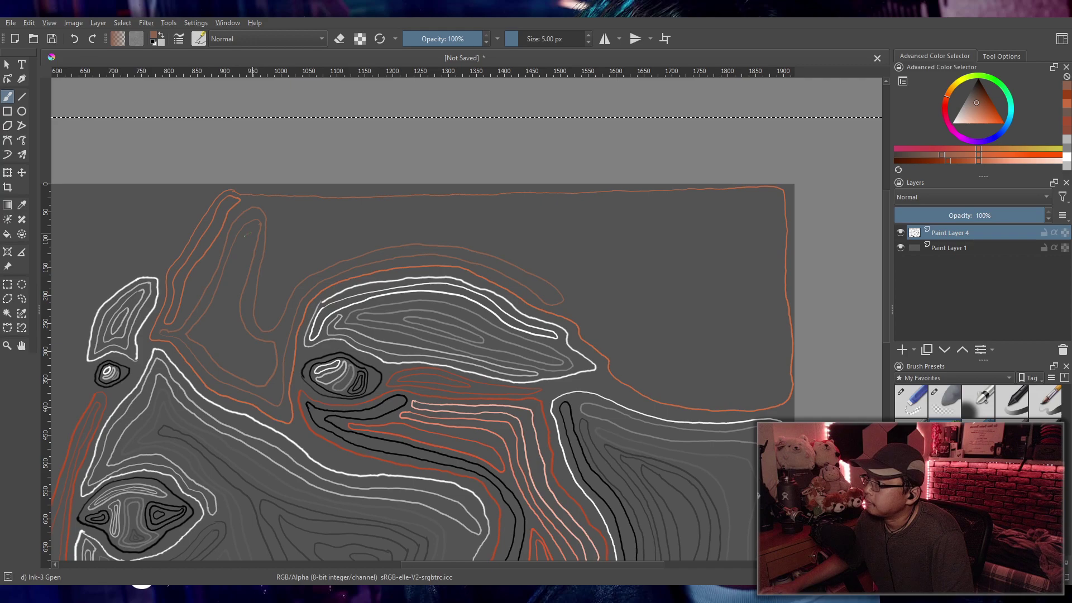
mouse_move(222, 299)
left_mouse_down()
mouse_move(207, 337)
mouse_move(241, 367)
mouse_move(264, 366)
mouse_move(233, 307)
mouse_move(252, 232)
mouse_move(358, 246)
left_mouse_up()
Step: Clean up the overlapping stroke ends at the upper tips of the nested forehead contours with the Eraser Soft brush
scroll(275, 228, "up", 4)
scroll(226, 222, "up", 1)
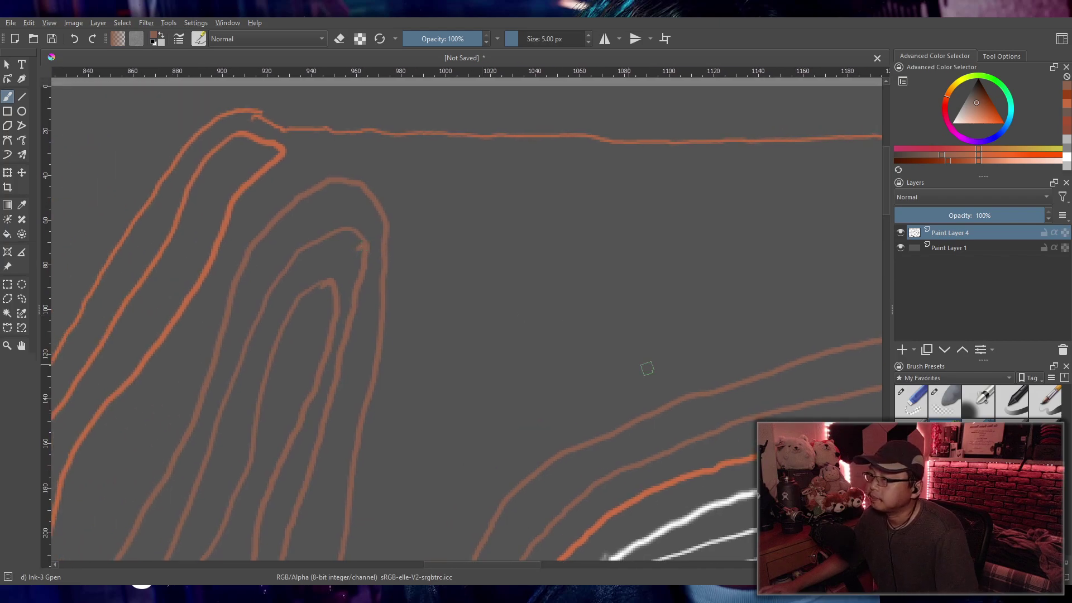
left_click(946, 407)
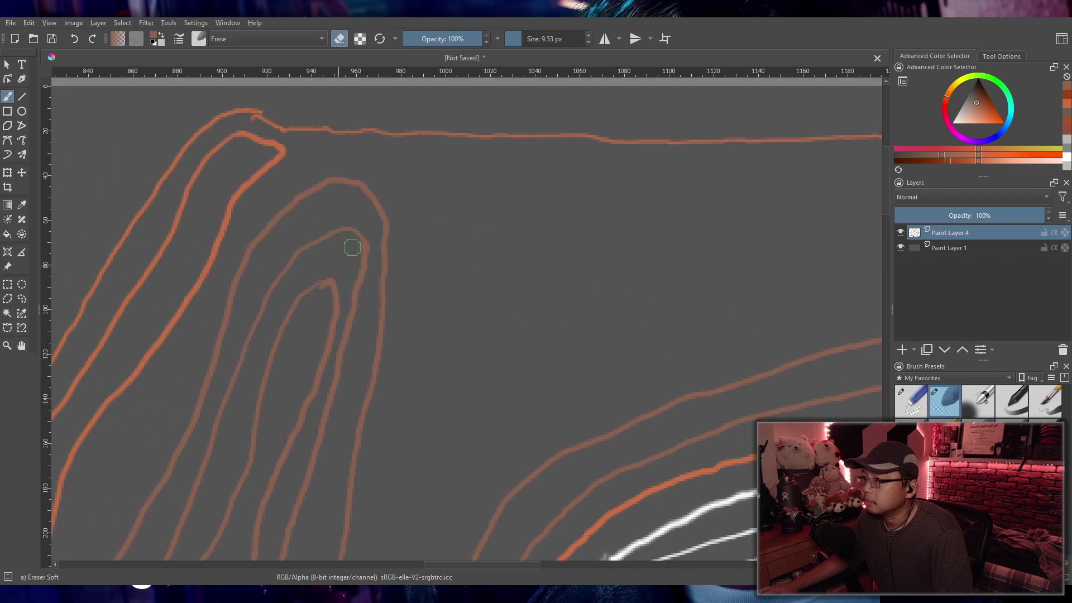
Step: Switch back to the 5 px ink pen brush and change its colour to a darker, duller brown
scroll(491, 262, "down", 4)
scroll(394, 257, "up", 2)
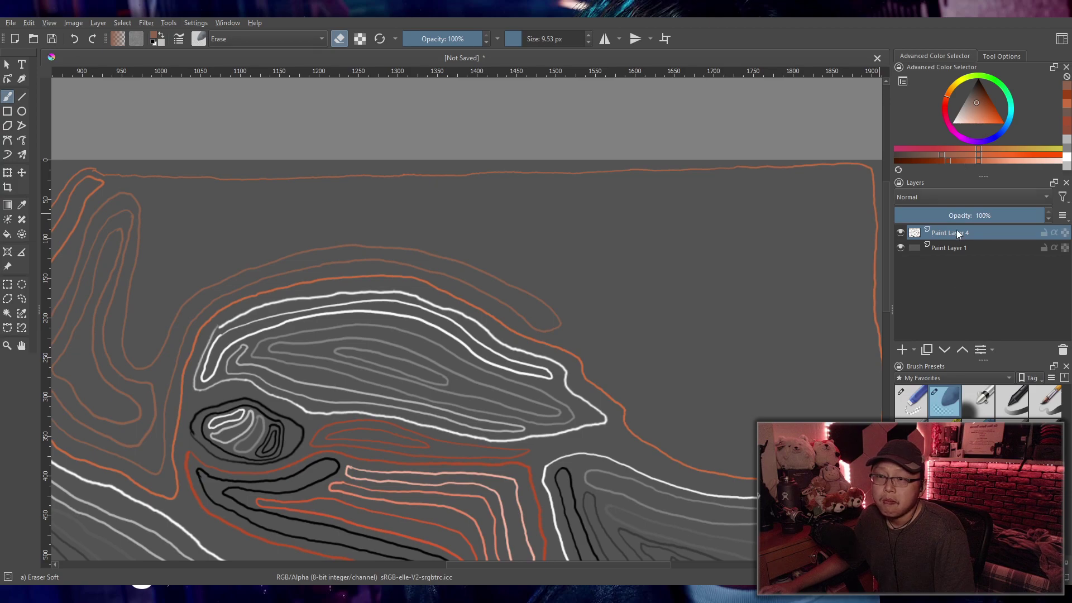
key("slash")
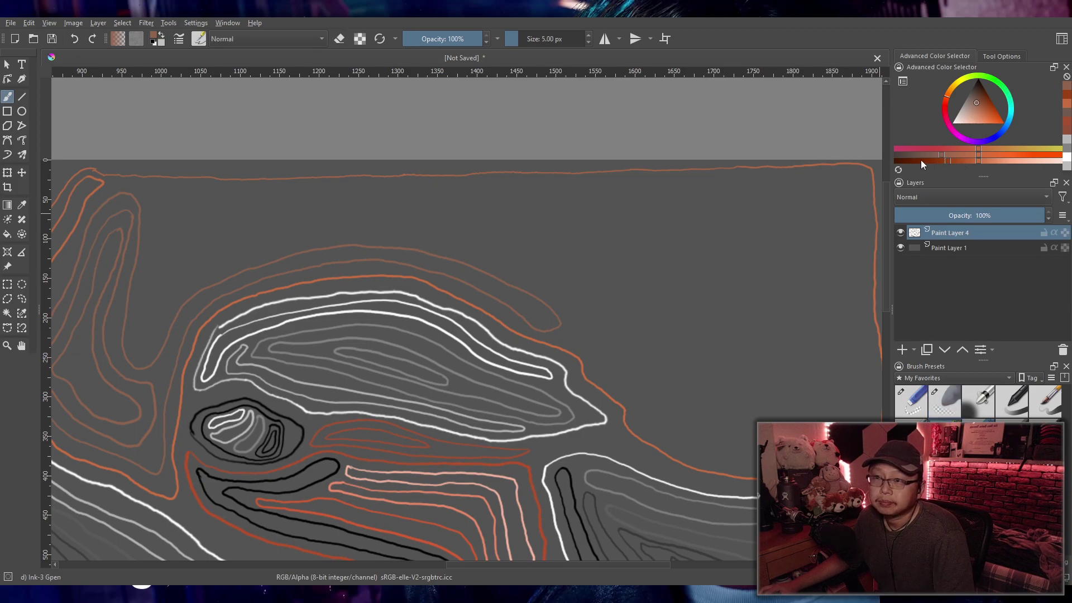
left_click(924, 161)
left_click(925, 160)
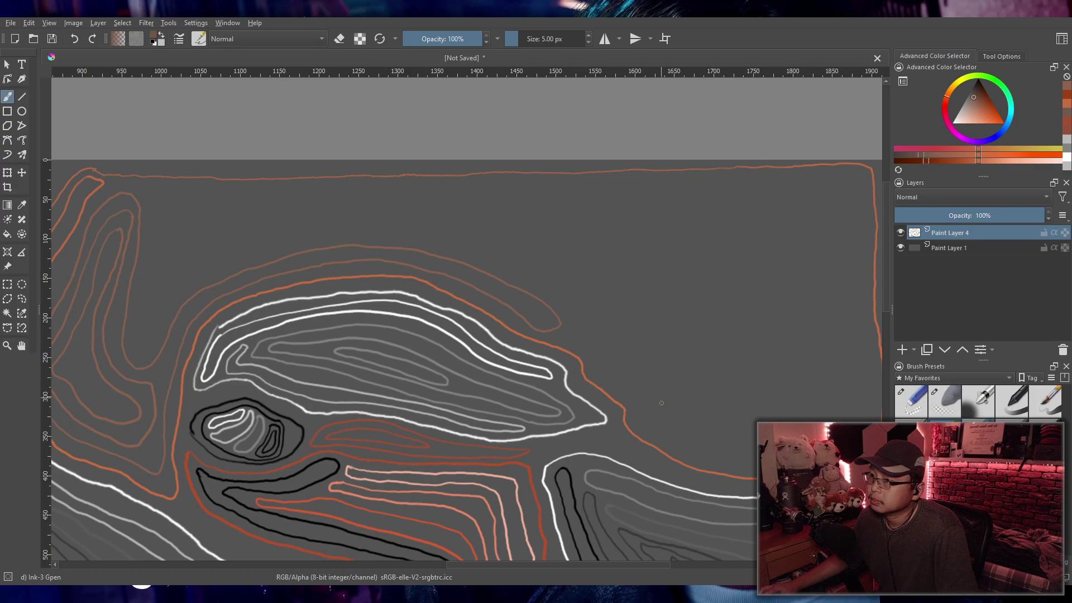
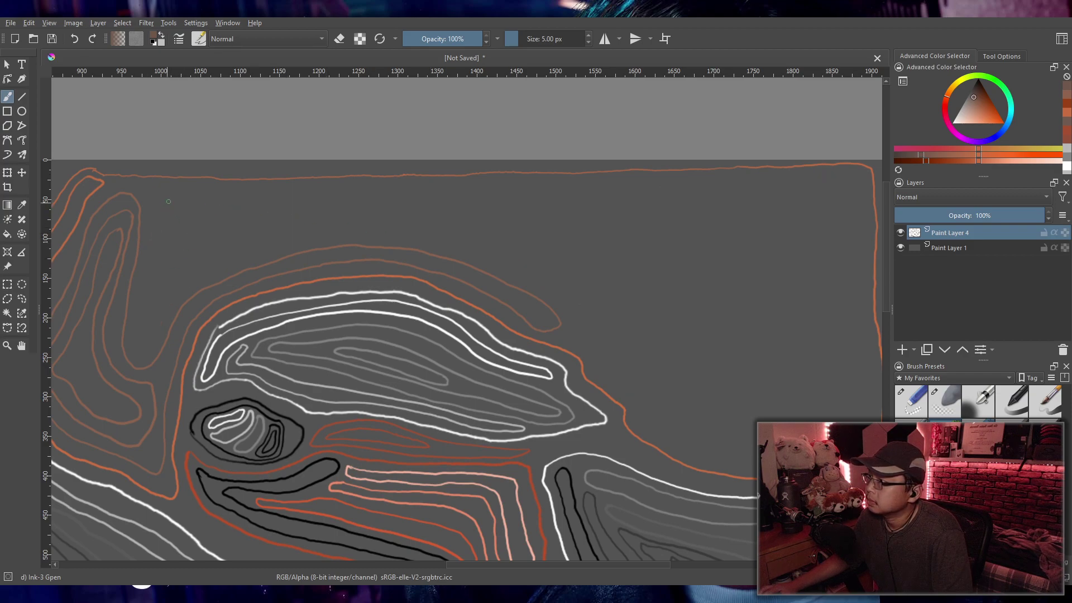
Step: Draw nested dark brown contours across the large forehead area above and beside the large eyebrow, the outermost about 920 px wide
left_click_drag(916, 153, 897, 154)
mouse_move(848, 186)
left_mouse_down()
mouse_move(201, 200)
mouse_move(163, 211)
mouse_move(136, 345)
mouse_move(190, 284)
mouse_move(238, 255)
mouse_move(365, 232)
mouse_move(442, 241)
mouse_move(537, 272)
mouse_move(682, 432)
mouse_move(738, 454)
mouse_move(867, 418)
mouse_move(844, 178)
left_mouse_up()
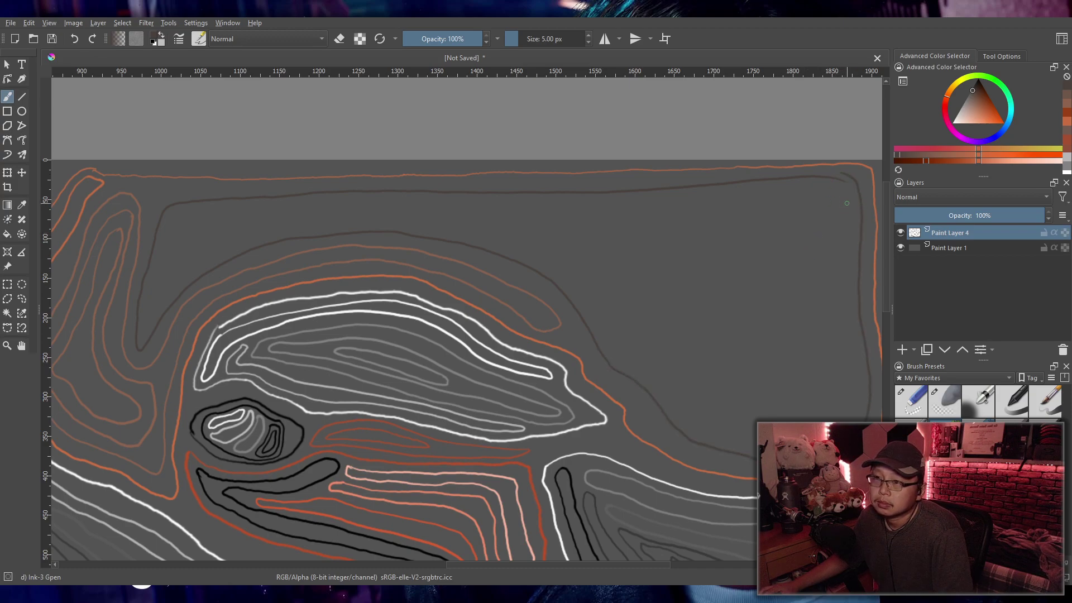
key("ctrl+z")
left_click_drag(858, 176, 195, 197)
mouse_move(156, 239)
left_mouse_down()
mouse_move(144, 300)
mouse_move(161, 327)
mouse_move(228, 258)
mouse_move(349, 233)
mouse_move(483, 250)
mouse_move(573, 299)
mouse_move(602, 362)
mouse_move(654, 413)
mouse_move(728, 459)
mouse_move(759, 463)
left_mouse_up()
mouse_move(856, 407)
left_mouse_down()
mouse_move(869, 342)
mouse_move(857, 177)
mouse_move(864, 200)
mouse_move(852, 185)
mouse_move(645, 185)
mouse_move(238, 214)
mouse_move(189, 228)
mouse_move(155, 292)
mouse_move(156, 302)
mouse_move(223, 247)
mouse_move(274, 228)
mouse_move(480, 220)
mouse_move(541, 233)
mouse_move(587, 248)
mouse_move(609, 274)
mouse_move(640, 362)
mouse_move(707, 416)
mouse_move(843, 364)
mouse_move(840, 256)
mouse_move(855, 187)
mouse_move(530, 205)
mouse_move(640, 252)
mouse_move(661, 320)
mouse_move(718, 392)
mouse_move(783, 416)
mouse_move(821, 375)
mouse_move(822, 258)
mouse_move(841, 201)
mouse_move(765, 218)
mouse_move(690, 211)
mouse_move(649, 233)
mouse_move(680, 269)
mouse_move(693, 330)
mouse_move(735, 382)
mouse_move(791, 372)
mouse_move(807, 322)
mouse_move(806, 232)
mouse_move(793, 216)
mouse_move(754, 212)
mouse_move(667, 251)
mouse_move(713, 370)
mouse_move(809, 381)
mouse_move(805, 217)
mouse_move(693, 267)
mouse_move(727, 350)
mouse_move(794, 348)
mouse_move(791, 226)
mouse_move(720, 273)
mouse_move(765, 369)
mouse_move(779, 249)
mouse_move(742, 274)
mouse_move(762, 337)
mouse_move(773, 268)
left_mouse_up()
key("ctrl+z")
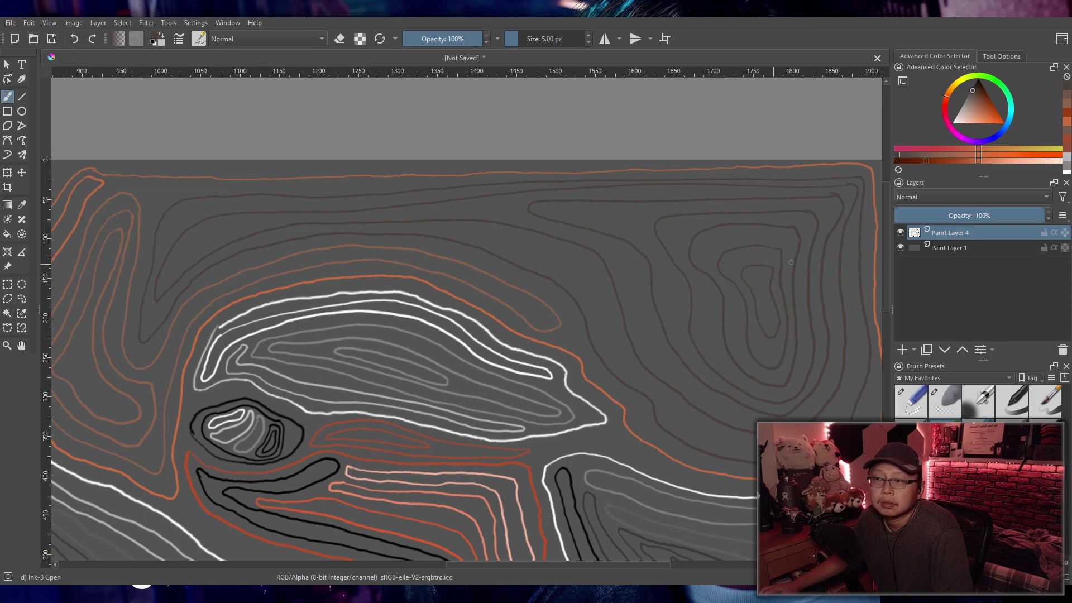
Step: Examine the whole head and neck drawing for areas that still lack line work
scroll(506, 297, "down", 5)
left_click_drag(508, 299, 581, 313)
scroll(561, 324, "up", 2)
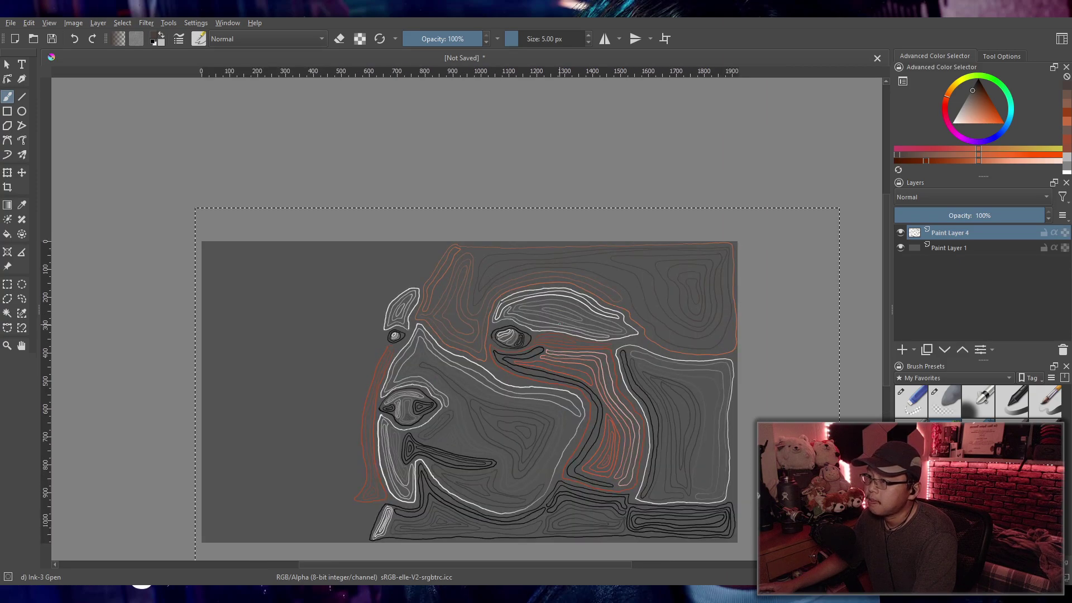
scroll(560, 324, "up", 2)
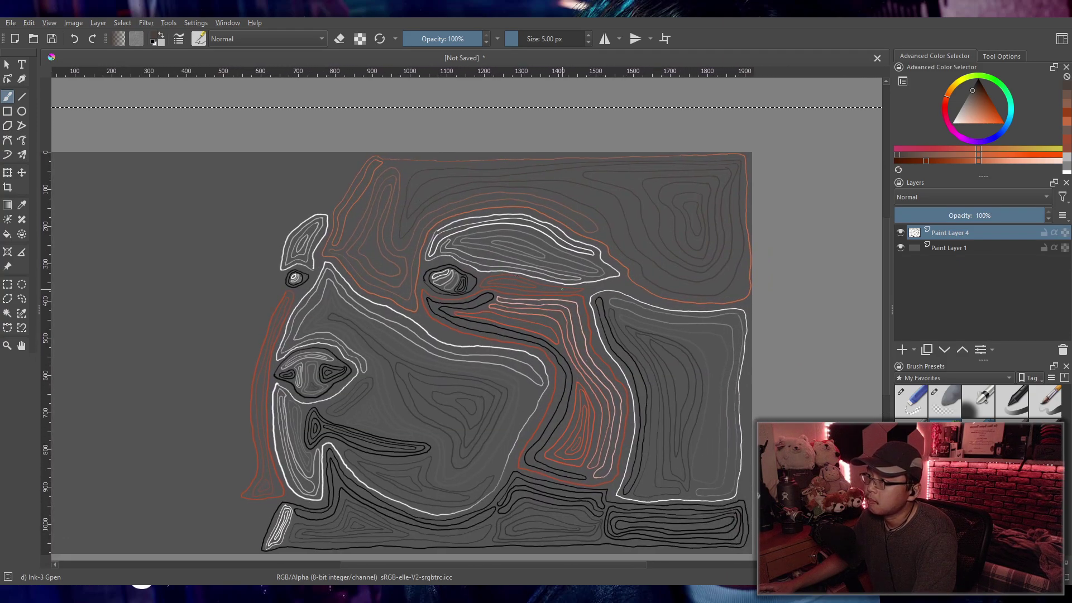
left_click_drag(548, 292, 574, 335)
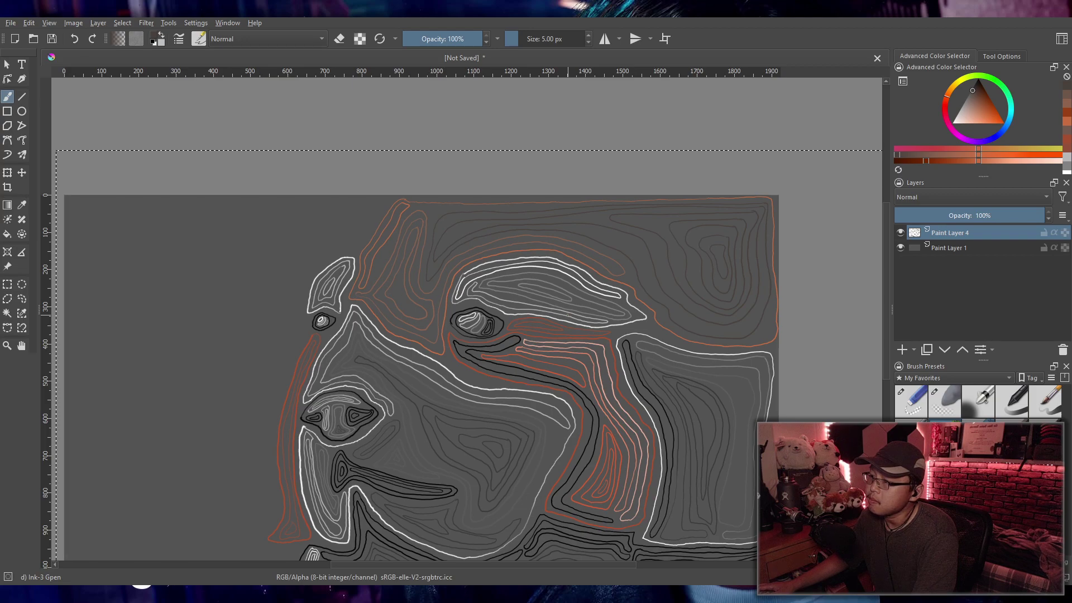
scroll(567, 316, "down", 1)
mouse_move(577, 320)
left_mouse_down()
mouse_move(564, 292)
mouse_move(541, 300)
mouse_move(609, 309)
left_mouse_up()
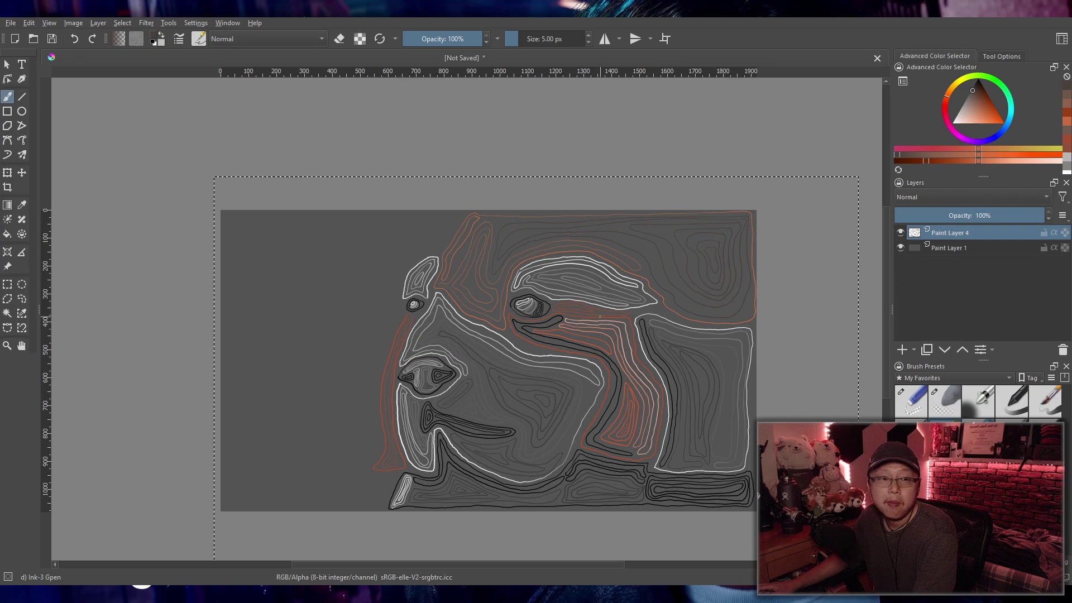
left_click_drag(561, 362, 610, 330)
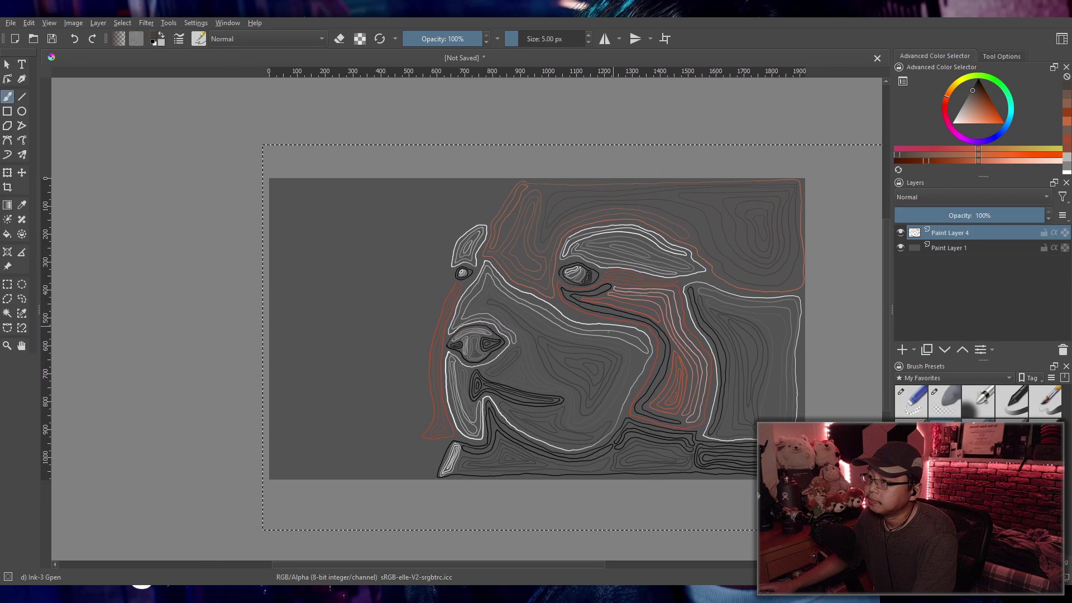
scroll(578, 342, "up", 1)
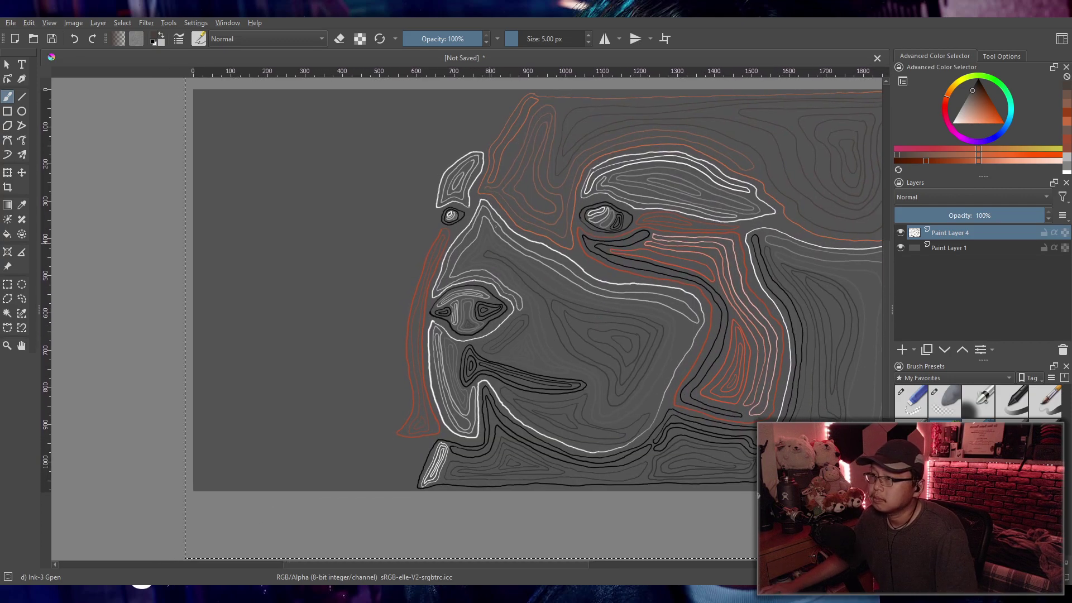
Step: Pick a recently used brick red and outline a closed shape about 200 px wide below the red strip, beside the neck
left_click(1068, 126)
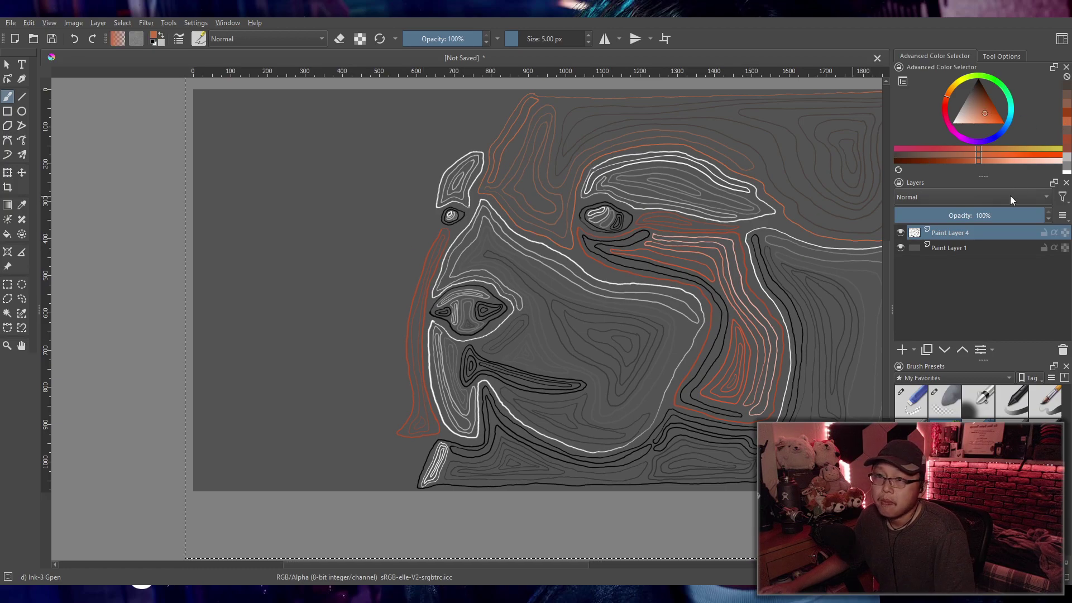
left_click(1068, 115)
left_click(1068, 123)
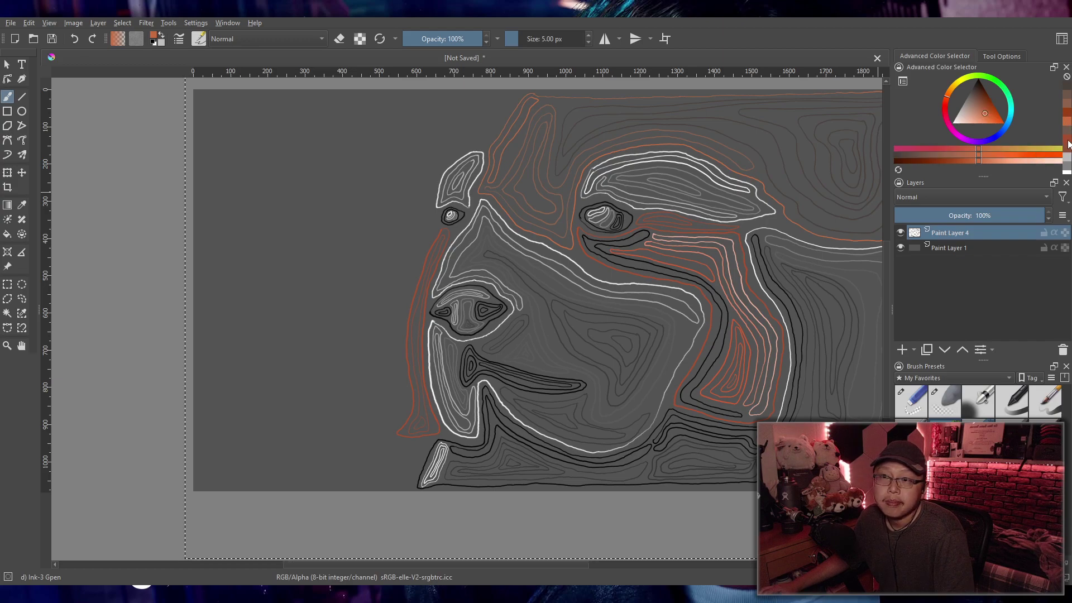
left_click(1068, 142)
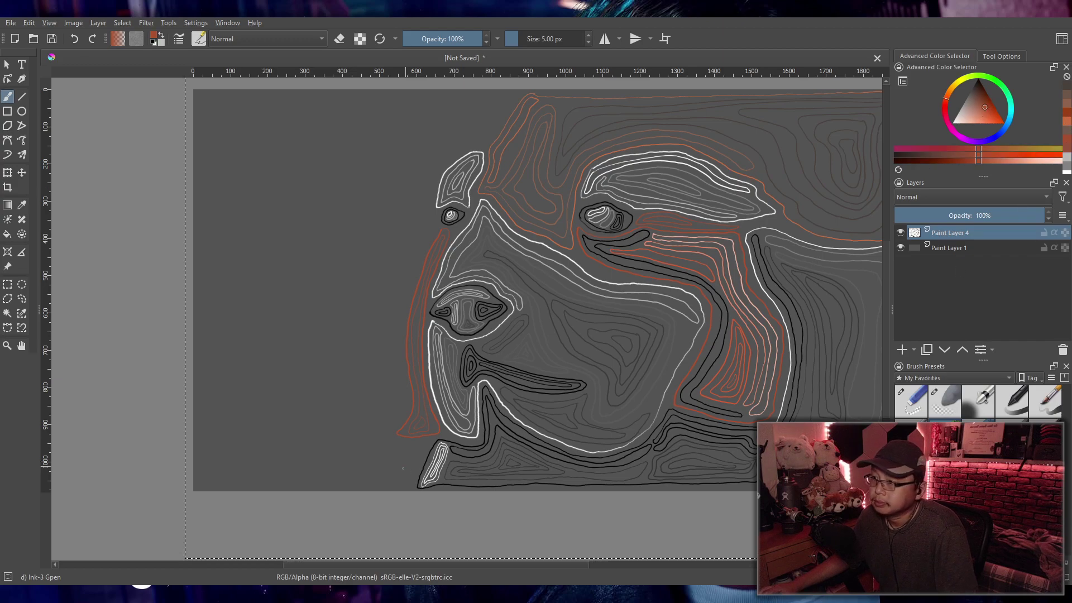
left_click_drag(388, 444, 338, 490)
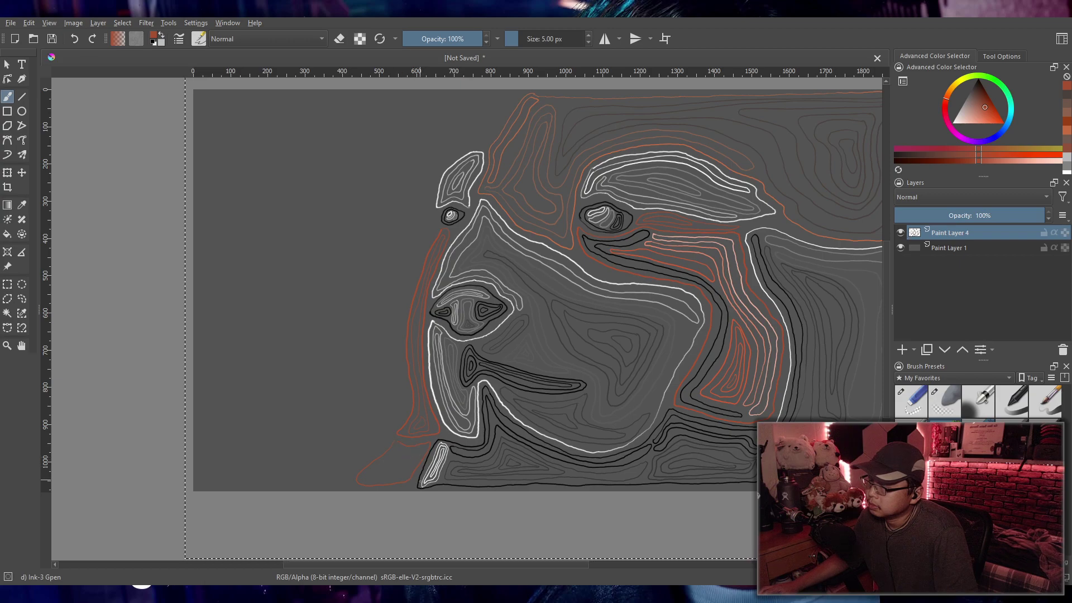
Step: Draw three progressively smaller brick-red contours nested inside the new shape beside the neck
scroll(418, 455, "up", 3)
scroll(496, 461, "up", 2)
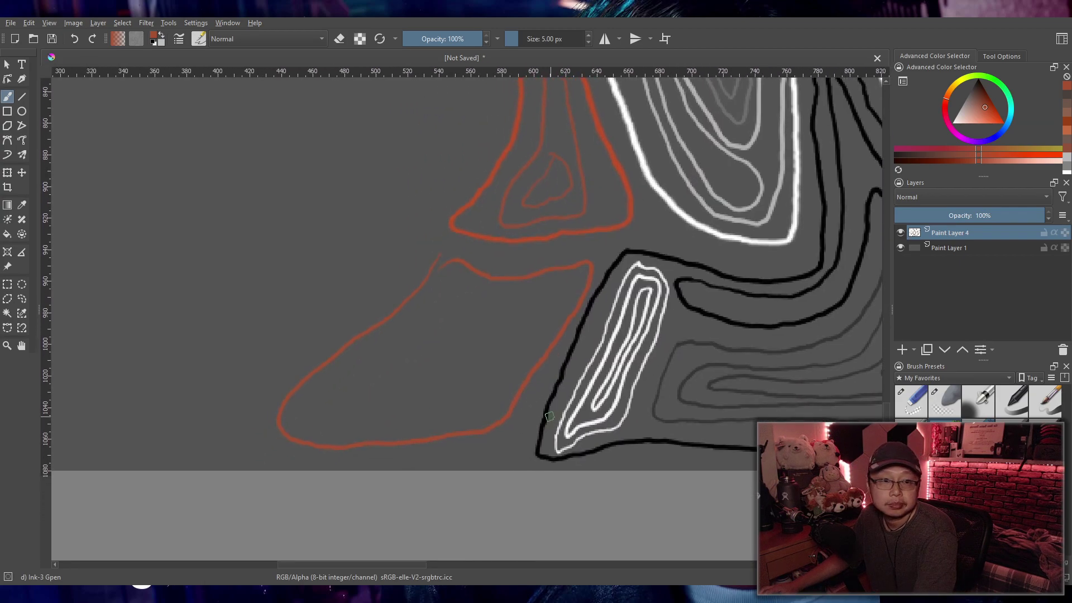
mouse_move(574, 288)
left_mouse_down()
mouse_move(513, 298)
mouse_move(463, 291)
mouse_move(414, 317)
mouse_move(318, 394)
mouse_move(317, 423)
mouse_move(428, 428)
mouse_move(467, 414)
mouse_move(536, 345)
mouse_move(563, 310)
mouse_move(559, 294)
mouse_move(561, 325)
mouse_move(518, 299)
mouse_move(454, 292)
mouse_move(352, 367)
mouse_move(322, 410)
mouse_move(366, 425)
mouse_move(439, 417)
mouse_move(495, 390)
mouse_move(564, 305)
mouse_move(563, 286)
mouse_move(529, 324)
mouse_move(543, 306)
mouse_move(505, 323)
mouse_move(449, 325)
mouse_move(358, 394)
mouse_move(404, 402)
mouse_move(458, 380)
mouse_move(531, 310)
left_mouse_up()
key("ctrl+z")
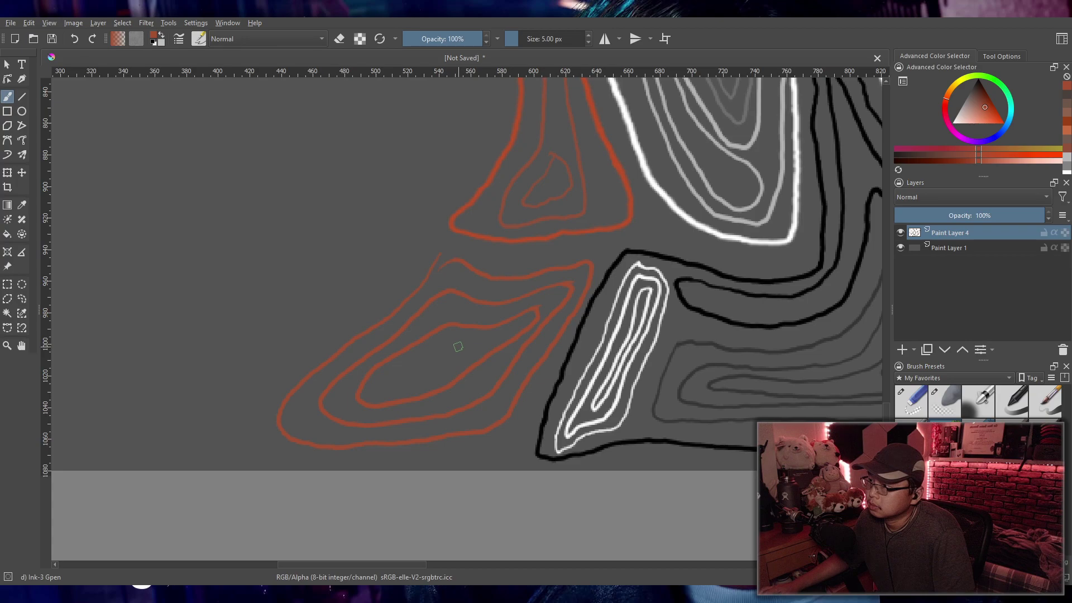
mouse_move(467, 342)
left_mouse_down()
mouse_move(389, 380)
mouse_move(427, 385)
mouse_move(463, 361)
mouse_move(456, 340)
mouse_move(394, 384)
mouse_move(473, 336)
left_mouse_up()
key("ctrl+z")
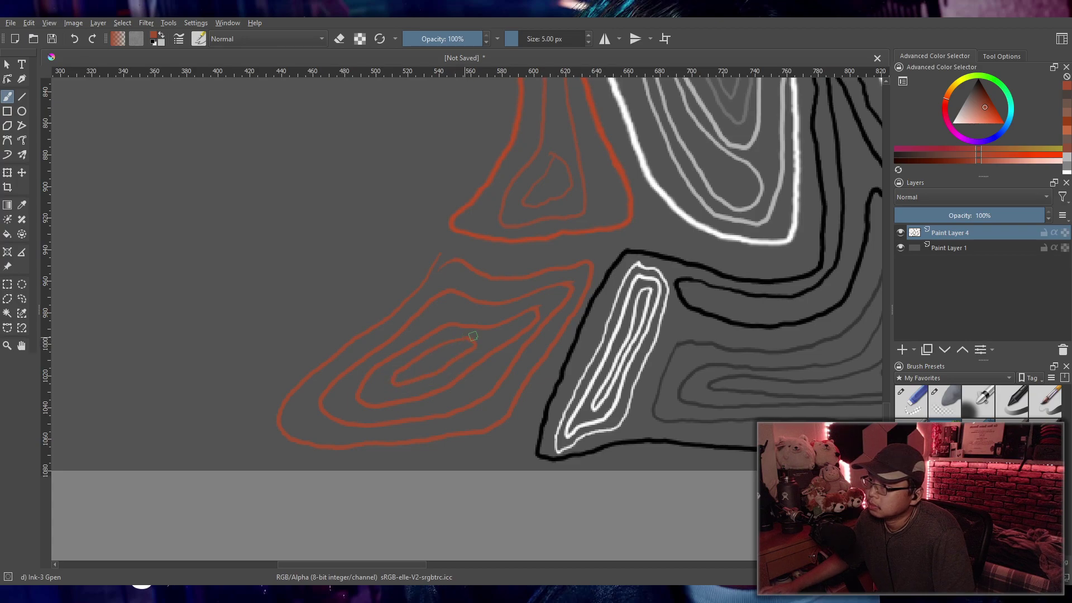
Step: Erase the stray stroke end at the outer contour's upper tip with the soft eraser, and return to the ink pen brush
left_click(944, 401)
mouse_move(445, 253)
left_mouse_down()
mouse_move(420, 265)
mouse_move(447, 261)
left_mouse_up()
key("slash")
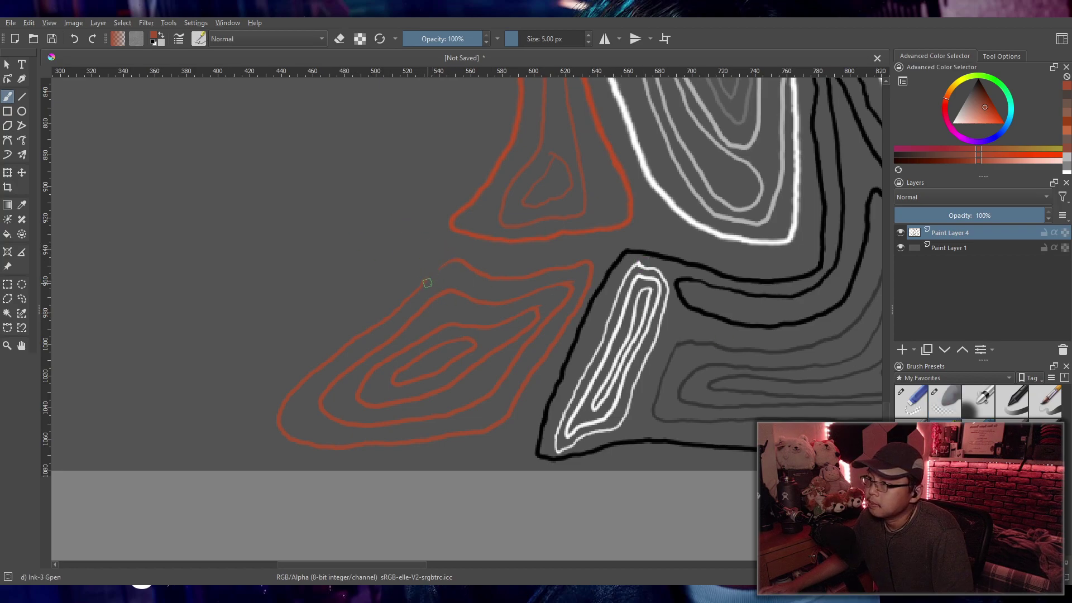
Step: Check the complete line art without its background by briefly hiding Paint Layer 1 and showing it again
scroll(486, 239, "down", 4)
left_click_drag(590, 226, 376, 373)
scroll(480, 292, "down", 2)
left_click_drag(487, 280, 468, 351)
scroll(389, 365, "up", 1)
scroll(389, 361, "up", 1)
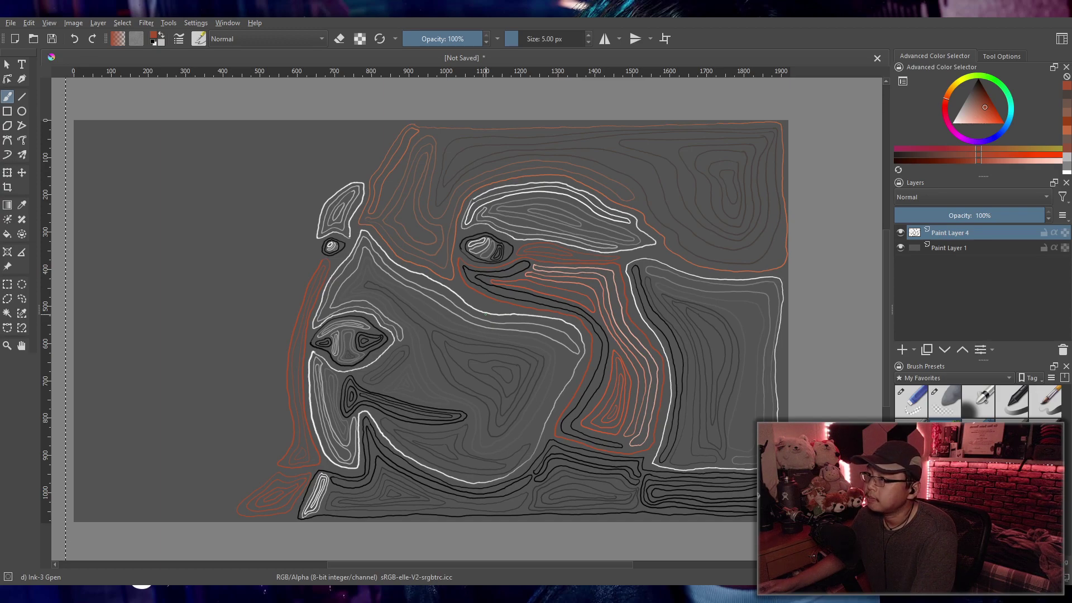
left_click(900, 248)
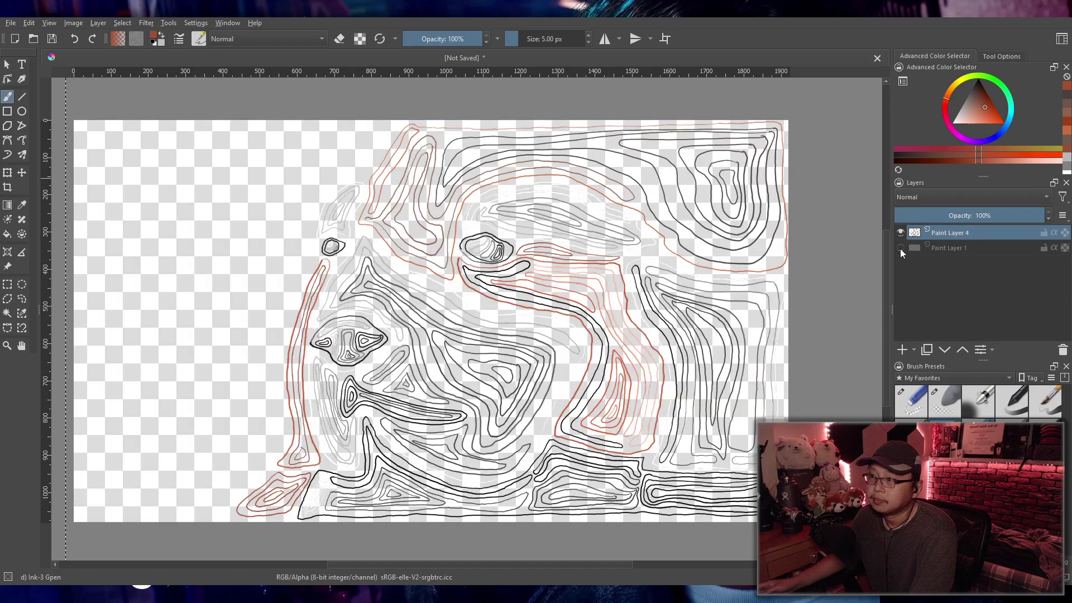
left_click(900, 248)
Step: Fill the background on Paint Layer 1 with black using the Fill tool
left_click(949, 248)
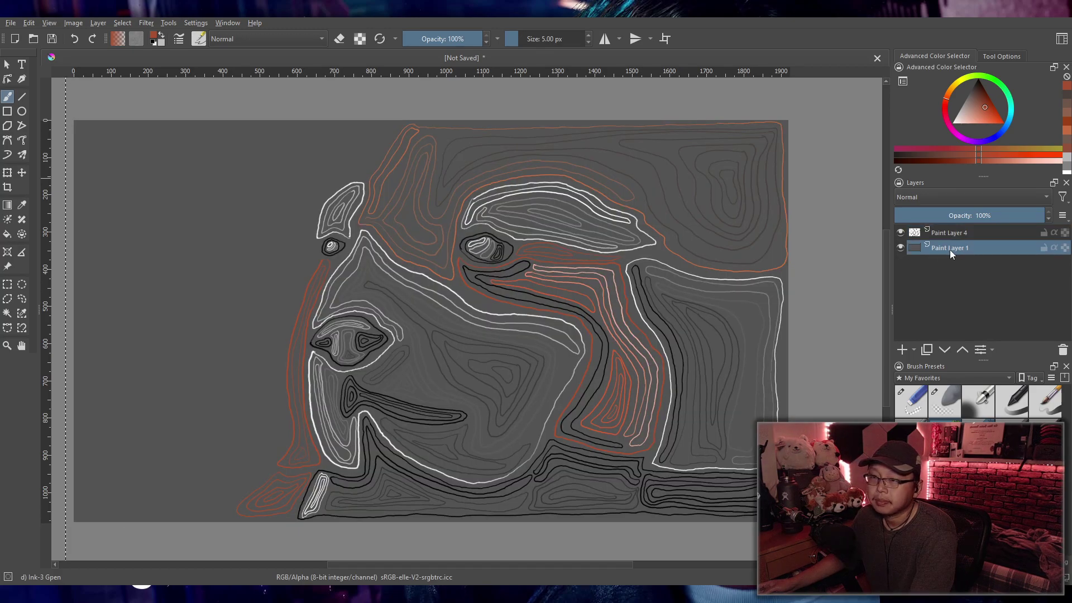
key("d")
key("x")
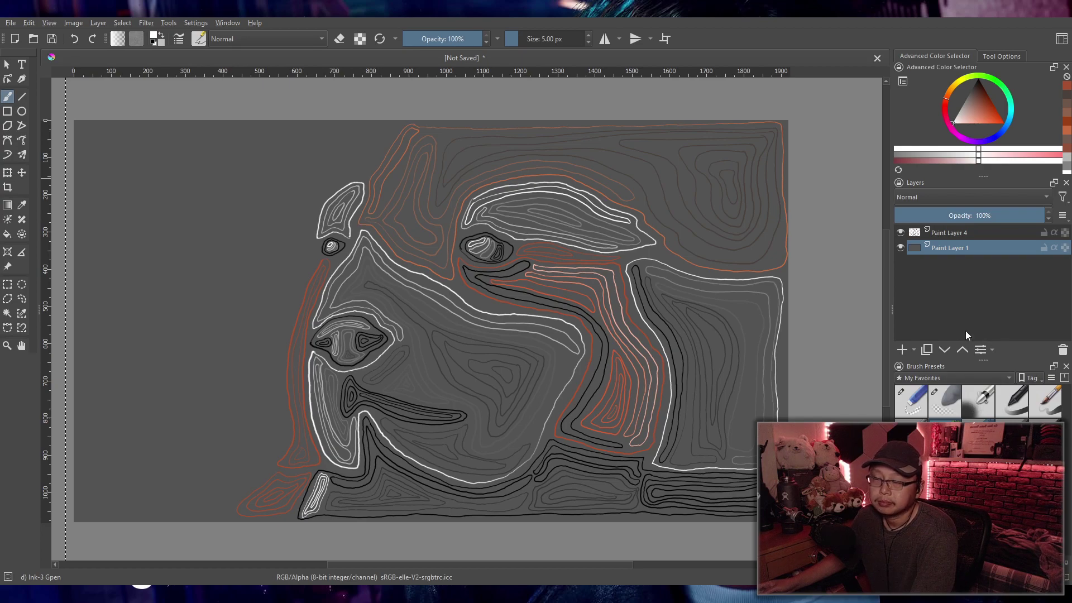
key("x")
left_click_drag(981, 79, 980, 69)
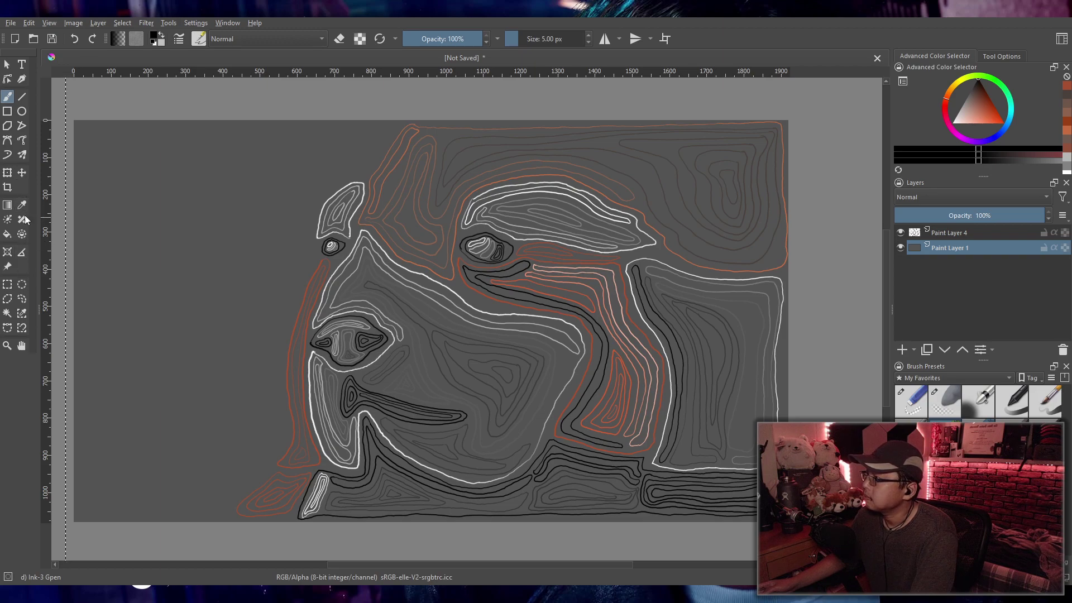
left_click(7, 234)
left_click(197, 291)
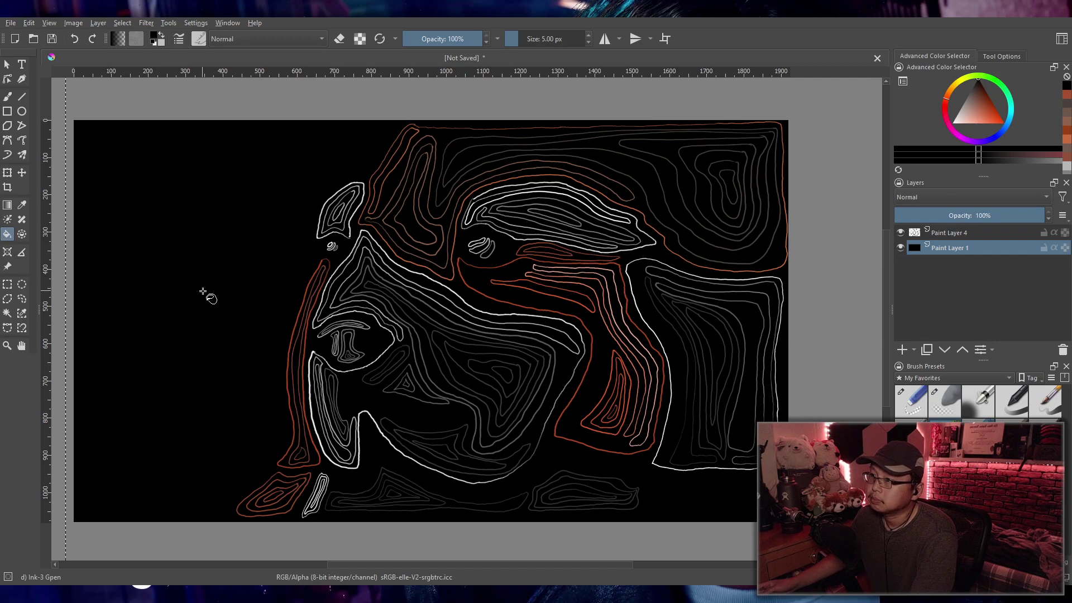
Step: Try white, grey and black fills on Paint Layer 1 to compare how the line art reads
left_click_drag(960, 115, 936, 129)
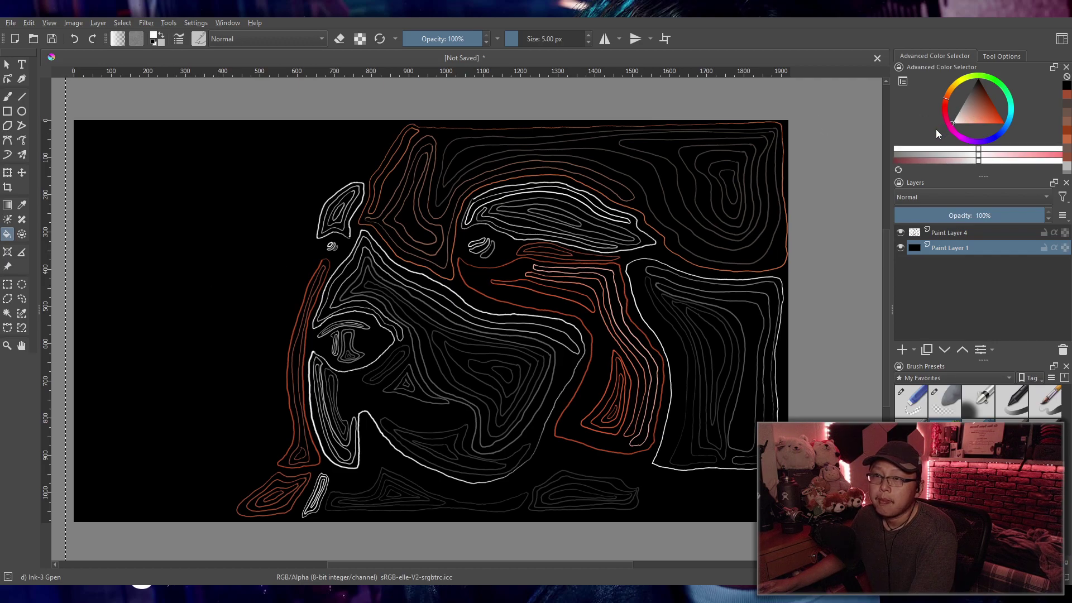
left_click(207, 232)
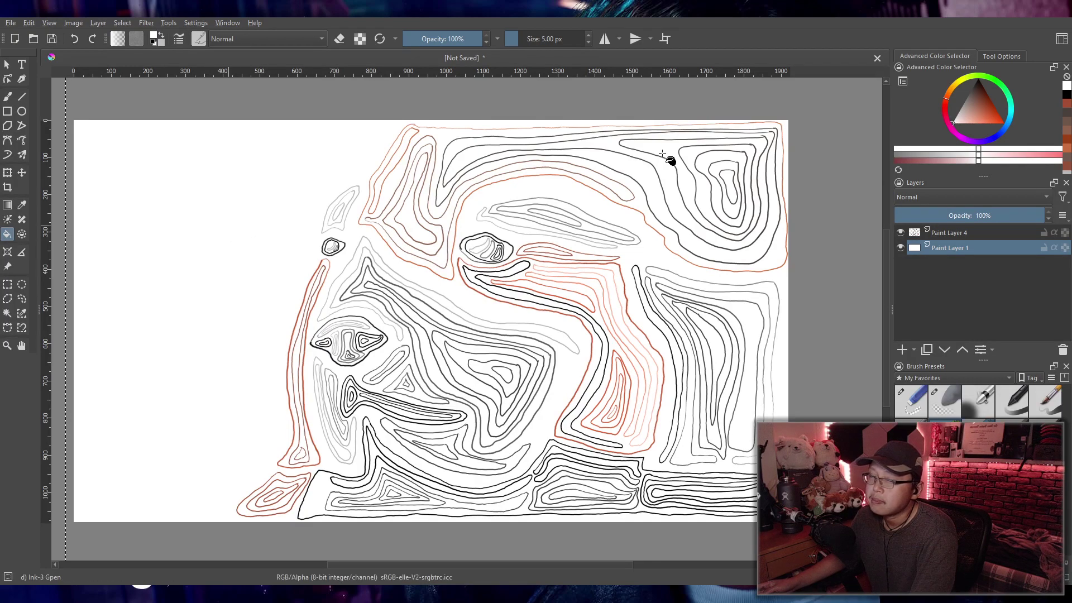
left_click(958, 110)
left_click_drag(953, 112, 955, 101)
left_click(229, 240)
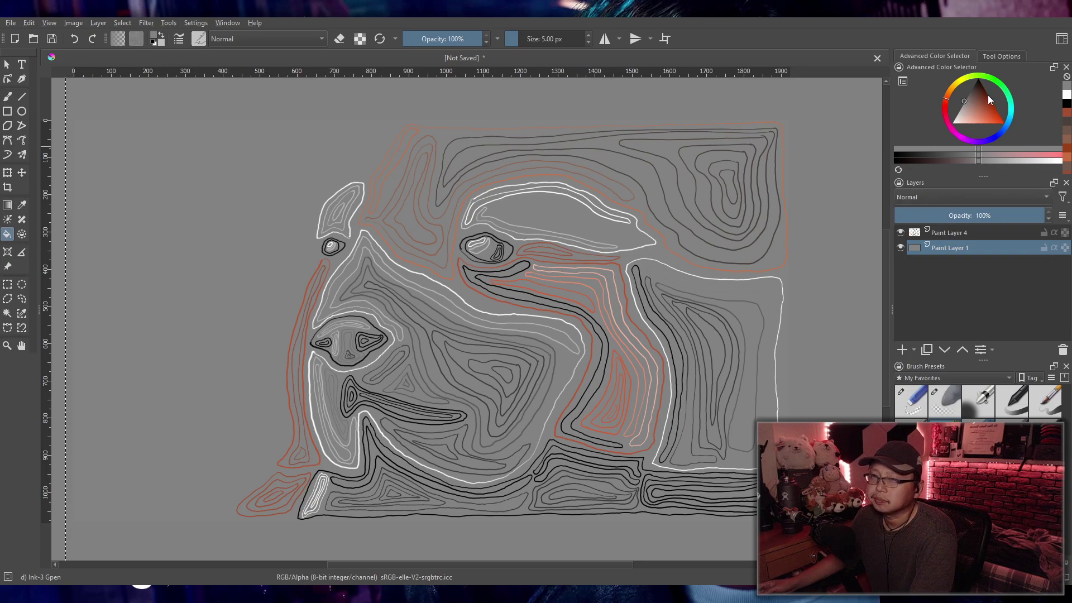
left_click_drag(987, 99, 976, 62)
left_click(233, 275)
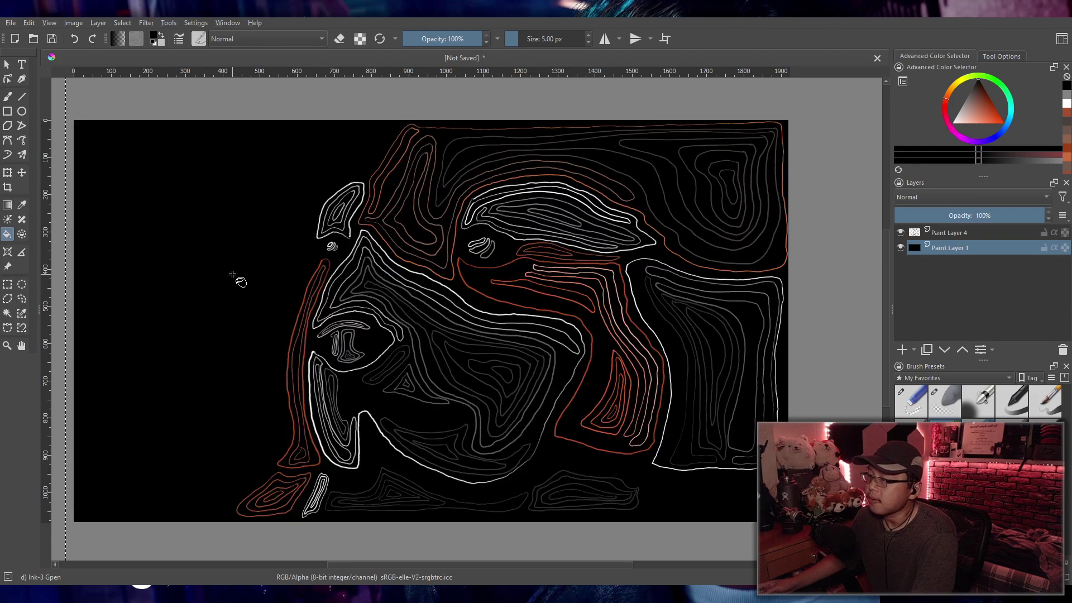
Step: Fill Paint Layer 1 with a medium grey and keep its opacity at 100%
left_click(964, 99)
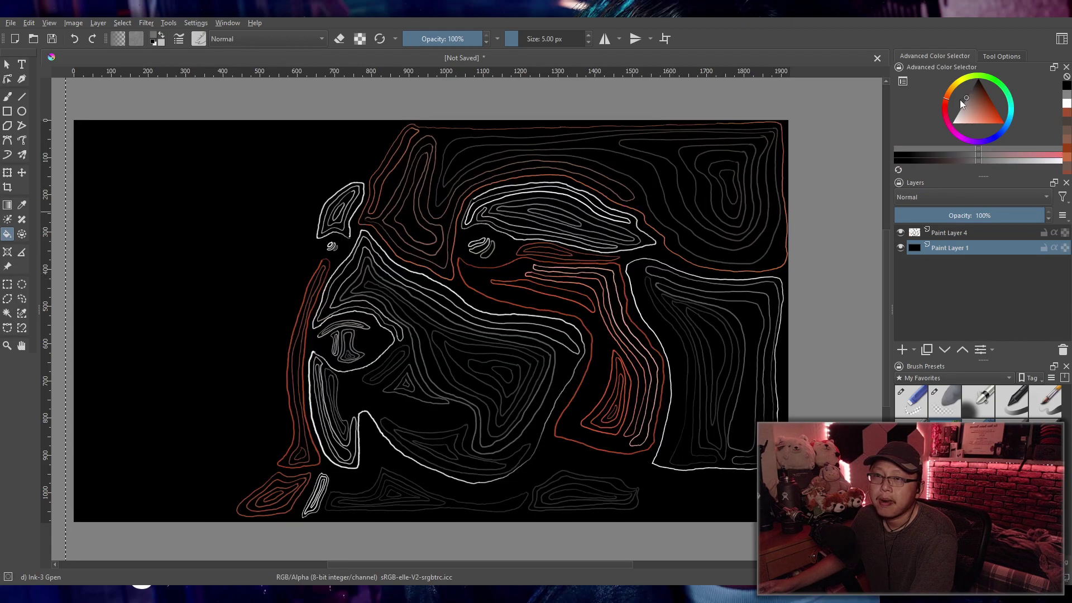
left_click(233, 264)
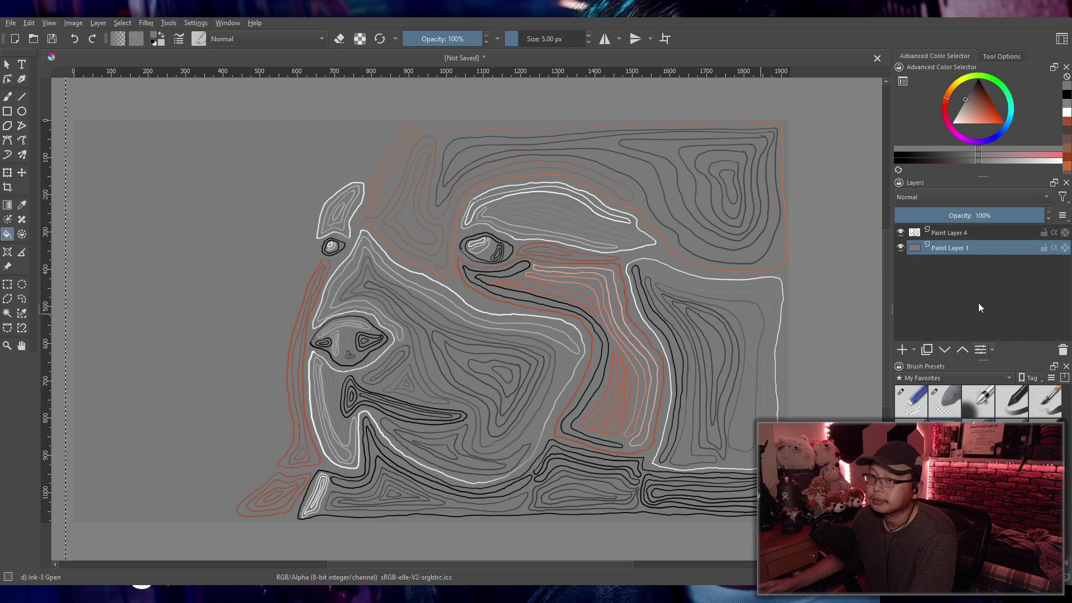
mouse_move(982, 217)
left_mouse_down()
mouse_move(899, 218)
mouse_move(1050, 219)
left_mouse_up()
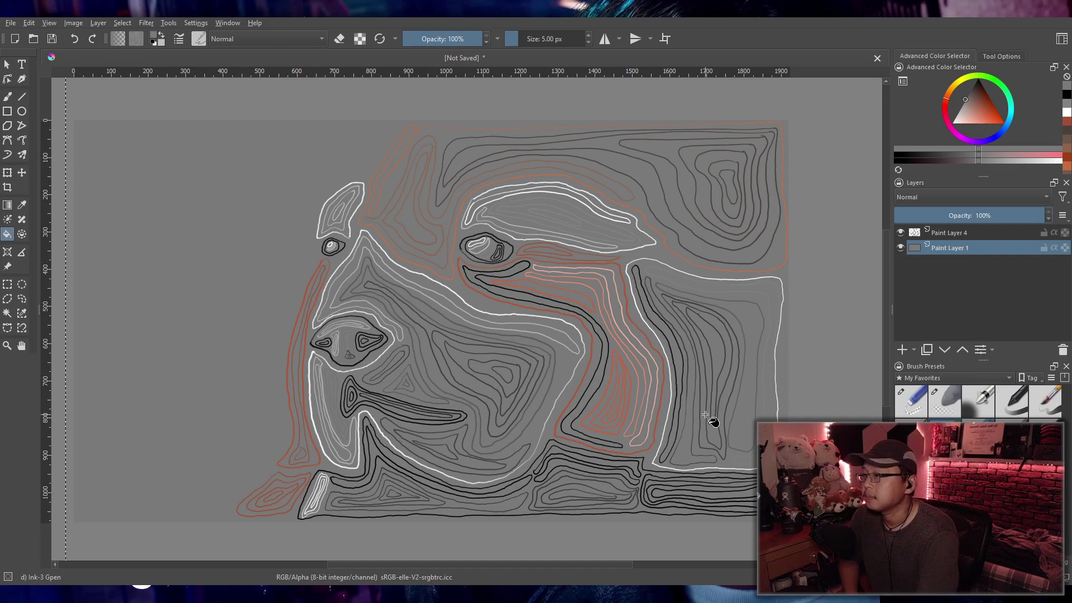
Step: Examine the line art against the grey background, comparing the full drawing with closer views of the face
scroll(390, 419, "up", 1)
left_click_drag(395, 419, 332, 427)
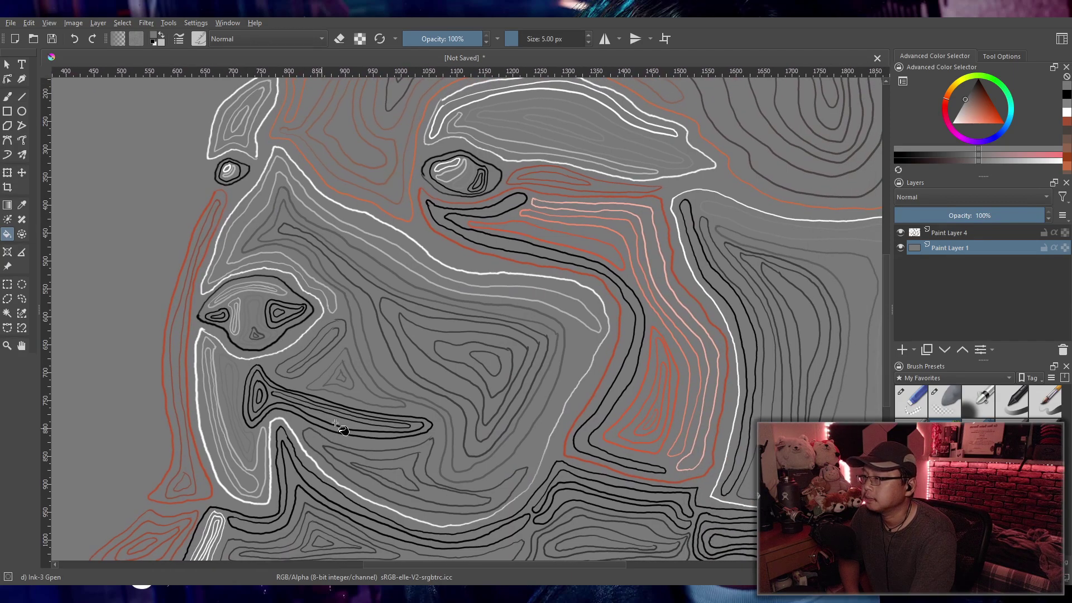
scroll(355, 418, "down", 2)
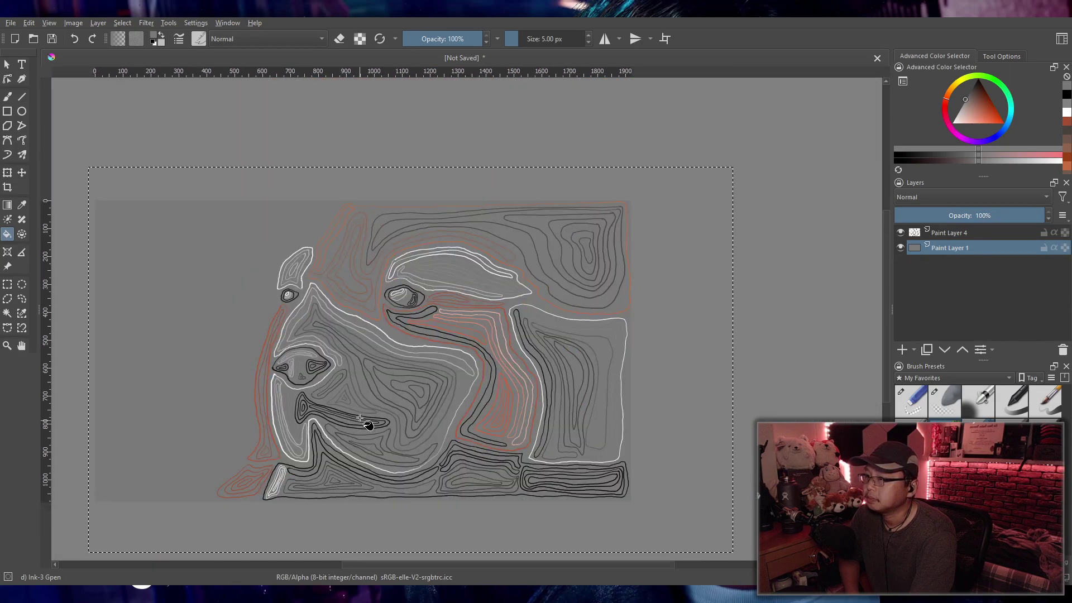
scroll(363, 422, "up", 3)
scroll(407, 412, "down", 2)
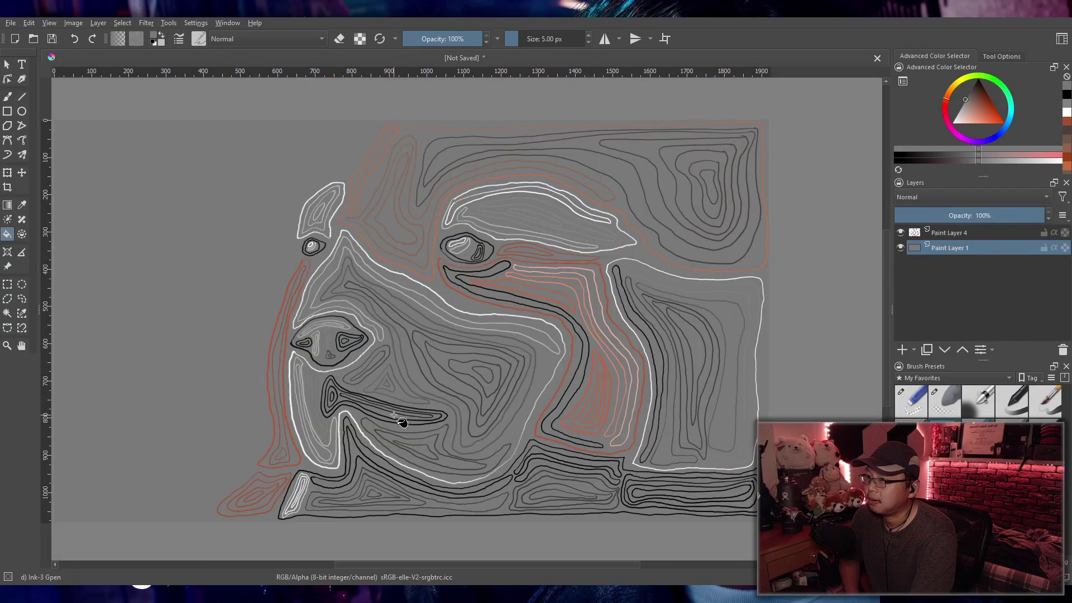
scroll(392, 414, "up", 2)
scroll(390, 414, "down", 2)
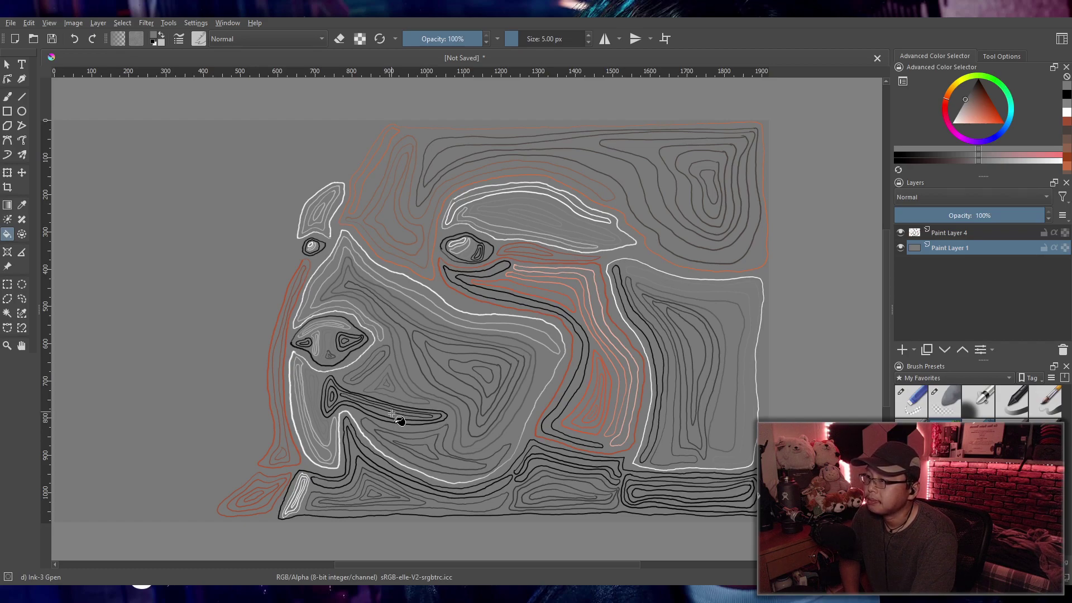
left_click_drag(408, 402, 414, 410)
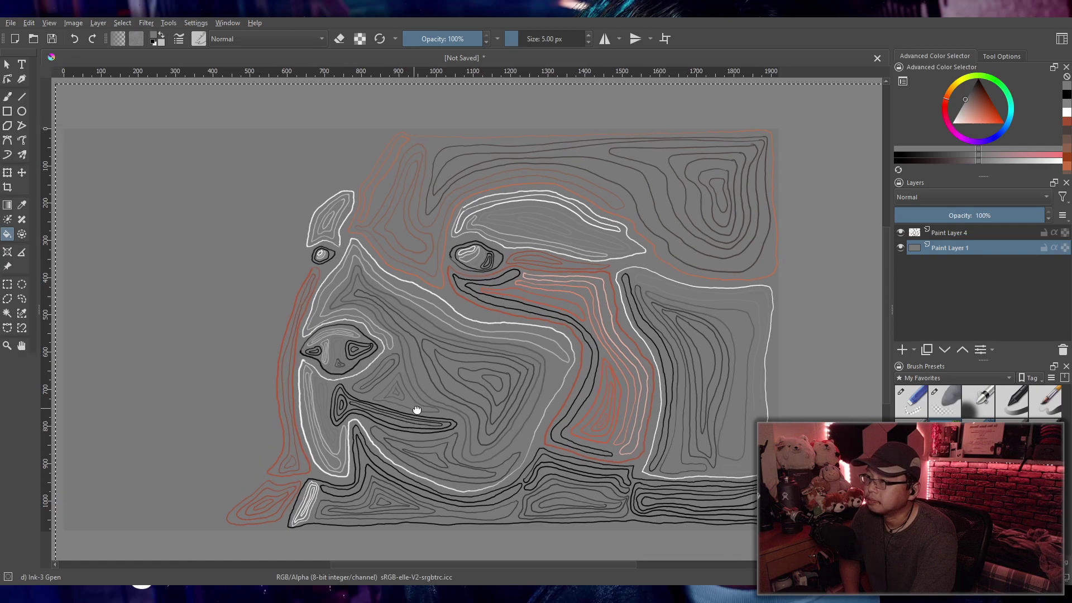
scroll(414, 410, "up", 3)
Step: Add a new paint layer between Paint Layer 4 and Paint Layer 1
mouse_move(954, 248)
left_mouse_down()
mouse_move(956, 225)
mouse_move(956, 267)
left_mouse_up()
left_click(951, 232)
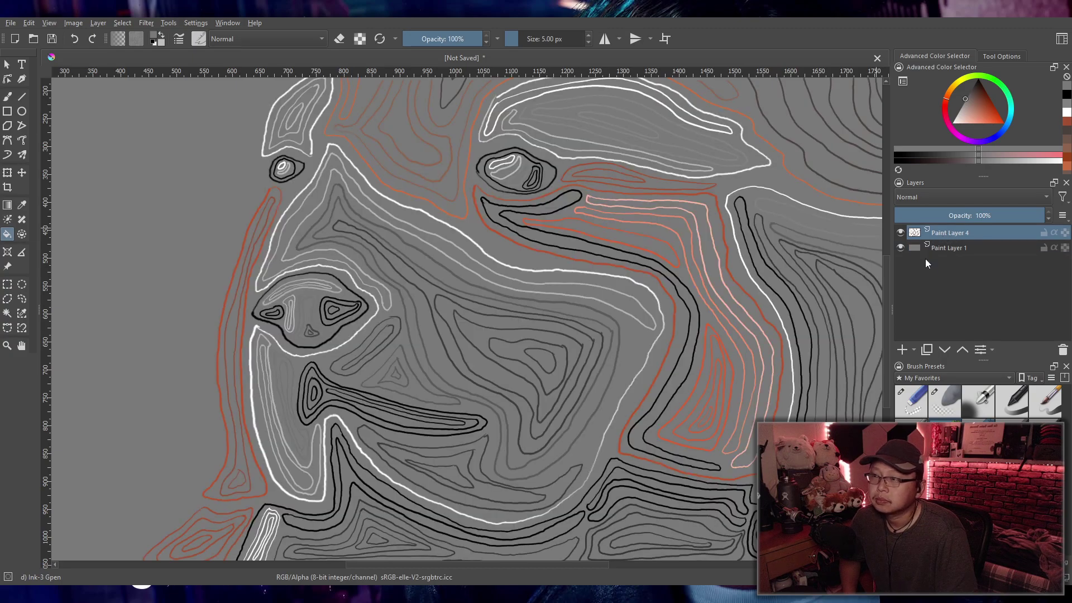
left_click(903, 350)
left_click_drag(943, 248, 943, 257)
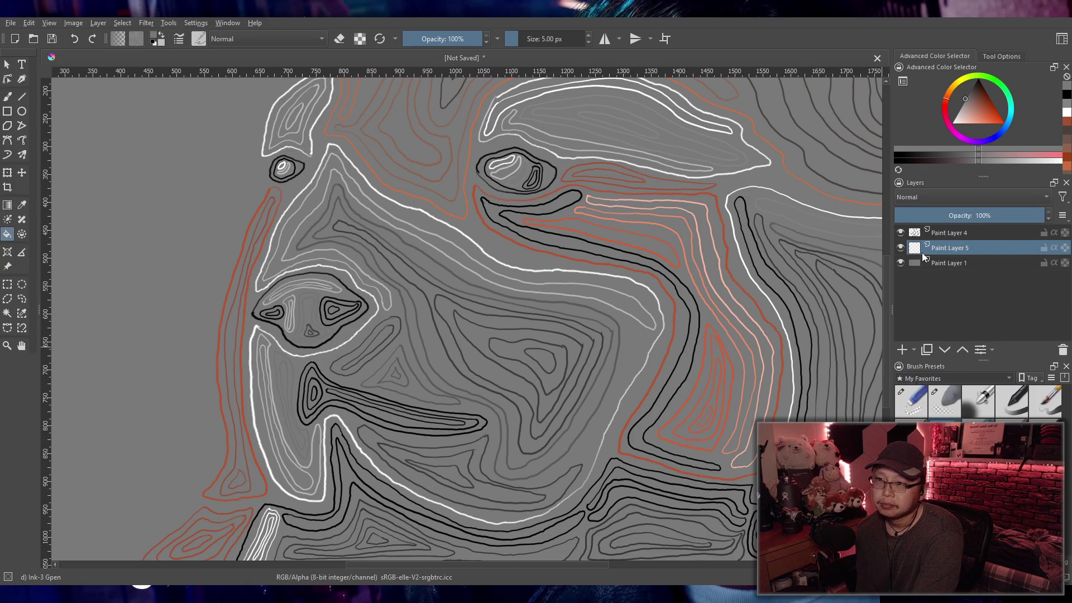
Step: Sample the mid-grey of the outer shading contour in the white-outlined block behind the neck and filter the brush presets to My Favorites
scroll(954, 379, "up", 2)
scroll(958, 404, "down", 6)
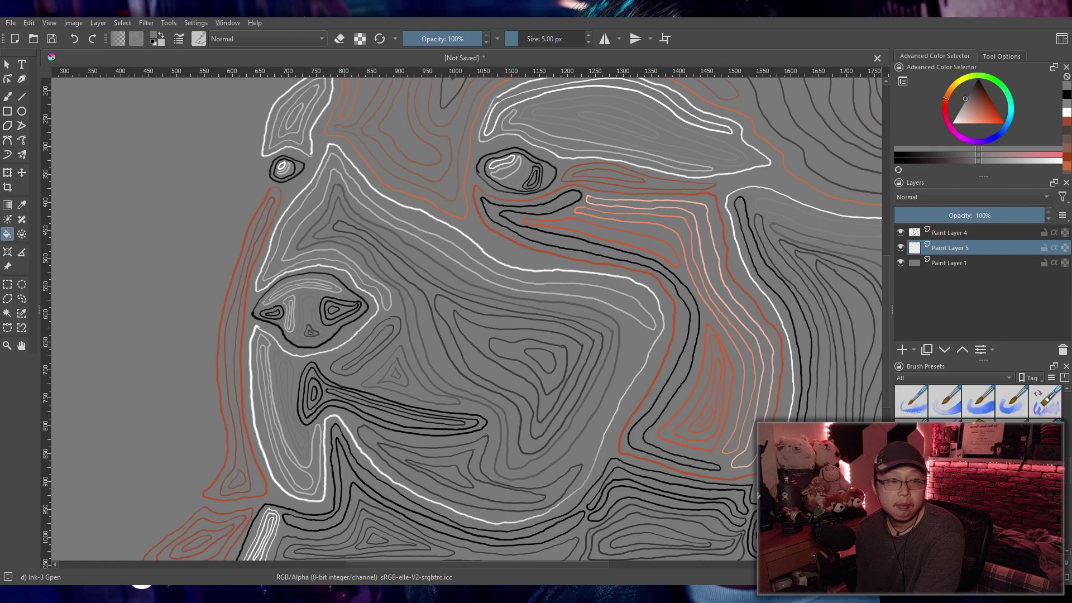
scroll(594, 381, "down", 3)
scroll(604, 390, "up", 3)
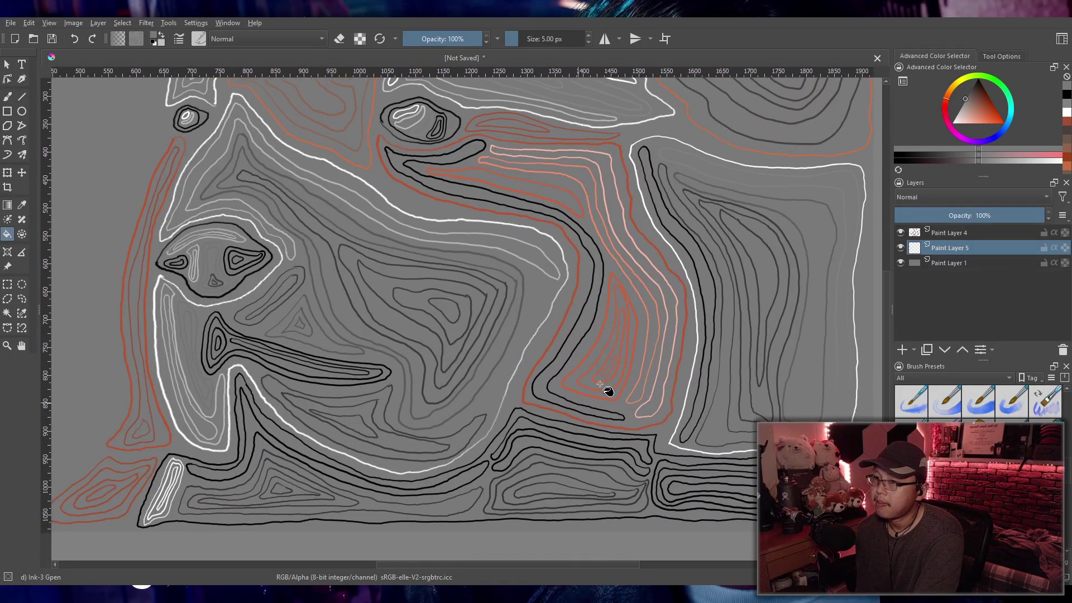
left_click_drag(752, 376, 603, 413)
scroll(596, 416, "up", 1)
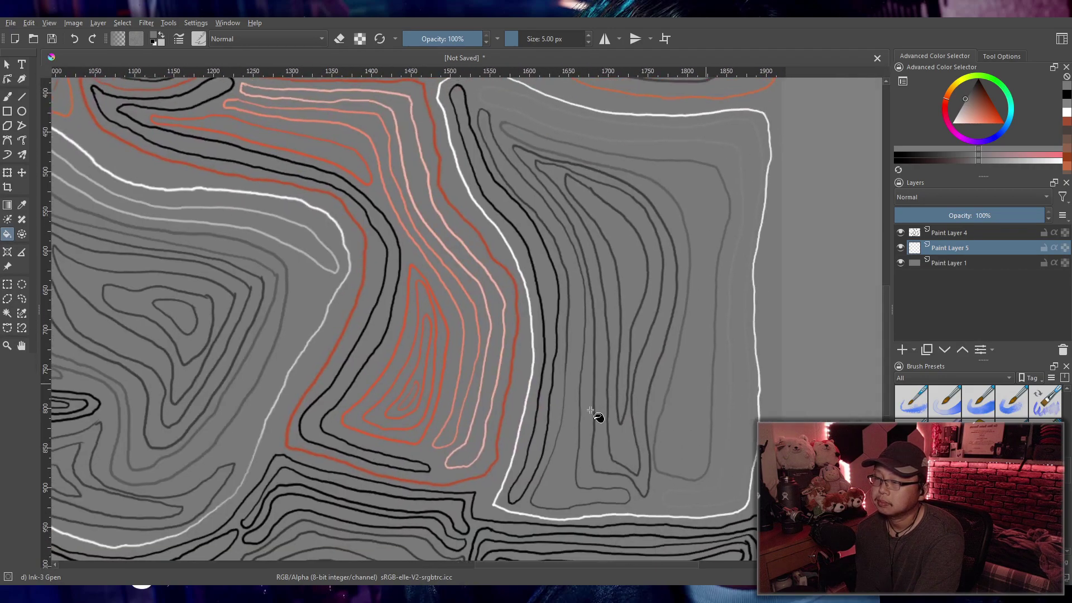
key("p")
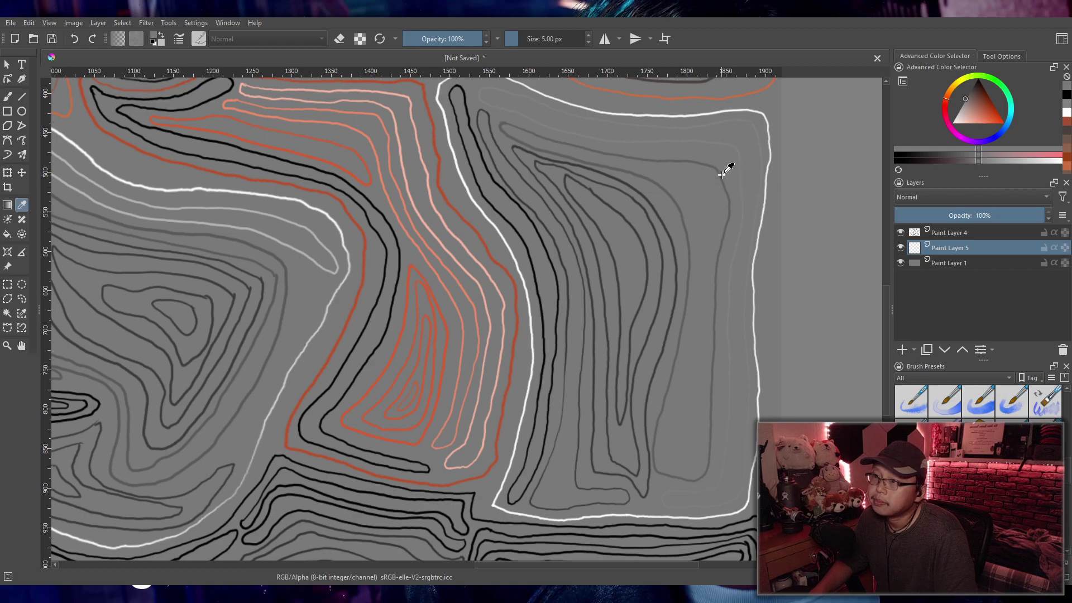
left_click(718, 175)
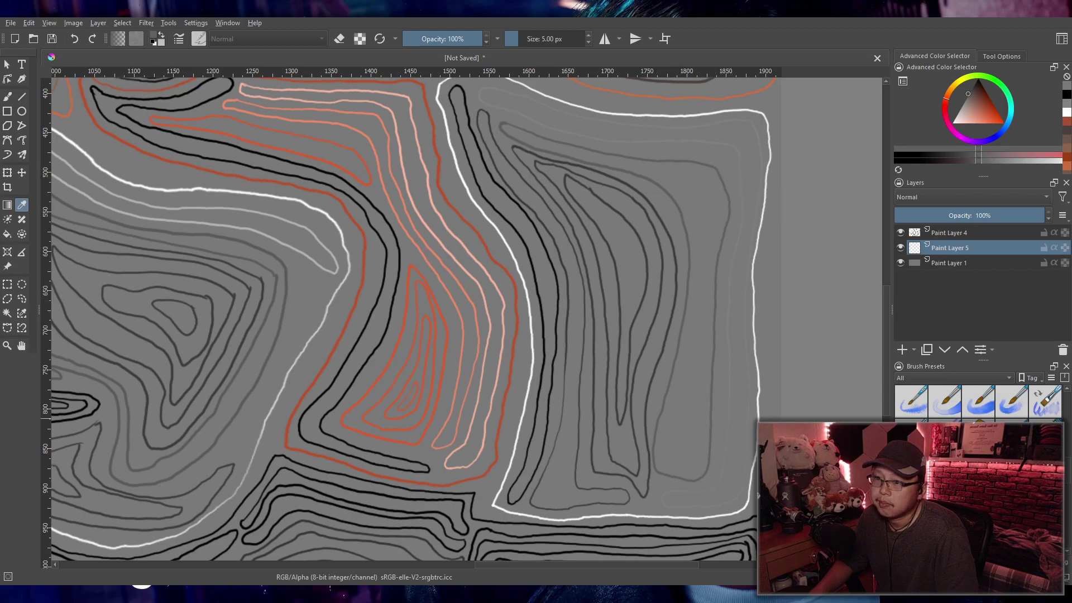
left_click(926, 378)
left_click(931, 392)
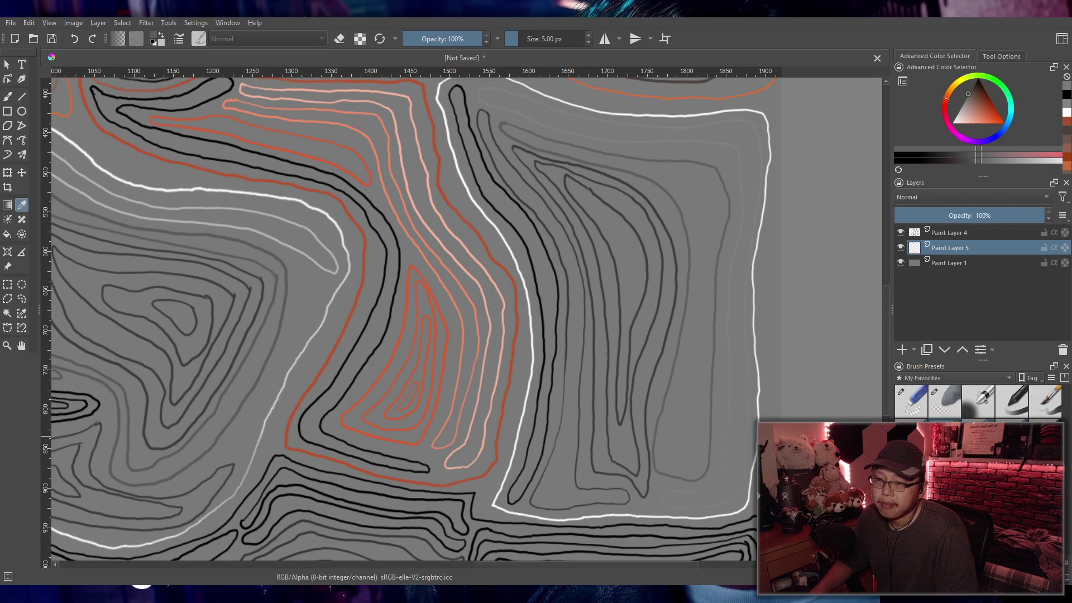
Step: Draw narrow nested grey contours inside the outer shading line of the white-outlined block on Paint Layer 5 with the 5 px brush
key("b")
mouse_move(689, 176)
left_mouse_down()
mouse_move(697, 226)
mouse_move(672, 404)
mouse_move(692, 469)
mouse_move(715, 238)
left_mouse_up()
key("ctrl+z")
key("ctrl+z")
mouse_move(702, 179)
left_mouse_down()
mouse_move(675, 181)
mouse_move(697, 271)
mouse_move(669, 430)
mouse_move(679, 463)
mouse_move(693, 448)
mouse_move(710, 182)
left_mouse_up()
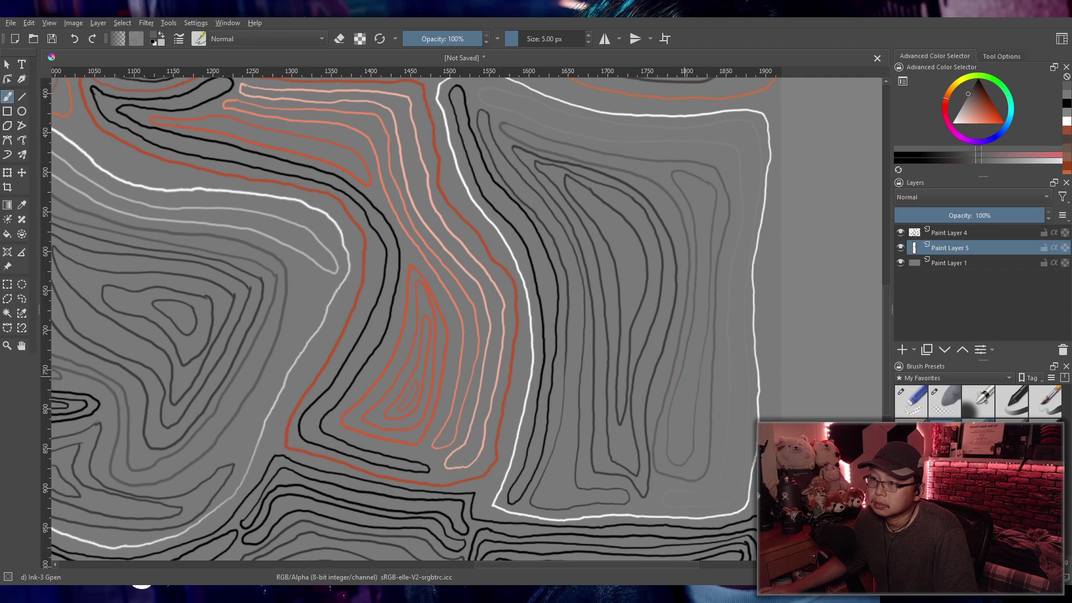
mouse_move(682, 379)
left_mouse_down()
mouse_move(676, 443)
mouse_move(686, 449)
mouse_move(692, 375)
left_mouse_up()
Step: Merge Paint Layer 4 down into Paint Layer 5 and undo the blur applied to the merged line art
scroll(664, 329, "down", 2)
left_click_drag(634, 312, 673, 366)
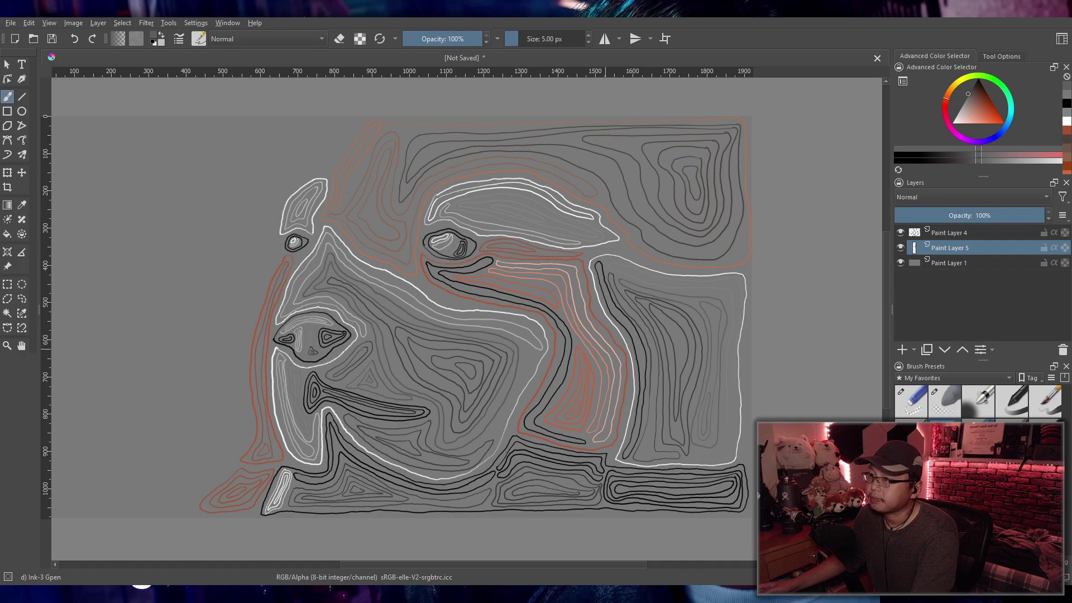
scroll(557, 374, "down", 1)
scroll(556, 374, "up", 1)
left_click_drag(557, 374, 555, 354)
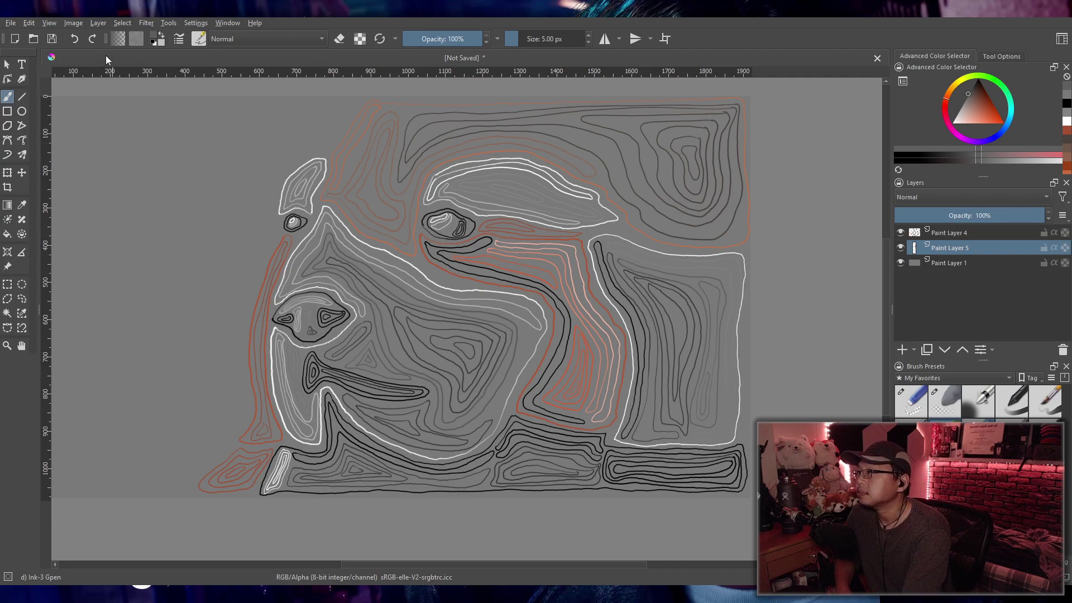
left_click(946, 234)
key("ctrl+e")
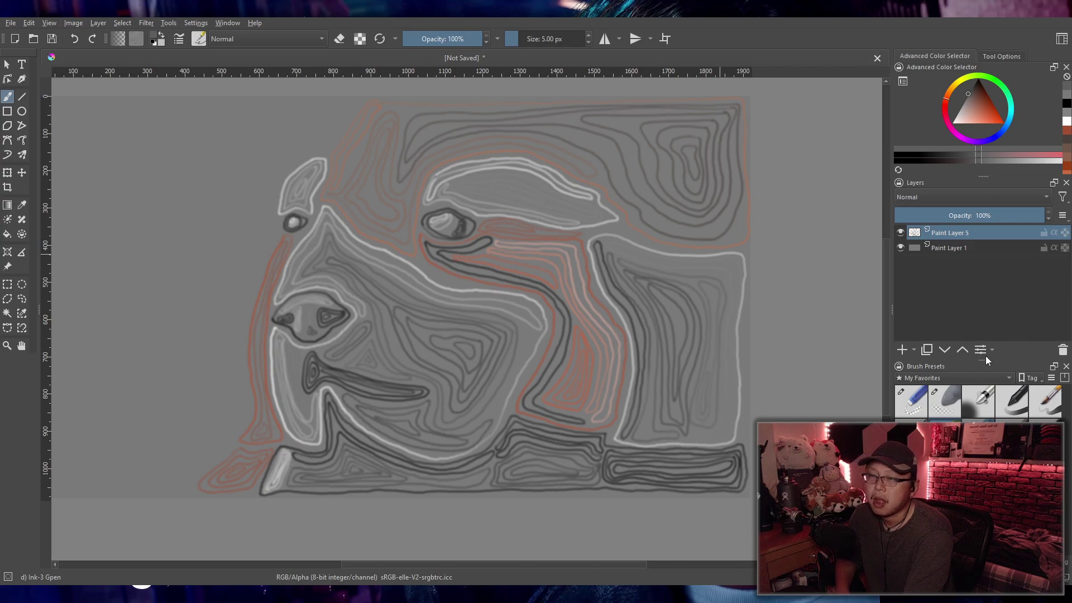
key("ctrl+z")
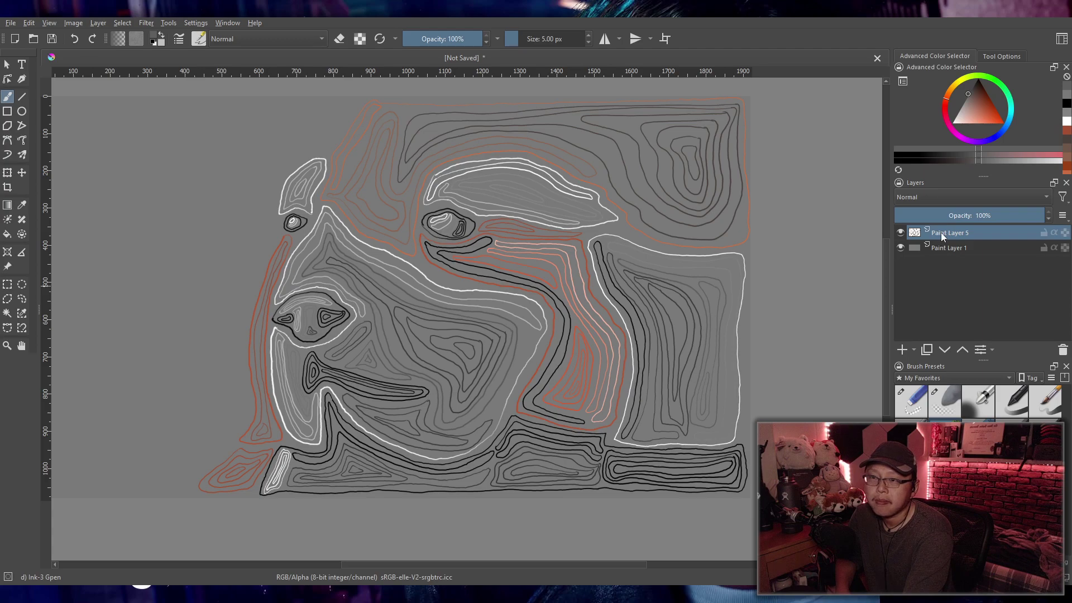
Step: Strengthen the lines by duplicating Paint Layer 5 twice and merging both copies back down into it
key("ctrl+j")
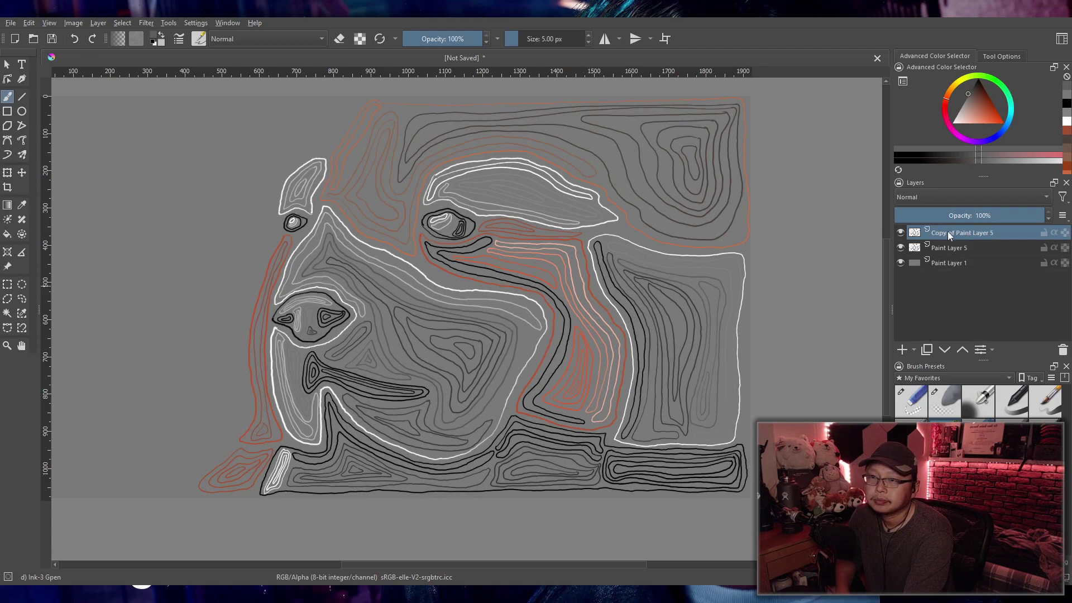
key("ctrl+j")
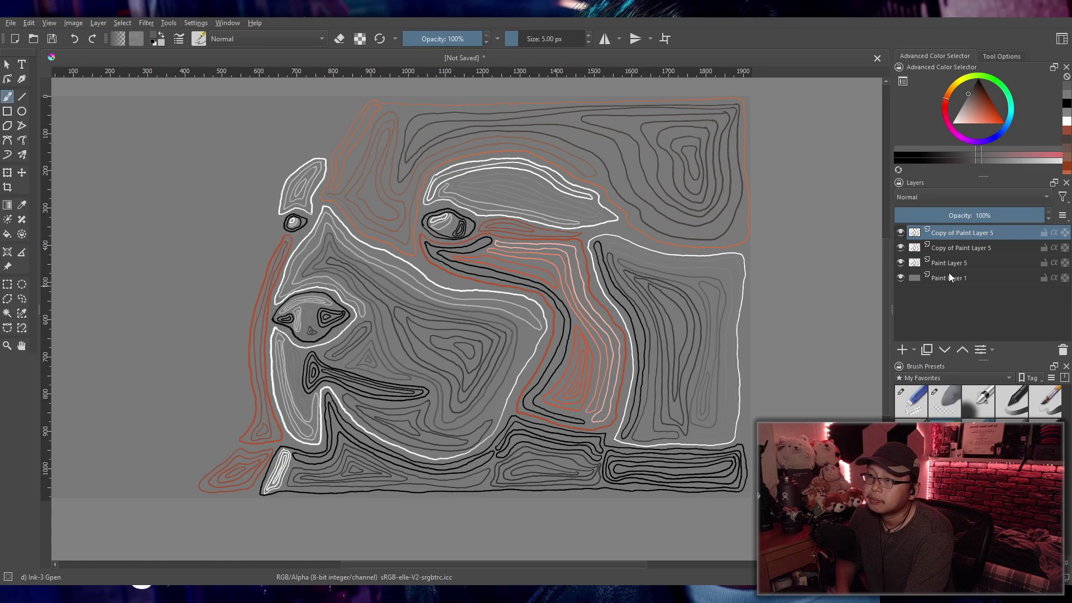
key("ctrl+e")
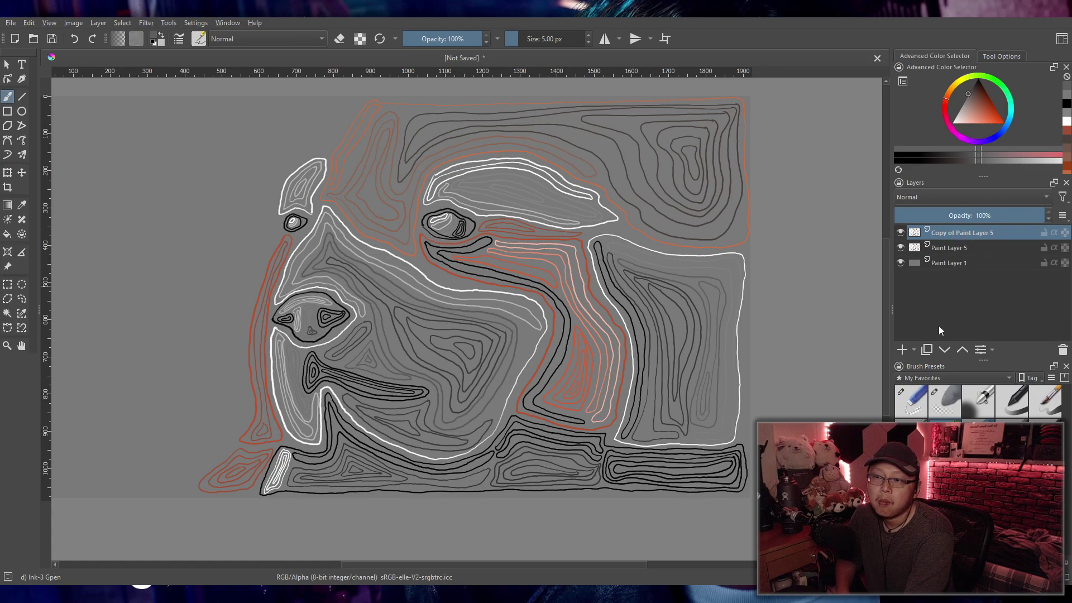
key("ctrl+e")
Step: Examine the merged line art, comparing the full drawing with closer views of the face and neck
scroll(705, 315, "down", 1)
scroll(704, 315, "up", 1)
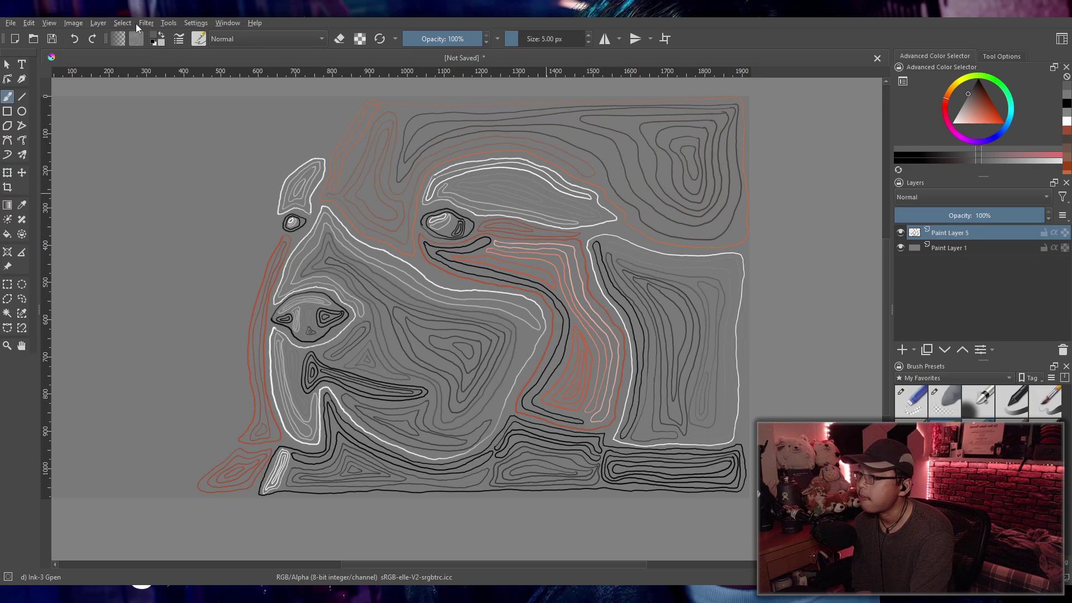
scroll(435, 311, "up", 1)
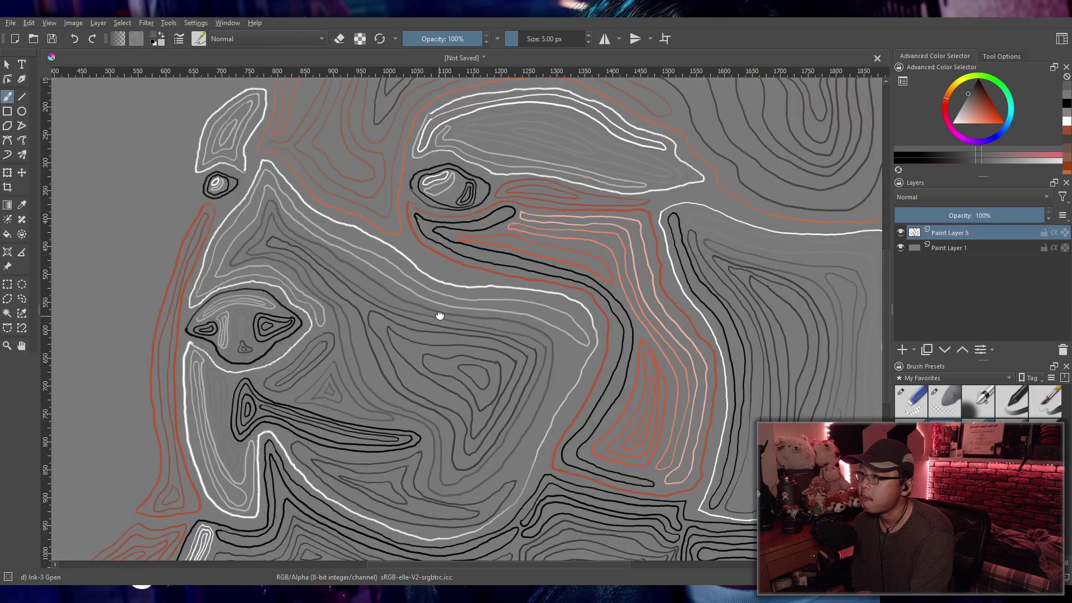
left_click_drag(438, 317, 431, 250)
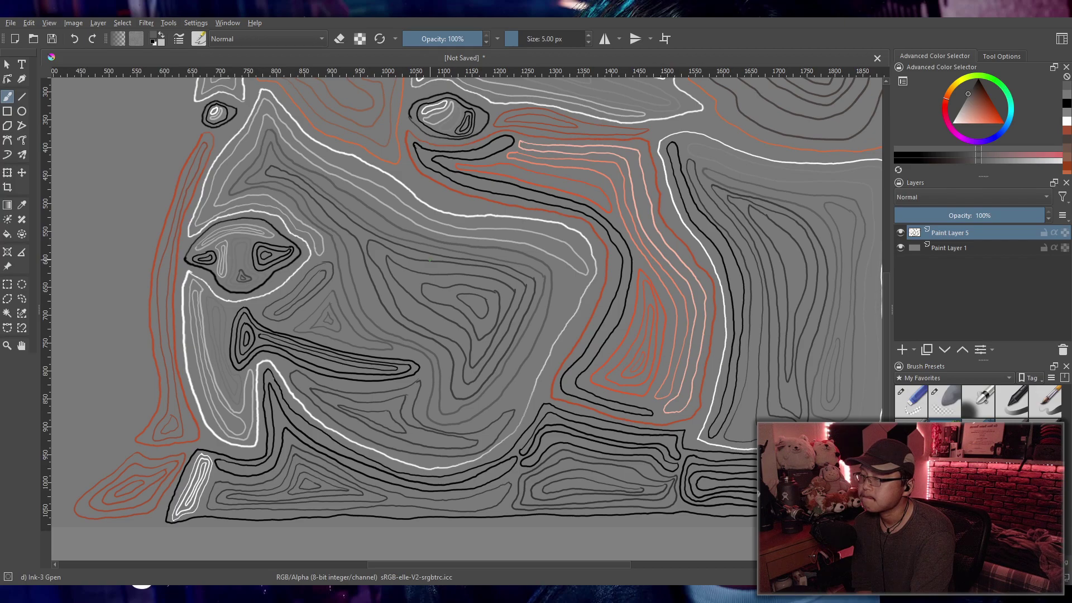
scroll(430, 260, "down", 2)
scroll(430, 260, "up", 1)
left_click_drag(430, 260, 420, 316)
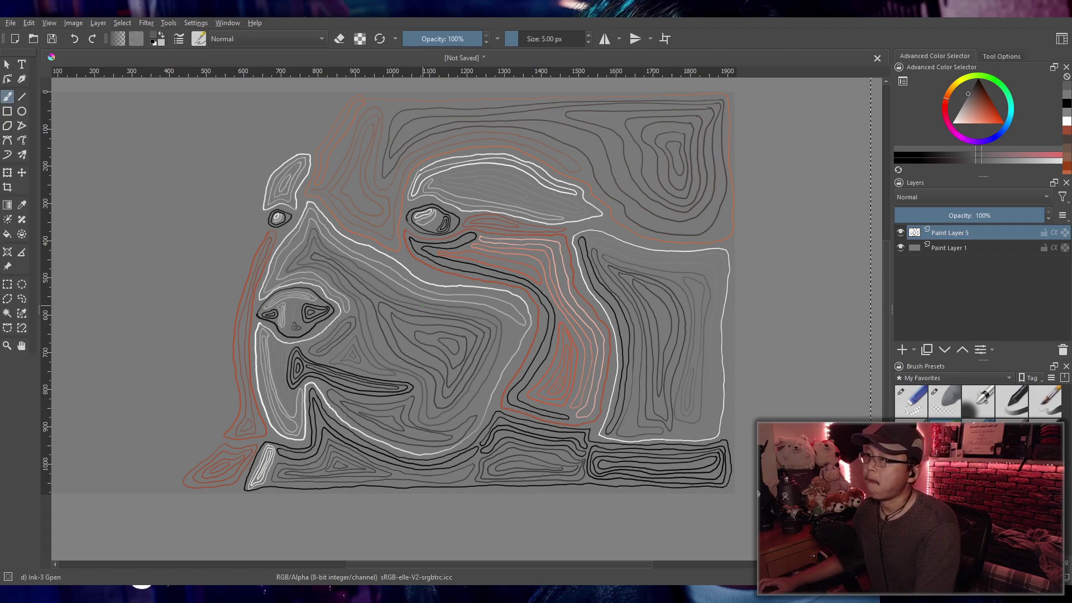
Step: Choose a muted red foreground colour and select the Airbrush Soft preset from the full set of brush presets
mouse_move(977, 107)
left_mouse_down()
mouse_move(990, 110)
mouse_move(980, 110)
left_mouse_up()
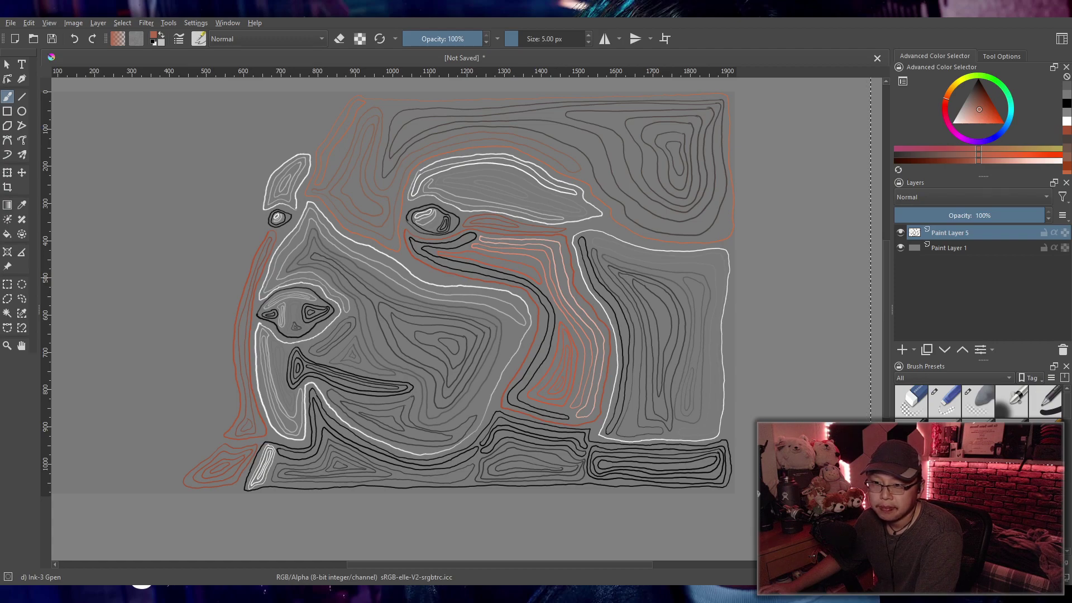
scroll(978, 403, "down", 3)
scroll(977, 401, "down", 3)
scroll(977, 401, "up", 5)
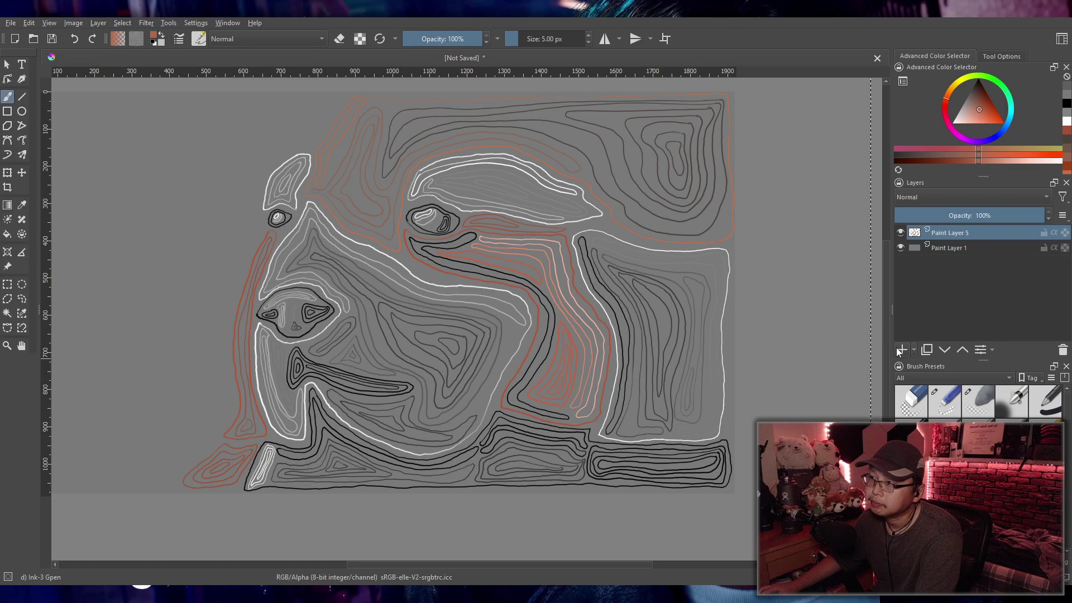
scroll(977, 402, "down", 5)
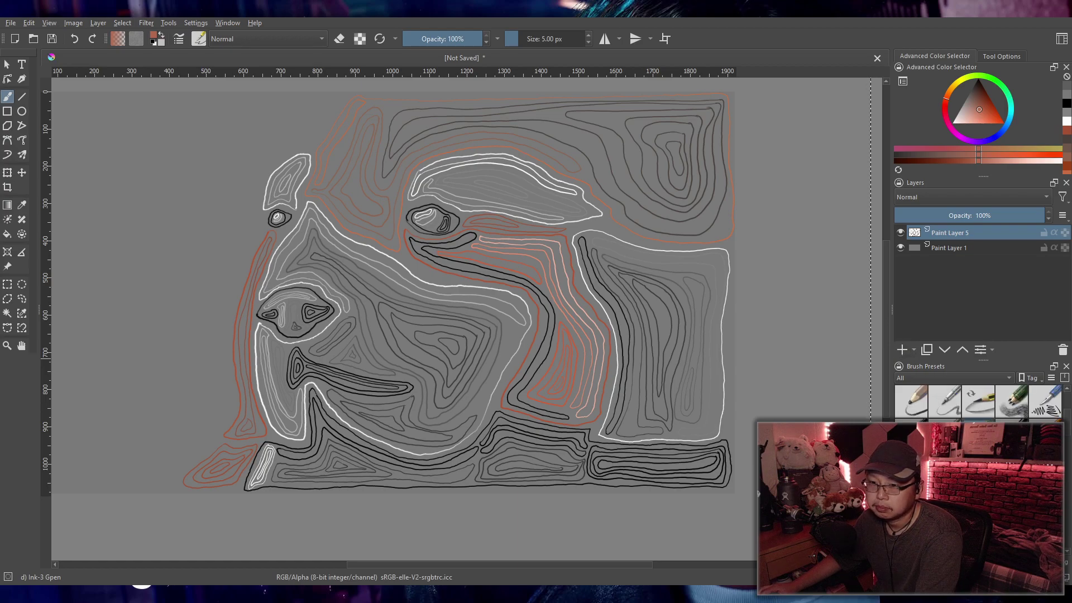
scroll(977, 402, "down", 3)
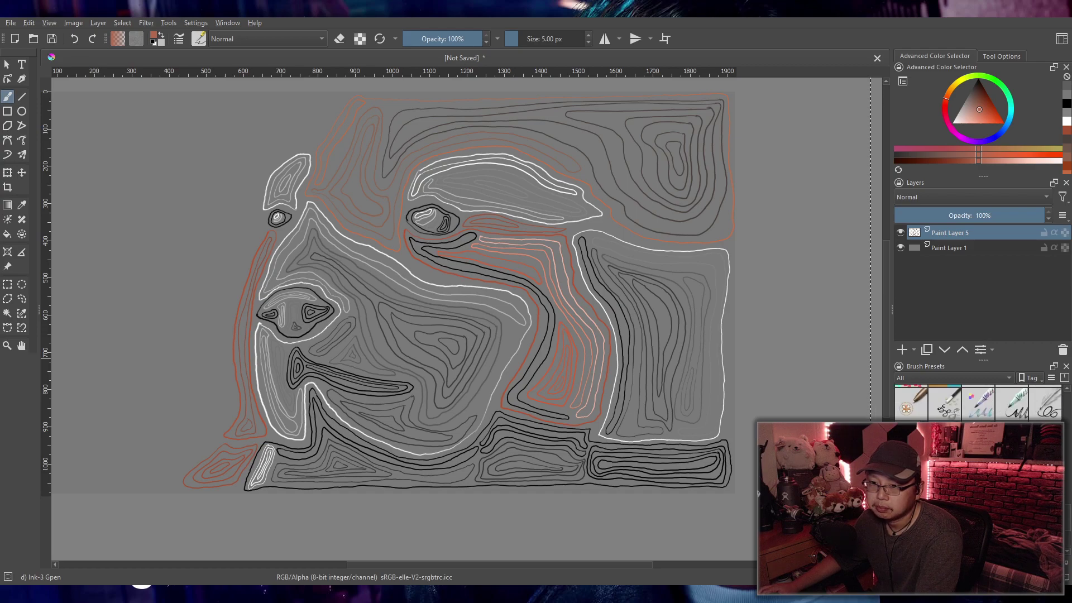
scroll(977, 402, "down", 2)
scroll(977, 402, "up", 1)
scroll(977, 402, "down", 1)
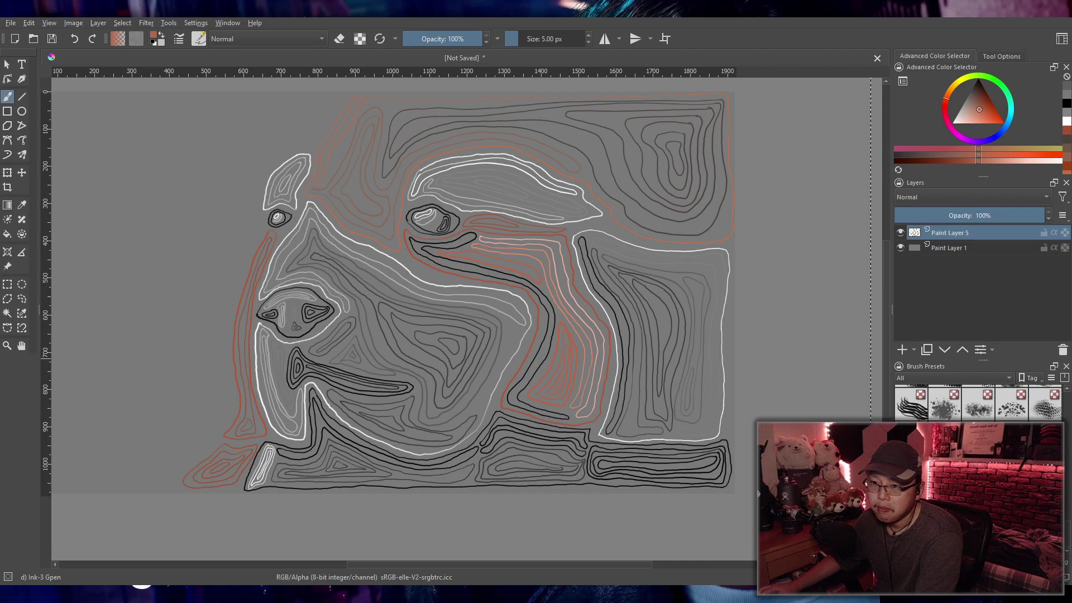
scroll(977, 402, "up", 4)
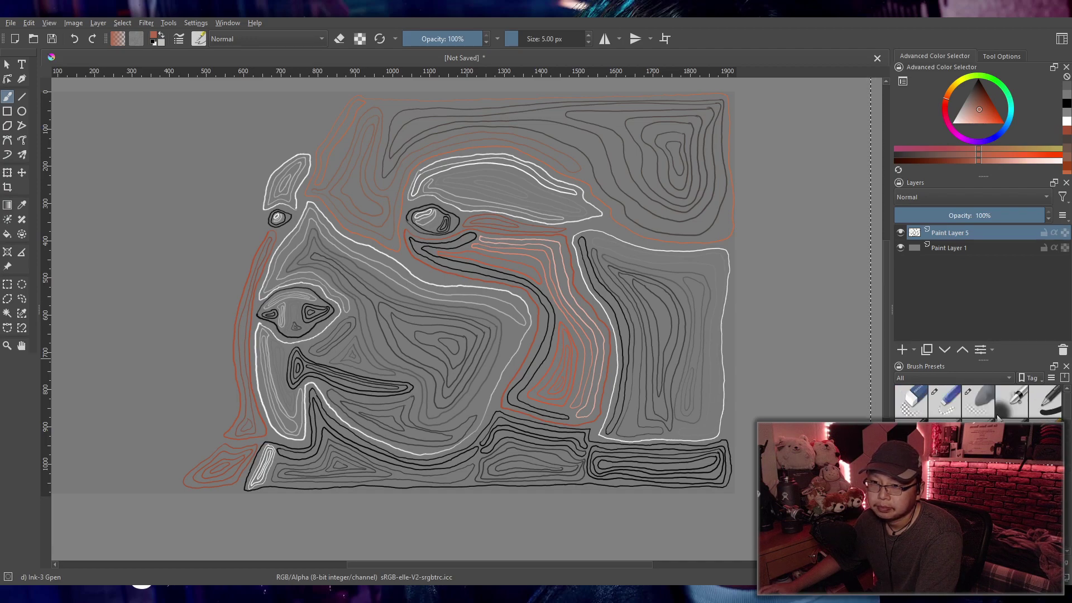
left_click(1000, 407)
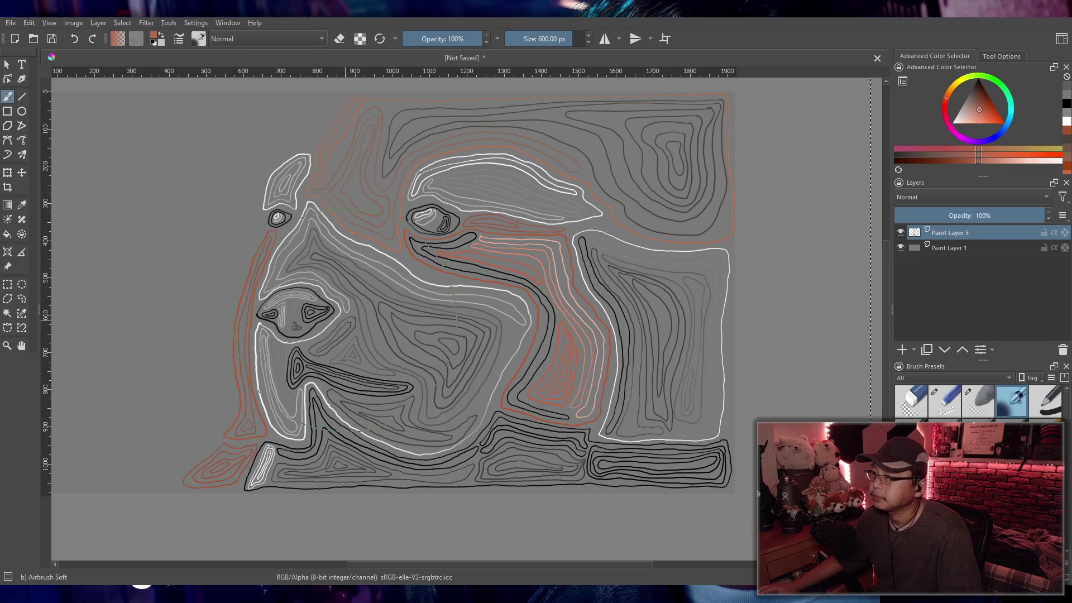
Step: Set the airbrush to about 110 px with a stronger orange-red, and add a new paint layer beneath Paint Layer 5
mouse_move(623, 206)
left_mouse_down()
mouse_move(509, 206)
mouse_move(620, 209)
mouse_move(603, 167)
mouse_move(583, 167)
left_mouse_up()
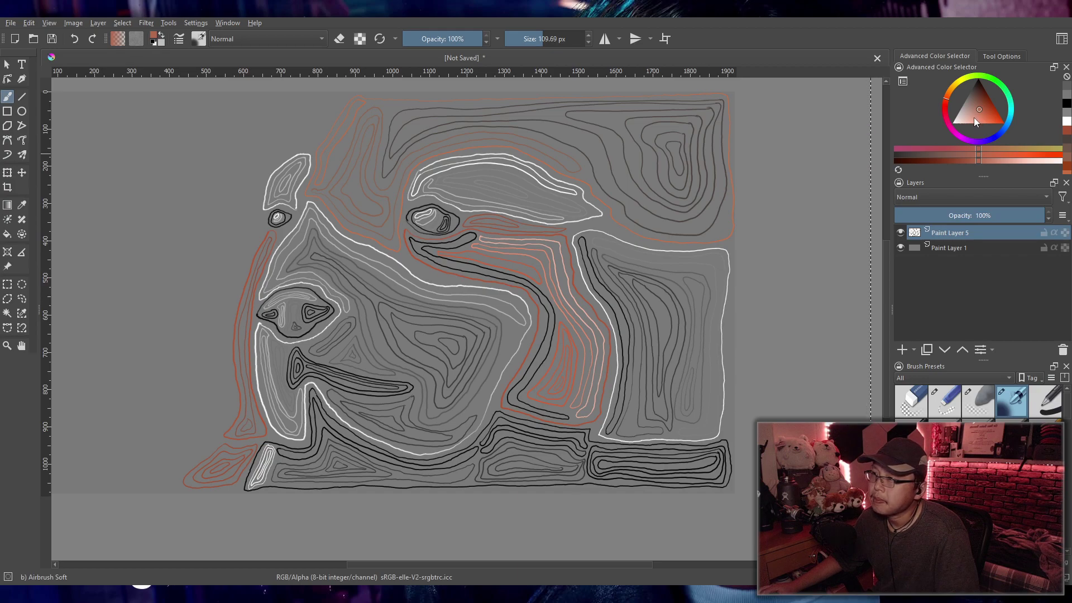
left_click_drag(979, 116, 989, 118)
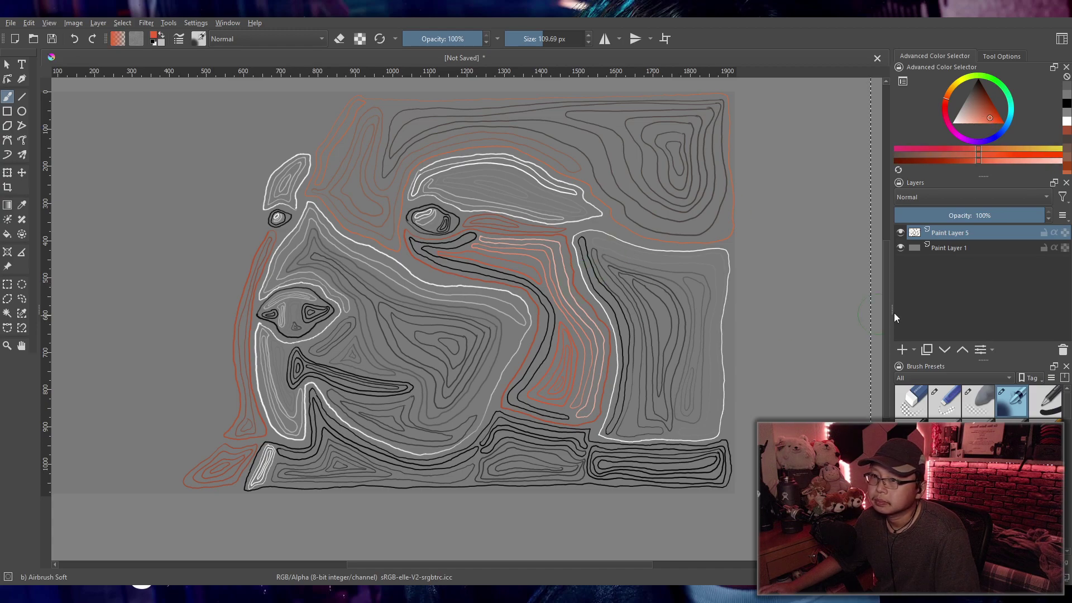
left_click(900, 350)
left_click_drag(947, 234, 949, 255)
Step: Try airbrushing orange-red with black shading over the red-outlined neck band on Paint Layer 6, and clear the test strokes
left_click_drag(548, 327, 564, 326)
left_click_drag(548, 258, 485, 242)
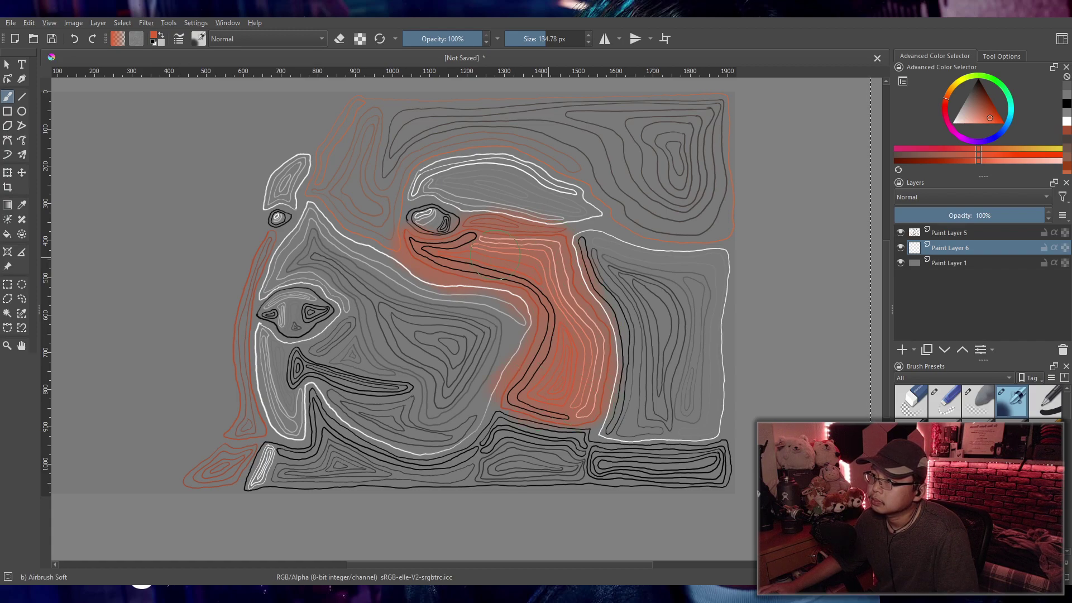
left_click_drag(976, 103, 977, 77)
mouse_move(505, 238)
left_mouse_down("shift")
mouse_move(419, 248)
mouse_move(441, 266)
mouse_move(522, 287)
mouse_move(537, 354)
mouse_move(512, 399)
mouse_move(573, 417)
mouse_move(531, 370)
left_mouse_up("shift")
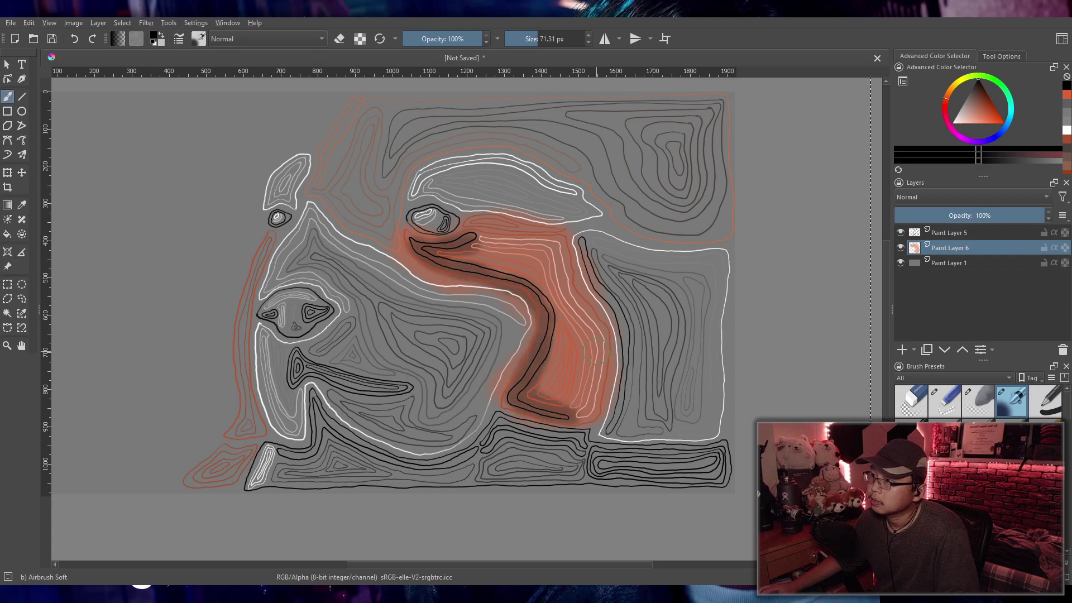
key("Delete")
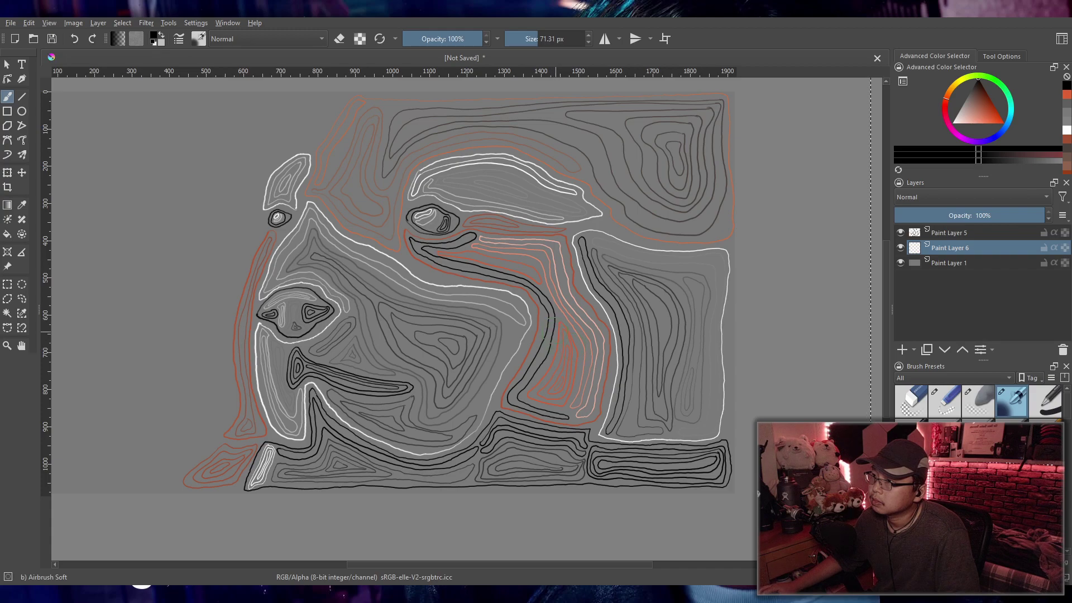
left_click_drag(414, 241, 465, 240)
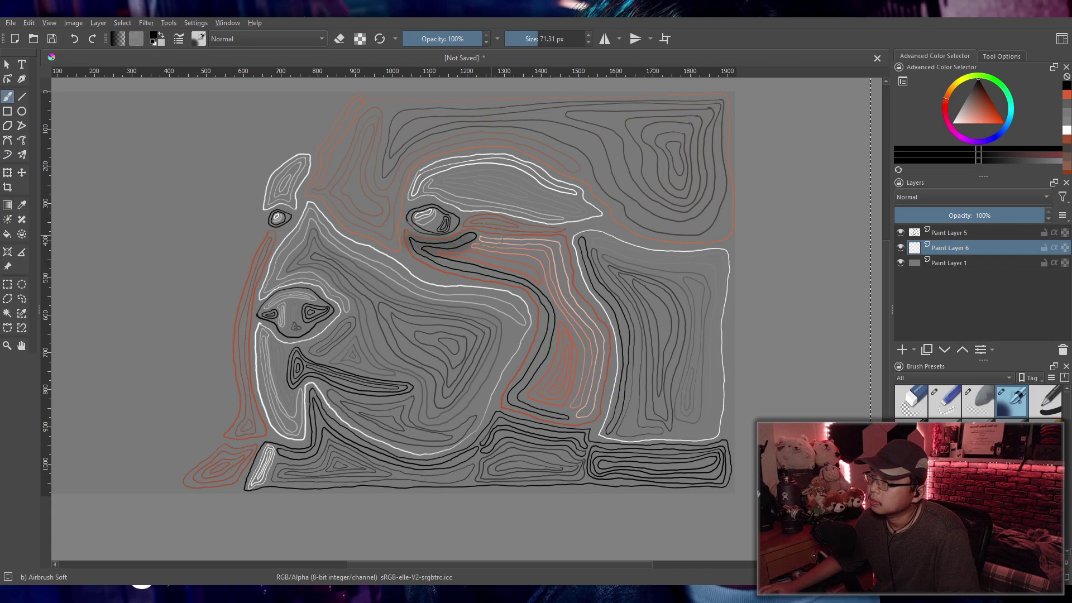
key("ctrl+z")
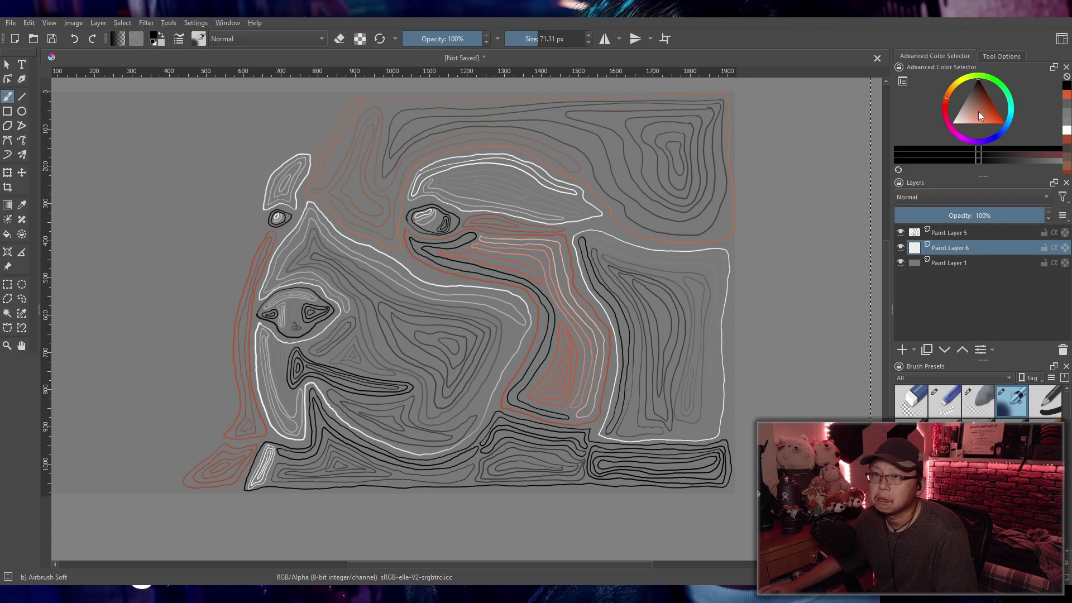
Step: Try airbrushing soft white at about 38 px along the inside of the white muzzle and brow outlines on Paint Layer 6
left_click(1003, 123)
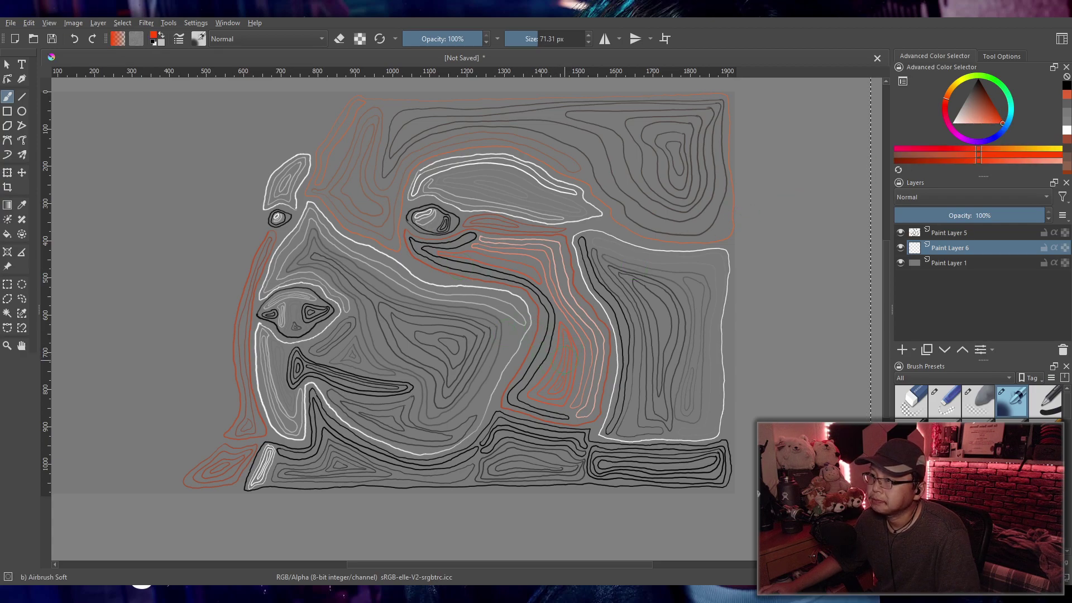
left_click(953, 122)
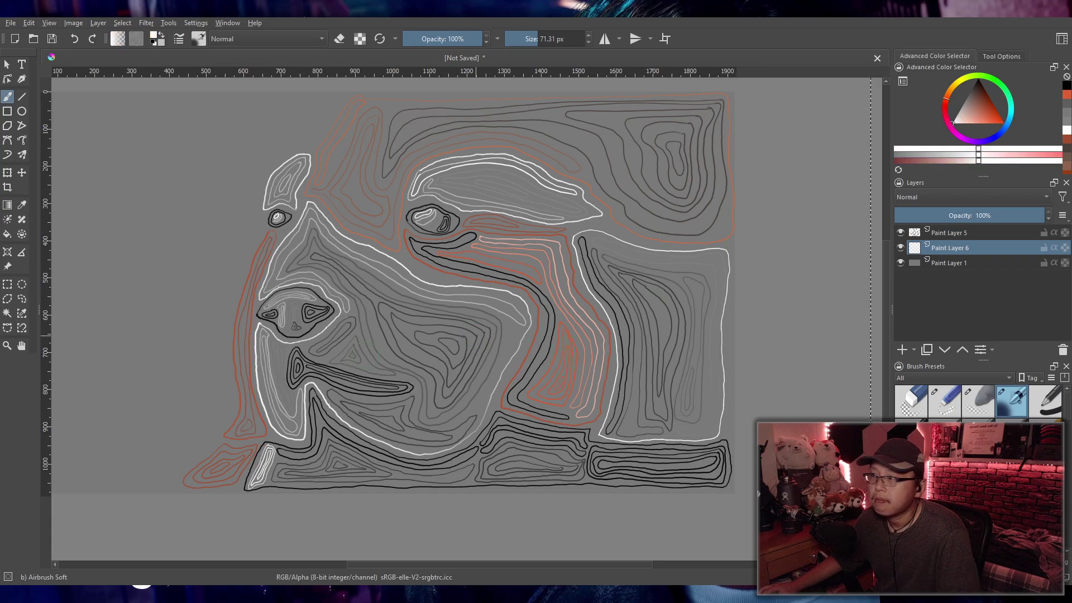
mouse_move(262, 343)
left_mouse_down()
mouse_move(267, 393)
mouse_move(289, 441)
mouse_move(302, 430)
mouse_move(310, 384)
mouse_move(392, 447)
mouse_move(452, 447)
mouse_move(528, 317)
mouse_move(464, 287)
mouse_move(387, 272)
mouse_move(313, 212)
mouse_move(263, 293)
mouse_move(278, 284)
mouse_move(332, 290)
mouse_move(341, 318)
mouse_move(294, 347)
mouse_move(261, 337)
mouse_move(274, 339)
left_mouse_up()
mouse_move(464, 161)
left_mouse_down()
mouse_move(421, 175)
mouse_move(413, 196)
mouse_move(594, 220)
mouse_move(567, 190)
mouse_move(481, 161)
mouse_move(442, 166)
mouse_move(418, 191)
mouse_move(568, 219)
left_mouse_up()
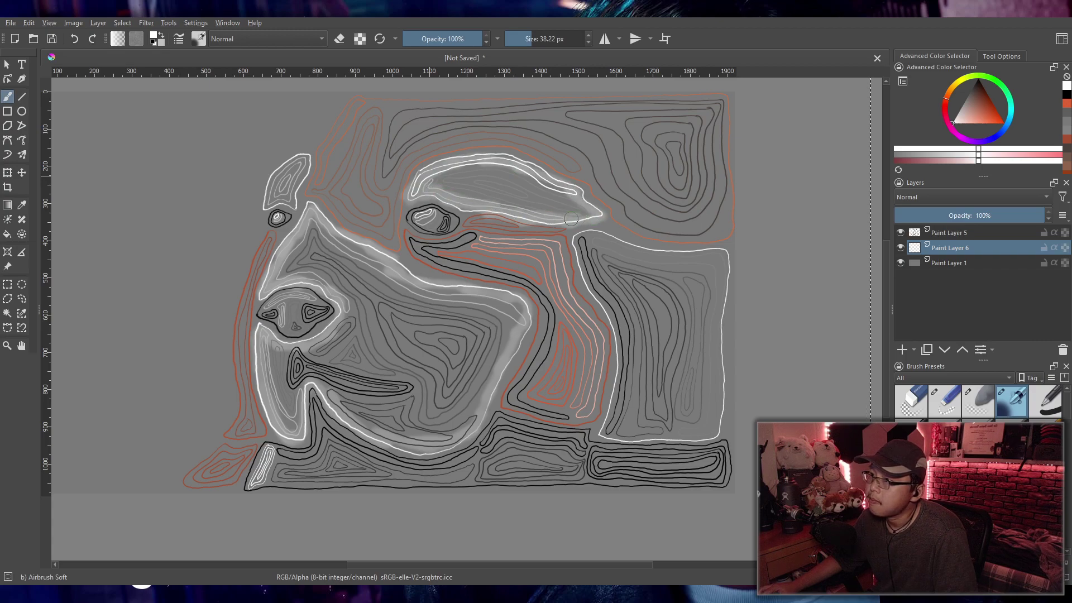
mouse_move(439, 170)
left_mouse_down()
mouse_move(419, 185)
mouse_move(500, 163)
mouse_move(572, 191)
mouse_move(534, 173)
mouse_move(438, 171)
mouse_move(422, 186)
left_mouse_up()
mouse_move(282, 262)
left_mouse_down()
mouse_move(308, 208)
mouse_move(264, 293)
mouse_move(311, 284)
mouse_move(335, 313)
mouse_move(296, 341)
mouse_move(261, 327)
mouse_move(262, 387)
mouse_move(282, 435)
mouse_move(294, 441)
mouse_move(306, 426)
mouse_move(307, 386)
mouse_move(347, 426)
mouse_move(390, 440)
mouse_move(447, 448)
mouse_move(476, 427)
mouse_move(526, 336)
mouse_move(528, 306)
mouse_move(385, 260)
mouse_move(306, 210)
left_mouse_up()
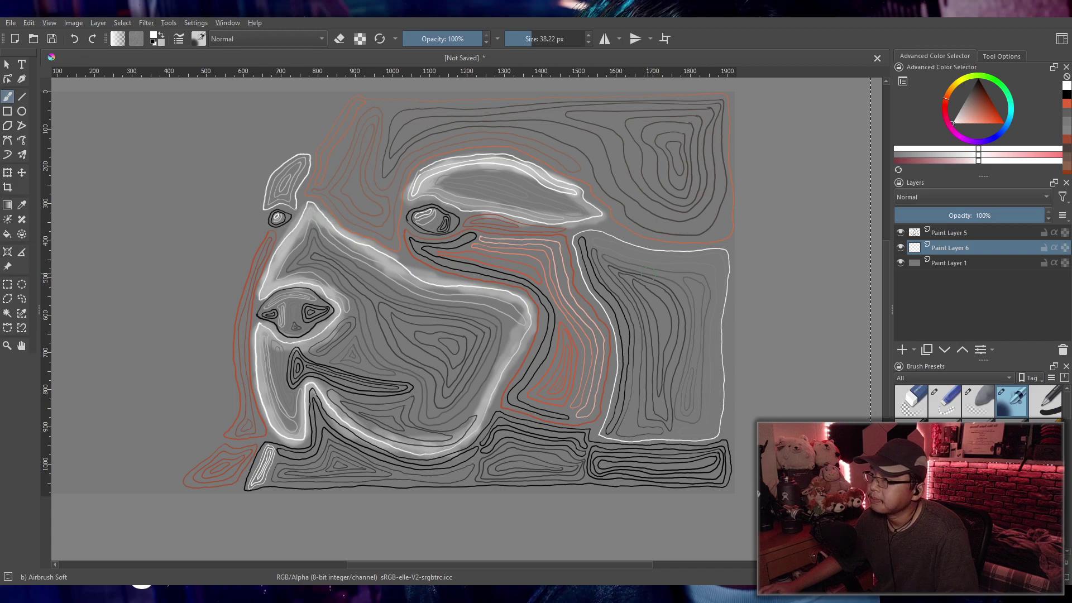
Step: Try airbrushing light grey over the muzzle's inner contours, undoing the first strokes and enlarging the brush to about 65 px
left_click(962, 109)
left_click(956, 115)
left_click(958, 110)
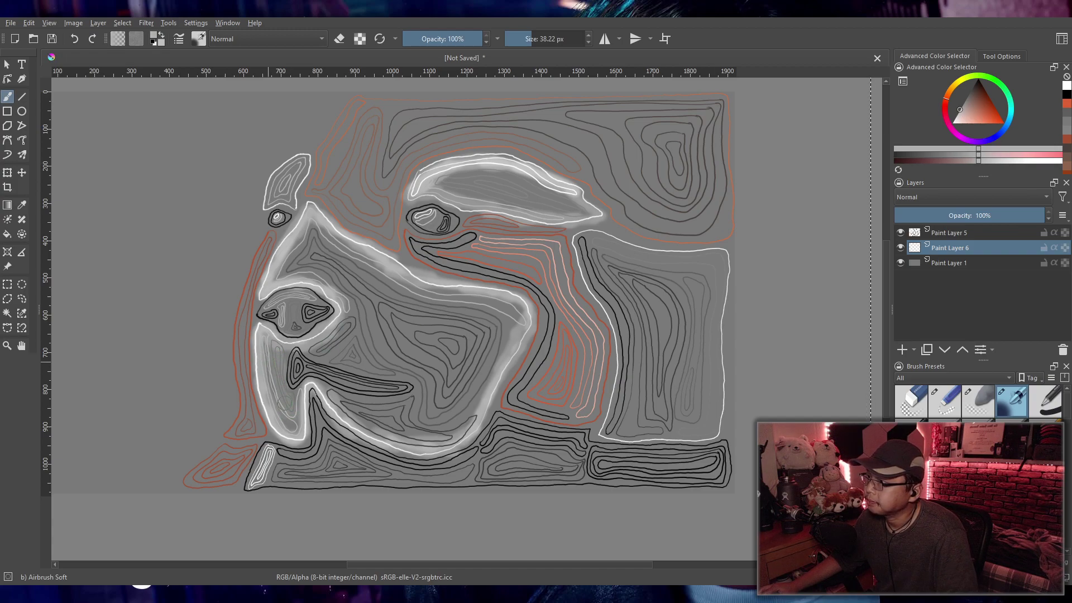
left_click_drag(278, 342, 354, 348)
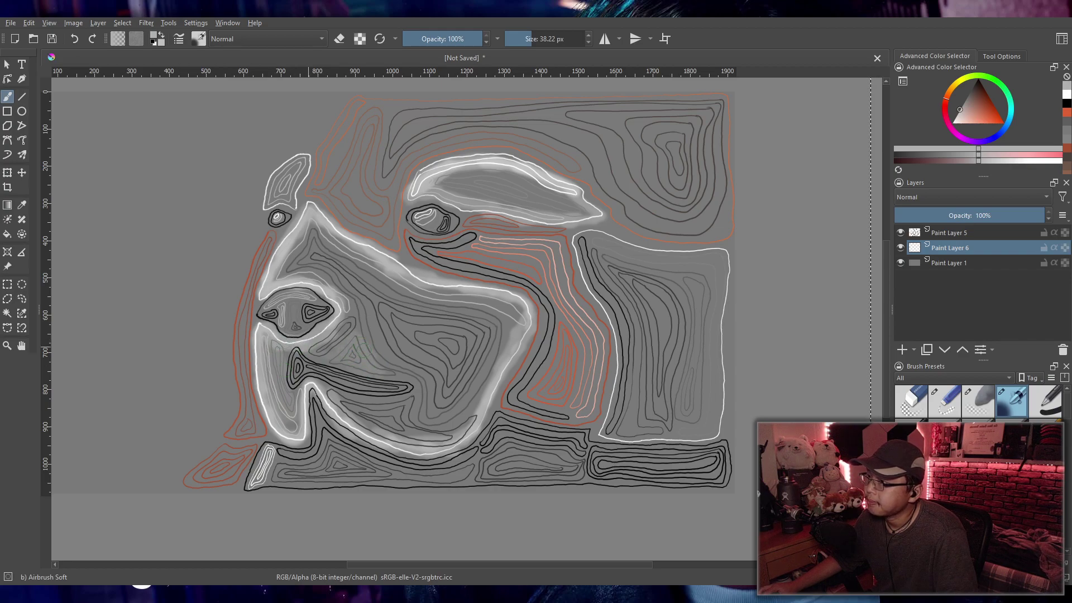
key("ctrl+z")
key("ctrl+z")
left_click_drag(418, 355, 433, 355)
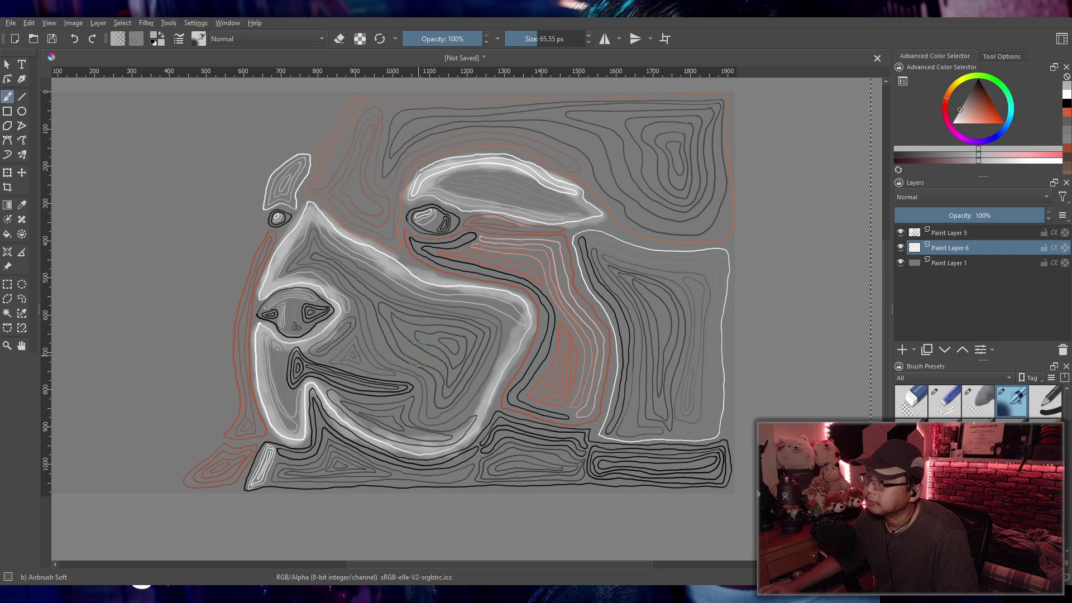
mouse_move(367, 345)
left_mouse_down()
mouse_move(363, 364)
mouse_move(357, 302)
mouse_move(326, 274)
mouse_move(287, 269)
mouse_move(318, 231)
mouse_move(361, 269)
mouse_move(494, 325)
mouse_move(496, 350)
mouse_move(481, 388)
mouse_move(455, 408)
mouse_move(407, 388)
mouse_move(367, 324)
left_mouse_up()
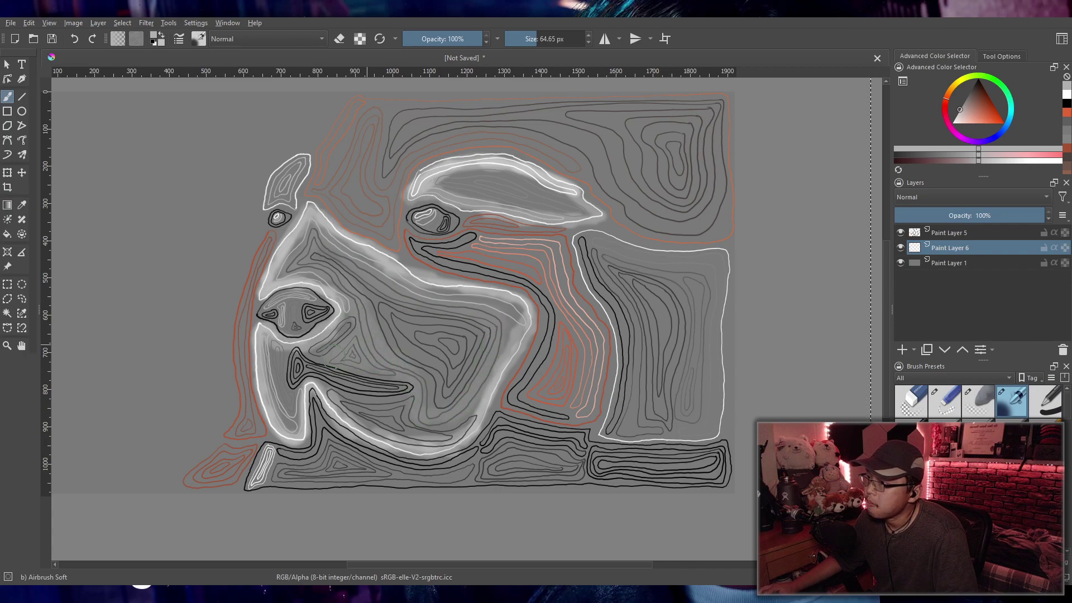
mouse_move(423, 386)
left_mouse_down()
mouse_move(347, 401)
mouse_move(376, 424)
left_mouse_up()
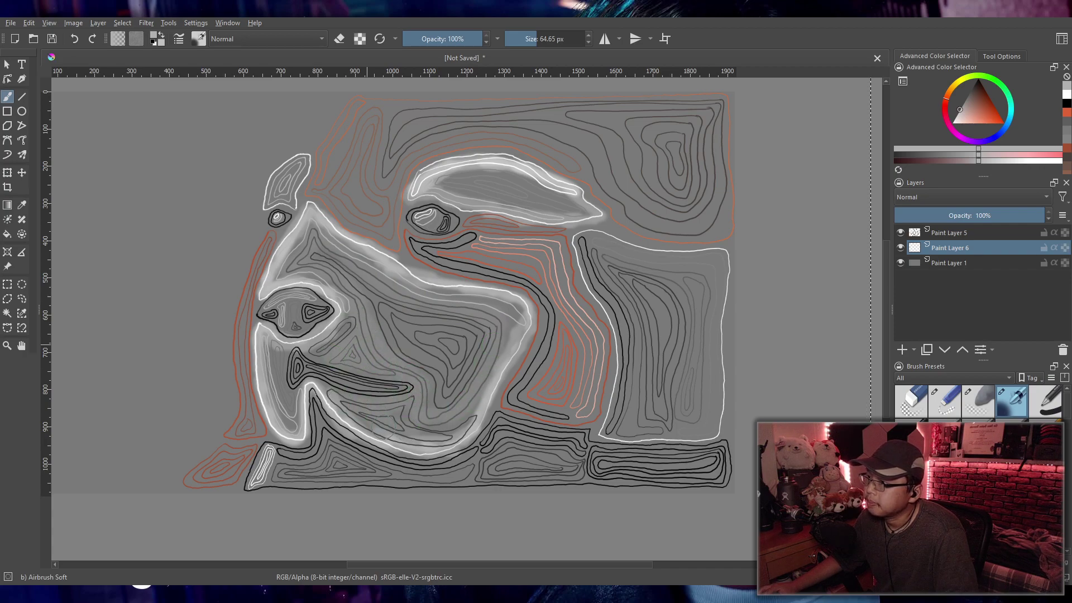
Step: Try shading the lower muzzle with dark grey, and the mouth and nose with near-black
left_click(967, 99)
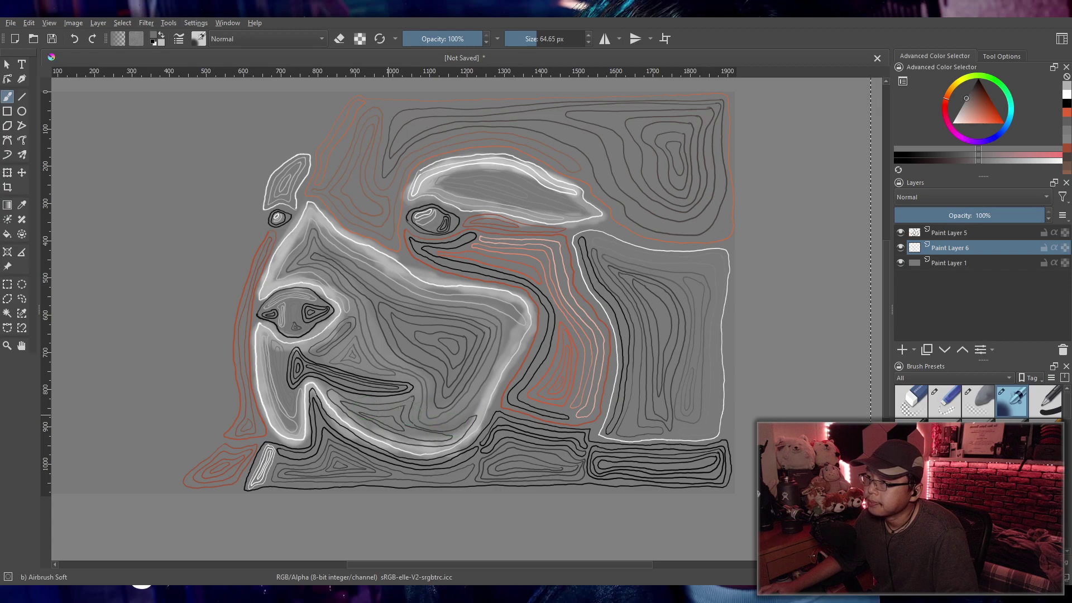
left_click_drag(414, 409, 426, 399)
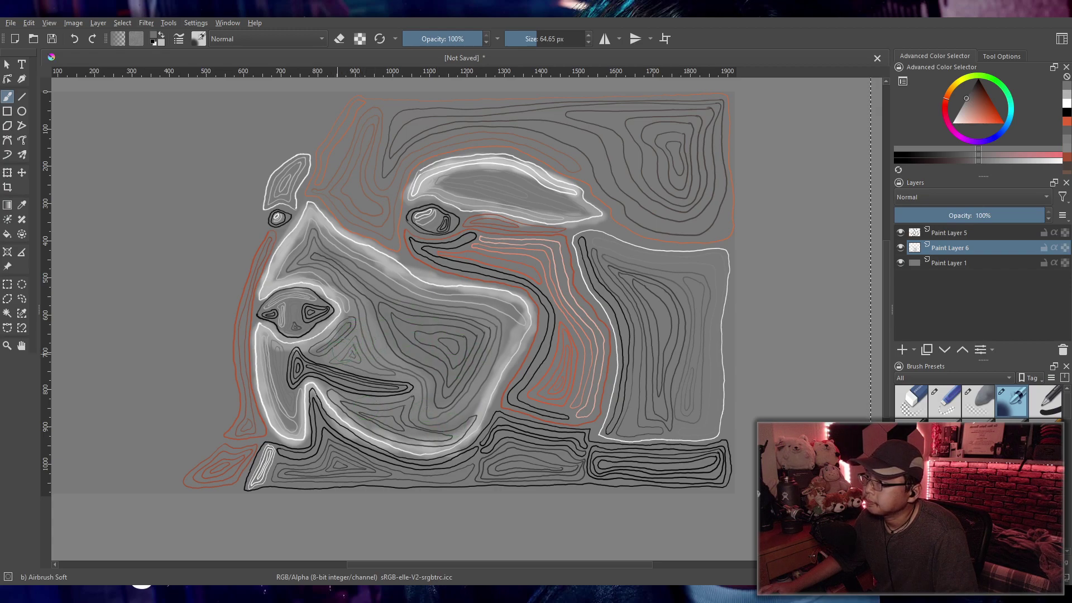
left_click(971, 82)
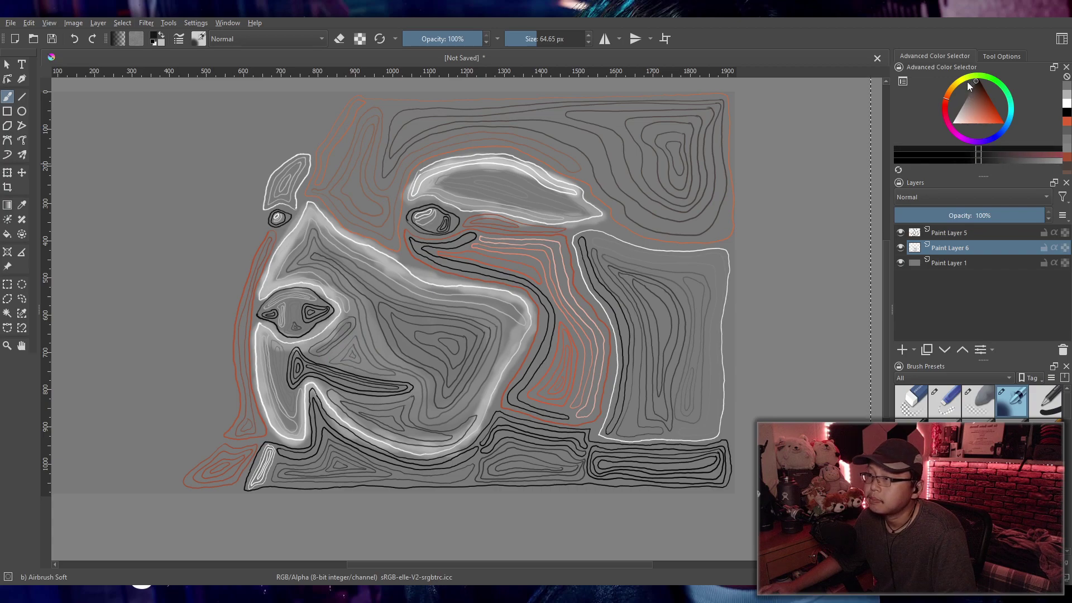
mouse_move(319, 371)
left_mouse_down()
mouse_move(384, 386)
mouse_move(299, 365)
mouse_move(299, 380)
mouse_move(297, 365)
mouse_move(398, 387)
mouse_move(321, 370)
mouse_move(297, 352)
mouse_move(289, 362)
mouse_move(403, 388)
left_mouse_up()
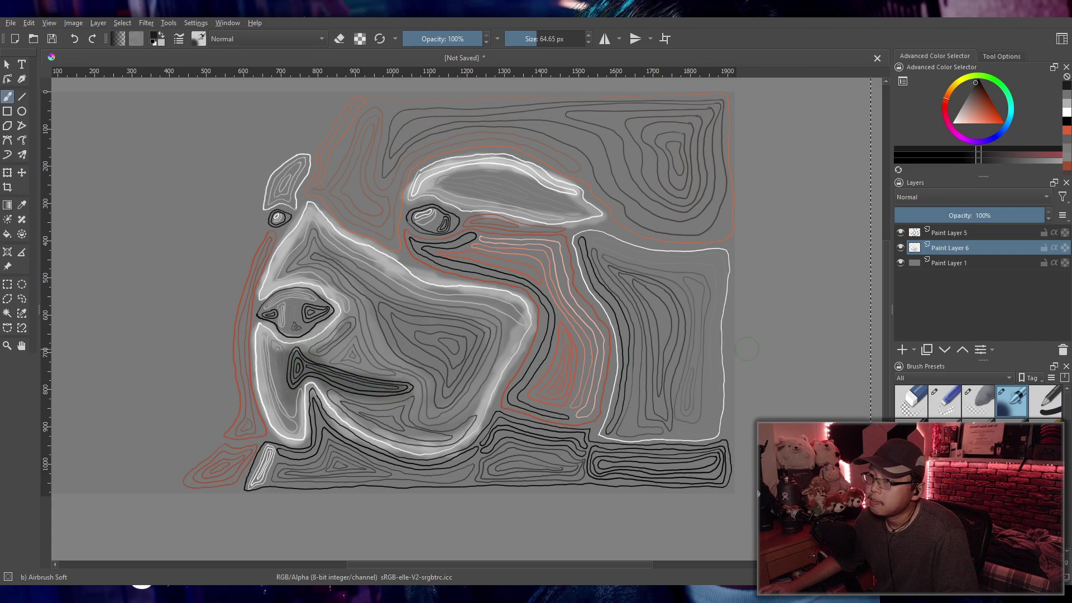
mouse_move(307, 320)
left_mouse_down()
mouse_move(327, 321)
mouse_move(315, 313)
mouse_move(282, 330)
mouse_move(266, 319)
mouse_move(313, 322)
mouse_move(294, 333)
mouse_move(303, 327)
left_mouse_up()
Step: Try adding grey tones to the nose, set the colour to white, and toggle layer visibility to compare the shading
left_click(967, 95)
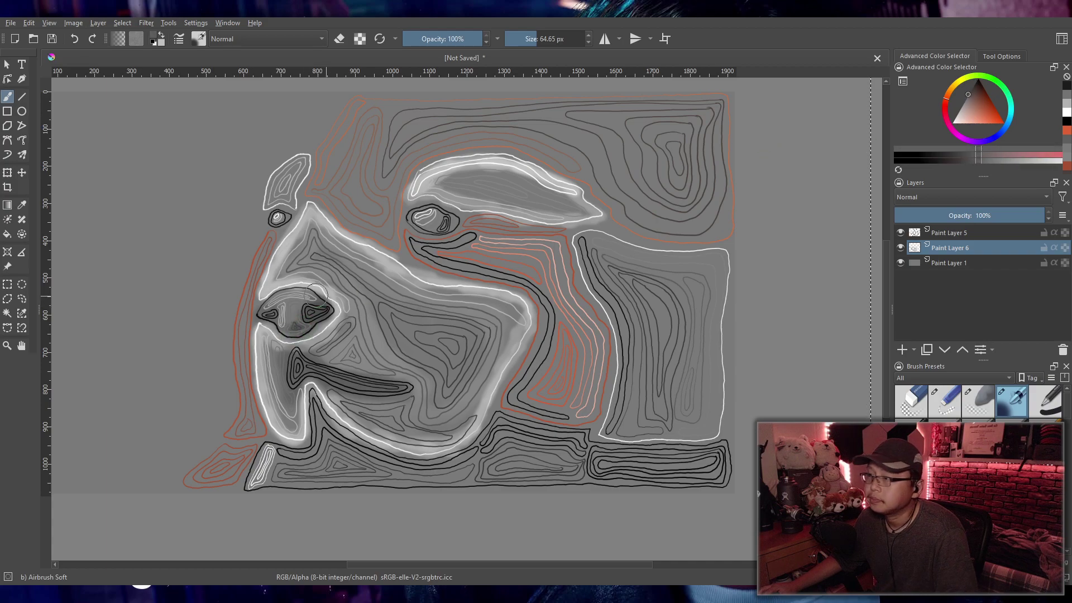
mouse_move(303, 325)
left_mouse_down()
mouse_move(303, 291)
mouse_move(301, 318)
mouse_move(288, 294)
mouse_move(298, 298)
mouse_move(281, 303)
mouse_move(314, 300)
mouse_move(282, 307)
left_mouse_up()
left_click(962, 105)
left_click(952, 123)
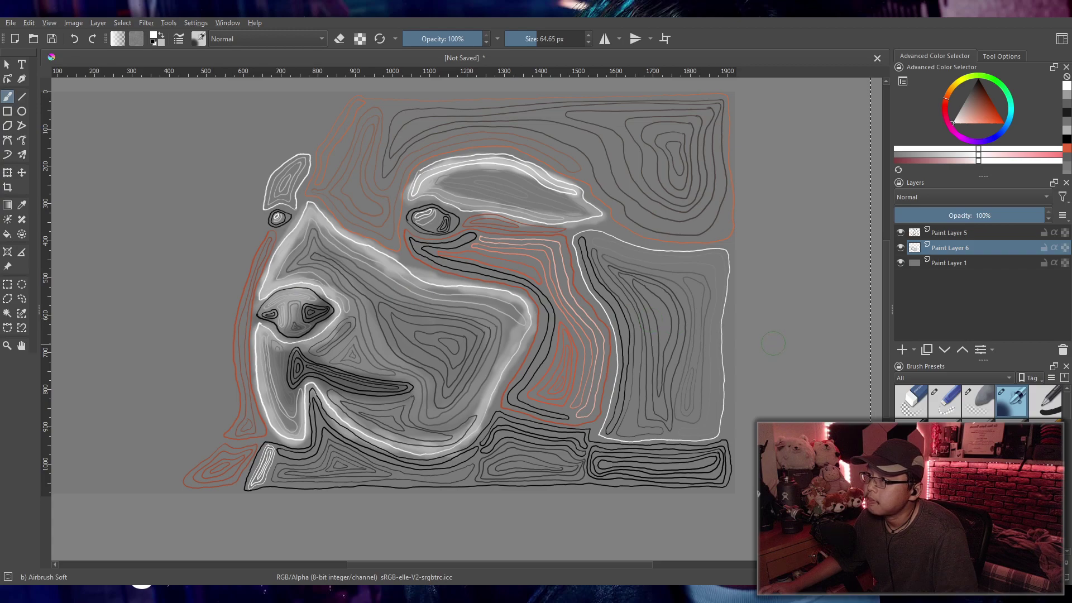
left_click(901, 247)
left_click(900, 247)
left_click(900, 262)
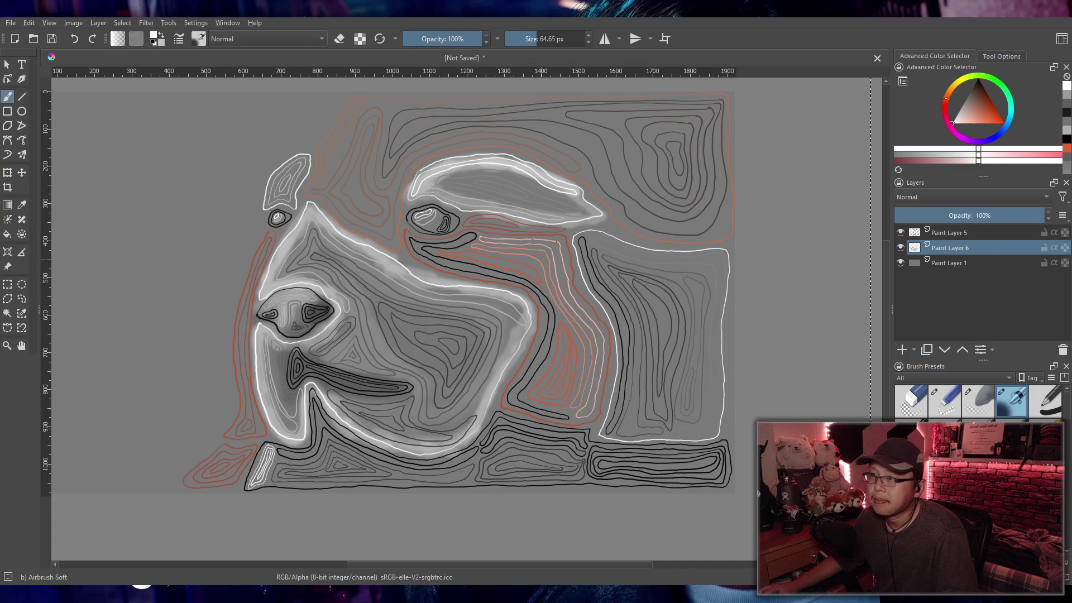
Step: Try airbrushing the panel behind the red neck band with white edges, black along its thick inner line, and grey inside
mouse_move(587, 246)
left_mouse_down()
mouse_move(730, 256)
mouse_move(716, 262)
mouse_move(727, 320)
mouse_move(718, 429)
mouse_move(604, 434)
mouse_move(614, 349)
mouse_move(606, 302)
mouse_move(571, 236)
mouse_move(611, 332)
mouse_move(612, 432)
mouse_move(703, 434)
mouse_move(725, 413)
left_mouse_up()
left_click_drag(971, 102, 978, 79)
left_click_drag(587, 268, 589, 282)
mouse_move(581, 240)
left_mouse_down()
mouse_move(593, 271)
mouse_move(621, 329)
mouse_move(617, 414)
left_mouse_up()
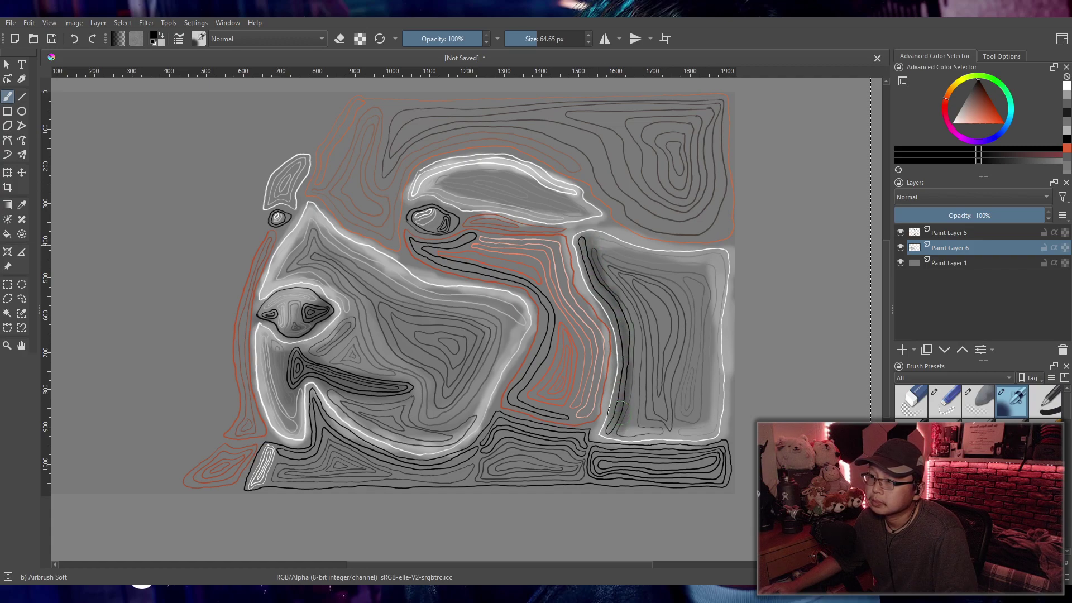
mouse_move(601, 274)
left_mouse_down()
mouse_move(626, 355)
mouse_move(614, 403)
mouse_move(589, 263)
mouse_move(659, 319)
mouse_move(630, 280)
mouse_move(645, 342)
mouse_move(642, 423)
mouse_move(678, 304)
mouse_move(651, 316)
mouse_move(616, 285)
mouse_move(649, 283)
mouse_move(663, 301)
left_mouse_up()
left_click(967, 91)
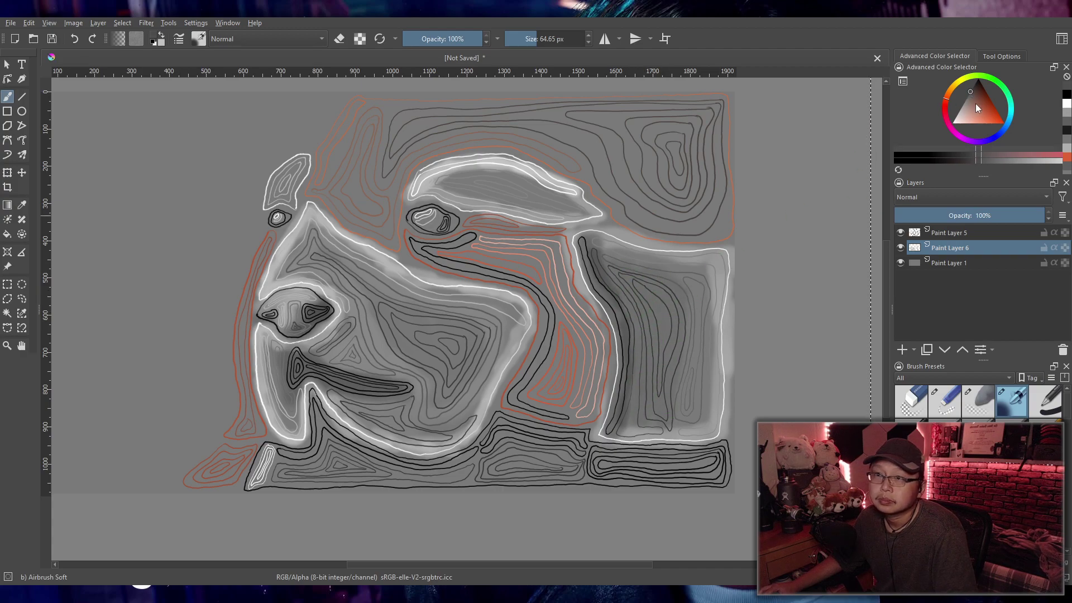
left_click(960, 110)
mouse_move(658, 275)
left_mouse_down()
mouse_move(690, 305)
mouse_move(694, 342)
mouse_move(671, 415)
mouse_move(703, 378)
mouse_move(702, 393)
mouse_move(707, 272)
mouse_move(613, 260)
left_mouse_up()
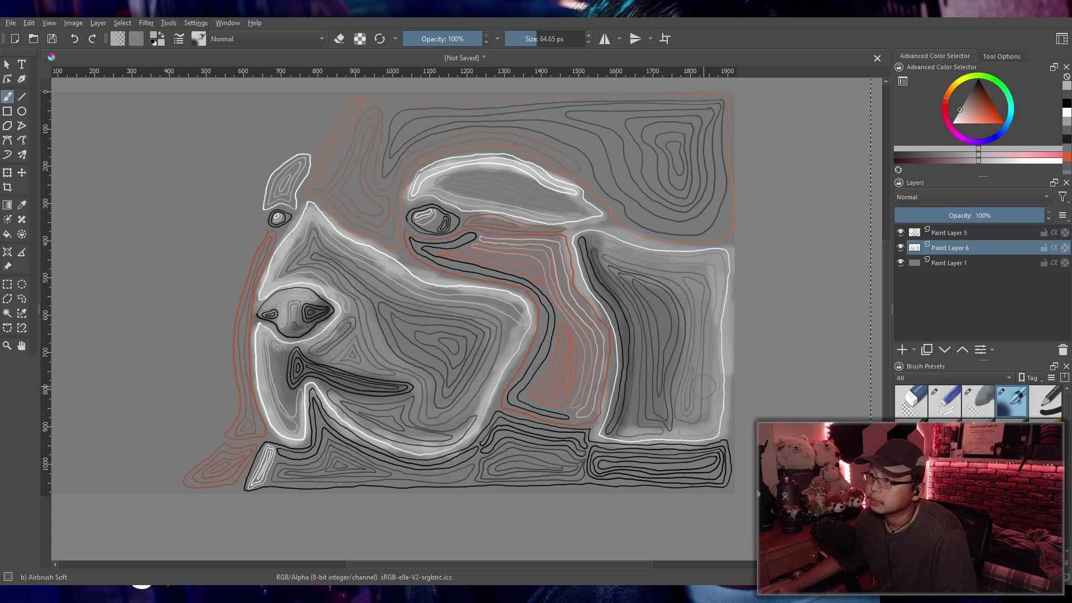
Step: Hide Paint Layer 6 to compare the artwork without its shading, and delete that layer
left_click(900, 248)
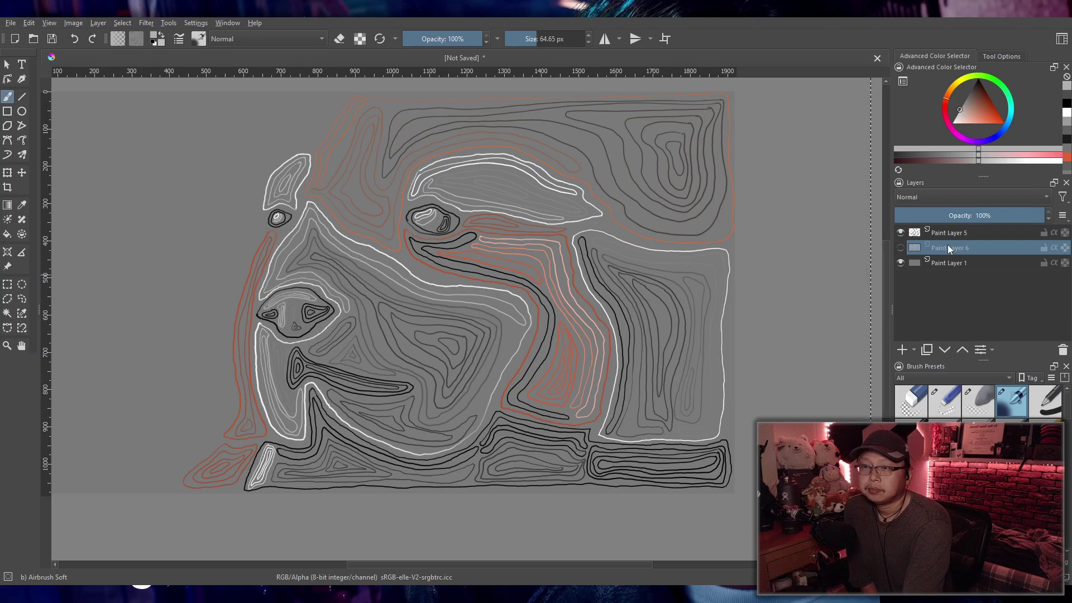
key("shift+Delete")
scroll(607, 359, "down", 2)
left_click_drag(602, 359, 549, 365)
scroll(608, 368, "up", 2)
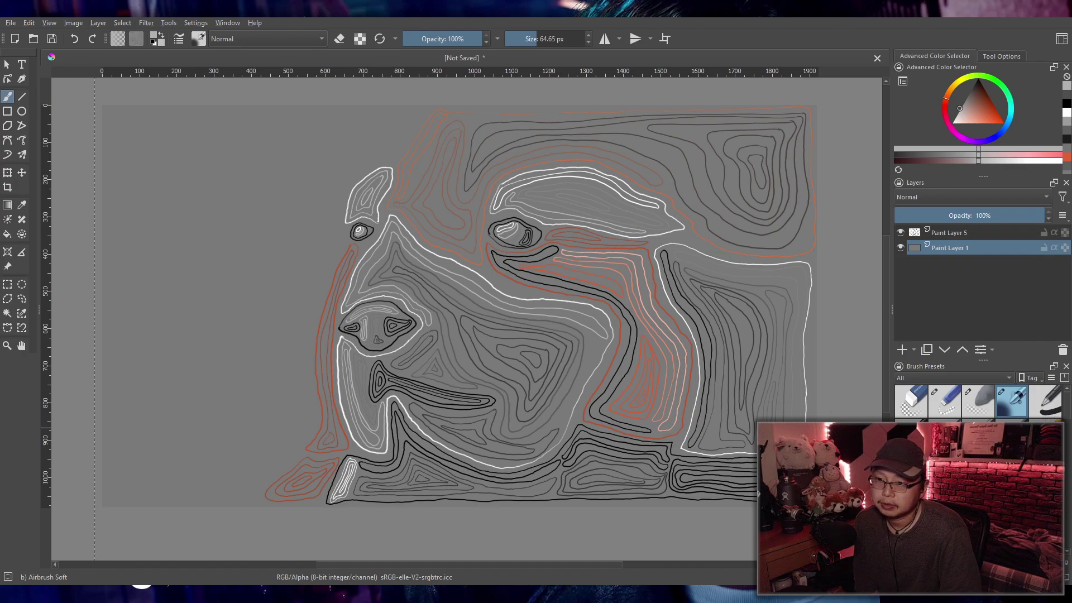
Step: Try tracing the muzzle outline in black on Paint Layer 1 with the Basic-2 Opacity brush at about 26 px
left_click(912, 433)
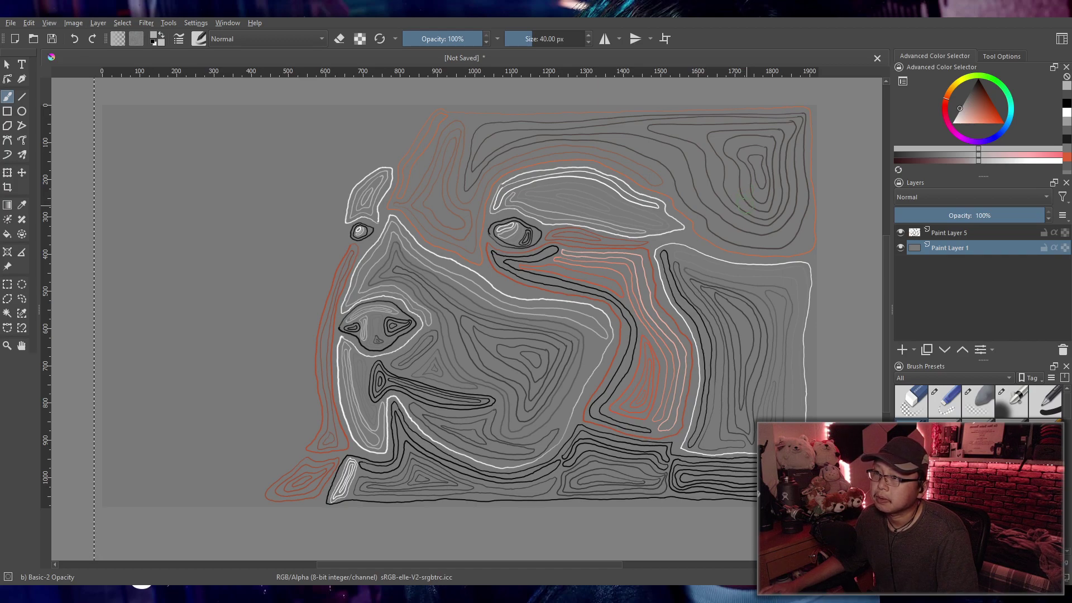
left_click(953, 122)
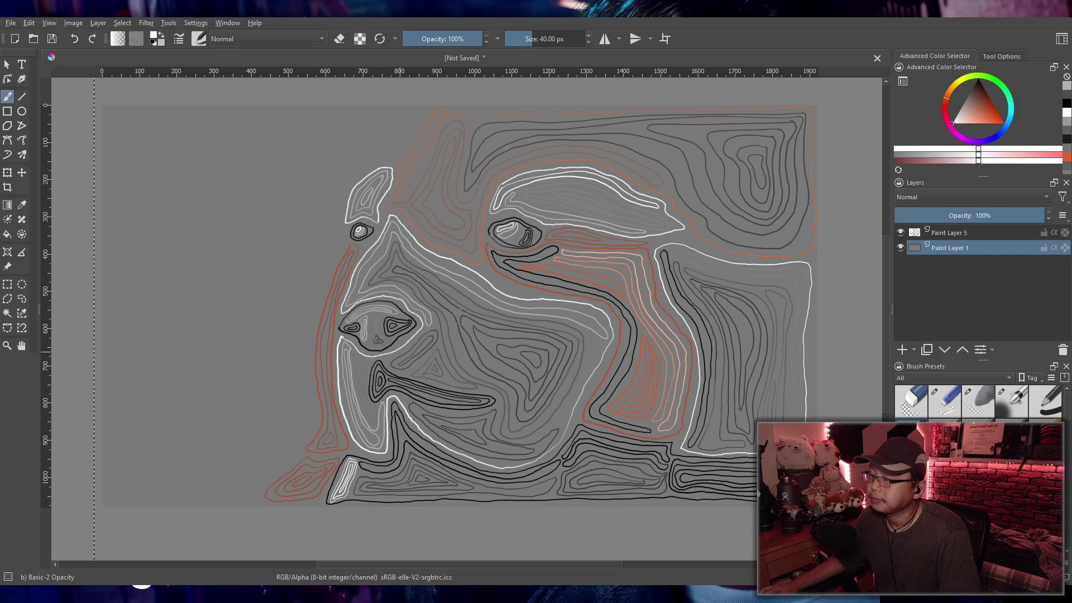
left_click(978, 79)
mouse_move(341, 369)
left_mouse_down("shift")
mouse_move(350, 429)
mouse_move(378, 454)
mouse_move(400, 407)
mouse_move(470, 465)
mouse_move(525, 465)
mouse_move(574, 421)
mouse_move(607, 351)
mouse_move(590, 306)
mouse_move(509, 297)
mouse_move(398, 220)
mouse_move(342, 308)
mouse_move(393, 300)
mouse_move(428, 333)
mouse_move(385, 356)
mouse_move(341, 340)
mouse_move(335, 363)
left_mouse_up("shift")
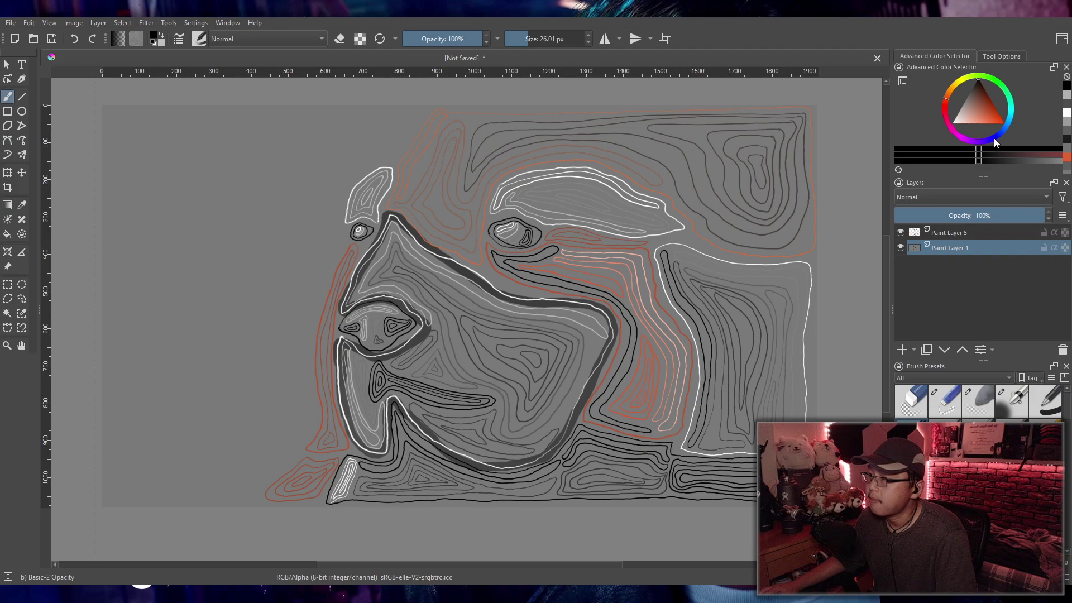
Step: Try painting dark grey strokes along the contour bands inside the upper muzzle, above the nose
left_click(970, 90)
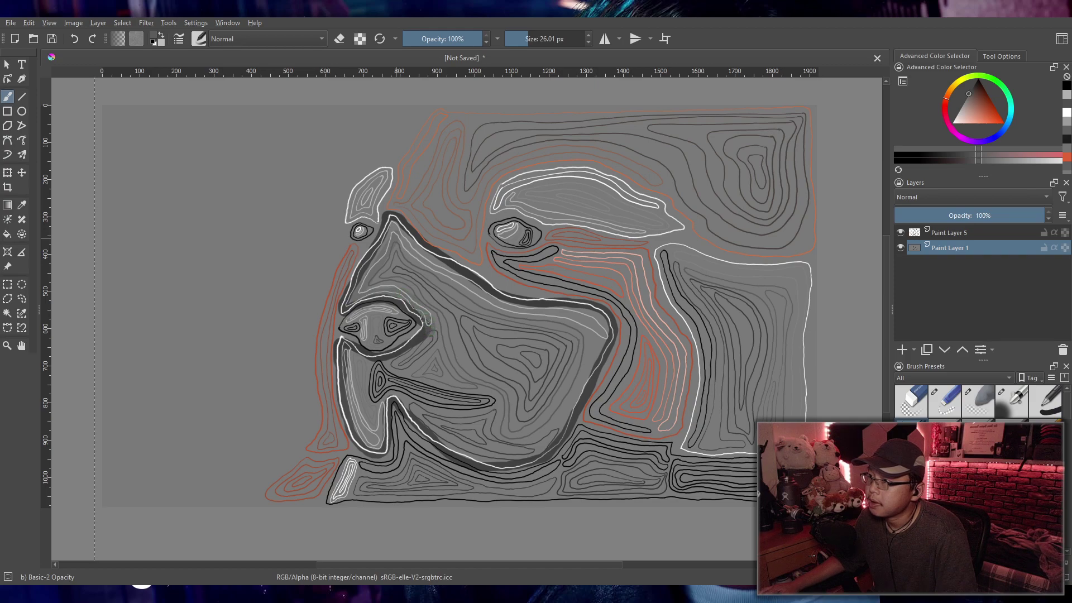
mouse_move(386, 287)
left_mouse_down()
mouse_move(361, 277)
mouse_move(395, 235)
mouse_move(484, 301)
mouse_move(603, 331)
mouse_move(588, 317)
mouse_move(502, 304)
mouse_move(400, 225)
left_mouse_up()
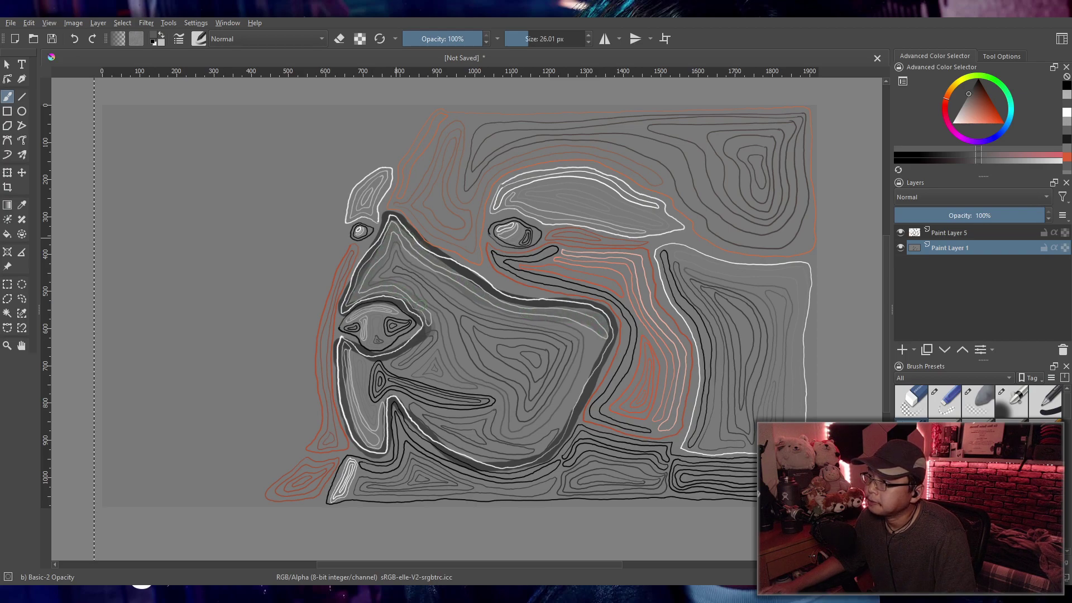
left_click_drag(384, 287, 388, 286)
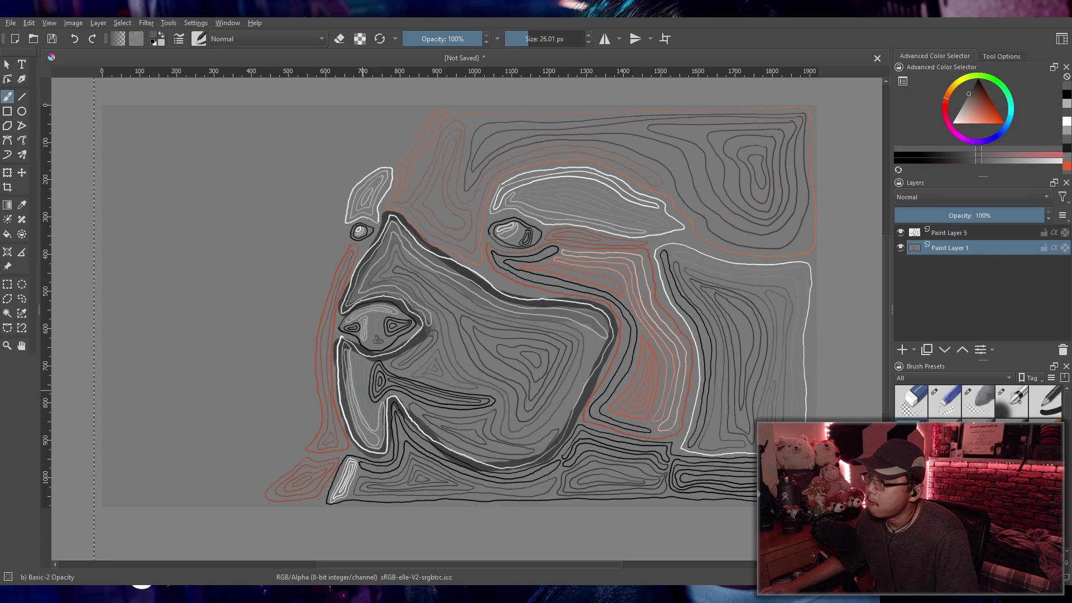
Step: Try painting black around the narrow shape below the nose and white along the mouth contours
left_click(951, 124)
left_click_drag(950, 128, 975, 73)
mouse_move(347, 359)
left_mouse_down()
mouse_move(363, 433)
mouse_move(375, 439)
mouse_move(364, 428)
mouse_move(382, 432)
mouse_move(384, 404)
mouse_move(365, 430)
mouse_move(345, 353)
mouse_move(357, 422)
mouse_move(378, 439)
left_mouse_up()
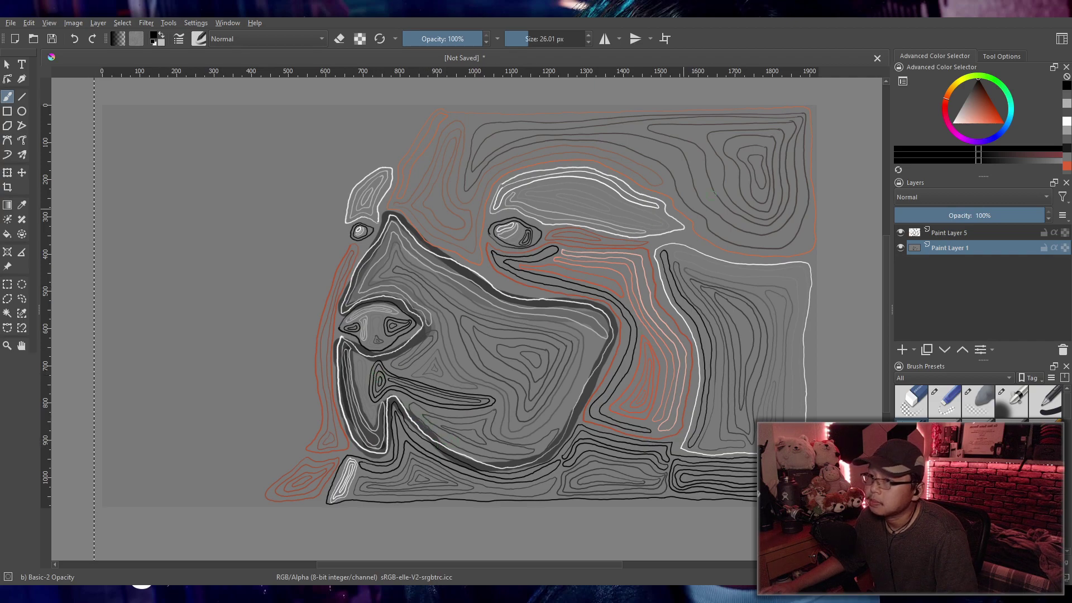
key("x")
mouse_move(377, 360)
left_mouse_down()
mouse_move(373, 395)
mouse_move(389, 379)
mouse_move(461, 404)
mouse_move(492, 398)
mouse_move(374, 368)
mouse_move(490, 401)
mouse_move(453, 410)
mouse_move(372, 399)
left_mouse_up()
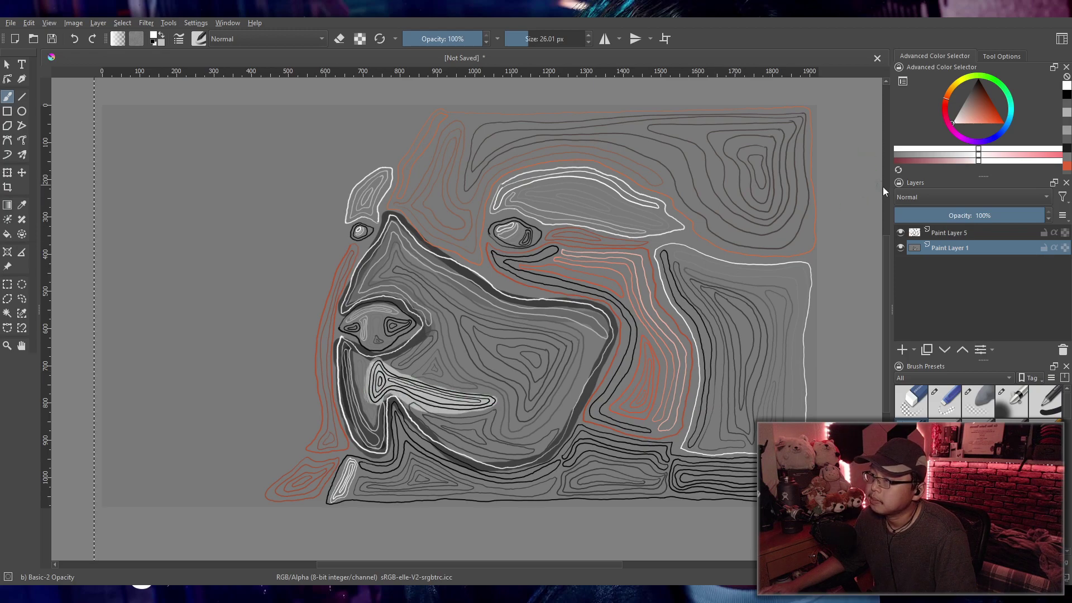
Step: Try filling the cheek's contour bands with dark grey strokes around the nose and mouth
left_click(961, 104)
left_click(958, 108)
left_click_drag(957, 107, 967, 94)
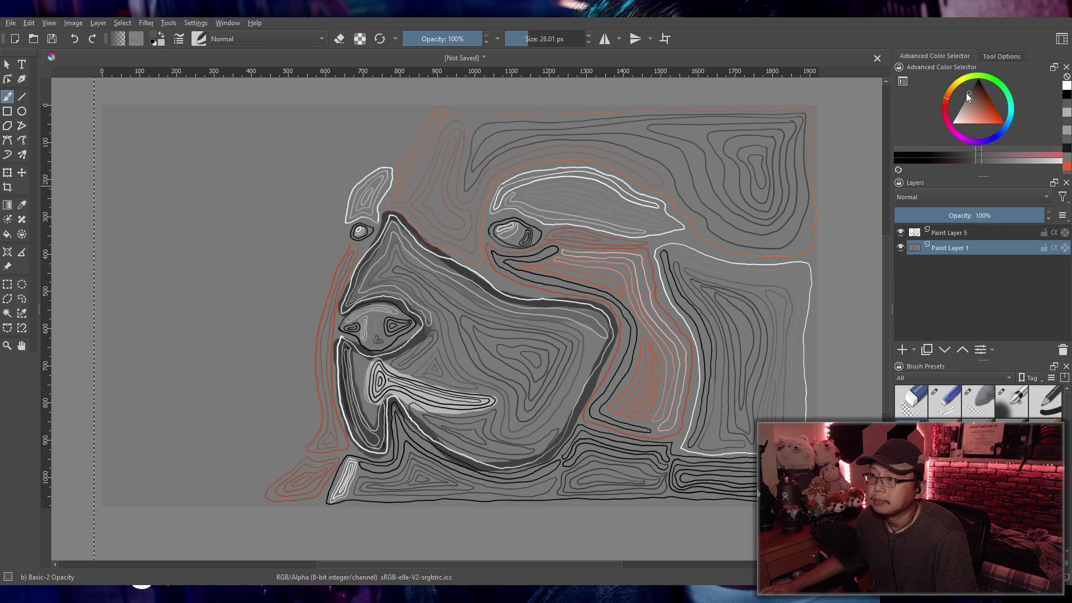
mouse_move(397, 270)
left_mouse_down()
mouse_move(443, 328)
mouse_move(433, 362)
mouse_move(420, 366)
mouse_move(435, 347)
mouse_move(413, 367)
mouse_move(422, 348)
mouse_move(396, 362)
mouse_move(418, 375)
left_mouse_up()
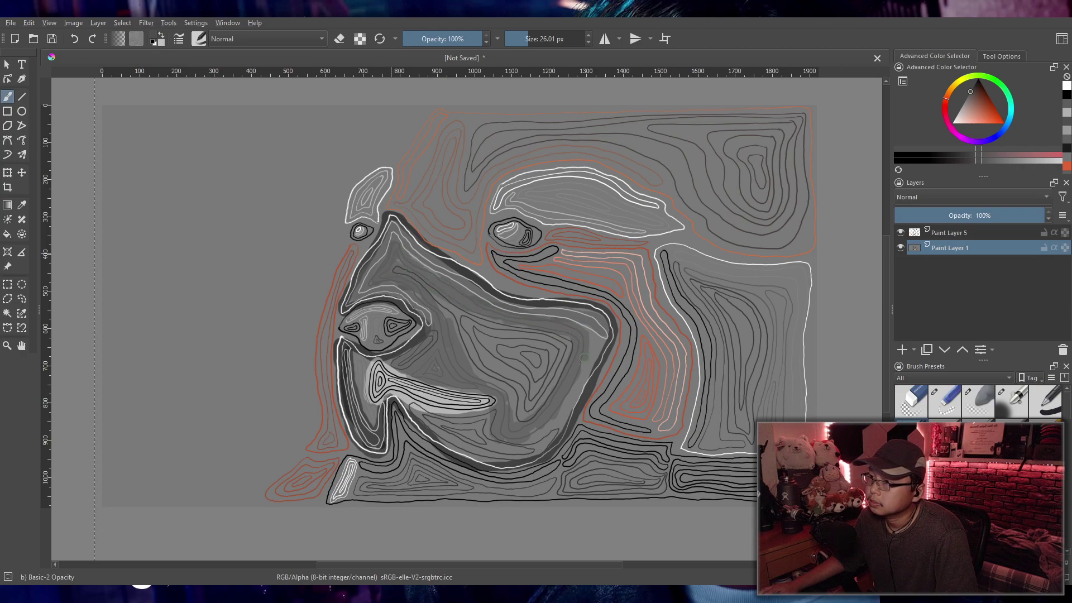
left_click_drag(499, 417, 499, 429)
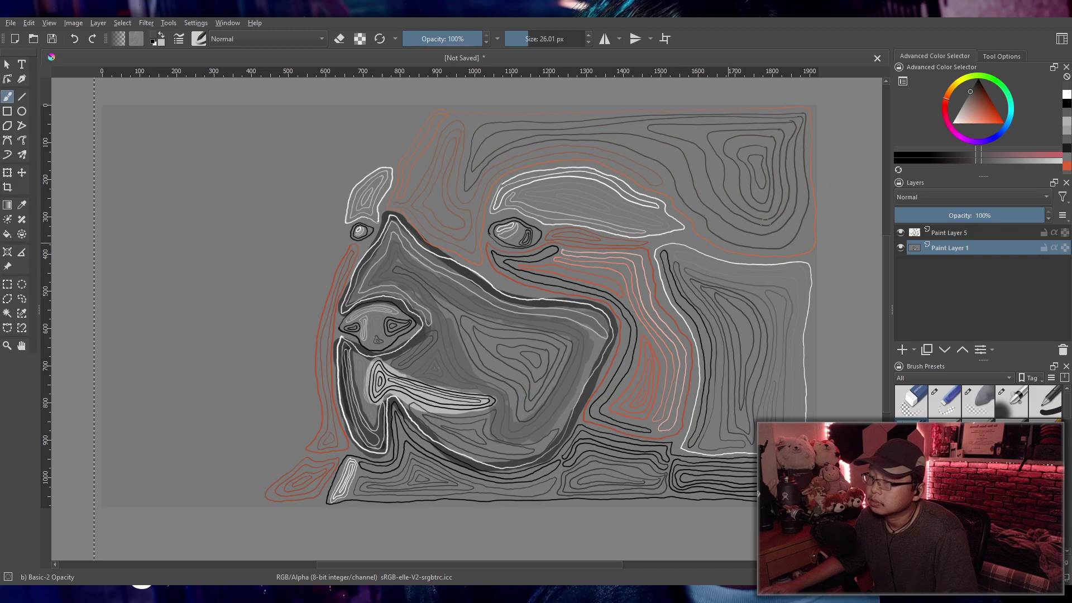
Step: Try painting white over the chin contours beneath the mouth
left_click(952, 123)
left_click_drag(413, 406, 425, 419)
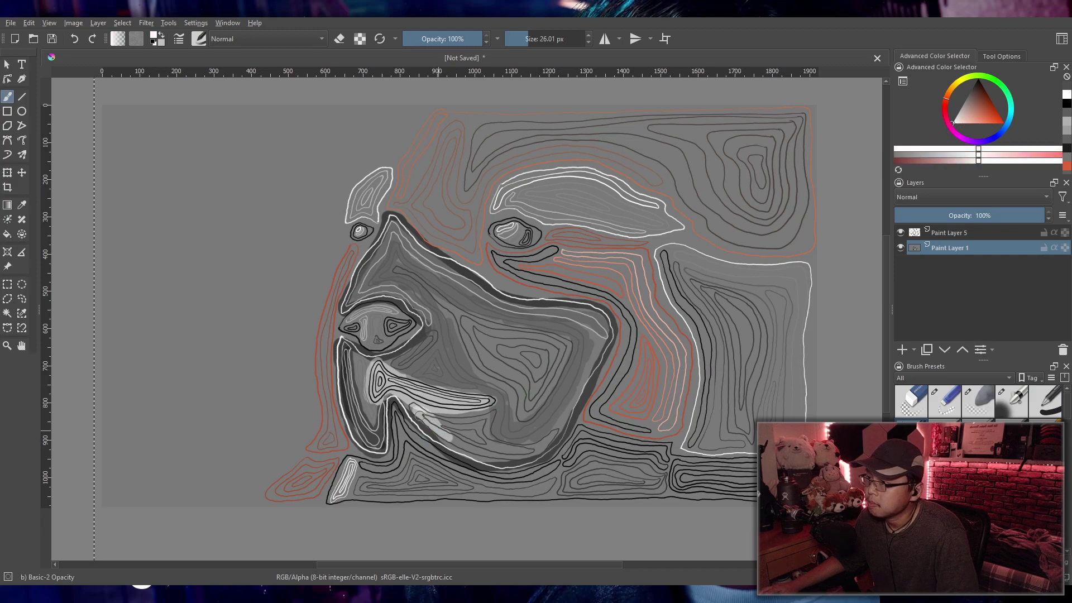
mouse_move(470, 447)
left_mouse_down()
mouse_move(533, 445)
mouse_move(494, 449)
mouse_move(458, 430)
mouse_move(485, 412)
left_mouse_up()
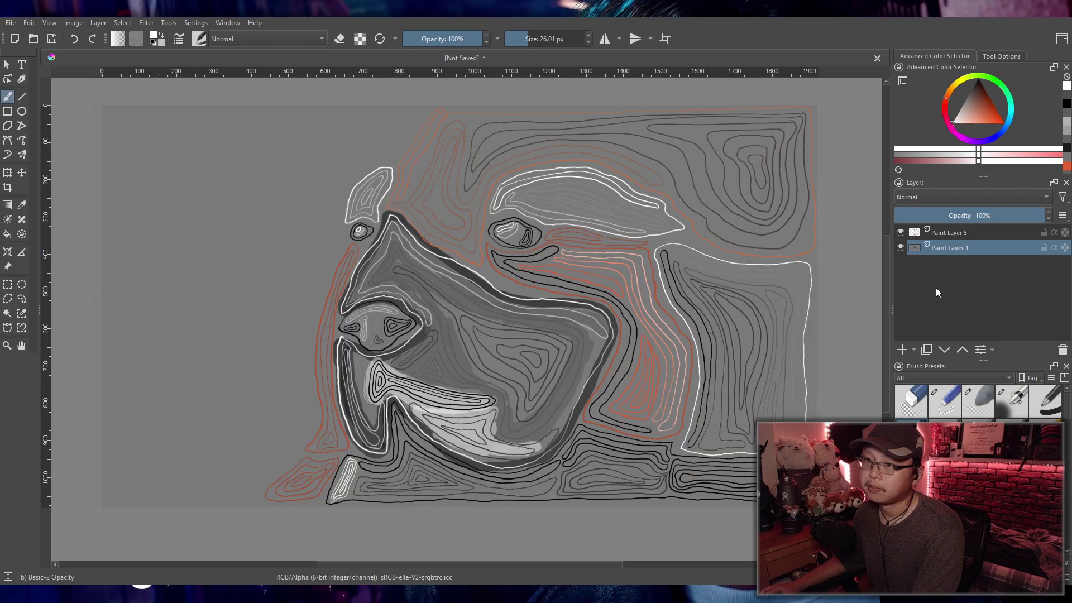
Step: Delete Paint Layer 1 and add a new paint layer beneath Paint Layer 5
key("shift+Delete")
left_click(903, 349)
left_click_drag(936, 233, 932, 268)
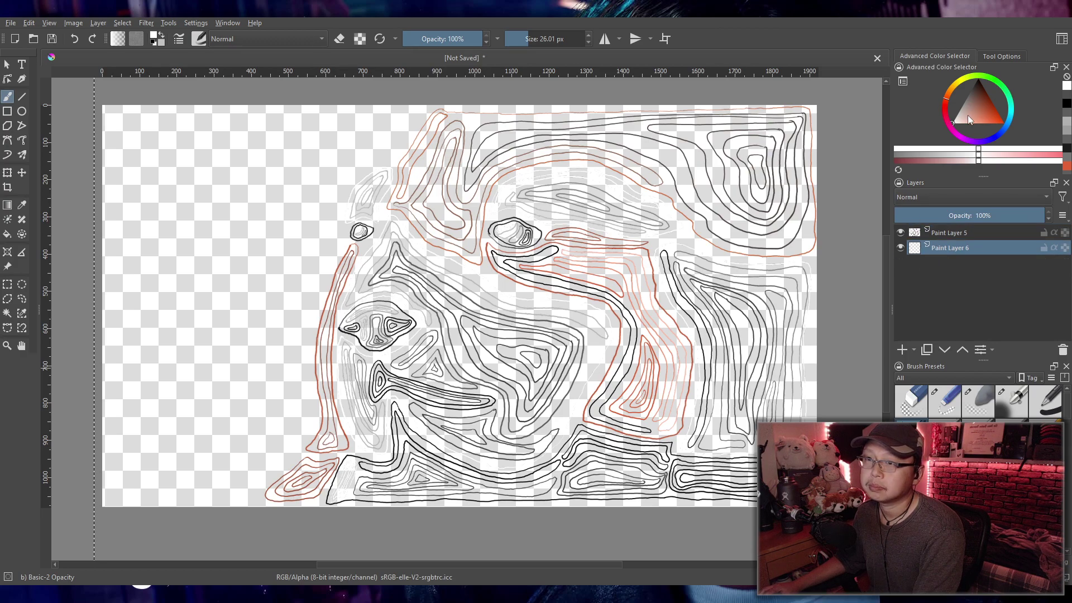
Step: Choose the Marker Dry brush preset and set the brush colour to black
left_click_drag(970, 103, 949, 126)
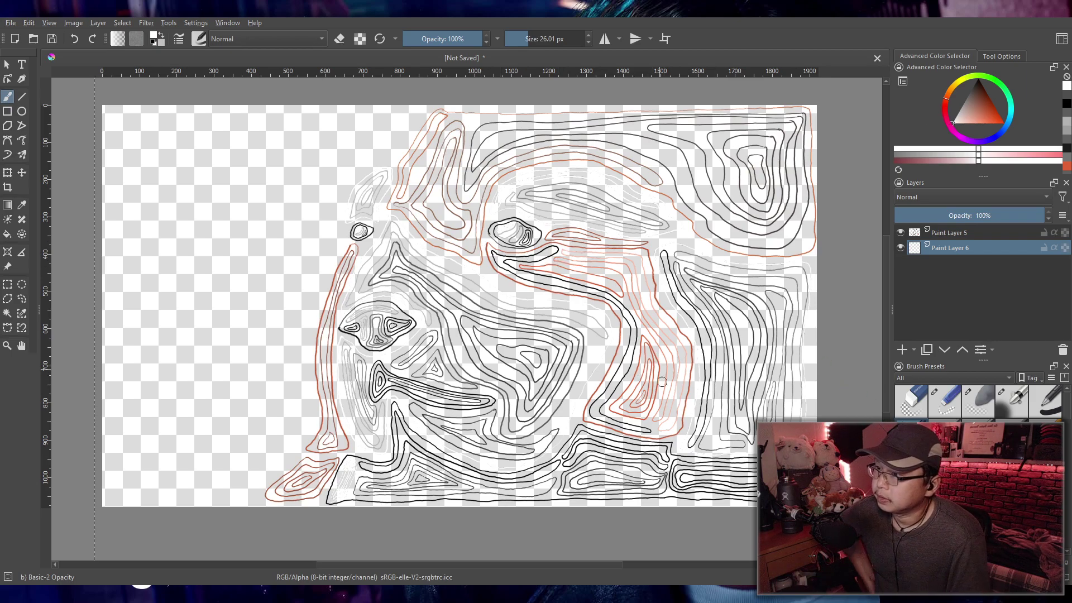
scroll(977, 402, "down", 5)
scroll(977, 402, "down", 4)
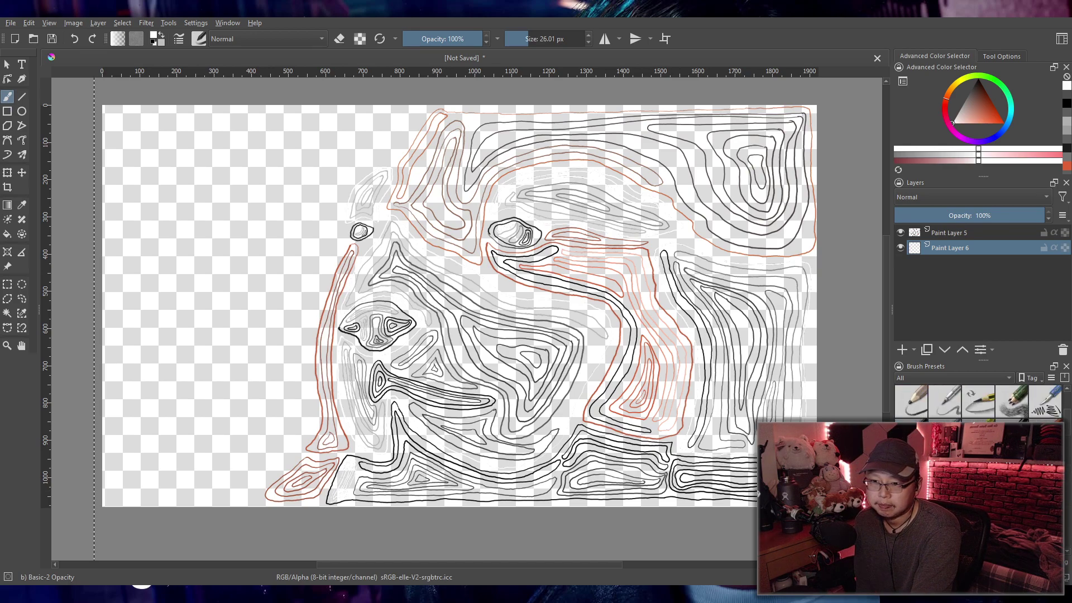
left_click(949, 469)
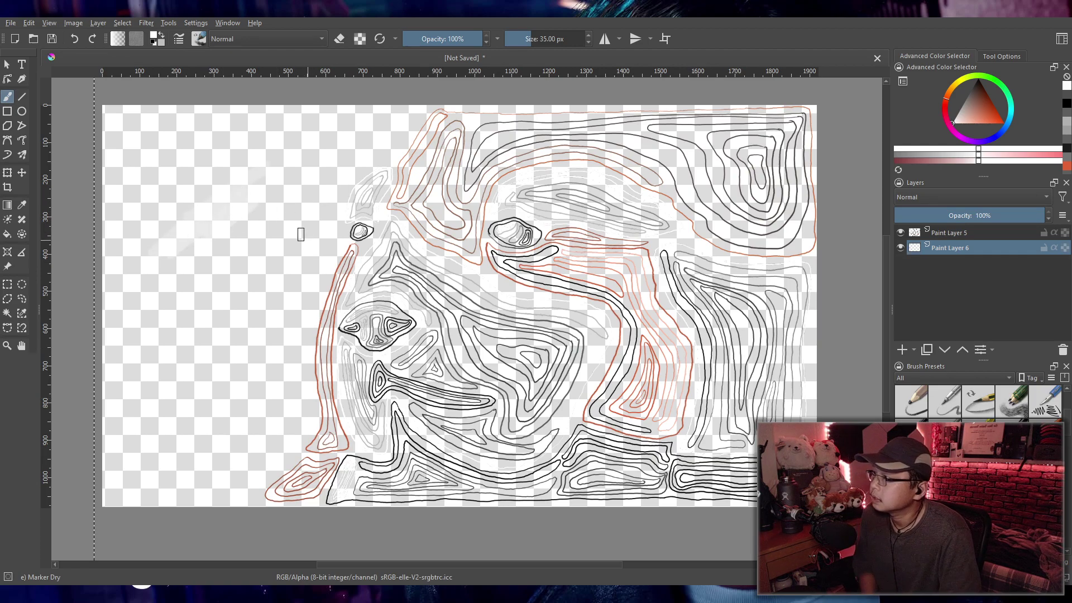
left_click_drag(974, 102, 977, 77)
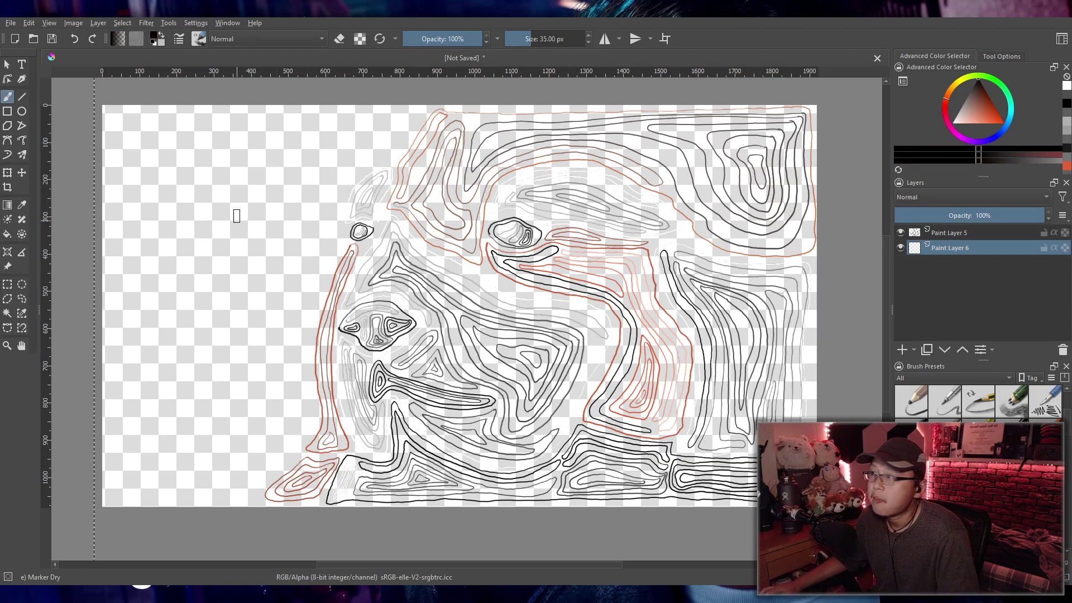
Step: Try black Marker Dry test strokes on the empty canvas in front of the face
mouse_move(186, 209)
left_mouse_down()
mouse_move(151, 251)
mouse_move(163, 255)
mouse_move(161, 276)
mouse_move(202, 265)
mouse_move(240, 278)
left_mouse_up()
mouse_move(228, 326)
left_mouse_down()
mouse_move(215, 330)
mouse_move(230, 308)
left_mouse_up()
key("ctrl+z")
key("ctrl+z")
key("ctrl+z")
key("ctrl+z")
key("ctrl+z")
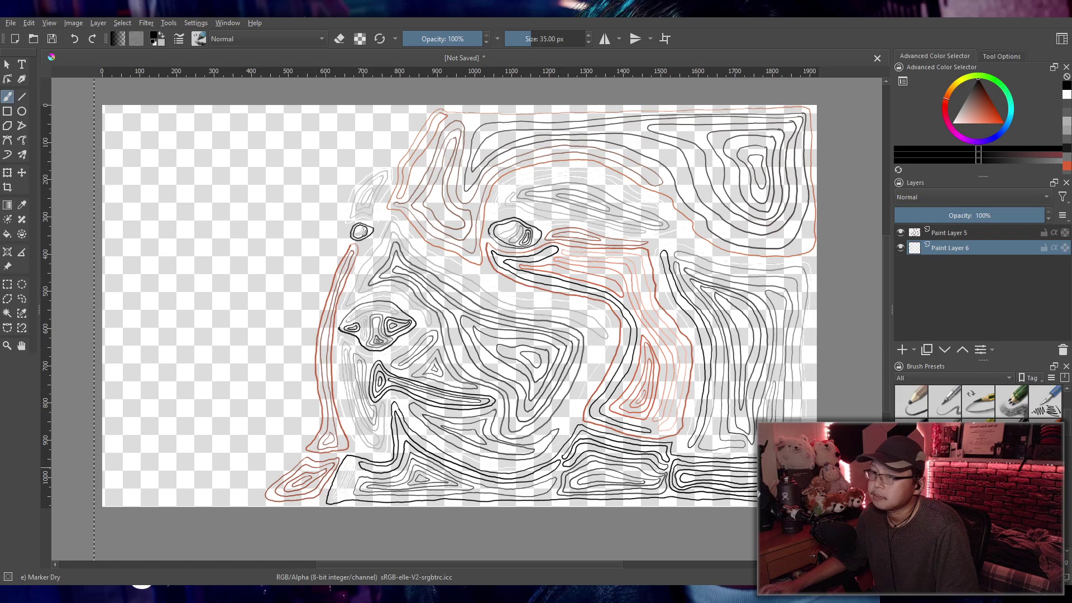
mouse_move(241, 235)
left_mouse_down()
mouse_move(190, 280)
mouse_move(216, 244)
mouse_move(250, 235)
mouse_move(199, 288)
left_mouse_up()
key("ctrl+z")
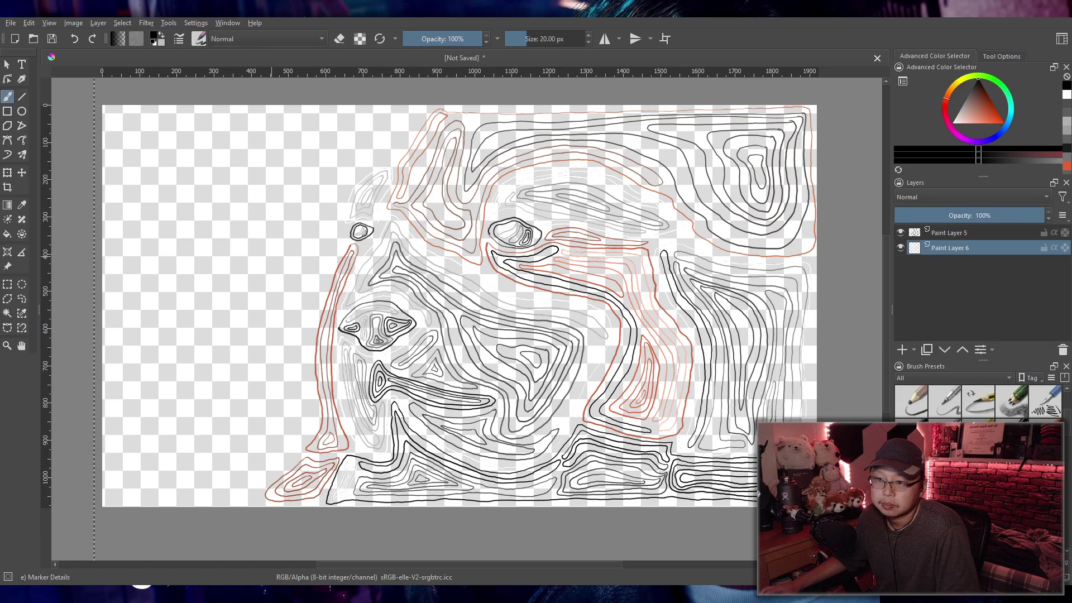
Step: Try overlapping black test strokes with the Marker Details preset on the empty canvas and clear them, comparing with Marker Dry
left_click_drag(234, 195, 148, 263)
mouse_move(232, 210)
left_mouse_down()
mouse_move(167, 259)
mouse_move(159, 282)
left_mouse_up()
left_click_drag(208, 251, 165, 279)
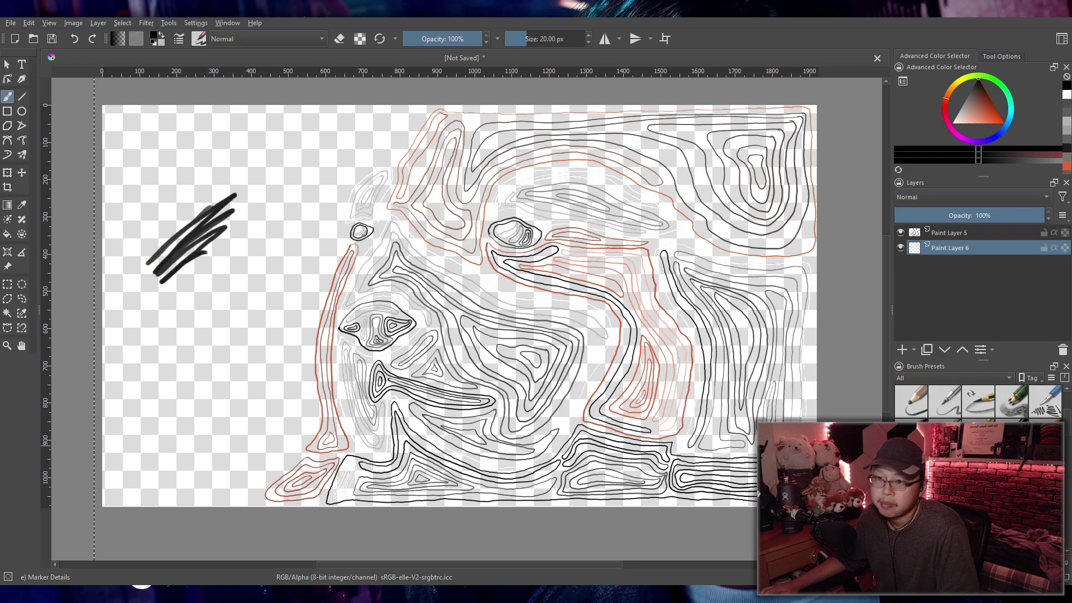
key("Delete")
mouse_move(203, 228)
left_mouse_down()
mouse_move(176, 255)
mouse_move(202, 254)
mouse_move(153, 293)
left_mouse_up()
left_click_drag(223, 248, 162, 313)
key("Delete")
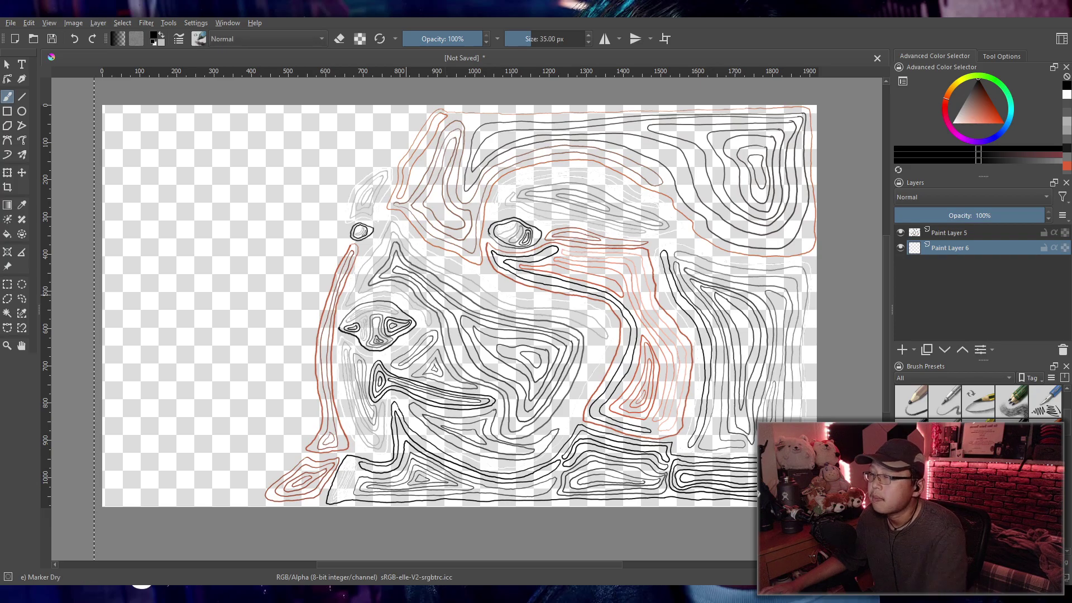
Step: Try a black Marker Dry stroke on the far eyebrow, undo it, and set the brush size to 25 px
scroll(406, 271, "up", 1)
left_click_drag(432, 249, 310, 379)
scroll(250, 319, "up", 1)
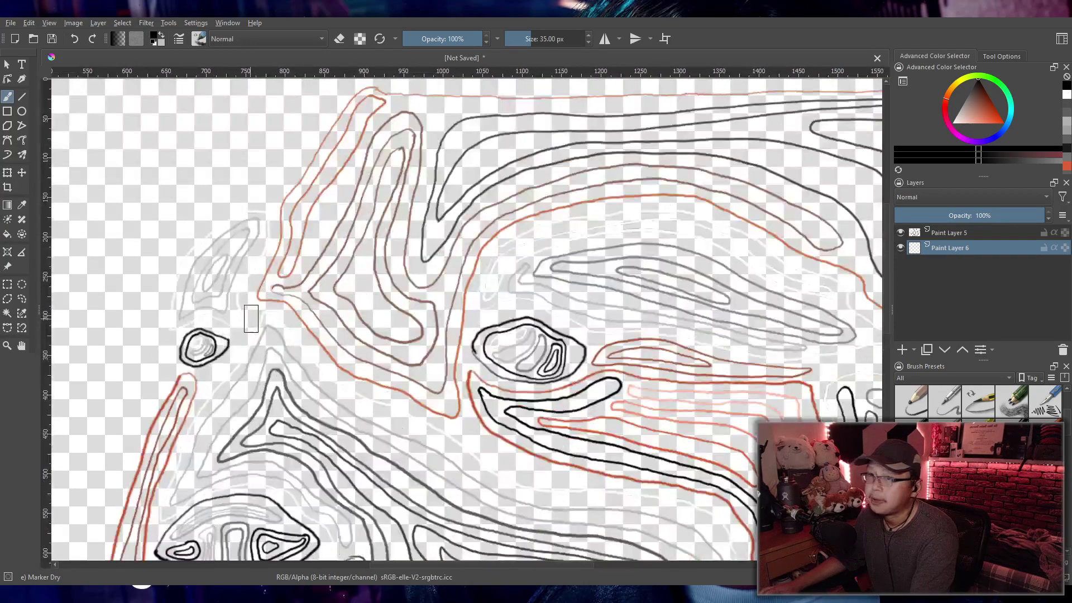
left_click_drag(250, 318, 385, 332)
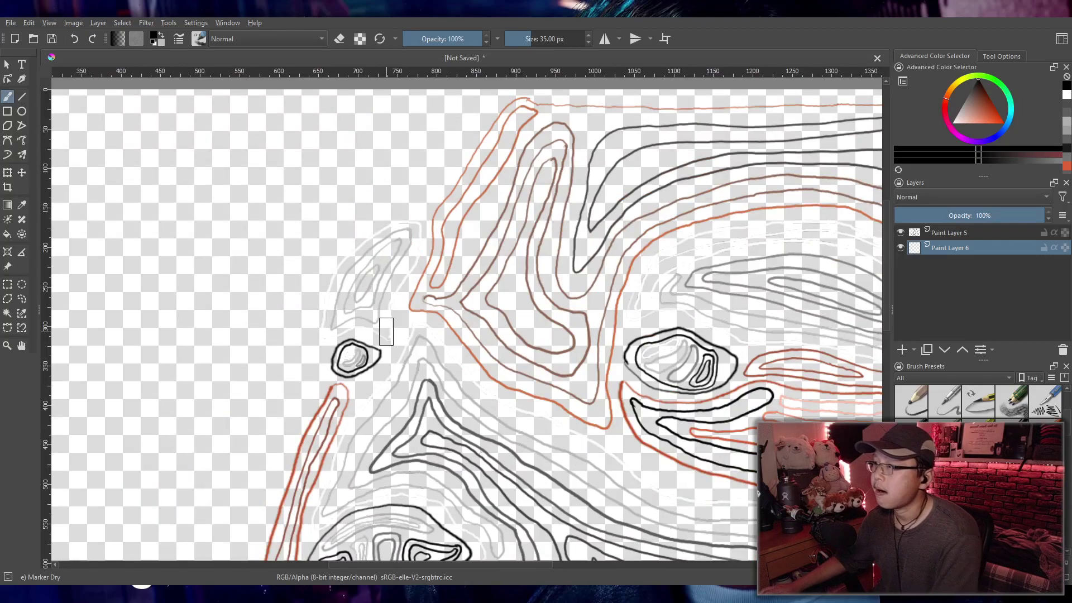
left_click_drag(389, 235, 344, 280)
key("ctrl+z")
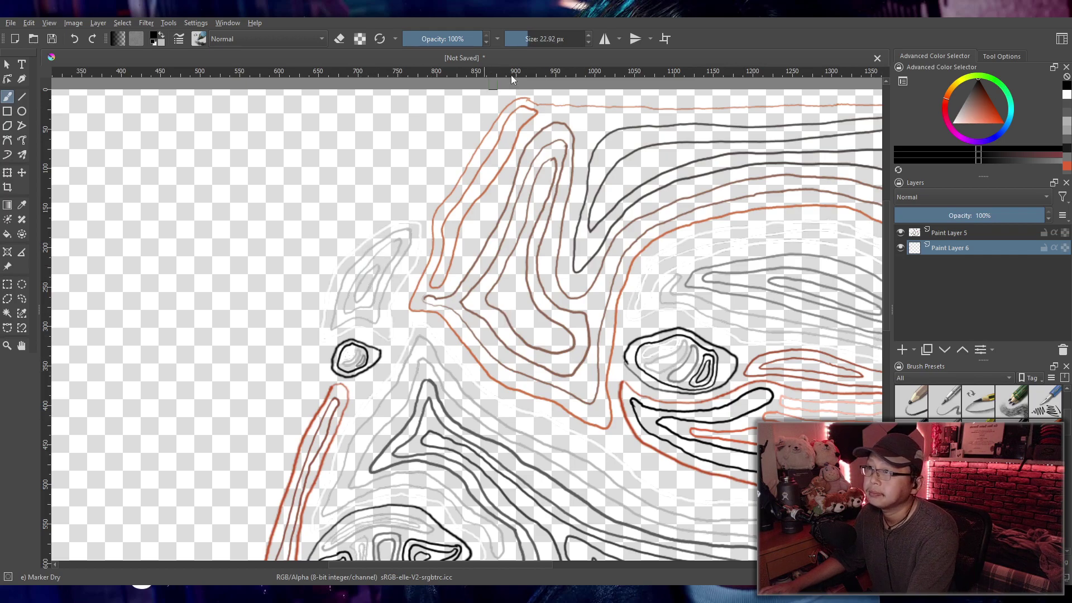
double_click(550, 43)
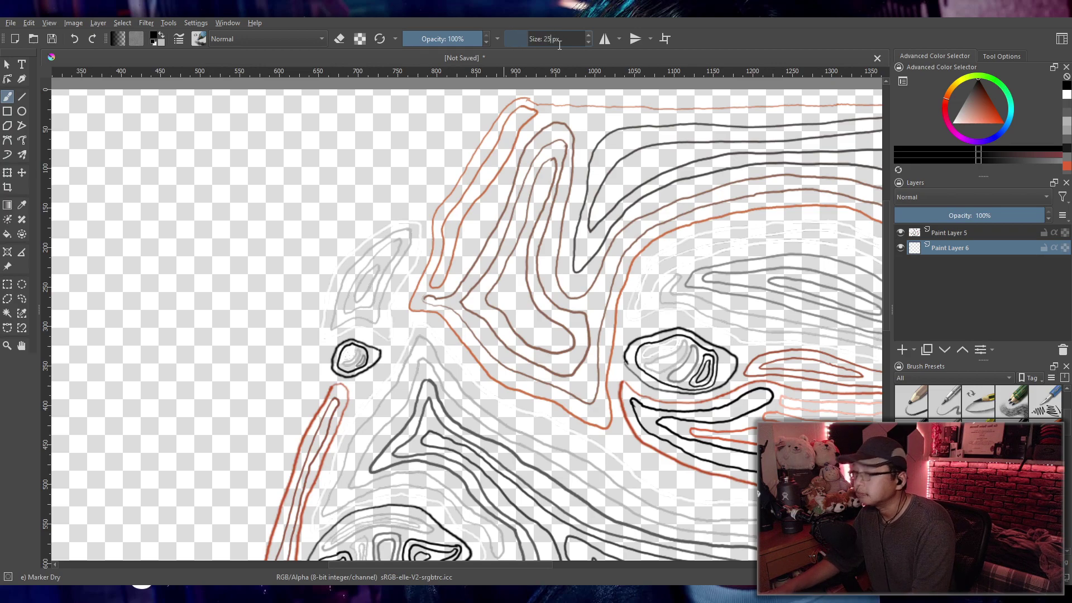
key("Return")
Step: Try shading the far eyebrow's outer contour bands with layered black marker strokes
mouse_move(388, 235)
left_mouse_down()
mouse_move(331, 297)
mouse_move(328, 317)
mouse_move(355, 334)
mouse_move(385, 333)
mouse_move(416, 229)
mouse_move(393, 220)
mouse_move(367, 249)
left_mouse_up()
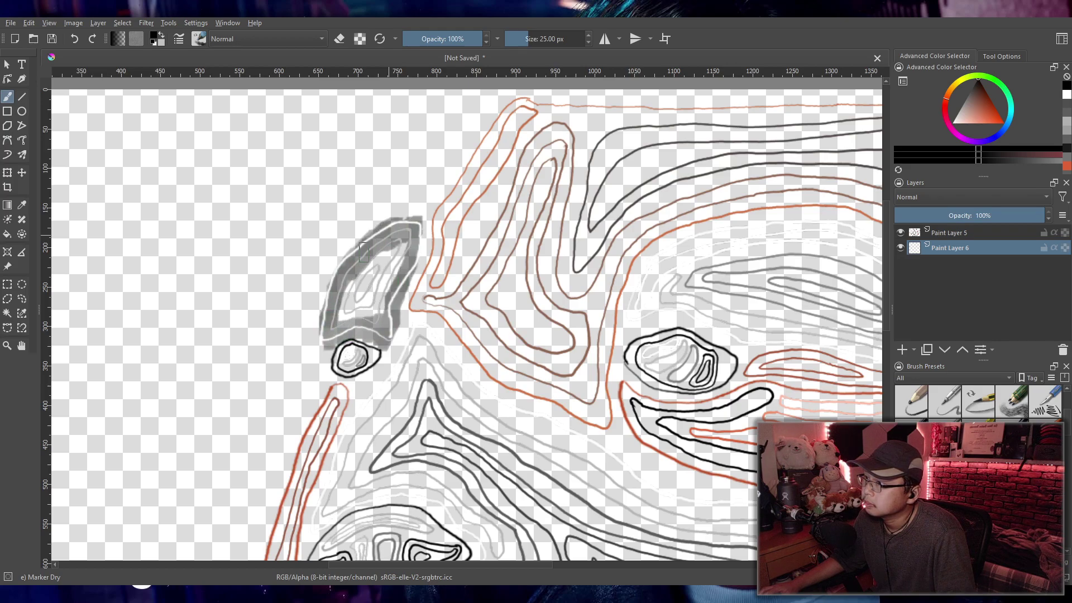
mouse_move(321, 330)
left_mouse_down()
mouse_move(360, 250)
mouse_move(324, 333)
left_mouse_up()
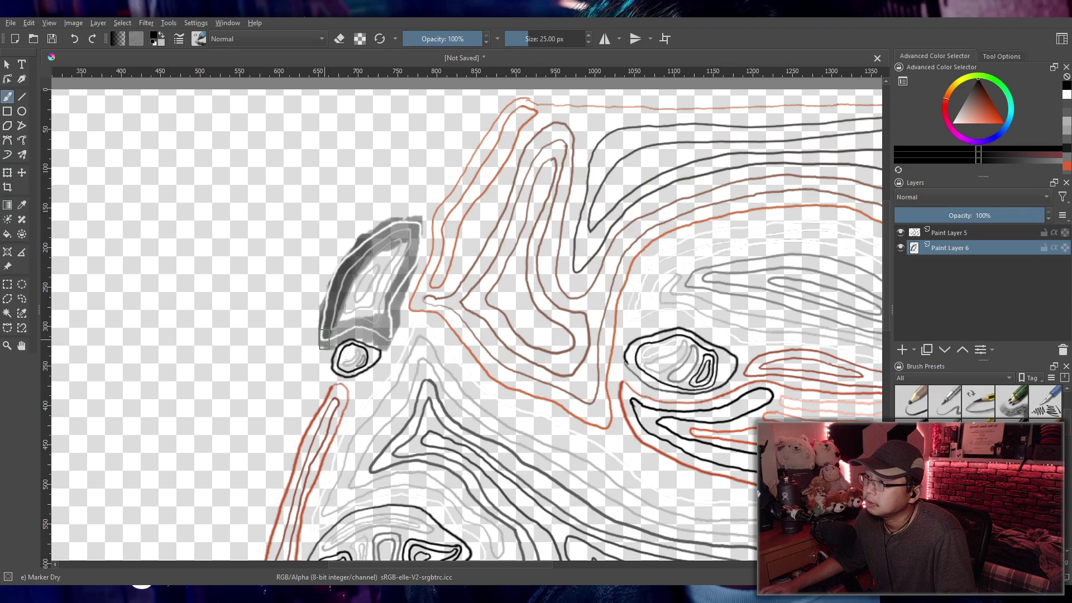
key("ctrl+z")
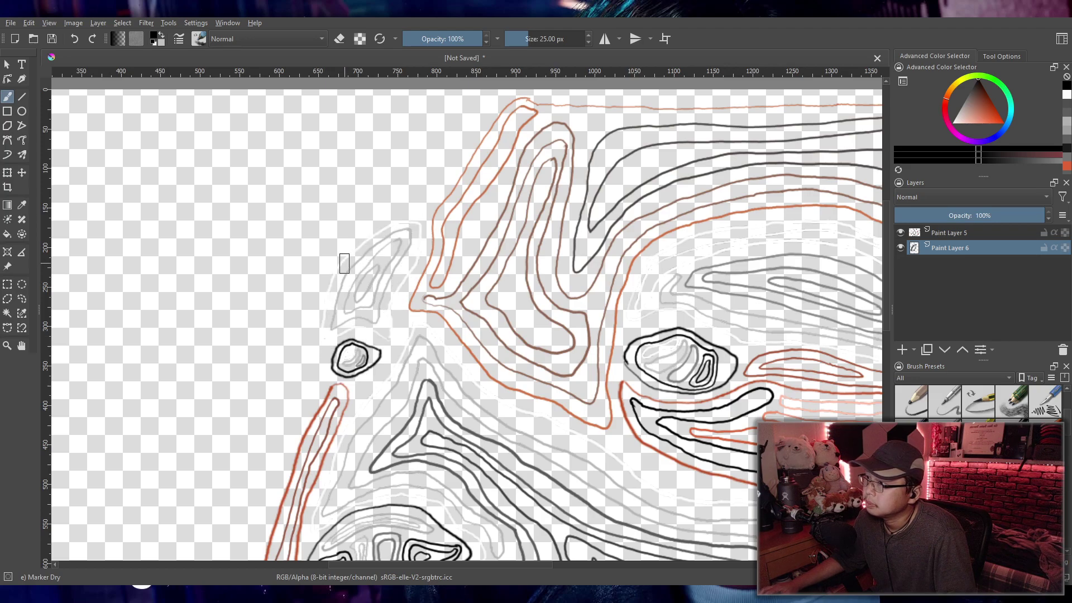
left_click_drag(351, 255, 357, 256)
key("ctrl+z")
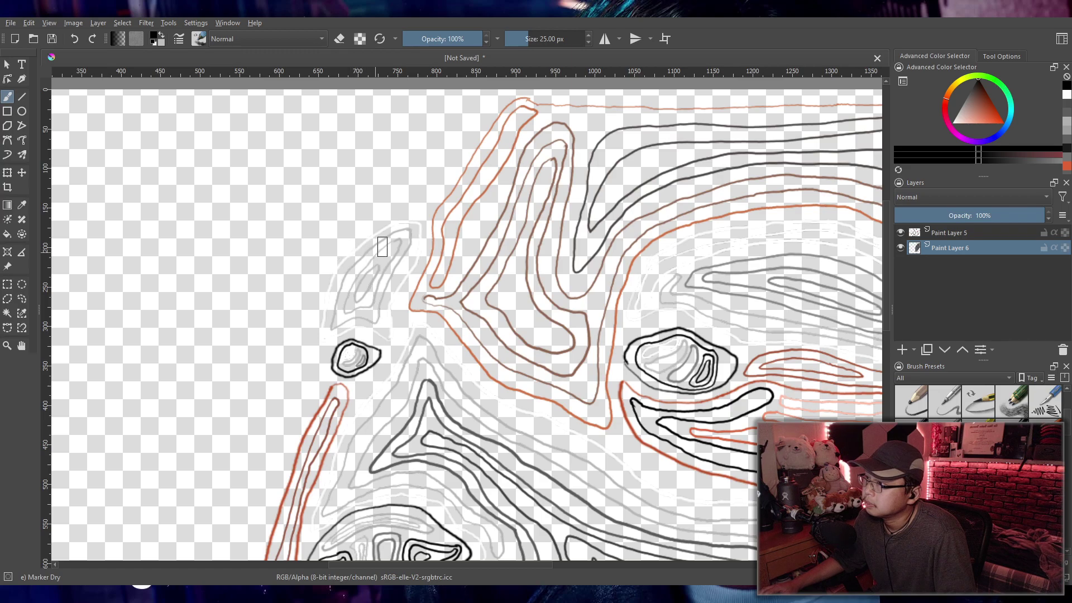
Step: Fill the far eyebrow with layered black marker strokes, darkening the outer bands and edges around its contours
mouse_move(410, 229)
left_mouse_down()
mouse_move(340, 290)
mouse_move(347, 267)
mouse_move(349, 283)
mouse_move(366, 285)
mouse_move(369, 319)
mouse_move(385, 327)
mouse_move(412, 255)
mouse_move(406, 233)
mouse_move(372, 265)
left_mouse_up()
mouse_move(403, 224)
left_mouse_down()
mouse_move(336, 281)
mouse_move(342, 268)
mouse_move(327, 328)
mouse_move(384, 330)
mouse_move(418, 227)
mouse_move(385, 234)
mouse_move(360, 274)
mouse_move(404, 242)
mouse_move(373, 268)
mouse_move(386, 281)
mouse_move(378, 310)
left_mouse_up()
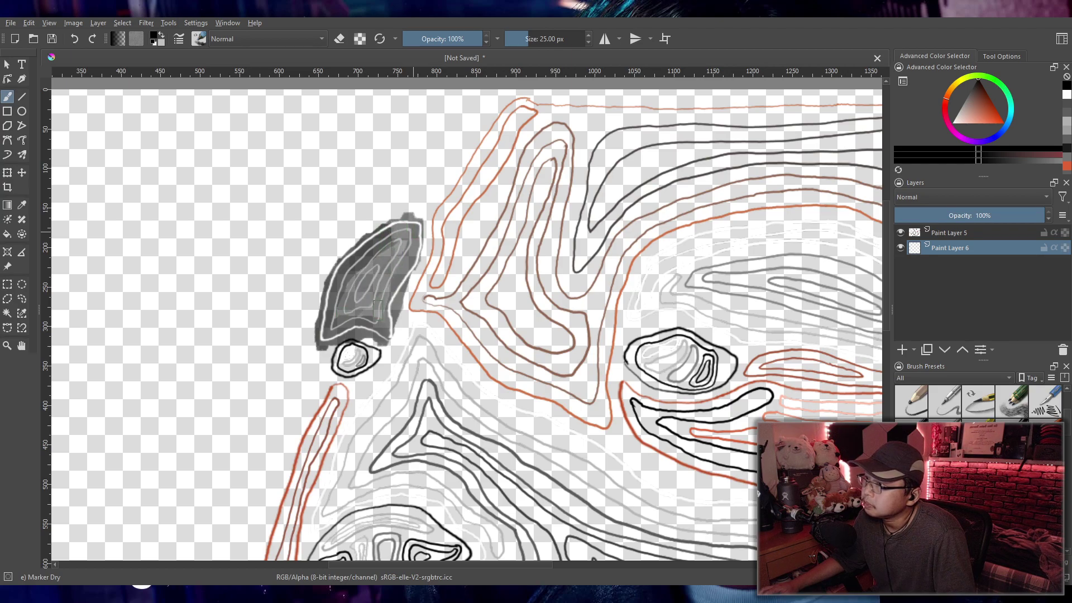
mouse_move(392, 230)
left_mouse_down()
mouse_move(331, 287)
mouse_move(334, 335)
mouse_move(385, 324)
mouse_move(382, 339)
mouse_move(404, 224)
left_mouse_up()
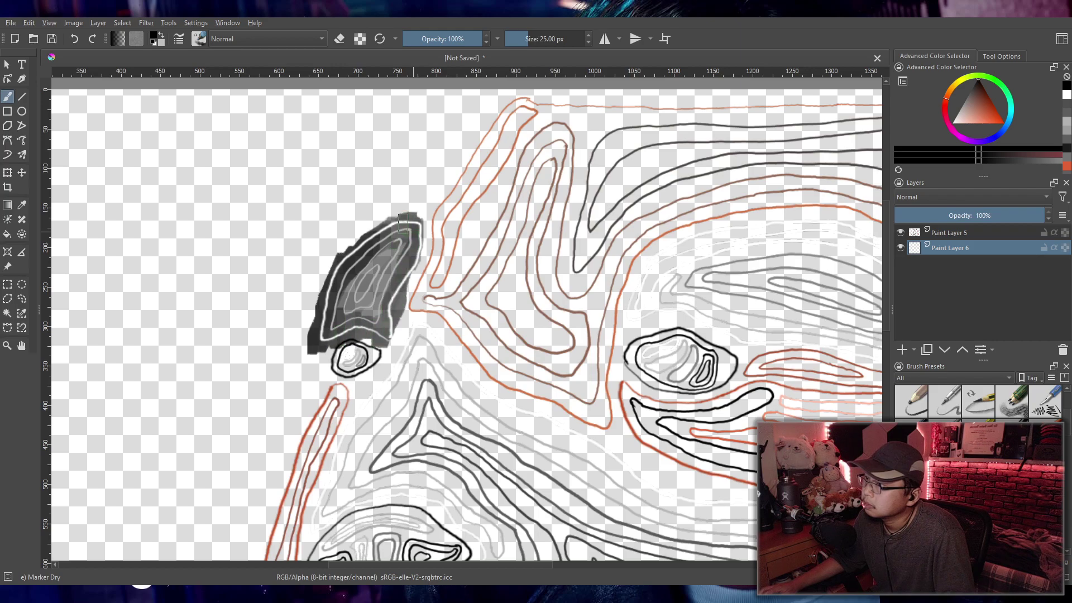
mouse_move(390, 264)
left_mouse_down()
mouse_move(357, 313)
mouse_move(393, 264)
left_mouse_up()
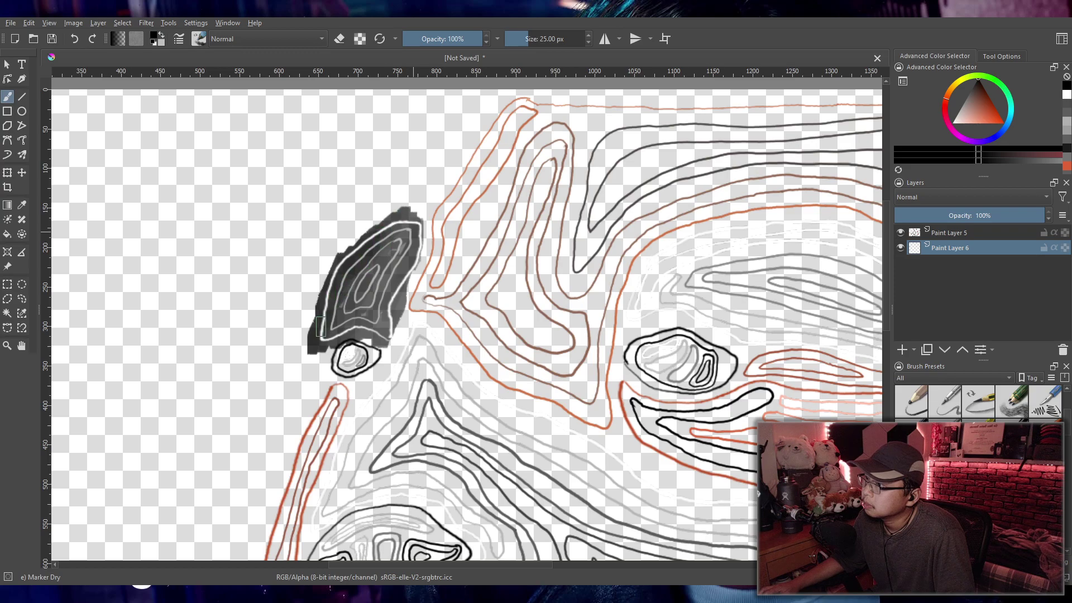
mouse_move(413, 239)
left_mouse_down()
mouse_move(425, 220)
mouse_move(417, 264)
left_mouse_up()
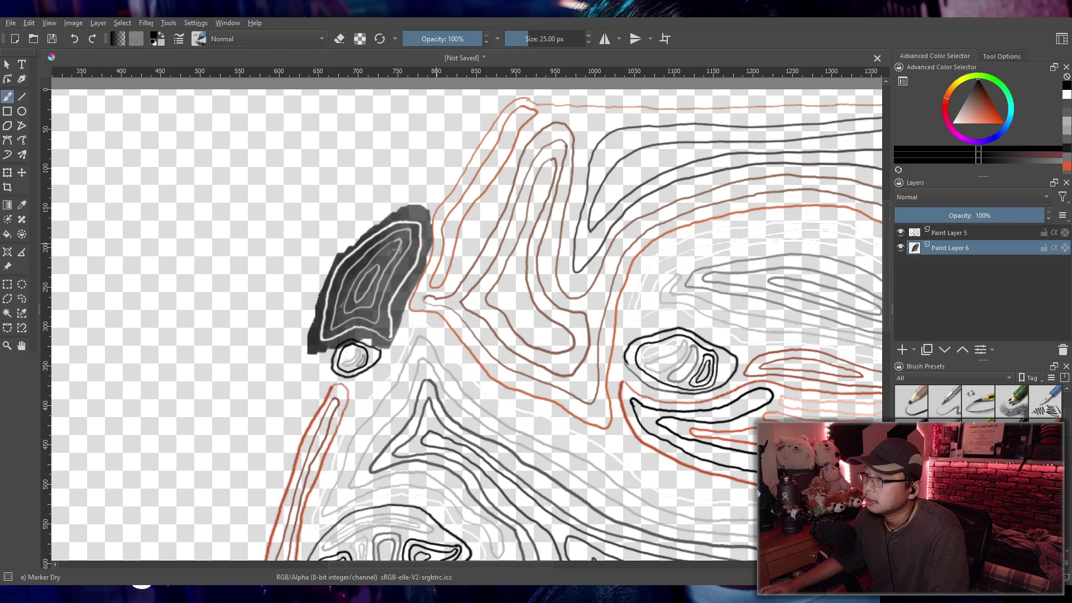
Step: Shade the far eye's iris grey with light black marker strokes
scroll(513, 325, "down", 2)
left_click_drag(607, 347, 673, 337)
scroll(422, 327, "up", 3)
left_click_drag(333, 335, 444, 327)
scroll(356, 332, "up", 3)
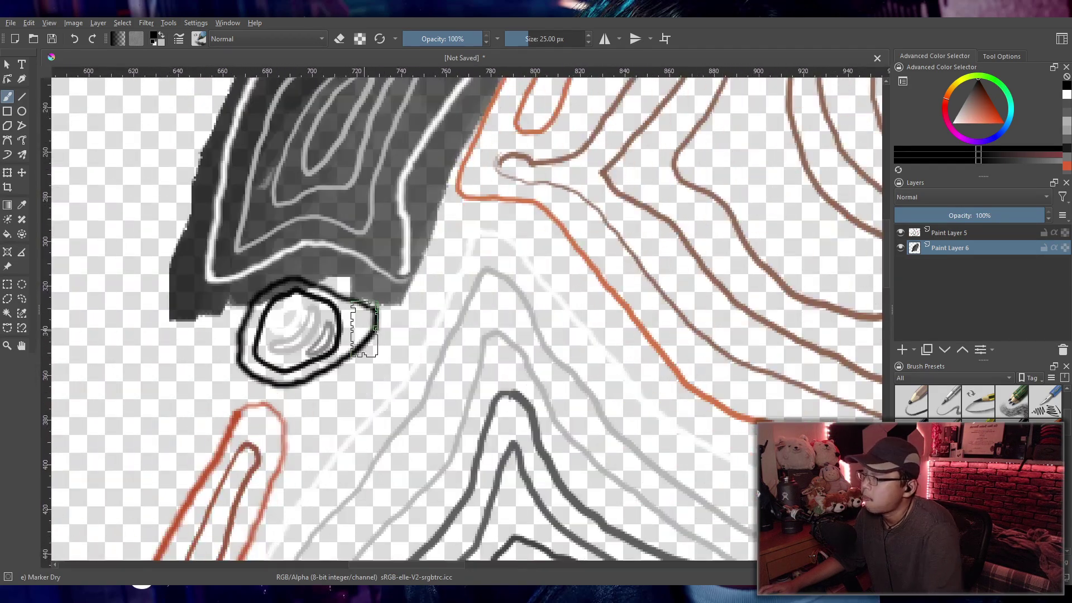
mouse_move(333, 331)
left_mouse_down()
mouse_move(312, 341)
mouse_move(294, 330)
mouse_move(277, 337)
mouse_move(327, 328)
mouse_move(319, 340)
mouse_move(295, 324)
mouse_move(275, 331)
mouse_move(304, 317)
mouse_move(298, 339)
mouse_move(316, 337)
mouse_move(299, 342)
mouse_move(308, 316)
mouse_move(288, 332)
left_mouse_up()
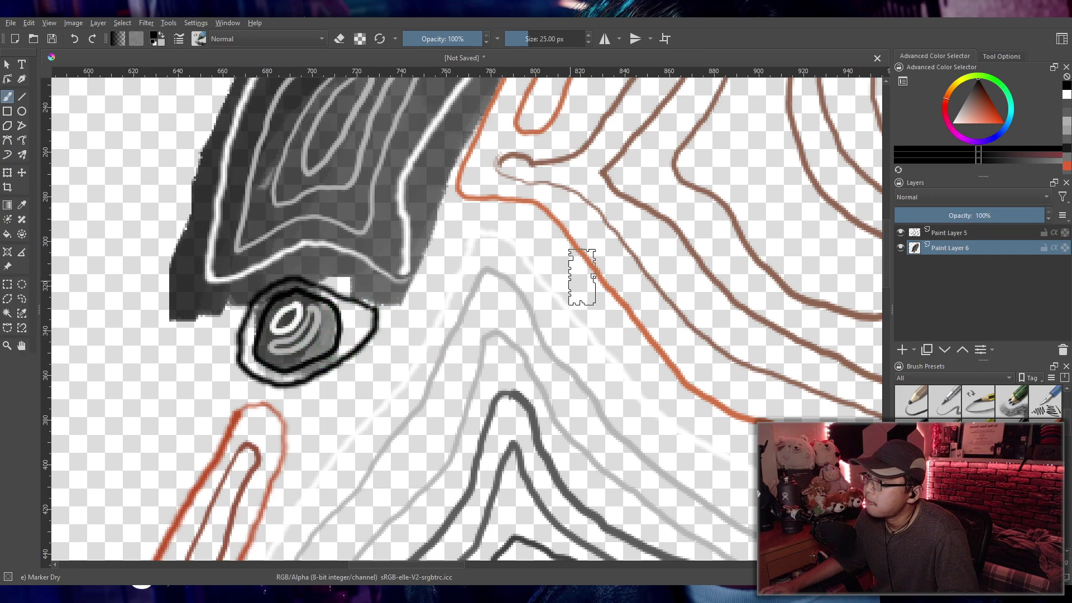
Step: Paint white around the far eye's iris and outline, and darken the iris with black
key("x")
mouse_move(262, 325)
left_mouse_down()
mouse_move(238, 354)
mouse_move(296, 383)
mouse_move(373, 328)
mouse_move(338, 313)
mouse_move(329, 293)
mouse_move(295, 283)
mouse_move(249, 293)
mouse_move(241, 313)
mouse_move(254, 305)
mouse_move(247, 322)
mouse_move(258, 317)
mouse_move(251, 356)
mouse_move(280, 373)
mouse_move(322, 367)
mouse_move(360, 342)
mouse_move(367, 320)
mouse_move(342, 285)
mouse_move(257, 296)
mouse_move(226, 343)
left_mouse_up()
left_click(978, 81)
mouse_move(296, 279)
left_mouse_down()
mouse_move(282, 348)
mouse_move(262, 363)
mouse_move(288, 313)
mouse_move(313, 324)
mouse_move(282, 313)
mouse_move(263, 347)
mouse_move(315, 285)
left_mouse_up()
Step: Shade the near eye's iris with layered black strokes, making its upper contour bands darkest
scroll(428, 276, "down", 3)
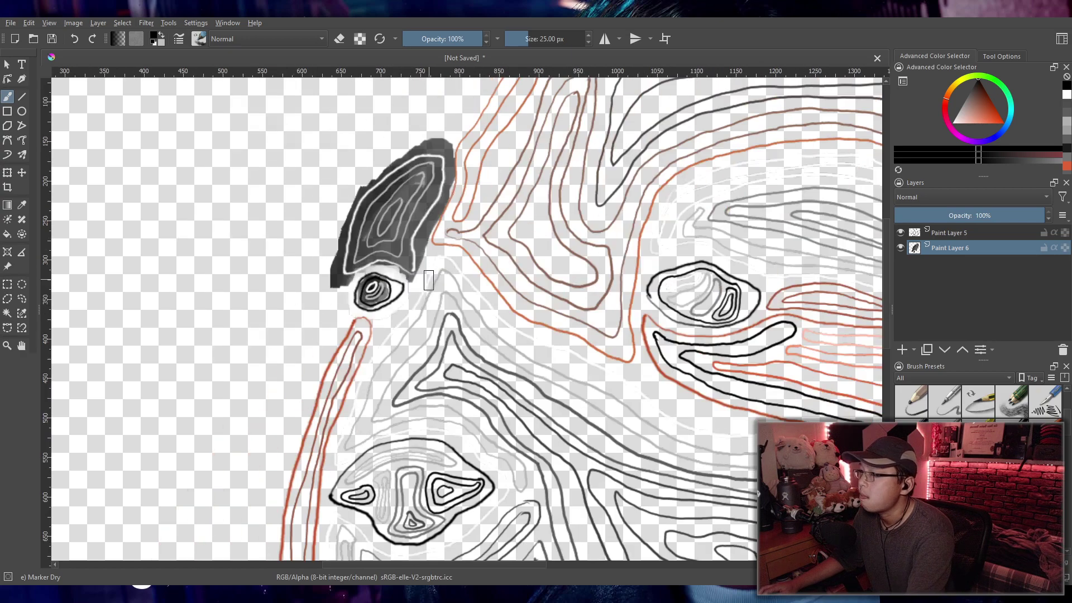
scroll(480, 387, "down", 1)
scroll(435, 374, "up", 5)
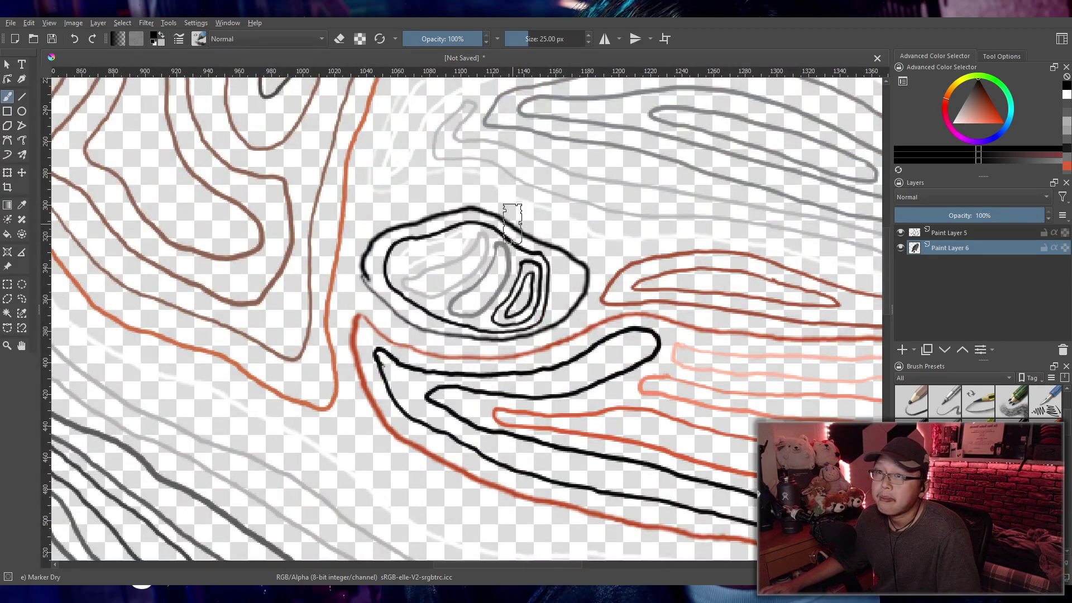
mouse_move(454, 251)
left_mouse_down()
mouse_move(395, 270)
mouse_move(461, 264)
mouse_move(487, 246)
mouse_move(435, 284)
mouse_move(487, 267)
mouse_move(482, 292)
mouse_move(507, 291)
mouse_move(486, 303)
mouse_move(458, 298)
mouse_move(469, 262)
mouse_move(458, 252)
mouse_move(408, 267)
mouse_move(478, 239)
mouse_move(463, 265)
mouse_move(473, 263)
mouse_move(438, 292)
mouse_move(426, 286)
mouse_move(437, 280)
mouse_move(411, 255)
mouse_move(409, 265)
mouse_move(476, 236)
mouse_move(452, 262)
left_mouse_up()
Step: Paint white around the near eye's iris and deepen the iris shading with black
left_click_drag(982, 107, 952, 123)
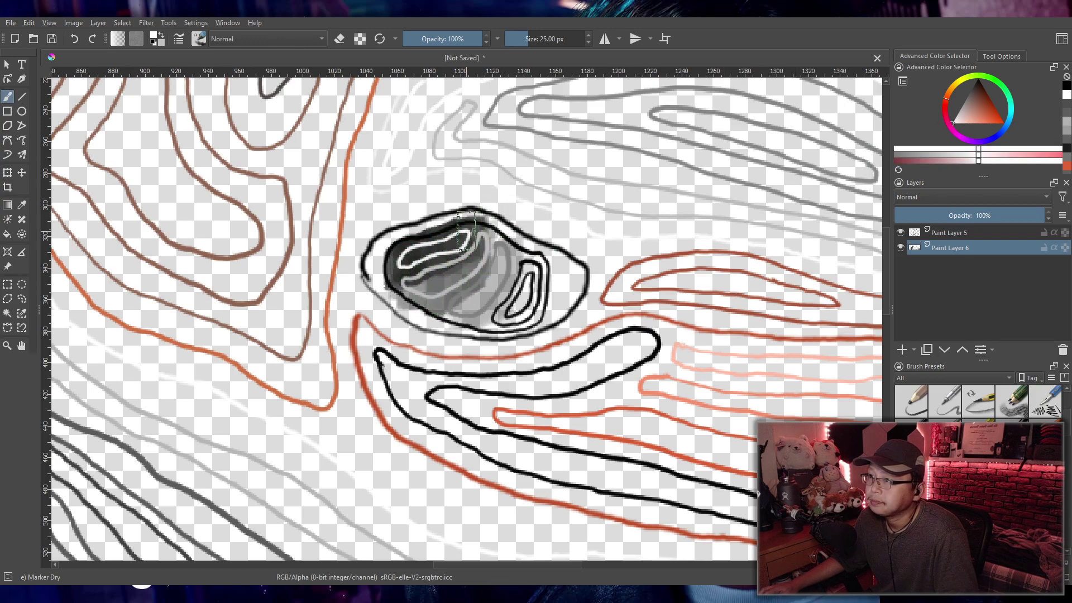
mouse_move(389, 235)
left_mouse_down()
mouse_move(372, 300)
mouse_move(457, 335)
mouse_move(563, 301)
mouse_move(543, 263)
mouse_move(484, 221)
mouse_move(519, 236)
mouse_move(541, 281)
mouse_move(516, 306)
mouse_move(538, 275)
mouse_move(554, 283)
mouse_move(546, 305)
mouse_move(469, 331)
mouse_move(367, 279)
mouse_move(399, 236)
mouse_move(474, 209)
mouse_move(506, 218)
mouse_move(559, 251)
mouse_move(570, 295)
mouse_move(573, 265)
left_mouse_up()
left_click(977, 80)
mouse_move(407, 255)
left_mouse_down()
mouse_move(442, 246)
mouse_move(402, 264)
mouse_move(447, 249)
mouse_move(434, 265)
mouse_move(393, 270)
mouse_move(465, 249)
left_mouse_up()
Step: Shade the nose tip's inner contours grey and its upper bands darker with black marker strokes
scroll(493, 247, "down", 3)
mouse_move(356, 394)
left_mouse_down()
mouse_move(372, 417)
mouse_move(390, 340)
left_mouse_up()
scroll(389, 340, "up", 3)
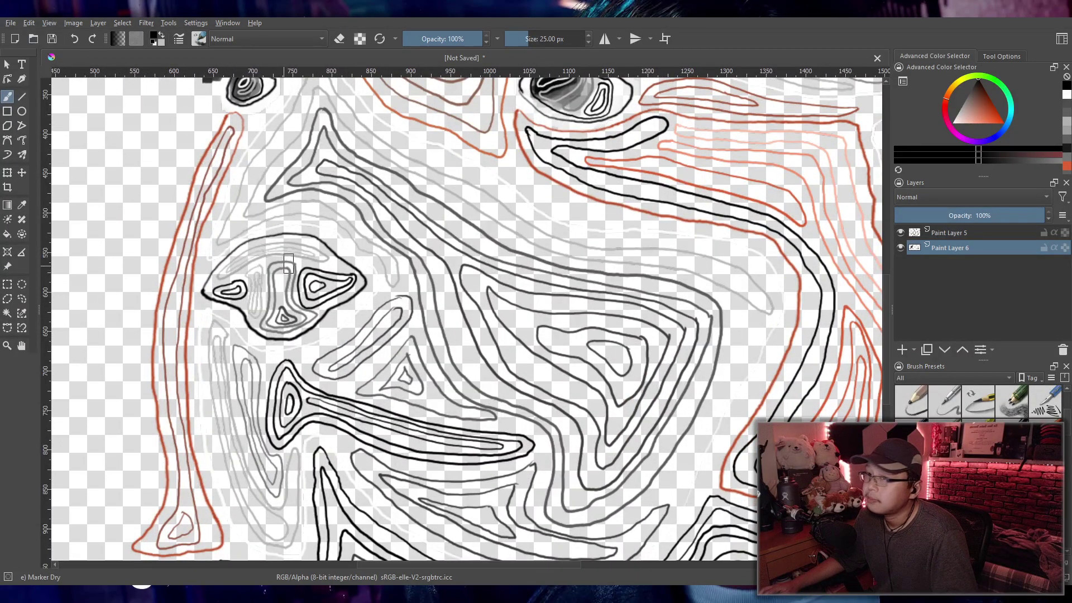
left_click_drag(974, 114, 953, 122)
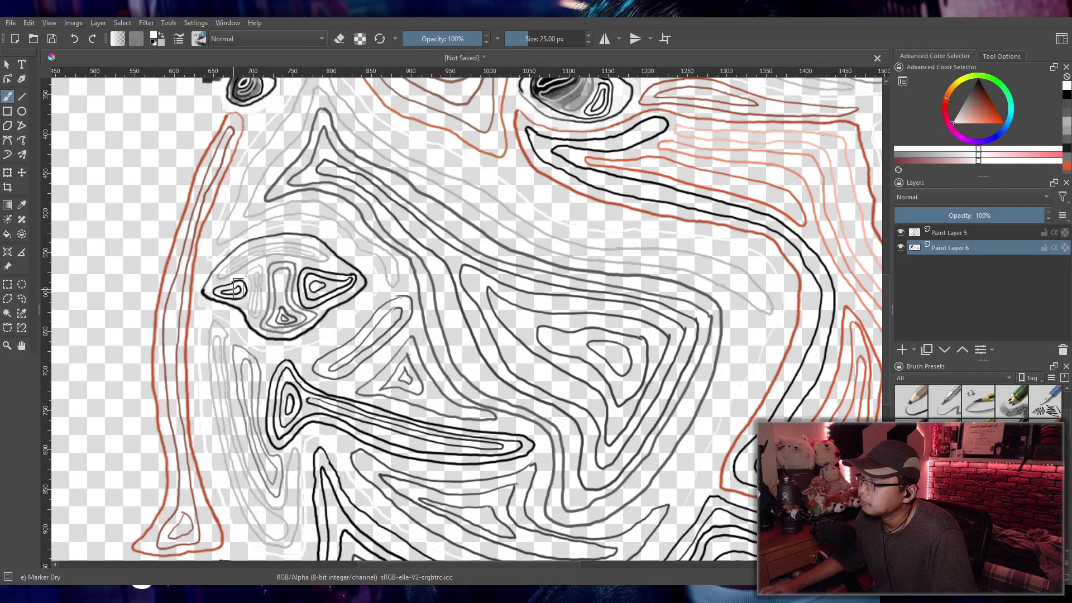
key("d")
mouse_move(259, 263)
left_mouse_down()
mouse_move(226, 282)
mouse_move(290, 251)
mouse_move(259, 310)
mouse_move(285, 327)
mouse_move(274, 320)
left_mouse_up()
mouse_move(223, 276)
left_mouse_down()
mouse_move(269, 245)
mouse_move(326, 257)
mouse_move(260, 249)
mouse_move(223, 274)
mouse_move(229, 256)
mouse_move(208, 265)
mouse_move(296, 219)
mouse_move(360, 263)
mouse_move(282, 219)
mouse_move(227, 255)
left_mouse_up()
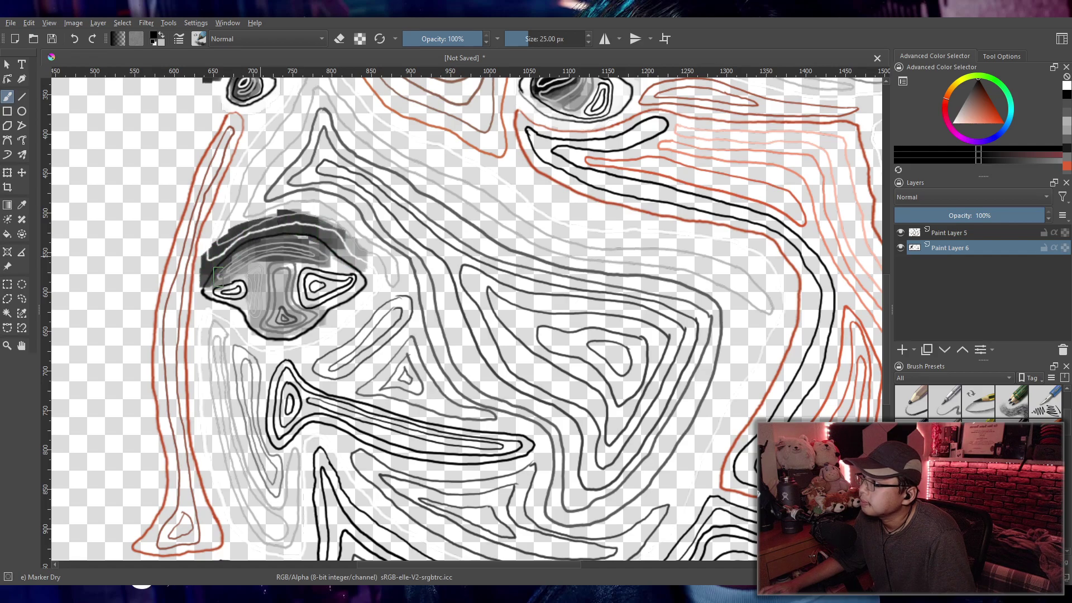
Step: Surround the nose tip with a dark band and deepen the shading between its inner contours
mouse_move(341, 240)
left_mouse_down()
mouse_move(379, 280)
mouse_move(363, 313)
mouse_move(326, 333)
mouse_move(340, 335)
mouse_move(279, 351)
mouse_move(234, 337)
mouse_move(199, 307)
mouse_move(206, 273)
left_mouse_up()
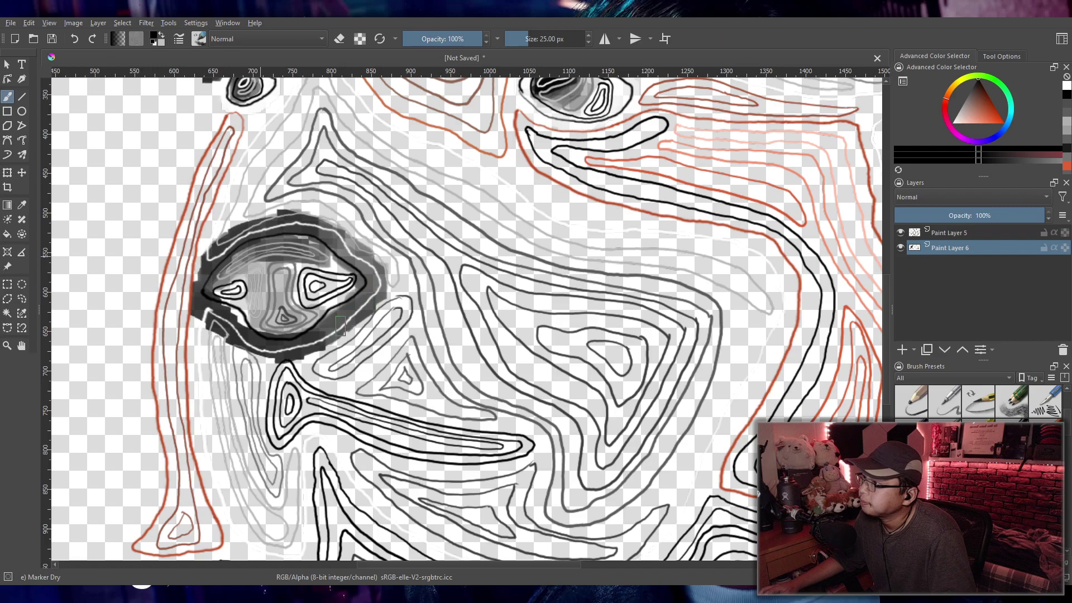
mouse_move(283, 251)
left_mouse_down()
mouse_move(251, 296)
mouse_move(249, 283)
mouse_move(260, 284)
mouse_move(244, 315)
left_mouse_up()
mouse_move(261, 265)
left_mouse_down()
mouse_move(236, 263)
mouse_move(258, 308)
mouse_move(288, 261)
mouse_move(281, 278)
mouse_move(321, 250)
mouse_move(291, 298)
left_mouse_up()
Step: Blend white highlights over the nose tip's shading, across its upper bands and around the nostrils
left_click(951, 124)
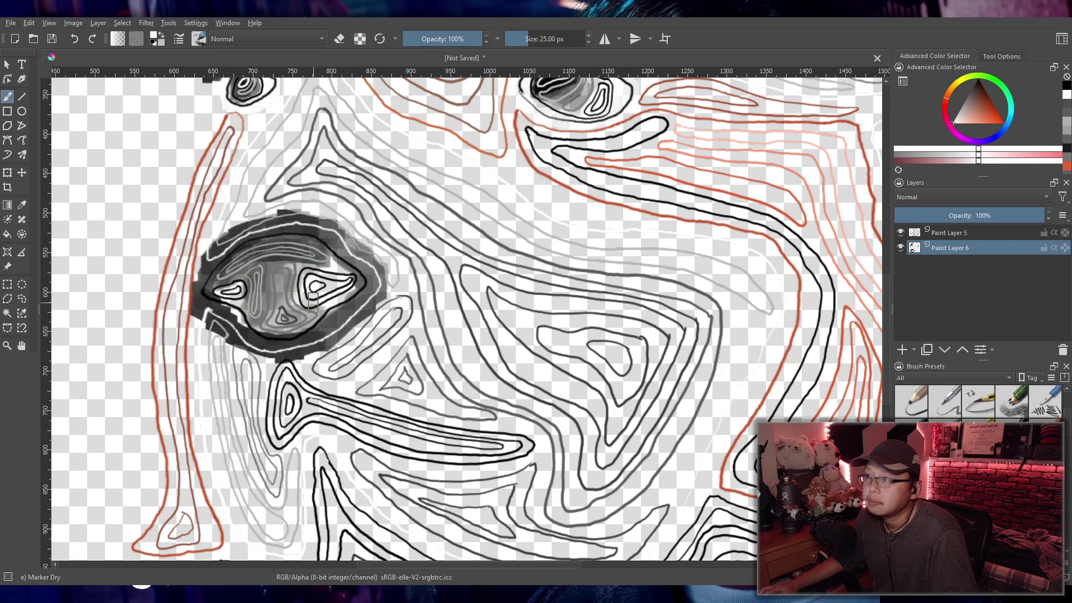
mouse_move(304, 284)
left_mouse_down()
mouse_move(304, 306)
mouse_move(349, 284)
mouse_move(314, 300)
mouse_move(325, 274)
mouse_move(311, 271)
mouse_move(302, 283)
mouse_move(346, 273)
mouse_move(338, 289)
mouse_move(289, 277)
mouse_move(261, 298)
mouse_move(303, 308)
mouse_move(313, 308)
mouse_move(238, 299)
mouse_move(225, 288)
mouse_move(232, 299)
mouse_move(225, 284)
mouse_move(246, 273)
left_mouse_up()
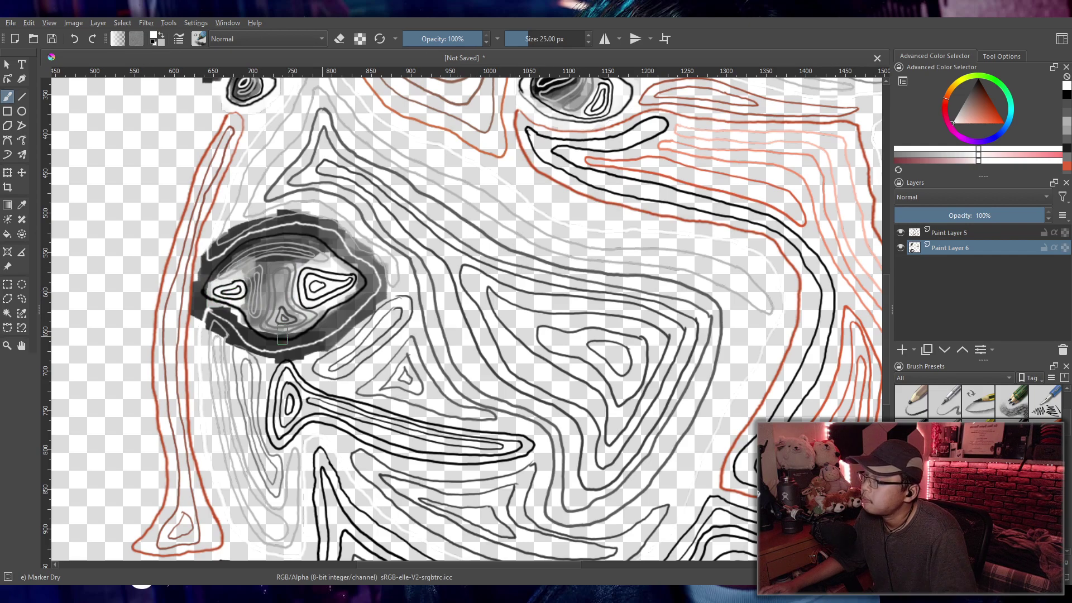
left_click_drag(235, 314, 246, 318)
key("ctrl+z")
left_click_drag(963, 101, 894, 131)
mouse_move(216, 289)
left_mouse_down()
mouse_move(223, 269)
mouse_move(262, 239)
mouse_move(326, 246)
mouse_move(367, 276)
mouse_move(304, 329)
mouse_move(268, 334)
mouse_move(218, 304)
mouse_move(204, 277)
mouse_move(222, 256)
mouse_move(250, 249)
mouse_move(340, 246)
left_mouse_up()
Step: Shade the long contours directly below the nose tip dark grey and edge them with a near-black band
scroll(404, 260, "down", 2)
scroll(395, 288, "up", 5)
scroll(359, 309, "down", 2)
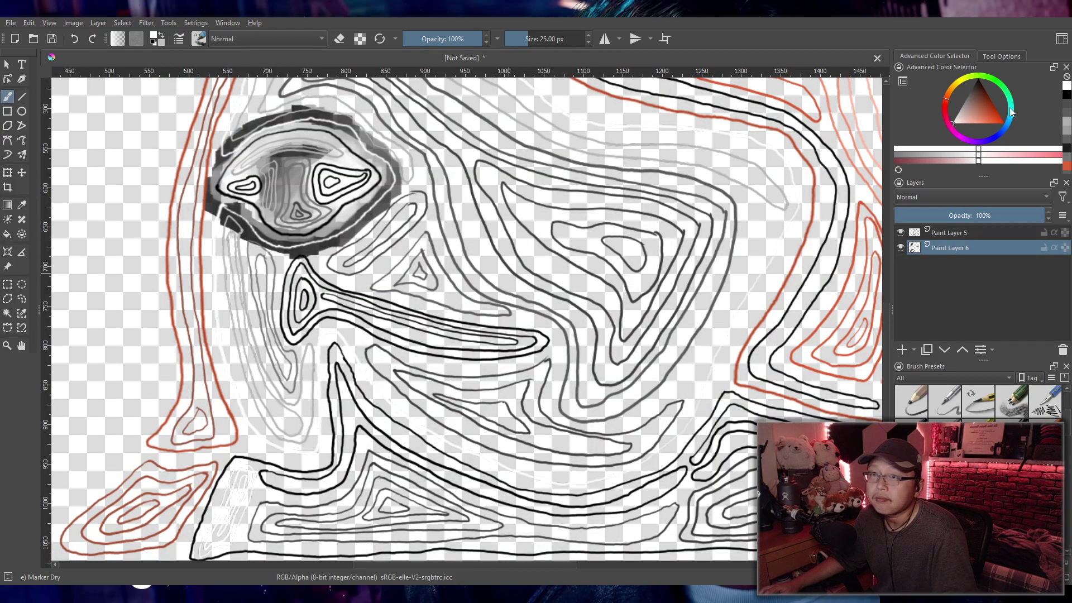
left_click_drag(961, 122, 929, 44)
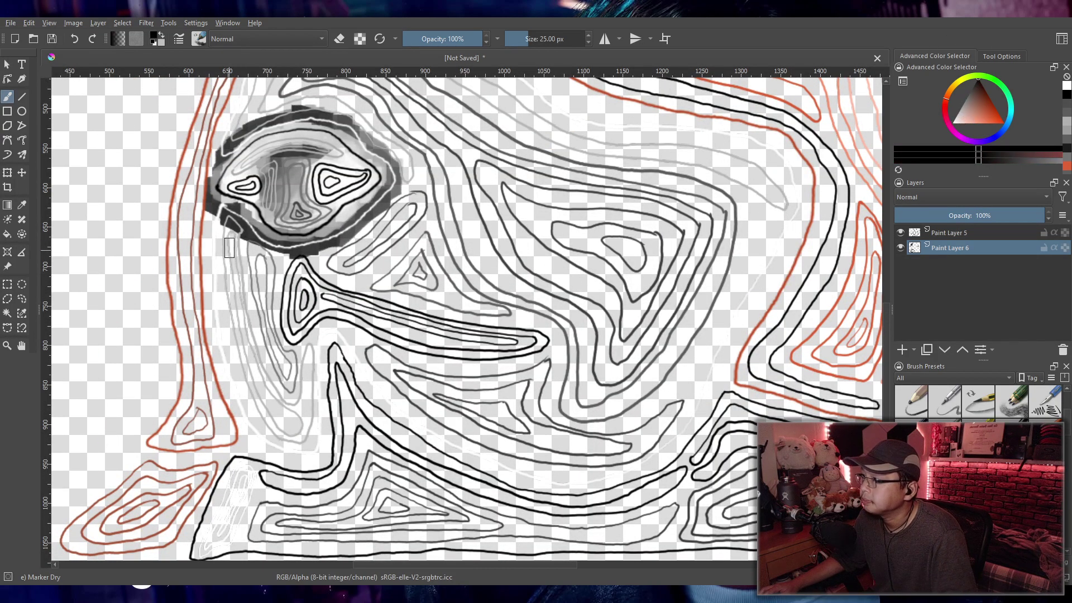
mouse_move(220, 208)
left_mouse_down()
mouse_move(214, 271)
mouse_move(230, 380)
mouse_move(232, 367)
mouse_move(249, 413)
mouse_move(280, 442)
mouse_move(305, 446)
mouse_move(317, 373)
mouse_move(314, 399)
mouse_move(310, 364)
mouse_move(298, 366)
mouse_move(262, 410)
mouse_move(275, 384)
mouse_move(309, 394)
mouse_move(256, 384)
mouse_move(266, 329)
mouse_move(243, 312)
mouse_move(229, 328)
mouse_move(232, 227)
mouse_move(216, 242)
mouse_move(269, 265)
mouse_move(285, 363)
left_mouse_up()
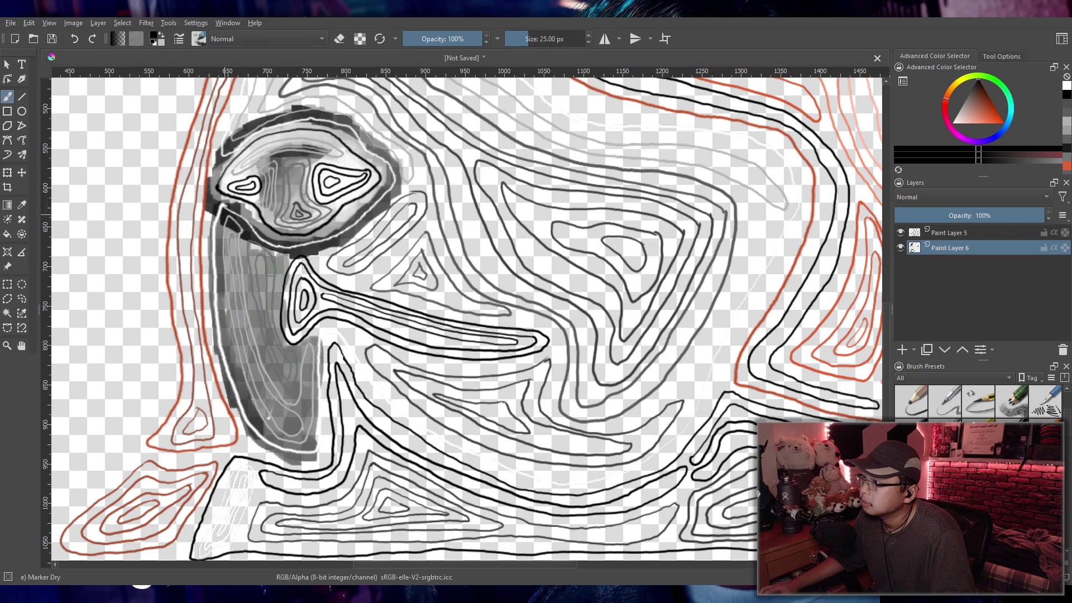
mouse_move(228, 241)
left_mouse_down()
mouse_move(226, 292)
mouse_move(252, 370)
mouse_move(261, 366)
mouse_move(302, 427)
mouse_move(306, 362)
mouse_move(317, 347)
mouse_move(316, 440)
mouse_move(273, 437)
mouse_move(229, 388)
mouse_move(219, 228)
left_mouse_up()
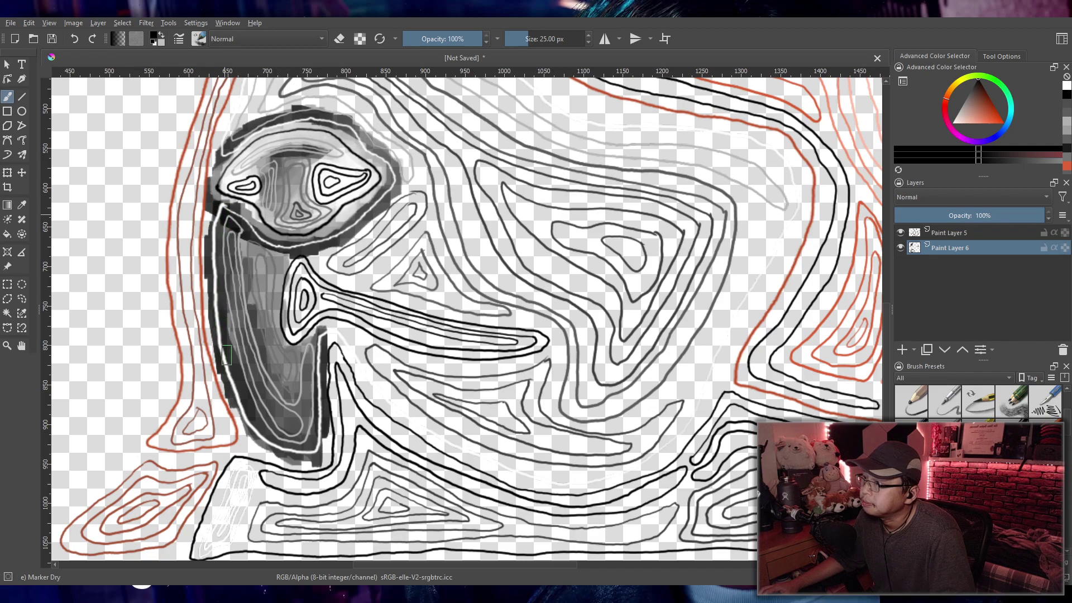
Step: Surround the nose bridge, cheek and jaw with a dark marker band and shade the contours beside the nose grey
mouse_move(328, 334)
left_mouse_down()
mouse_move(428, 428)
mouse_move(519, 466)
mouse_move(605, 469)
mouse_move(656, 442)
mouse_move(710, 379)
mouse_move(734, 302)
mouse_move(794, 201)
mouse_move(787, 176)
mouse_move(749, 148)
mouse_move(592, 125)
left_mouse_up()
scroll(592, 196, "down", 1)
mouse_move(574, 202)
left_mouse_down()
mouse_move(521, 250)
mouse_move(375, 172)
mouse_move(335, 133)
mouse_move(294, 181)
mouse_move(254, 266)
mouse_move(272, 236)
mouse_move(280, 242)
mouse_move(283, 193)
mouse_move(326, 134)
mouse_move(460, 222)
mouse_move(556, 258)
mouse_move(653, 277)
mouse_move(643, 351)
mouse_move(574, 469)
mouse_move(500, 502)
mouse_move(454, 490)
mouse_move(387, 451)
mouse_move(333, 395)
mouse_move(407, 452)
mouse_move(476, 476)
mouse_move(534, 472)
mouse_move(660, 311)
mouse_move(420, 211)
mouse_move(328, 139)
mouse_move(282, 244)
mouse_move(343, 239)
mouse_move(384, 268)
mouse_move(380, 304)
mouse_move(351, 335)
mouse_move(391, 329)
mouse_move(321, 344)
mouse_move(414, 366)
mouse_move(477, 399)
left_mouse_up()
scroll(502, 246, "up", 2)
left_click_drag(369, 363, 375, 338)
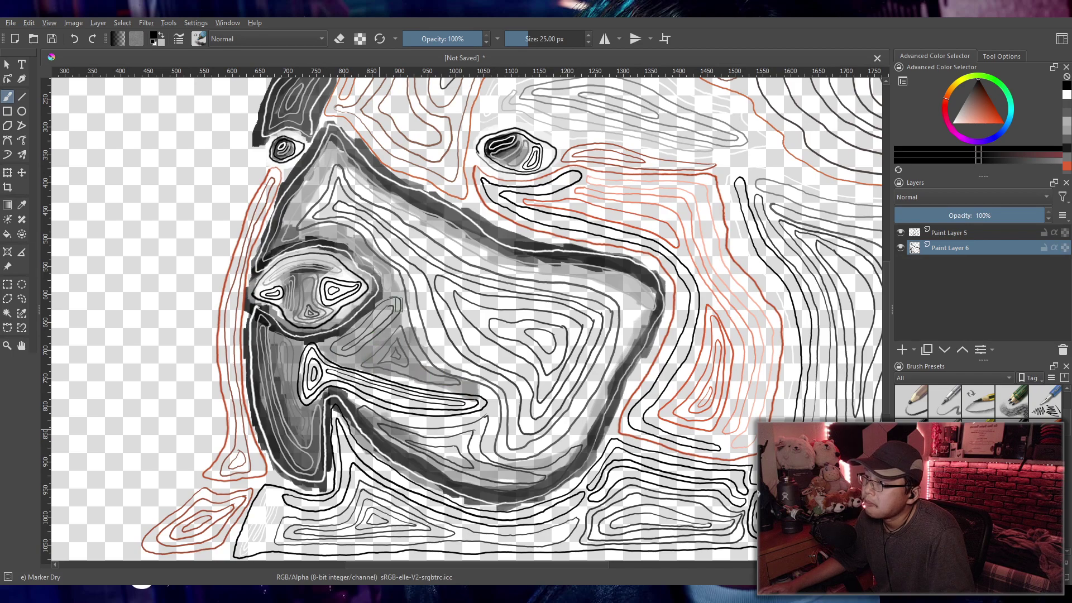
mouse_move(374, 251)
left_mouse_down()
mouse_move(295, 215)
mouse_move(330, 178)
mouse_move(324, 207)
left_mouse_up()
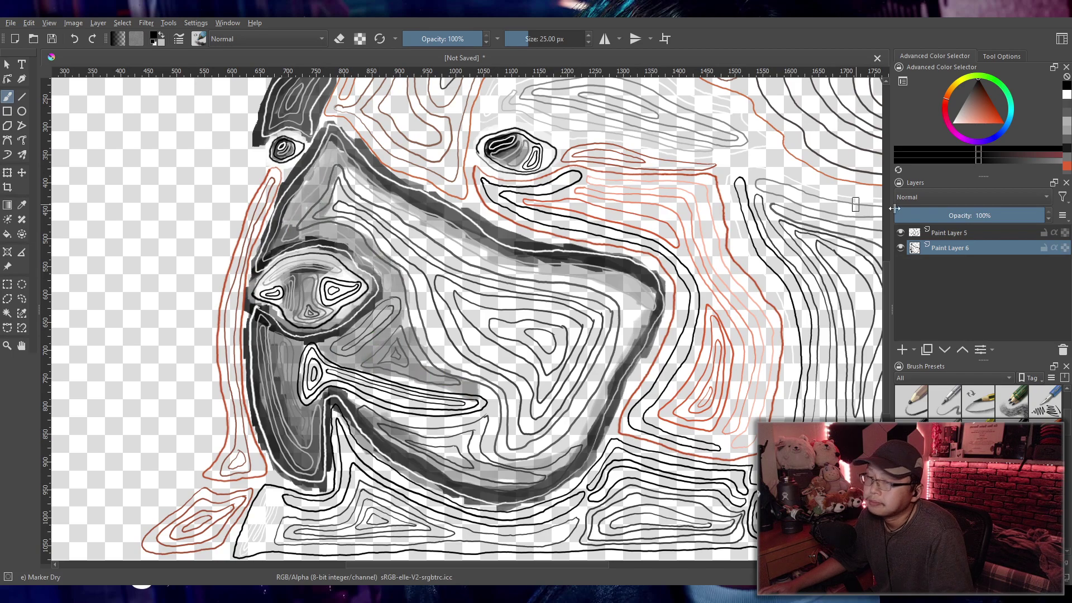
Step: Paint white over the cheek's inner contours, resizing the brush to 90.85 px and then 42.31 px
left_click_drag(979, 113, 952, 124)
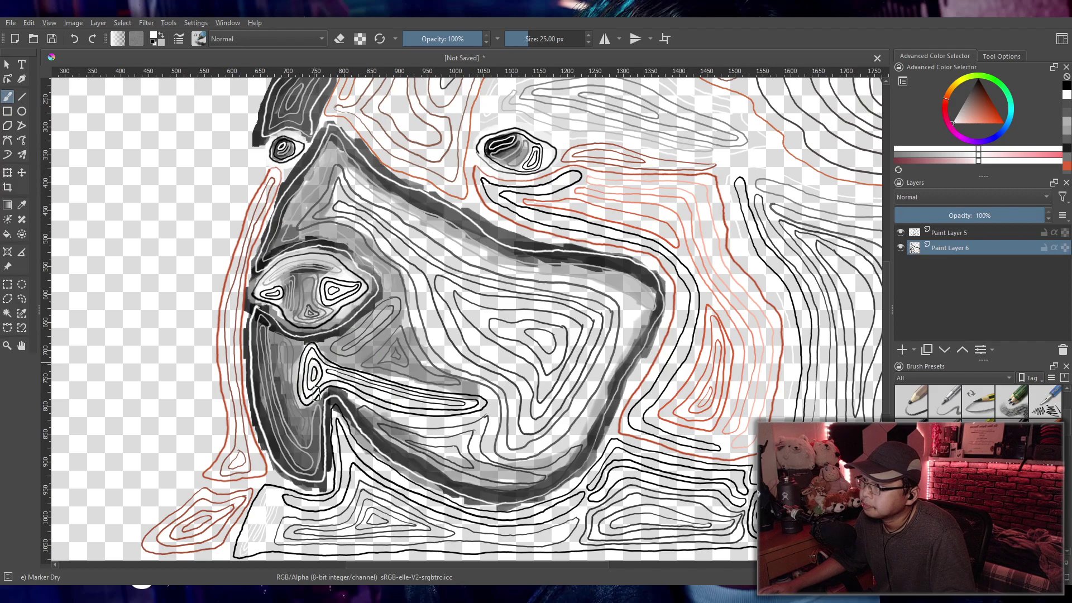
mouse_move(371, 395)
left_mouse_down()
mouse_move(419, 413)
mouse_move(473, 412)
mouse_move(348, 373)
left_mouse_up()
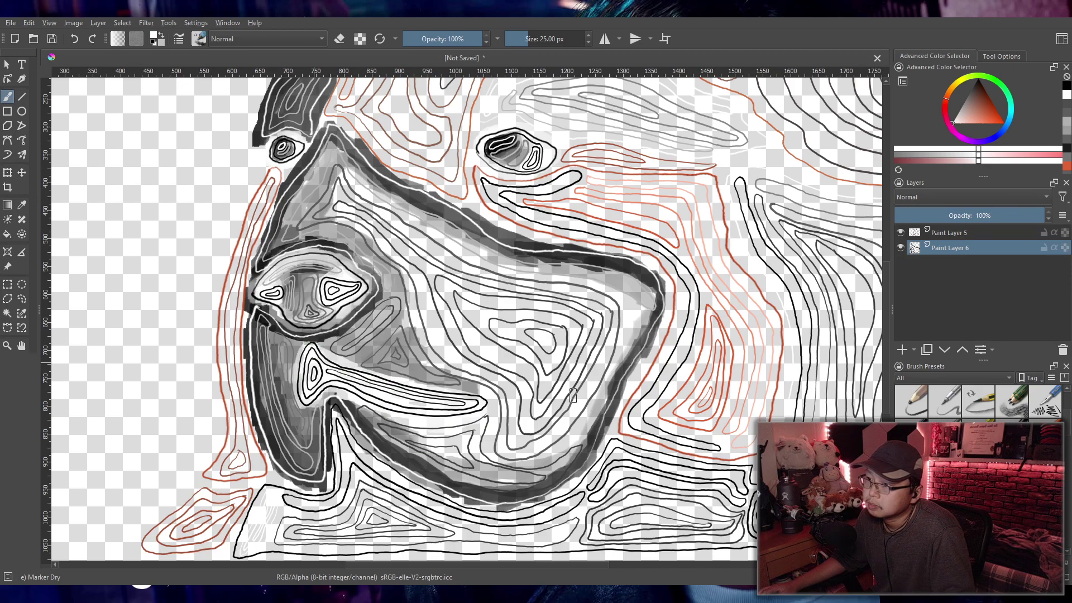
left_click_drag(509, 357, 550, 355, "shift")
mouse_move(558, 352)
left_mouse_down()
mouse_move(525, 368)
mouse_move(522, 417)
mouse_move(546, 423)
mouse_move(588, 362)
left_mouse_up()
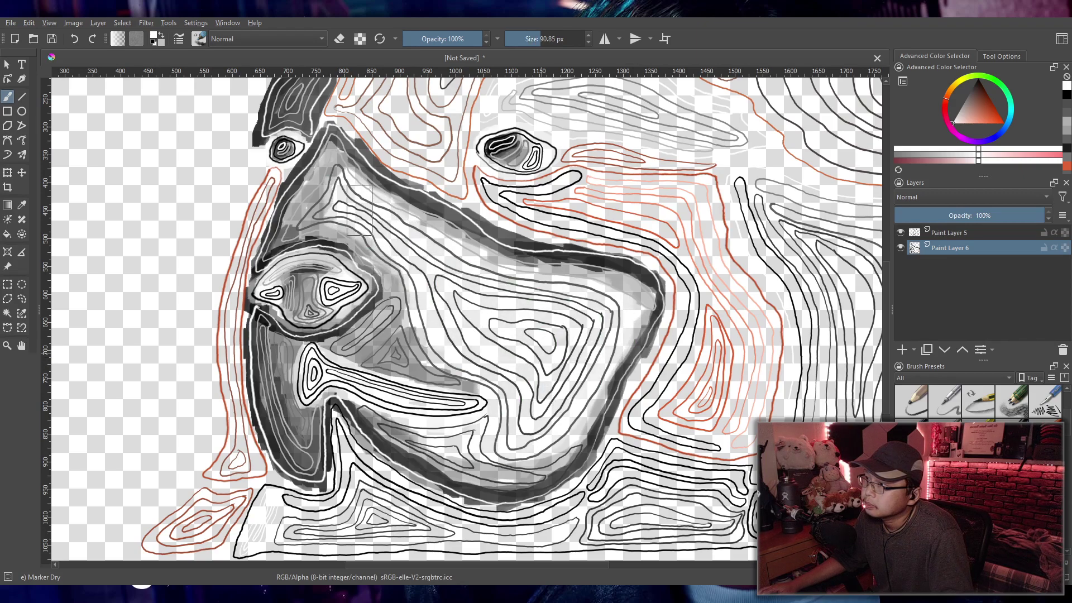
left_click_drag(359, 209, 366, 212)
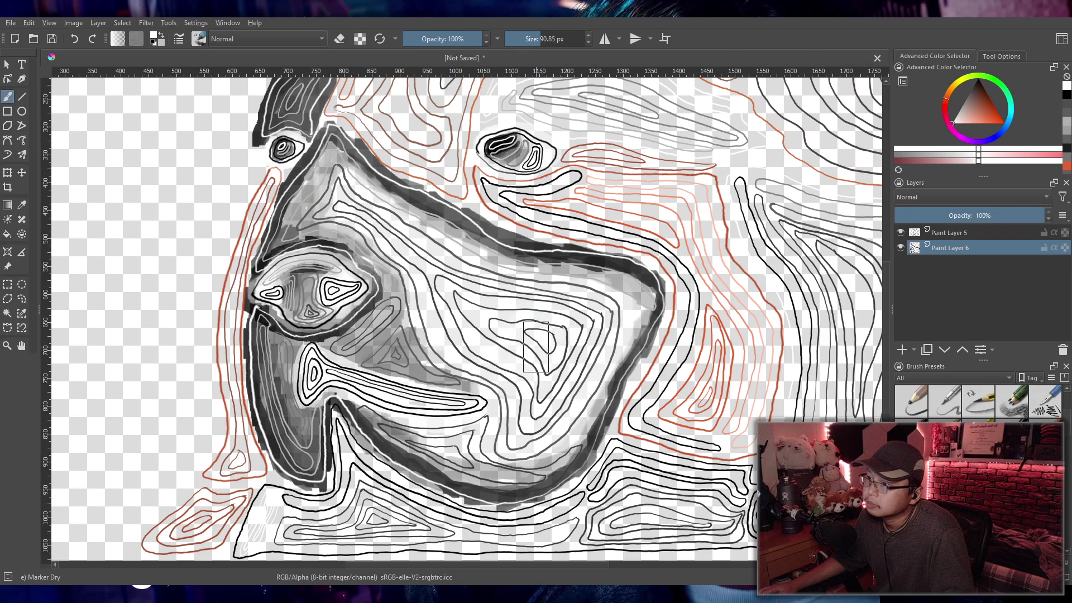
left_click_drag(510, 299, 484, 299, "shift")
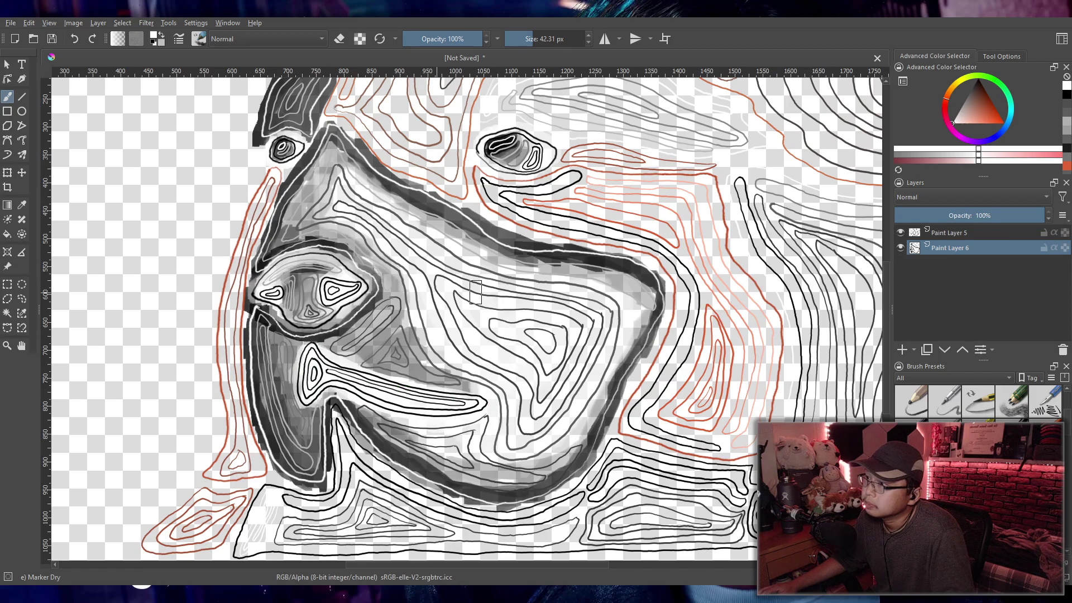
left_click_drag(343, 191, 316, 223)
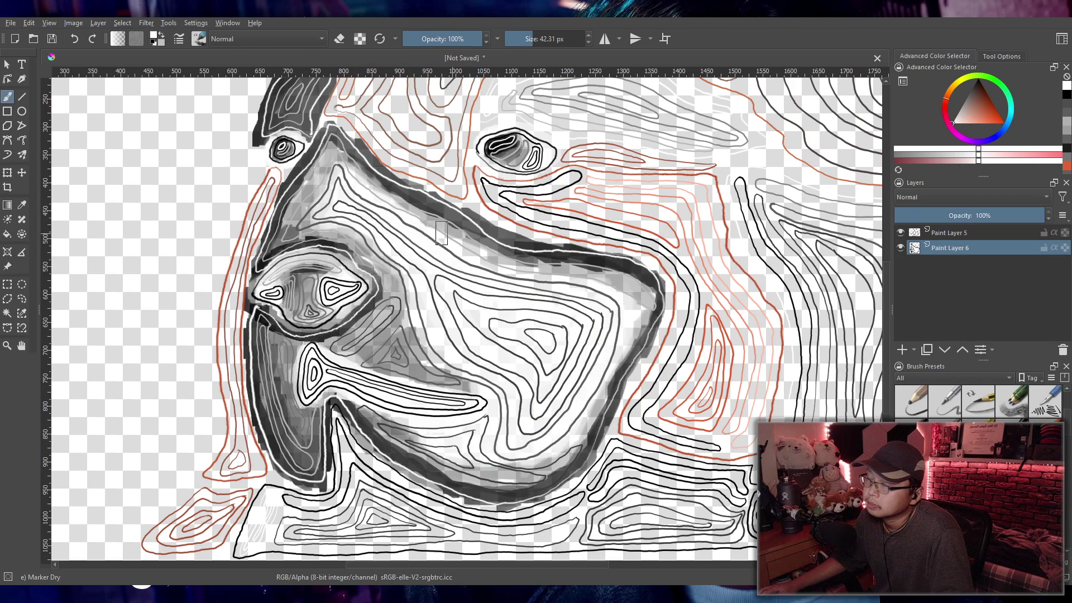
Step: Shade the cheek's and jaw's inner contours grey with black marker strokes and blend white highlights over them
left_click(978, 80)
mouse_move(341, 185)
left_mouse_down()
mouse_move(314, 229)
mouse_move(345, 179)
mouse_move(485, 276)
mouse_move(573, 289)
mouse_move(559, 286)
mouse_move(614, 314)
mouse_move(601, 307)
mouse_move(585, 403)
mouse_move(552, 410)
mouse_move(561, 441)
mouse_move(508, 454)
mouse_move(401, 434)
mouse_move(384, 426)
mouse_move(452, 431)
mouse_move(562, 412)
mouse_move(432, 335)
mouse_move(400, 264)
mouse_move(351, 211)
mouse_move(494, 308)
mouse_move(505, 294)
mouse_move(428, 284)
mouse_move(447, 335)
mouse_move(540, 420)
mouse_move(419, 411)
mouse_move(312, 360)
mouse_move(300, 369)
mouse_move(416, 416)
mouse_move(493, 429)
mouse_move(458, 410)
mouse_move(487, 412)
mouse_move(429, 452)
mouse_move(611, 322)
mouse_move(526, 330)
mouse_move(472, 300)
mouse_move(544, 389)
left_mouse_up()
left_click(954, 122)
mouse_move(314, 373)
left_mouse_down()
mouse_move(306, 391)
mouse_move(321, 371)
mouse_move(461, 405)
mouse_move(319, 377)
left_mouse_up()
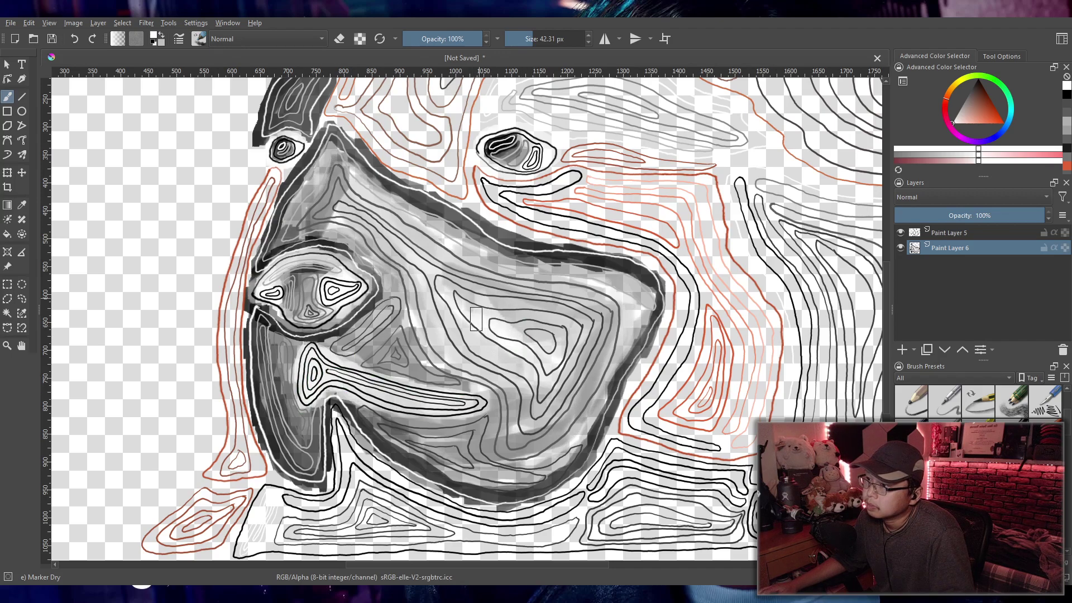
key("ctrl+z")
mouse_move(345, 189)
left_mouse_down()
mouse_move(337, 200)
mouse_move(419, 276)
mouse_move(447, 346)
mouse_move(506, 424)
mouse_move(589, 391)
mouse_move(608, 327)
mouse_move(536, 279)
mouse_move(362, 207)
left_mouse_up()
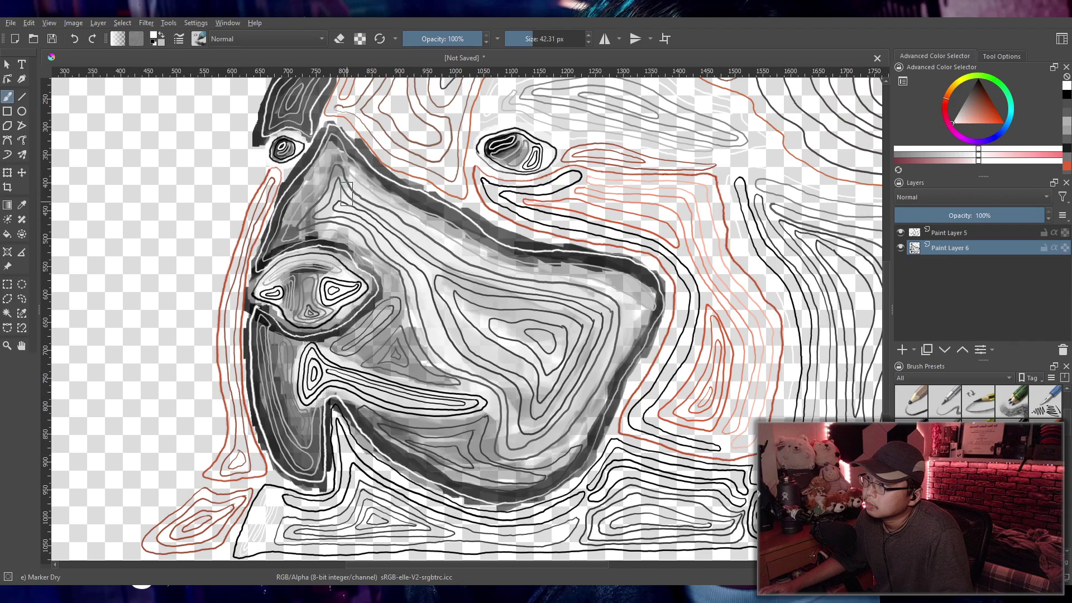
Step: Replace the shading layer with a new paint layer beneath the line art and fill it with white
scroll(447, 224, "down", 3)
left_click_drag(571, 226, 579, 264)
scroll(580, 264, "up", 2)
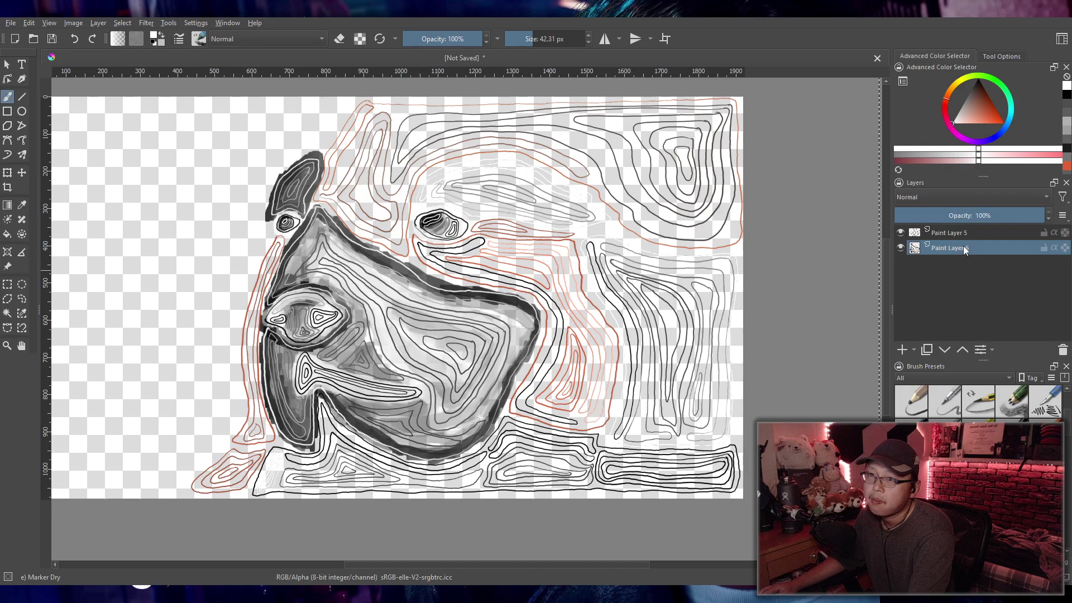
key("shift+Delete")
left_click(903, 350)
left_click_drag(939, 234, 941, 262)
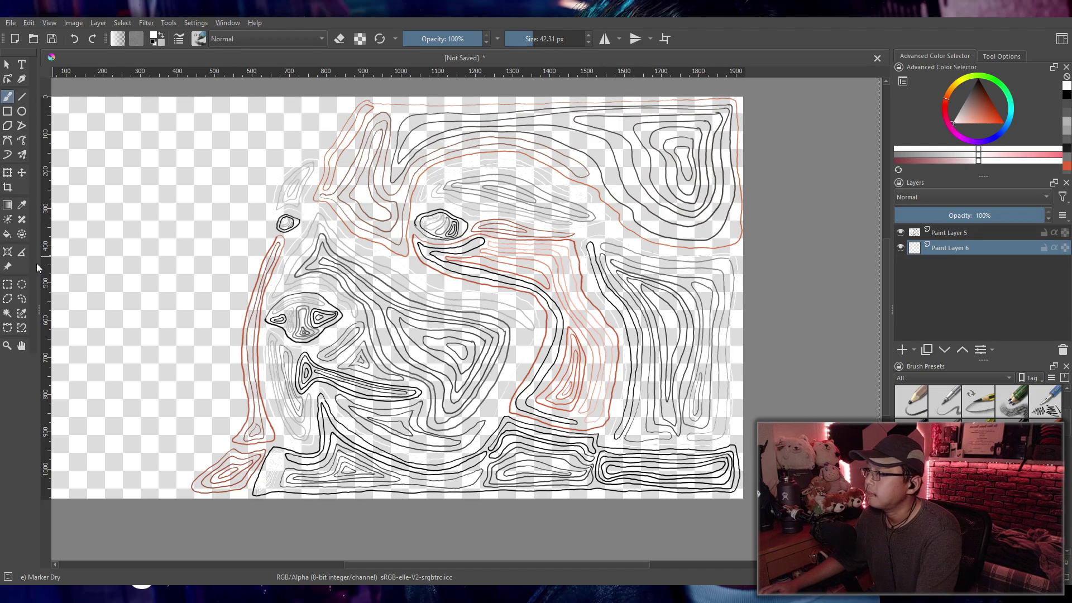
left_click(6, 236)
left_click(215, 245)
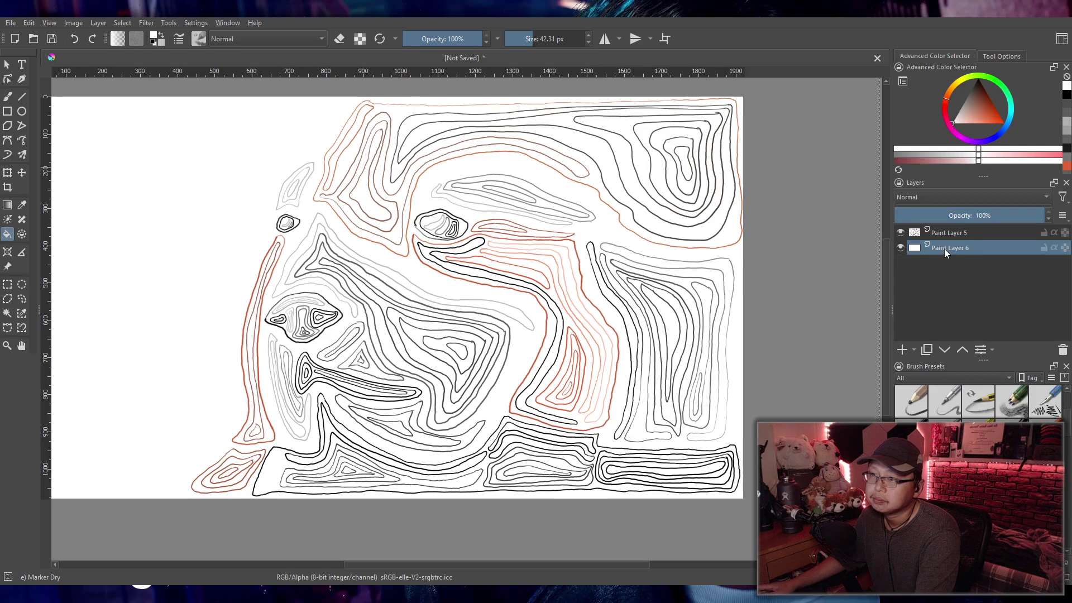
key("Insert")
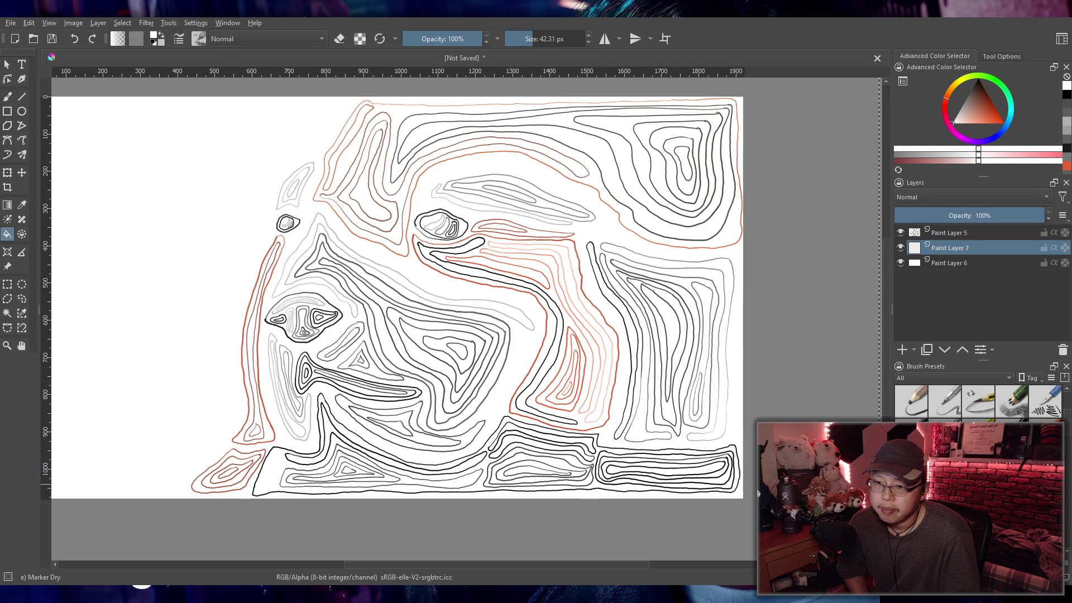
left_click(653, 182)
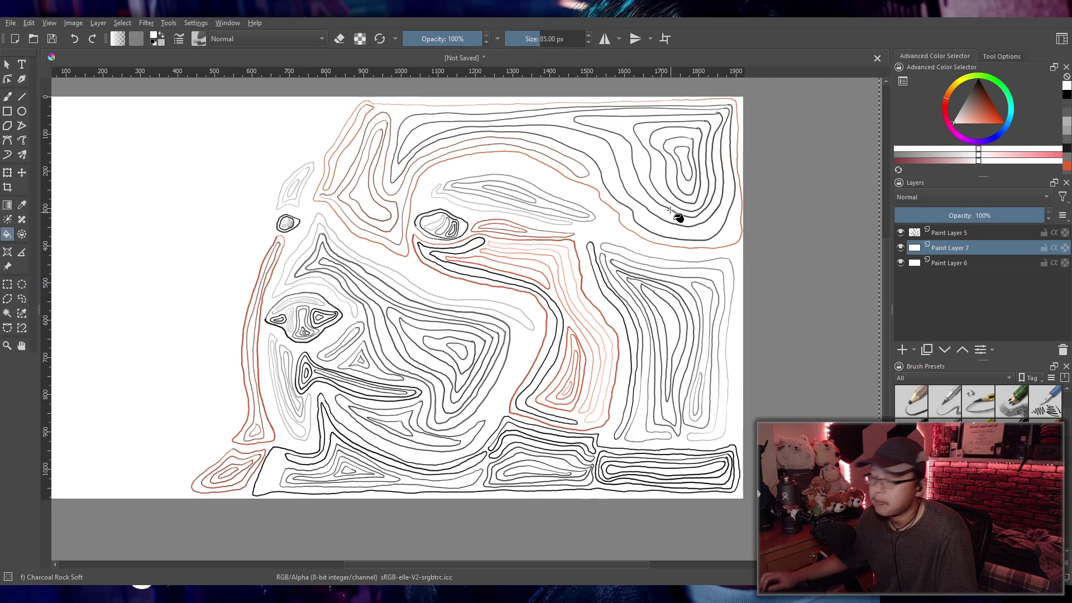
key("ctrl+e")
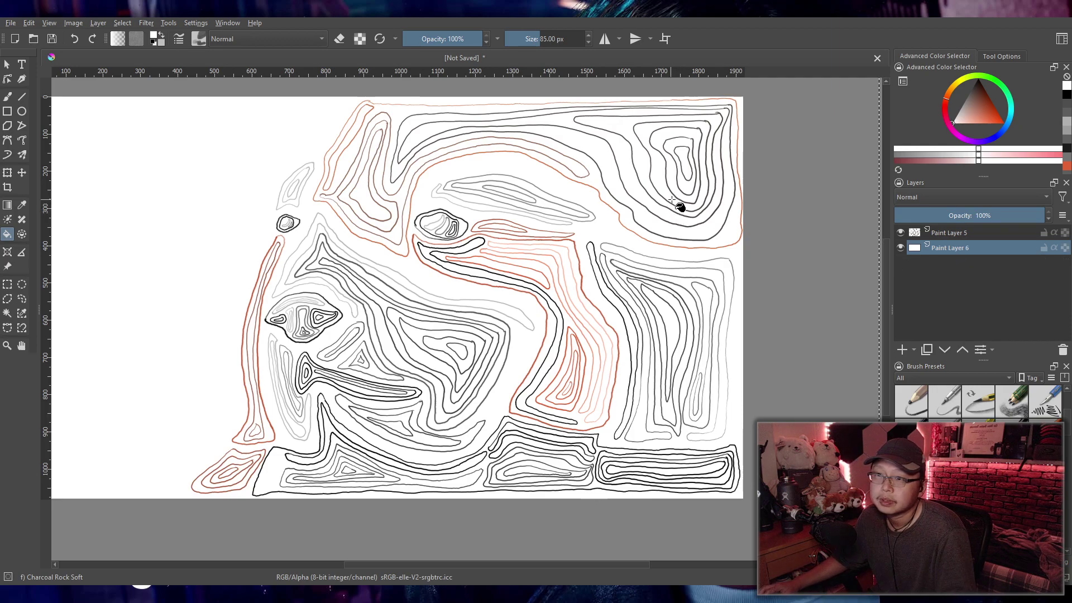
Step: Add an empty paint layer between the line art and the white layer and return to the freehand brush
left_click(901, 350)
key("b")
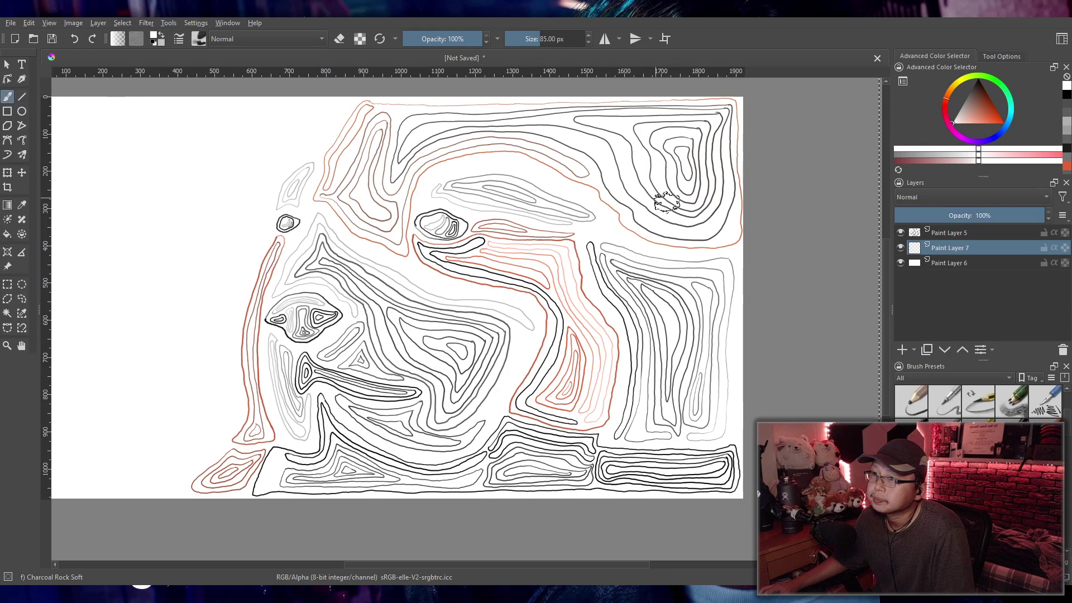
key("ctrl+z")
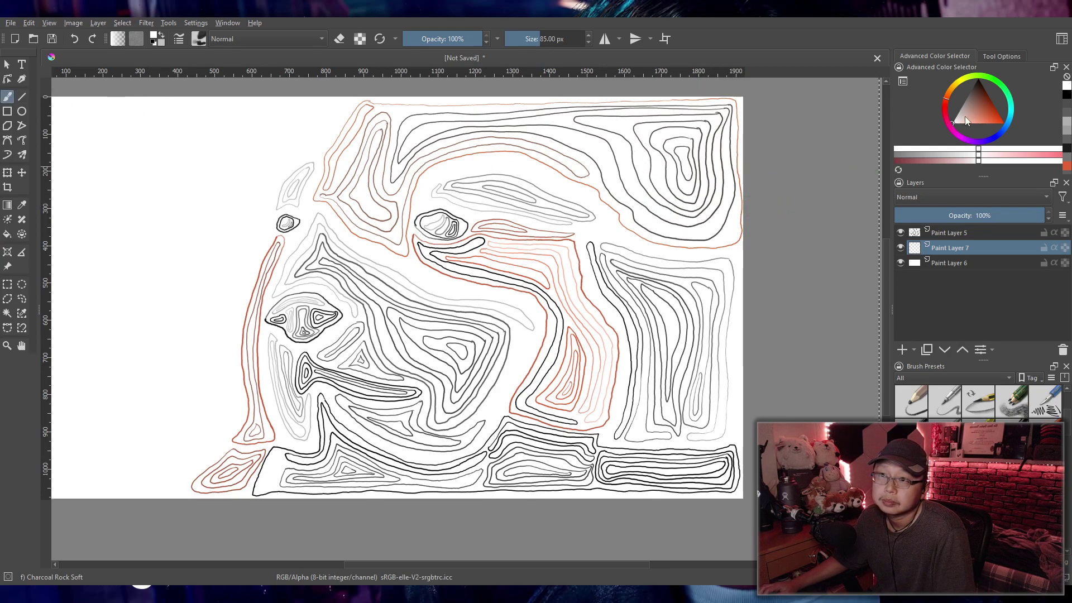
Step: Test black Charcoal Rock Soft strokes over the background behind the head and undo them
left_click_drag(963, 115, 977, 80)
left_click_drag(630, 162, 658, 243)
left_click_drag(680, 179, 689, 239)
left_click_drag(570, 100, 676, 221)
key("ctrl+z")
key("ctrl+z")
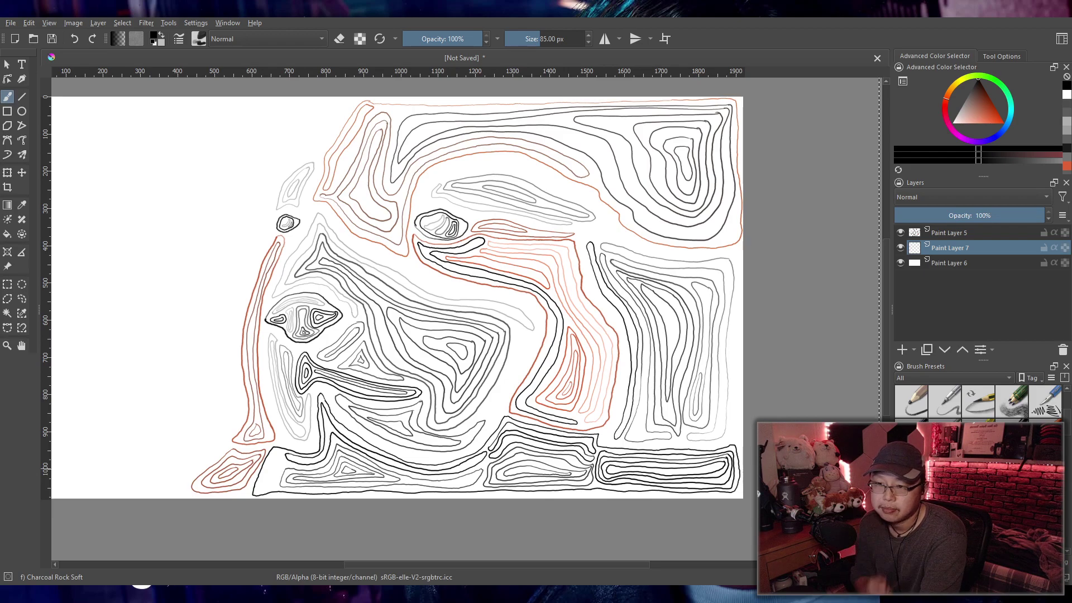
Step: Test black strokes with the Marker Chisel Smooth and Basic-2 Opacity brushes, undo them, and resize the brush to 58.10 px
left_click(911, 469)
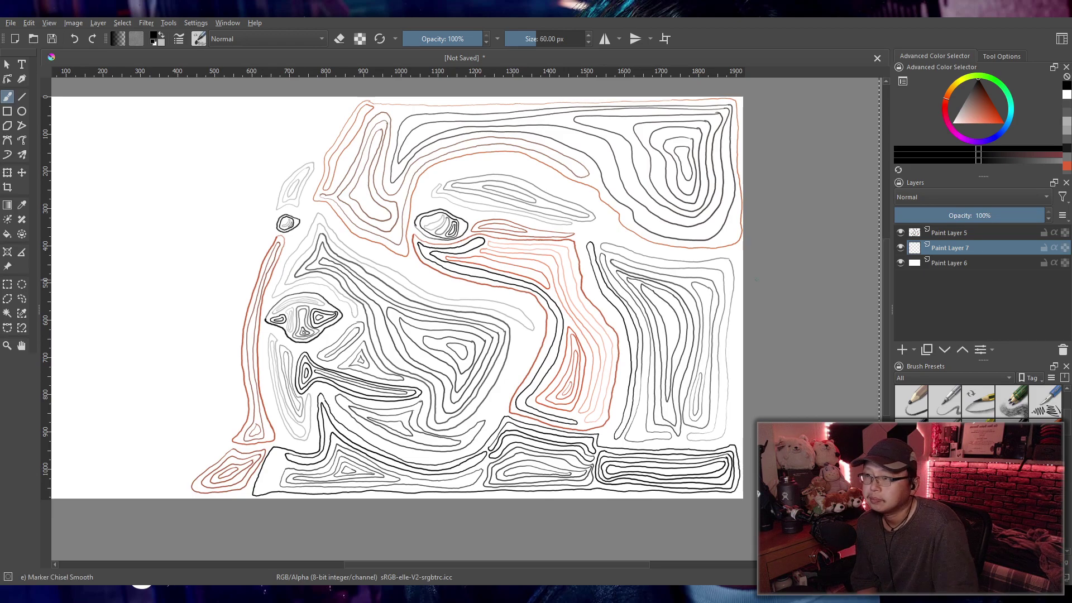
mouse_move(158, 255)
left_mouse_down()
mouse_move(150, 303)
mouse_move(170, 276)
mouse_move(168, 304)
mouse_move(200, 286)
left_mouse_up()
key("ctrl+z")
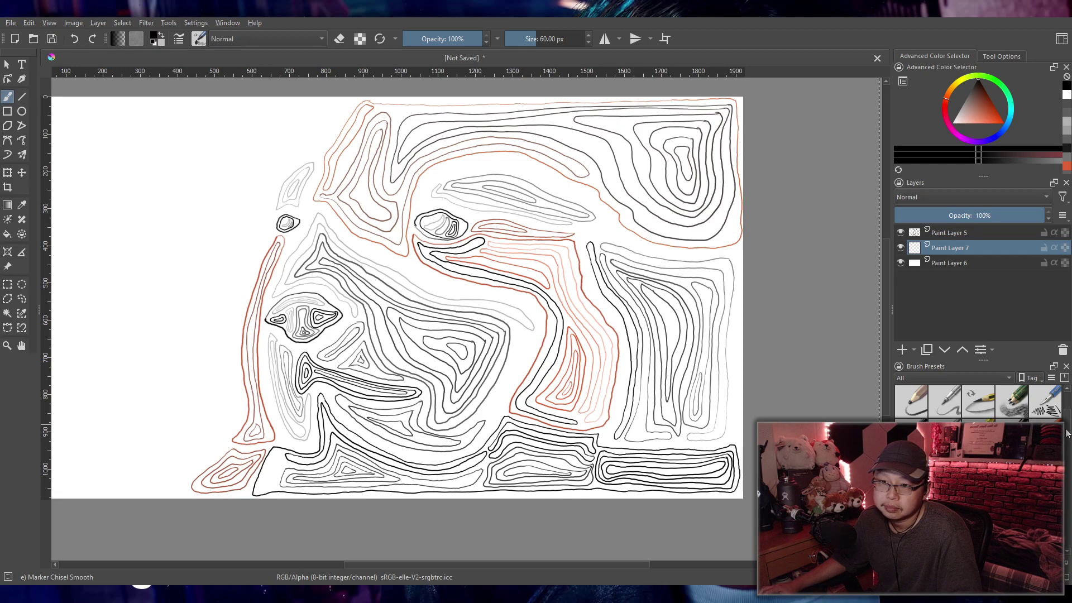
left_click_drag(1066, 434, 1064, 406)
left_click(911, 434)
left_click_drag(617, 150, 650, 222)
key("ctrl+z")
mouse_move(646, 174)
left_mouse_down()
mouse_move(669, 167)
mouse_move(665, 176)
left_mouse_up()
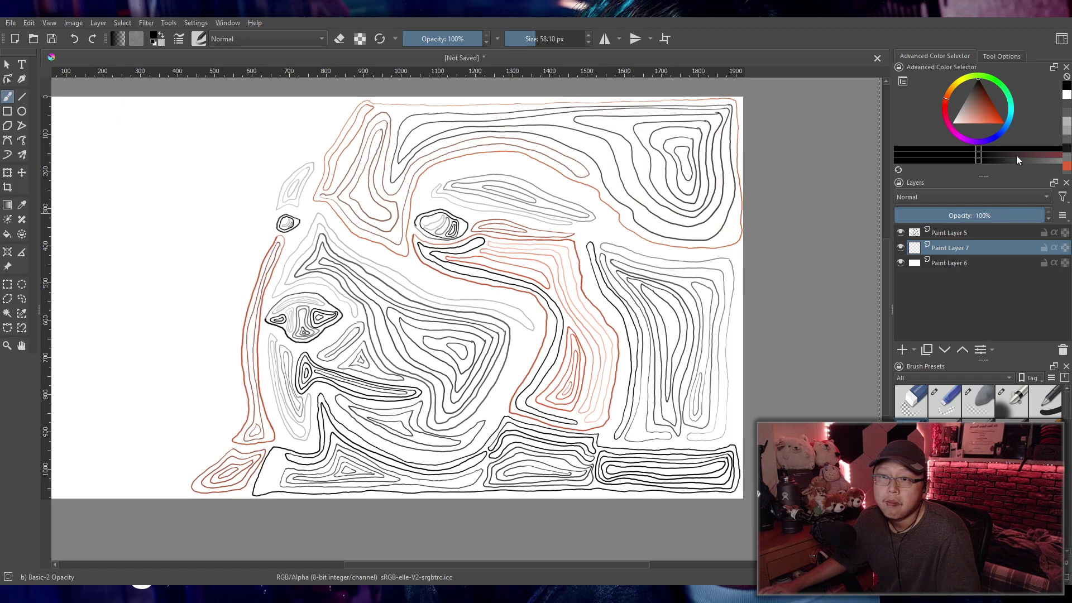
Step: Switch to the Basic-1 brush, set its size to 51.55 px and choose black
left_click(1067, 167)
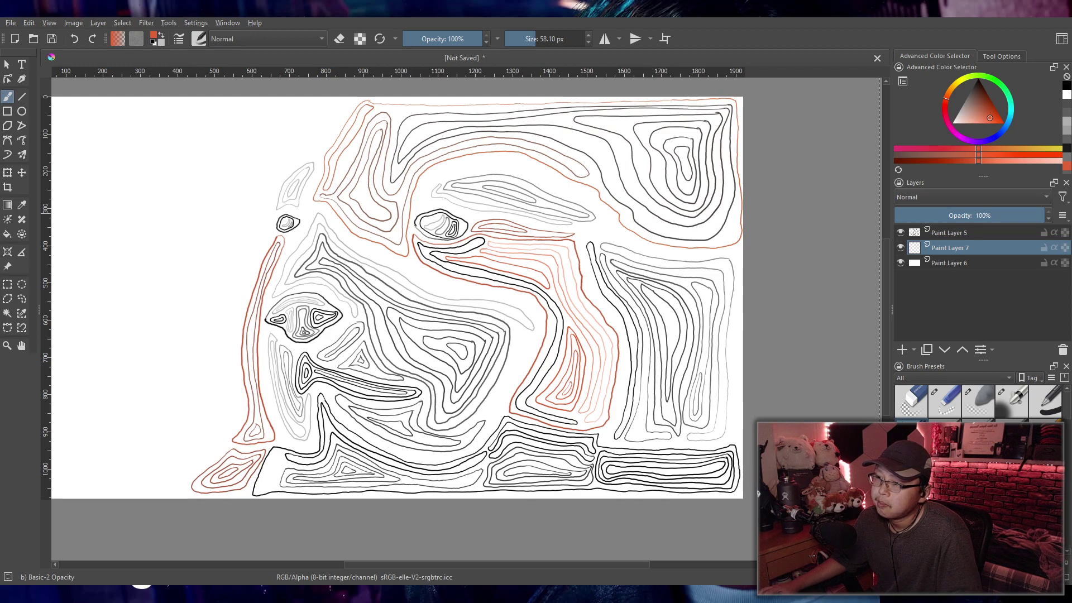
left_click_drag(978, 109, 938, 137)
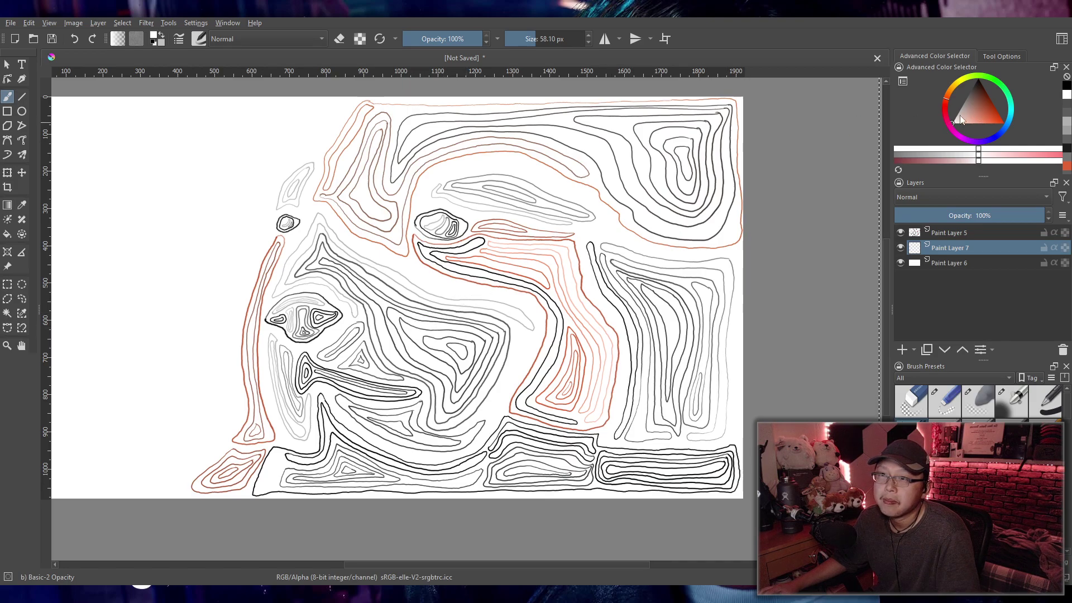
left_click(1051, 397)
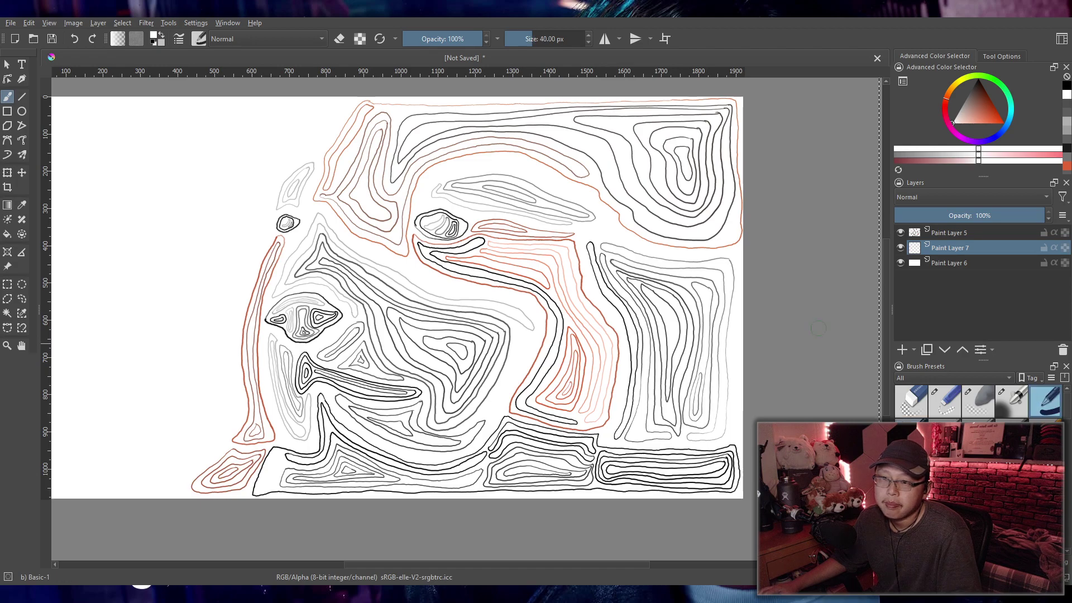
mouse_move(422, 263)
left_mouse_down()
mouse_move(456, 269)
mouse_move(433, 255)
mouse_move(482, 255)
left_mouse_up()
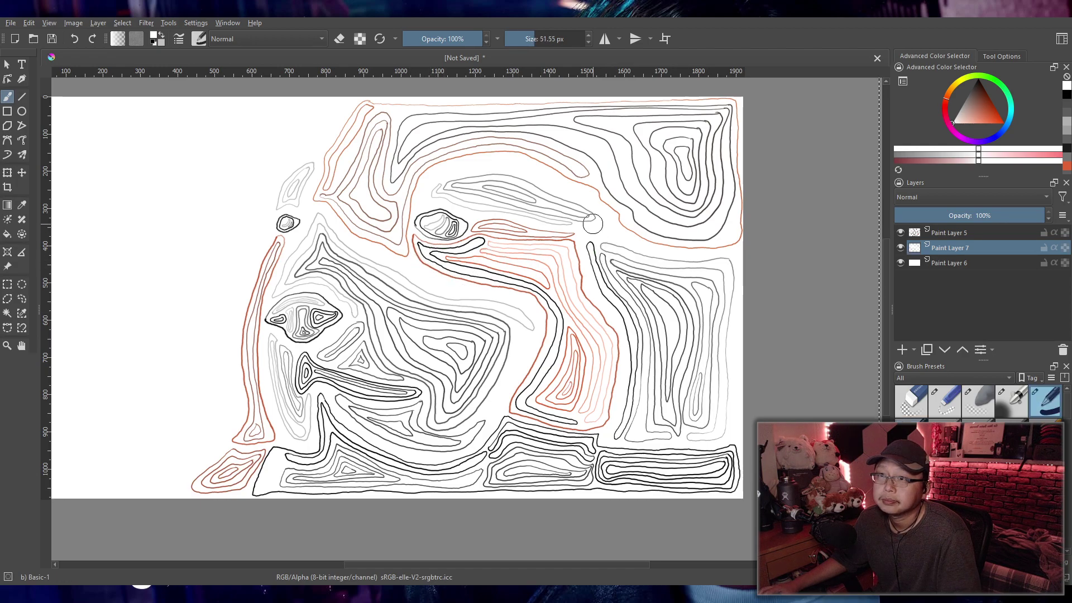
left_click_drag(969, 117, 958, 80)
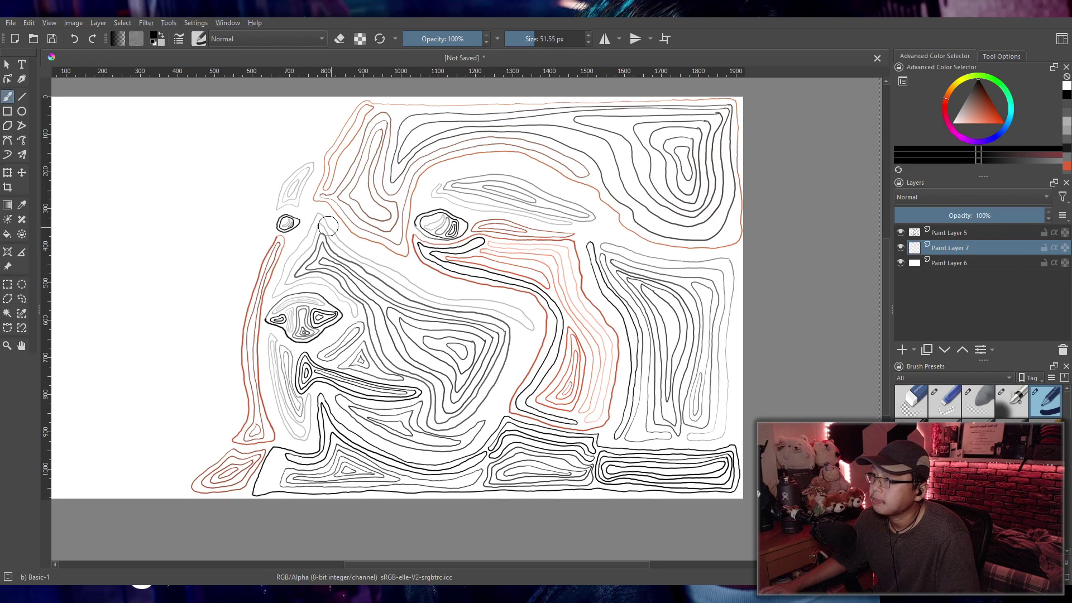
Step: Hide the white Paint Layer 6 and fill the far eyebrow with solid black on Paint Layer 7, using a 24.32 px brush
left_click(900, 263)
mouse_move(313, 168)
left_mouse_down()
mouse_move(283, 205)
mouse_move(315, 169)
mouse_move(290, 178)
mouse_move(279, 201)
mouse_move(310, 188)
mouse_move(316, 172)
mouse_move(298, 186)
mouse_move(317, 165)
mouse_move(274, 207)
mouse_move(315, 175)
mouse_move(289, 186)
mouse_move(312, 249)
left_mouse_up()
key("ctrl+z")
scroll(280, 191, "up", 3)
mouse_move(415, 195)
left_mouse_down("shift")
mouse_move(368, 177)
mouse_move(338, 188)
mouse_move(318, 211)
mouse_move(349, 215)
mouse_move(293, 279)
mouse_move(310, 278)
mouse_move(297, 312)
mouse_move(334, 286)
mouse_move(339, 296)
mouse_move(371, 287)
mouse_move(378, 298)
mouse_move(383, 285)
mouse_move(356, 280)
mouse_move(419, 203)
mouse_move(418, 170)
mouse_move(345, 227)
mouse_move(333, 251)
mouse_move(372, 236)
mouse_move(359, 249)
mouse_move(400, 180)
left_mouse_up("shift")
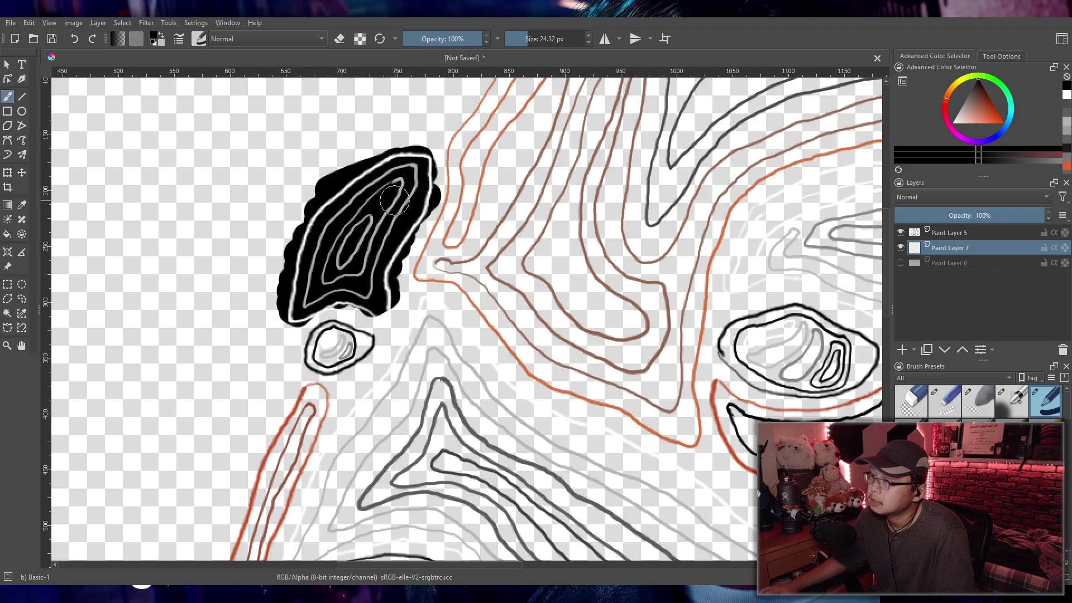
Step: Fill the near eyebrow's contours above the eye with solid black
scroll(431, 231, "down", 3)
left_click_drag(599, 281, 467, 255)
scroll(465, 253, "up", 2)
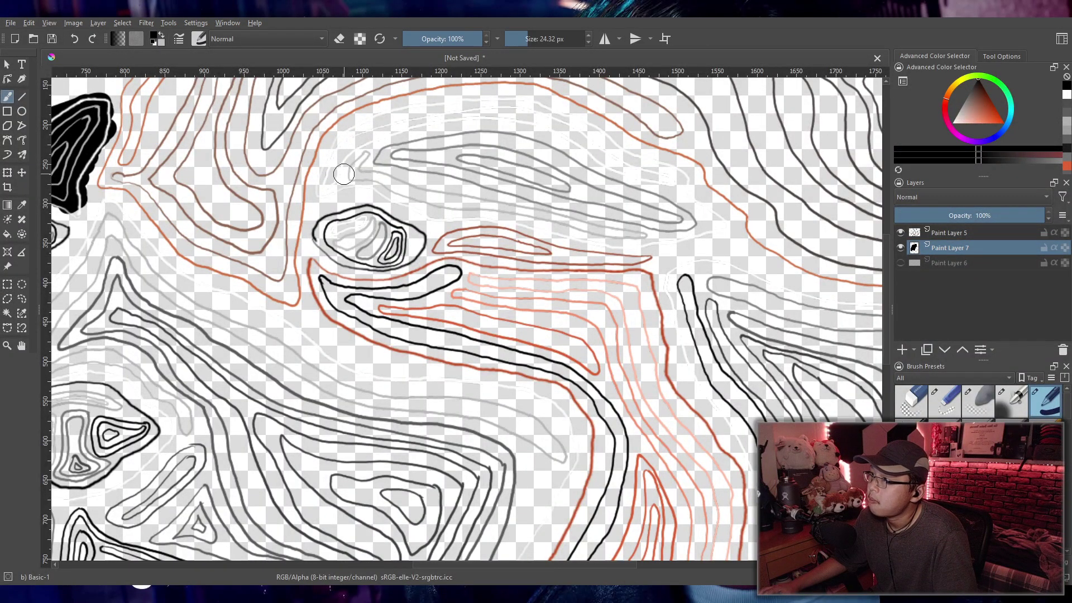
mouse_move(326, 179)
left_mouse_down()
mouse_move(316, 192)
mouse_move(394, 118)
mouse_move(450, 105)
mouse_move(598, 134)
mouse_move(661, 164)
mouse_move(705, 204)
mouse_move(710, 228)
mouse_move(628, 245)
mouse_move(345, 184)
mouse_move(430, 132)
mouse_move(522, 125)
mouse_move(385, 168)
mouse_move(562, 158)
mouse_move(578, 196)
mouse_move(658, 223)
mouse_move(579, 149)
left_mouse_up()
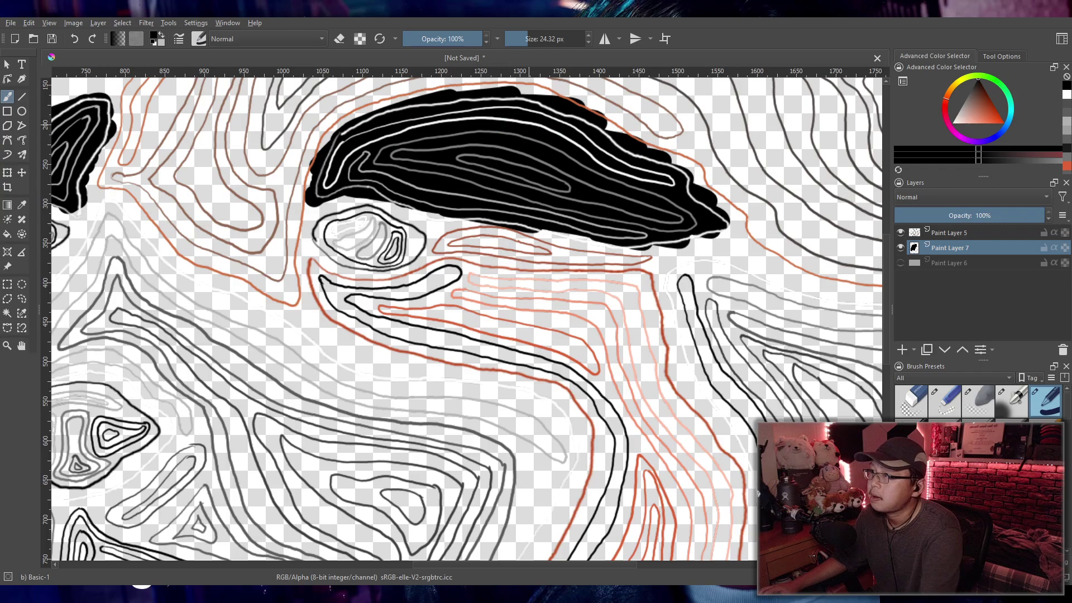
scroll(547, 139, "down", 4)
scroll(466, 200, "up", 4)
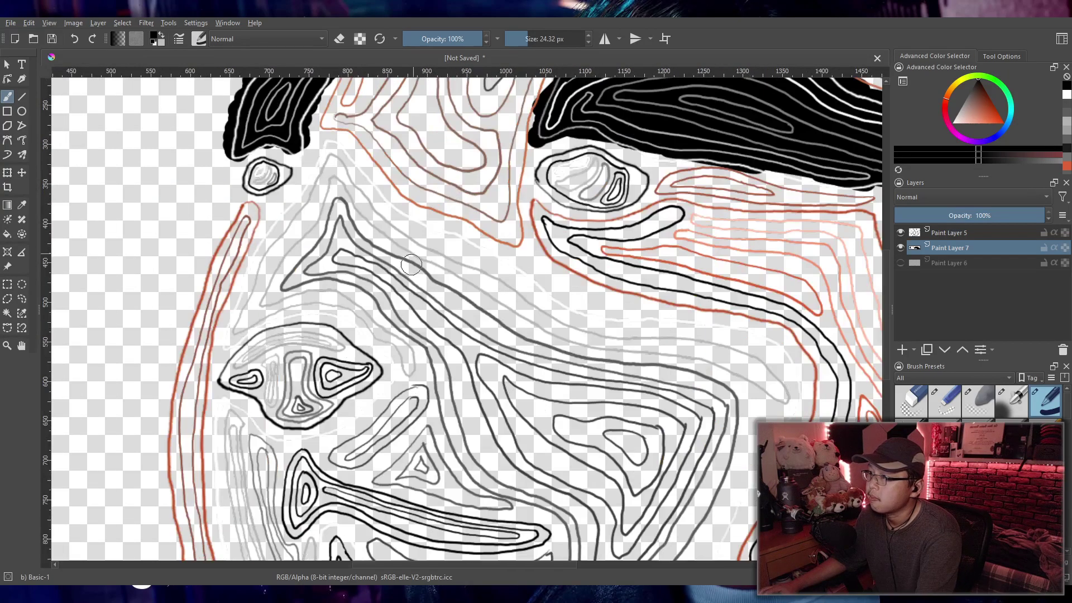
Step: Fill the upper muzzle, the chin strip and the jaw edge with solid black at 37.64 px, and paint the mouth's front end white
scroll(413, 256, "down", 2)
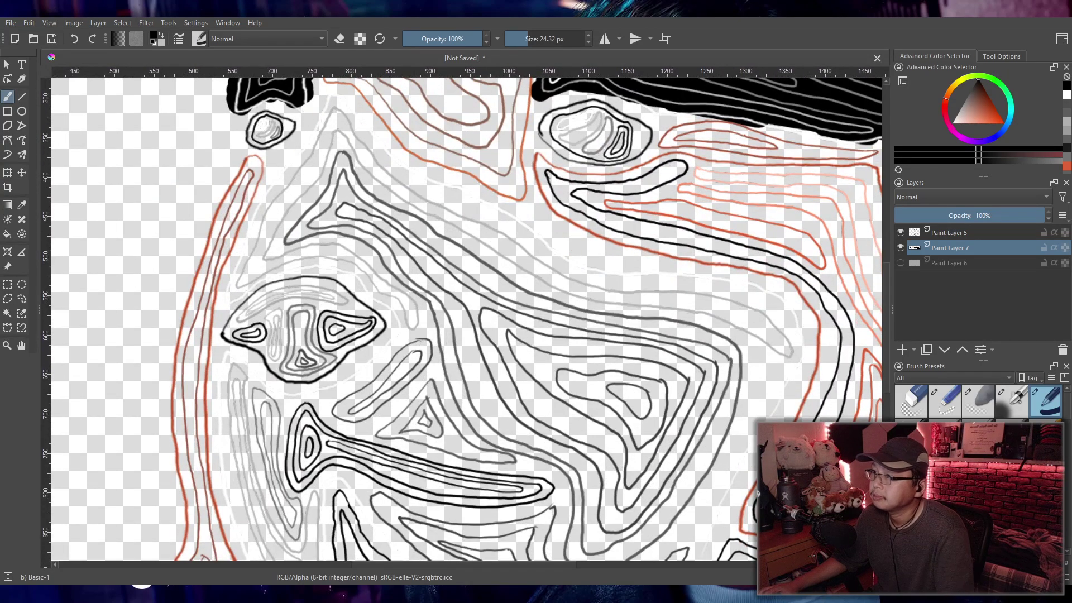
scroll(482, 258, "down", 3)
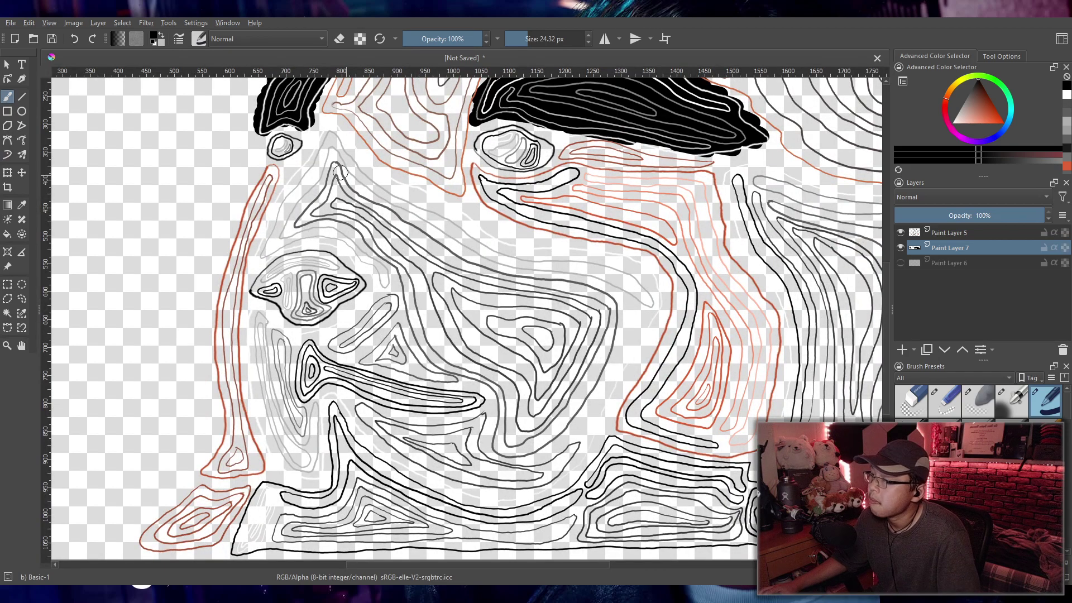
mouse_move(328, 147)
left_mouse_down()
mouse_move(262, 258)
mouse_move(312, 239)
mouse_move(351, 246)
mouse_move(376, 269)
mouse_move(367, 304)
mouse_move(329, 338)
mouse_move(401, 295)
mouse_move(401, 265)
mouse_move(318, 192)
mouse_move(344, 155)
mouse_move(404, 195)
mouse_move(347, 161)
mouse_move(338, 138)
mouse_move(347, 148)
mouse_move(335, 208)
mouse_move(404, 202)
mouse_move(395, 184)
mouse_move(460, 224)
mouse_move(403, 243)
mouse_move(385, 265)
mouse_move(417, 227)
mouse_move(402, 216)
mouse_move(643, 268)
mouse_move(653, 313)
mouse_move(582, 444)
mouse_move(528, 484)
mouse_move(462, 486)
mouse_move(320, 391)
mouse_move(314, 447)
mouse_move(279, 462)
mouse_move(255, 403)
mouse_move(246, 319)
mouse_move(281, 336)
mouse_move(280, 430)
mouse_move(304, 418)
left_mouse_up()
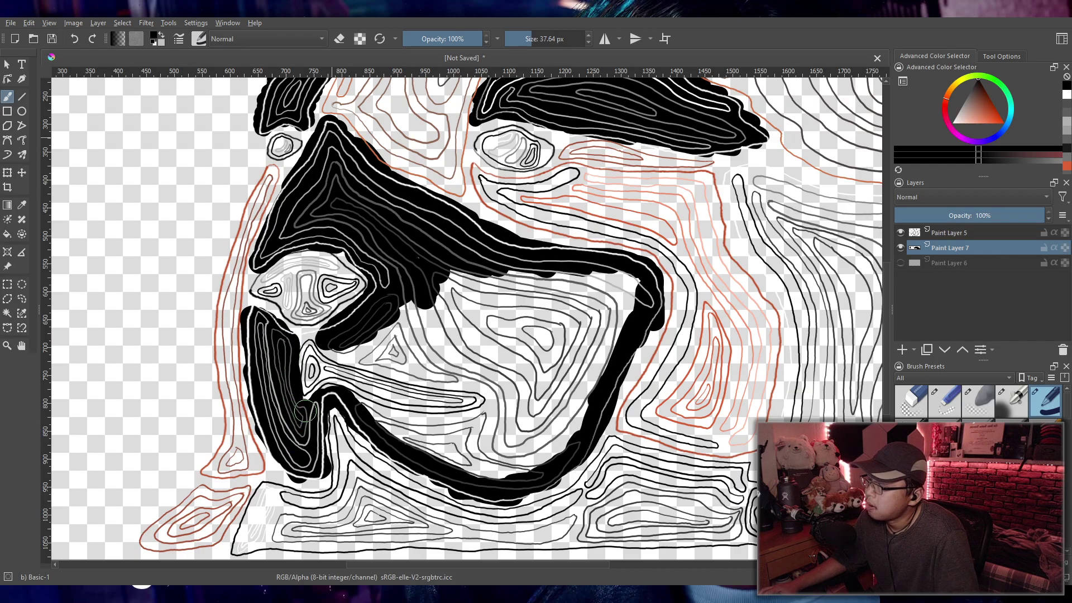
left_click(953, 122)
mouse_move(322, 360)
left_mouse_down()
mouse_move(300, 349)
mouse_move(312, 394)
mouse_move(347, 386)
mouse_move(446, 407)
mouse_move(483, 397)
mouse_move(369, 380)
mouse_move(325, 359)
left_mouse_up()
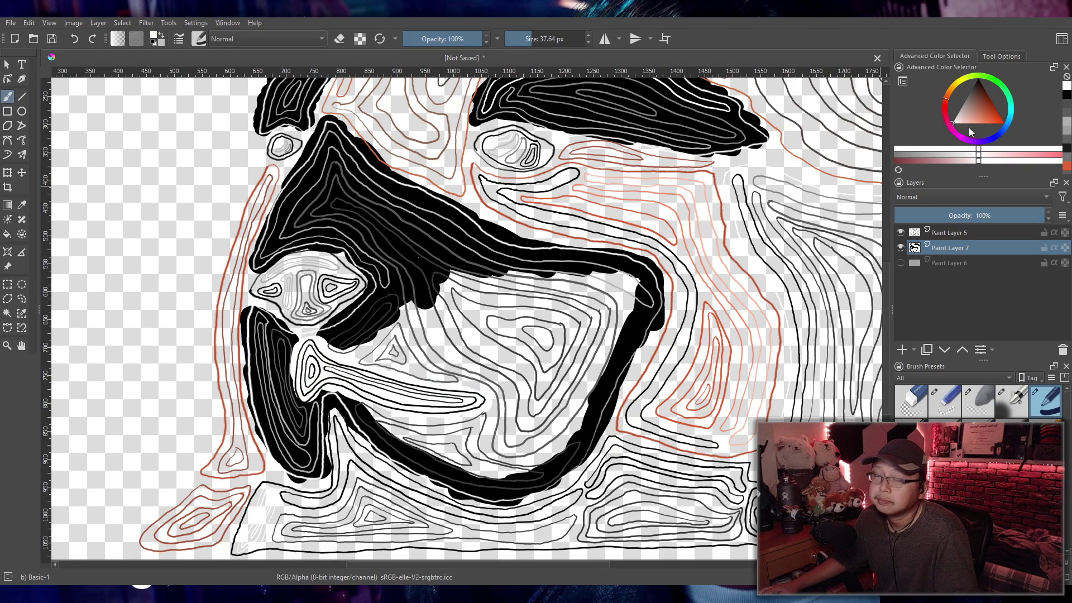
Step: Fill the remaining cheek contours above and below the mouth with solid black, using a 36.18 px brush
left_click(978, 80)
mouse_move(439, 295)
left_mouse_down()
mouse_move(392, 325)
mouse_move(386, 345)
mouse_move(354, 344)
mouse_move(422, 373)
mouse_move(391, 355)
mouse_move(460, 369)
mouse_move(459, 379)
mouse_move(416, 327)
mouse_move(464, 318)
mouse_move(421, 263)
mouse_move(625, 279)
mouse_move(620, 358)
mouse_move(600, 334)
mouse_move(548, 376)
left_mouse_up()
left_click_drag(516, 334, 578, 333, "shift")
mouse_move(578, 292)
left_mouse_down()
mouse_move(561, 324)
mouse_move(446, 300)
mouse_move(475, 329)
mouse_move(507, 410)
mouse_move(561, 387)
mouse_move(543, 429)
mouse_move(470, 452)
mouse_move(468, 439)
mouse_move(430, 445)
mouse_move(398, 438)
left_mouse_up()
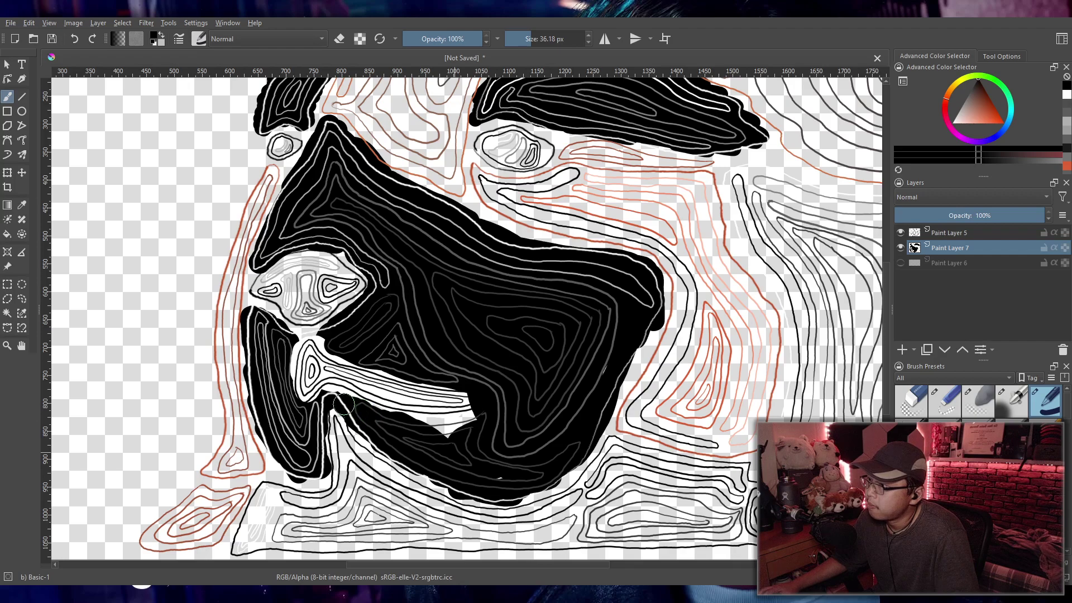
mouse_move(388, 420)
left_mouse_down()
mouse_move(449, 433)
mouse_move(419, 428)
mouse_move(467, 425)
mouse_move(411, 433)
left_mouse_up()
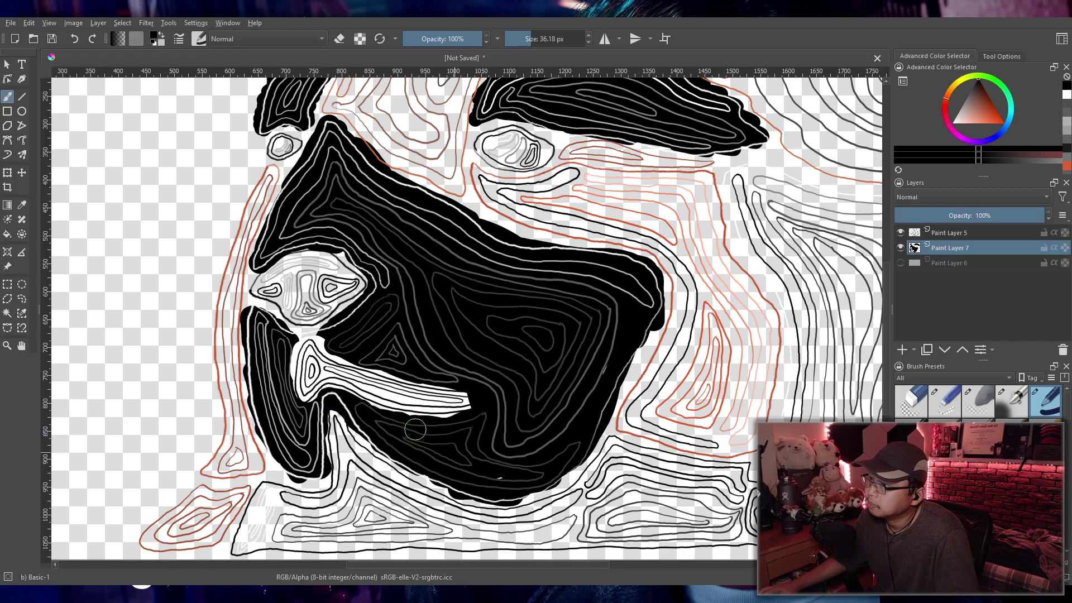
Step: Paint the long mouth shape and the oval nose solid white at 36.18 px
key("x")
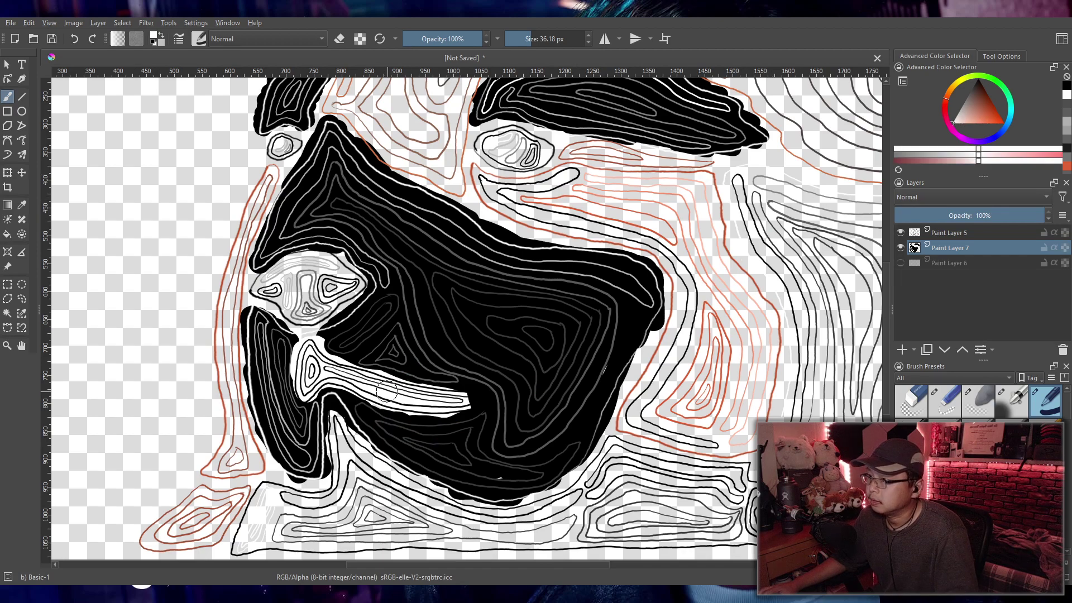
mouse_move(452, 401)
left_mouse_down()
mouse_move(480, 399)
mouse_move(402, 401)
mouse_move(309, 358)
mouse_move(304, 385)
mouse_move(309, 357)
mouse_move(311, 369)
left_mouse_up()
key("x")
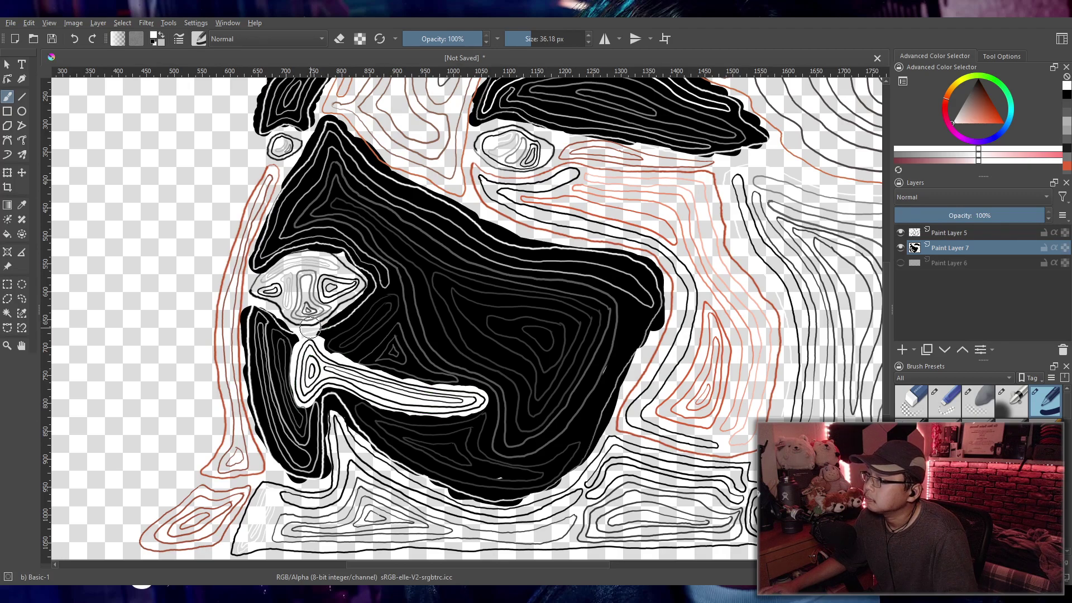
mouse_move(306, 282)
left_mouse_down()
mouse_move(281, 301)
mouse_move(285, 288)
mouse_move(257, 292)
mouse_move(312, 258)
mouse_move(325, 260)
mouse_move(273, 271)
mouse_move(260, 294)
mouse_move(312, 314)
mouse_move(354, 283)
mouse_move(310, 259)
mouse_move(315, 281)
mouse_move(293, 271)
left_mouse_up()
Step: Retouch the black edge above the nose with a 23.68 px brush
key("x")
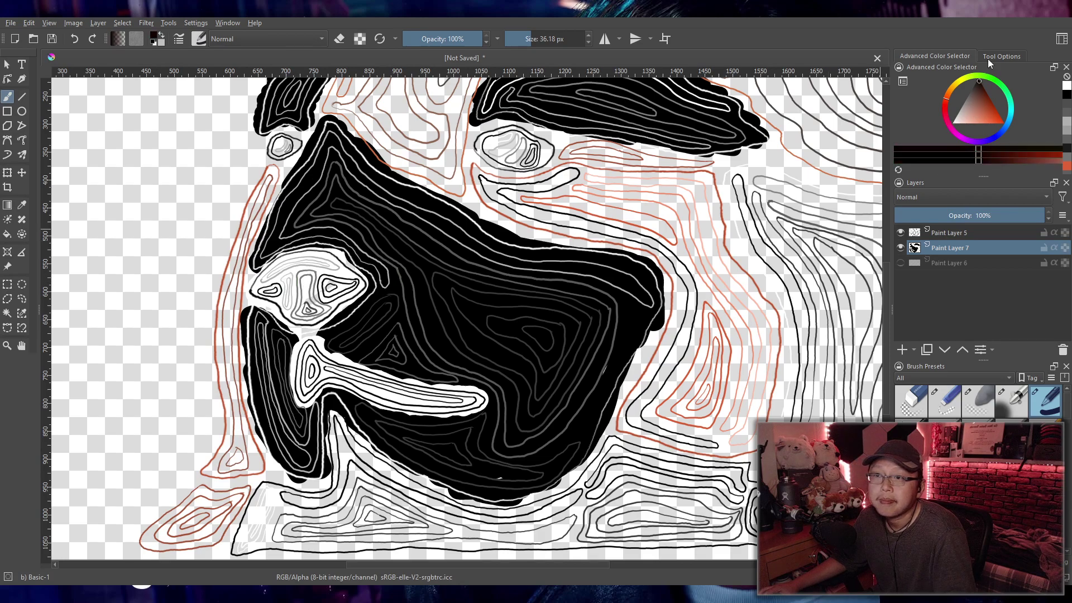
left_click_drag(276, 244, 264, 244)
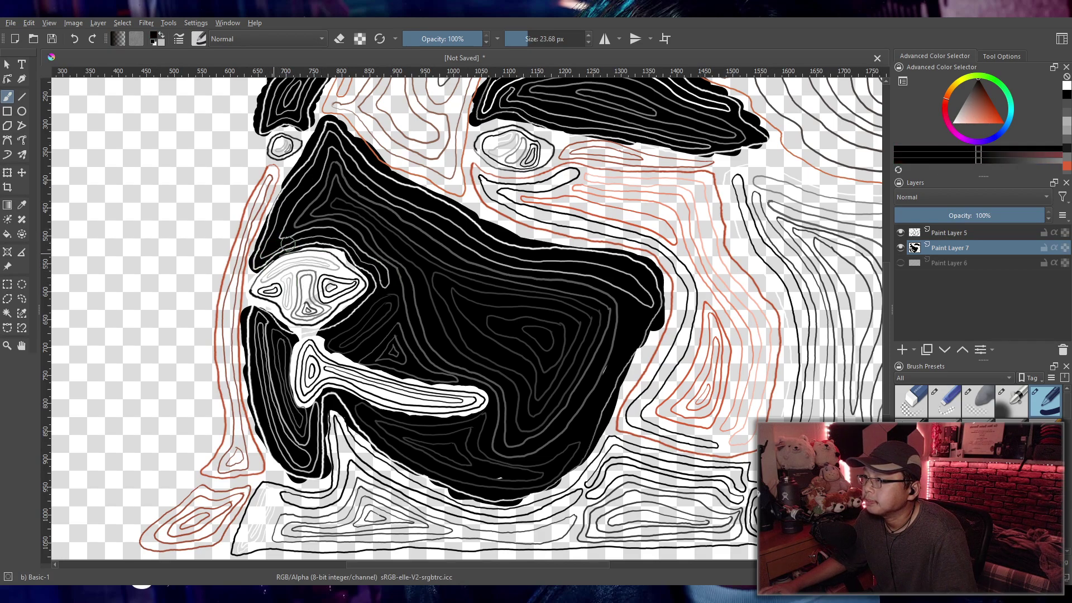
mouse_move(326, 239)
left_mouse_down()
mouse_move(349, 252)
mouse_move(355, 242)
left_mouse_up()
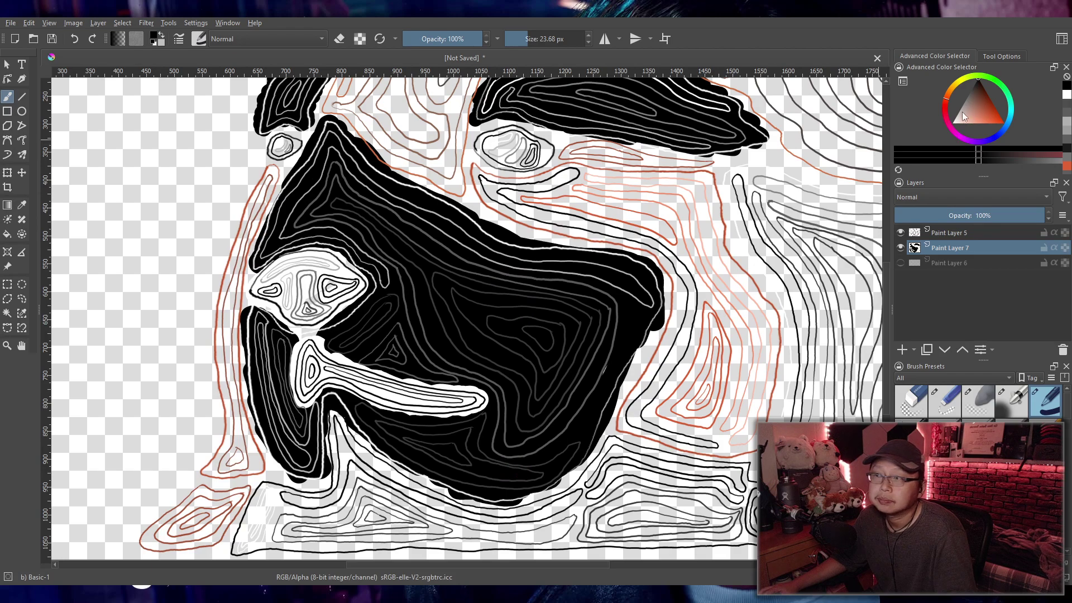
Step: Paint the whole collar band along the canvas's lower edge solid white, enlarging the brush to 52.18 px
scroll(479, 360, "down", 1)
scroll(481, 357, "up", 1)
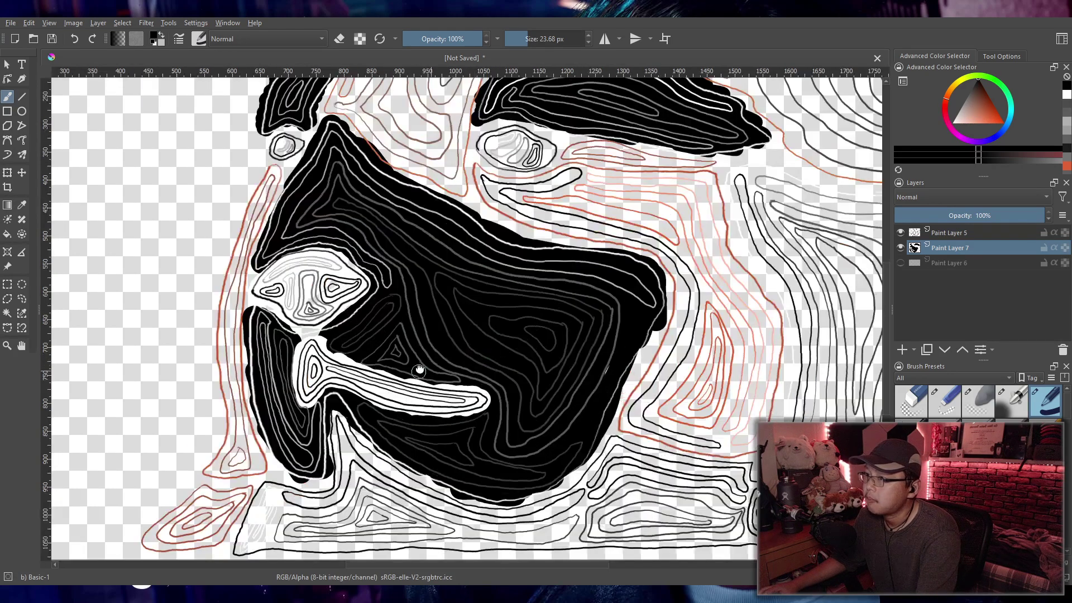
left_click_drag(416, 372, 432, 355)
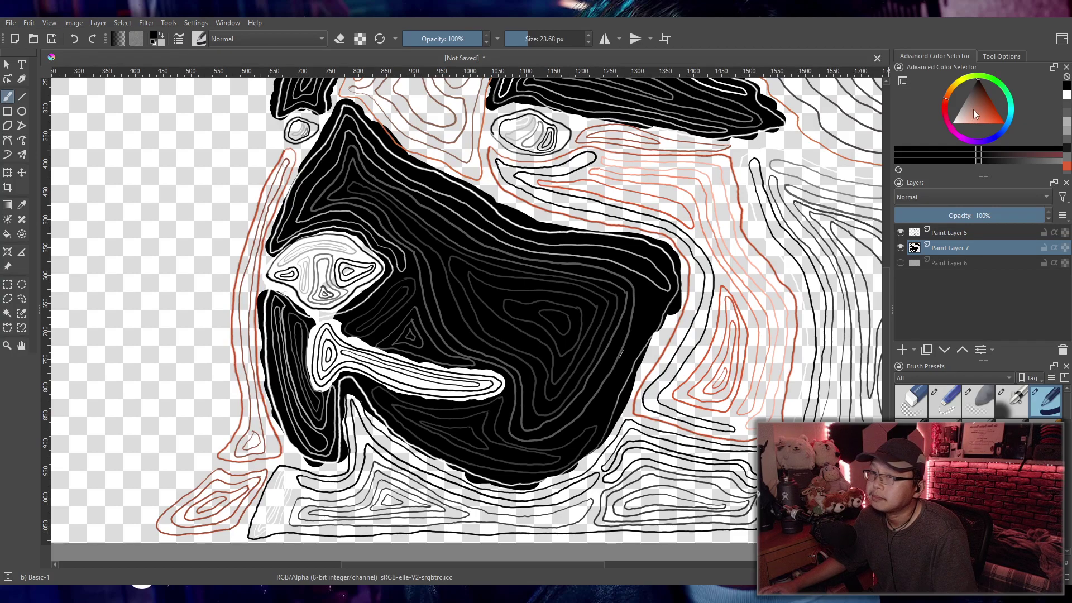
left_click_drag(976, 112, 886, 152)
left_click_drag(343, 271, 318, 286)
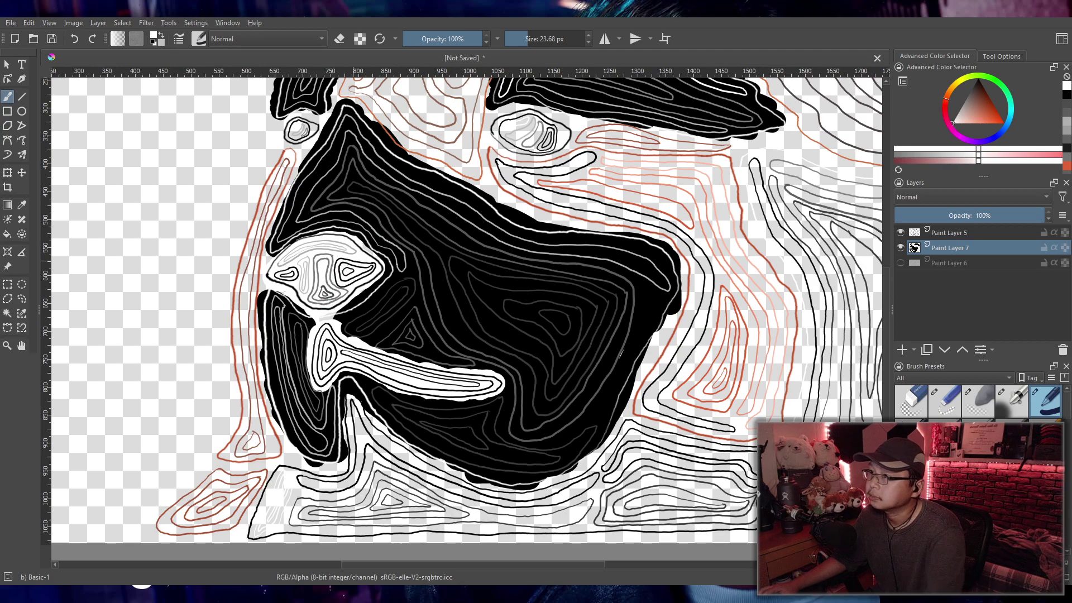
scroll(447, 215, "down", 1)
left_click_drag(468, 211, 425, 275)
scroll(480, 358, "up", 1)
left_click_drag(491, 382, 439, 316)
scroll(439, 316, "down", 1)
scroll(439, 316, "up", 1)
left_click_drag(391, 341, 448, 307)
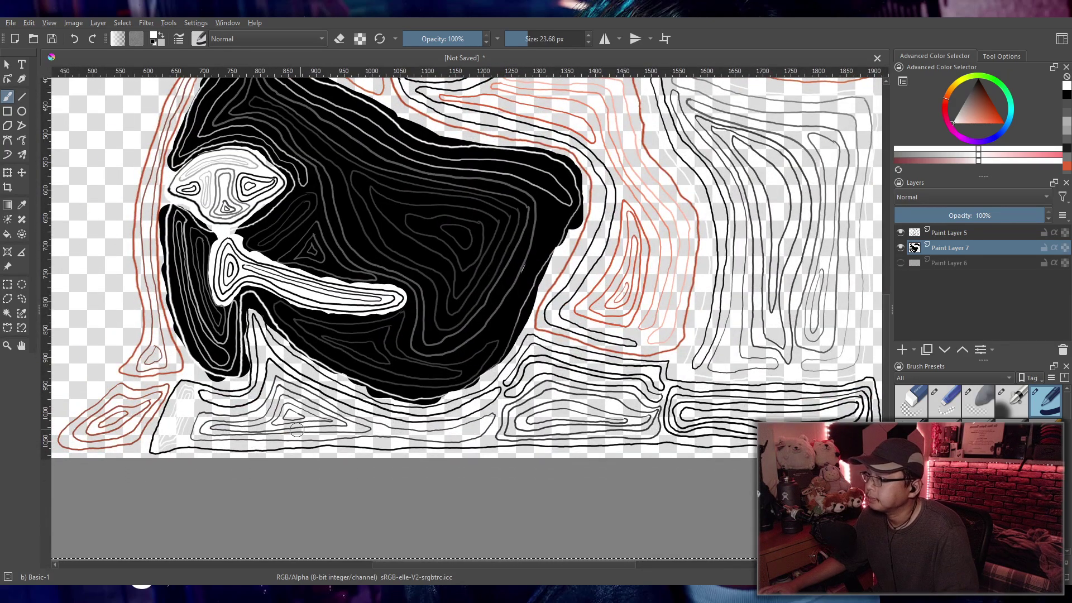
left_click_drag(748, 405, 778, 405)
mouse_move(801, 430)
left_mouse_down()
mouse_move(682, 450)
mouse_move(485, 453)
mouse_move(461, 435)
mouse_move(466, 418)
mouse_move(407, 434)
mouse_move(354, 416)
mouse_move(291, 377)
mouse_move(259, 336)
left_mouse_up()
mouse_move(253, 340)
left_mouse_down()
mouse_move(252, 313)
mouse_move(262, 370)
mouse_move(248, 395)
mouse_move(221, 406)
mouse_move(186, 392)
mouse_move(160, 446)
mouse_move(220, 435)
mouse_move(197, 447)
mouse_move(218, 429)
mouse_move(215, 416)
mouse_move(196, 416)
mouse_move(380, 433)
mouse_move(374, 465)
mouse_move(344, 459)
mouse_move(428, 455)
mouse_move(565, 414)
mouse_move(493, 414)
mouse_move(510, 384)
mouse_move(491, 393)
mouse_move(515, 380)
mouse_move(531, 348)
mouse_move(584, 367)
mouse_move(663, 372)
mouse_move(621, 390)
mouse_move(560, 374)
mouse_move(604, 403)
mouse_move(697, 427)
mouse_move(705, 418)
mouse_move(653, 389)
mouse_move(677, 390)
mouse_move(707, 424)
left_mouse_up()
Step: Fill the large contoured area behind the cheek, above the collar, with solid black at 52.18 px
scroll(673, 418, "down", 2)
key("plus")
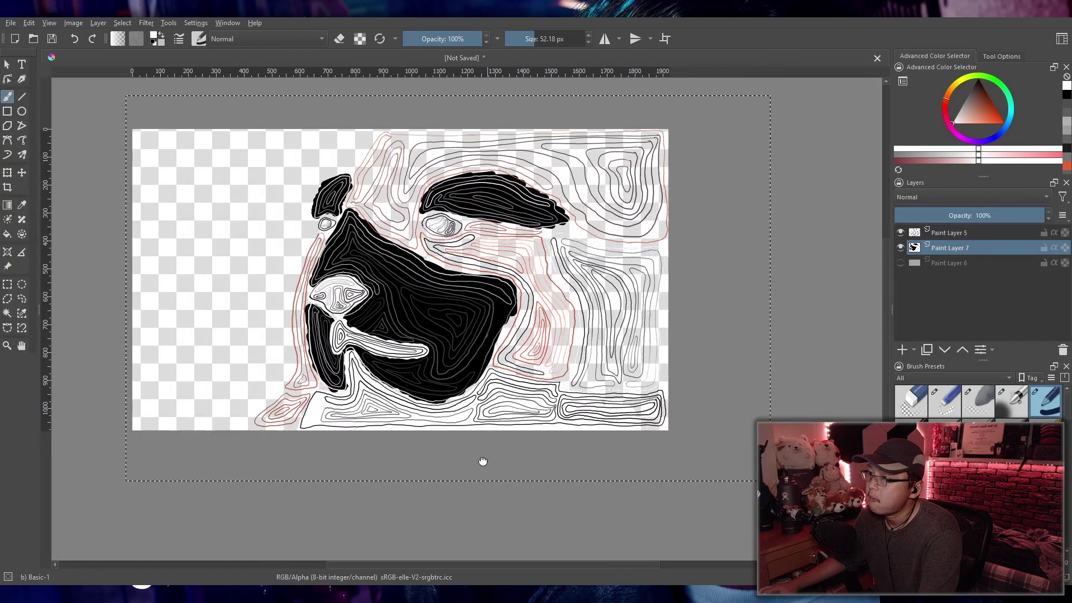
mouse_move(662, 441)
left_mouse_down()
mouse_move(687, 432)
mouse_move(647, 431)
mouse_move(665, 407)
mouse_move(588, 409)
left_mouse_up()
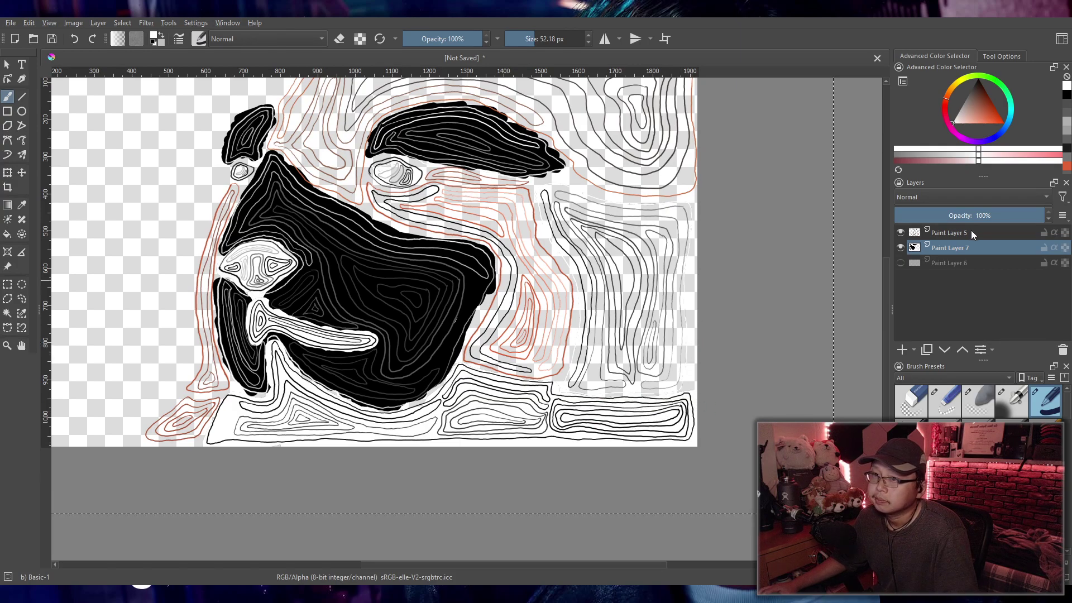
key("x")
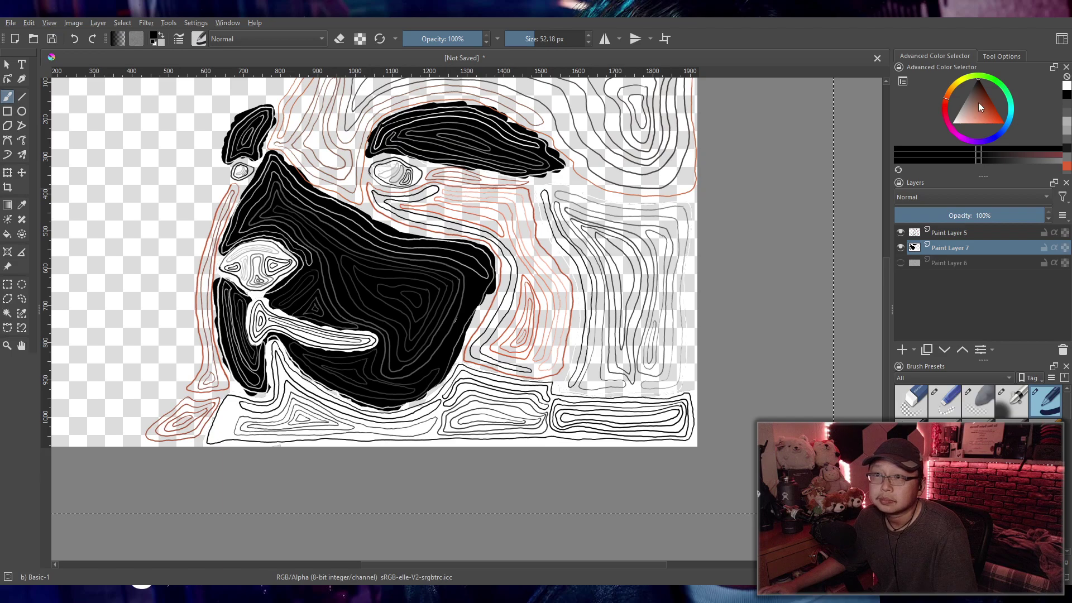
mouse_move(667, 376)
left_mouse_down()
mouse_move(696, 376)
mouse_move(565, 385)
mouse_move(585, 312)
mouse_move(542, 192)
mouse_move(687, 208)
mouse_move(690, 374)
mouse_move(669, 375)
mouse_move(678, 355)
mouse_move(592, 366)
mouse_move(616, 331)
mouse_move(609, 289)
mouse_move(555, 200)
mouse_move(600, 249)
mouse_move(692, 268)
mouse_move(701, 253)
mouse_move(654, 256)
mouse_move(616, 313)
mouse_move(650, 334)
mouse_move(676, 324)
mouse_move(675, 280)
mouse_move(633, 326)
mouse_move(659, 307)
left_mouse_up()
left_click_drag(641, 240, 664, 357)
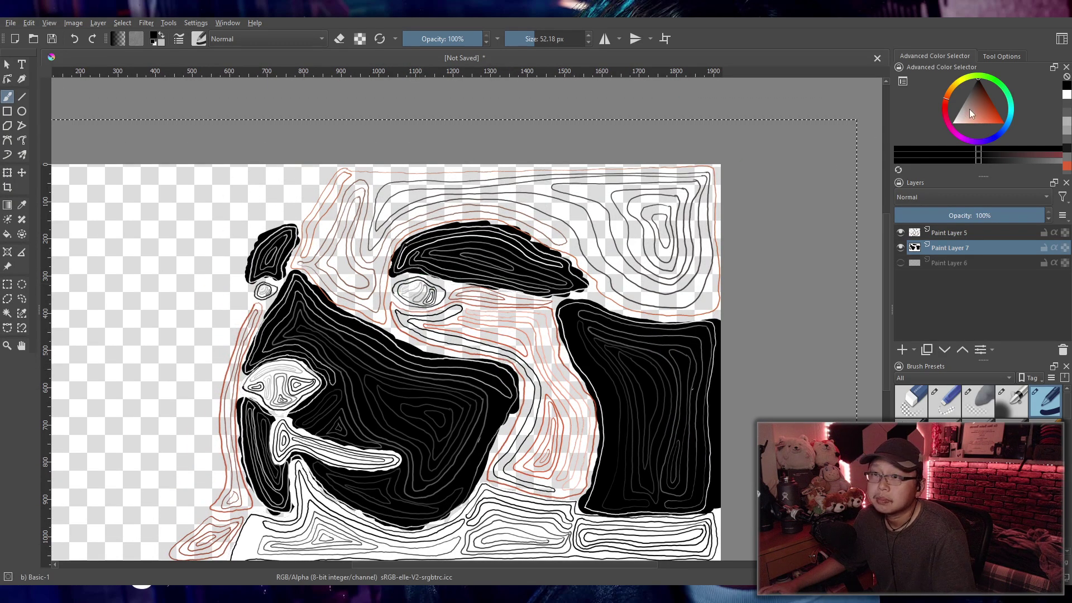
Step: Paint the near eye white with a black iris, and reduce the brush to 22.42 px
left_click_drag(968, 112, 952, 122)
mouse_move(415, 294)
left_mouse_down()
mouse_move(396, 291)
mouse_move(411, 302)
mouse_move(440, 294)
mouse_move(395, 286)
left_mouse_up()
left_click_drag(978, 109, 978, 79)
left_click_drag(418, 285, 417, 285)
key("bracketleft")
key("bracketleft")
key("bracketleft")
key("bracketleft")
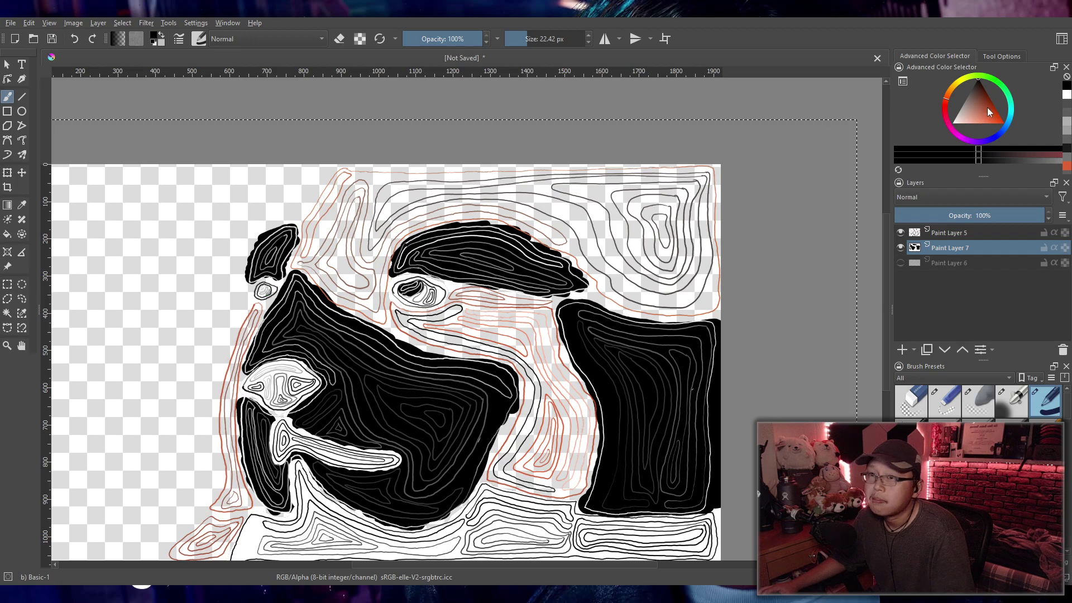
Step: Paint the far eye white and add its black pupil with an 11.40 px brush
left_click_drag(985, 113, 890, 158)
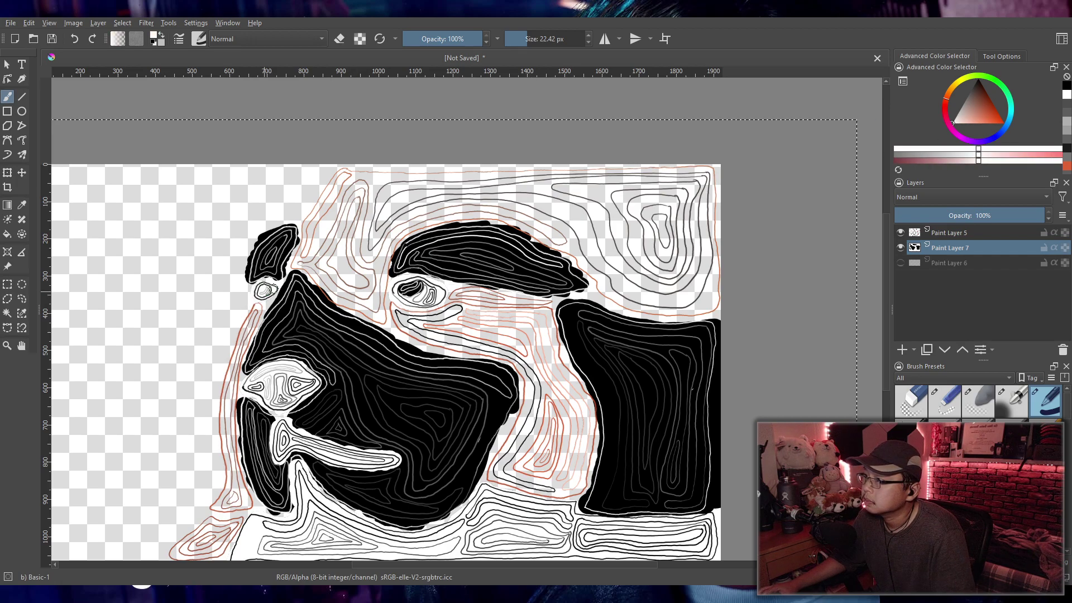
left_click(262, 289)
left_click_drag(963, 106, 977, 75)
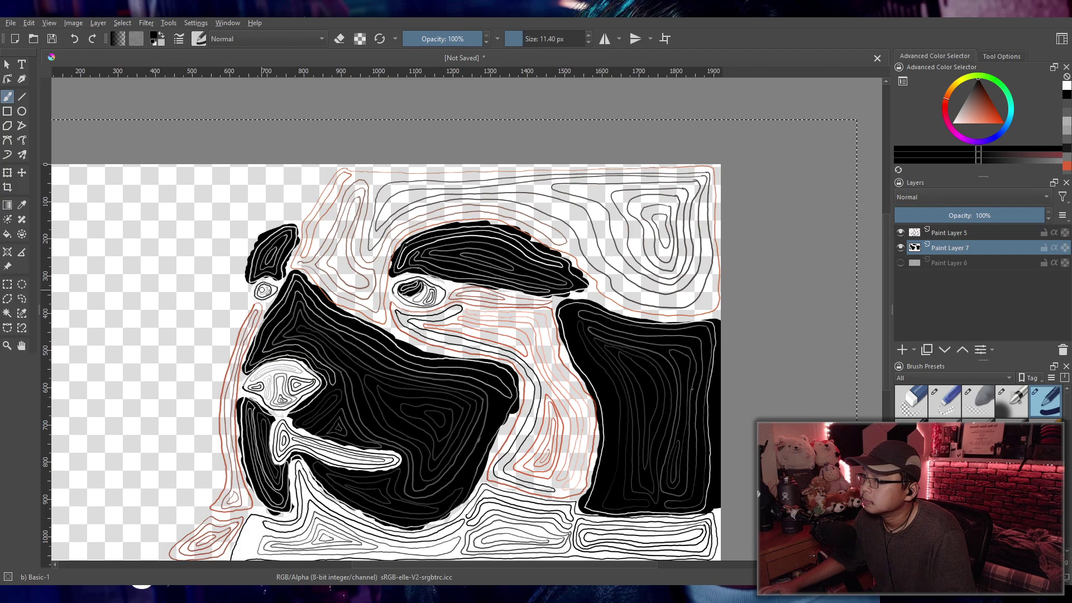
left_click(263, 290)
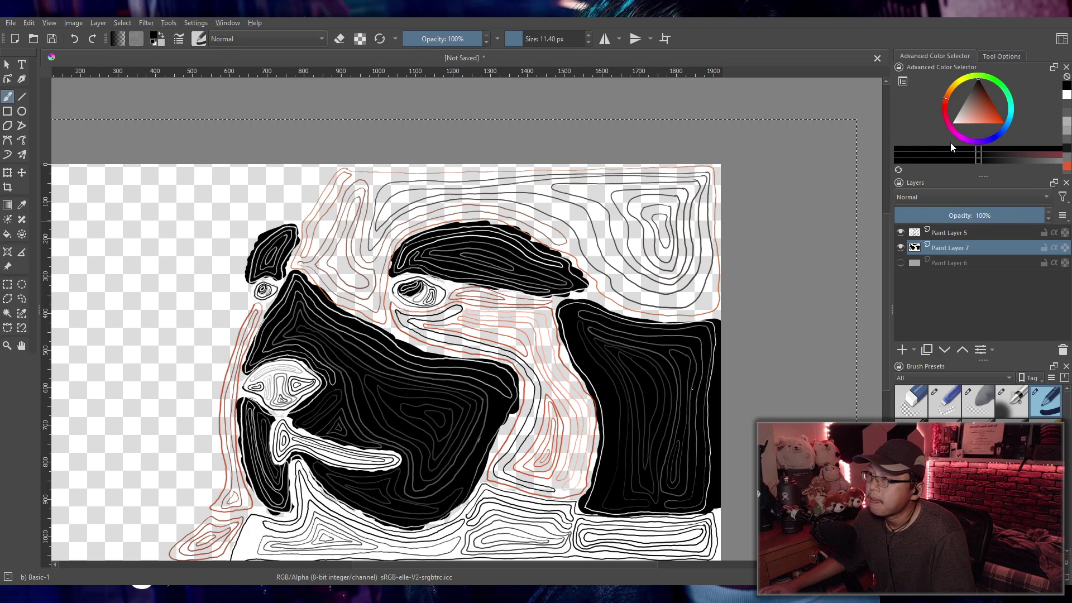
Step: Pick a mid grey and paint the upper eyelids of the near and far eyes, ending with a 17.02 px brush
left_click(962, 102)
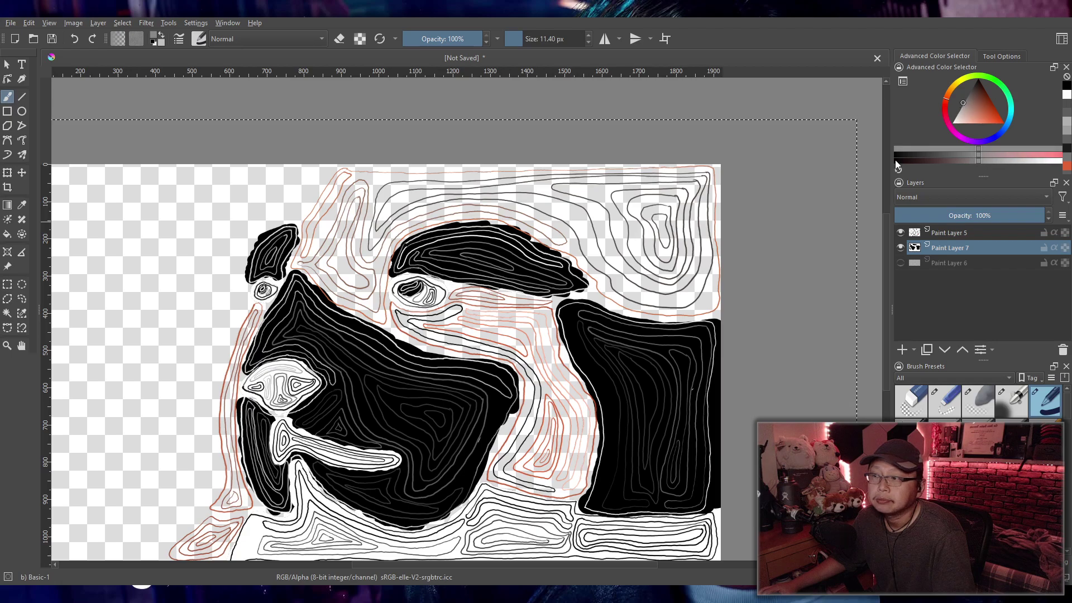
scroll(507, 454, "up", 1)
left_click_drag(394, 213, 423, 339)
key("bracketright")
key("bracketright")
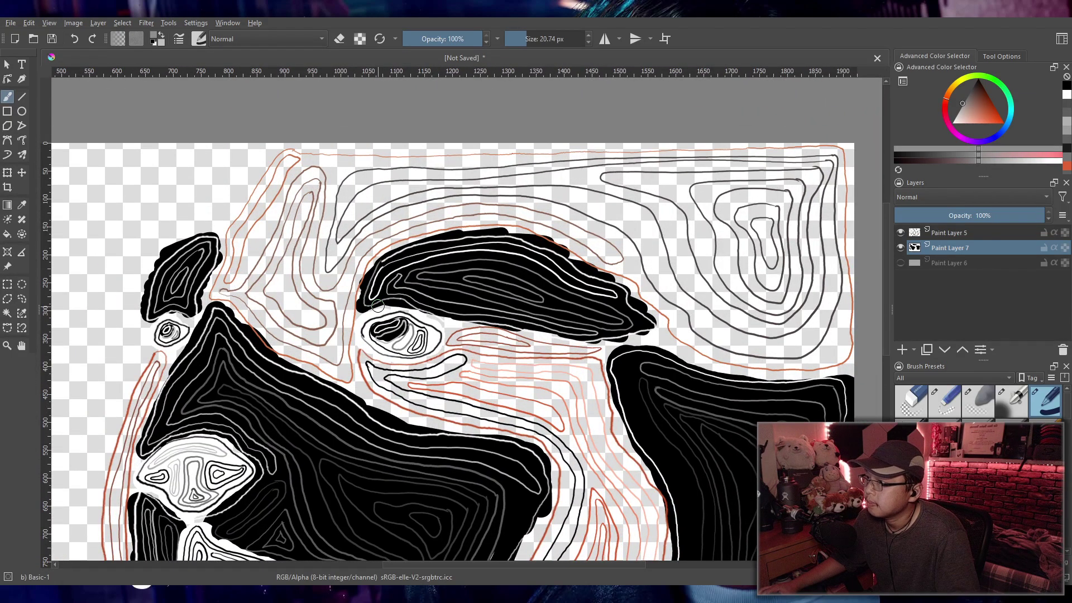
left_click_drag(364, 312, 407, 308)
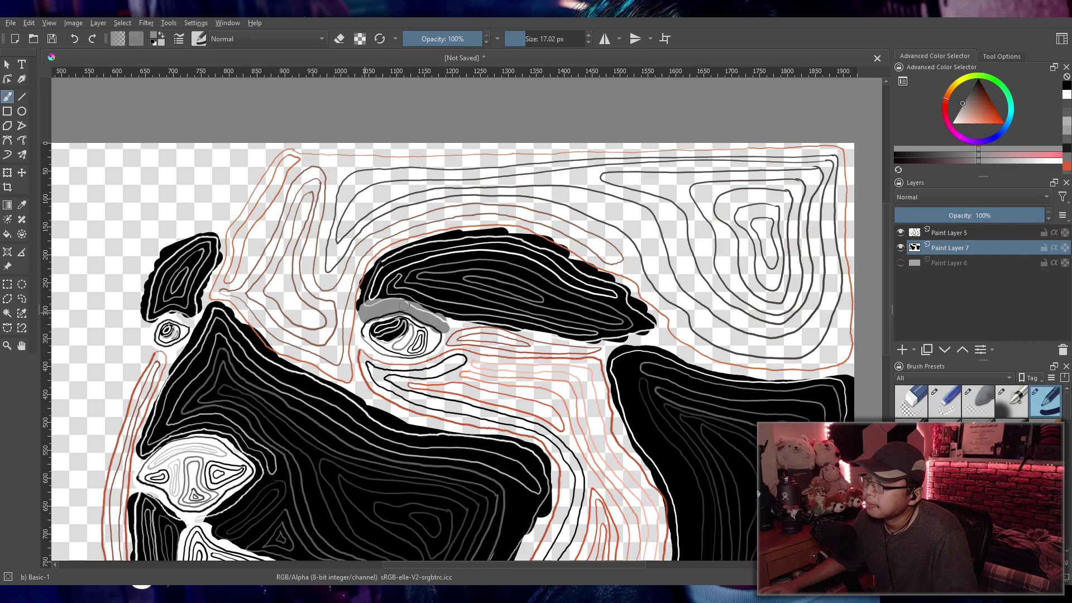
left_click_drag(161, 317, 187, 316)
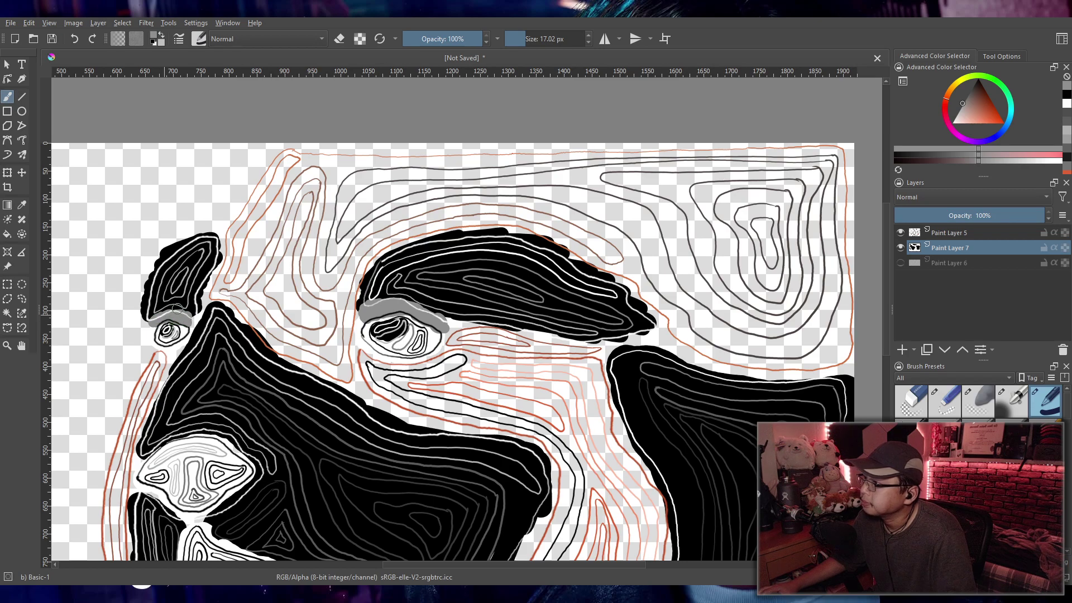
Step: Paint a grey rim around the oval nose with the 17.02 px brush
scroll(368, 277, "down", 2)
scroll(283, 401, "up", 1)
mouse_move(283, 401)
left_mouse_down()
mouse_move(366, 353)
mouse_move(305, 342)
left_mouse_up()
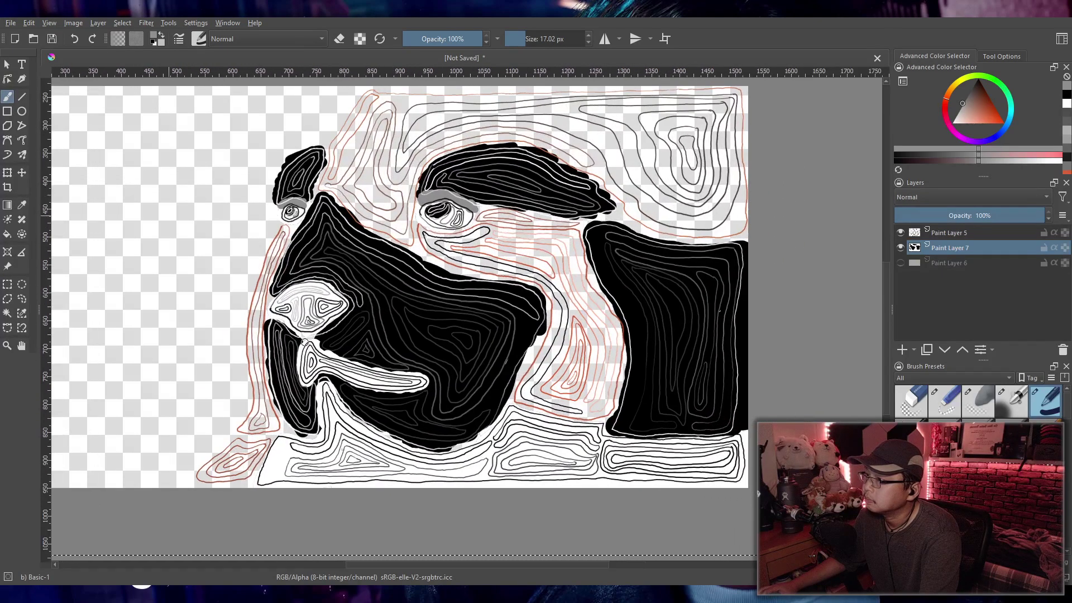
scroll(304, 342, "up", 2)
mouse_move(231, 259)
left_mouse_down()
mouse_move(283, 236)
mouse_move(338, 272)
mouse_move(303, 311)
mouse_move(255, 316)
left_mouse_up()
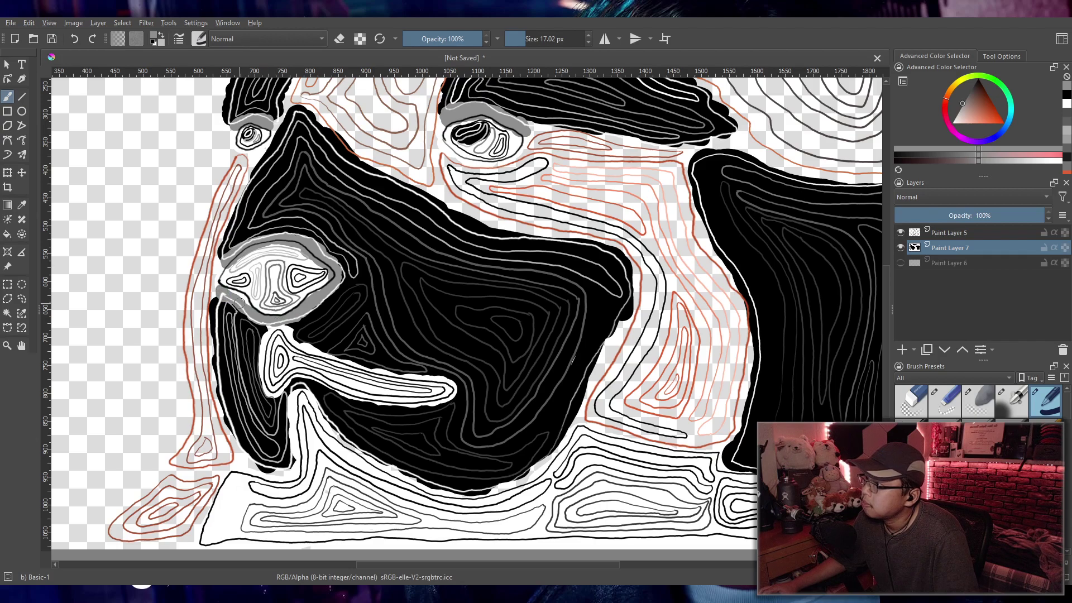
Step: Paint a grey rim around the whole mouth shape, undoing one stray stroke
mouse_move(287, 329)
left_mouse_down()
mouse_move(313, 346)
mouse_move(285, 333)
mouse_move(449, 389)
left_mouse_up()
key("ctrl+z")
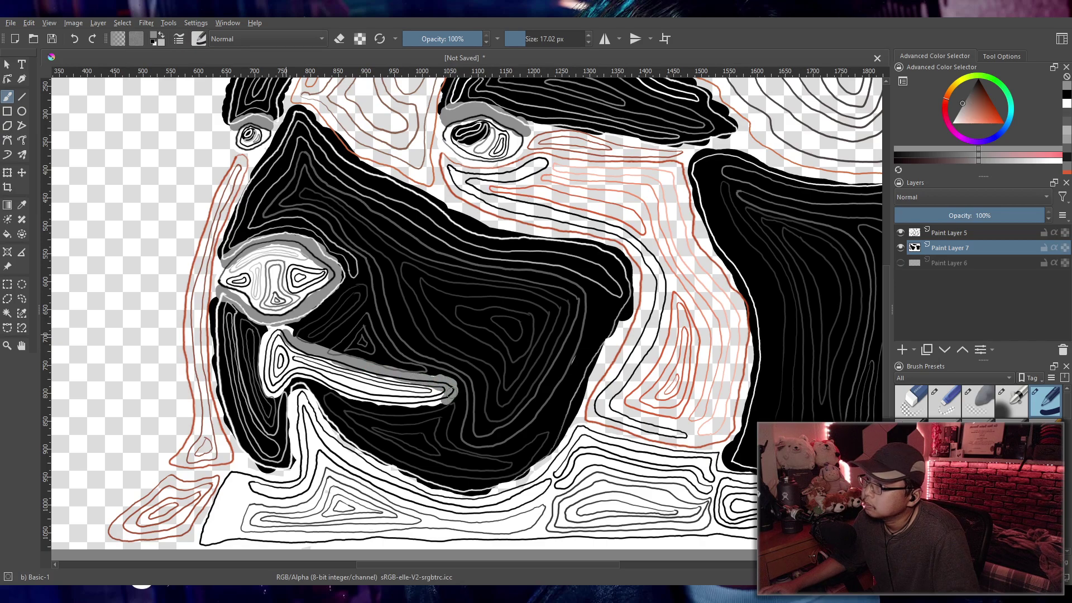
mouse_move(441, 394)
left_mouse_down()
mouse_move(405, 406)
mouse_move(297, 377)
mouse_move(279, 388)
mouse_move(259, 371)
mouse_move(268, 340)
left_mouse_up()
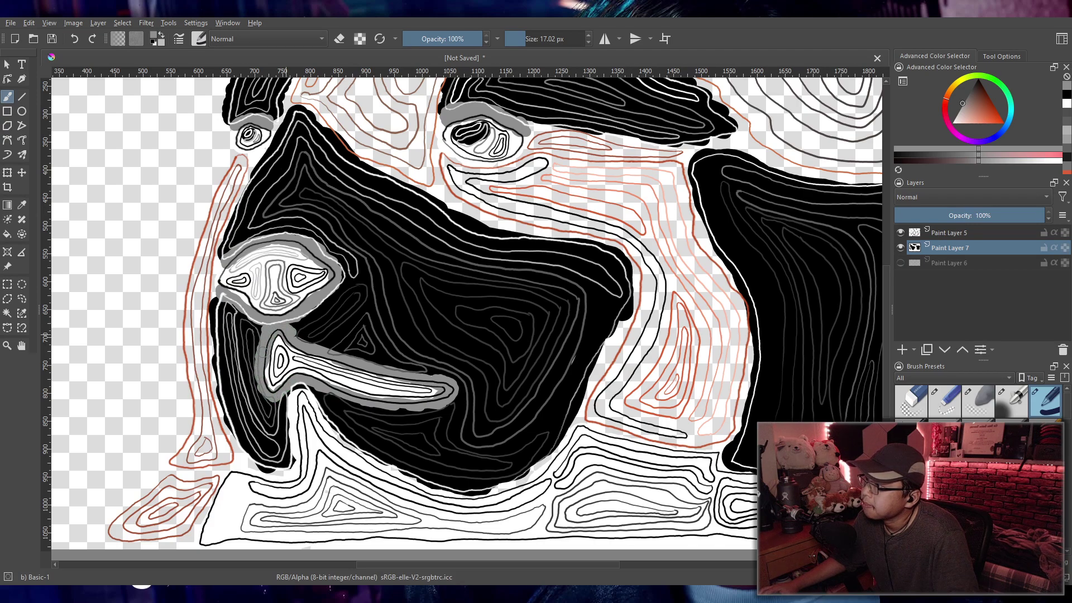
Step: Paint a grey band along the collar's upper edge, from the back of the neck to the front of the chin
scroll(341, 374, "down", 3)
scroll(392, 375, "up", 2)
left_click_drag(473, 393, 439, 375)
scroll(426, 369, "up", 2)
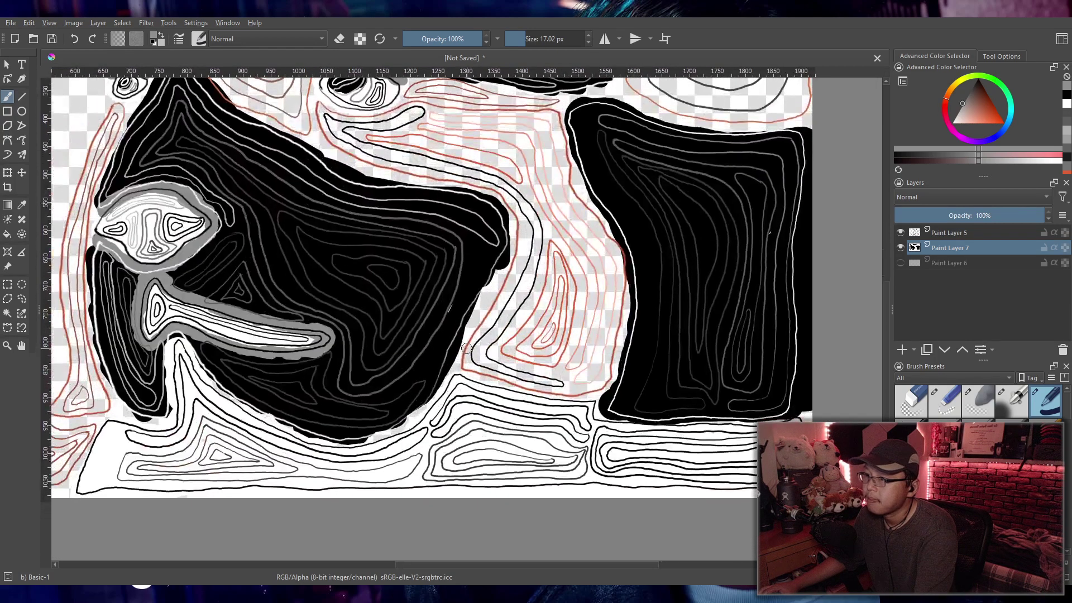
mouse_move(803, 417)
left_mouse_down()
mouse_move(665, 424)
mouse_move(594, 410)
mouse_move(609, 417)
left_mouse_up()
mouse_move(589, 402)
left_mouse_down()
mouse_move(448, 378)
mouse_move(397, 429)
mouse_move(327, 445)
mouse_move(286, 433)
mouse_move(204, 380)
mouse_move(177, 336)
mouse_move(162, 422)
mouse_move(111, 421)
mouse_move(144, 419)
left_mouse_up()
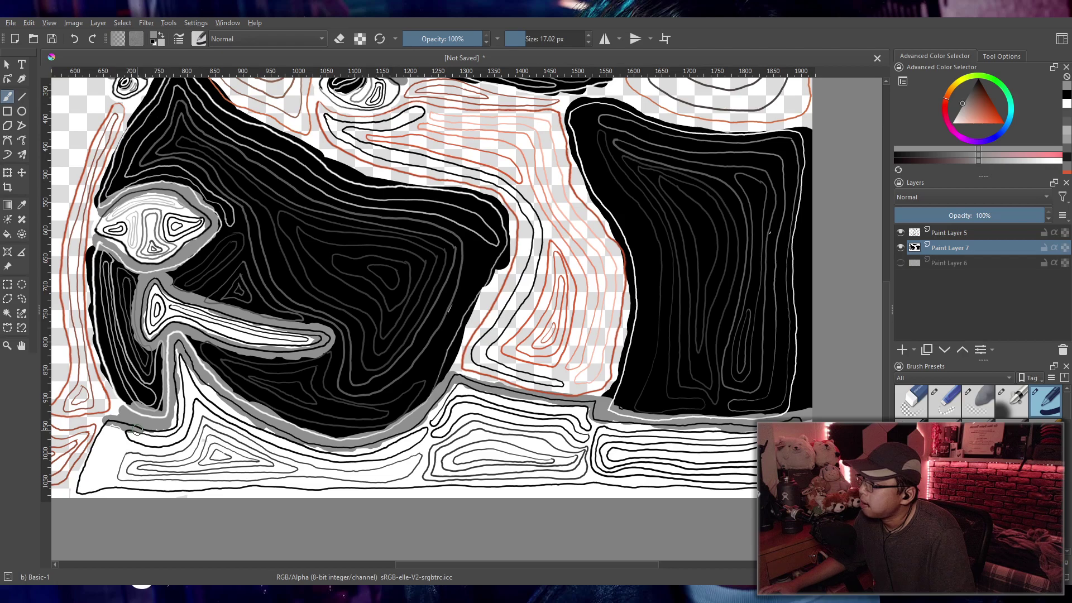
Step: Choose black and fill the narrow slanted strip at the collar's front end
left_click(978, 80)
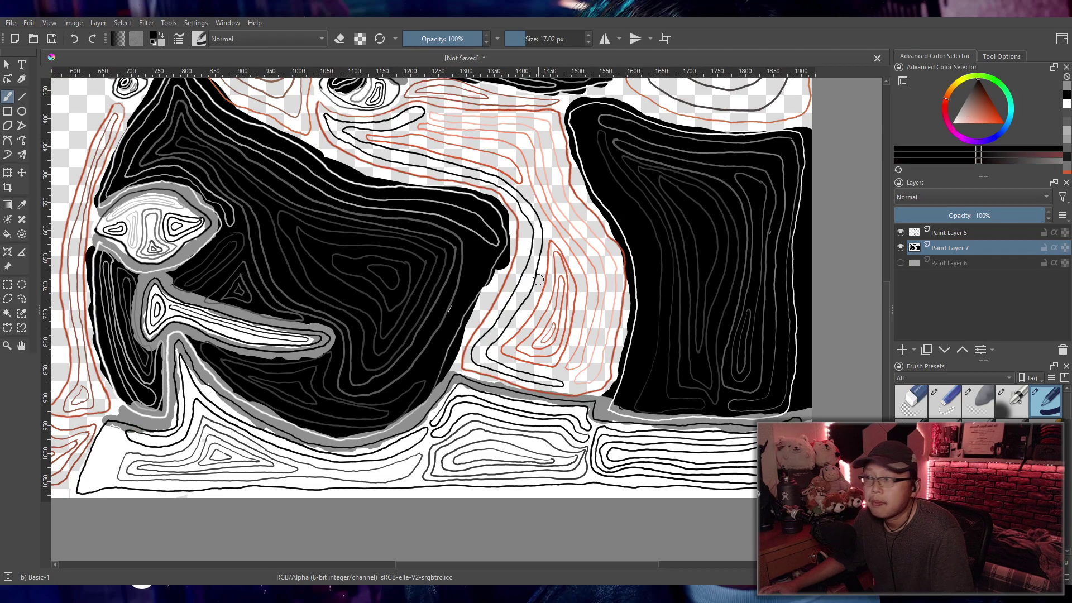
mouse_move(115, 428)
left_mouse_down()
mouse_move(107, 475)
mouse_move(90, 486)
mouse_move(107, 439)
left_mouse_up()
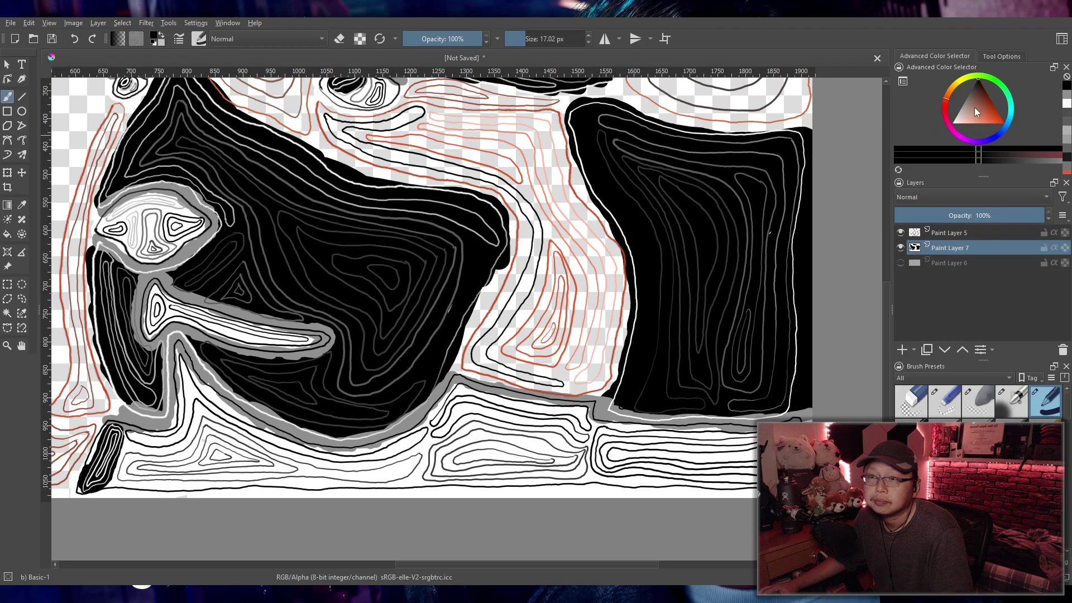
Step: Choose grey and paint a rim around the black slanted strip at the collar's front end
left_click_drag(969, 101, 963, 103)
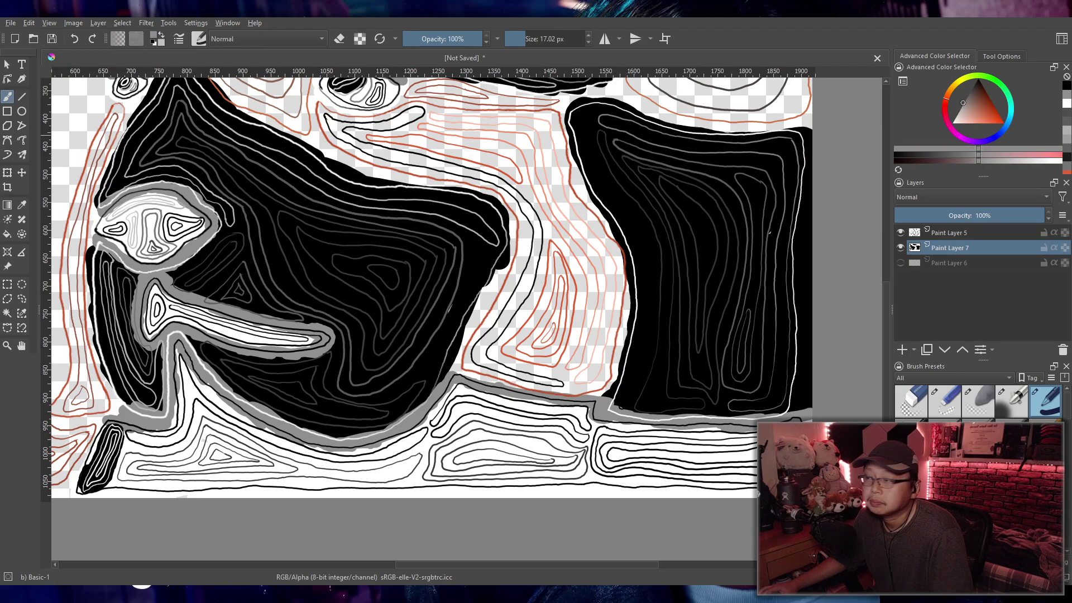
left_click_drag(110, 423, 81, 478)
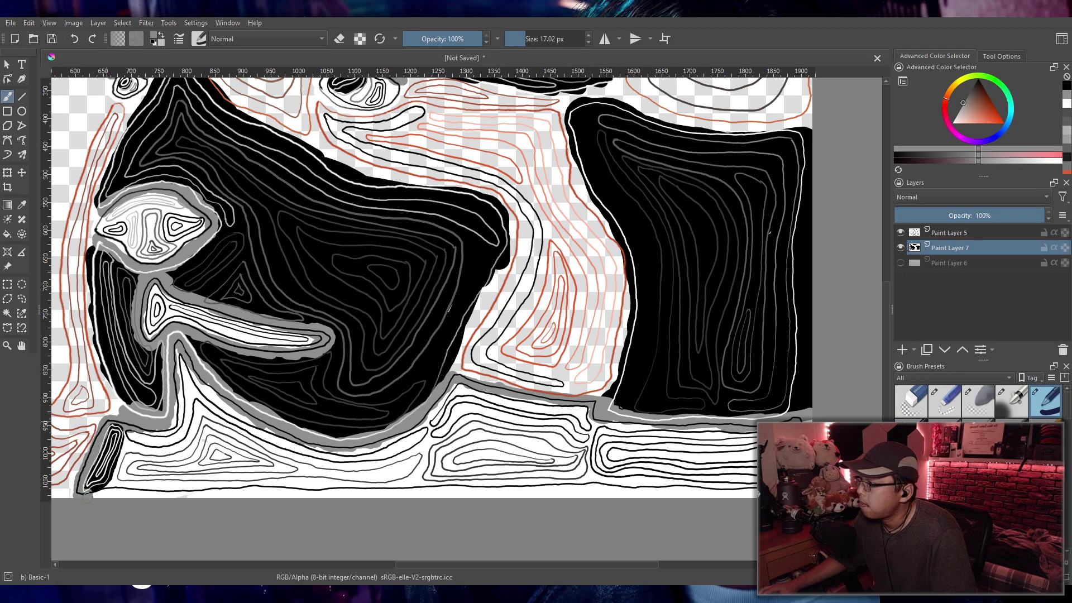
left_click_drag(110, 484, 119, 459)
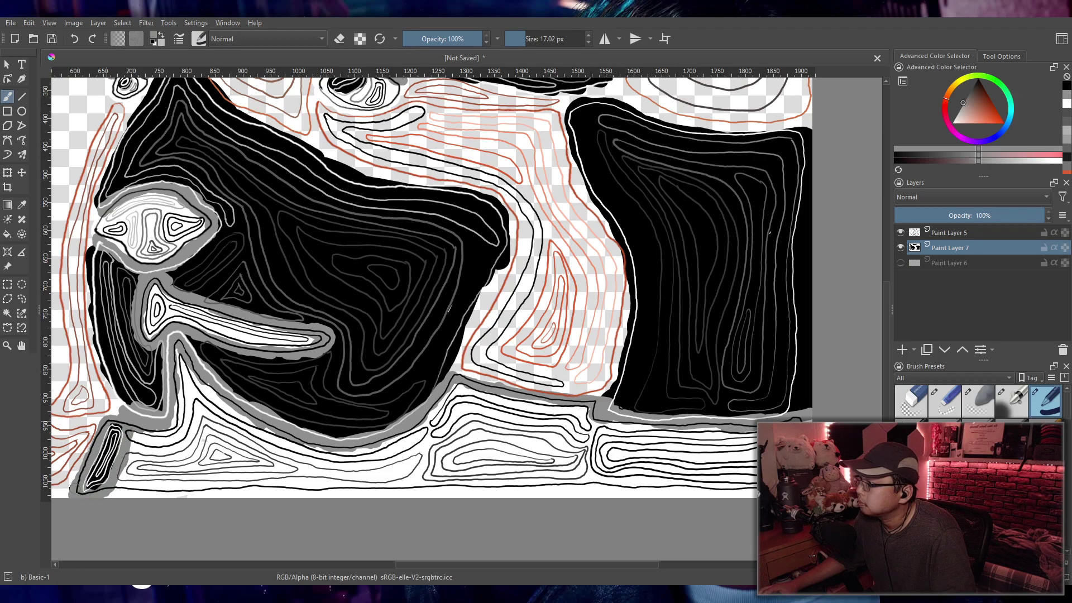
scroll(141, 442, "down", 2)
left_click_drag(139, 429, 256, 466)
scroll(301, 442, "up", 1)
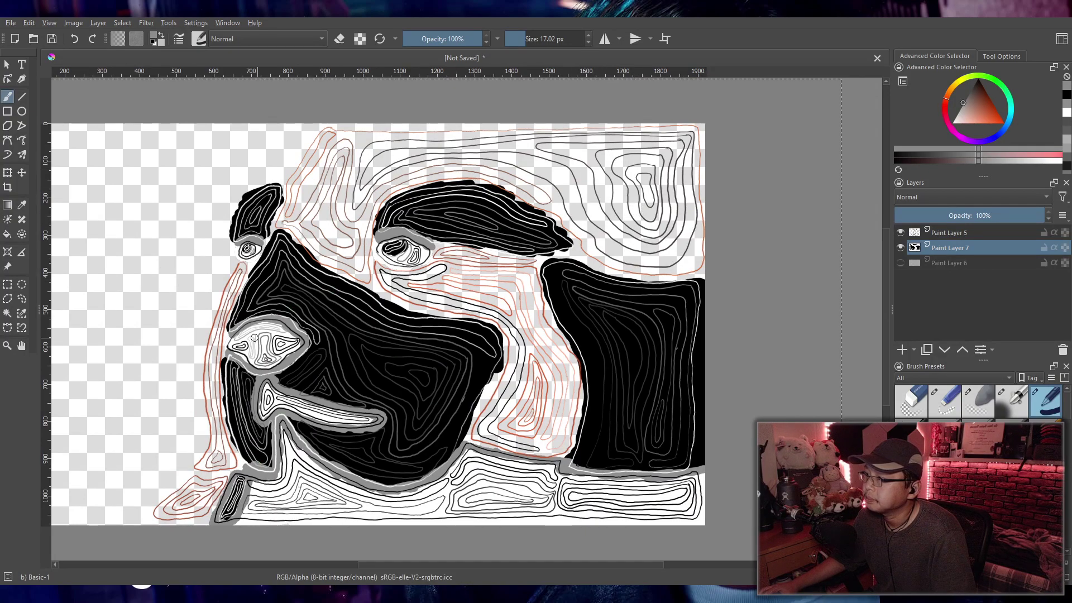
left_click(985, 121)
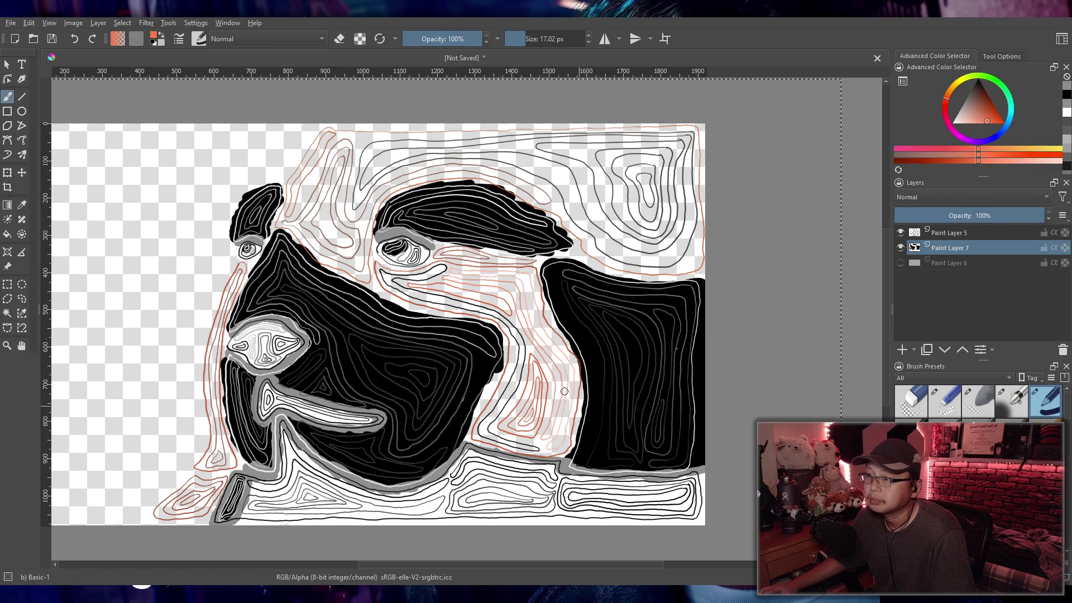
scroll(564, 392, "up", 7)
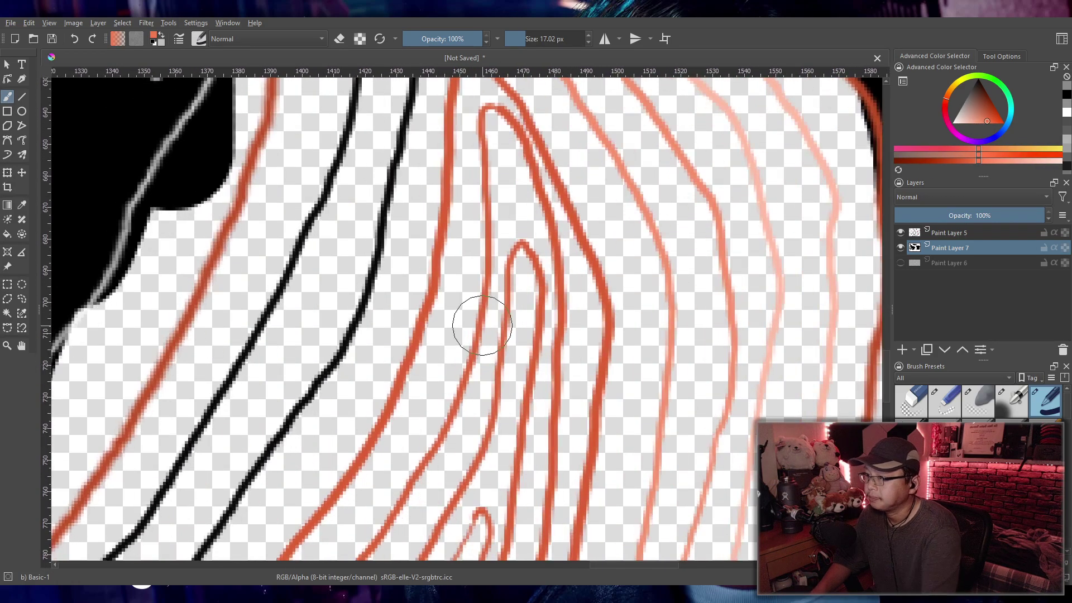
key("p")
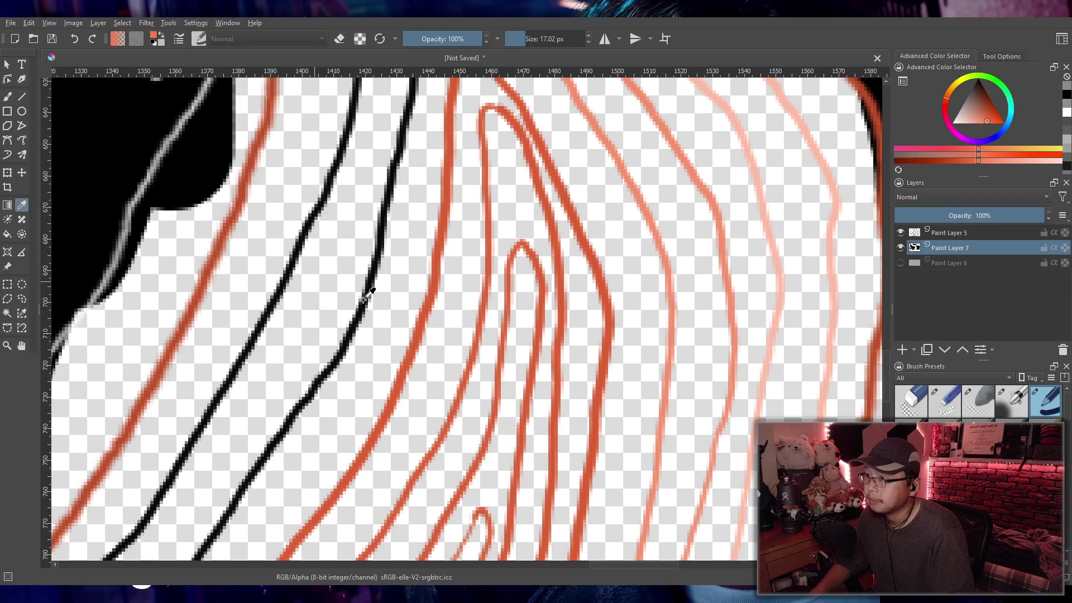
left_click(435, 286)
key("b")
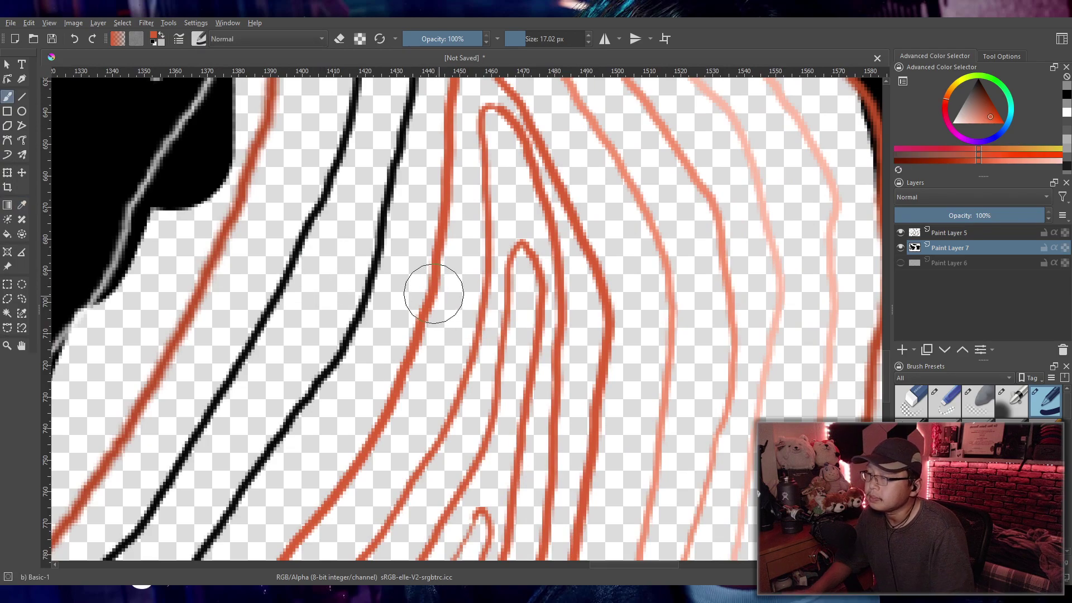
scroll(545, 279, "down", 4)
scroll(535, 280, "down", 6)
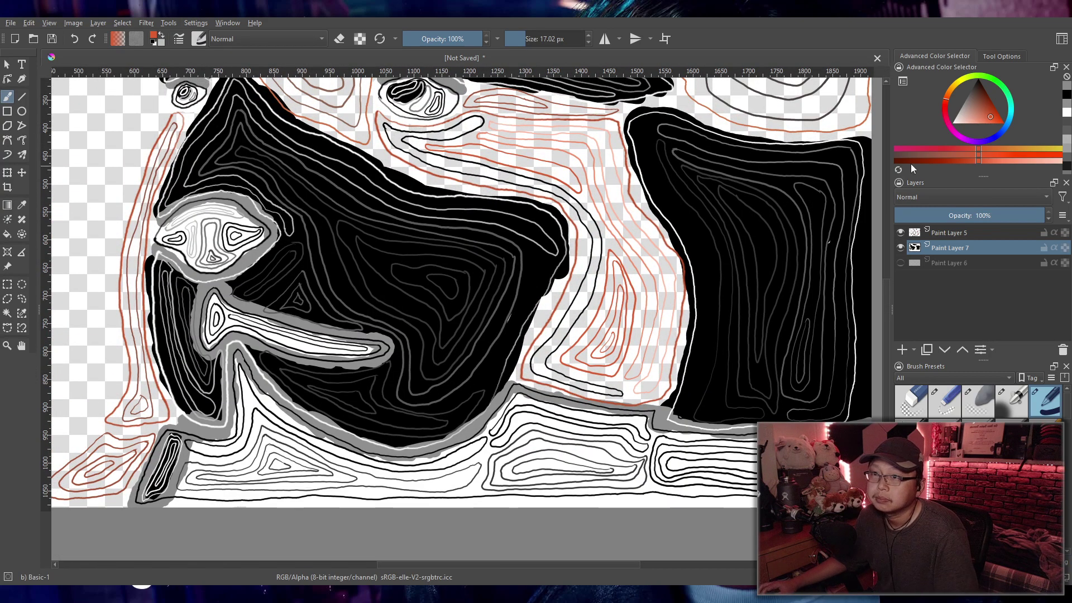
left_click(896, 162)
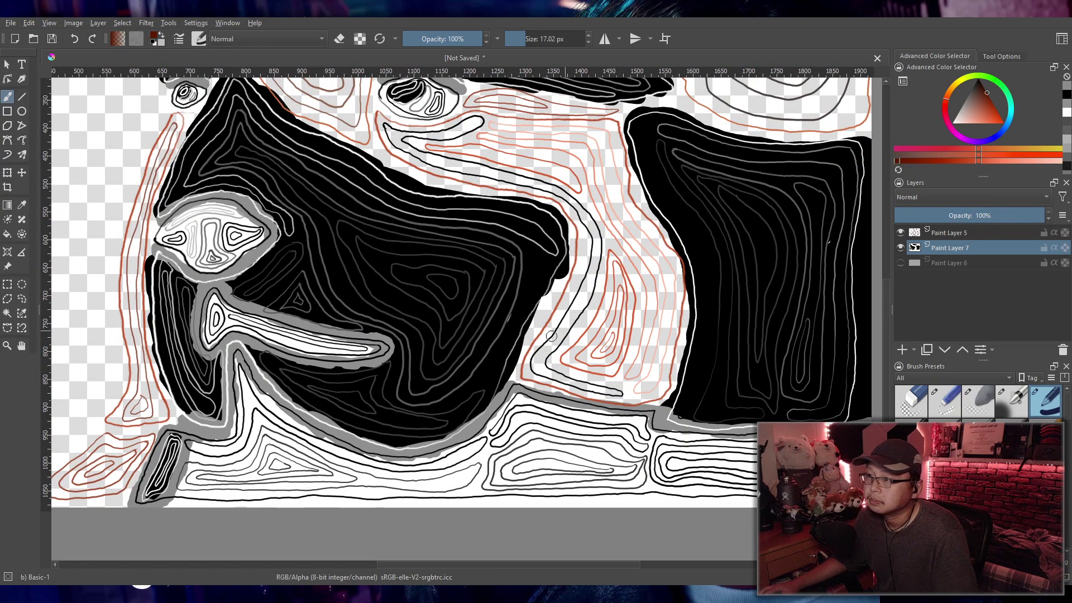
mouse_move(524, 374)
left_mouse_down()
mouse_move(532, 353)
mouse_move(538, 367)
mouse_move(568, 330)
mouse_move(544, 335)
mouse_move(516, 380)
mouse_move(565, 389)
mouse_move(516, 373)
mouse_move(544, 378)
mouse_move(581, 357)
left_mouse_up()
mouse_move(561, 351)
left_mouse_down()
mouse_move(553, 381)
mouse_move(524, 376)
mouse_move(563, 386)
left_mouse_up()
key("ctrl+z")
key("ctrl+z")
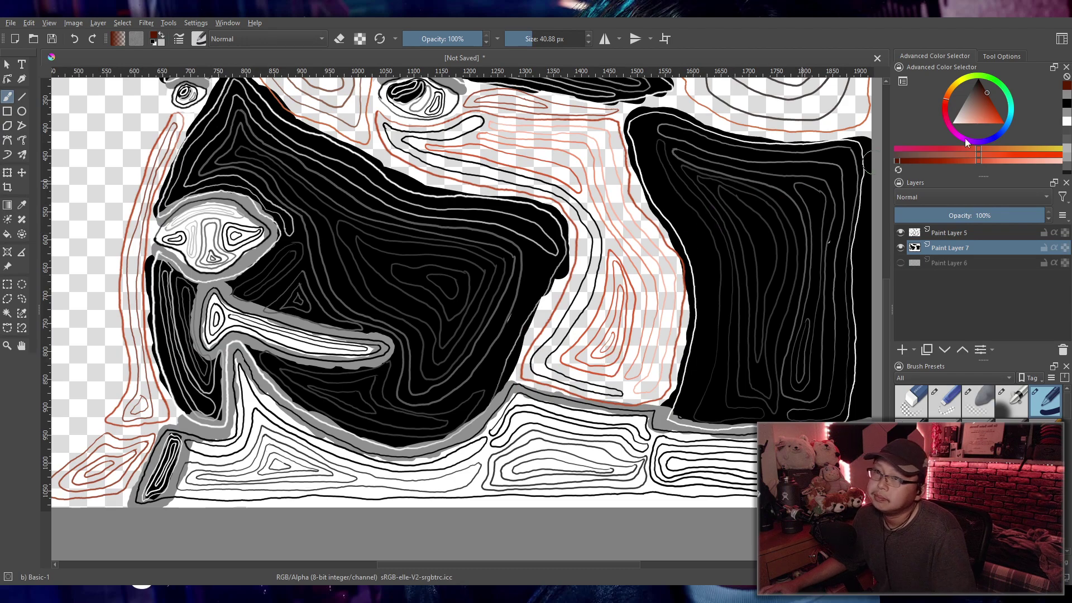
Step: Choose white and fill the winding band from beneath the large eye to the collar with the 40.88 px brush
key("d")
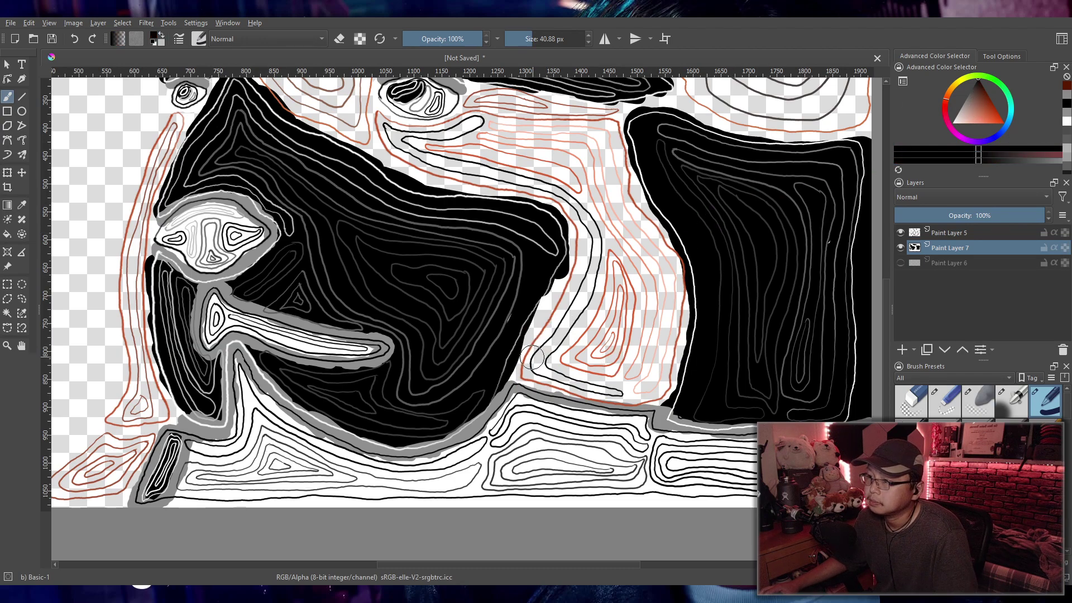
left_click(953, 123)
mouse_move(581, 384)
left_mouse_down()
mouse_move(617, 395)
mouse_move(540, 368)
mouse_move(598, 252)
mouse_move(577, 205)
mouse_move(553, 185)
mouse_move(414, 150)
mouse_move(391, 132)
mouse_move(480, 117)
left_mouse_up()
scroll(513, 110, "down", 3)
scroll(511, 125, "up", 3)
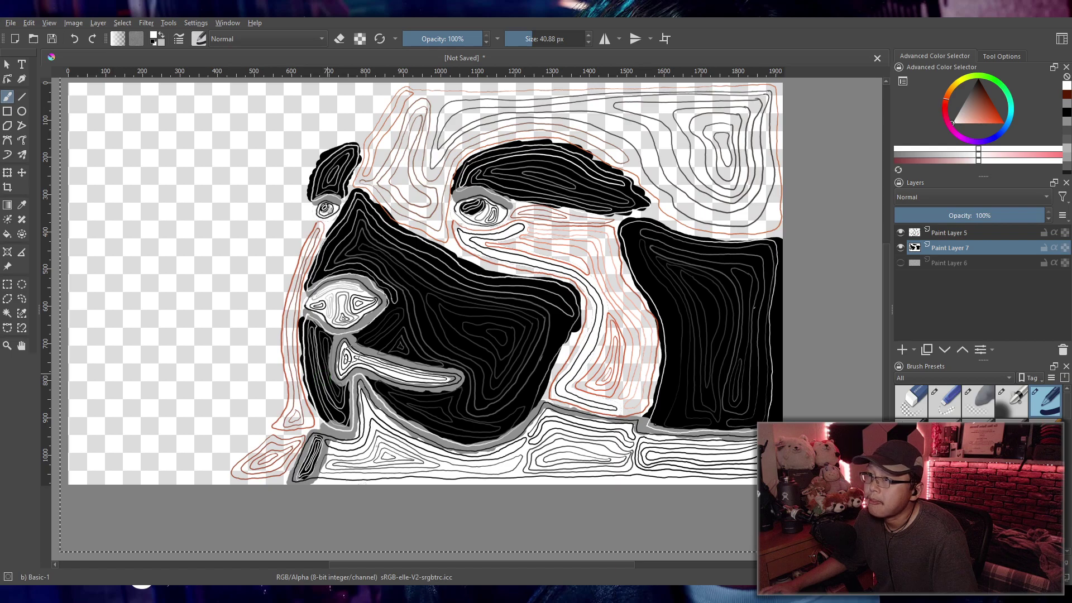
Step: Undo a white stroke on the upper head and fill the forehead and whole upper head with black
mouse_move(734, 166)
left_mouse_down()
mouse_move(726, 199)
mouse_move(755, 169)
mouse_move(760, 198)
left_mouse_up()
key("ctrl+z")
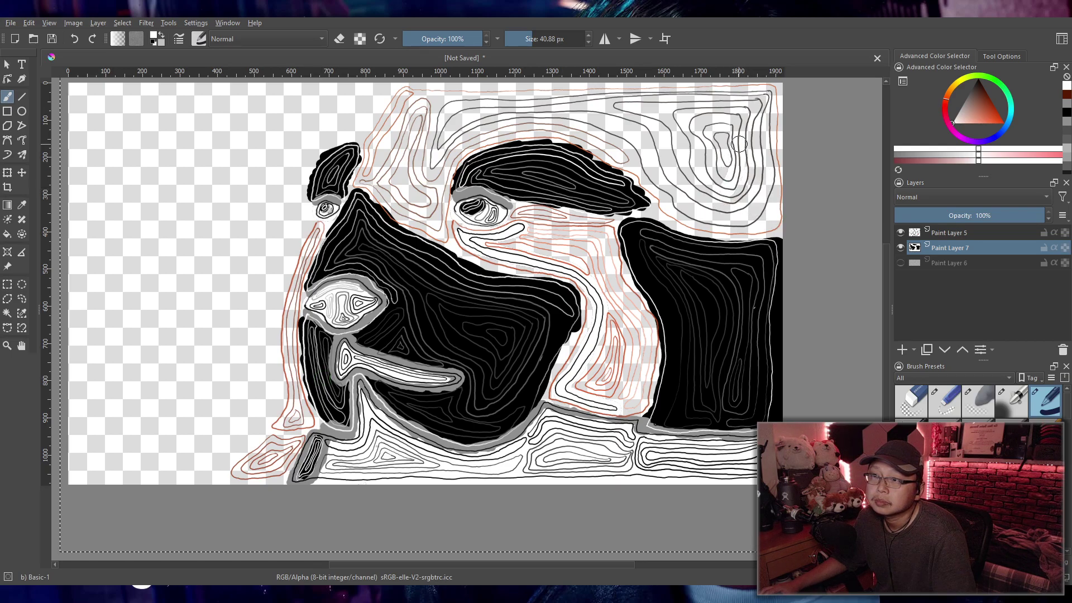
key("x")
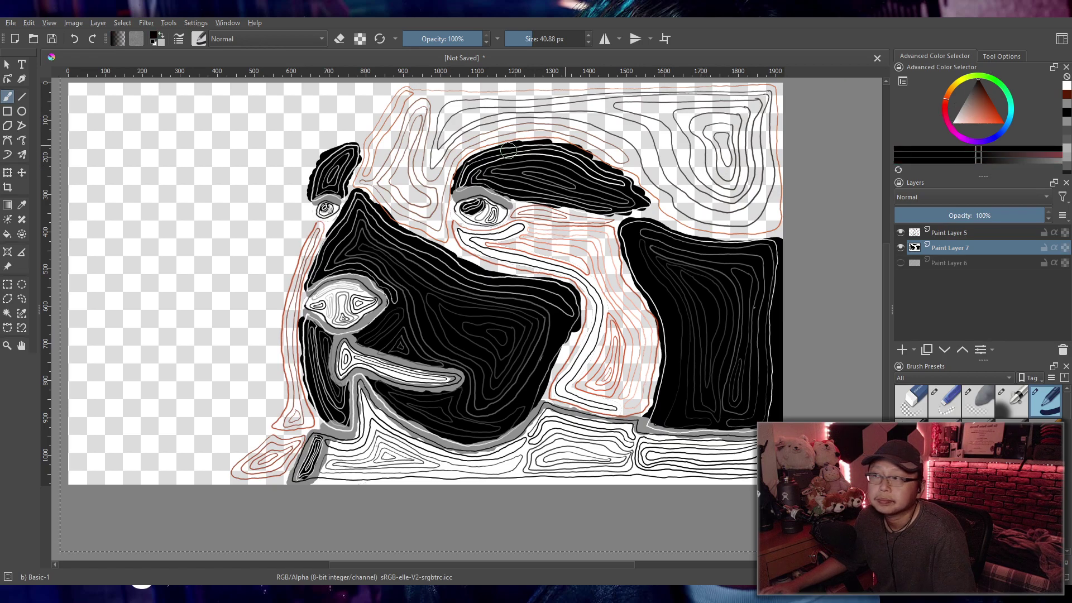
mouse_move(406, 99)
left_mouse_down()
mouse_move(355, 182)
mouse_move(400, 106)
mouse_move(424, 89)
mouse_move(732, 89)
mouse_move(774, 92)
mouse_move(779, 106)
mouse_move(780, 89)
mouse_move(775, 232)
mouse_move(706, 236)
mouse_move(610, 209)
mouse_move(629, 210)
mouse_move(640, 196)
mouse_move(780, 236)
mouse_move(633, 179)
mouse_move(704, 218)
mouse_move(742, 227)
mouse_move(714, 213)
mouse_move(744, 209)
mouse_move(764, 229)
mouse_move(695, 214)
mouse_move(615, 166)
mouse_move(646, 166)
left_mouse_up()
mouse_move(706, 161)
left_mouse_down("shift")
mouse_move(789, 157)
mouse_move(724, 161)
mouse_move(525, 108)
mouse_move(421, 122)
mouse_move(410, 105)
mouse_move(397, 146)
mouse_move(422, 149)
mouse_move(455, 129)
mouse_move(451, 143)
mouse_move(436, 152)
mouse_move(428, 191)
mouse_move(400, 173)
mouse_move(394, 181)
mouse_move(420, 180)
mouse_move(410, 191)
mouse_move(379, 181)
mouse_move(432, 209)
left_mouse_up("shift")
Step: Reduce the brush to 37.22 px and fill the cheek areas on both sides of the white winding band with black, undoing one stray stroke
key("bracketleft")
key("bracketleft")
key("bracketleft")
key("bracketleft")
key("bracketleft")
key("bracketleft")
key("bracketleft")
key("bracketleft")
key("bracketleft")
key("bracketleft")
key("bracketleft")
key("bracketleft")
key("bracketleft")
key("bracketleft")
key("bracketleft")
left_click_drag(497, 235, 518, 226)
key("ctrl+z")
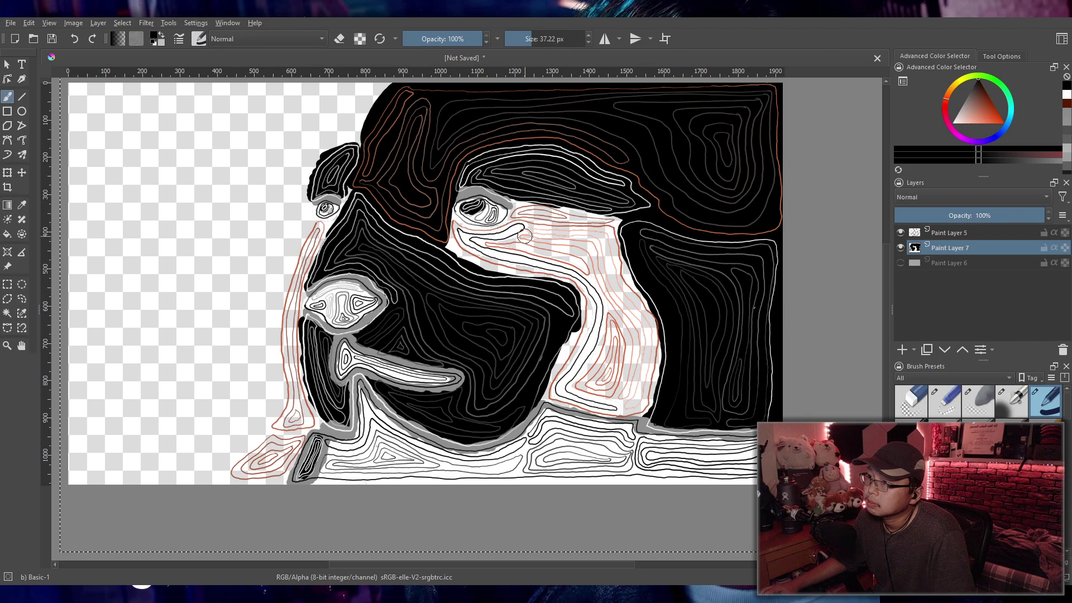
left_click_drag(444, 220, 445, 237)
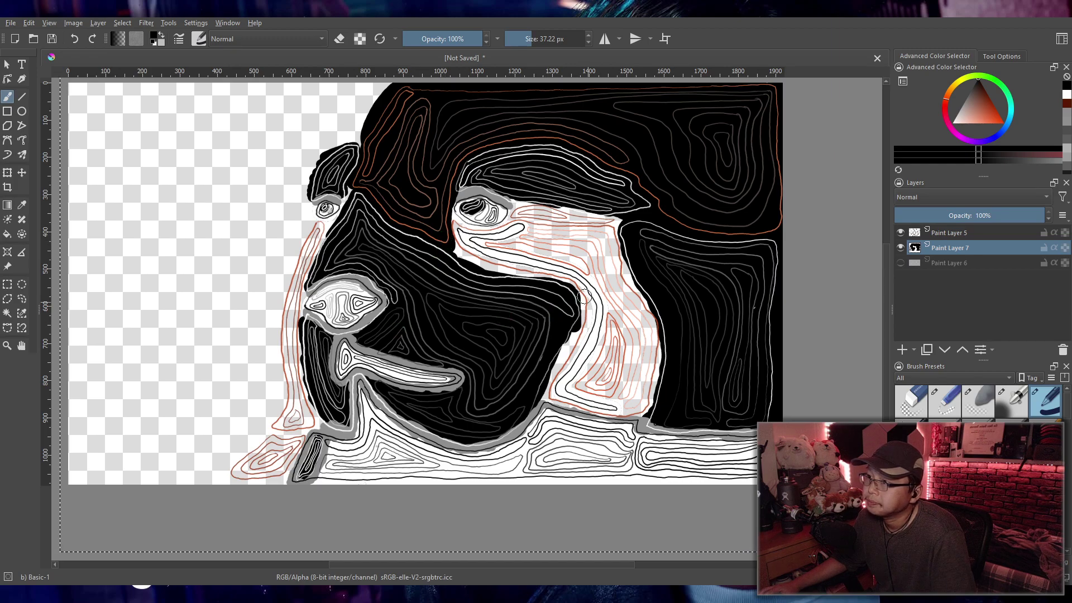
mouse_move(614, 220)
left_mouse_down()
mouse_move(518, 204)
mouse_move(512, 215)
mouse_move(530, 214)
mouse_move(524, 205)
mouse_move(513, 217)
mouse_move(534, 231)
mouse_move(486, 246)
mouse_move(527, 253)
mouse_move(563, 231)
mouse_move(535, 232)
mouse_move(623, 261)
mouse_move(613, 238)
mouse_move(573, 254)
mouse_move(584, 271)
mouse_move(547, 256)
mouse_move(622, 298)
mouse_move(622, 331)
mouse_move(656, 334)
mouse_move(649, 407)
mouse_move(619, 407)
mouse_move(651, 398)
mouse_move(576, 387)
mouse_move(597, 366)
mouse_move(570, 332)
mouse_move(547, 389)
left_mouse_up()
mouse_move(577, 320)
left_mouse_down()
mouse_move(559, 282)
mouse_move(458, 259)
mouse_move(453, 235)
left_mouse_up()
mouse_move(614, 342)
left_mouse_down()
mouse_move(598, 382)
mouse_move(635, 361)
left_mouse_up()
left_click_drag(609, 394, 596, 394)
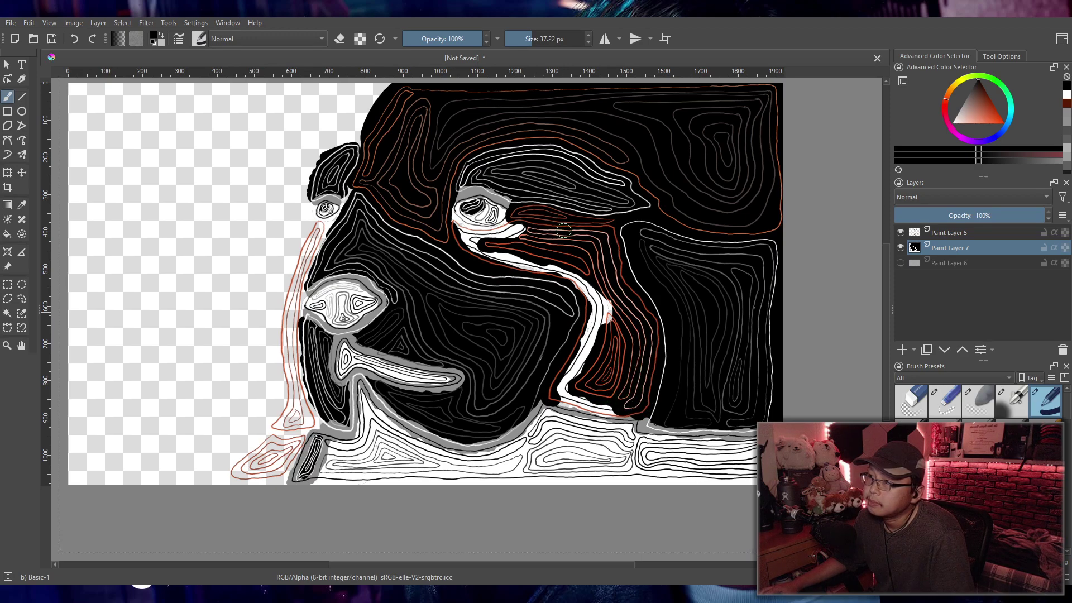
Step: Choose grey and paint over the winding band from beneath the large eye to the collar, undoing one stray stroke
left_click_drag(970, 101, 962, 102)
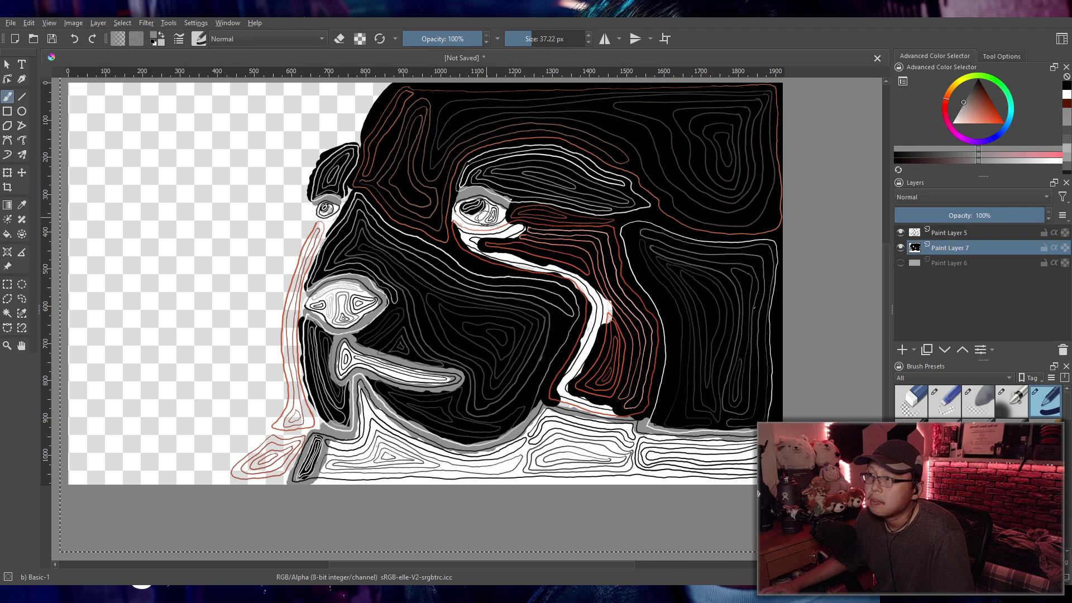
mouse_move(456, 230)
left_mouse_down()
mouse_move(483, 257)
mouse_move(579, 288)
mouse_move(590, 318)
mouse_move(558, 397)
left_mouse_up()
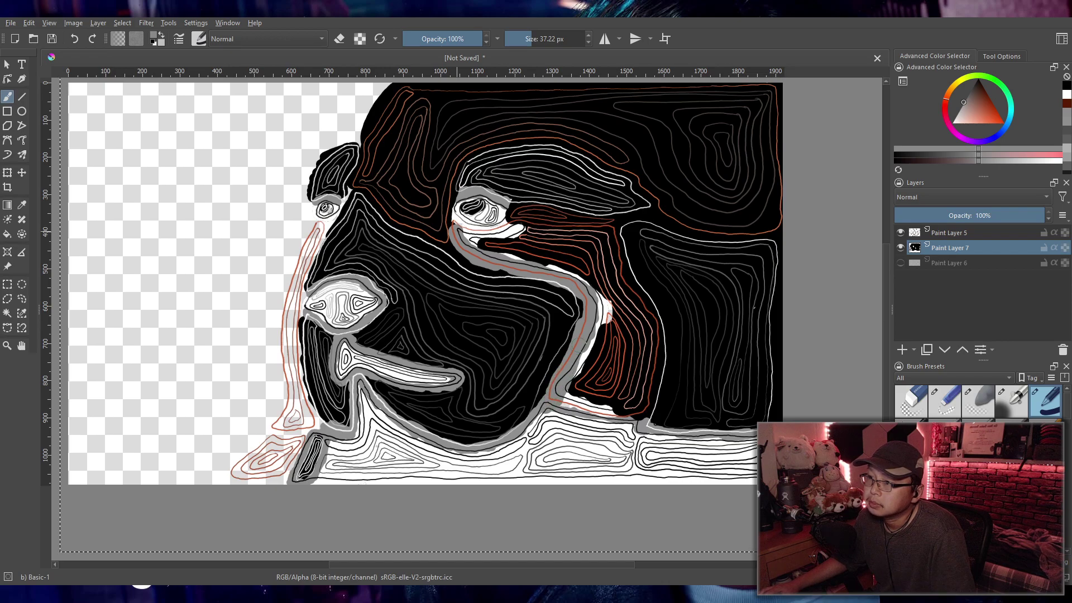
mouse_move(585, 296)
left_mouse_down()
mouse_move(557, 269)
mouse_move(480, 244)
mouse_move(514, 228)
left_mouse_up()
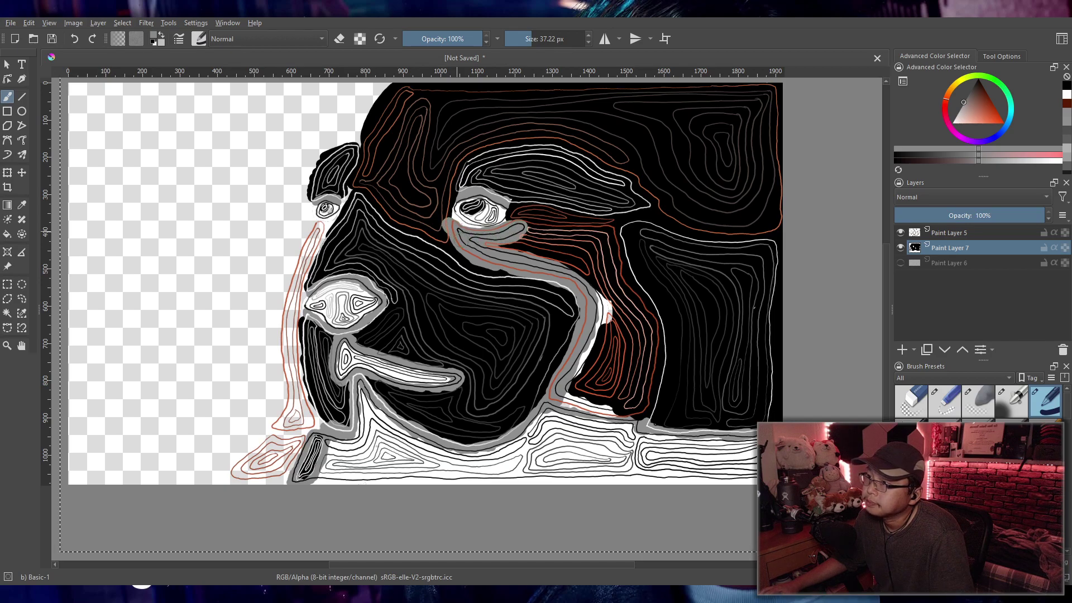
left_click_drag(522, 276, 571, 295)
key("ctrl+z")
mouse_move(520, 230)
left_mouse_down()
mouse_move(454, 221)
mouse_move(466, 249)
mouse_move(496, 261)
mouse_move(481, 243)
mouse_move(561, 275)
mouse_move(603, 309)
mouse_move(561, 394)
mouse_move(618, 408)
left_mouse_up()
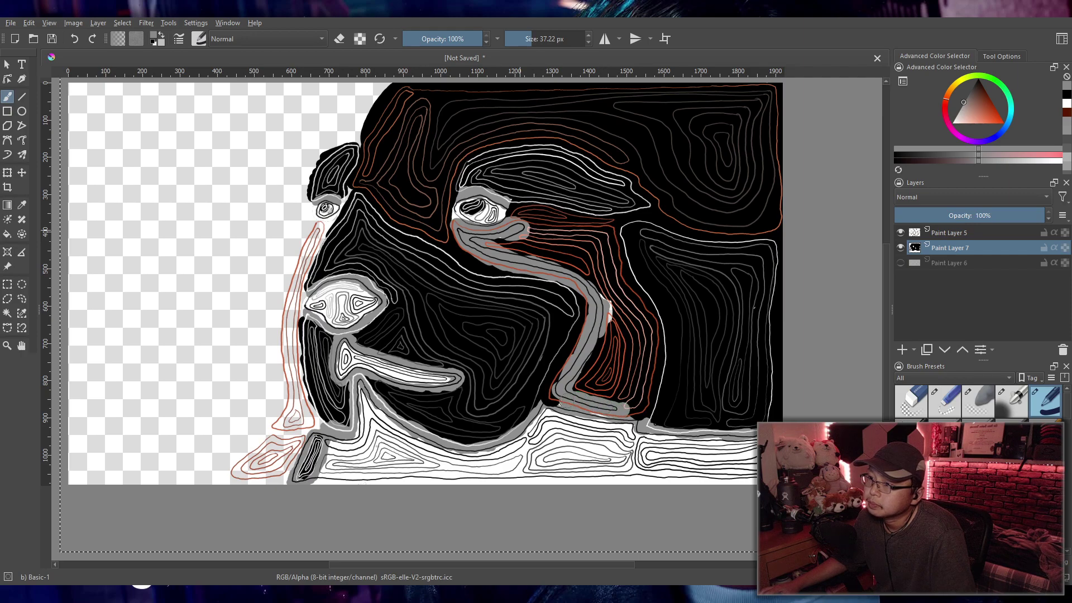
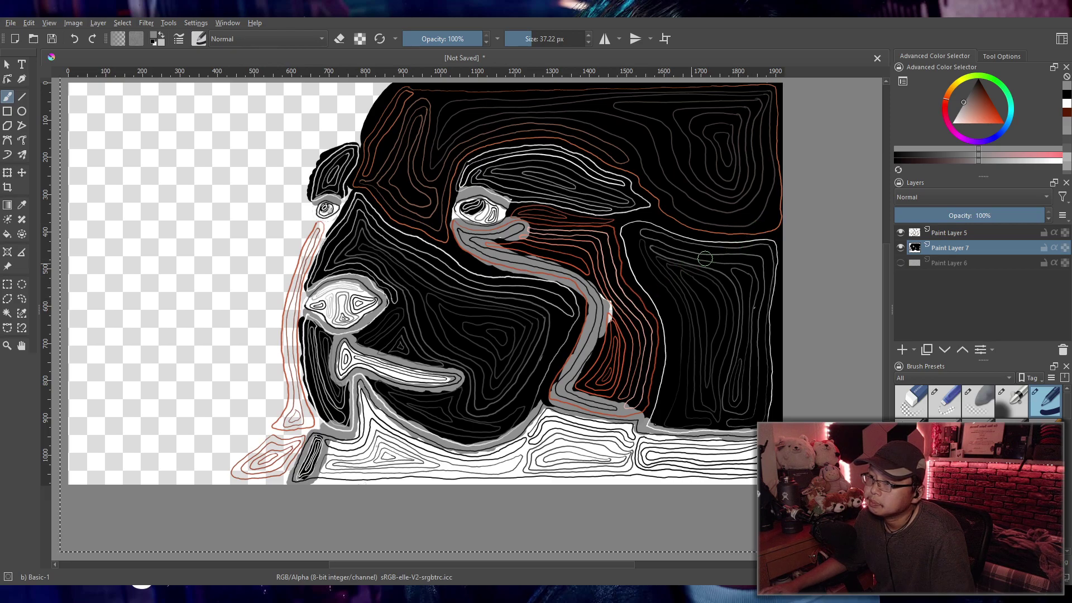
Step: Sample black from the head and cover the leftover white patch along the outer edge of the winding band's lower bend
key("p")
left_click(657, 209)
key("b")
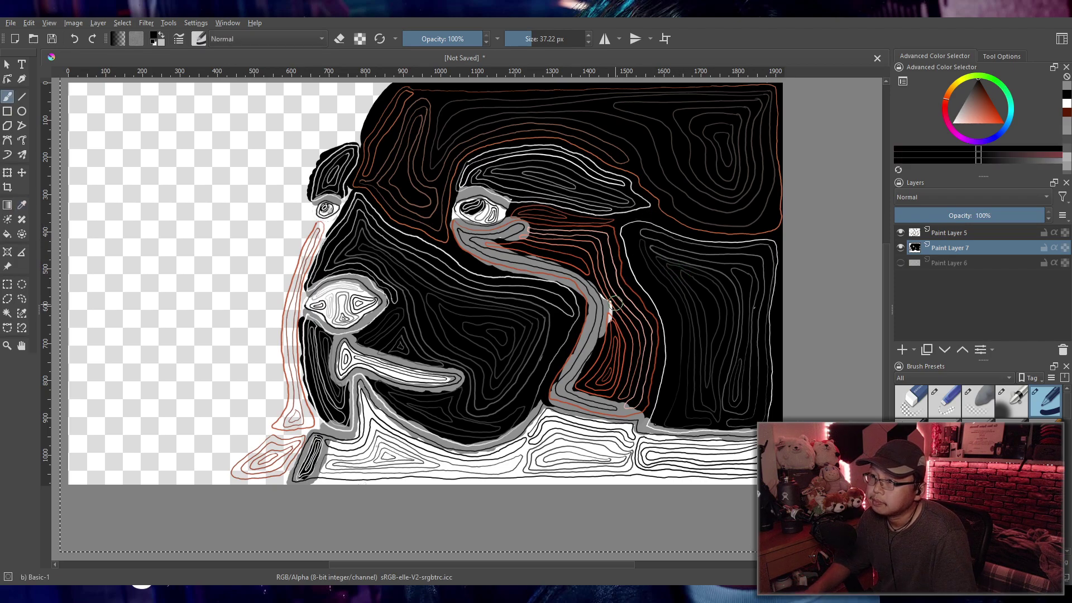
left_click_drag(611, 297, 613, 325)
left_click_drag(607, 283, 614, 327)
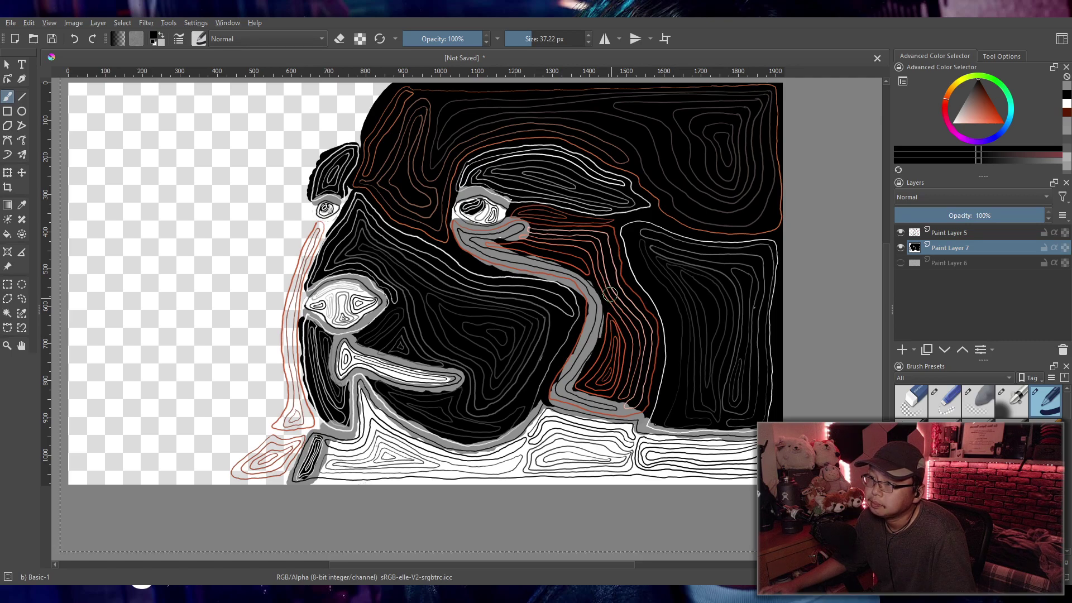
Step: Sample the winding band's grey and repaint the band through its lower bend, undoing one stray stroke
left_click(962, 105)
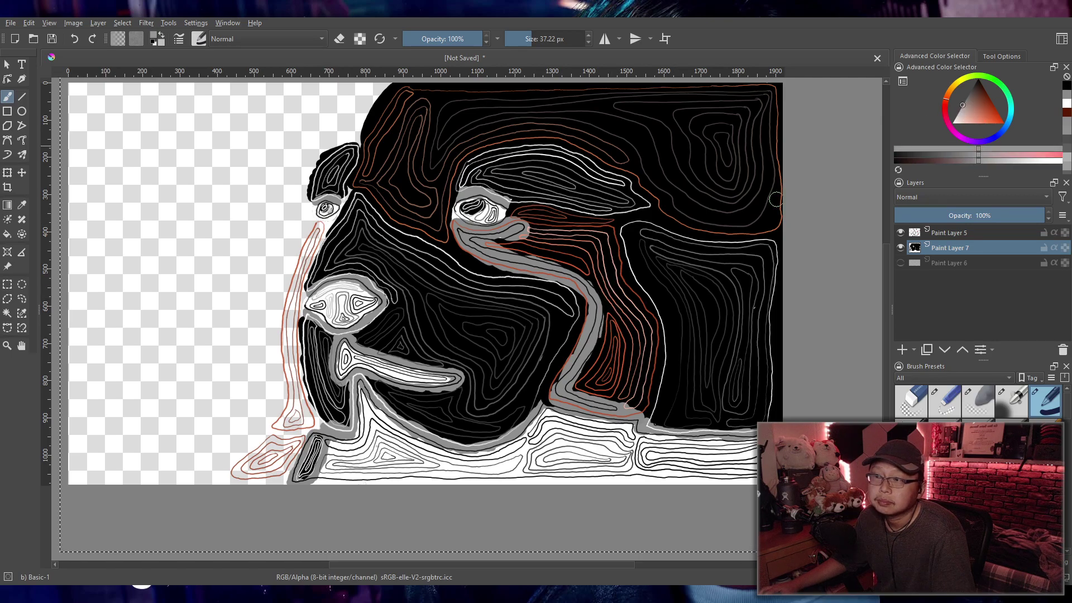
mouse_move(550, 266)
left_mouse_down()
mouse_move(572, 272)
mouse_move(596, 304)
mouse_move(596, 346)
mouse_move(597, 333)
left_mouse_up()
key("ctrl+z")
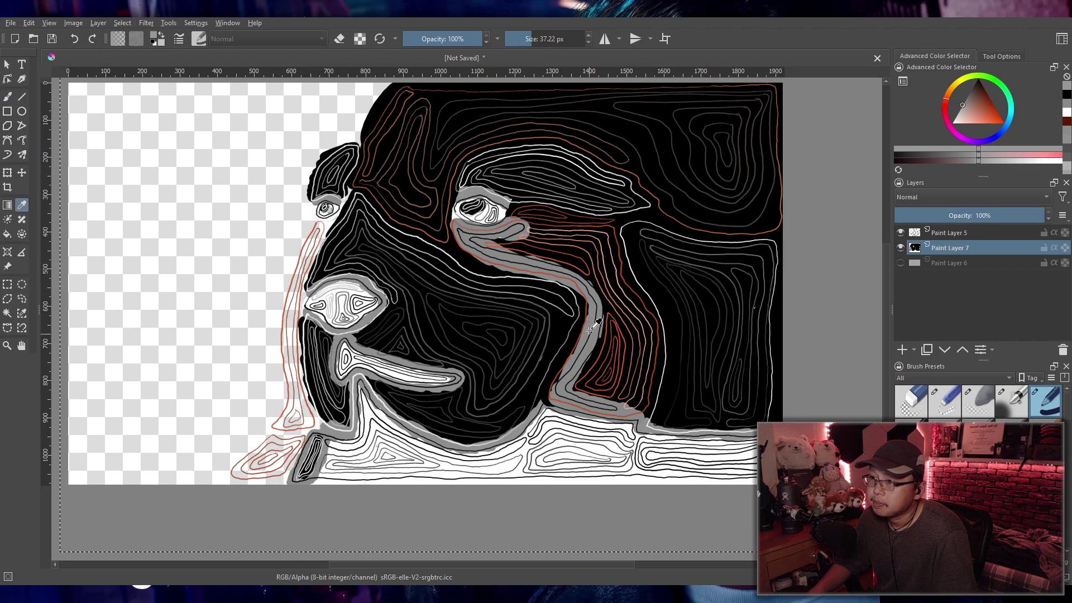
left_click(593, 332, "ctrl")
mouse_move(592, 339)
left_mouse_down()
mouse_move(578, 373)
mouse_move(598, 328)
mouse_move(593, 302)
left_mouse_up()
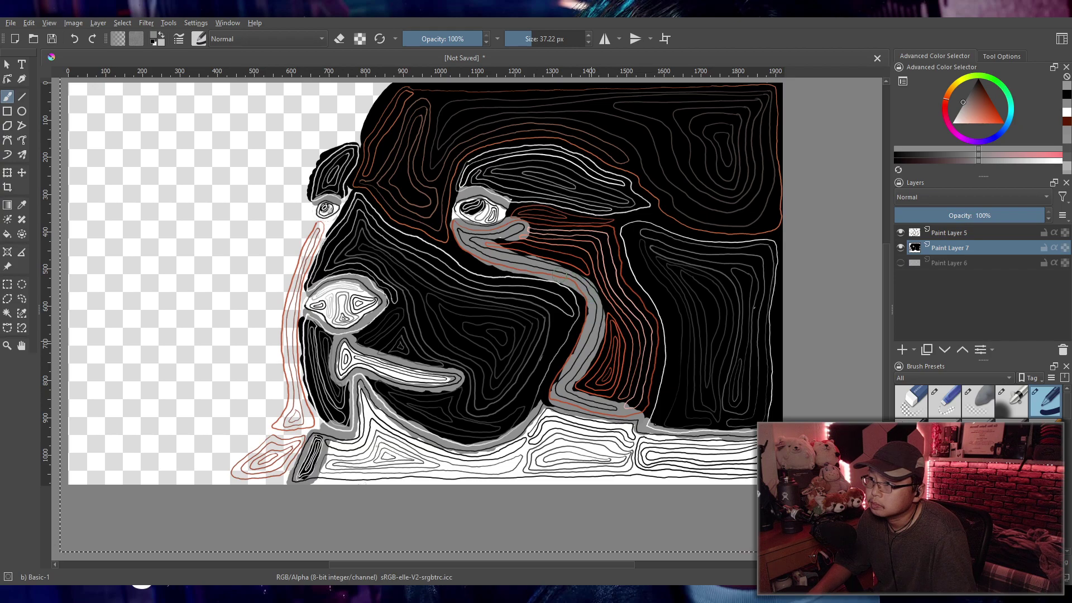
mouse_move(525, 261)
left_mouse_down()
mouse_move(581, 280)
mouse_move(603, 323)
left_mouse_up()
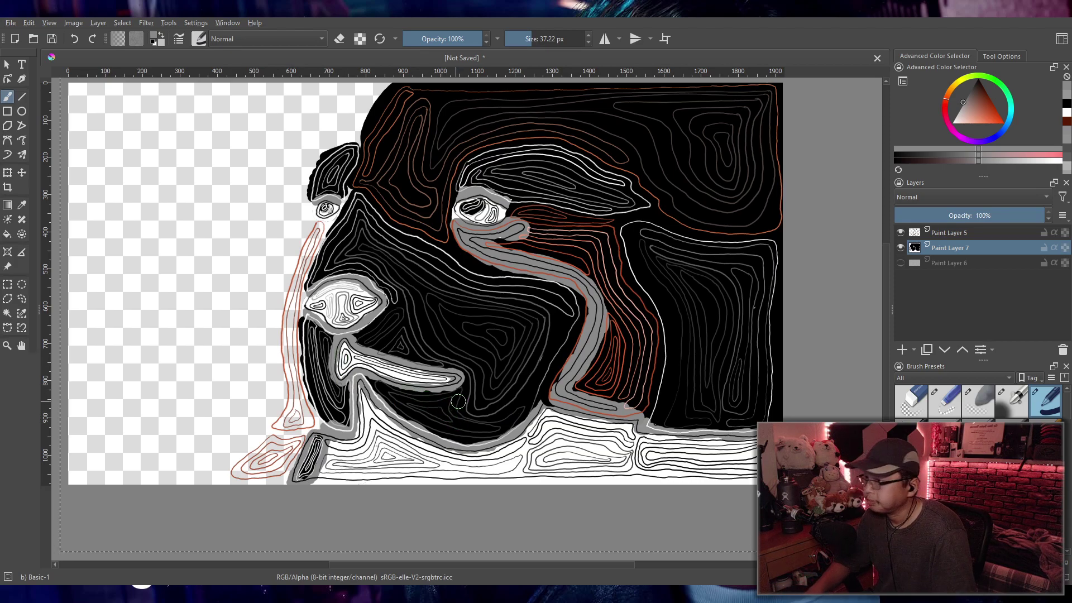
Step: Sample black and fill the narrow red-contoured strip from beneath the small eye down to the neck piece at the canvas edge
key("p")
left_click(774, 224)
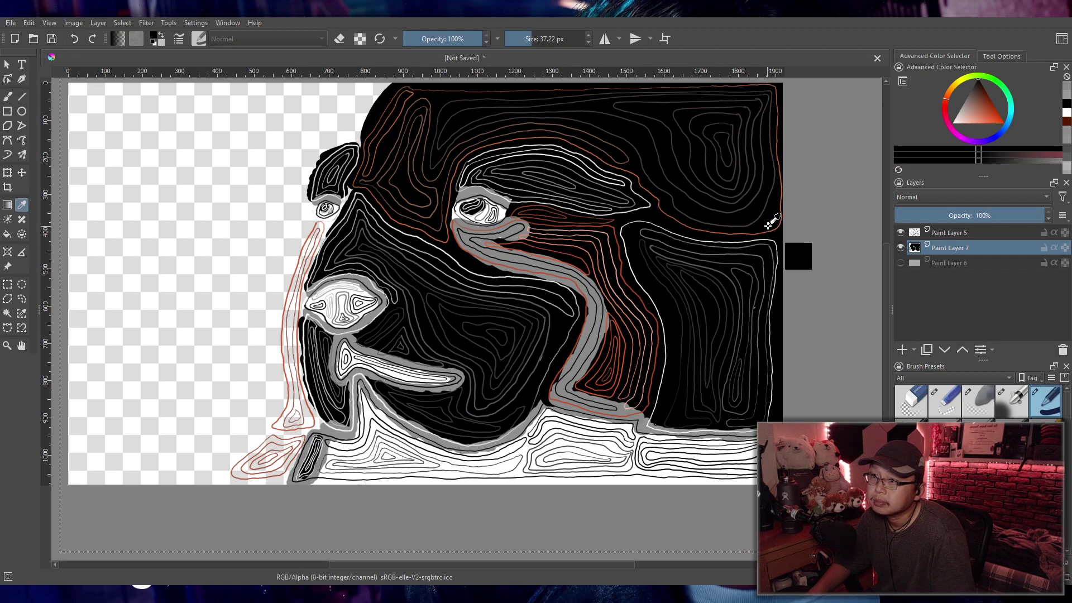
key("b")
mouse_move(324, 223)
left_mouse_down()
mouse_move(299, 265)
mouse_move(328, 227)
mouse_move(296, 299)
mouse_move(295, 282)
mouse_move(288, 385)
mouse_move(286, 337)
mouse_move(293, 399)
mouse_move(310, 422)
mouse_move(298, 430)
mouse_move(285, 407)
mouse_move(278, 434)
mouse_move(310, 429)
mouse_move(283, 429)
mouse_move(240, 468)
mouse_move(258, 476)
mouse_move(280, 455)
mouse_move(269, 479)
mouse_move(296, 446)
mouse_move(260, 479)
mouse_move(282, 476)
left_mouse_up()
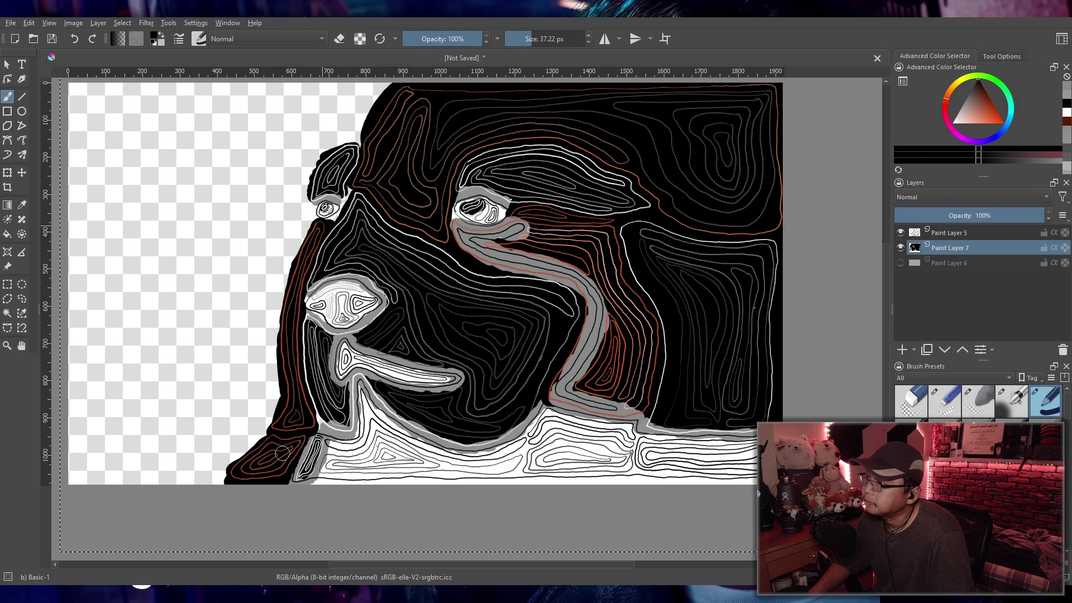
Step: Choose grey, reduce the brush to 19.65 px, and paint beneath the small eye and along the small collar piece and nose edges, undoing two strokes
left_click(964, 101)
left_click_drag(335, 218, 326, 219)
key("ctrl+z")
left_click_drag(328, 221, 322, 223)
key("ctrl+z")
left_click_drag(319, 220, 335, 216)
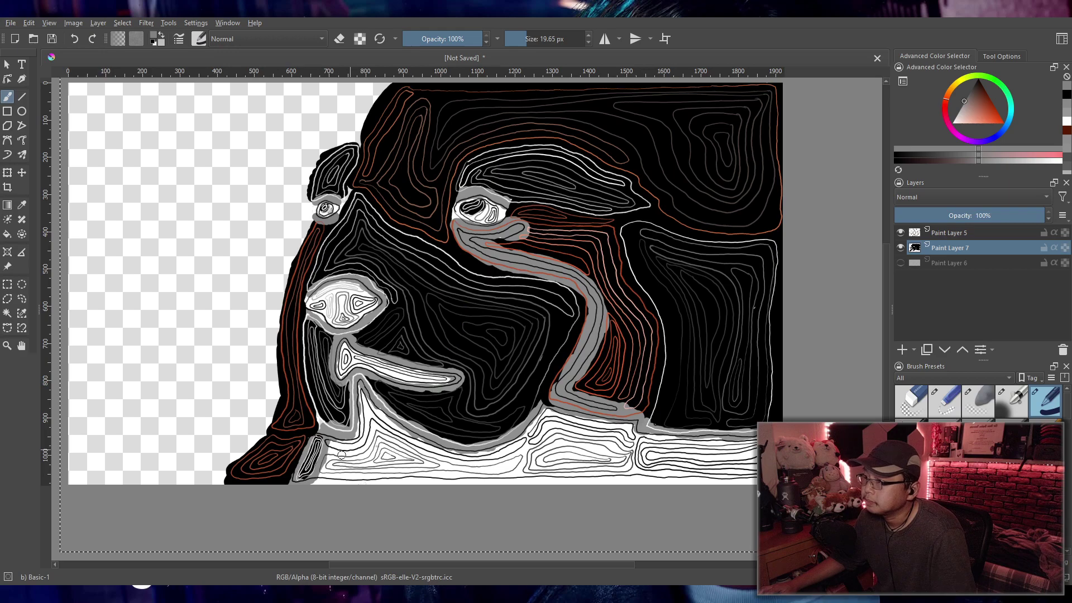
left_click_drag(312, 437, 293, 475)
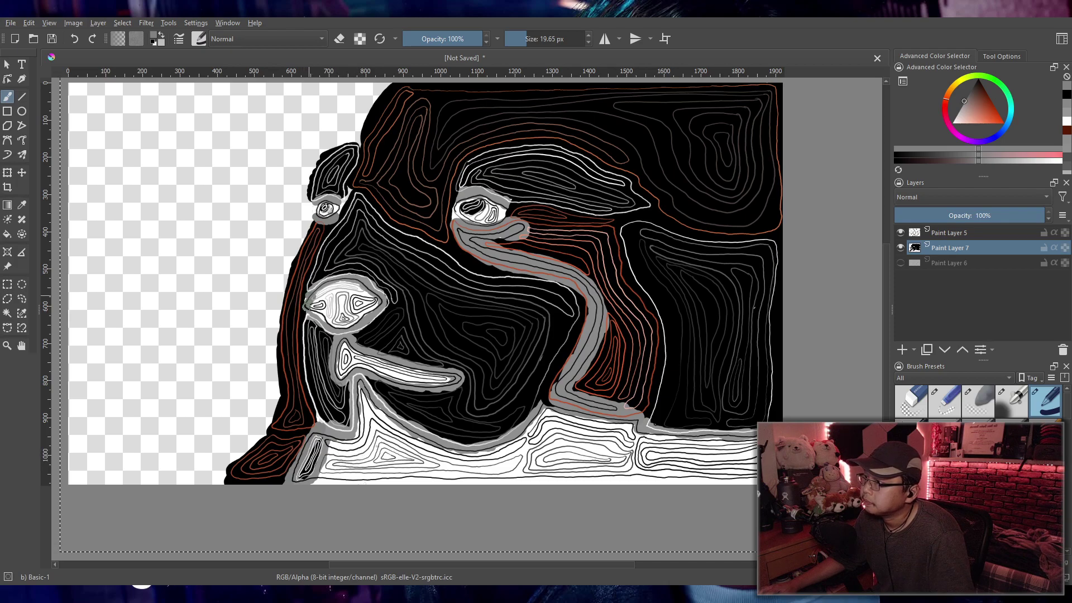
left_click_drag(306, 305, 305, 301)
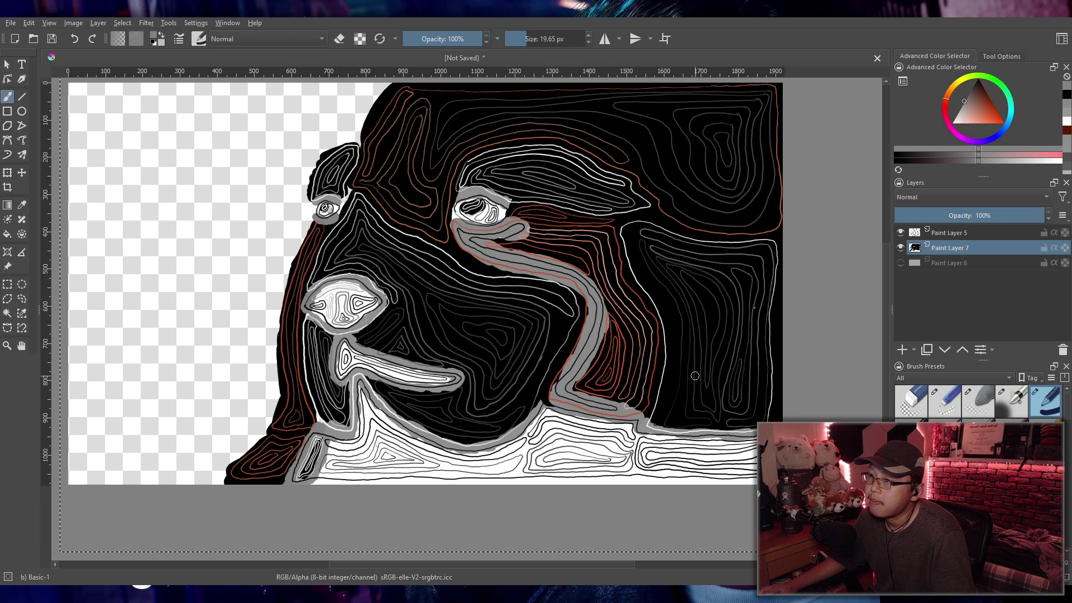
Step: Try white strokes on the upper head with the Basic-2 Opacity brush, undoing them
left_click(954, 118)
left_click_drag(952, 118, 940, 127)
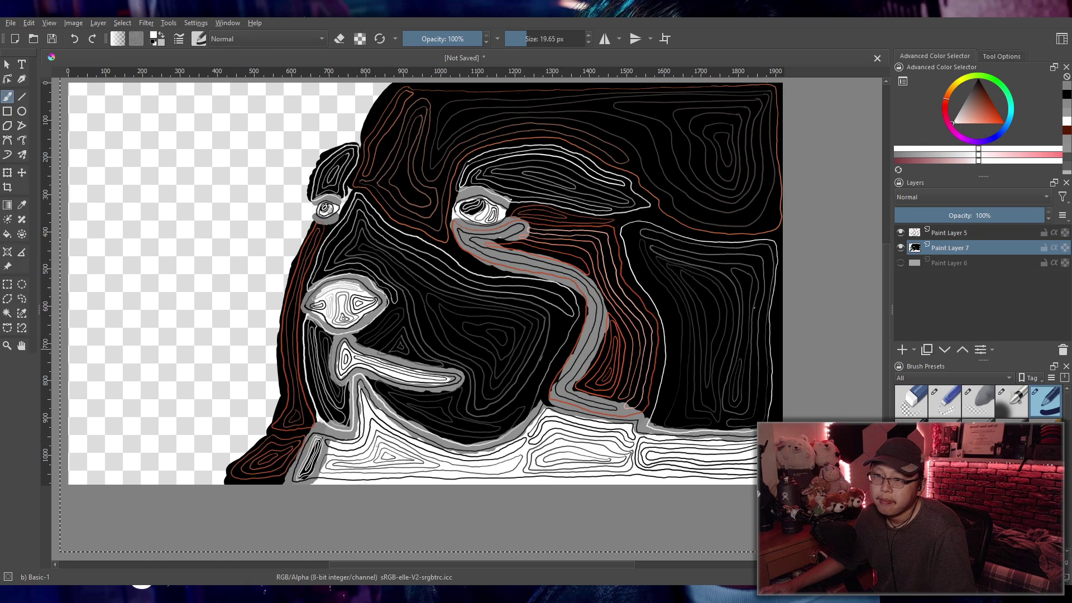
key("slash")
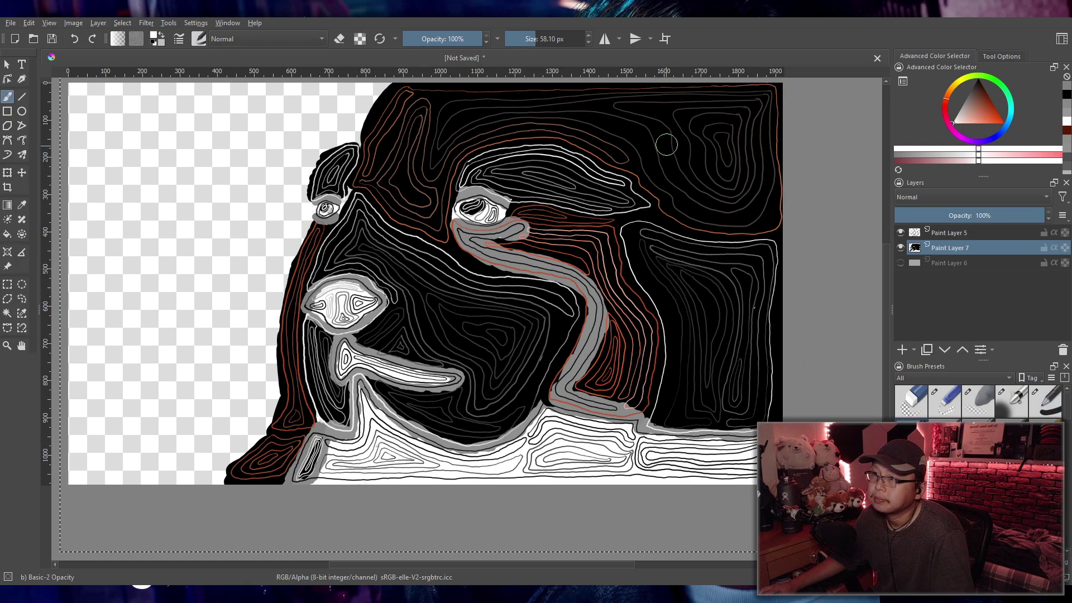
left_click_drag(728, 126, 677, 125)
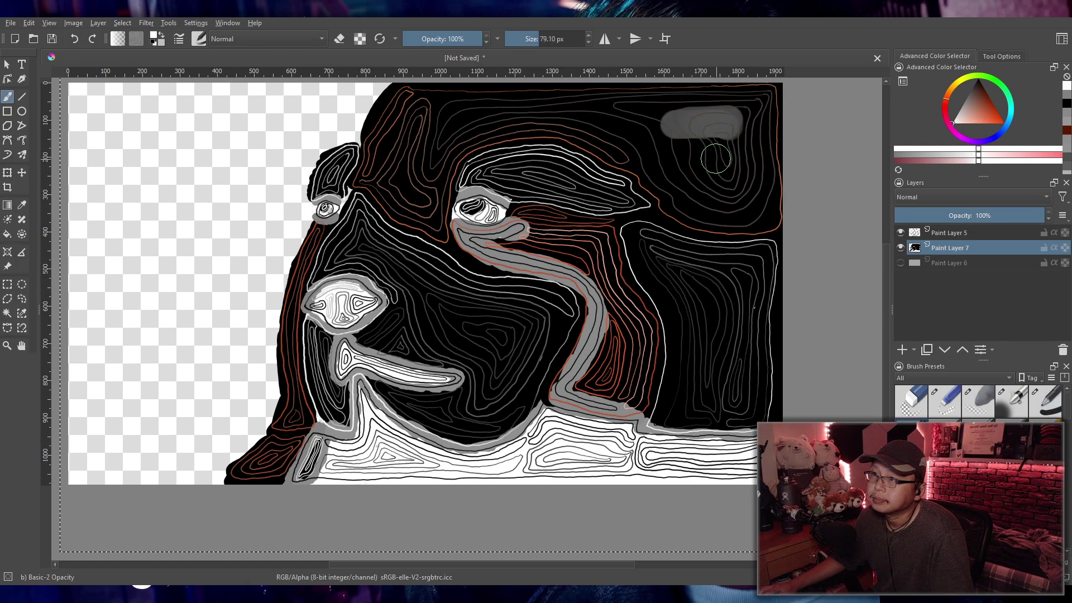
key("ctrl+z")
left_click_drag(964, 115, 951, 124)
left_click_drag(697, 119, 683, 119, "shift")
mouse_move(666, 117)
left_mouse_down()
mouse_move(719, 134)
mouse_move(697, 147)
mouse_move(667, 119)
mouse_move(636, 124)
left_mouse_up()
key("ctrl+z")
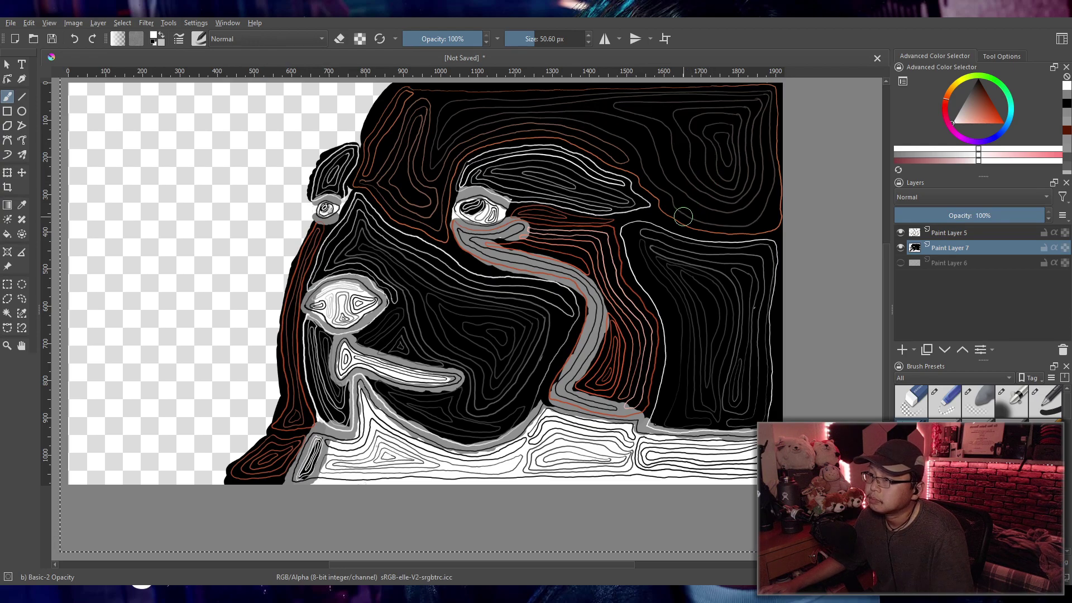
Step: Switch to the 5 px Ink-3 Gpen brush, choose grey, and show the white Paint Layer 6
scroll(638, 261, "down", 5)
scroll(638, 262, "up", 2)
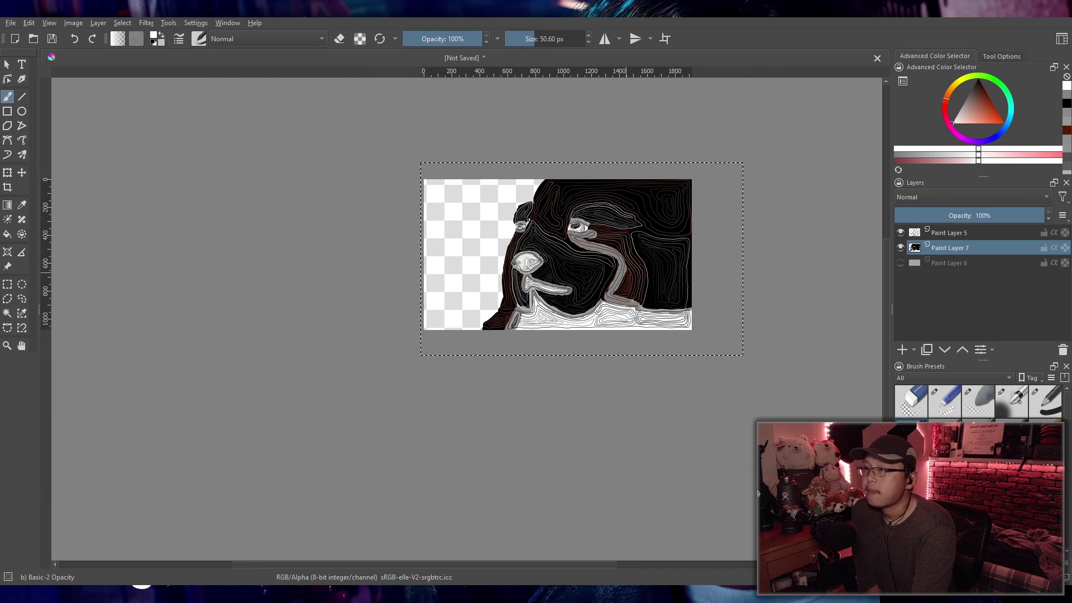
scroll(623, 265, "up", 2)
scroll(614, 271, "up", 1)
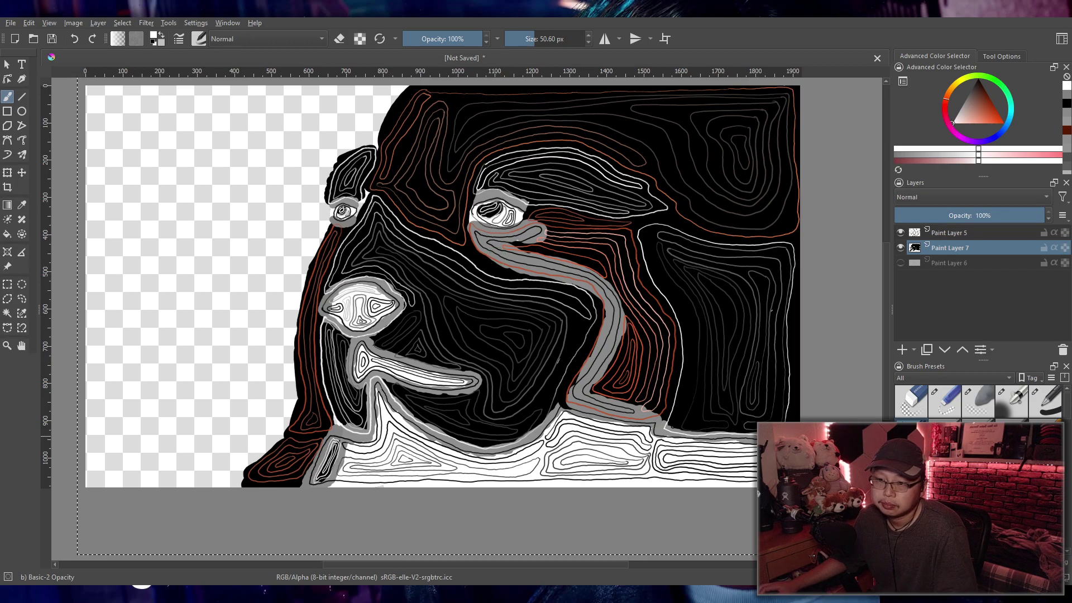
left_click(1045, 501)
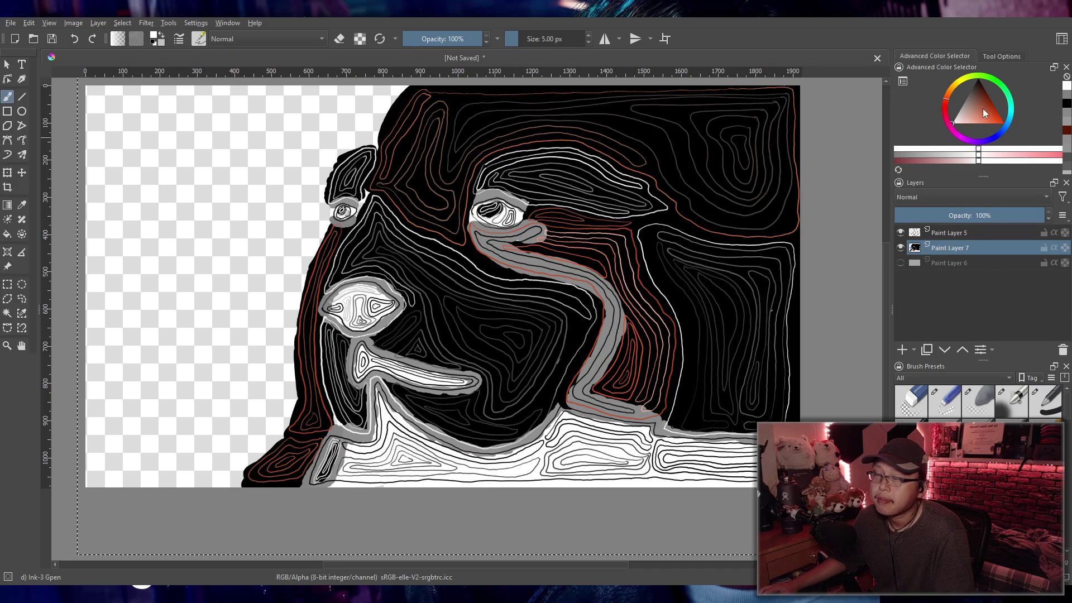
mouse_move(970, 118)
left_mouse_down()
mouse_move(974, 104)
mouse_move(961, 117)
mouse_move(960, 102)
left_mouse_up()
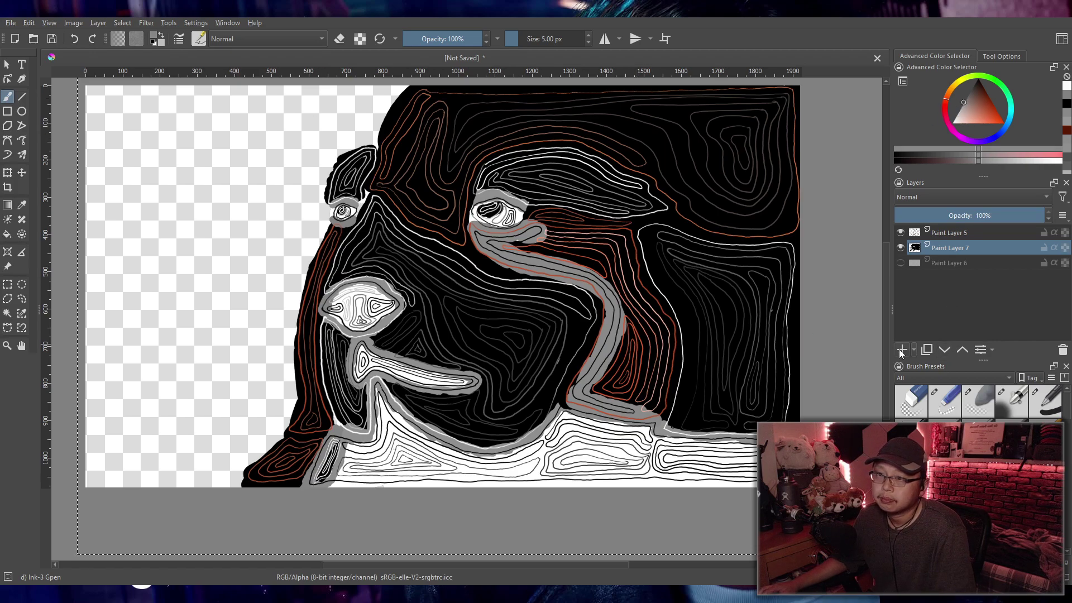
left_click(901, 262)
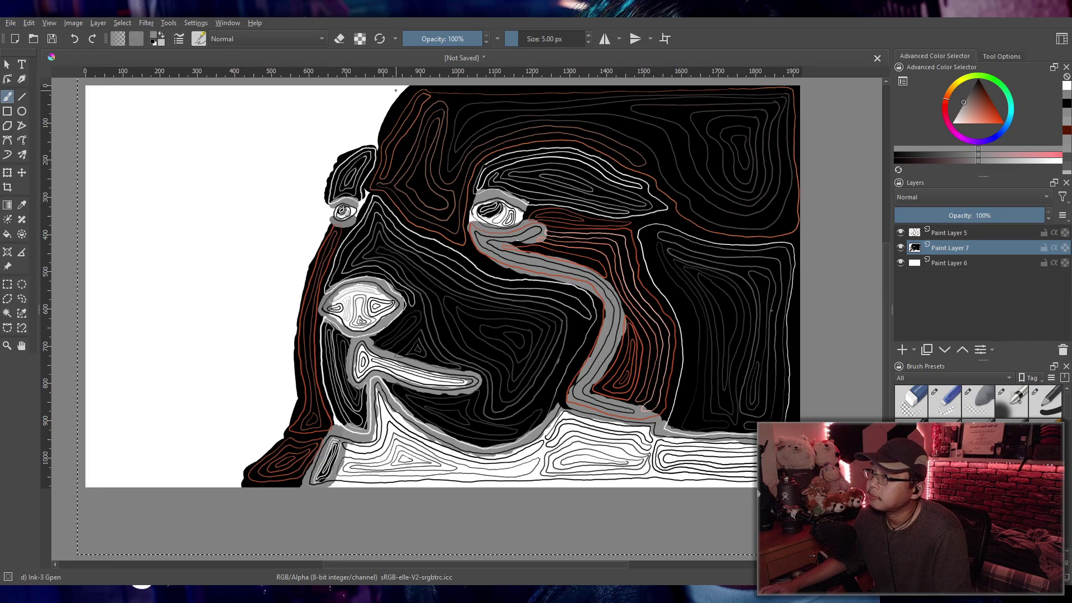
Step: Try a grey contour in the white background beside the head, undoing the strokes
left_click_drag(394, 88, 144, 95)
mouse_move(251, 210)
left_mouse_down()
mouse_move(390, 280)
mouse_move(468, 261)
left_mouse_up()
key("ctrl+z")
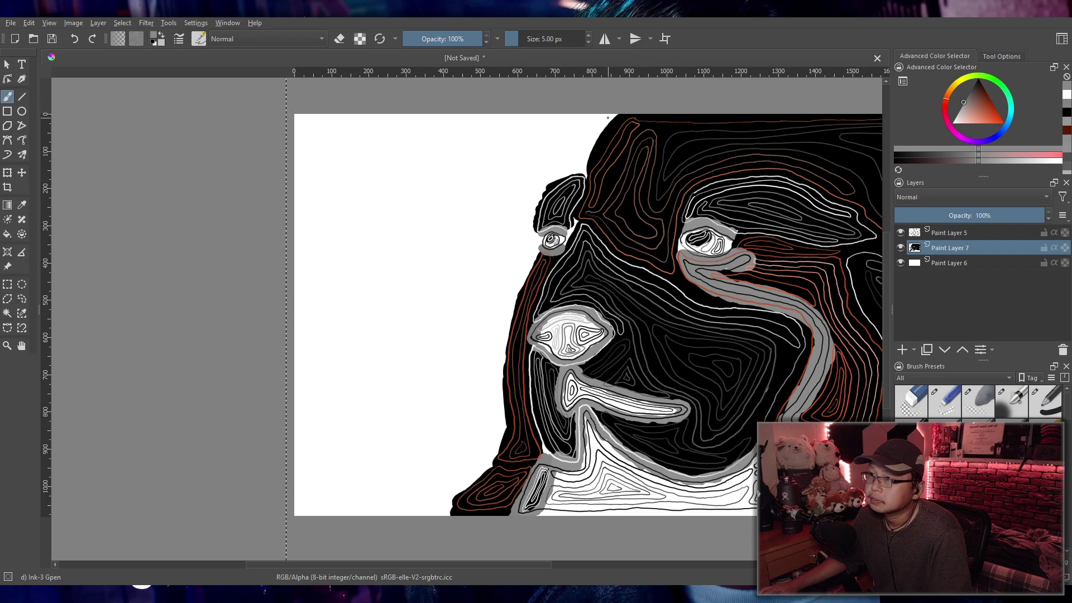
key("ctrl+z")
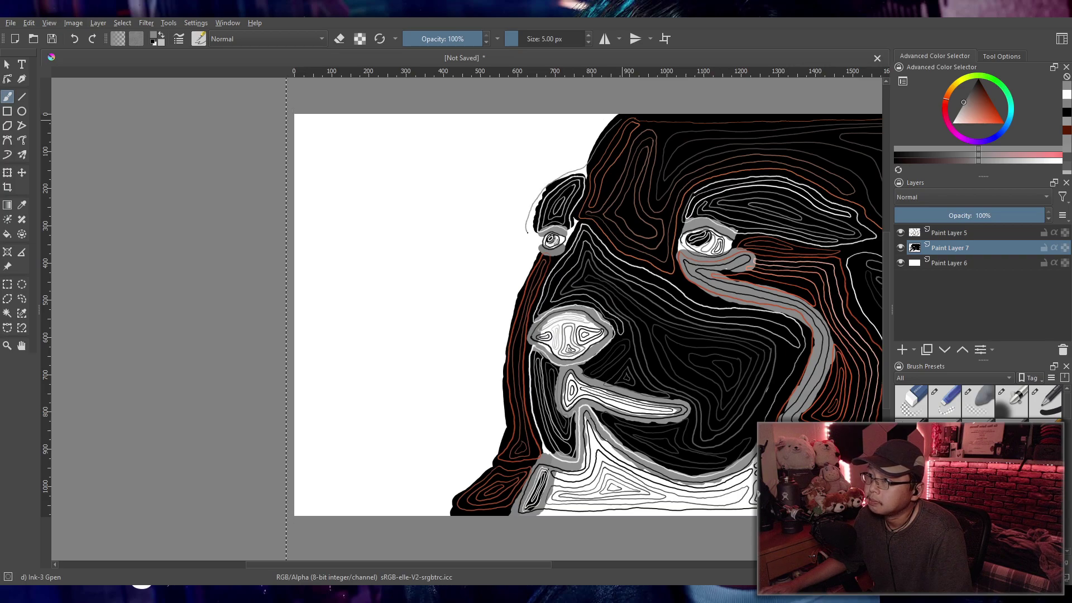
Step: Draw a grey contour down the face profile, along the canvas's lower edge and back up to the forehead, undoing one stroke
left_click_drag(507, 305, 496, 356)
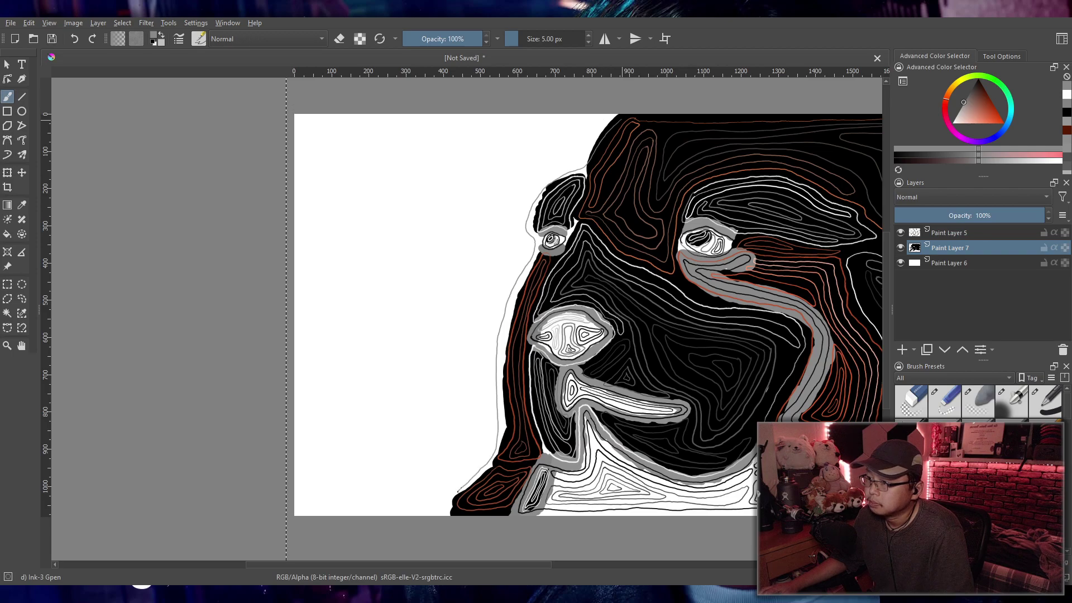
key("ctrl+z")
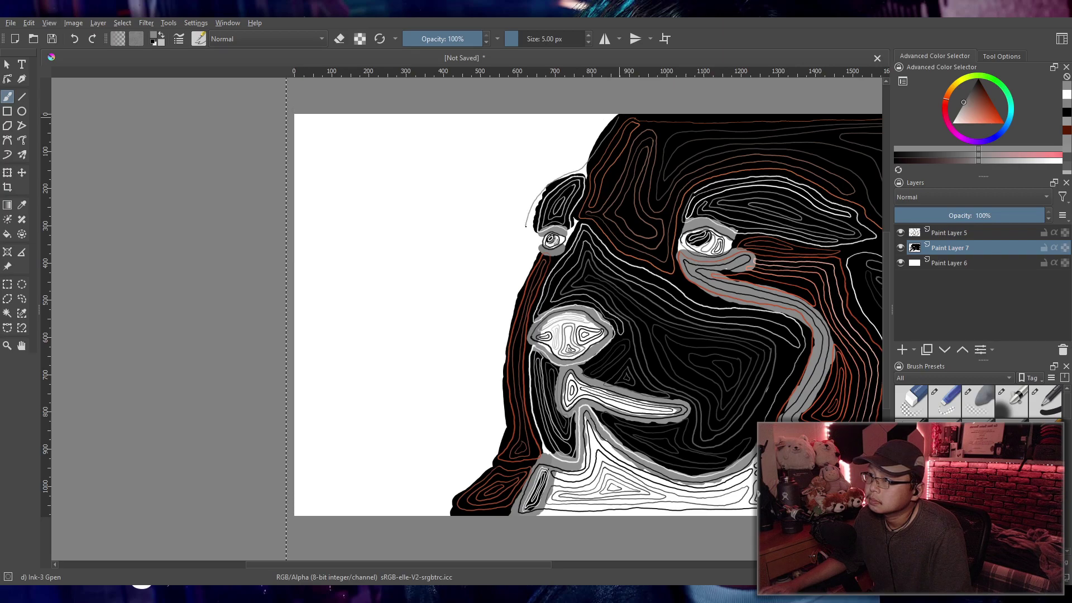
left_click_drag(516, 287, 482, 457)
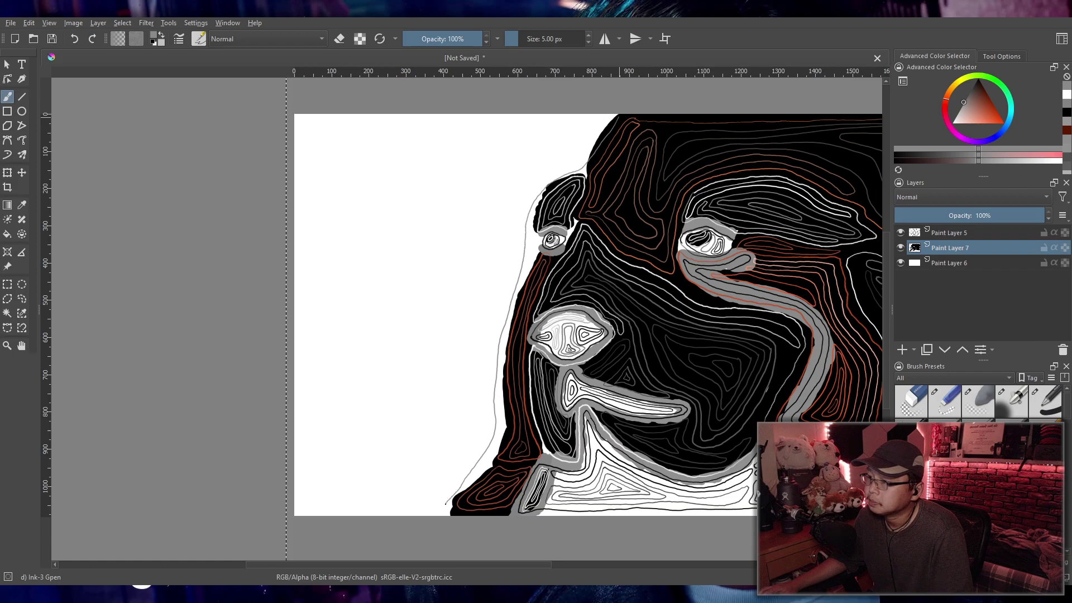
left_click_drag(409, 511, 365, 513)
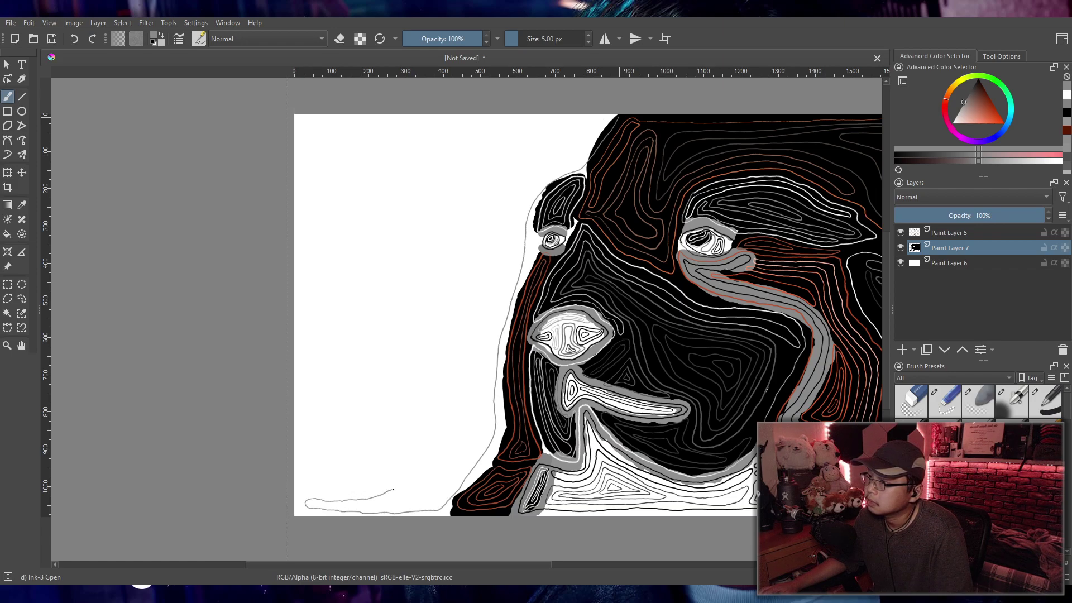
mouse_move(426, 465)
left_mouse_down()
mouse_move(473, 374)
mouse_move(514, 206)
left_mouse_up()
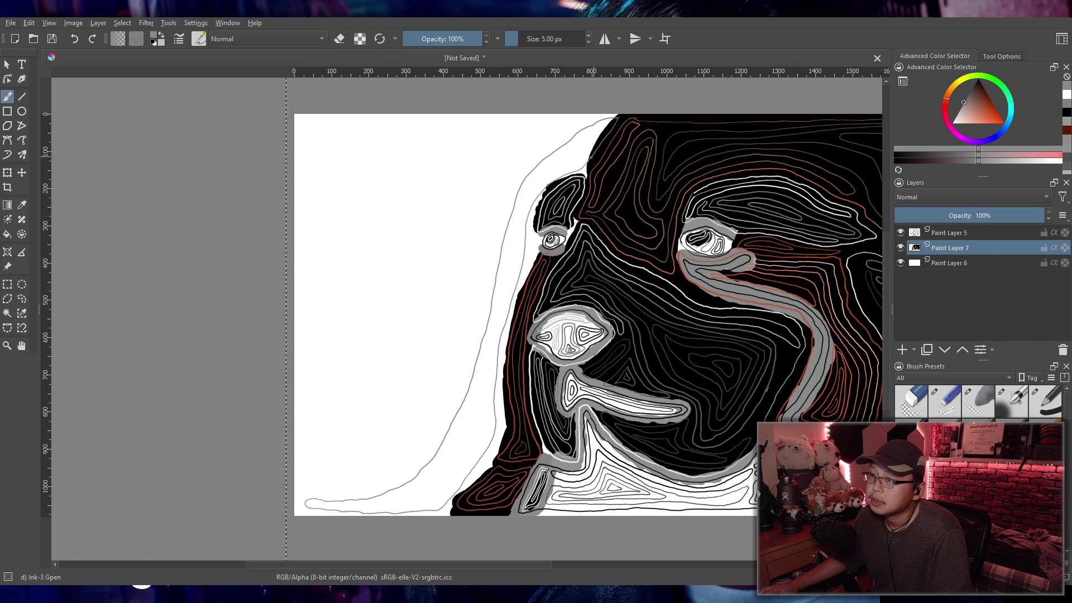
Step: Draw a small grey inner contour in the upper end of the background strip, beside the forehead and above the small eyebrow
scroll(564, 154, "up", 3)
scroll(525, 147, "down", 2)
scroll(531, 151, "up", 1)
left_click_drag(540, 155, 558, 150)
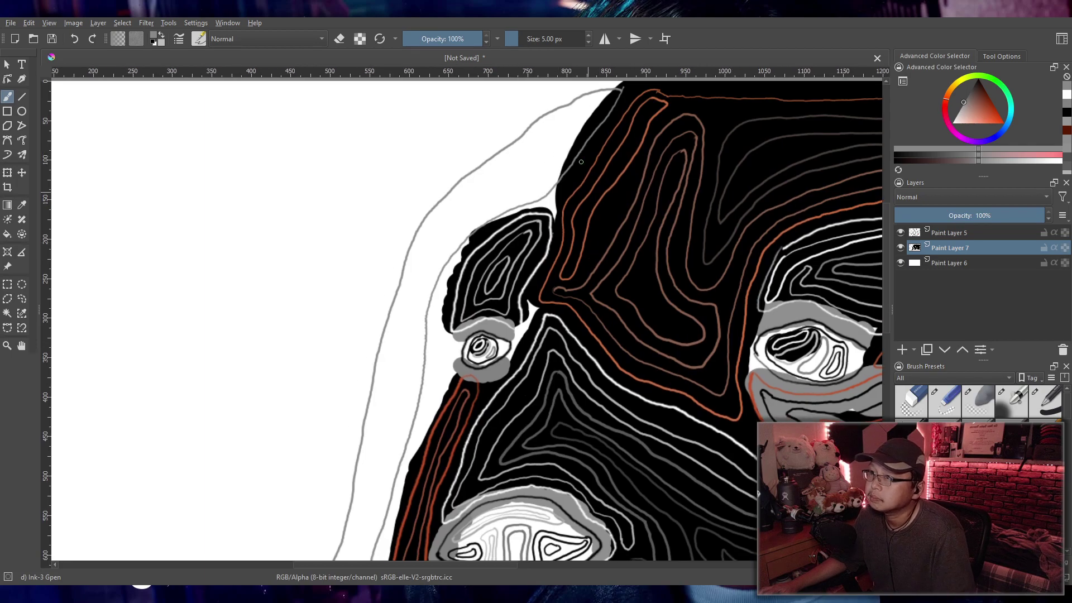
mouse_move(600, 98)
left_mouse_down()
mouse_move(610, 93)
mouse_move(476, 188)
mouse_move(434, 235)
mouse_move(551, 163)
mouse_move(610, 96)
left_mouse_up()
Step: Draw a long narrow grey inner contour in the background strip, from beside the small eyebrow down to near the neck and back
left_click_drag(565, 261, 627, 210)
left_click_drag(528, 458, 576, 275)
scroll(576, 275, "down", 2)
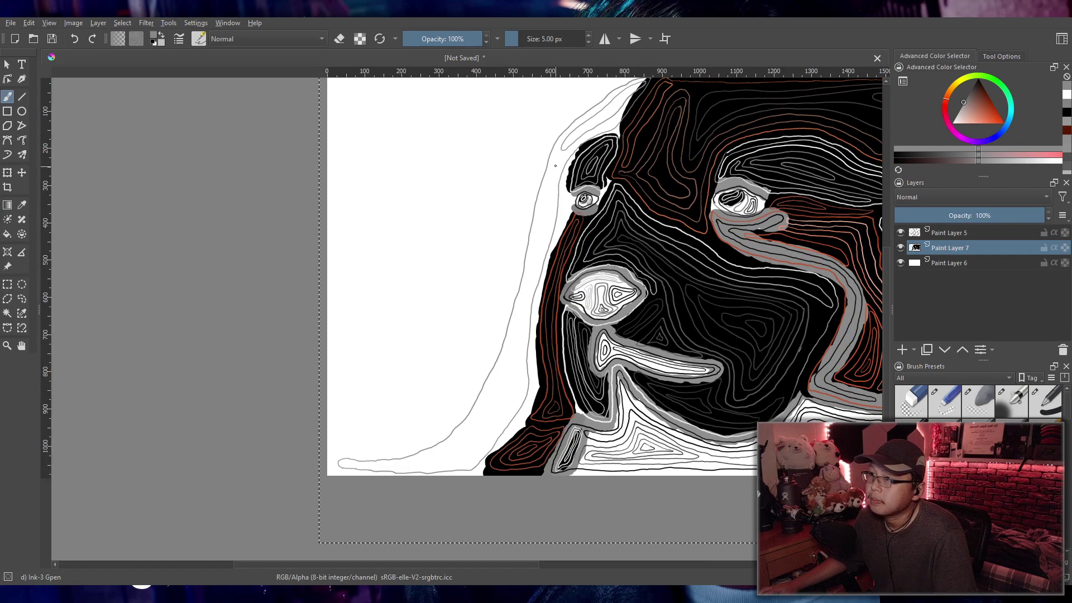
mouse_move(553, 170)
left_mouse_down()
mouse_move(512, 356)
mouse_move(475, 428)
mouse_move(424, 464)
left_mouse_up()
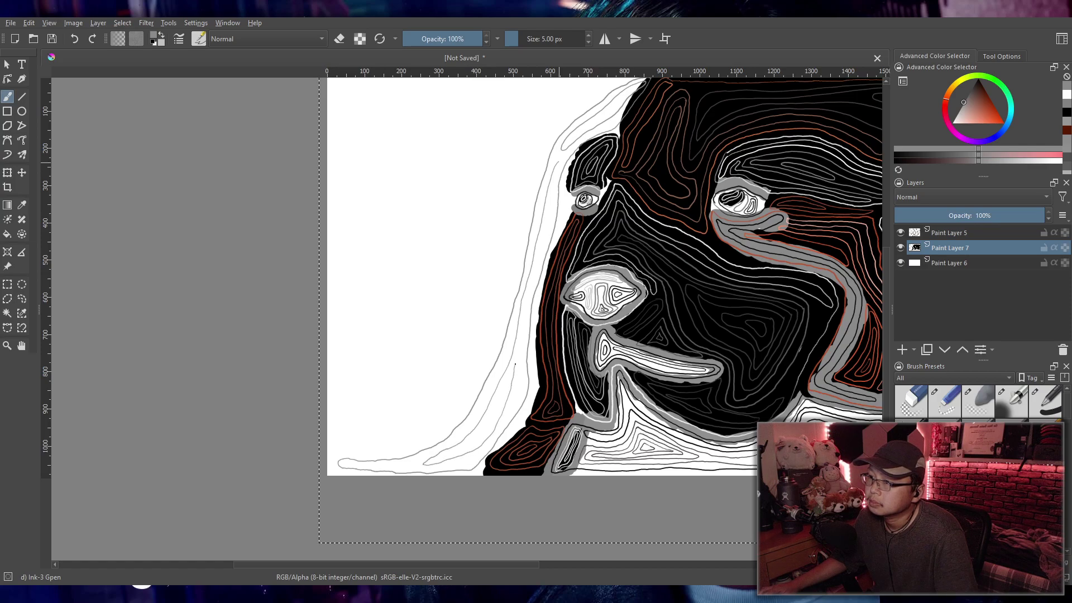
left_click_drag(524, 335, 550, 223)
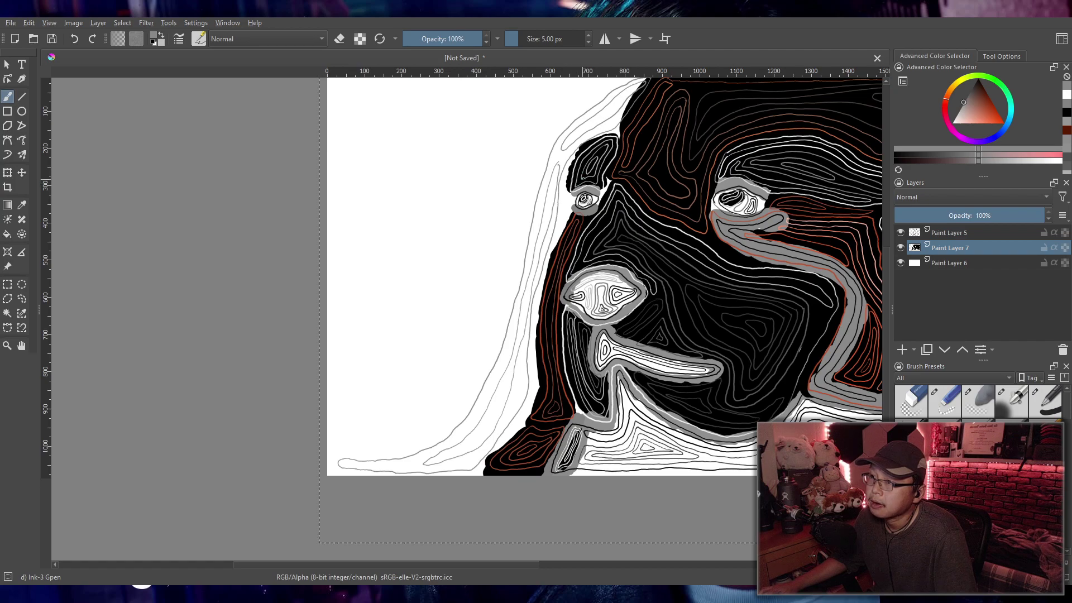
left_click(936, 393)
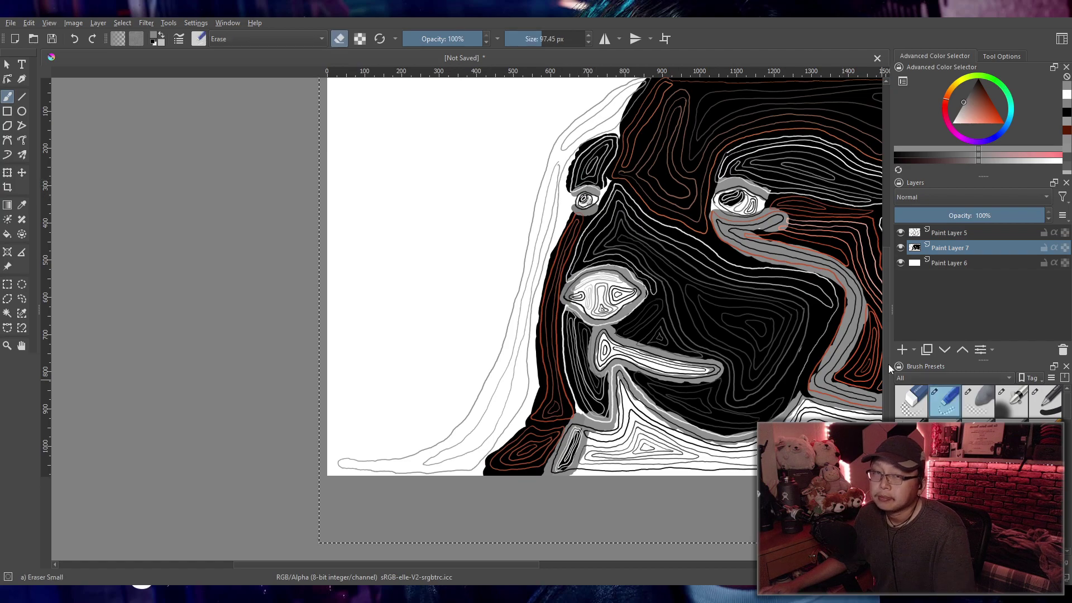
scroll(670, 237, "up", 2)
mouse_move(670, 238)
left_mouse_down()
mouse_move(543, 193)
mouse_move(666, 321)
left_mouse_up()
scroll(564, 238, "up", 1)
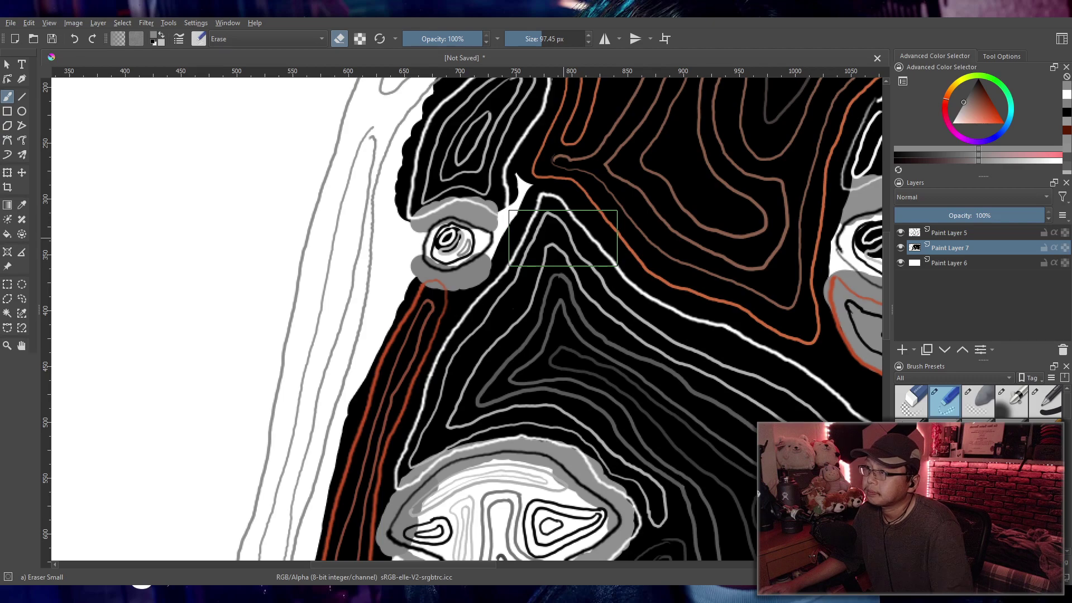
left_click(982, 403)
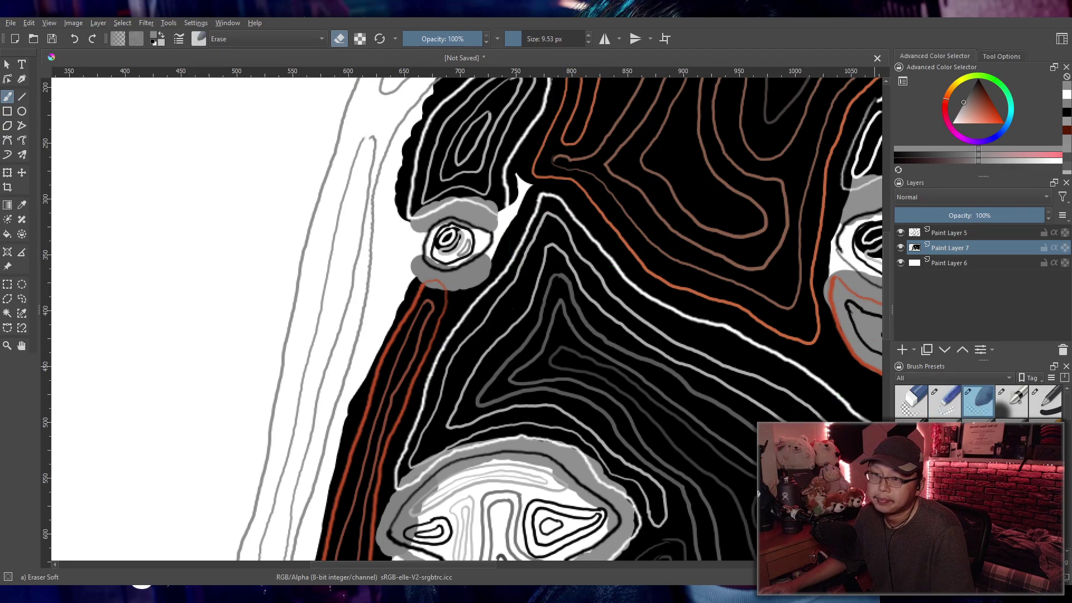
key("slash")
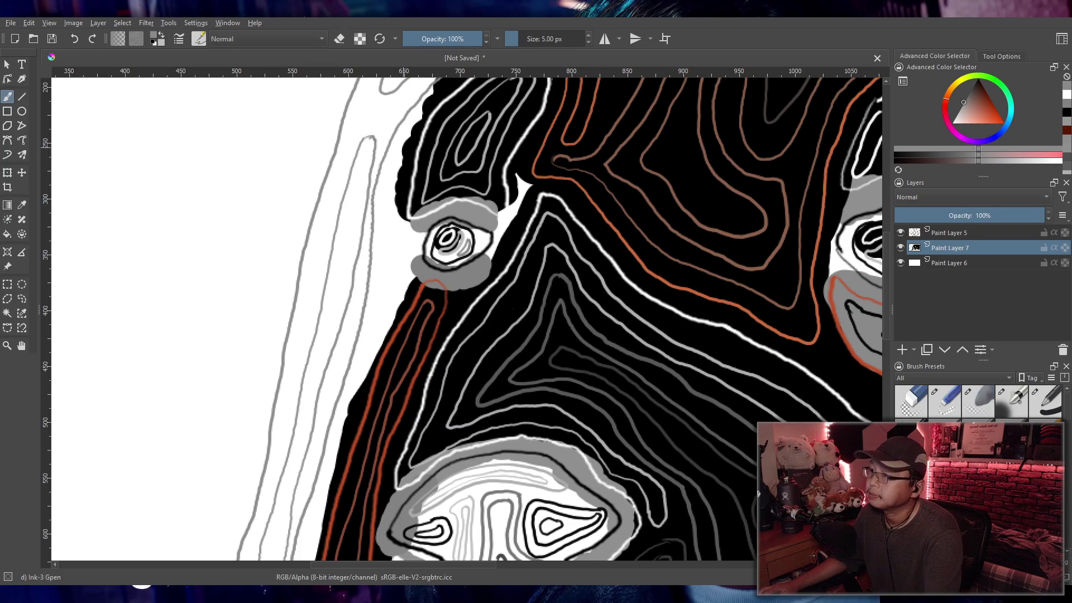
Step: Set a lighter grey and draw a long closed contour around the next background strip, from the canvas's upper edge to near its lower-left corner
scroll(404, 159, "down", 3)
left_click_drag(404, 159, 530, 245)
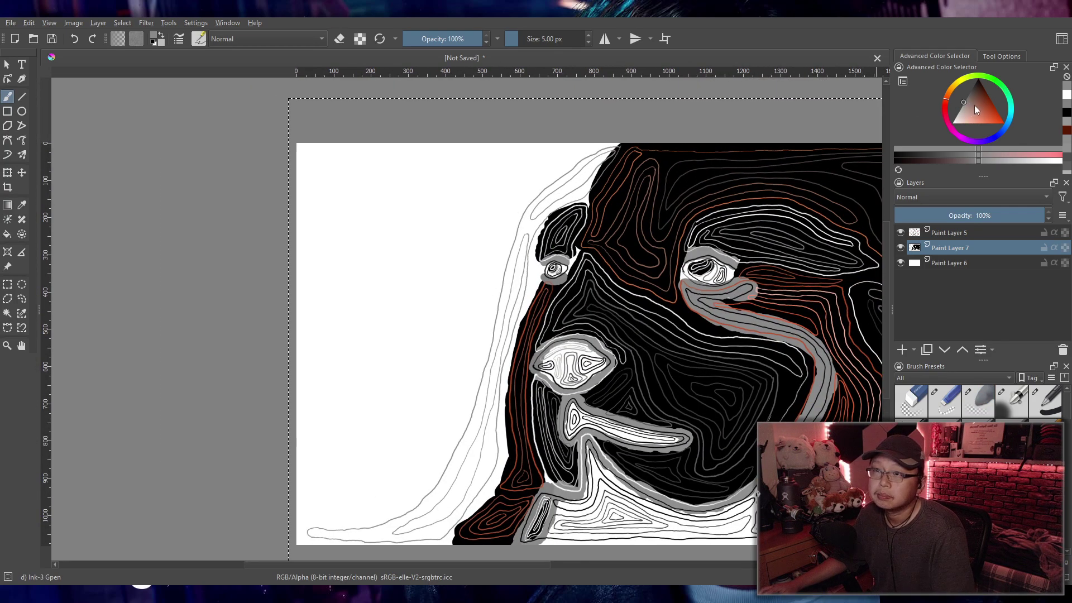
left_click_drag(964, 105, 958, 113)
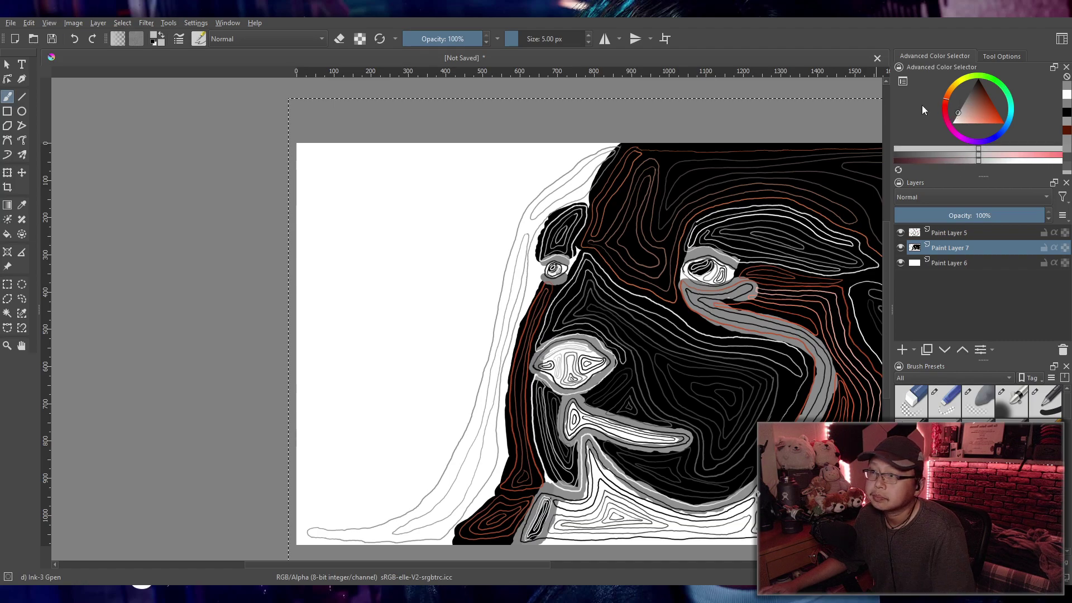
mouse_move(581, 150)
left_mouse_down()
mouse_move(508, 213)
mouse_move(465, 391)
mouse_move(418, 484)
mouse_move(373, 509)
mouse_move(309, 508)
mouse_move(395, 442)
mouse_move(442, 370)
mouse_move(506, 168)
mouse_move(578, 147)
mouse_move(528, 246)
mouse_move(526, 167)
mouse_move(489, 222)
mouse_move(560, 153)
left_mouse_up()
mouse_move(455, 377)
left_mouse_down()
mouse_move(393, 466)
mouse_move(328, 507)
mouse_move(409, 468)
mouse_move(456, 390)
left_mouse_up()
mouse_move(483, 273)
left_mouse_down()
mouse_move(465, 313)
mouse_move(465, 353)
mouse_move(485, 278)
left_mouse_up()
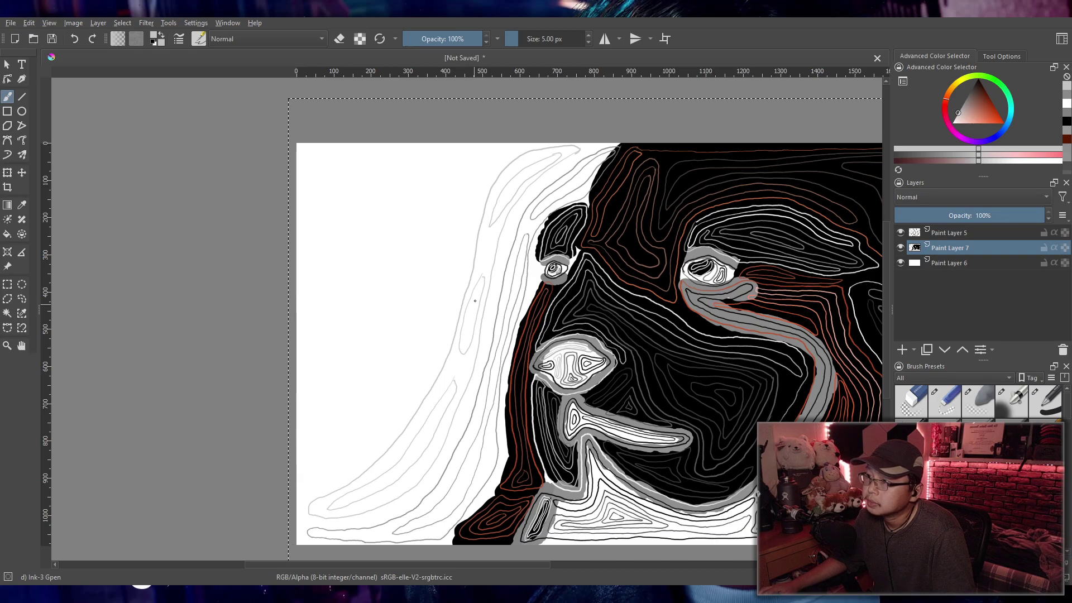
left_click_drag(466, 326, 475, 304)
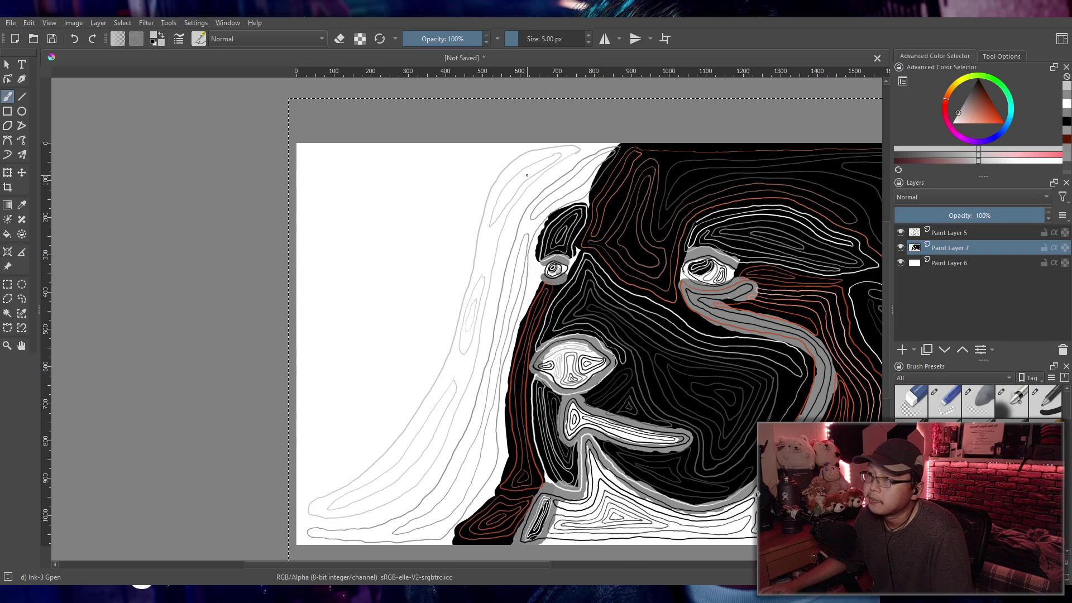
mouse_move(537, 166)
left_mouse_down()
mouse_move(503, 201)
mouse_move(537, 166)
left_mouse_up()
key("ctrl+z")
key("ctrl+z")
key("ctrl+z")
key("ctrl+z")
key("ctrl+z")
Step: Draw one long narrow inner contour along the whole light grey strip and select a paler grey
mouse_move(569, 151)
left_mouse_down()
mouse_move(542, 157)
mouse_move(500, 193)
mouse_move(455, 359)
mouse_move(425, 422)
mouse_move(349, 497)
mouse_move(394, 482)
mouse_move(424, 442)
mouse_move(470, 355)
mouse_move(503, 206)
mouse_move(555, 160)
left_mouse_up()
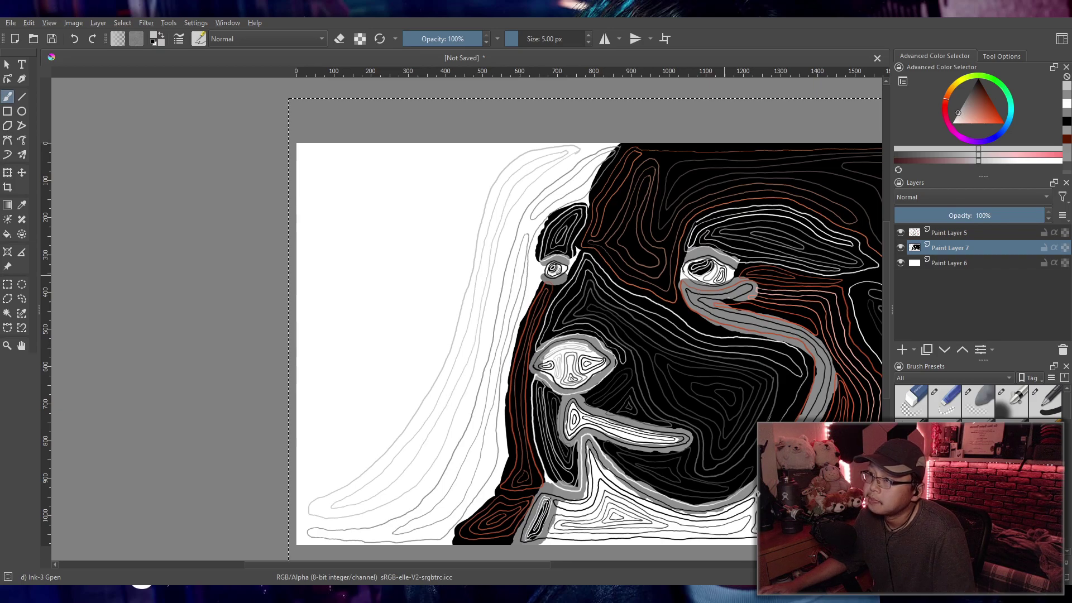
left_click(955, 119)
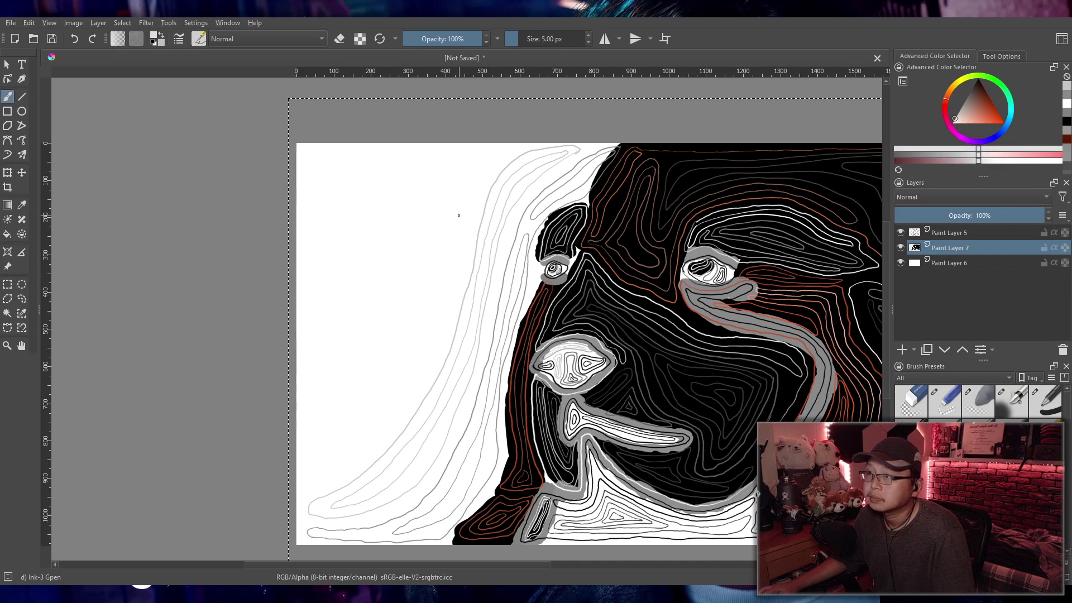
mouse_move(485, 145)
left_mouse_down()
mouse_move(361, 373)
mouse_move(311, 435)
mouse_move(305, 468)
mouse_move(330, 468)
mouse_move(401, 383)
mouse_move(494, 145)
left_mouse_up()
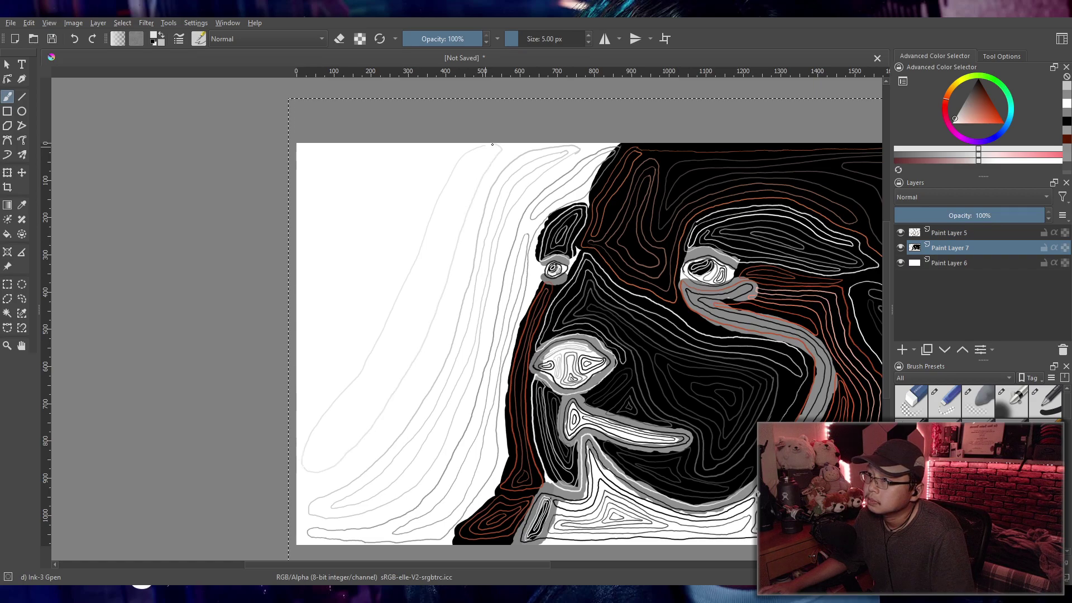
key("ctrl+z")
key("ctrl+z")
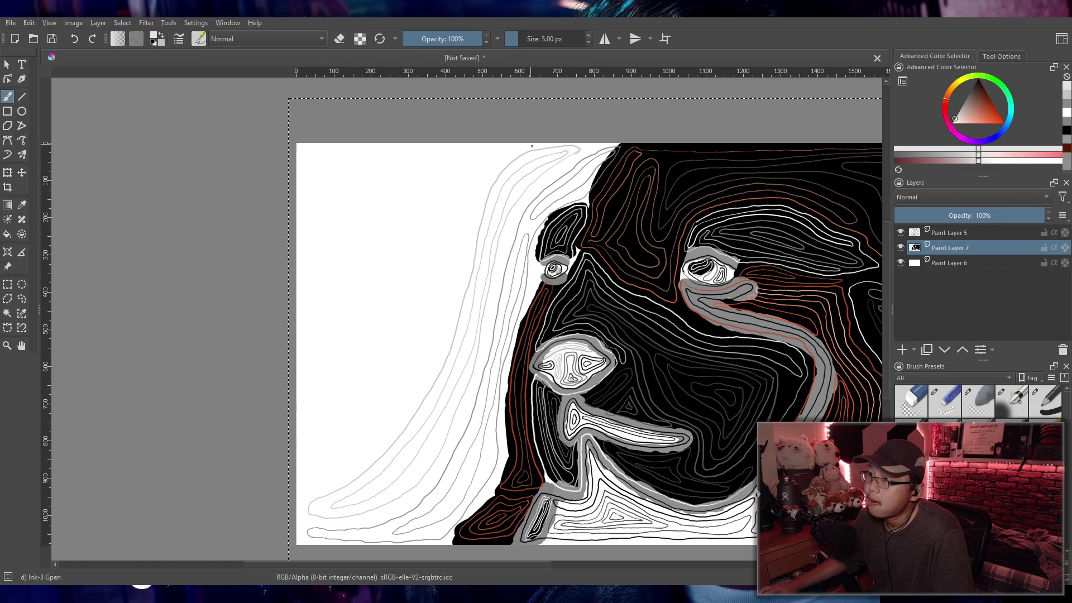
mouse_move(530, 145)
left_mouse_down()
mouse_move(481, 190)
mouse_move(430, 364)
mouse_move(392, 426)
mouse_move(314, 473)
mouse_move(372, 386)
mouse_move(414, 240)
mouse_move(457, 169)
mouse_move(522, 144)
left_mouse_up()
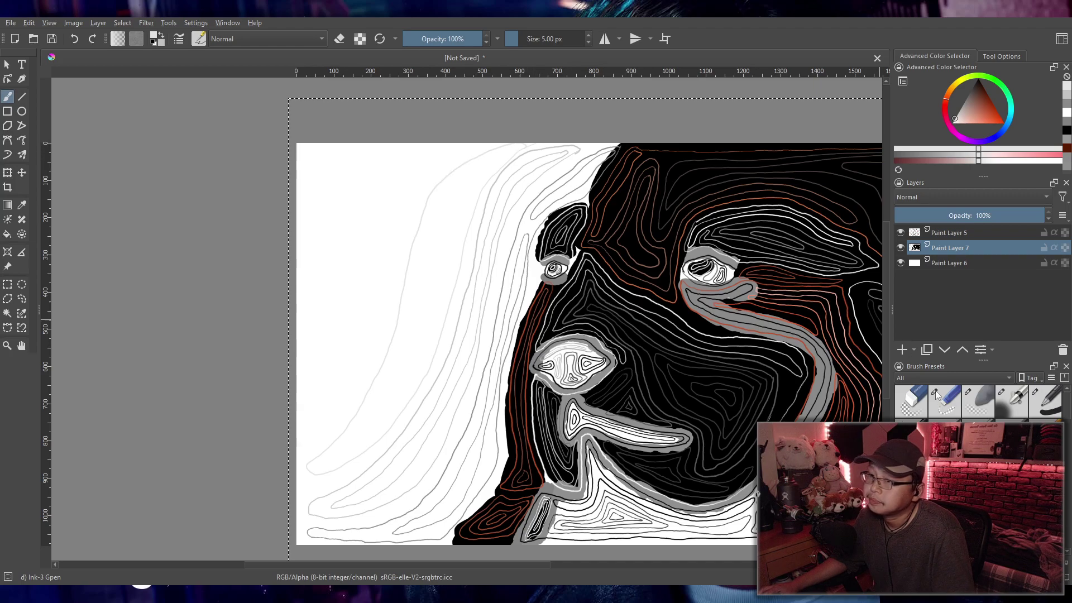
left_click(978, 400)
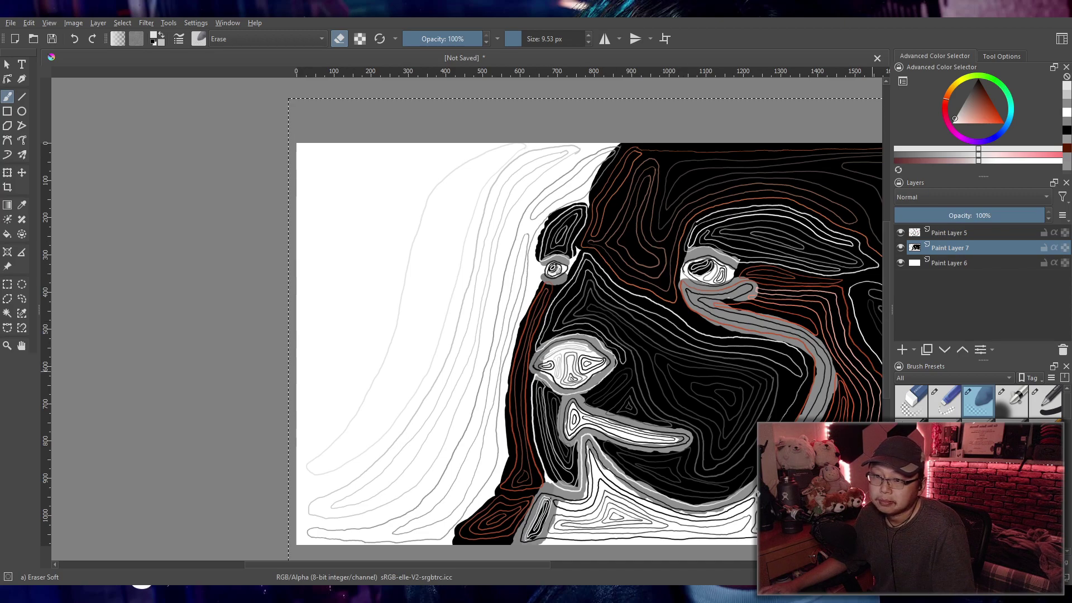
key("slash")
key("ctrl+z")
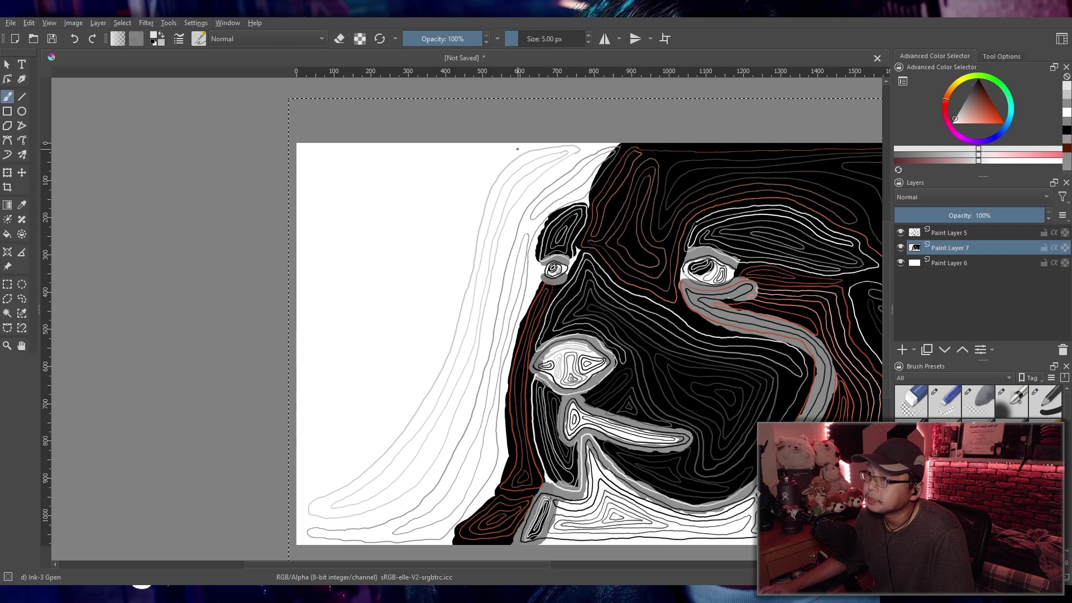
Step: Draw a pale grey contour in the next background strip outward from the face, with two narrower contours nested inside it
mouse_move(479, 198)
left_mouse_down()
mouse_move(426, 369)
mouse_move(382, 438)
mouse_move(317, 475)
mouse_move(306, 454)
mouse_move(340, 415)
mouse_move(429, 187)
mouse_move(470, 156)
mouse_move(515, 149)
mouse_move(437, 191)
mouse_move(361, 400)
mouse_move(319, 464)
mouse_move(367, 440)
mouse_move(386, 412)
mouse_move(482, 174)
left_mouse_up()
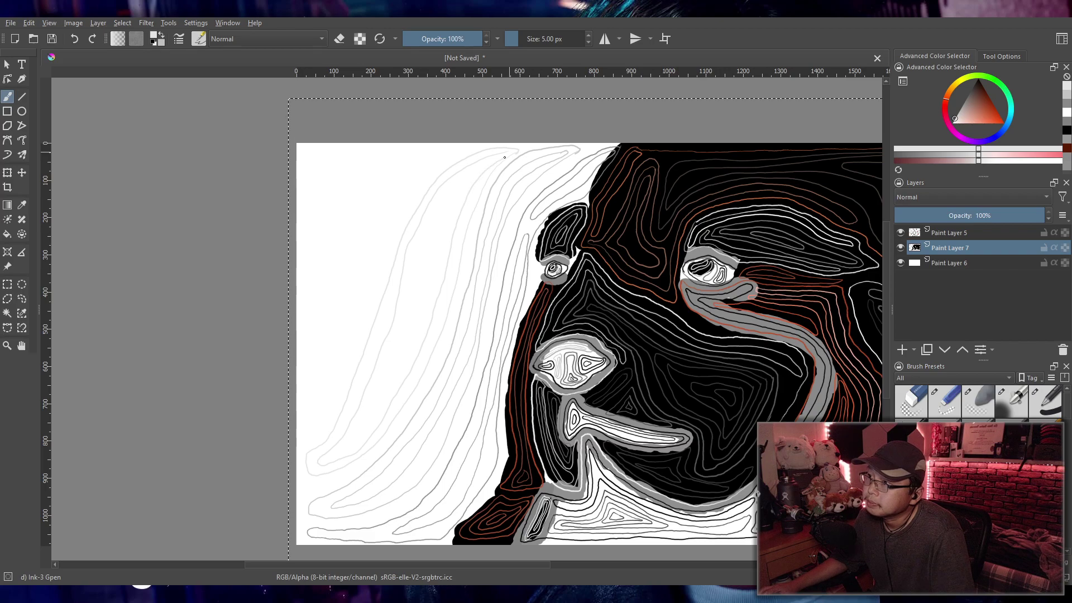
mouse_move(425, 239)
left_mouse_down()
mouse_move(394, 356)
mouse_move(359, 431)
mouse_move(424, 321)
mouse_move(444, 230)
left_mouse_up()
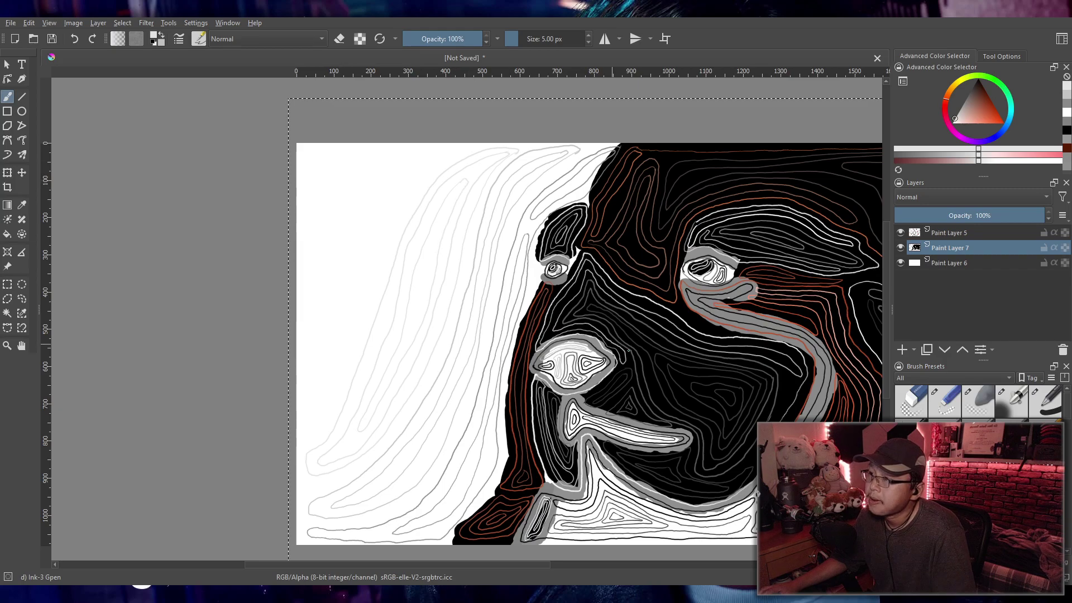
Step: Hide Paint Layer 6 and fill the upper-left background corner with near-white nested contours, using the Eraser Soft and Ink-3 Gpen brushes
left_click(953, 122)
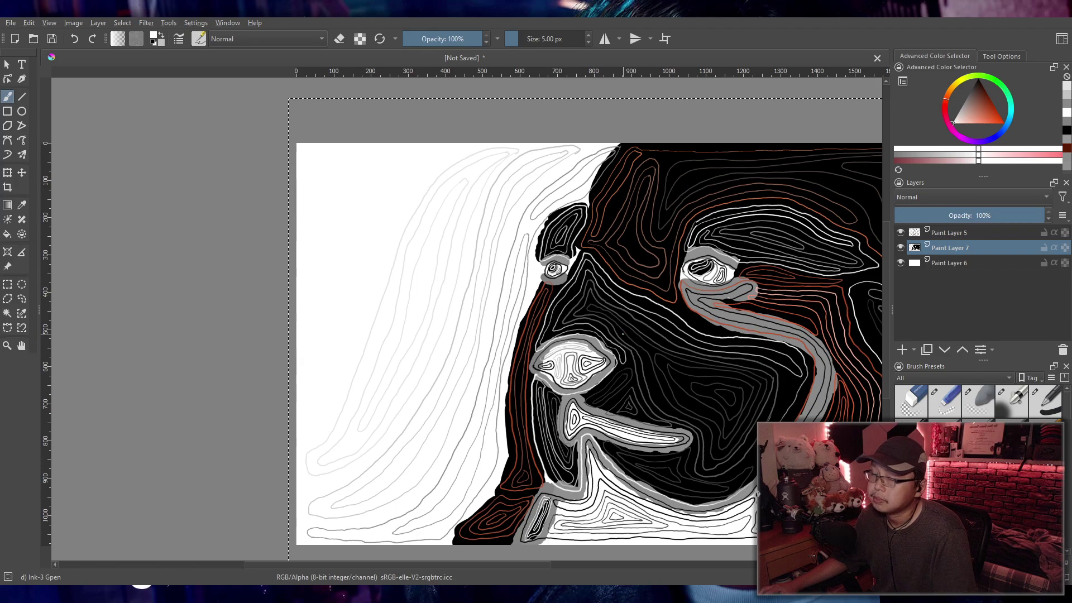
left_click(900, 263)
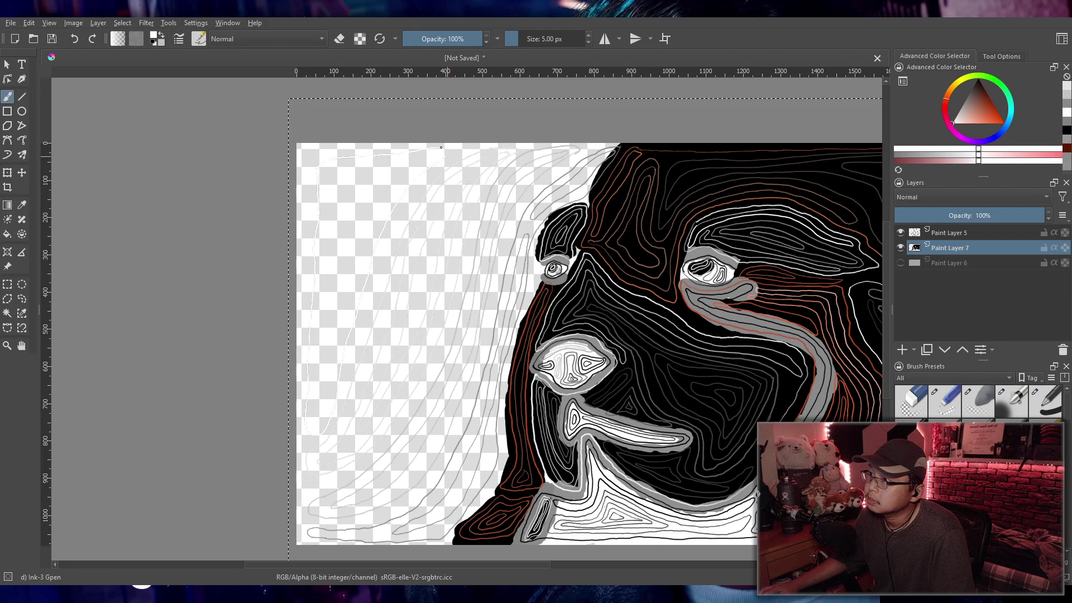
left_click_drag(448, 157, 447, 158)
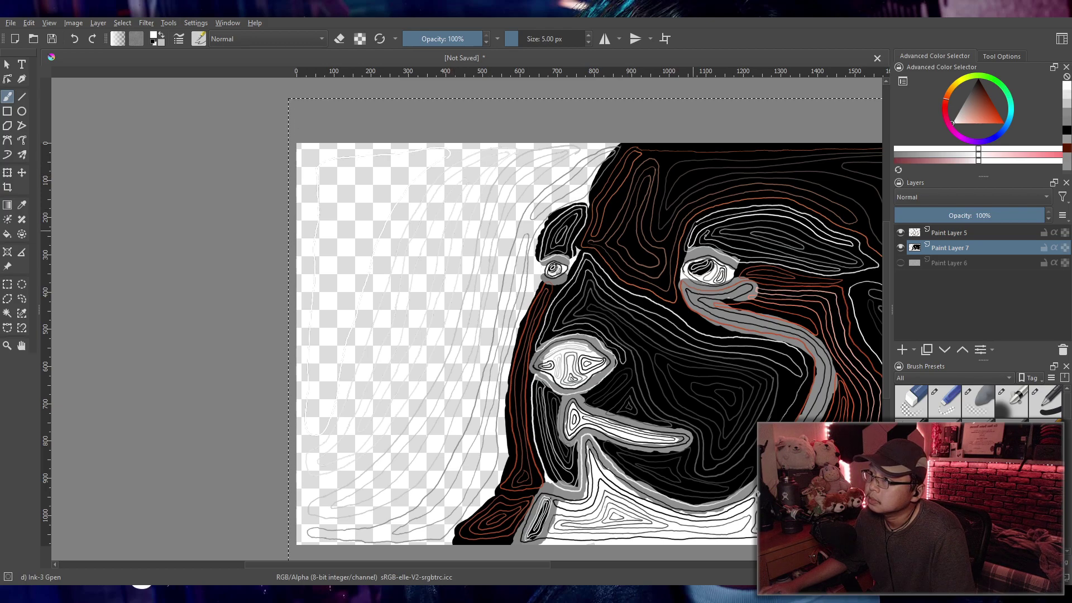
left_click(971, 398)
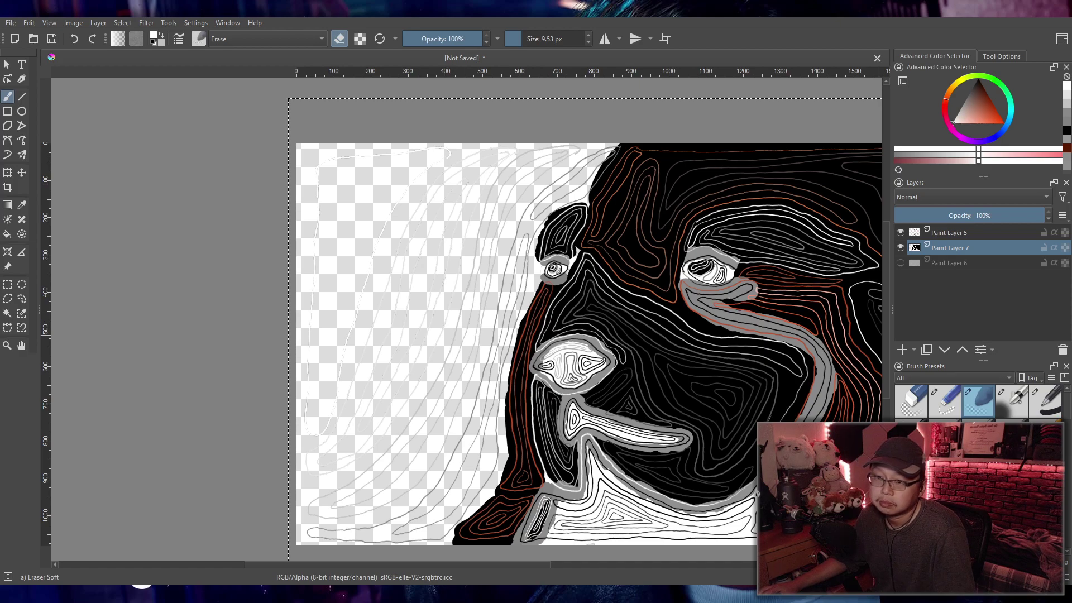
key("slash")
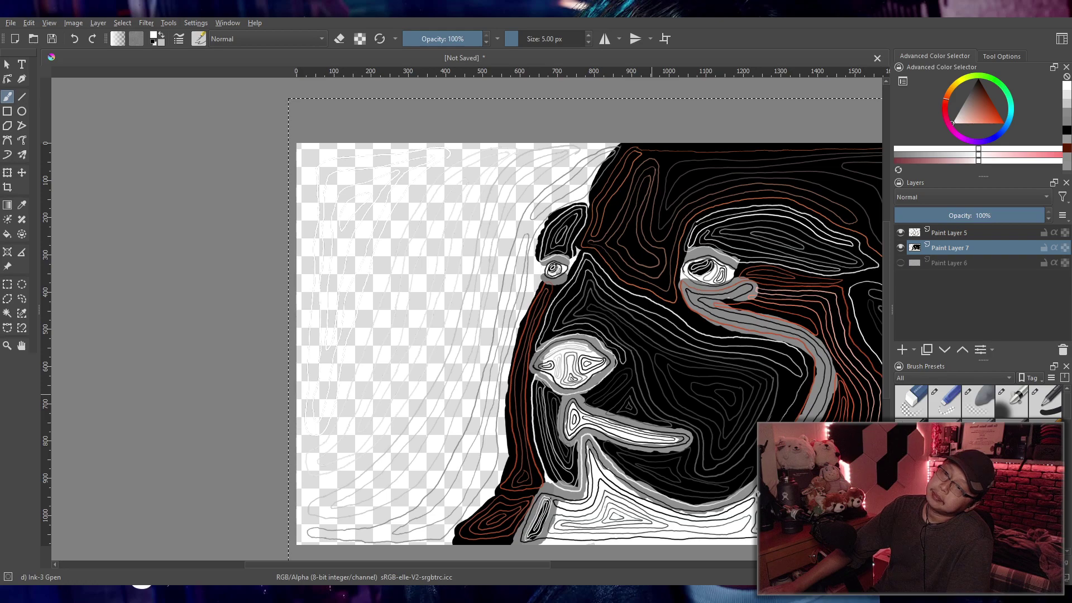
Step: Select the whole background beside the face freehand along the face profile and copy the selection to a new layer
left_click(21, 299)
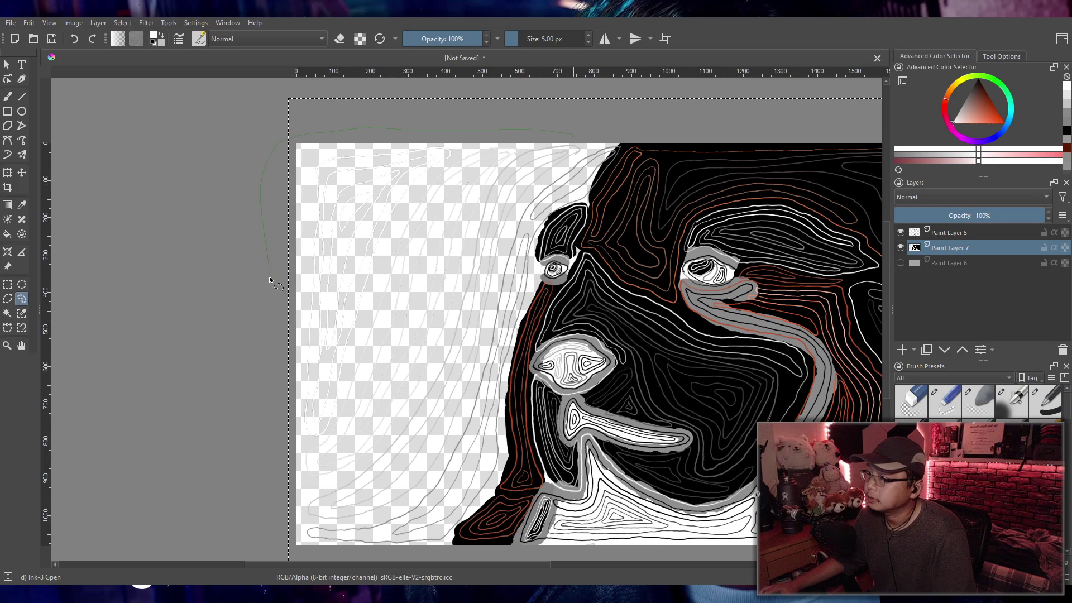
left_click_drag(271, 465, 293, 544)
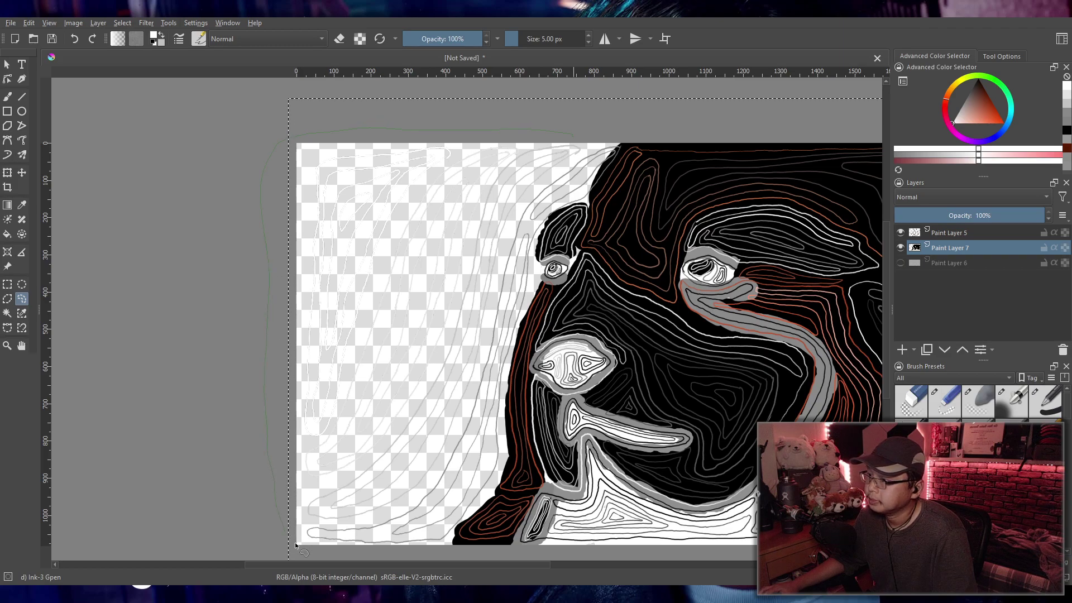
mouse_move(389, 547)
left_mouse_down()
mouse_move(434, 552)
mouse_move(495, 499)
mouse_move(538, 250)
mouse_move(558, 219)
mouse_move(602, 193)
mouse_move(625, 147)
left_mouse_up()
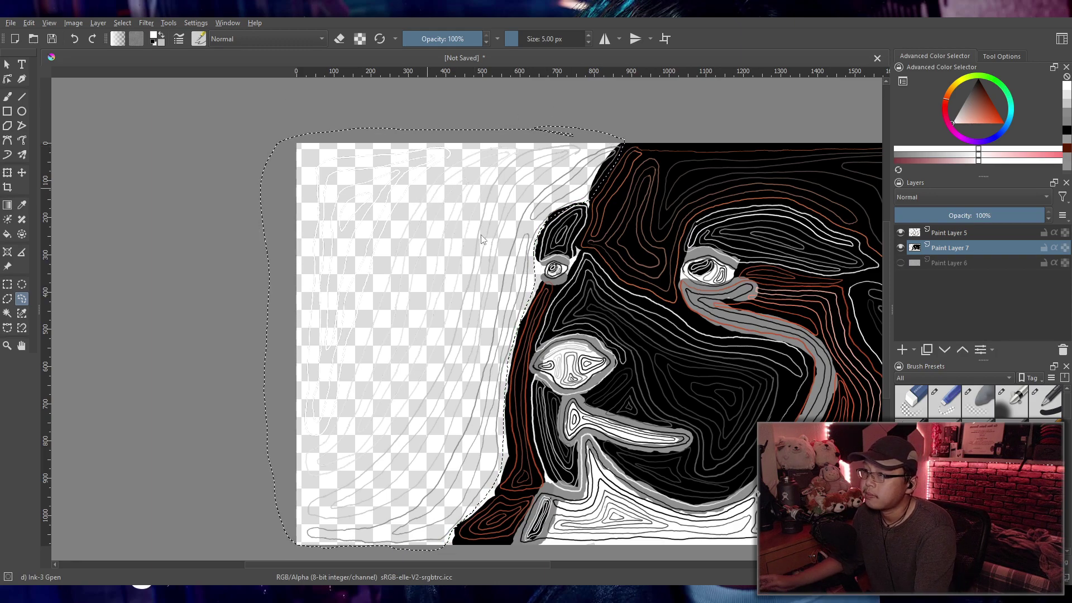
key("ctrl+alt+j")
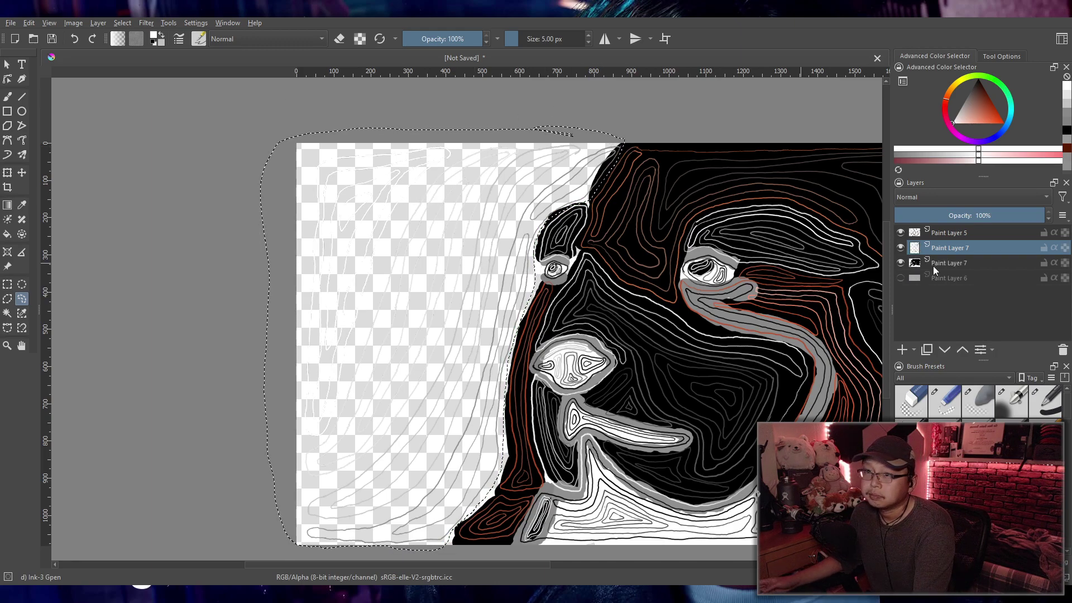
Step: Hide the original Paint Layer 7 and erase the black remnants beside the forehead and eyebrow with Eraser Soft at about 93 px
left_click(902, 263)
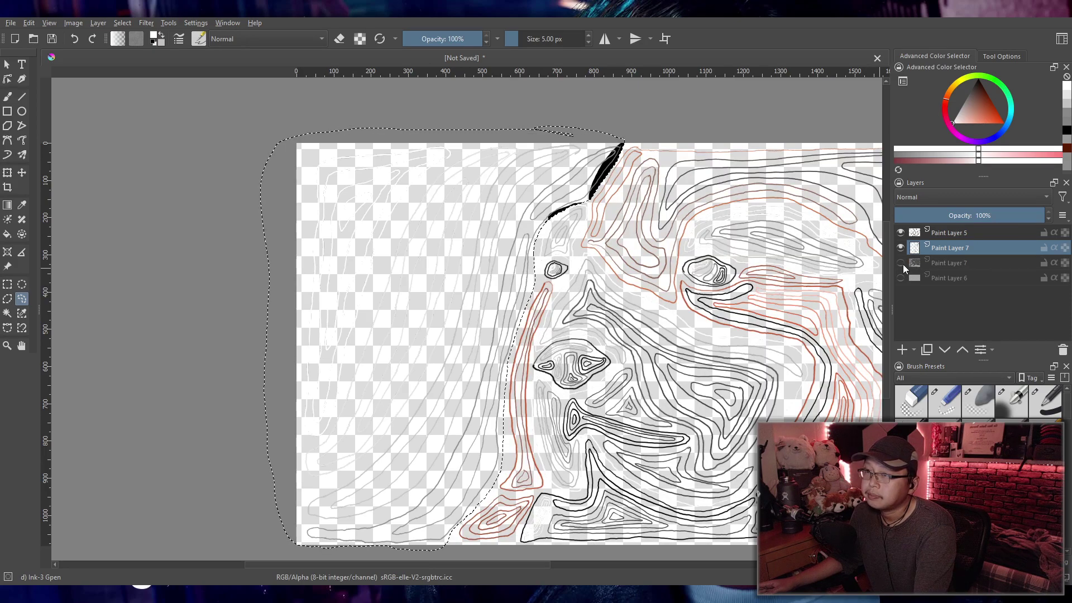
left_click(902, 264)
left_click(901, 264)
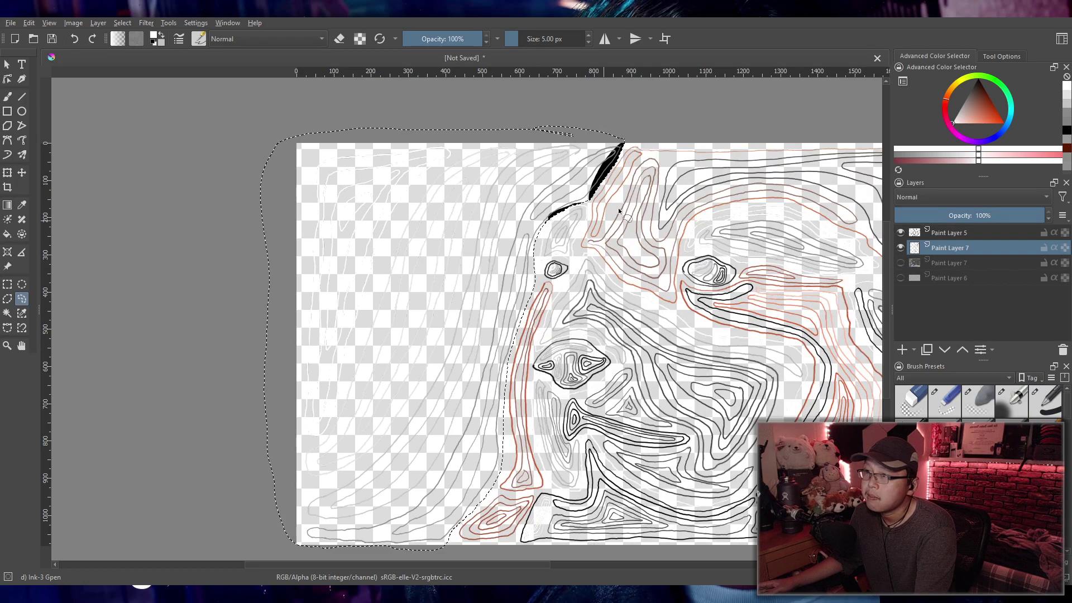
scroll(618, 209, "up", 3, "ctrl")
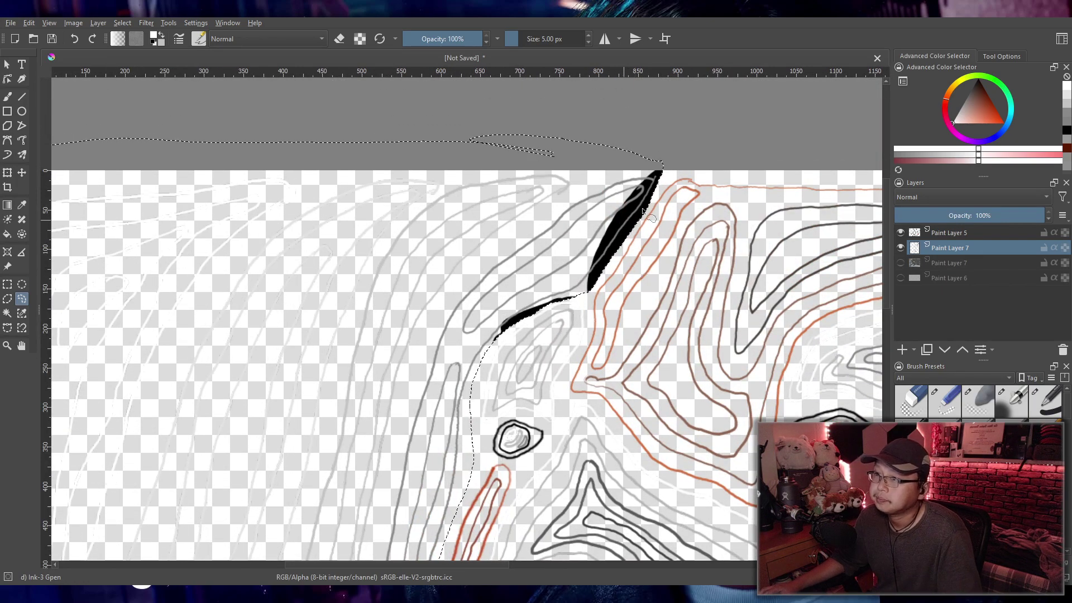
left_click(978, 400)
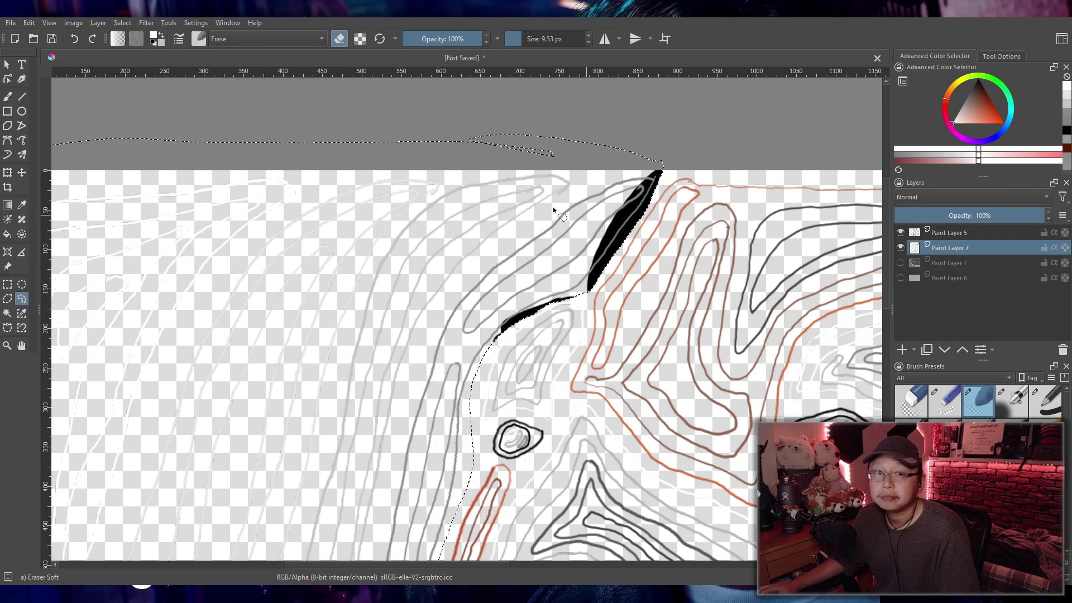
key("b")
mouse_move(570, 233)
left_mouse_down("shift")
mouse_move(645, 201)
mouse_move(666, 151)
mouse_move(597, 271)
mouse_move(611, 256)
mouse_move(534, 302)
mouse_move(547, 290)
mouse_move(510, 327)
left_mouse_up("shift")
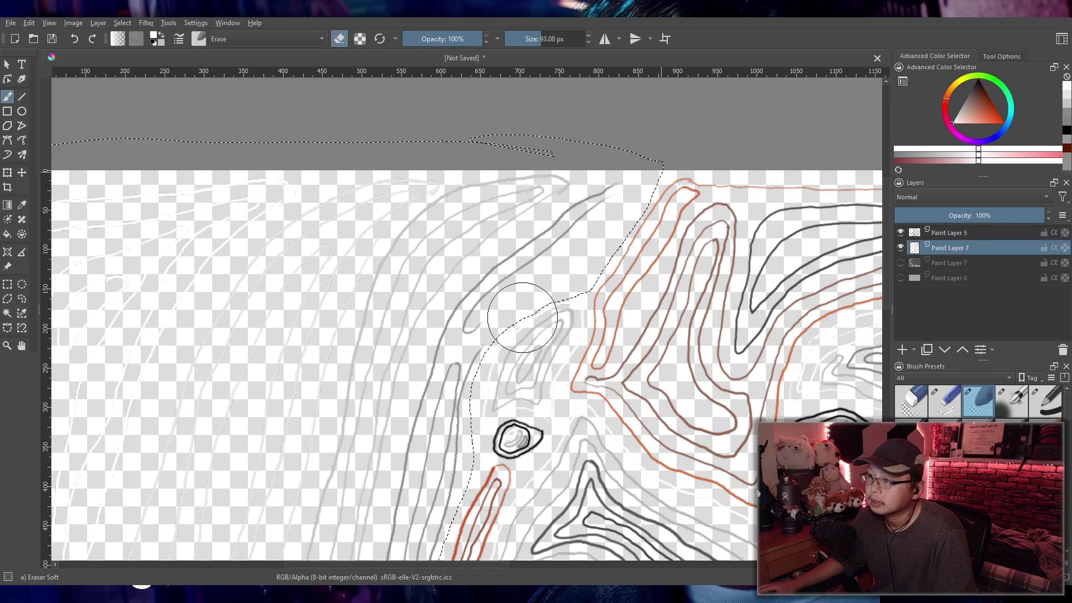
Step: Redraw the erased grey contour lines beside the forehead and small eyebrow with the 5 px Ink-3 Gpen brush
scroll(558, 310, "down", 4)
scroll(562, 308, "up", 3)
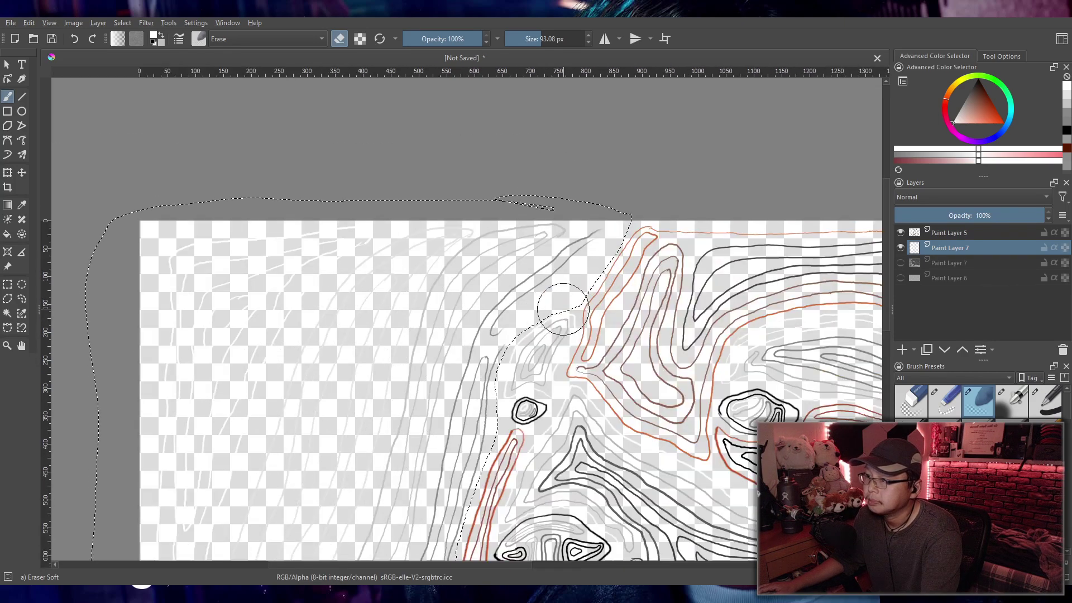
scroll(563, 309, "up", 2)
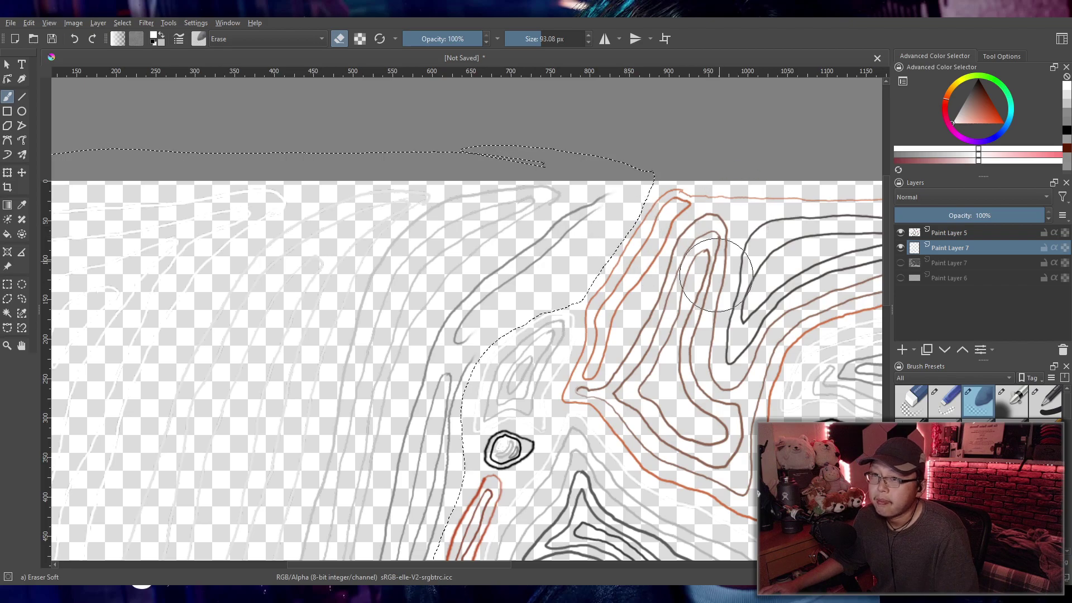
left_click(1066, 131)
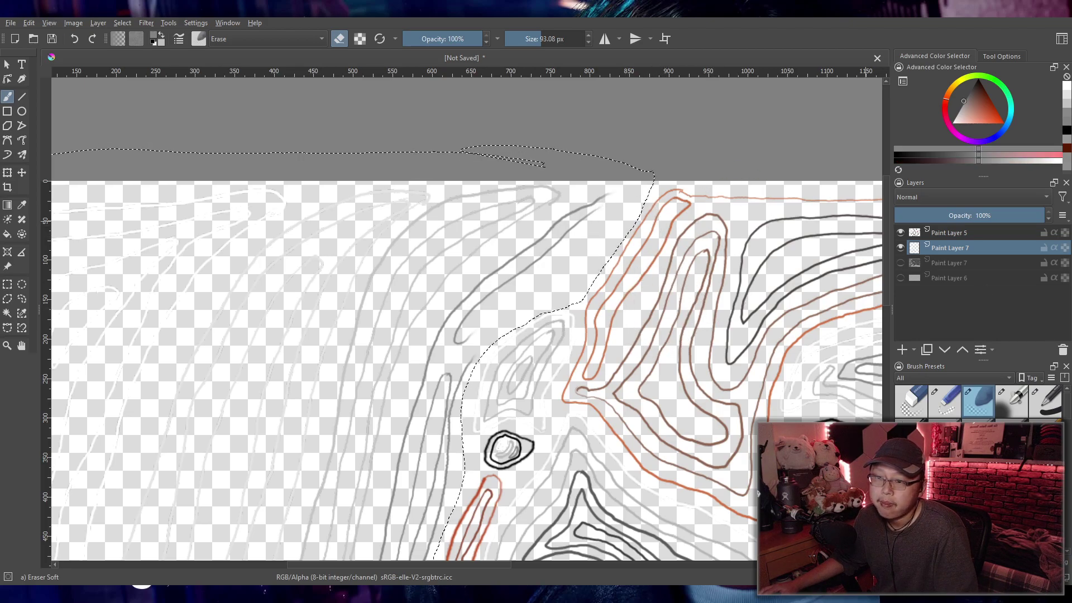
left_click(1012, 503)
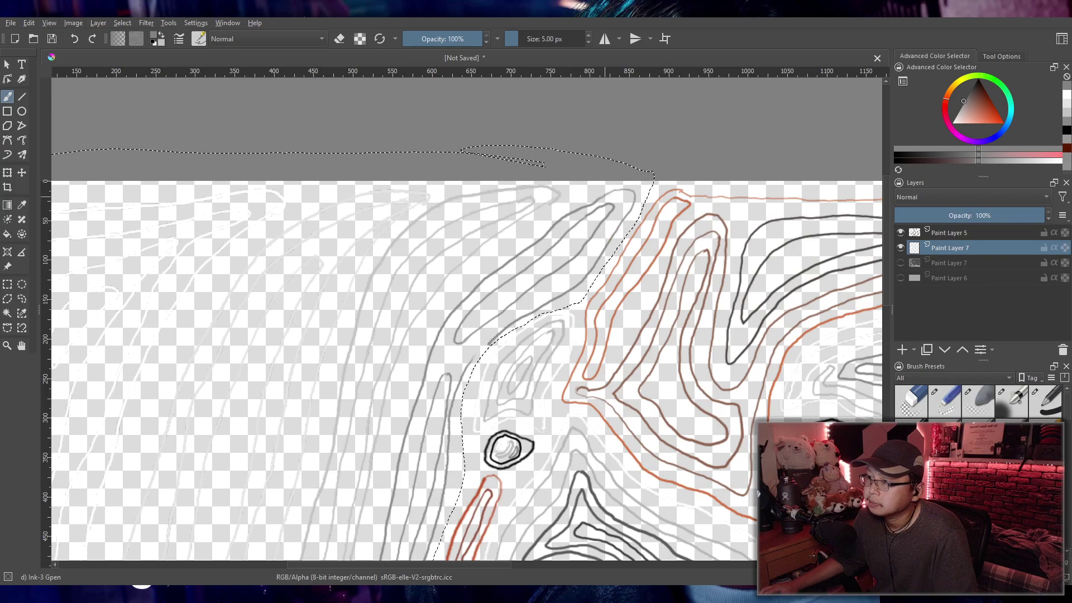
Step: Choose black with the Basic-1 brush at about 150 px and try painting over the background on the copied contour layer
scroll(512, 328, "down", 4)
scroll(493, 299, "up", 1)
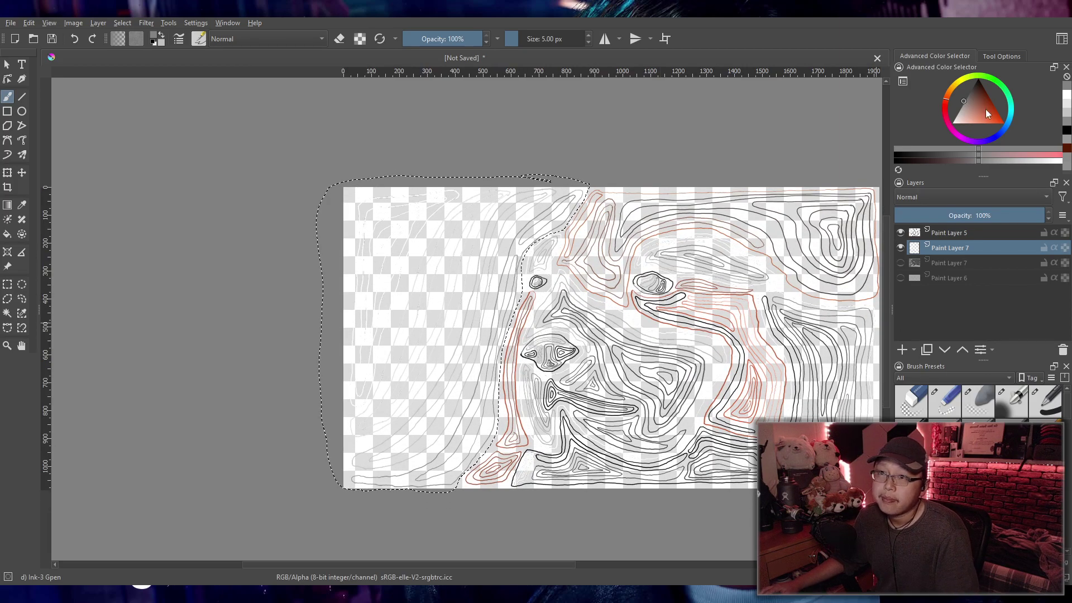
left_click_drag(986, 113, 983, 71)
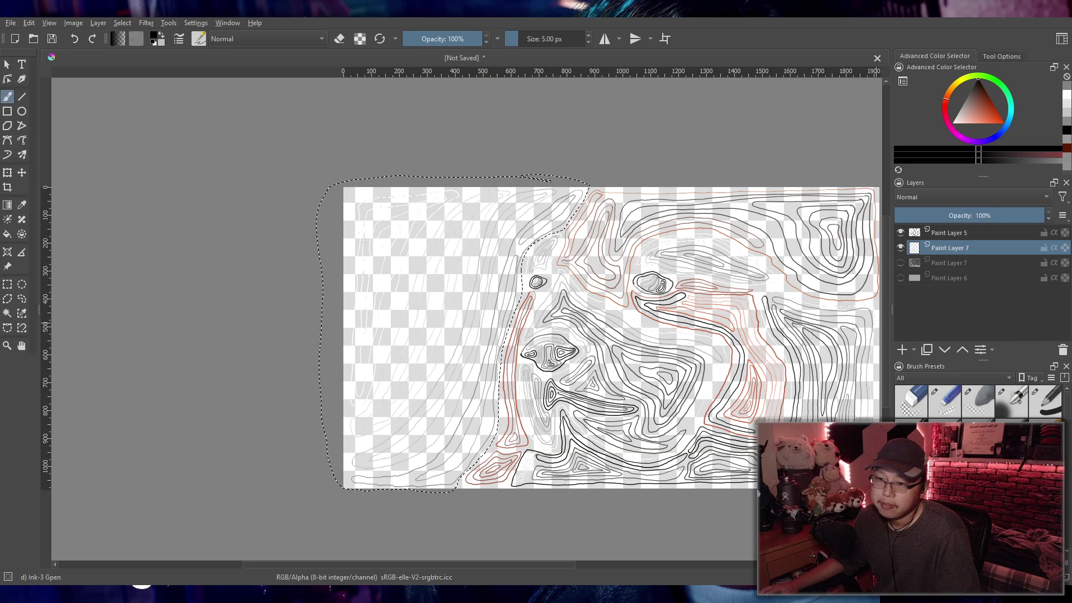
left_click(1046, 399)
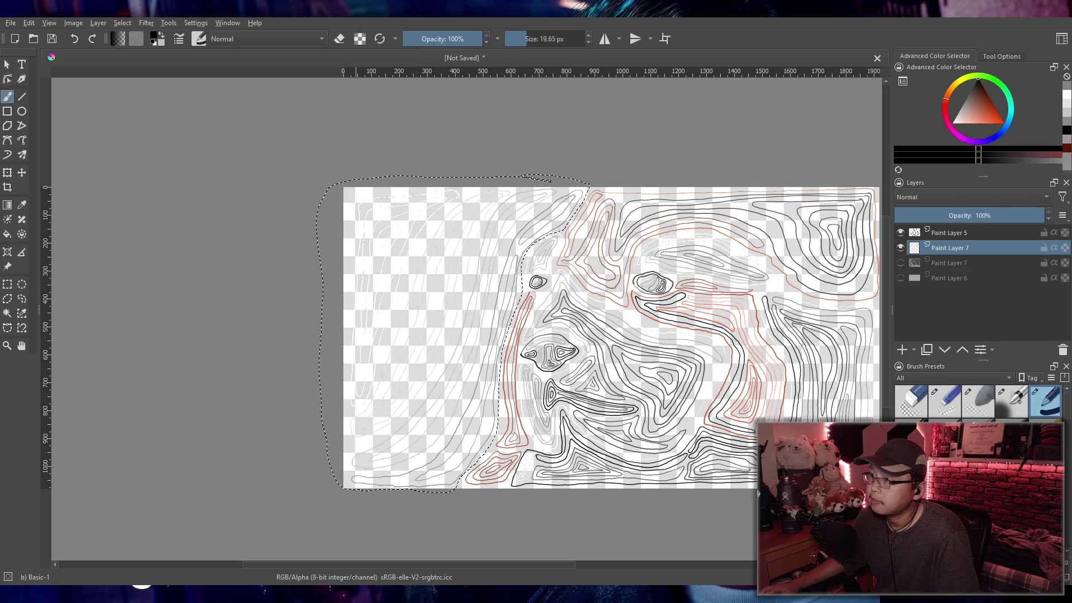
left_click_drag(356, 229, 393, 221)
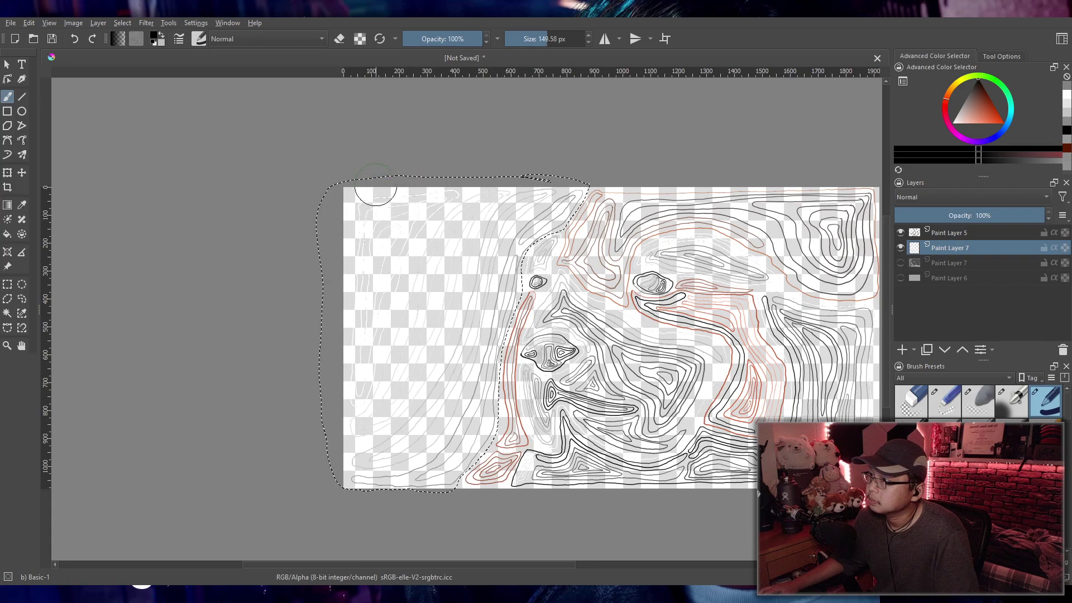
left_click_drag(475, 161, 442, 205)
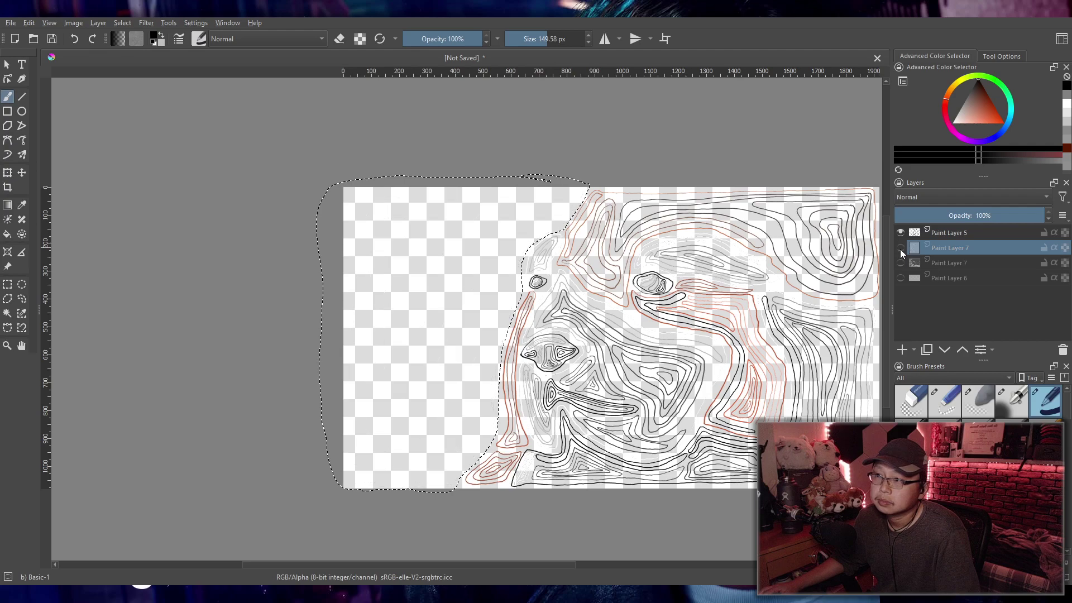
Step: Add a layer beneath the copied background contours and fill its upper-left area black and the strip beside the face white
left_click(901, 350)
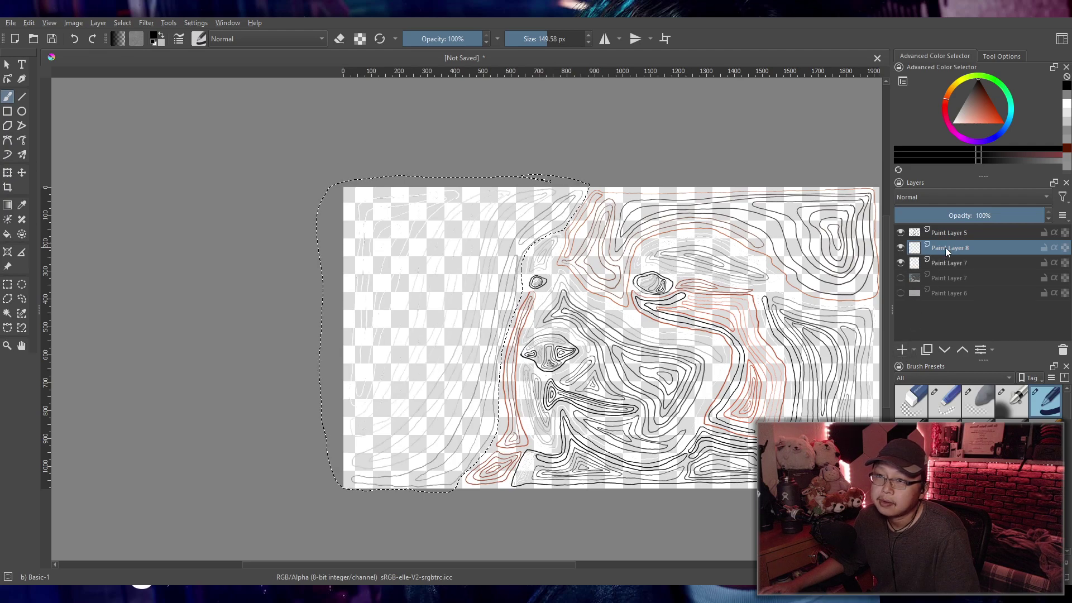
left_click_drag(946, 249, 945, 269)
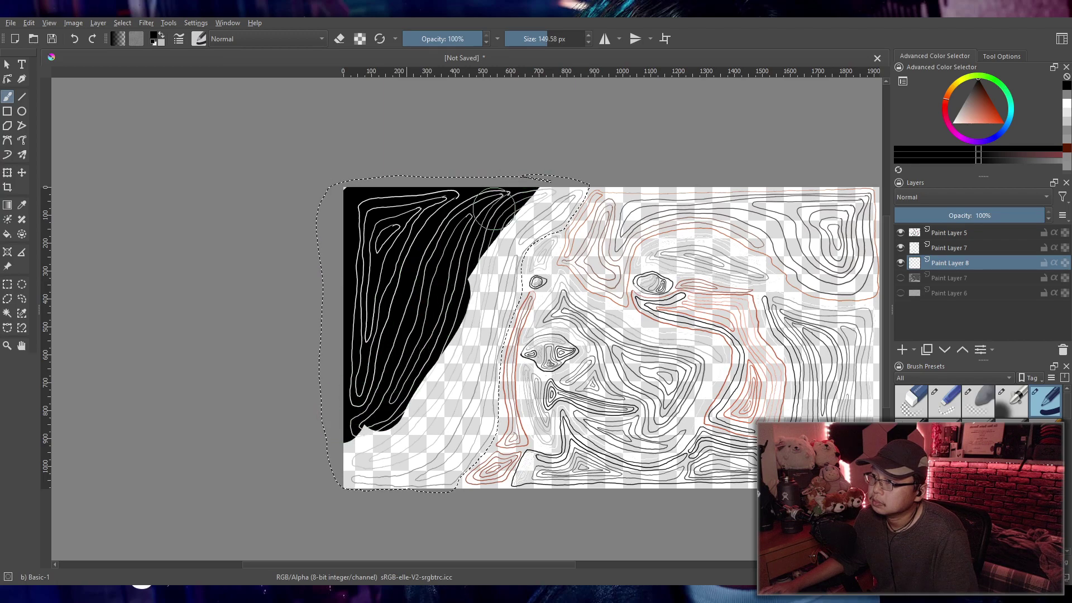
key("x")
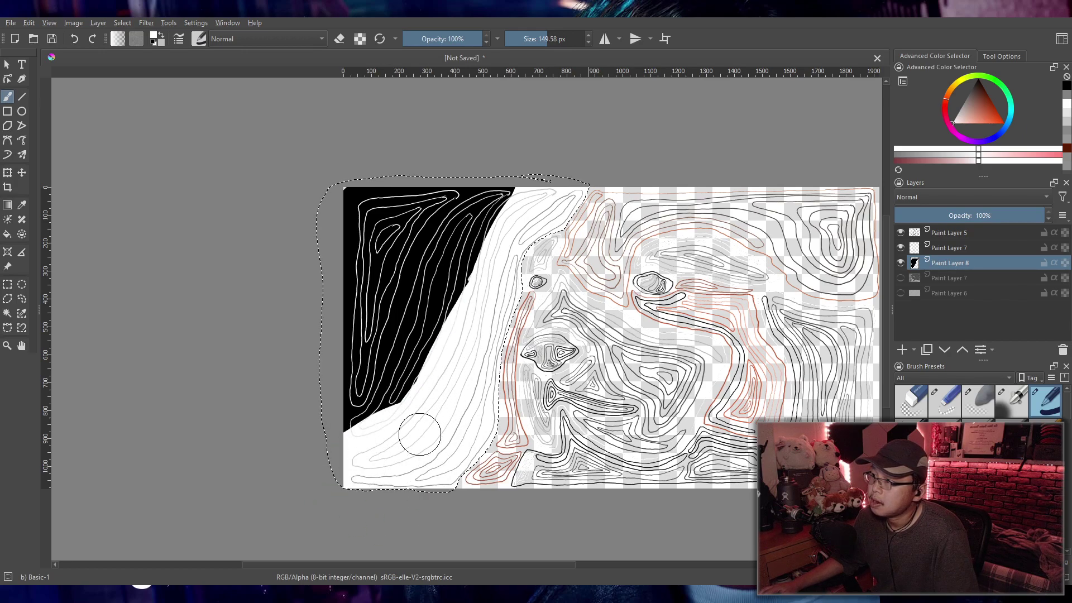
key("x")
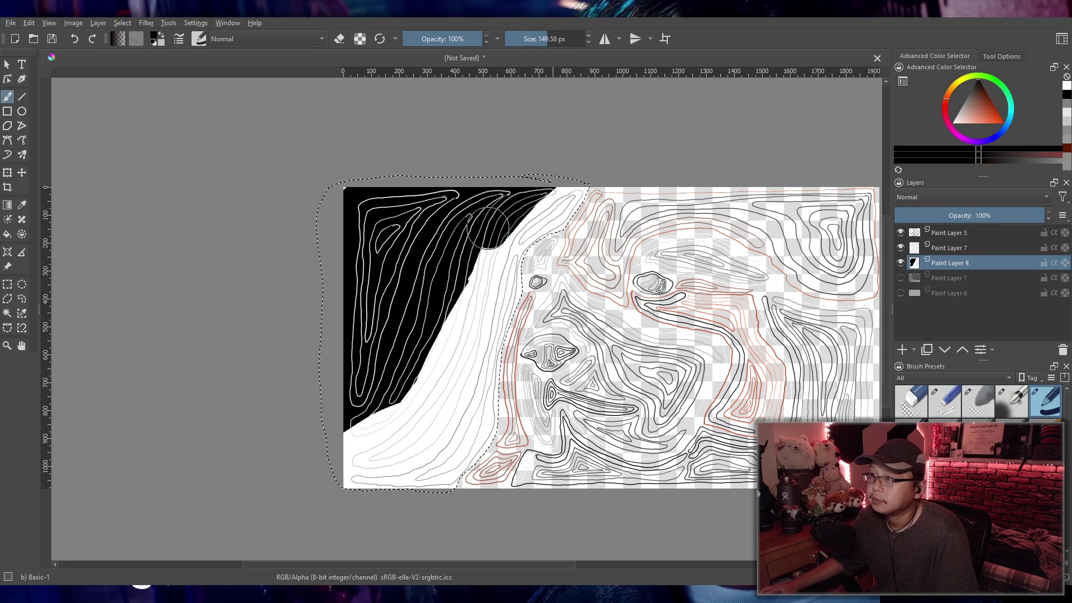
left_click_drag(380, 408, 332, 435)
Step: Paint a mid-grey diagonal band between the black and white background areas with the Basic-1 brush
left_click(962, 104)
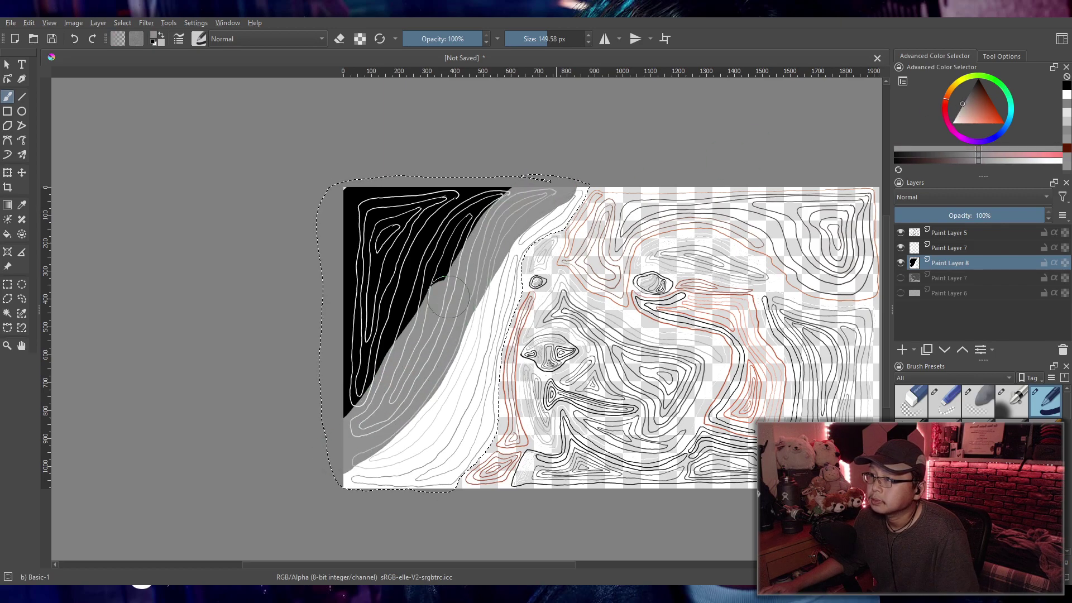
left_click_drag(419, 349, 436, 322)
key("ctrl+z")
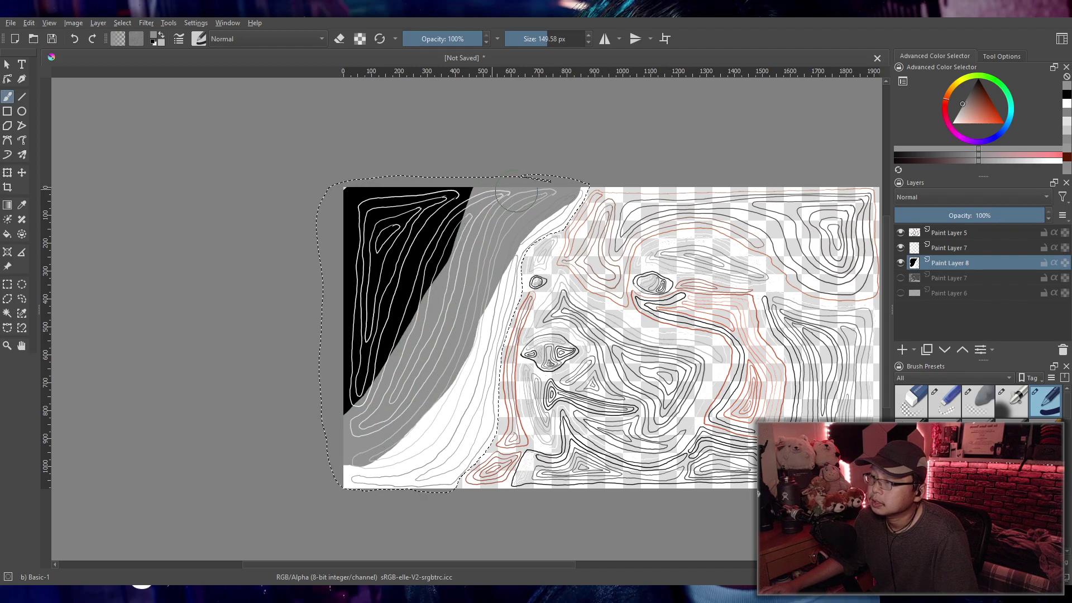
Step: Show the original Paint Layer 7 again to check the face together with the new background fills
scroll(515, 192, "down", 1)
left_click(900, 277)
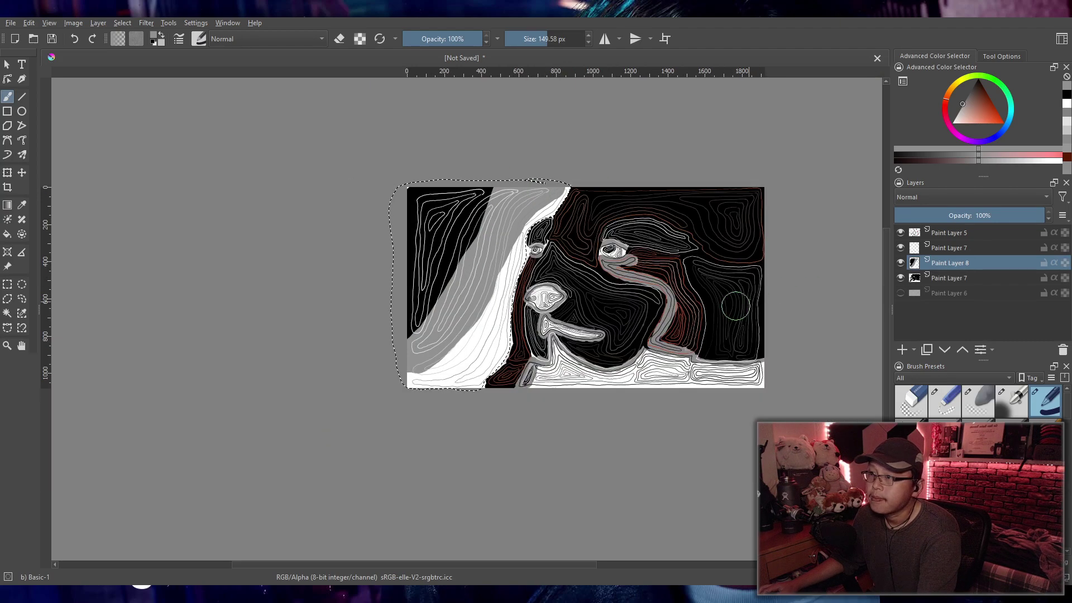
scroll(653, 307, "down", 1)
scroll(653, 307, "up", 1)
scroll(622, 332, "up", 2)
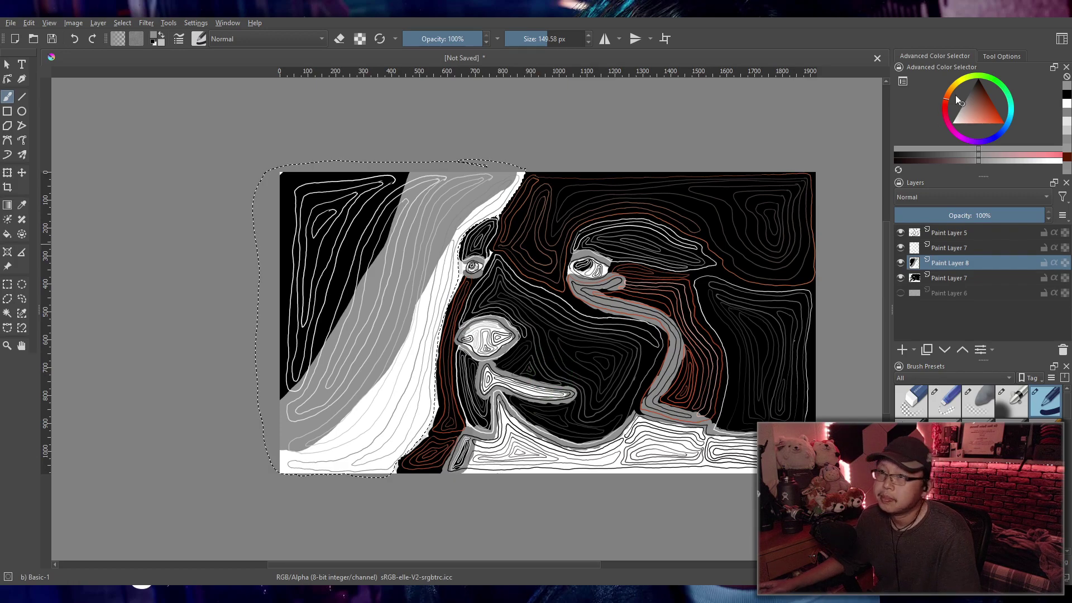
Step: Pick a salmon red, replace the freehand selection with a rectangle around the whole canvas, and activate the original Paint Layer 7 for brush painting
left_click(978, 96)
mouse_move(986, 121)
left_mouse_down()
mouse_move(1008, 131)
mouse_move(989, 118)
mouse_move(976, 125)
mouse_move(979, 108)
mouse_move(981, 122)
left_mouse_up()
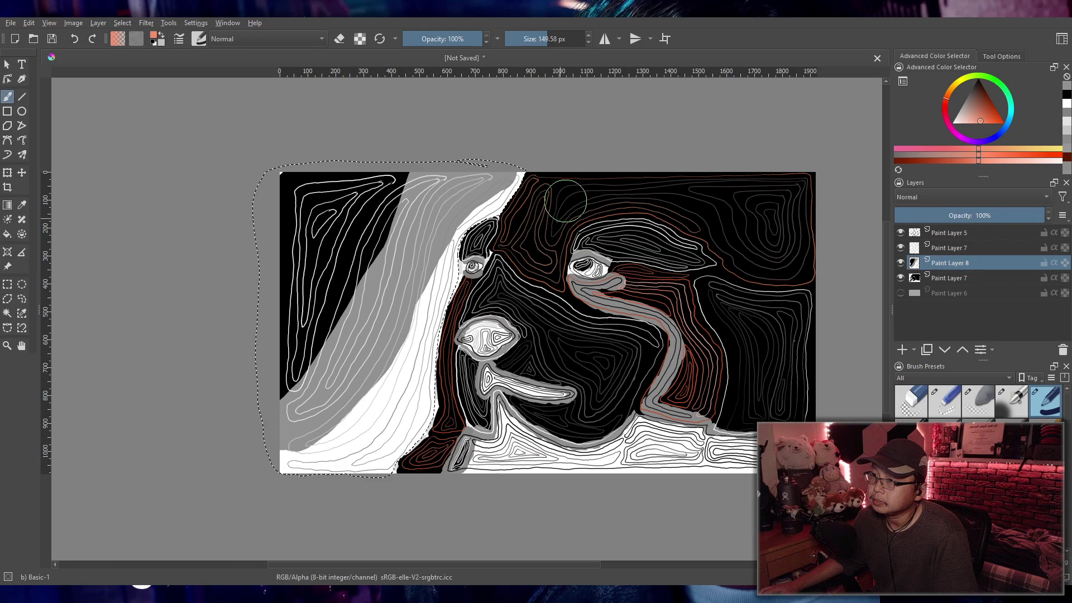
left_click(566, 200)
left_click(7, 284)
left_click_drag(498, 309, 849, 518)
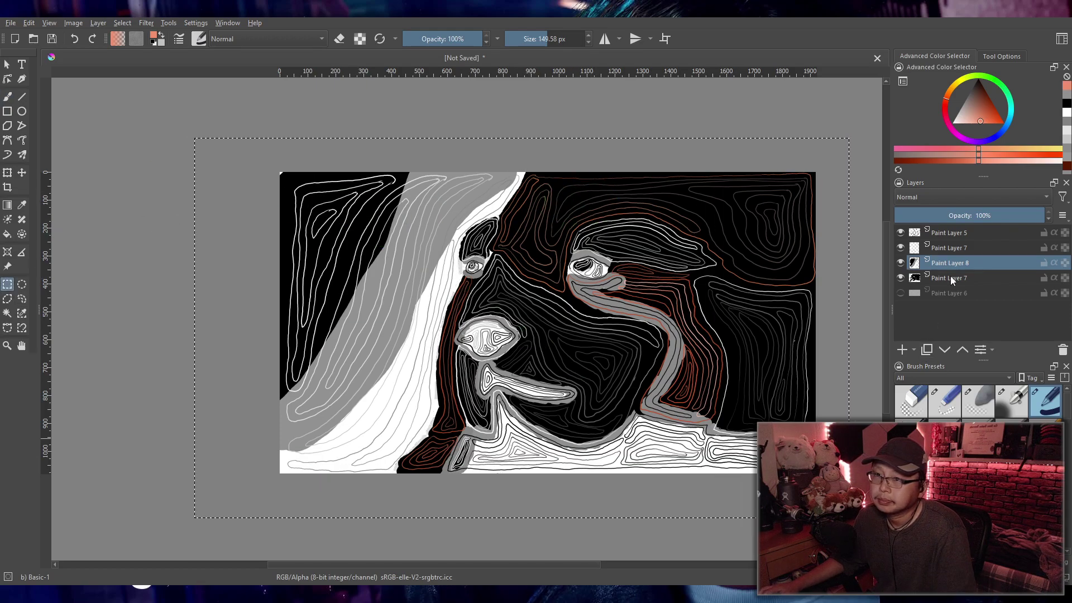
left_click(946, 281)
left_click(7, 96)
Step: Try salmon fills beside the forehead with the Basic-1 brush at about 110 px and 77 px, undoing each one
key("bracketleft")
key("bracketleft")
left_click(508, 237)
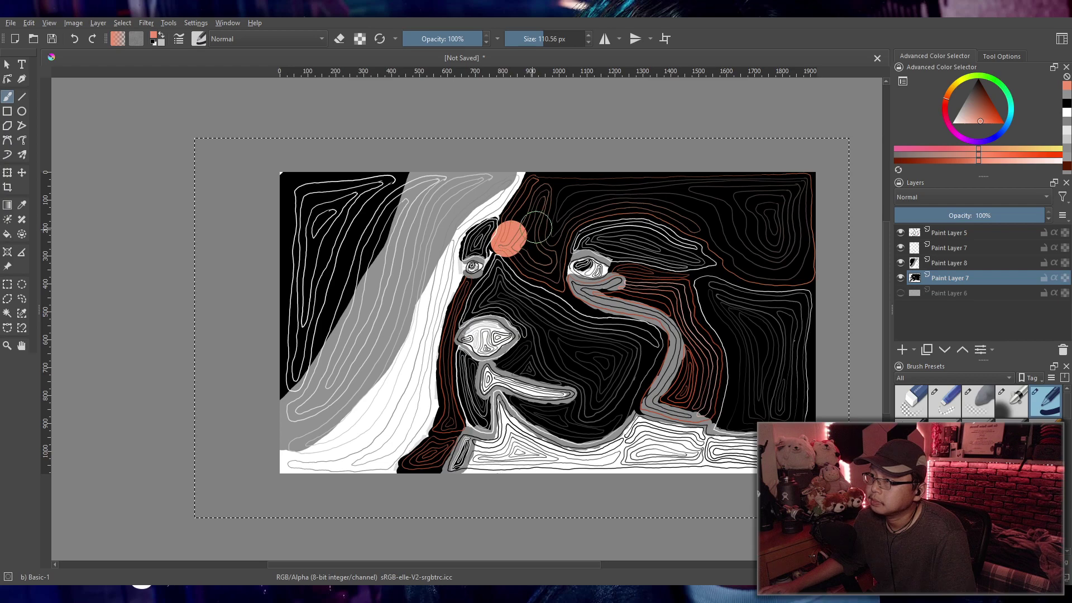
key("ctrl+z")
key("bracketleft")
key("bracketleft")
mouse_move(535, 227)
left_mouse_down()
mouse_move(545, 193)
mouse_move(522, 226)
mouse_move(533, 263)
mouse_move(549, 245)
left_mouse_up()
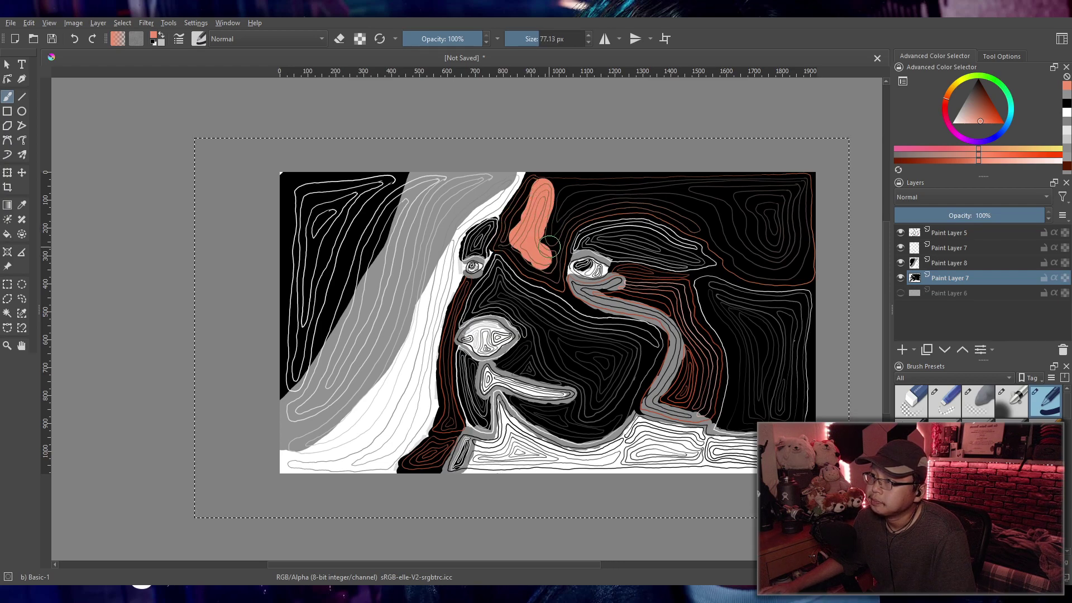
key("ctrl+z")
Step: Try a more saturated orange-red fill across the forehead and upper-right contours with the 77 px brush, and undo it
left_click_drag(983, 120, 983, 120)
mouse_move(550, 211)
left_mouse_down()
mouse_move(520, 240)
mouse_move(532, 251)
mouse_move(524, 258)
mouse_move(556, 226)
mouse_move(552, 197)
mouse_move(642, 195)
mouse_move(712, 206)
mouse_move(751, 267)
mouse_move(789, 269)
mouse_move(797, 193)
mouse_move(773, 183)
mouse_move(698, 187)
left_mouse_up()
mouse_move(595, 192)
left_mouse_down()
mouse_move(764, 205)
mouse_move(773, 210)
mouse_move(761, 228)
mouse_move(757, 218)
mouse_move(783, 229)
left_mouse_up()
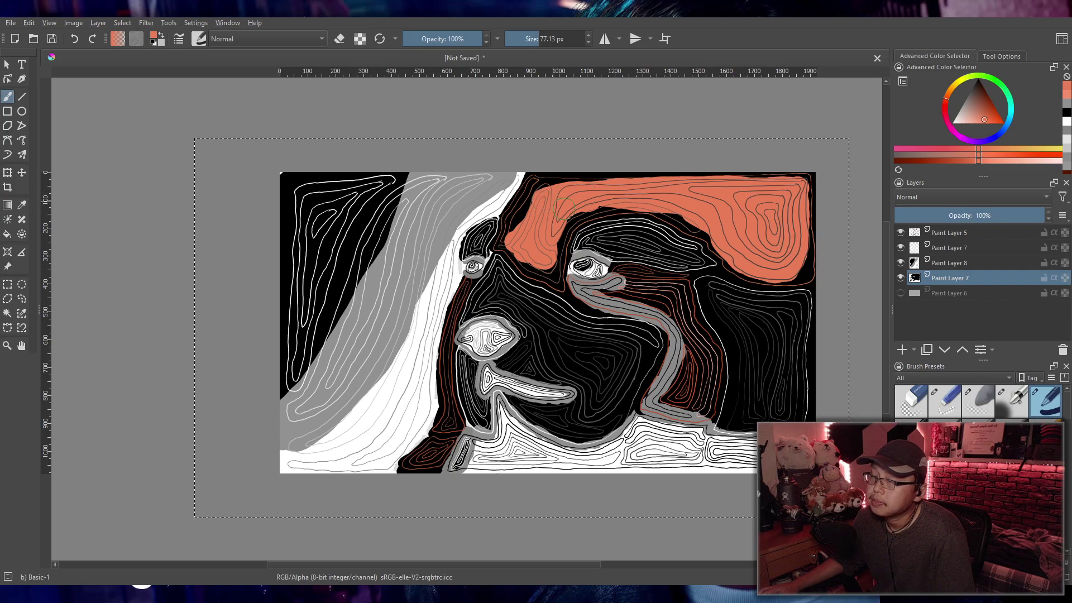
scroll(600, 210, "up", 3)
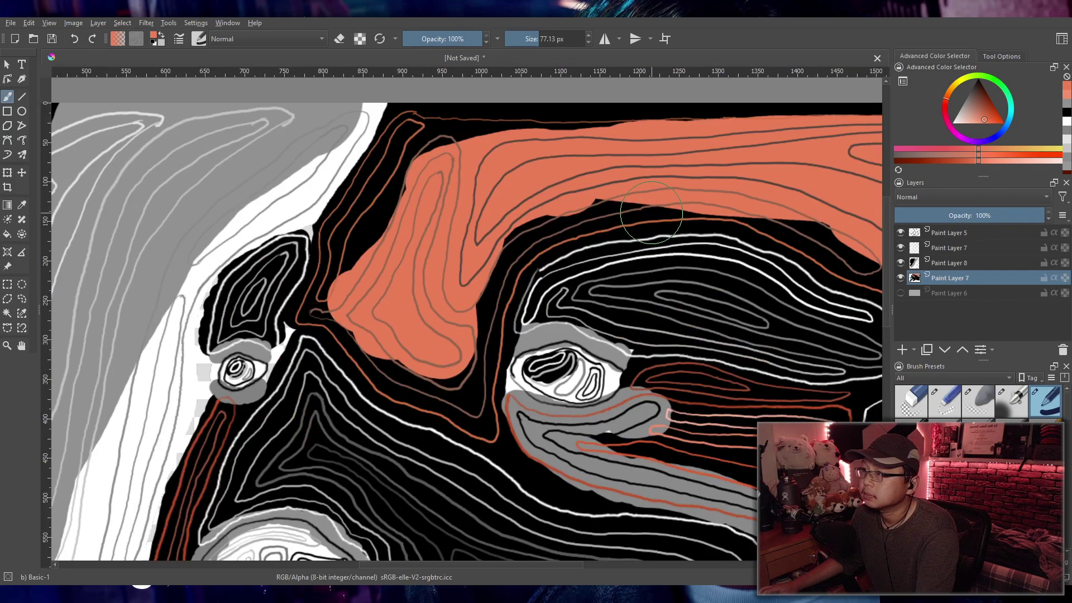
left_click_drag(652, 216, 574, 226)
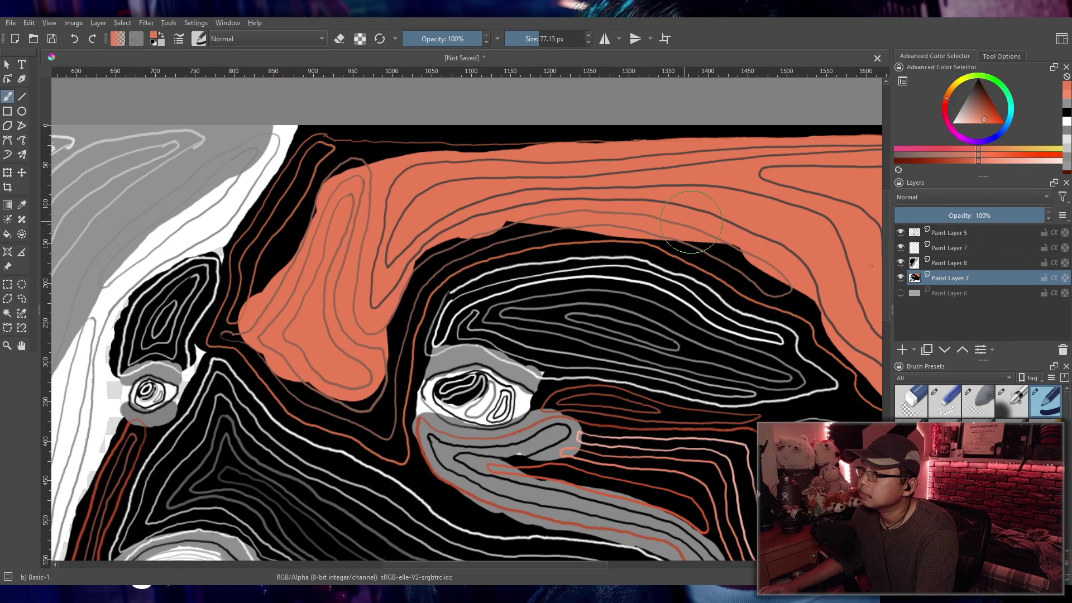
left_click_drag(688, 246, 475, 230)
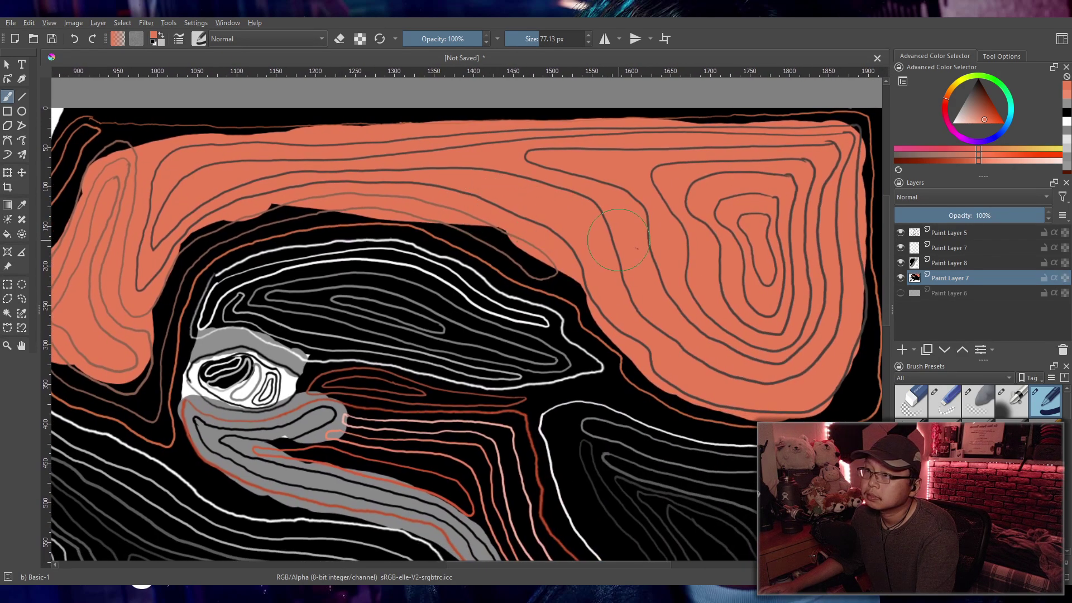
scroll(619, 240, "down", 2)
key("ctrl+z")
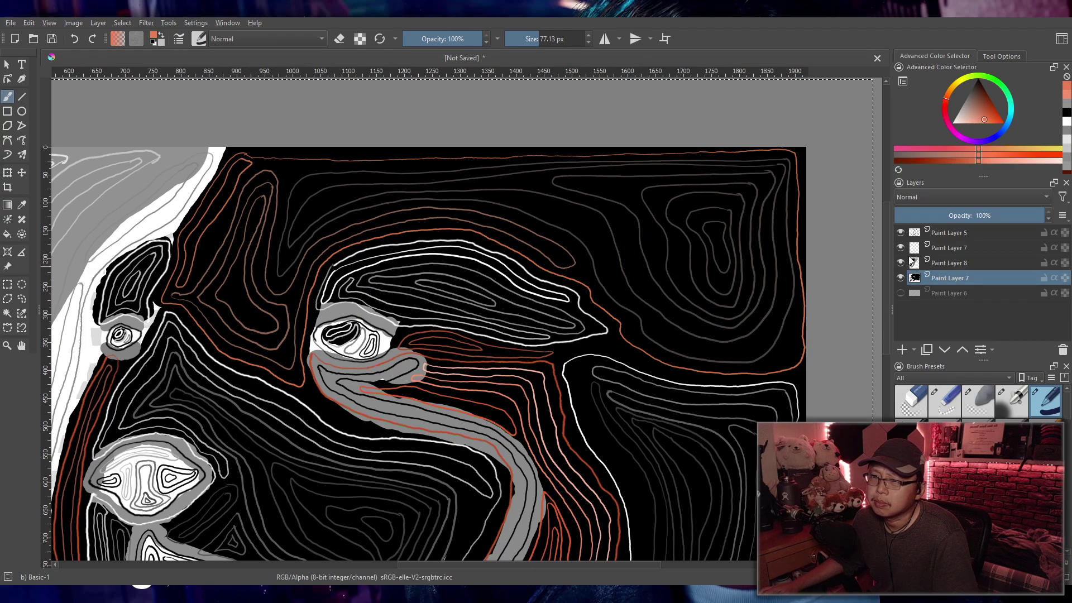
Step: Toggle the visibility of the original Paint Layer 7, its background copy and Paint Layer 5 to compare their contents
left_click(900, 278)
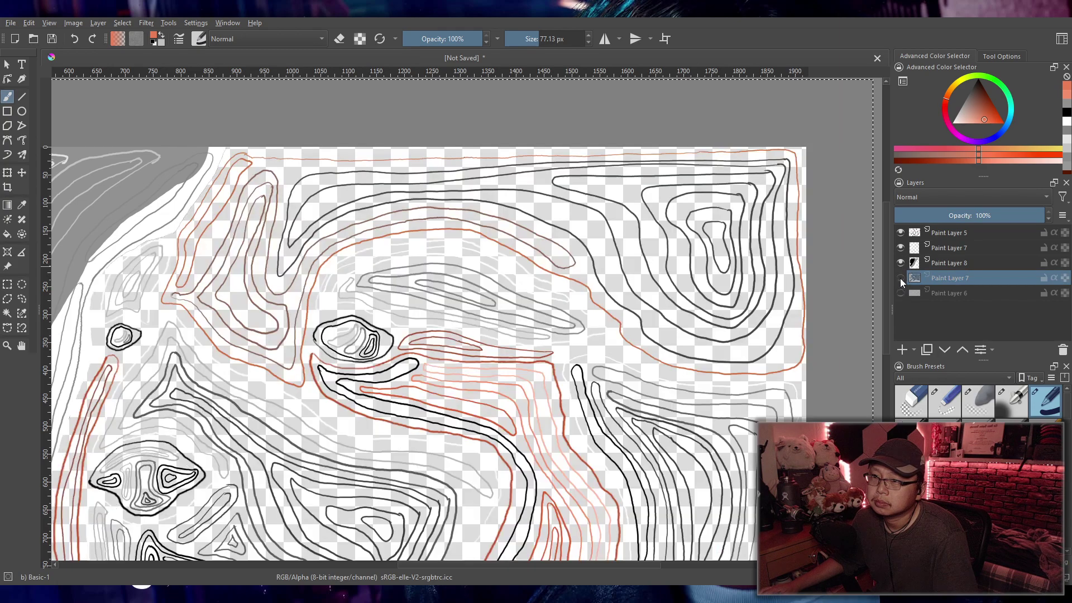
left_click(900, 279)
left_click(901, 232)
left_click(901, 232)
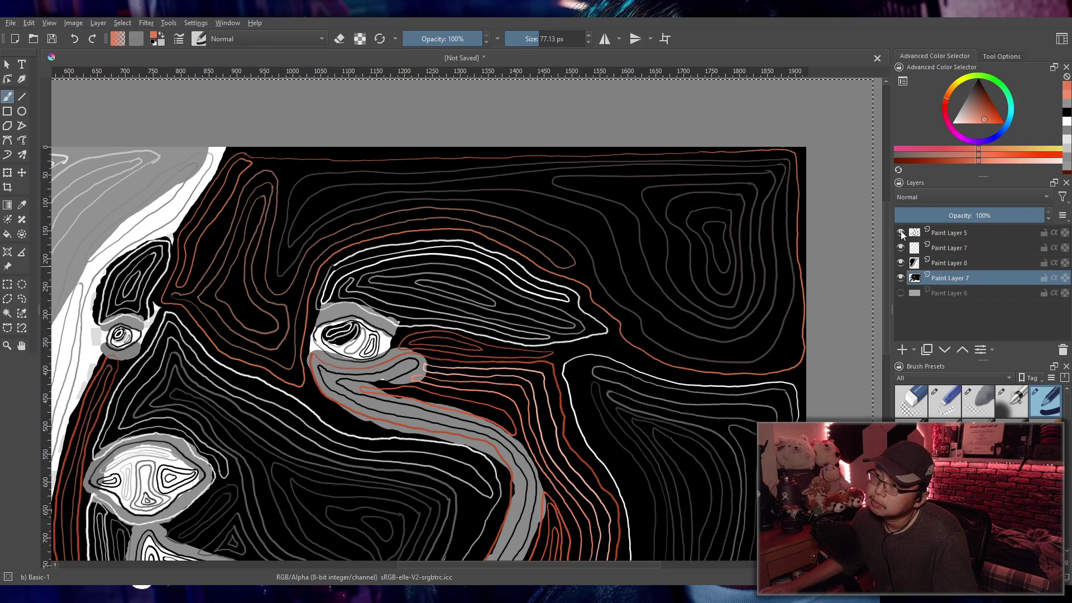
left_click(900, 248)
left_click(900, 248)
left_click(902, 233)
left_click(902, 233)
Step: Try an orange-red stroke inside the upper-right nested contours, undo it, reduce the brush to about 37 px and adjust the colour
mouse_move(706, 236)
left_mouse_down()
mouse_move(702, 273)
mouse_move(723, 285)
left_mouse_up()
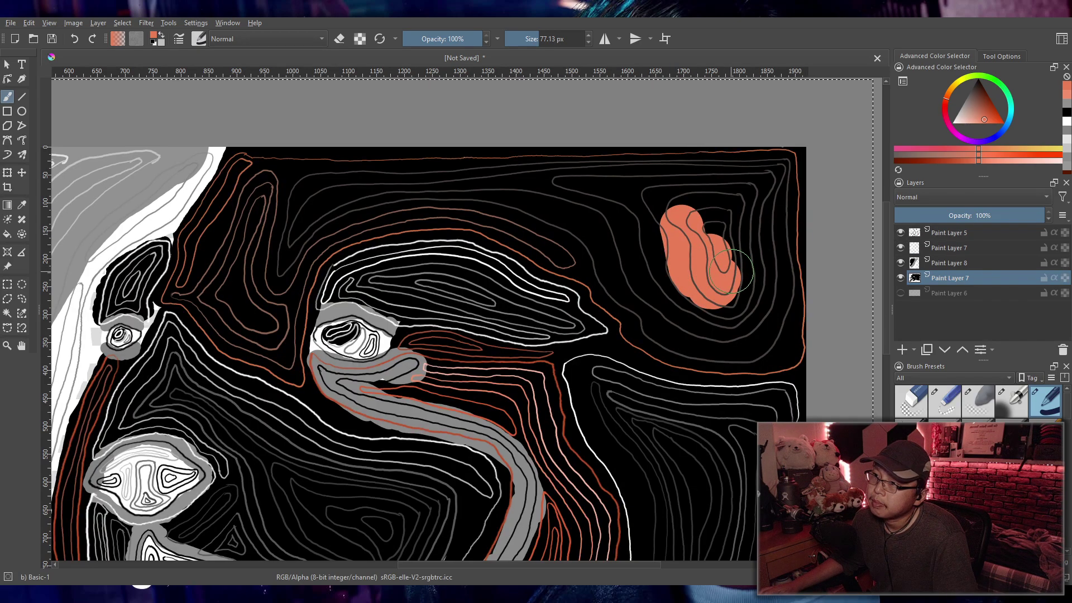
key("ctrl+z")
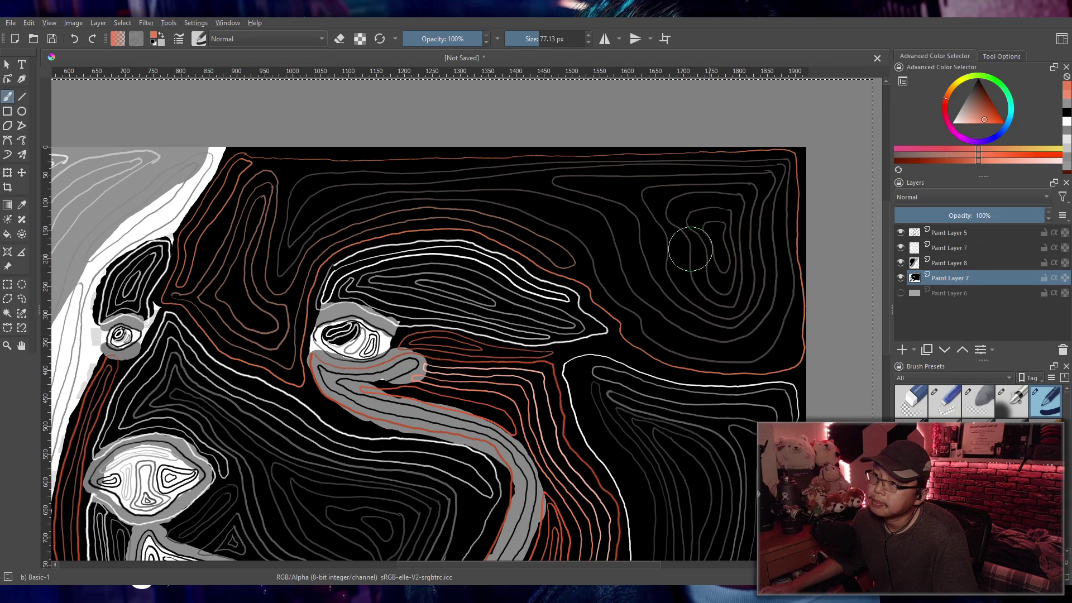
left_click_drag(638, 212, 600, 204, "shift")
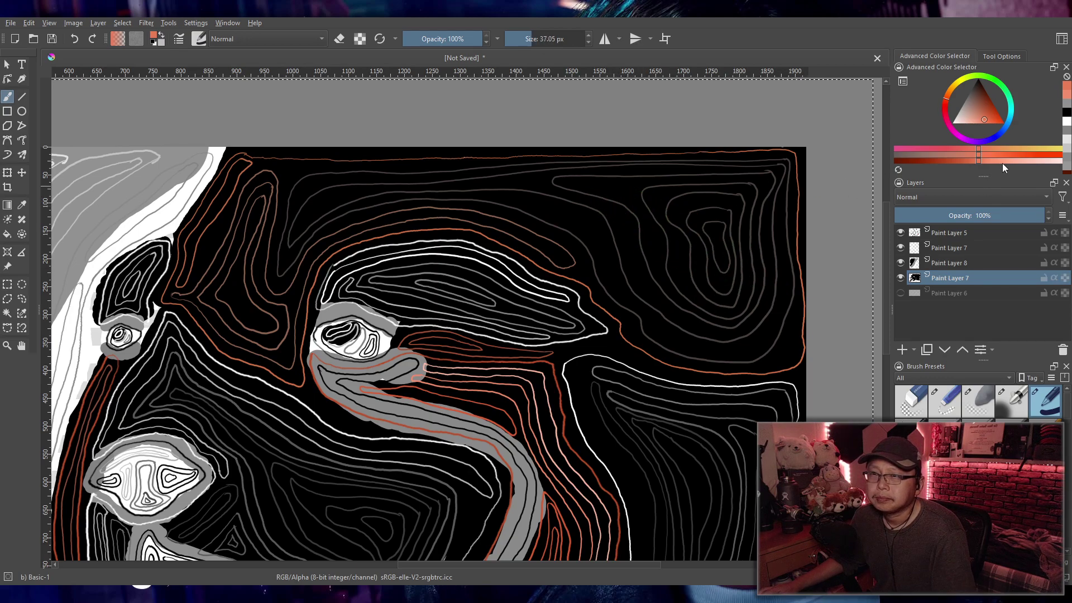
left_click_drag(953, 163, 951, 162)
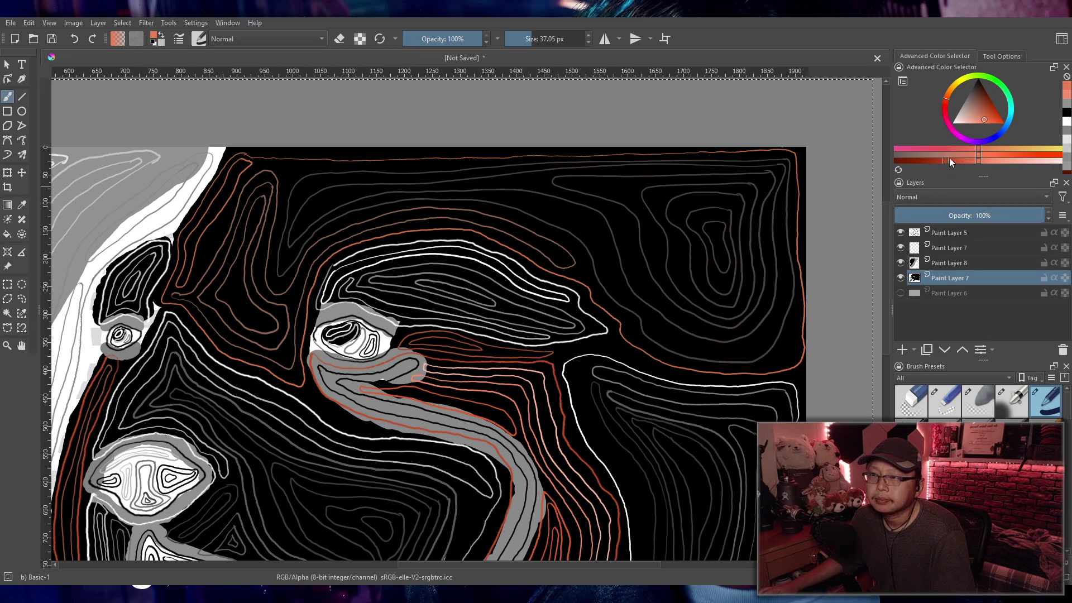
left_click(987, 120)
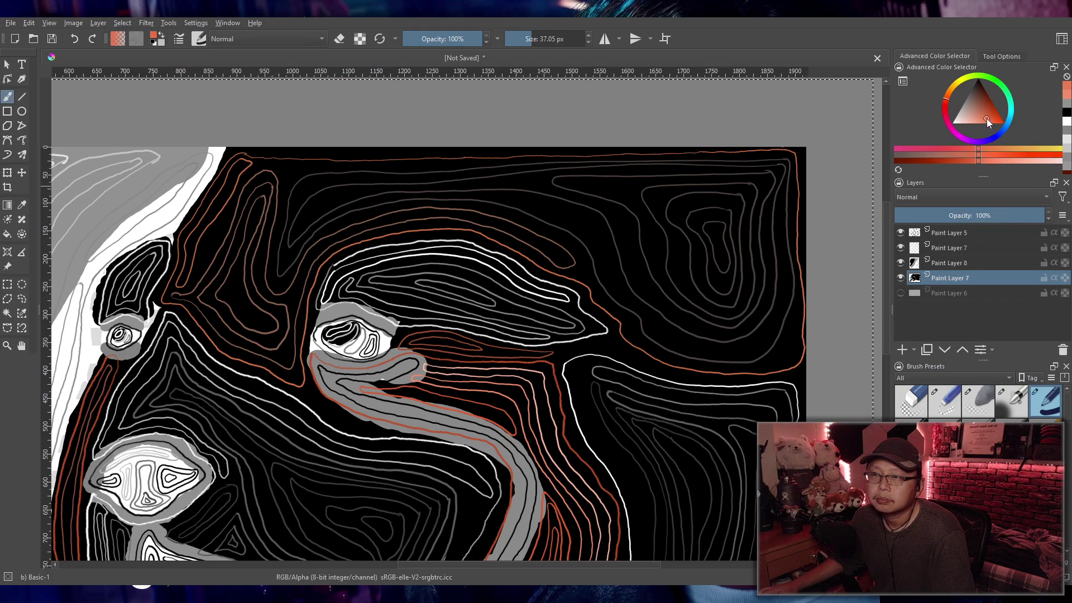
Step: Sample the orange of the outer contour line near the canvas's right edge as the paint colour and return to the brush
scroll(742, 376, "up", 5)
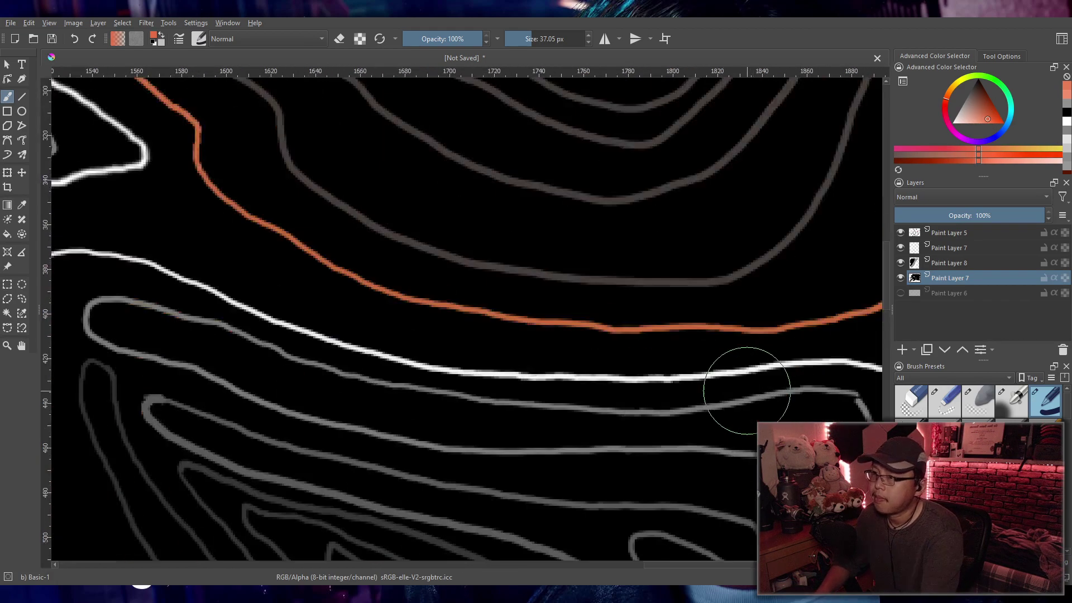
key("p")
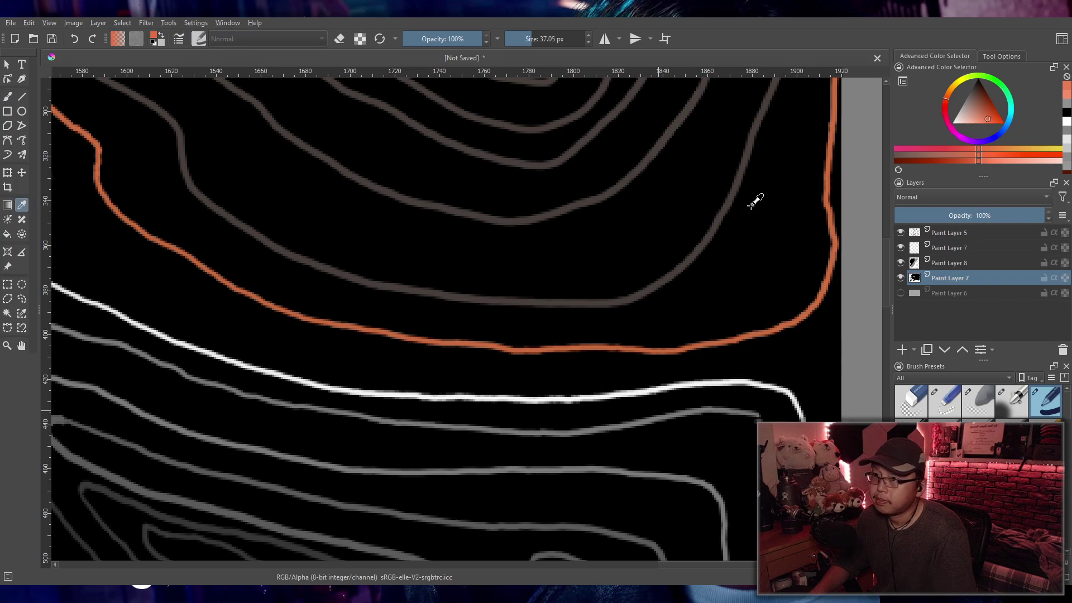
left_click(828, 283)
key("b")
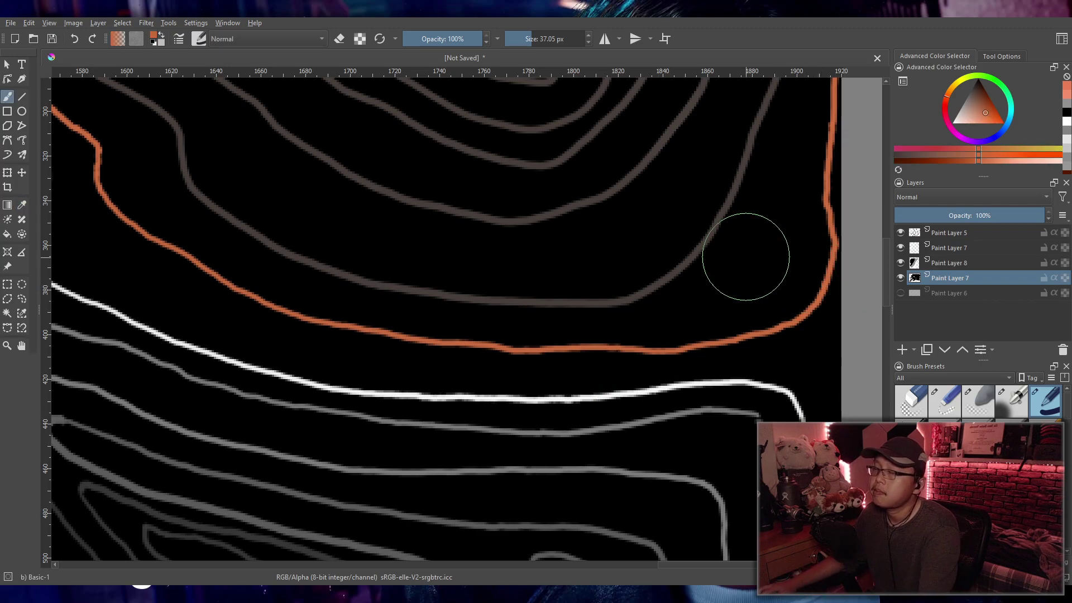
scroll(742, 247, "down", 5)
Step: Try orange strokes among the upper-right nested contours on Paint Layer 7 with the roughly 35 px brush, undoing each one
left_click_drag(662, 141, 652, 216)
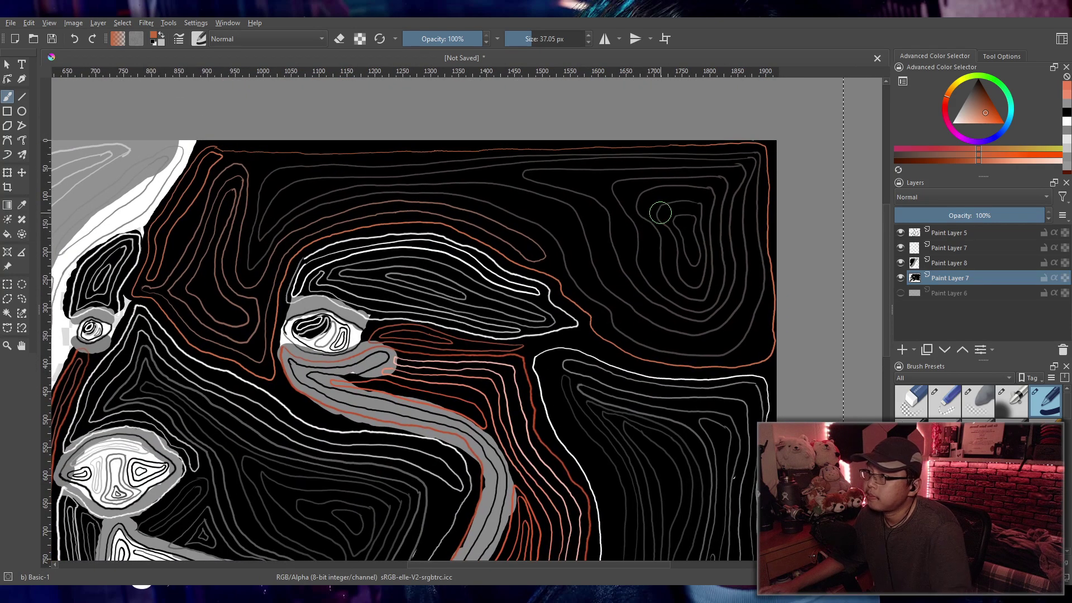
left_click_drag(589, 253, 596, 272)
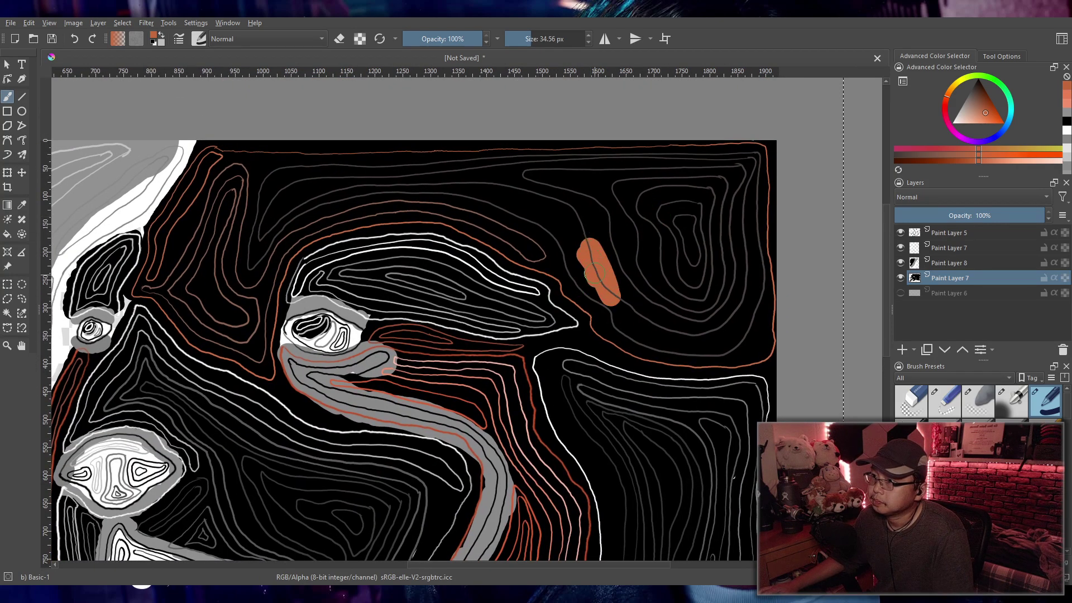
key("ctrl+z")
mouse_move(699, 188)
left_mouse_down()
mouse_move(732, 176)
mouse_move(547, 173)
mouse_move(612, 215)
left_mouse_up()
key("ctrl+z")
mouse_move(712, 217)
left_mouse_down()
mouse_move(654, 215)
mouse_move(687, 268)
mouse_move(665, 246)
mouse_move(702, 273)
left_mouse_up()
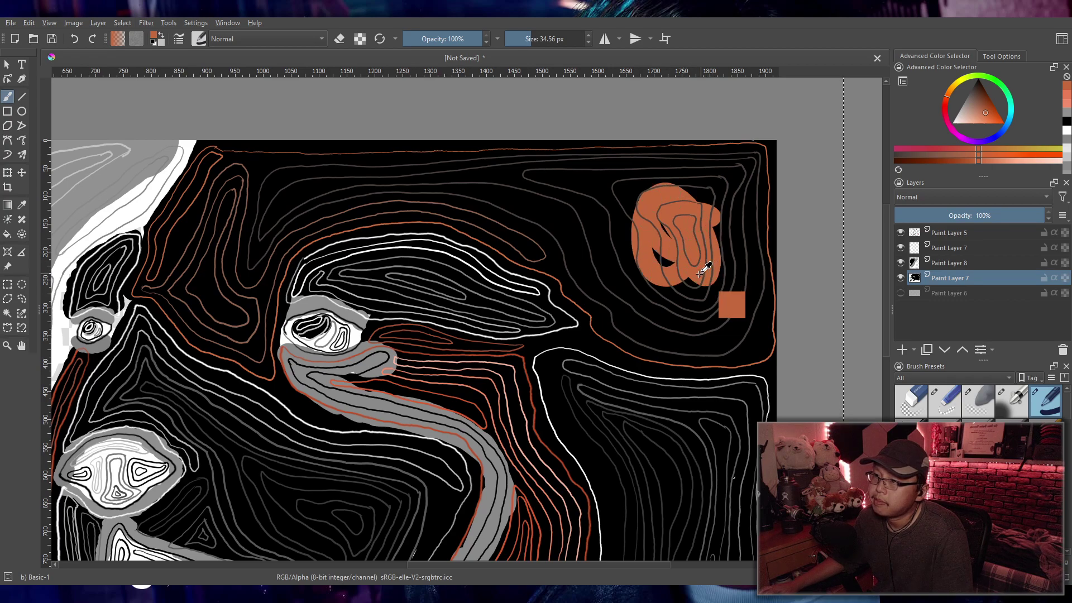
key("ctrl+z")
Step: Fill the forehead contours with orange at about 81 px, and edge their right, lower and left contours in muted brown at about 41 px
mouse_move(648, 241)
left_mouse_down()
mouse_move(664, 221)
mouse_move(660, 271)
mouse_move(688, 294)
mouse_move(714, 268)
mouse_move(715, 286)
mouse_move(730, 185)
mouse_move(690, 239)
mouse_move(690, 191)
mouse_move(542, 185)
mouse_move(683, 317)
mouse_move(719, 310)
mouse_move(727, 247)
mouse_move(730, 196)
mouse_move(695, 182)
mouse_move(328, 187)
mouse_move(291, 194)
mouse_move(254, 252)
mouse_move(276, 196)
mouse_move(308, 185)
mouse_move(738, 170)
mouse_move(737, 310)
mouse_move(713, 335)
mouse_move(640, 314)
mouse_move(551, 231)
mouse_move(477, 196)
left_mouse_up()
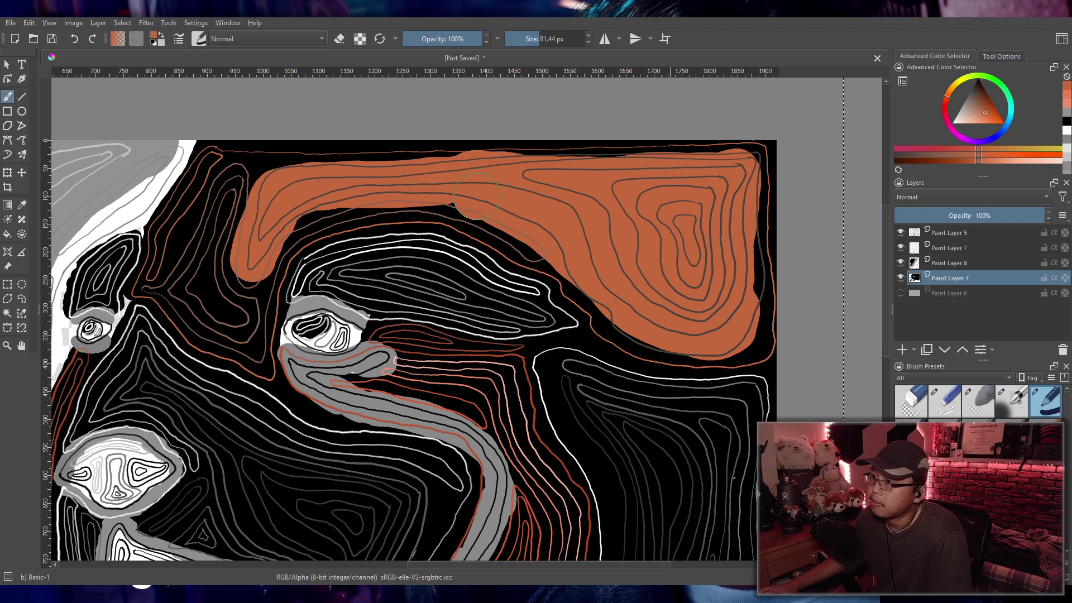
left_click(935, 159)
mouse_move(757, 144)
left_mouse_down()
mouse_move(764, 256)
mouse_move(747, 346)
mouse_move(707, 355)
mouse_move(647, 347)
mouse_move(521, 250)
mouse_move(451, 226)
mouse_move(348, 228)
mouse_move(305, 243)
mouse_move(281, 266)
mouse_move(263, 351)
mouse_move(190, 310)
mouse_move(219, 333)
mouse_move(203, 331)
mouse_move(263, 364)
mouse_move(234, 299)
mouse_move(162, 274)
left_mouse_up()
key("ctrl+z")
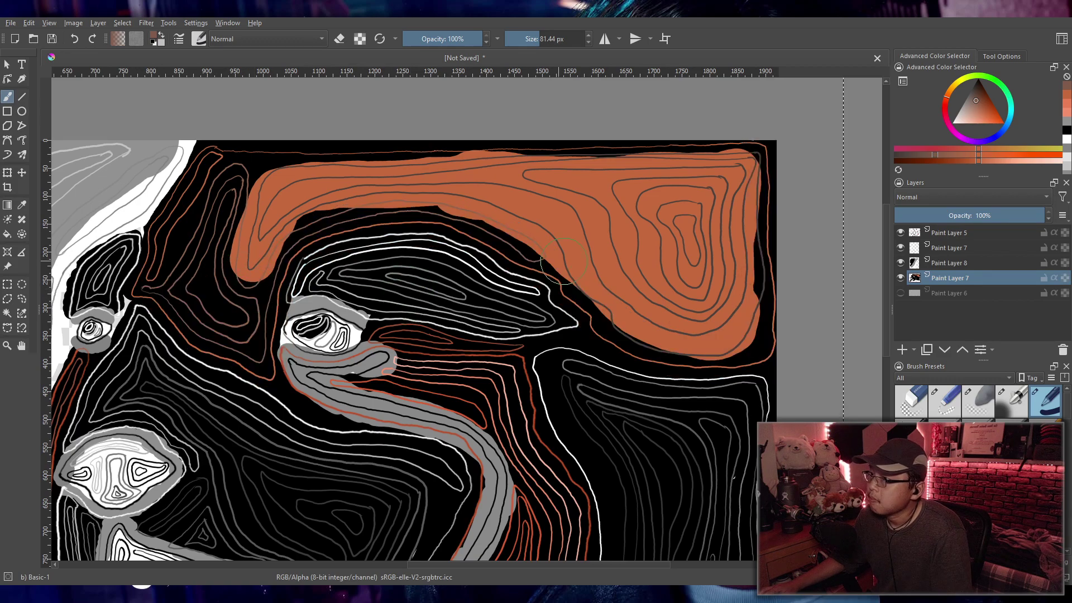
mouse_move(763, 163)
left_mouse_down()
mouse_move(762, 352)
mouse_move(684, 360)
mouse_move(617, 340)
mouse_move(569, 282)
mouse_move(525, 257)
mouse_move(581, 315)
mouse_move(653, 357)
left_mouse_up()
mouse_move(509, 246)
left_mouse_down()
mouse_move(400, 209)
mouse_move(321, 223)
mouse_move(282, 256)
mouse_move(254, 364)
mouse_move(195, 339)
mouse_move(146, 288)
mouse_move(151, 246)
mouse_move(198, 162)
mouse_move(176, 229)
left_mouse_up()
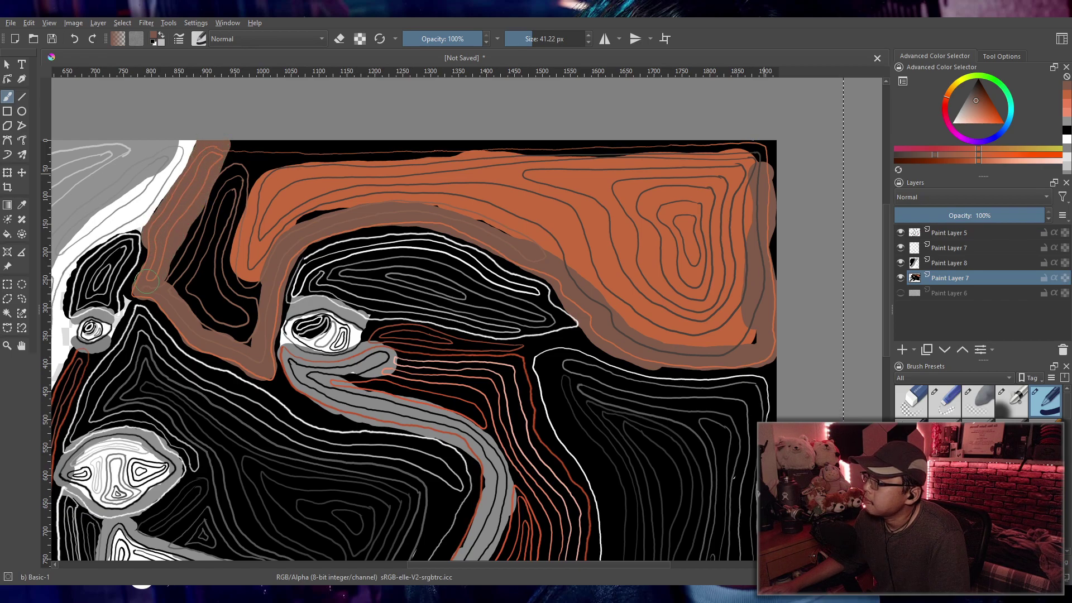
Step: Extend the muted brown along the canvas's top and right edges and fill the remaining black pocket in the left forehead contours
mouse_move(211, 152)
left_mouse_down()
mouse_move(368, 141)
mouse_move(766, 159)
mouse_move(745, 149)
left_mouse_up()
left_click_drag(772, 220, 753, 336)
mouse_move(236, 172)
left_mouse_down()
mouse_move(182, 262)
mouse_move(192, 301)
mouse_move(223, 329)
mouse_move(249, 330)
left_mouse_up()
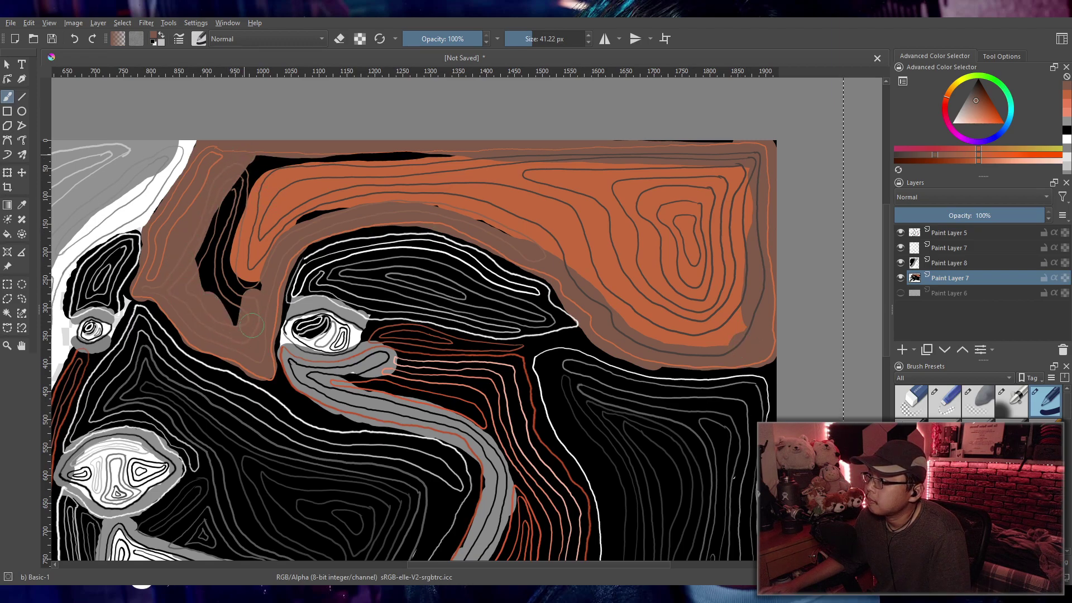
mouse_move(258, 293)
left_mouse_down()
mouse_move(220, 285)
mouse_move(207, 227)
mouse_move(211, 205)
mouse_move(216, 251)
mouse_move(236, 183)
mouse_move(225, 220)
mouse_move(328, 148)
mouse_move(473, 138)
mouse_move(312, 158)
mouse_move(326, 155)
mouse_move(251, 219)
mouse_move(231, 275)
left_mouse_up()
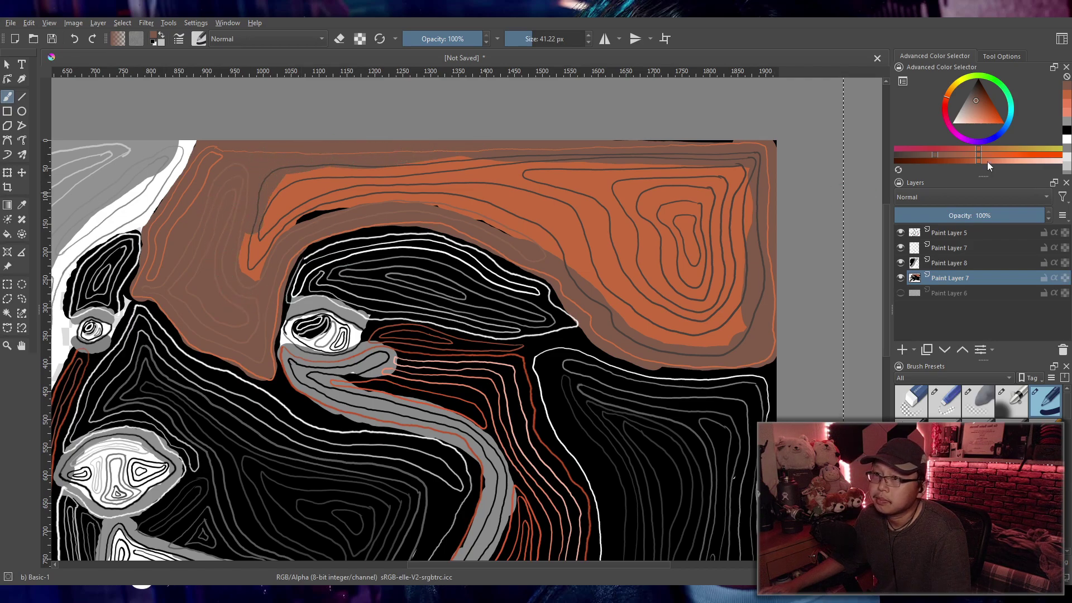
Step: Try a more saturated brown on the left forehead contours and undo it
left_click(956, 156)
mouse_move(211, 178)
left_mouse_down()
mouse_move(177, 265)
mouse_move(187, 298)
mouse_move(231, 329)
left_mouse_up()
key("ctrl+z")
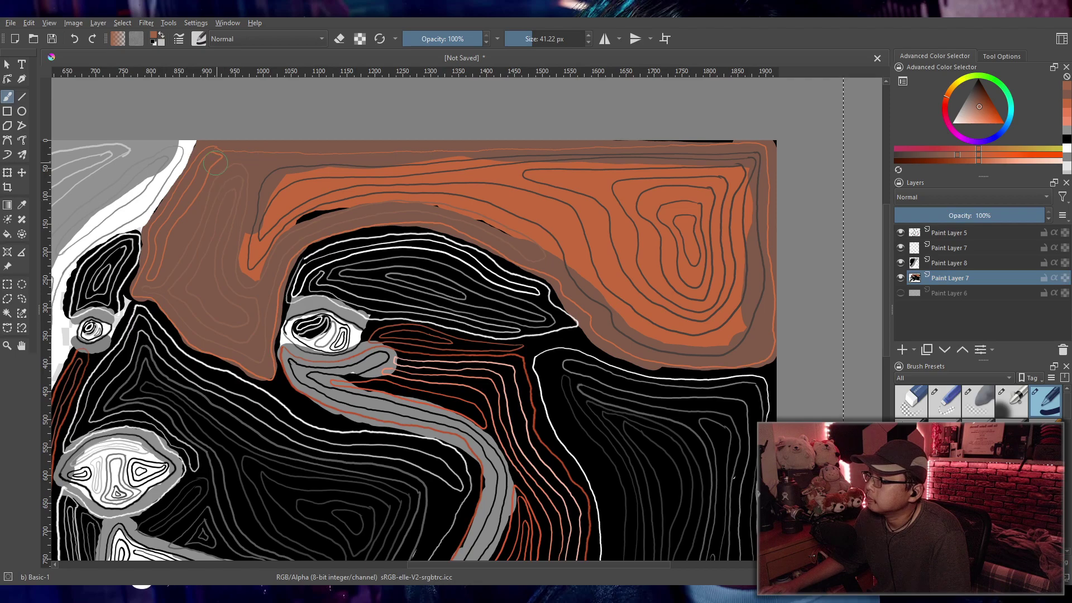
left_click_drag(211, 146, 184, 184)
left_click_drag(161, 239, 151, 277)
key("ctrl+z")
Step: Line the forehead's outer contours with darker brown at about 27 px, and trim the orange fill's upper and right edges with muted brown
left_click(917, 155)
mouse_move(216, 147)
left_mouse_down()
mouse_move(151, 239)
mouse_move(143, 291)
mouse_move(197, 335)
mouse_move(183, 332)
mouse_move(240, 359)
mouse_move(270, 358)
mouse_move(266, 329)
mouse_move(291, 265)
mouse_move(349, 221)
mouse_move(424, 215)
mouse_move(539, 268)
left_mouse_up()
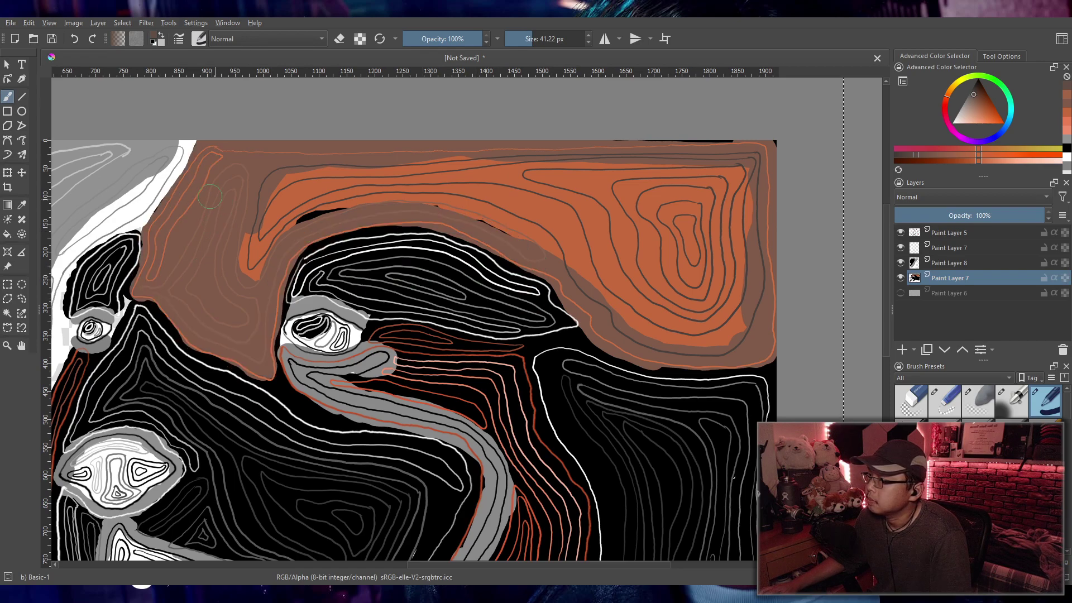
mouse_move(218, 154)
left_mouse_down()
mouse_move(190, 200)
mouse_move(192, 168)
mouse_move(157, 229)
mouse_move(174, 222)
mouse_move(154, 236)
mouse_move(161, 255)
mouse_move(138, 293)
mouse_move(263, 375)
mouse_move(285, 274)
mouse_move(336, 229)
mouse_move(380, 218)
mouse_move(452, 225)
mouse_move(517, 255)
mouse_move(632, 357)
mouse_move(598, 331)
left_mouse_up()
left_click_drag(560, 286, 600, 334)
mouse_move(657, 365)
left_mouse_down()
mouse_move(743, 365)
mouse_move(774, 338)
mouse_move(766, 355)
mouse_move(771, 144)
mouse_move(455, 146)
left_mouse_up()
mouse_move(657, 147)
left_mouse_down()
mouse_move(367, 154)
mouse_move(232, 148)
left_mouse_up()
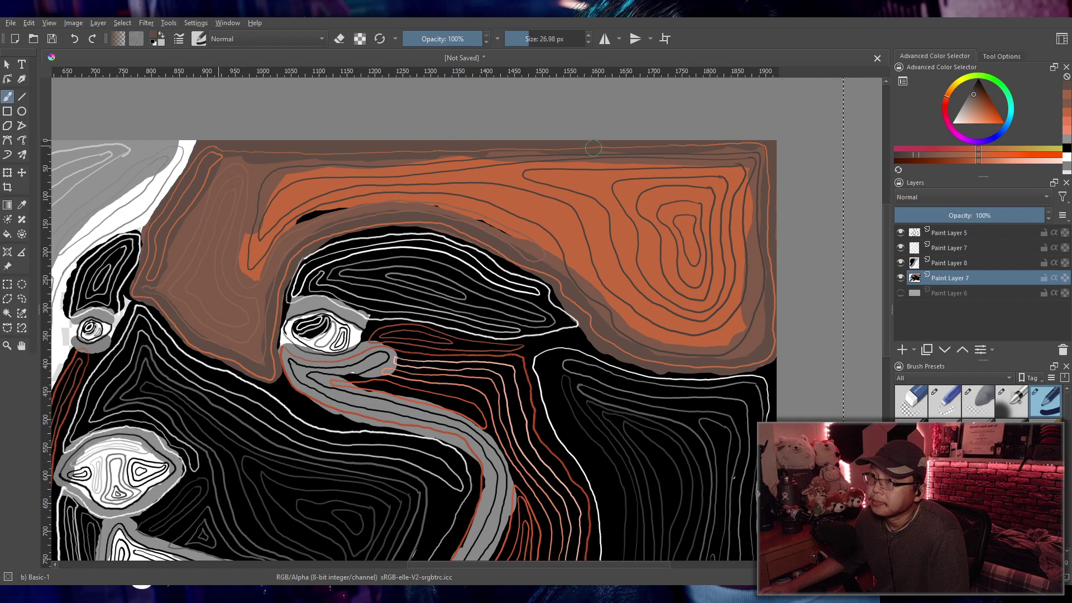
left_click(939, 157)
mouse_move(349, 170)
left_mouse_down()
mouse_move(265, 176)
mouse_move(478, 167)
mouse_move(468, 160)
mouse_move(732, 167)
mouse_move(749, 171)
mouse_move(738, 215)
mouse_move(745, 191)
mouse_move(758, 221)
left_mouse_up()
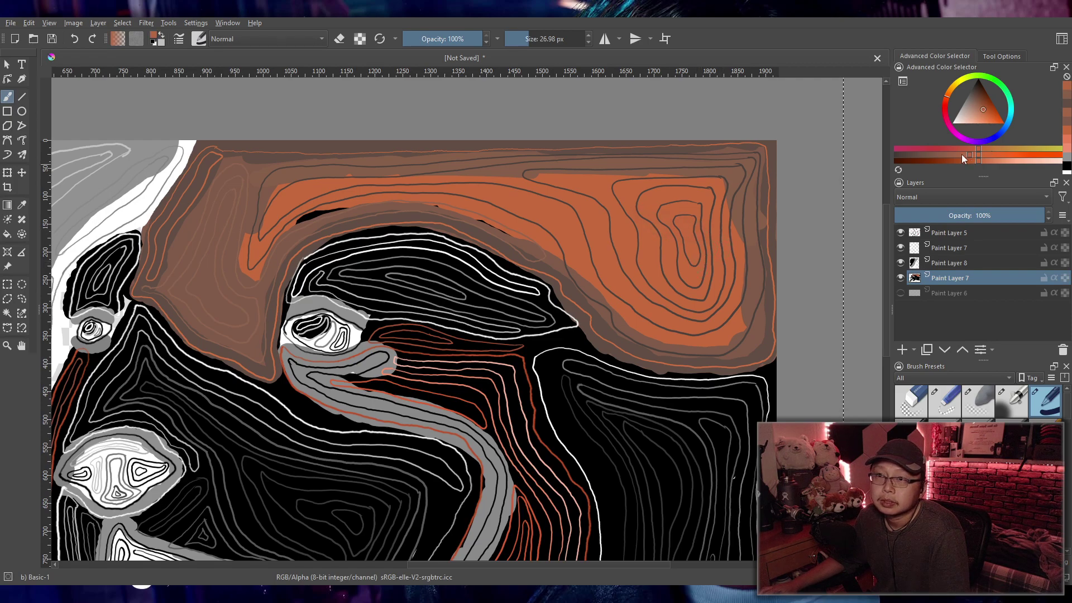
Step: Fill the innermost upper-right contours with a lighter salmon-orange highlight and trim its upper edge with the base orange
left_click(1000, 161)
mouse_move(665, 223)
left_mouse_down()
mouse_move(689, 226)
mouse_move(593, 201)
left_mouse_up()
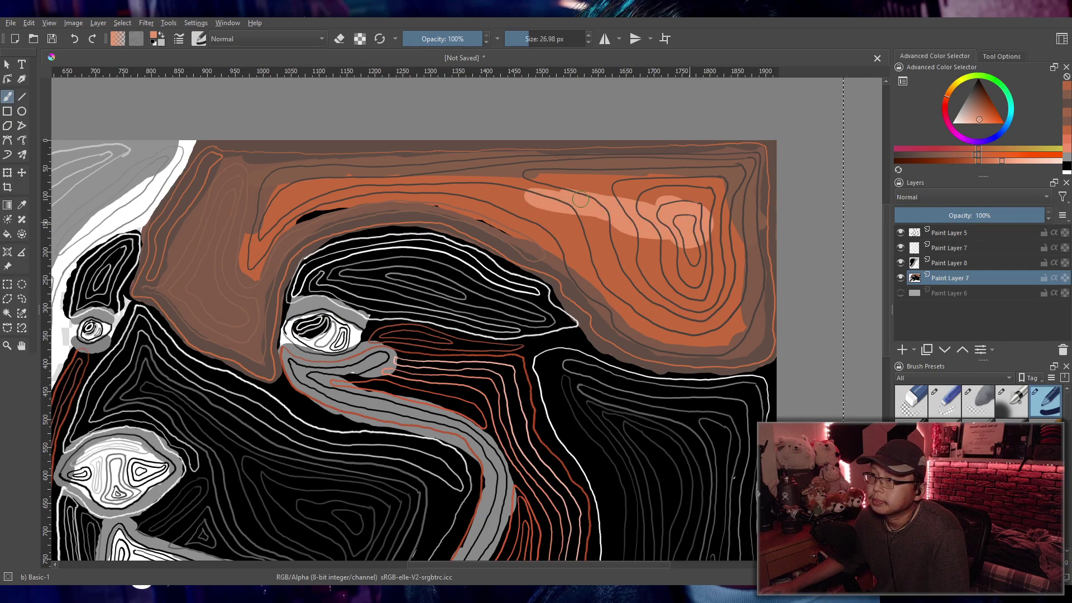
mouse_move(660, 216)
left_mouse_down()
mouse_move(623, 224)
mouse_move(657, 287)
mouse_move(703, 287)
mouse_move(718, 238)
mouse_move(712, 193)
mouse_move(523, 201)
mouse_move(576, 224)
mouse_move(636, 277)
mouse_move(706, 291)
mouse_move(709, 225)
mouse_move(679, 230)
mouse_move(660, 267)
mouse_move(675, 304)
left_mouse_up()
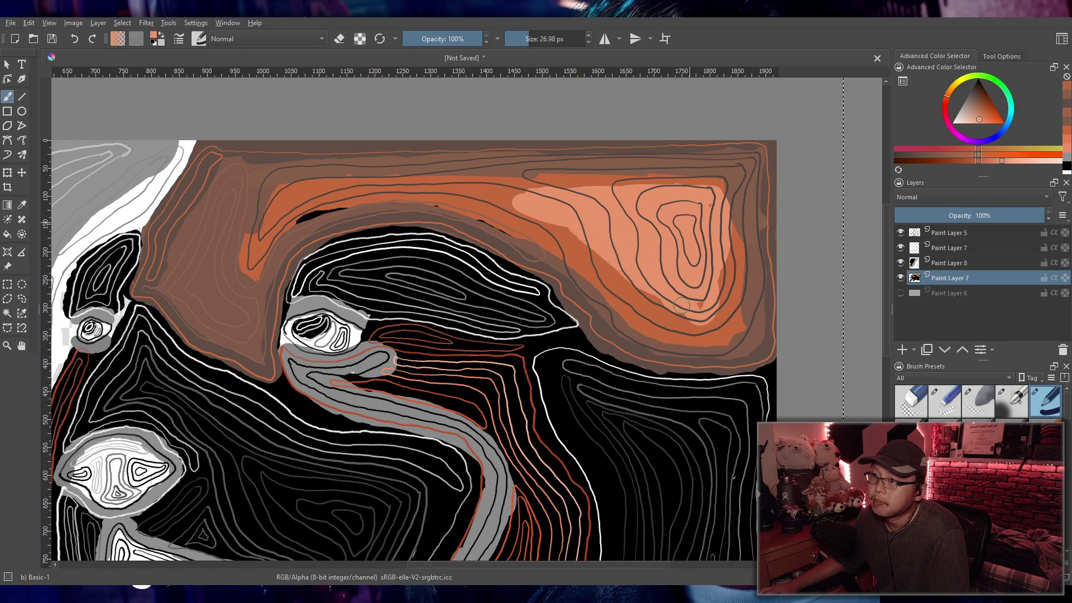
left_click(979, 161)
mouse_move(724, 180)
left_mouse_down()
mouse_move(715, 195)
mouse_move(705, 181)
mouse_move(531, 189)
mouse_move(556, 173)
mouse_move(457, 188)
left_mouse_up()
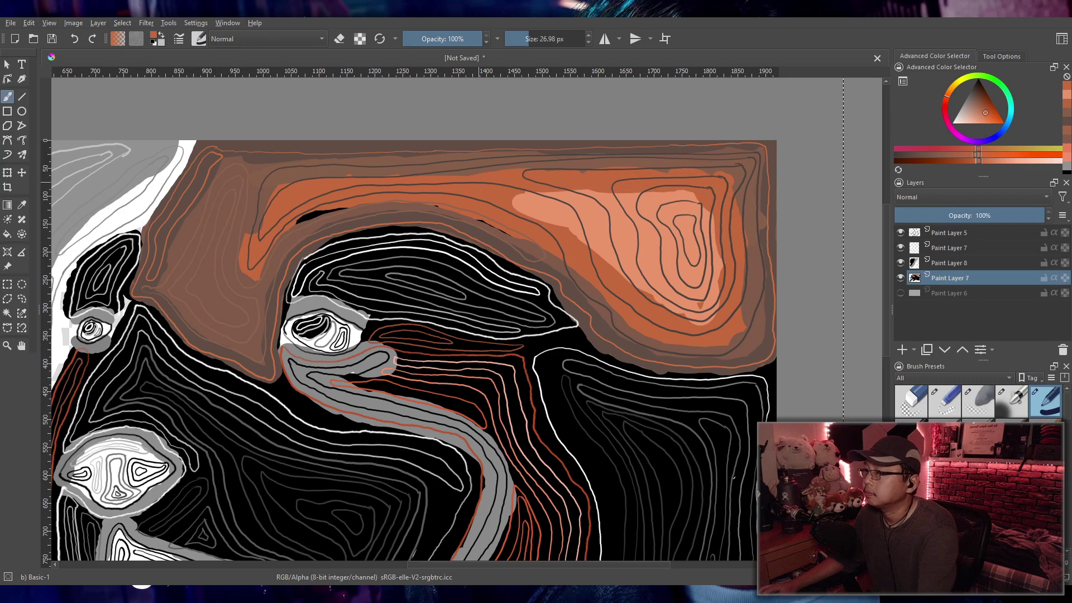
Step: Sample the red-orange of the contour lines right of the grey nose band as the paint colour and return to the brush
scroll(474, 192, "down", 3)
scroll(458, 239, "up", 2)
left_click_drag(379, 255, 377, 254)
scroll(377, 253, "up", 1)
left_click_drag(208, 334, 351, 206)
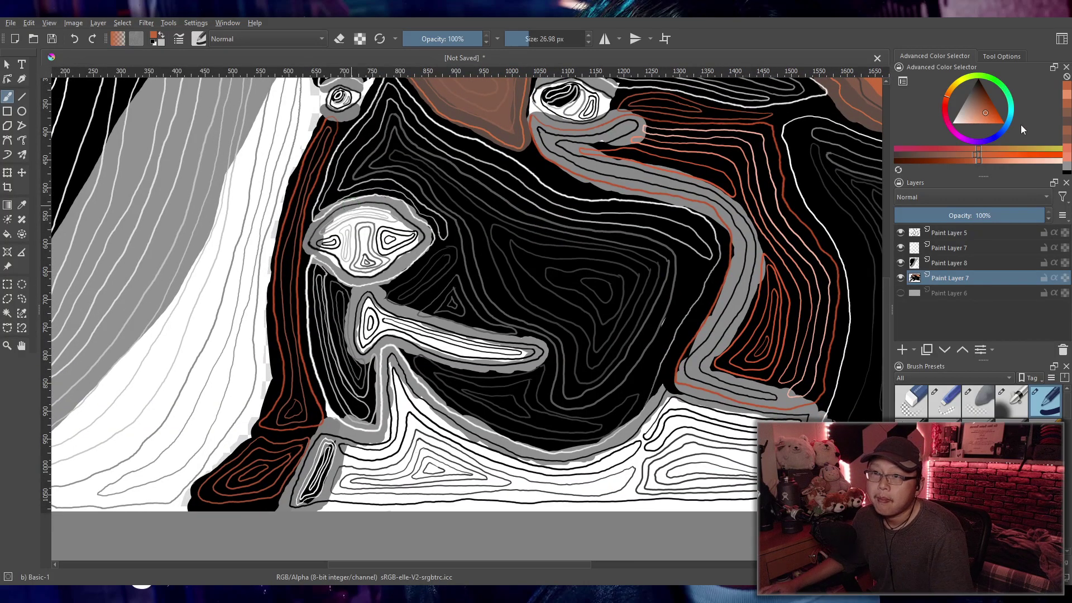
scroll(782, 373, "up", 5)
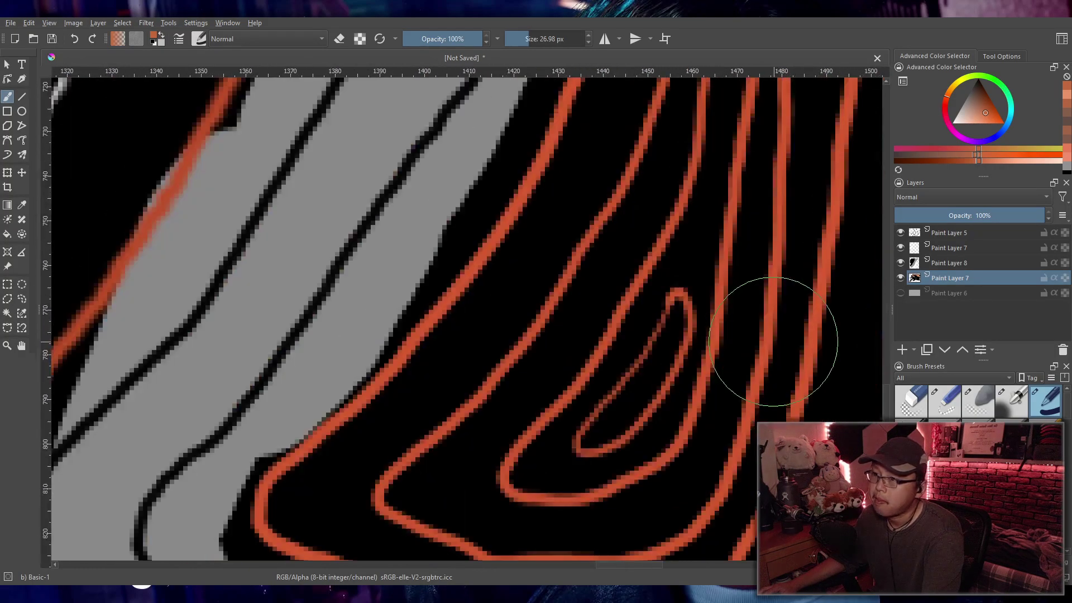
key("p")
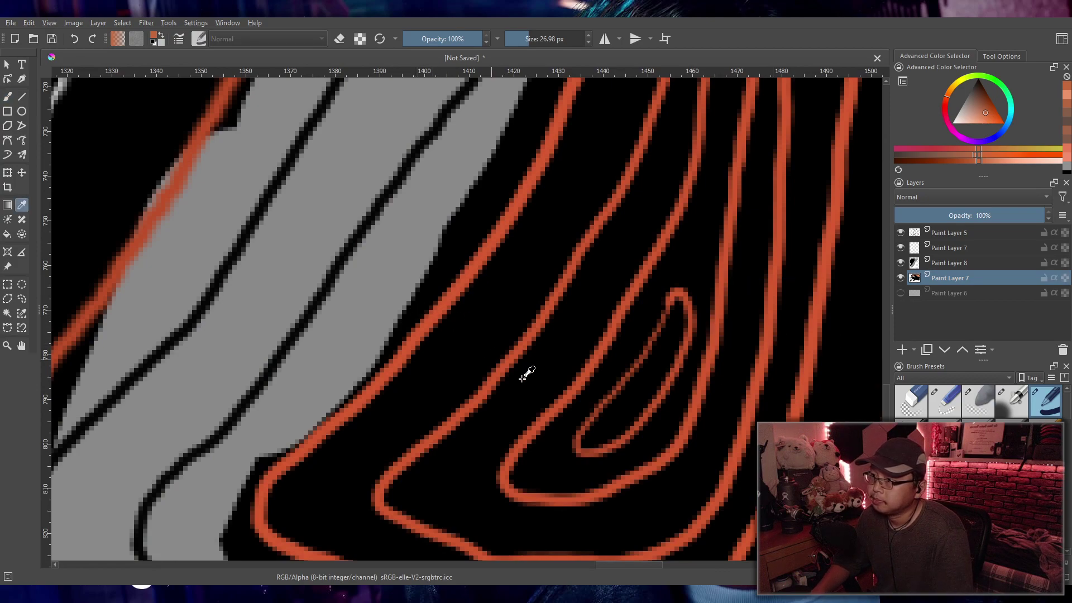
left_click(496, 380)
scroll(497, 375, "down", 5)
key("b")
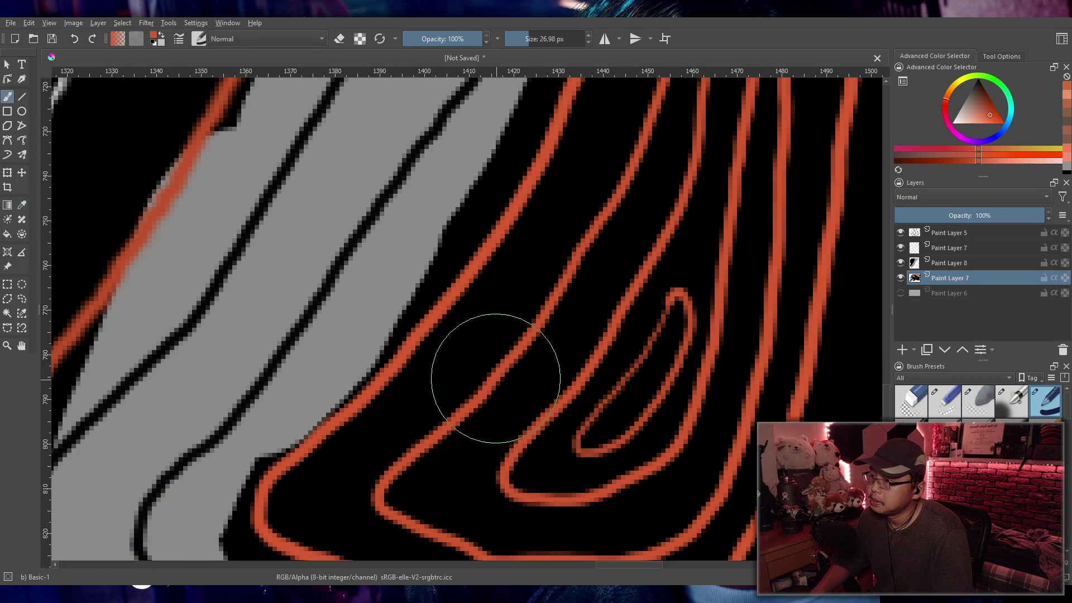
Step: Try a lighter, muted version of the red-orange at the top of the narrow strip along the face's left edge, and undo it
scroll(521, 328, "down", 6)
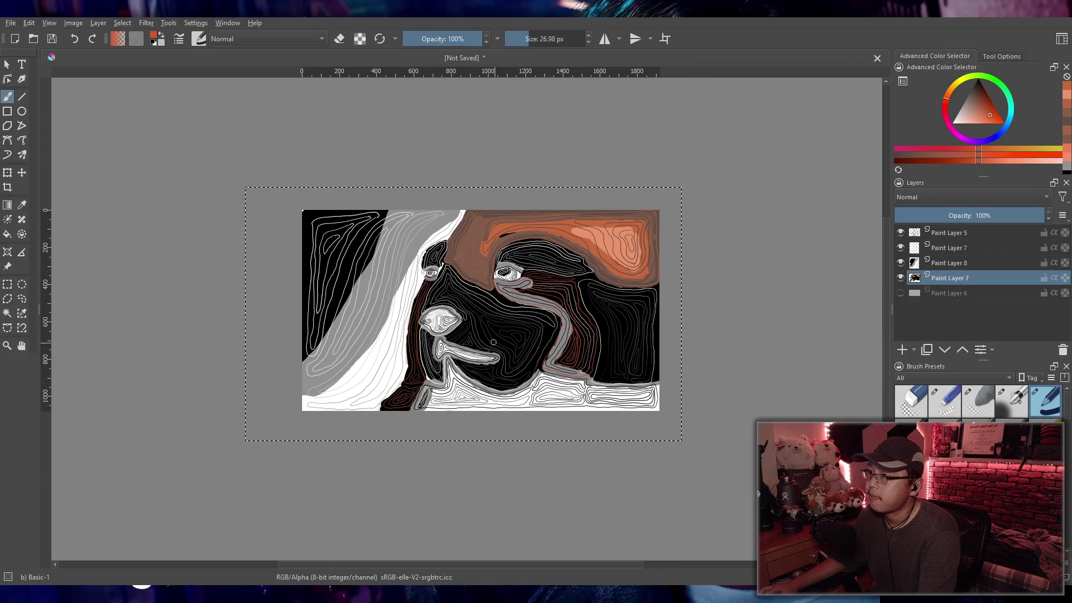
scroll(436, 342, "up", 3)
scroll(437, 342, "up", 2)
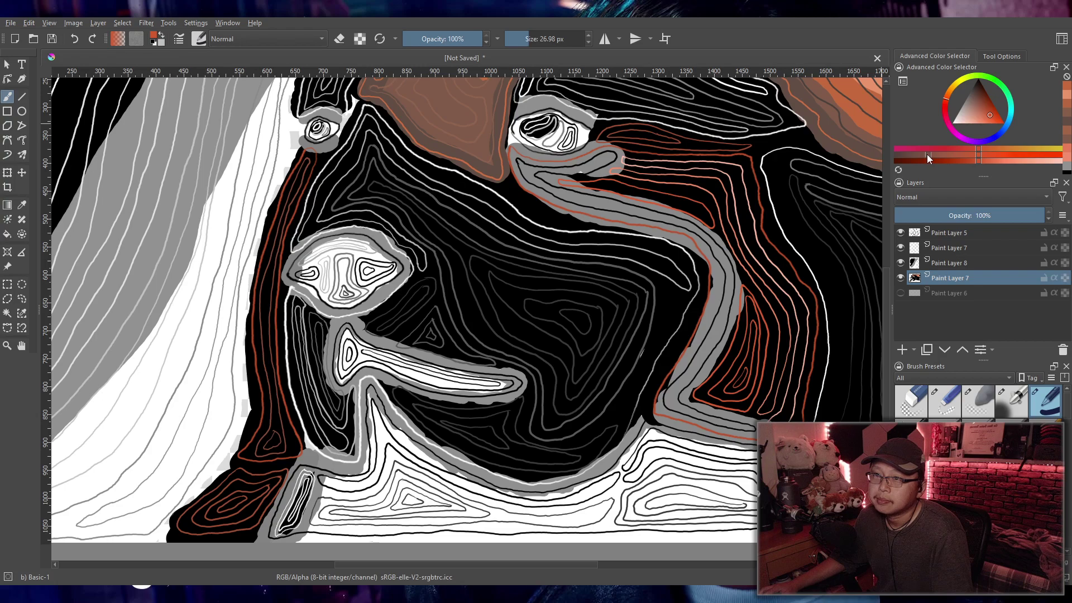
left_click(1000, 161)
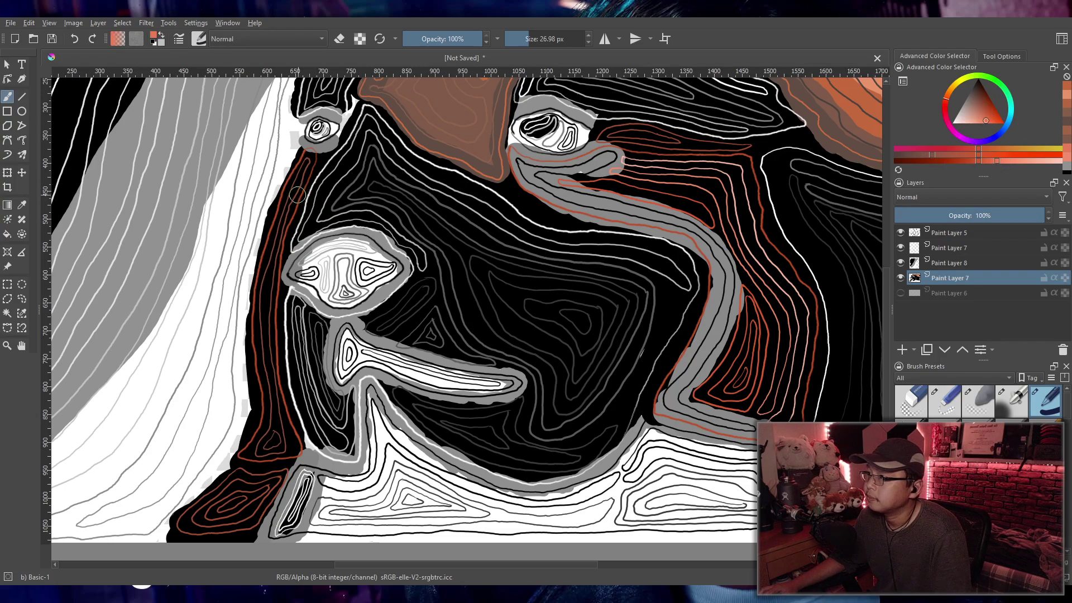
left_click_drag(282, 210, 304, 166)
key("ctrl+z")
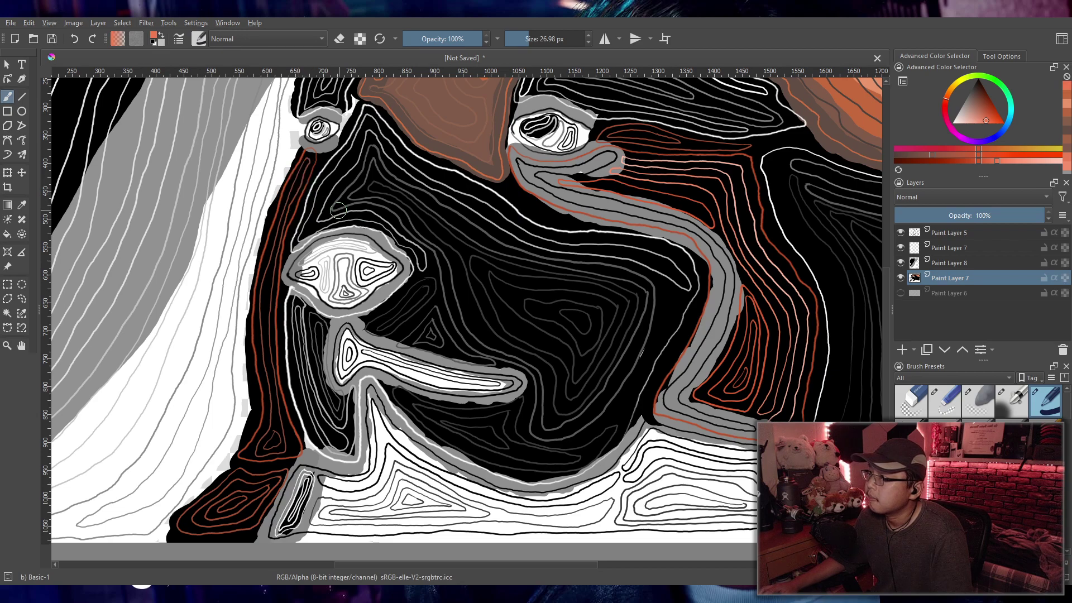
Step: Fill the narrow strip along the face's left edge with light salmon, from below the small eye down to the canvas's bottom edge
left_click(1001, 162)
left_click_drag(305, 163, 290, 191)
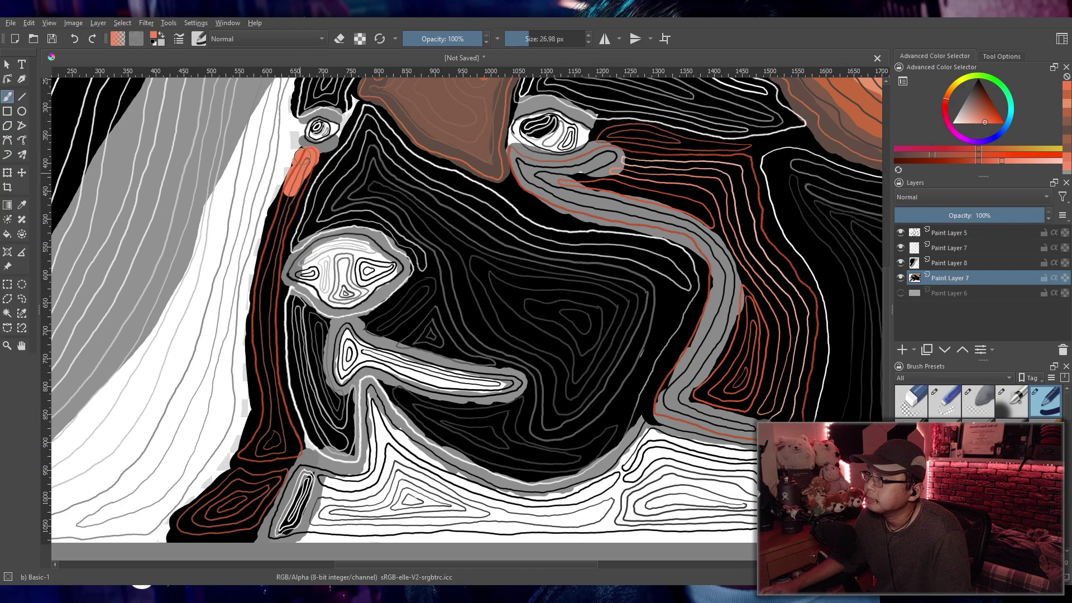
mouse_move(291, 185)
left_mouse_down()
mouse_move(310, 164)
mouse_move(289, 232)
mouse_move(267, 239)
mouse_move(267, 292)
left_mouse_up()
mouse_move(282, 249)
left_mouse_down()
mouse_move(262, 343)
mouse_move(252, 274)
mouse_move(265, 416)
mouse_move(278, 329)
mouse_move(268, 341)
left_mouse_up()
mouse_move(260, 404)
left_mouse_down()
mouse_move(282, 444)
mouse_move(257, 355)
left_mouse_up()
mouse_move(257, 398)
left_mouse_down()
mouse_move(226, 485)
mouse_move(232, 464)
mouse_move(191, 507)
mouse_move(263, 463)
mouse_move(272, 478)
left_mouse_up()
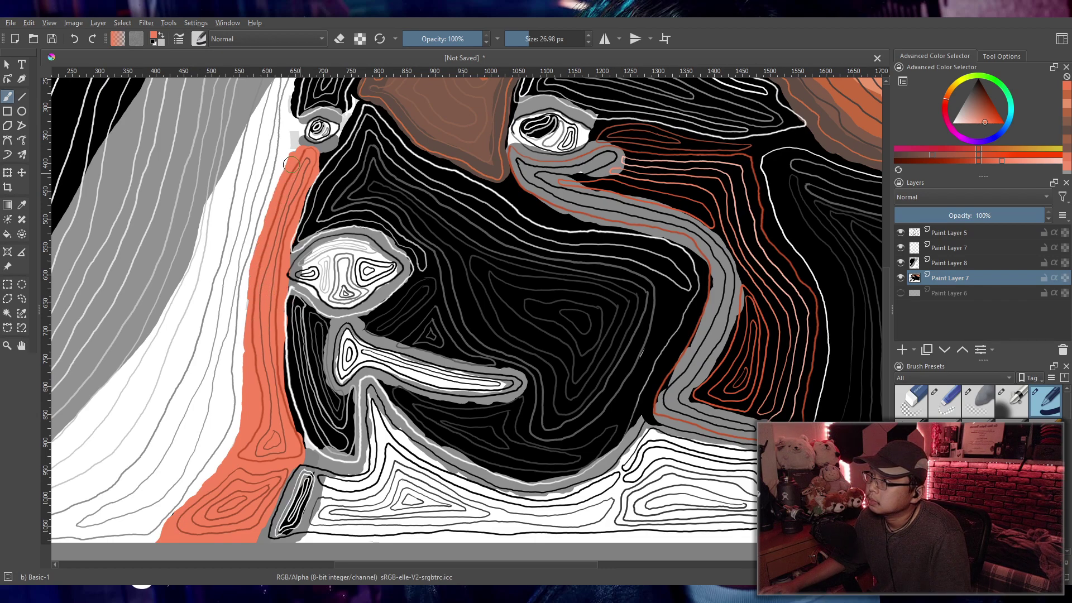
left_click_drag(293, 162, 300, 174)
Step: Fill the curved region beneath the larger eye with salmon, covering the grey band and the red contours beside it
left_click_drag(571, 332, 339, 339)
left_click_drag(470, 308, 439, 356)
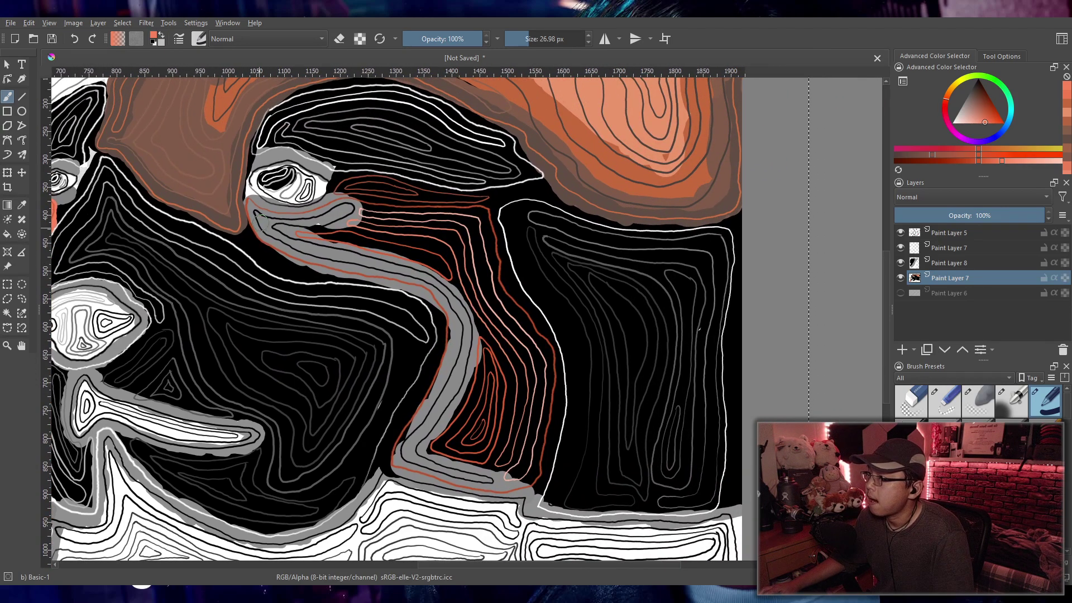
mouse_move(272, 217)
left_mouse_down()
mouse_move(253, 202)
mouse_move(268, 244)
mouse_move(313, 258)
mouse_move(314, 269)
mouse_move(410, 283)
mouse_move(441, 299)
mouse_move(445, 380)
mouse_move(392, 457)
mouse_move(475, 491)
mouse_move(537, 469)
mouse_move(549, 363)
mouse_move(497, 268)
mouse_move(482, 200)
mouse_move(374, 184)
mouse_move(341, 187)
mouse_move(307, 217)
mouse_move(287, 215)
mouse_move(326, 236)
mouse_move(319, 247)
mouse_move(385, 197)
mouse_move(443, 217)
mouse_move(435, 211)
mouse_move(453, 204)
mouse_move(441, 243)
mouse_move(365, 263)
mouse_move(429, 252)
mouse_move(412, 236)
mouse_move(455, 260)
mouse_move(450, 280)
mouse_move(506, 359)
mouse_move(505, 317)
mouse_move(530, 425)
mouse_move(512, 464)
mouse_move(419, 455)
mouse_move(469, 357)
mouse_move(456, 402)
mouse_move(505, 441)
mouse_move(513, 411)
left_mouse_up()
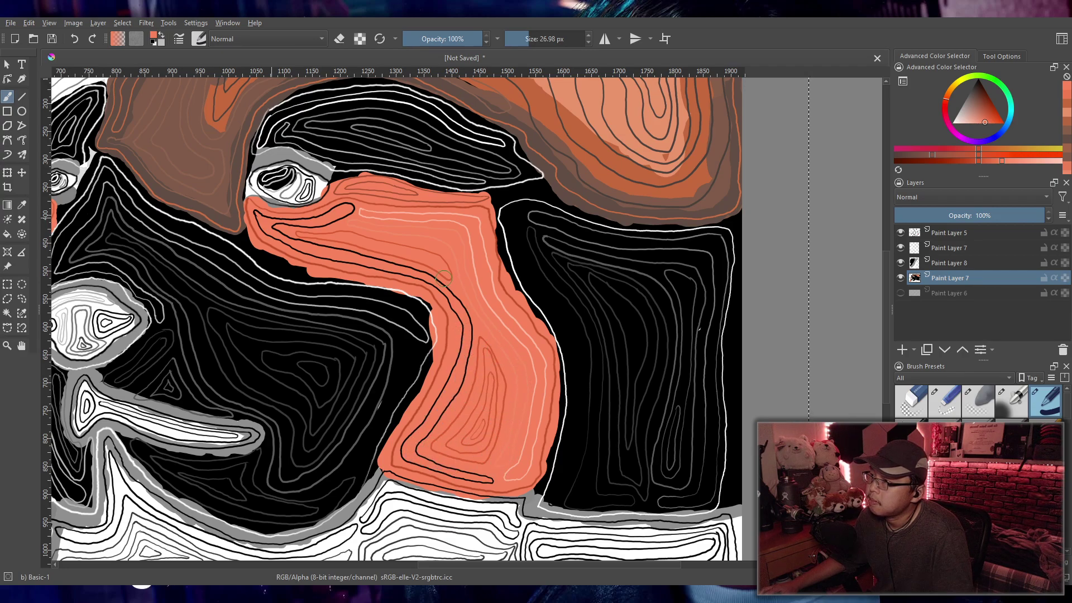
Step: Lighten the salmon to a pale pink and paint highlights between the black contour lines of the curved region beneath the larger eye
left_click(1030, 161)
mouse_move(352, 208)
left_mouse_down()
mouse_move(294, 223)
mouse_move(260, 218)
mouse_move(304, 254)
mouse_move(391, 269)
mouse_move(441, 296)
mouse_move(404, 271)
left_mouse_up()
mouse_move(453, 314)
left_mouse_down()
mouse_move(459, 352)
mouse_move(468, 327)
mouse_move(446, 414)
mouse_move(414, 444)
mouse_move(491, 479)
left_mouse_up()
scroll(499, 430, "down", 3)
scroll(499, 430, "down", 2)
left_click_drag(499, 430, 584, 411)
scroll(479, 394, "up", 2)
left_click_drag(449, 388, 438, 368)
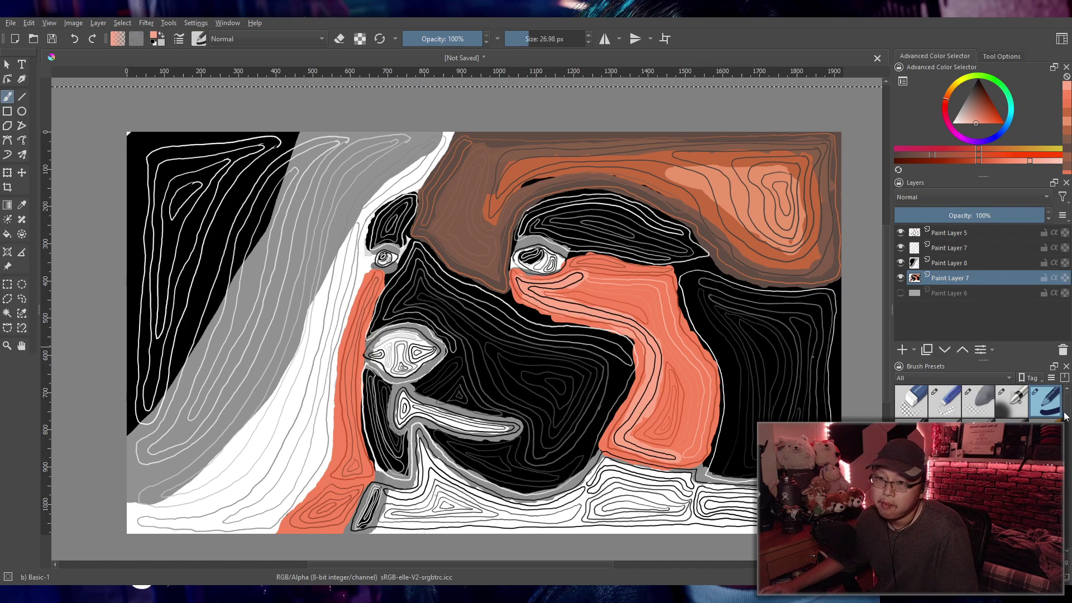
Step: Choose the Blender Smear brush preset and enlarge it to about 130 px
left_click_drag(1069, 414, 1064, 511)
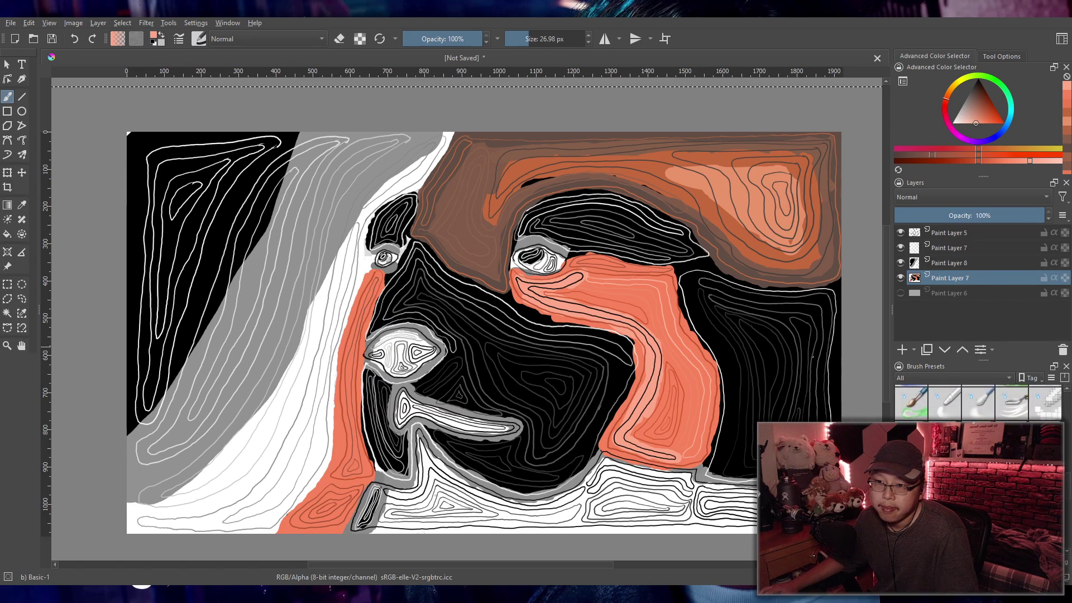
left_click(945, 436)
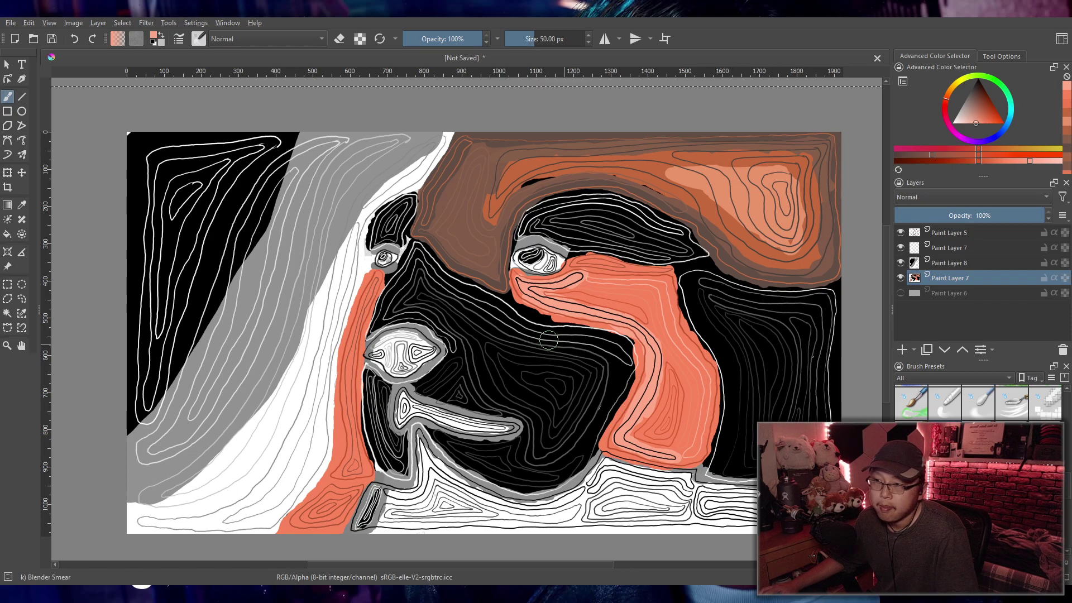
left_click_drag(461, 314, 504, 313, "shift")
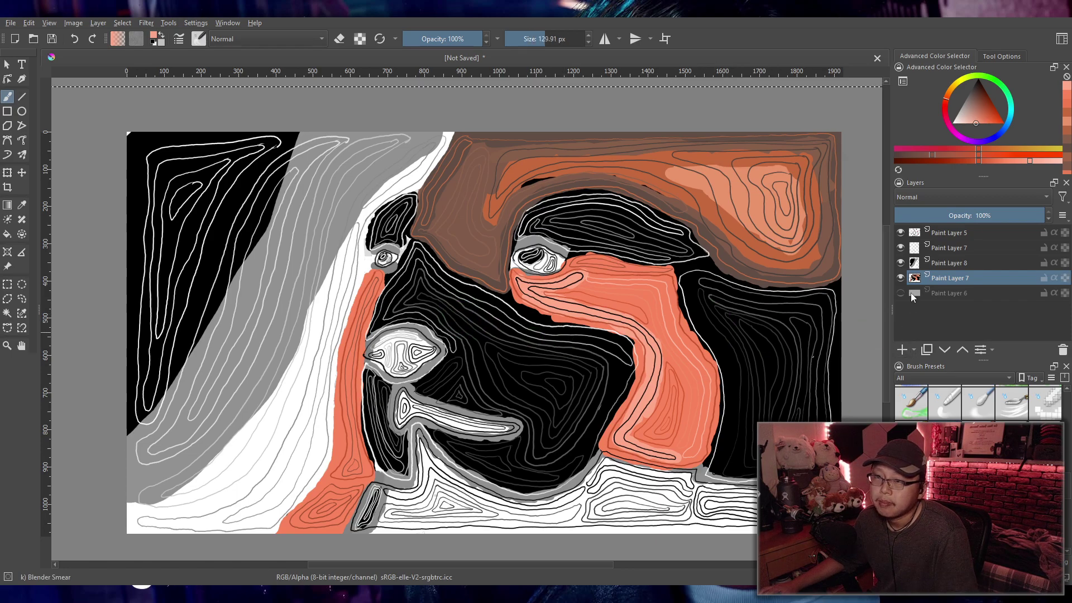
Step: Merge Paint Layer 8 down into the Paint Layer 7 below it, and add a blank layer and merge it down too
left_click(943, 263)
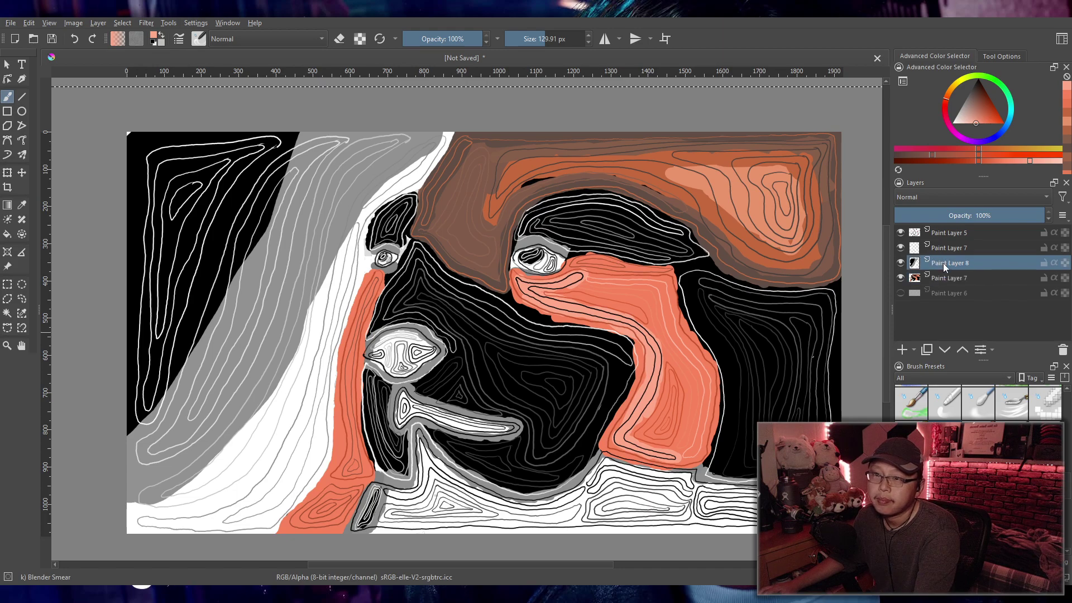
key("ctrl+e")
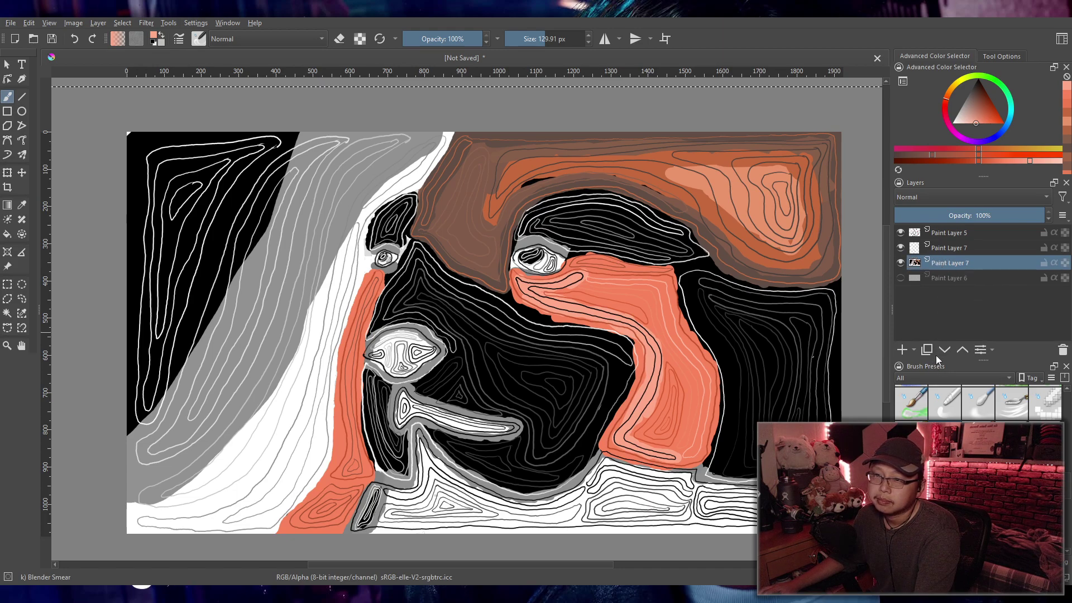
left_click(902, 350)
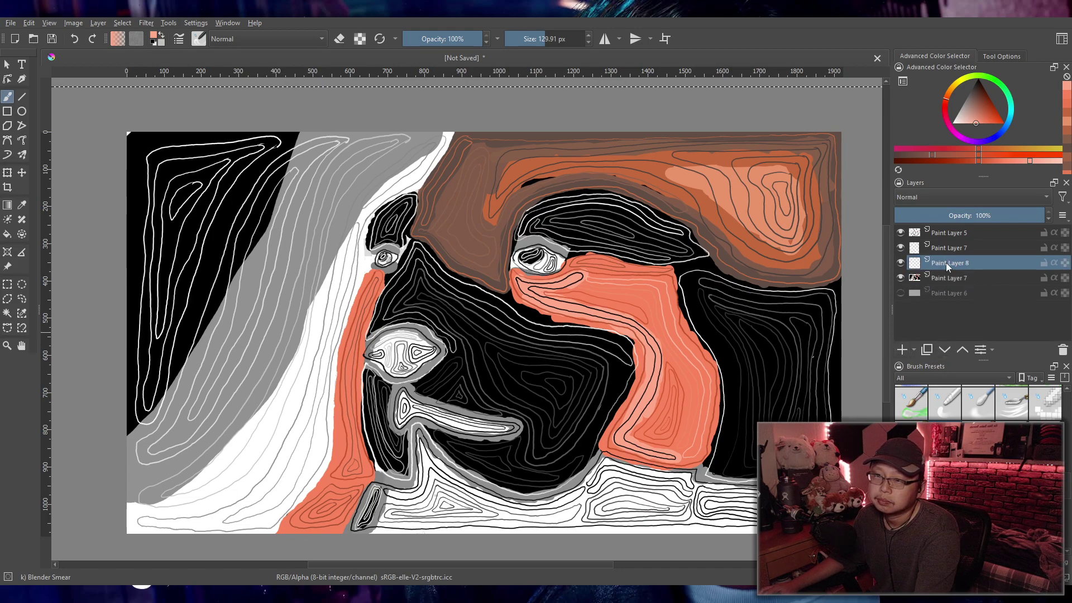
key("ctrl+e")
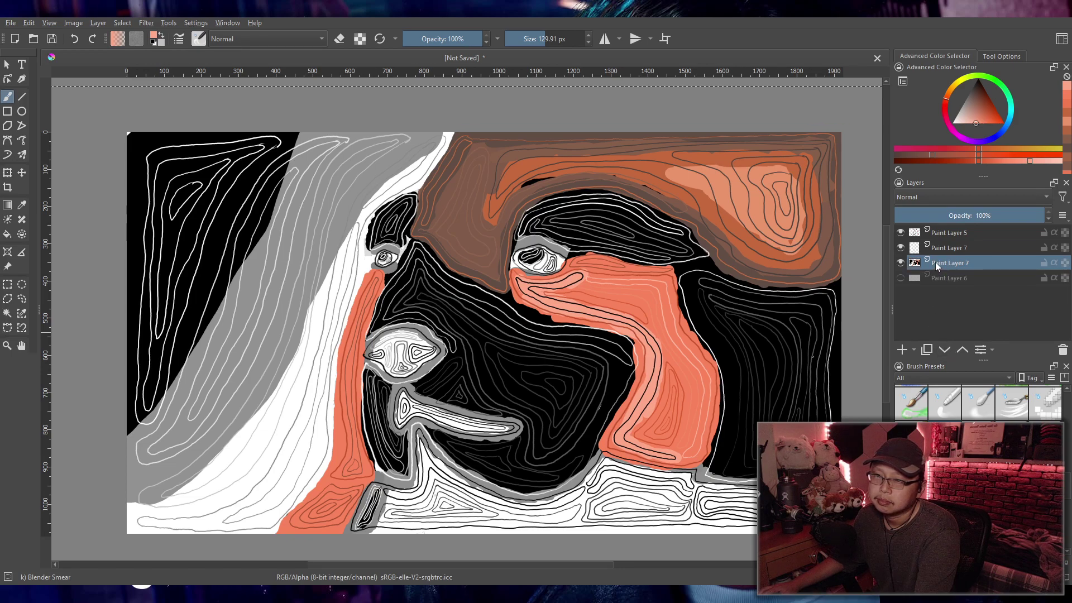
Step: Duplicate Paint Layer 7 and smear the edges between the black, grey, white and salmon bands on the copy, with the brush at about 79 px
key("ctrl+j")
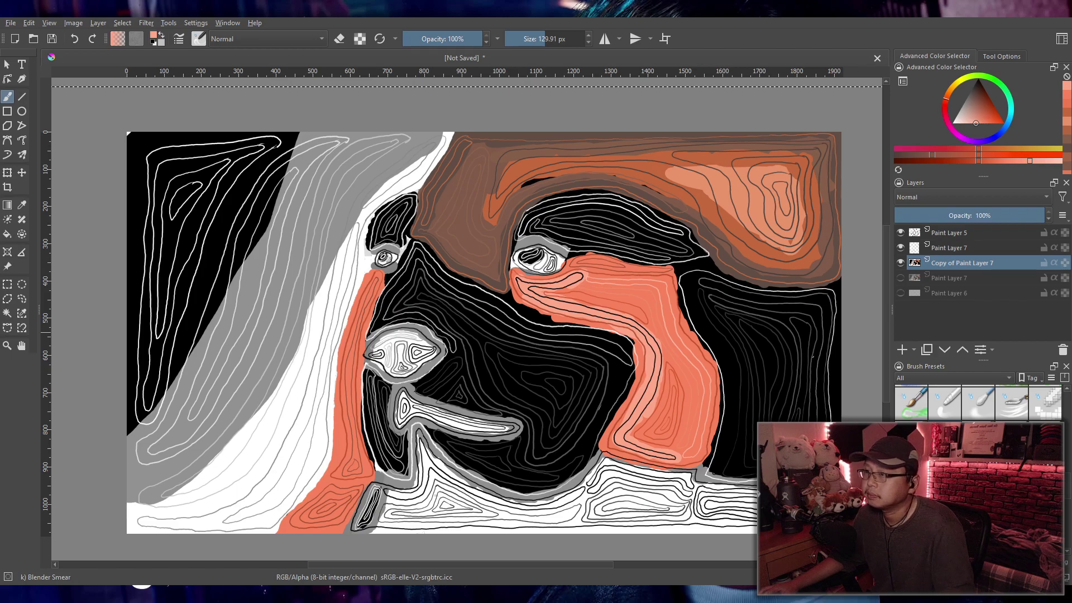
mouse_move(124, 144)
left_mouse_down()
mouse_move(454, 121)
mouse_move(145, 189)
mouse_move(426, 164)
mouse_move(104, 281)
mouse_move(577, 235)
mouse_move(194, 303)
mouse_move(175, 371)
mouse_move(596, 356)
mouse_move(249, 429)
mouse_move(135, 490)
mouse_move(572, 469)
mouse_move(247, 543)
mouse_move(761, 523)
mouse_move(441, 494)
mouse_move(657, 445)
mouse_move(873, 421)
mouse_move(393, 397)
mouse_move(608, 356)
mouse_move(882, 339)
mouse_move(548, 296)
mouse_move(433, 267)
mouse_move(854, 264)
mouse_move(858, 222)
left_mouse_up()
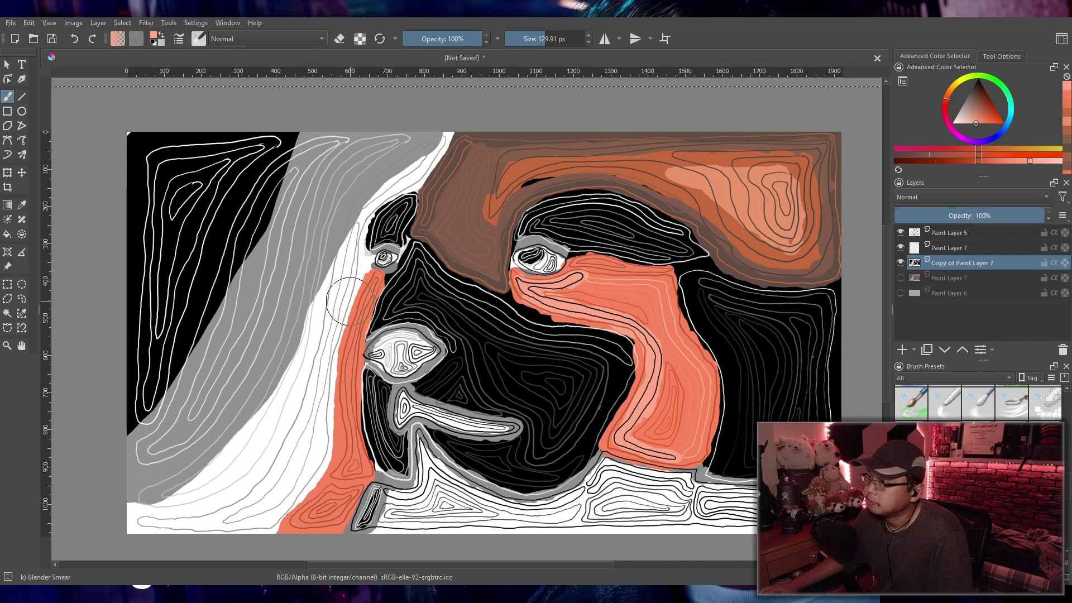
mouse_move(359, 284)
left_mouse_down()
mouse_move(332, 283)
mouse_move(328, 386)
mouse_move(296, 501)
left_mouse_up()
mouse_move(337, 354)
left_mouse_down()
mouse_move(273, 524)
mouse_move(320, 431)
mouse_move(288, 518)
left_mouse_up()
left_click_drag(353, 381, 287, 510)
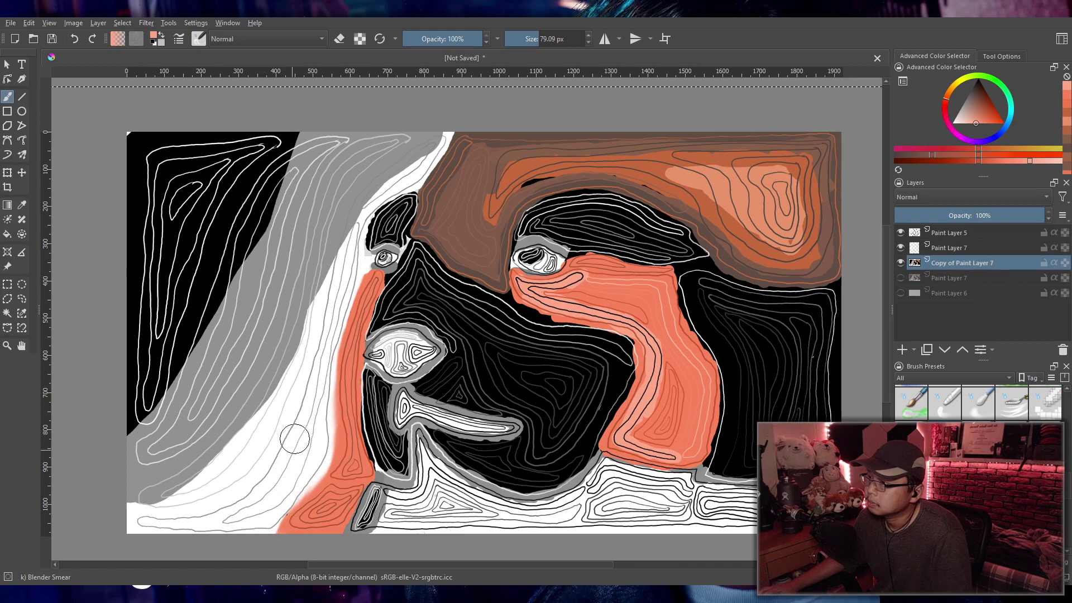
mouse_move(439, 134)
left_mouse_down()
mouse_move(300, 273)
mouse_move(367, 204)
mouse_move(217, 460)
mouse_move(134, 515)
left_mouse_up()
left_click_drag(230, 441, 144, 515)
mouse_move(304, 140)
left_mouse_down()
mouse_move(246, 270)
mouse_move(260, 248)
left_mouse_up()
mouse_move(333, 130)
left_mouse_down()
mouse_move(218, 323)
mouse_move(240, 286)
mouse_move(139, 354)
left_mouse_up()
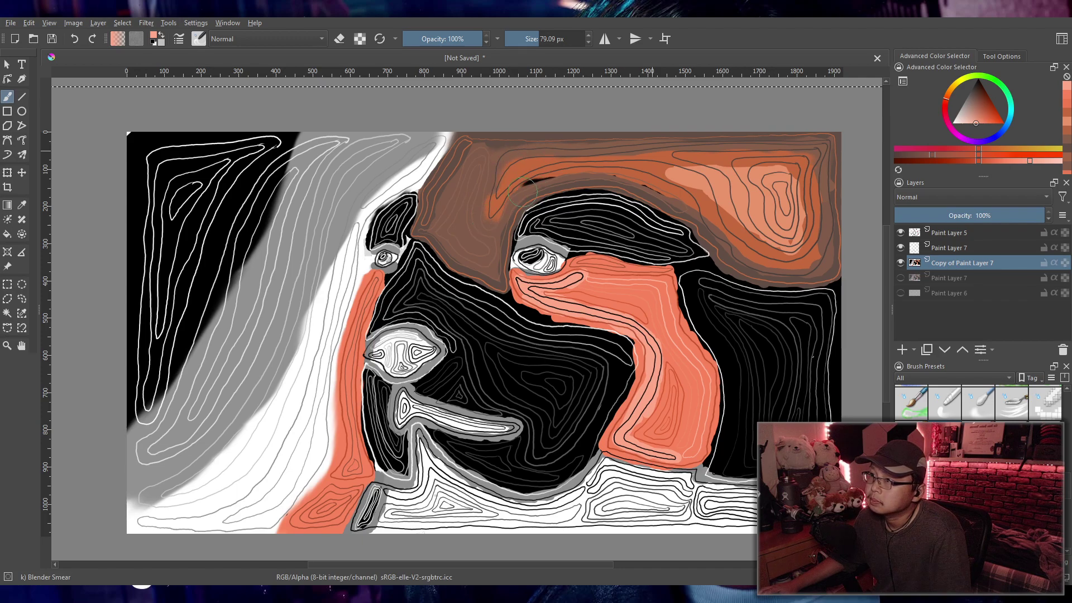
Step: Try blending the copy's forehead colour edges and the outlines of the face, eyes, nose and mouth with the Blender Smear brush
mouse_move(546, 182)
left_mouse_down()
mouse_move(673, 189)
mouse_move(703, 211)
left_mouse_up()
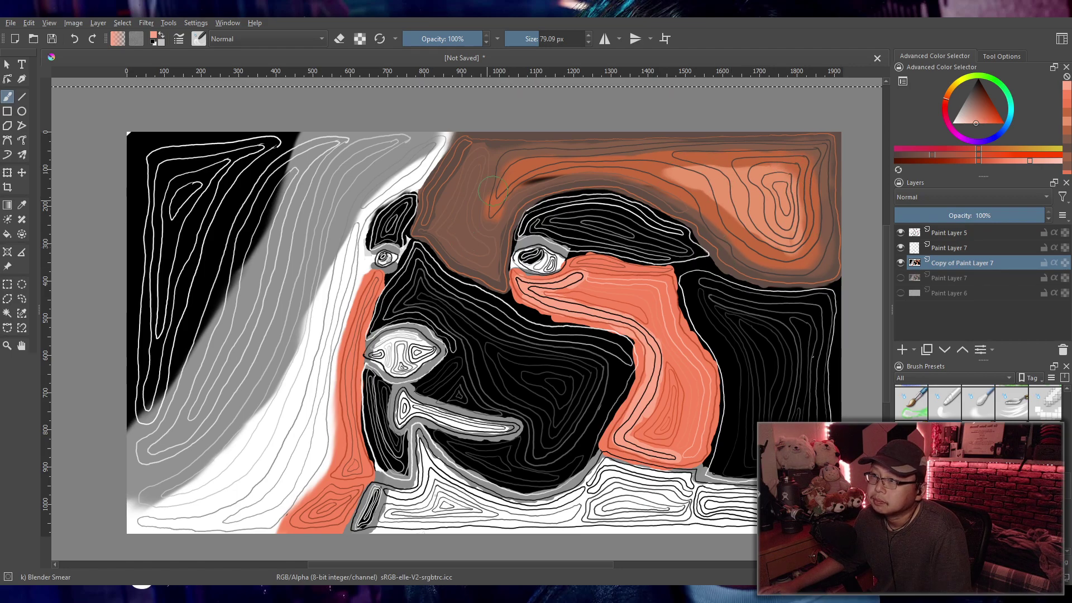
mouse_move(417, 210)
left_mouse_down()
mouse_move(360, 255)
mouse_move(368, 249)
mouse_move(338, 365)
mouse_move(350, 369)
mouse_move(346, 426)
left_mouse_up()
mouse_move(361, 526)
left_mouse_down()
mouse_move(388, 472)
mouse_move(365, 527)
left_mouse_up()
mouse_move(380, 470)
left_mouse_down()
mouse_move(369, 525)
mouse_move(439, 457)
mouse_move(503, 486)
mouse_move(595, 446)
mouse_move(717, 470)
mouse_move(685, 316)
mouse_move(651, 263)
mouse_move(513, 239)
mouse_move(516, 281)
left_mouse_up()
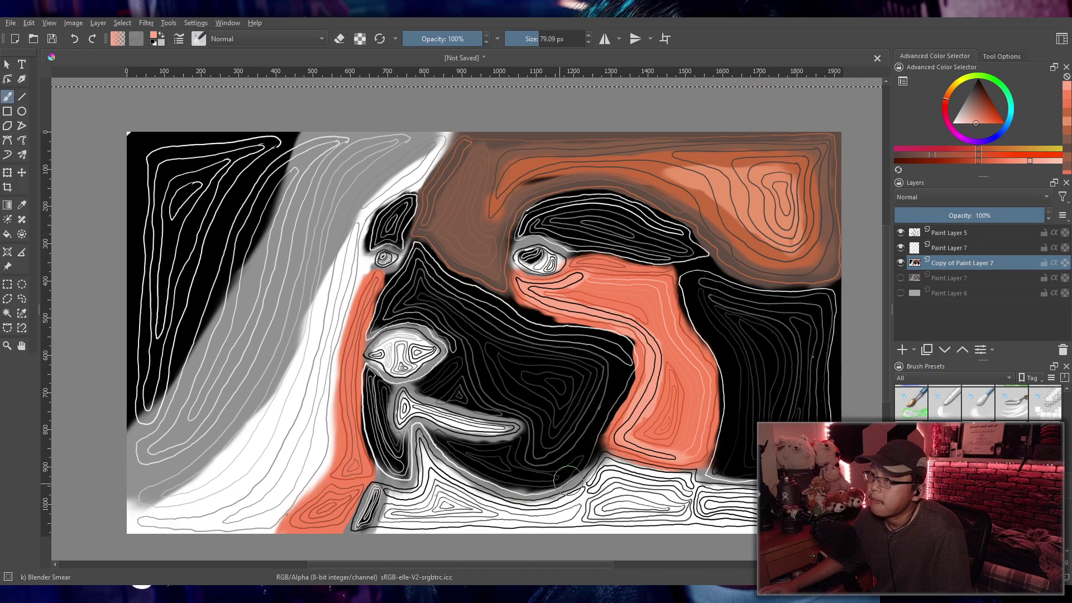
scroll(563, 505, "down", 5)
scroll(565, 494, "up", 5)
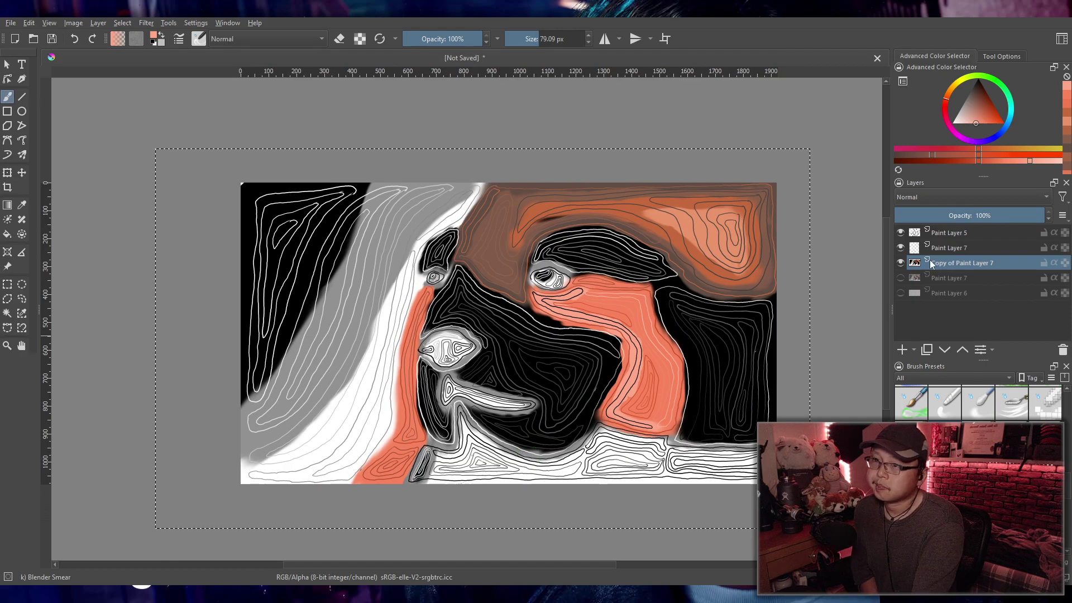
Step: Delete the smeared copy of Paint Layer 7 and make the original Paint Layer 7 visible
key("shift+Delete")
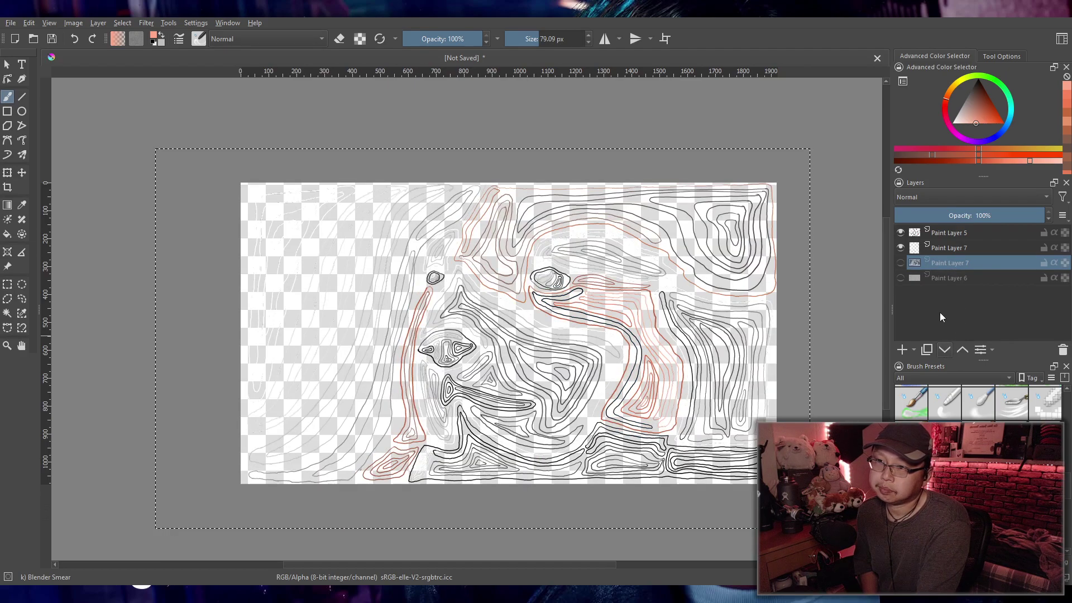
left_click(900, 263)
scroll(569, 396, "up", 3)
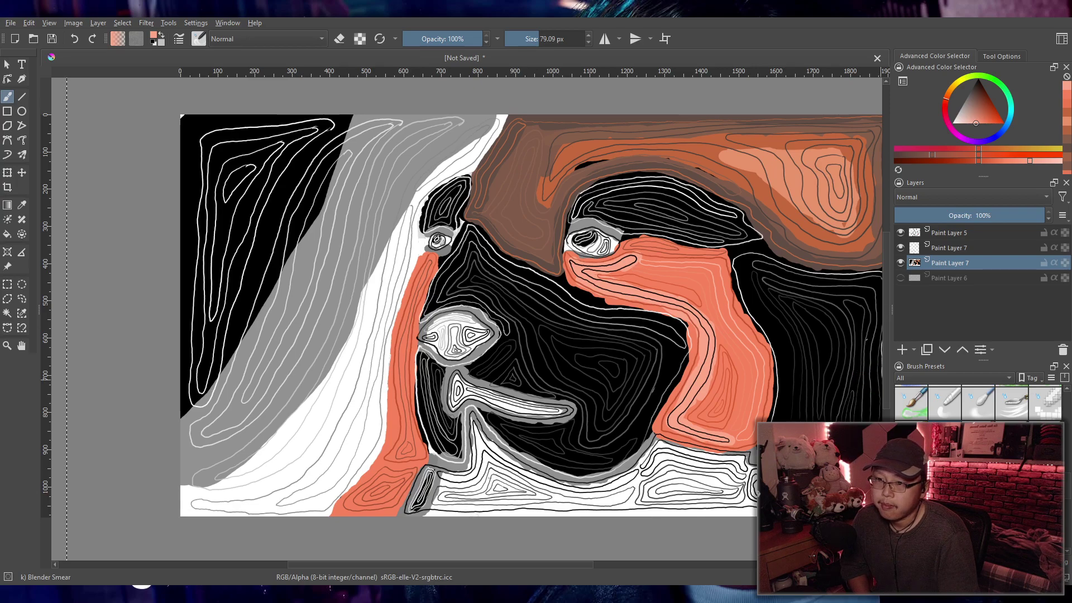
Step: Choose the Stamp Floor brush preset and set the foreground colour to white
left_click_drag(1066, 492, 1066, 532)
left_click(945, 458)
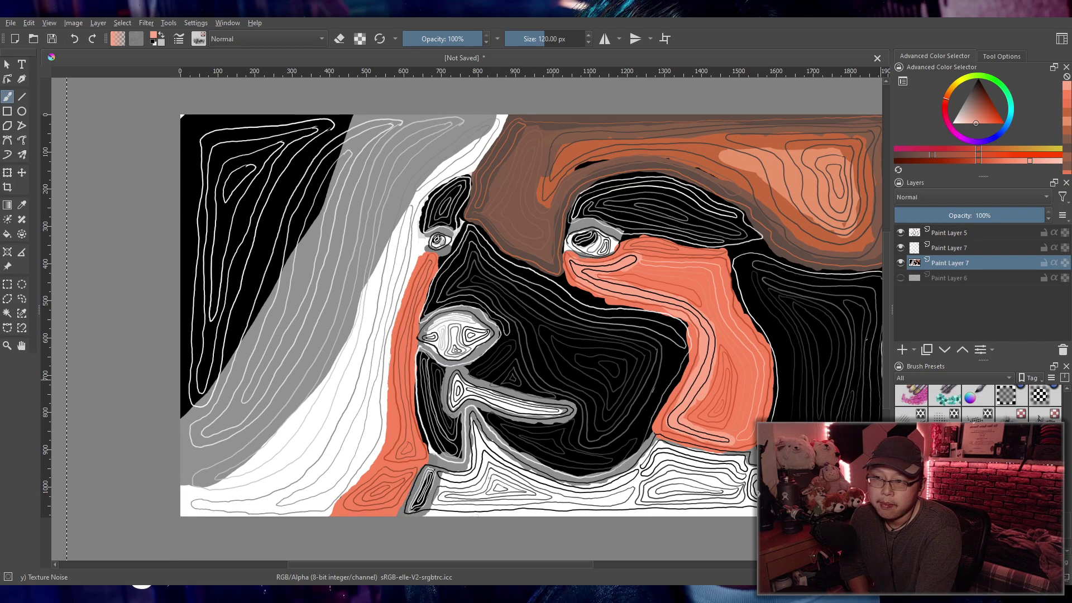
key("slash")
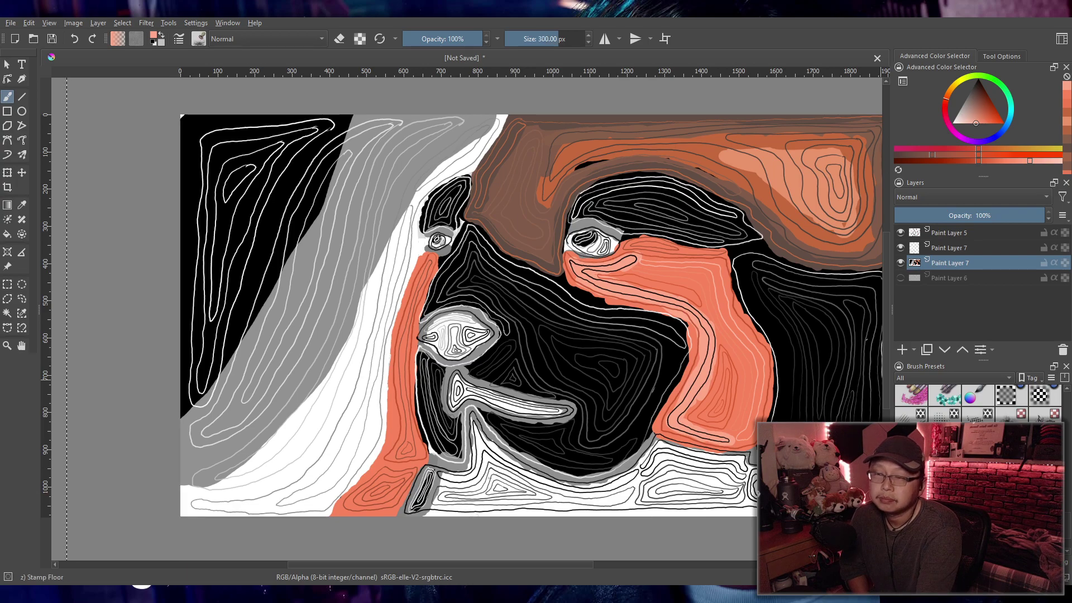
left_click_drag(973, 114, 972, 123)
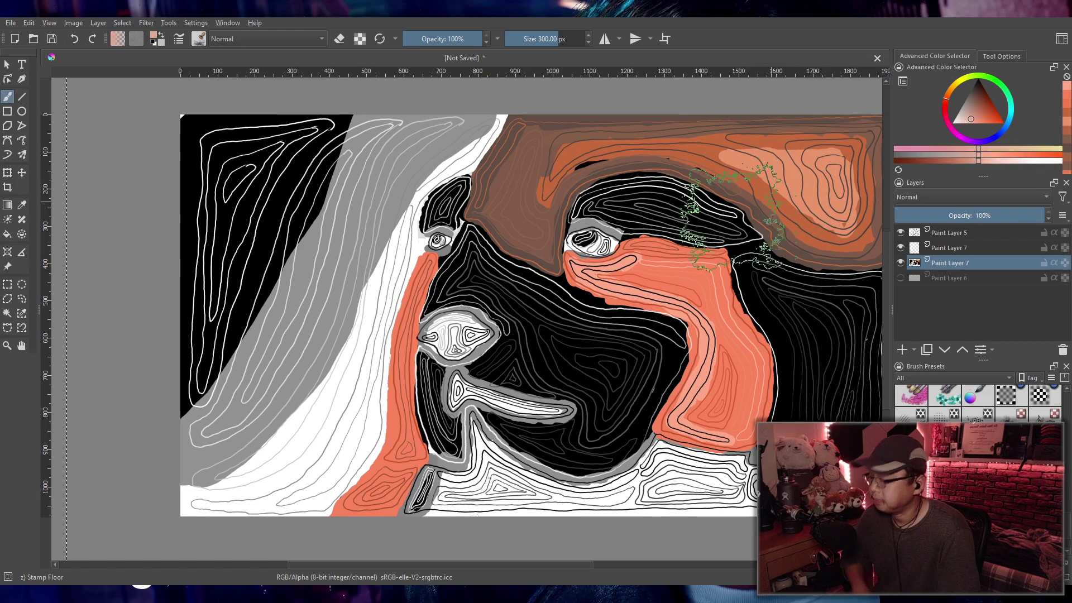
key("p")
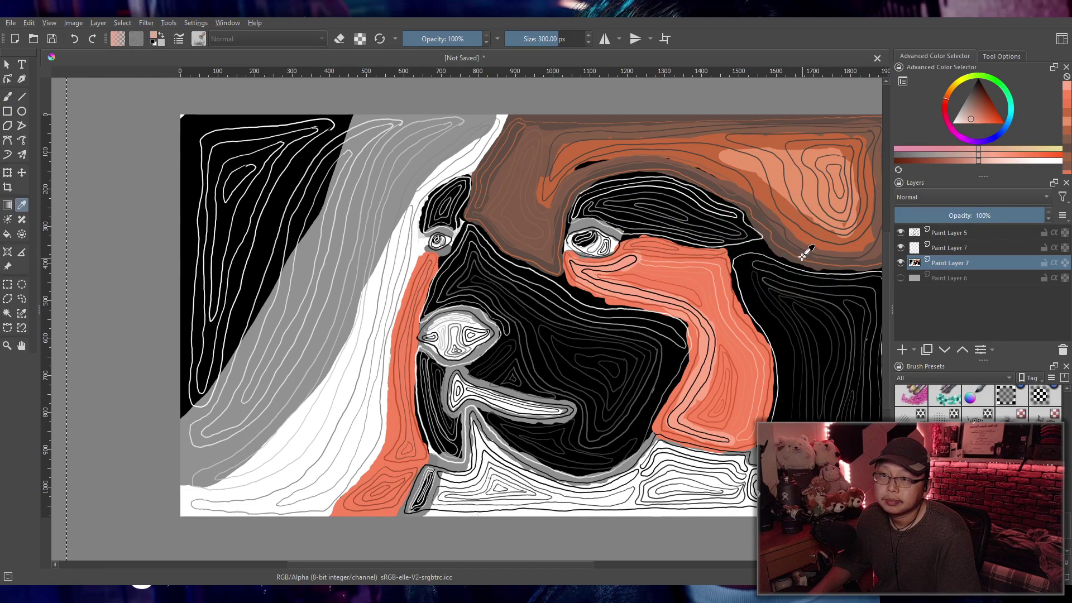
left_click(306, 167)
key("b")
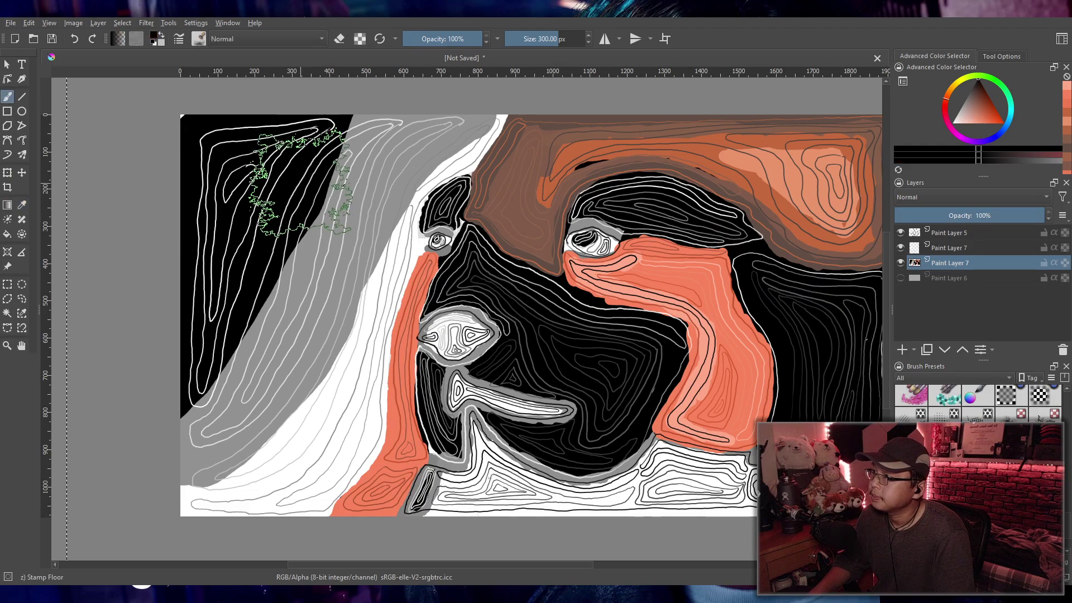
left_click(952, 122)
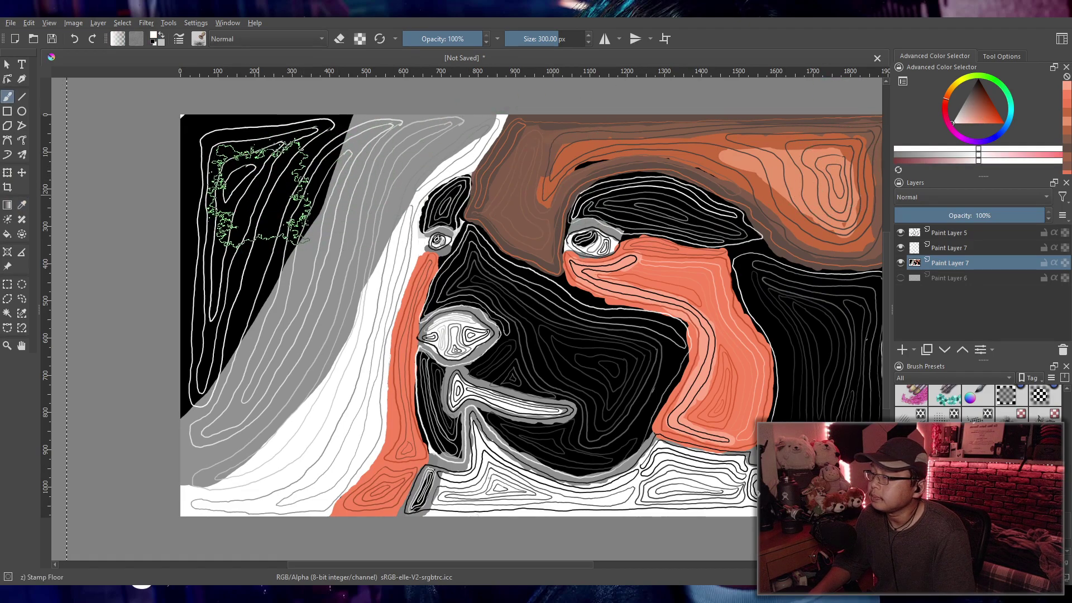
Step: Paint white Stamp Floor texture over the black background area of Paint Layer 7, with the brush at about 123 px
key("ctrl+z")
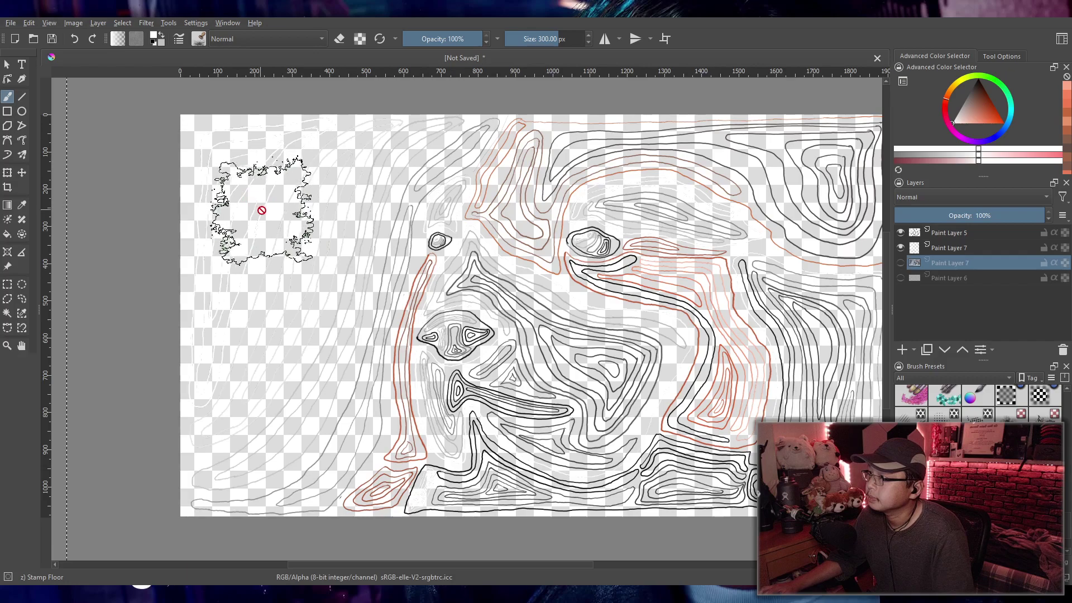
left_click(901, 263)
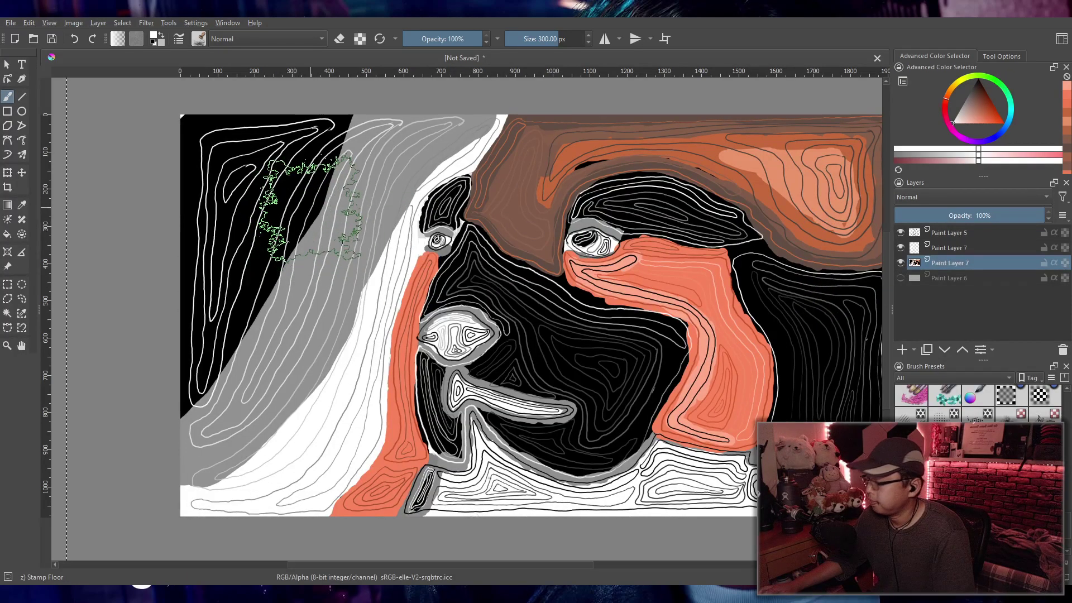
mouse_move(319, 195)
left_mouse_down()
mouse_move(206, 213)
mouse_move(156, 243)
left_mouse_up()
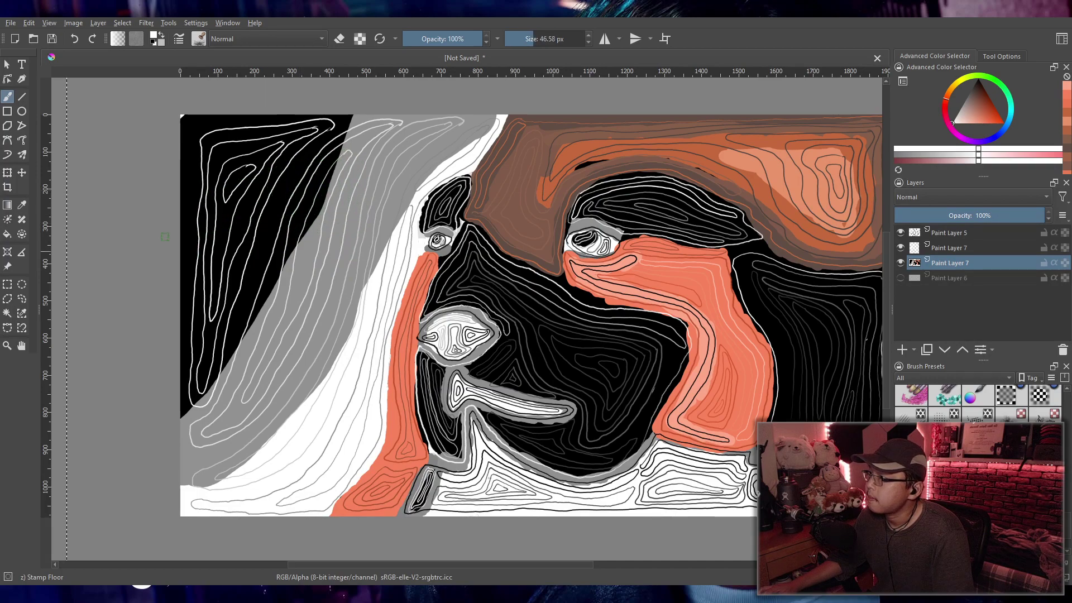
mouse_move(237, 140)
left_mouse_down()
mouse_move(193, 120)
mouse_move(211, 123)
mouse_move(226, 150)
mouse_move(261, 146)
left_mouse_up()
key("ctrl+z")
key("ctrl+z")
mouse_move(225, 116)
left_mouse_down()
mouse_move(165, 196)
mouse_move(313, 92)
mouse_move(184, 234)
mouse_move(235, 201)
mouse_move(316, 105)
mouse_move(173, 345)
left_mouse_up()
mouse_move(254, 249)
left_mouse_down()
mouse_move(252, 299)
mouse_move(318, 274)
left_mouse_up()
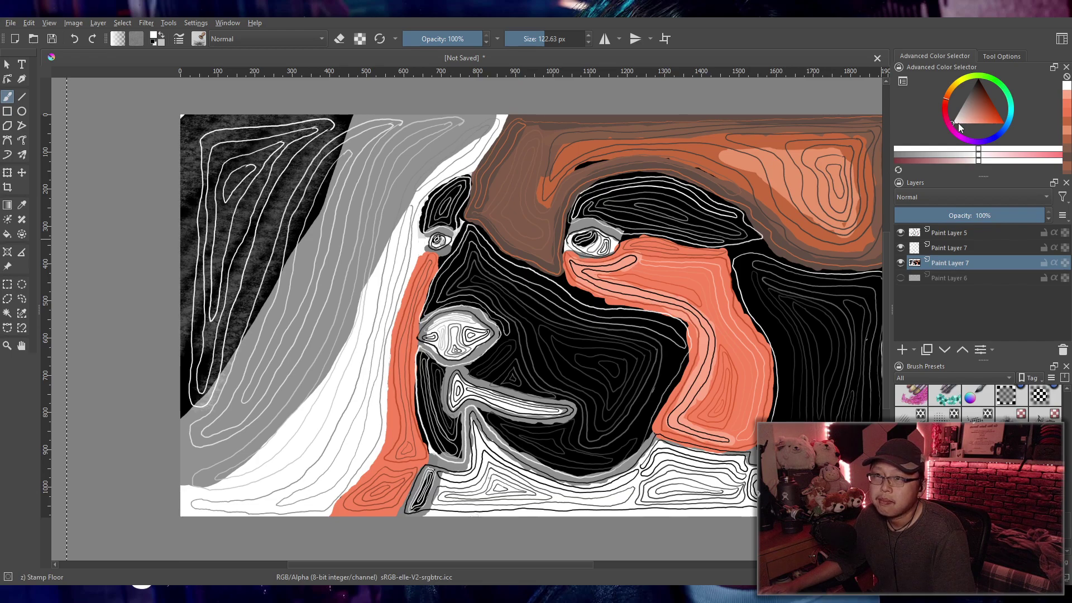
Step: Try texturing the grey background band with black Stamp Floor strokes
left_click(962, 103)
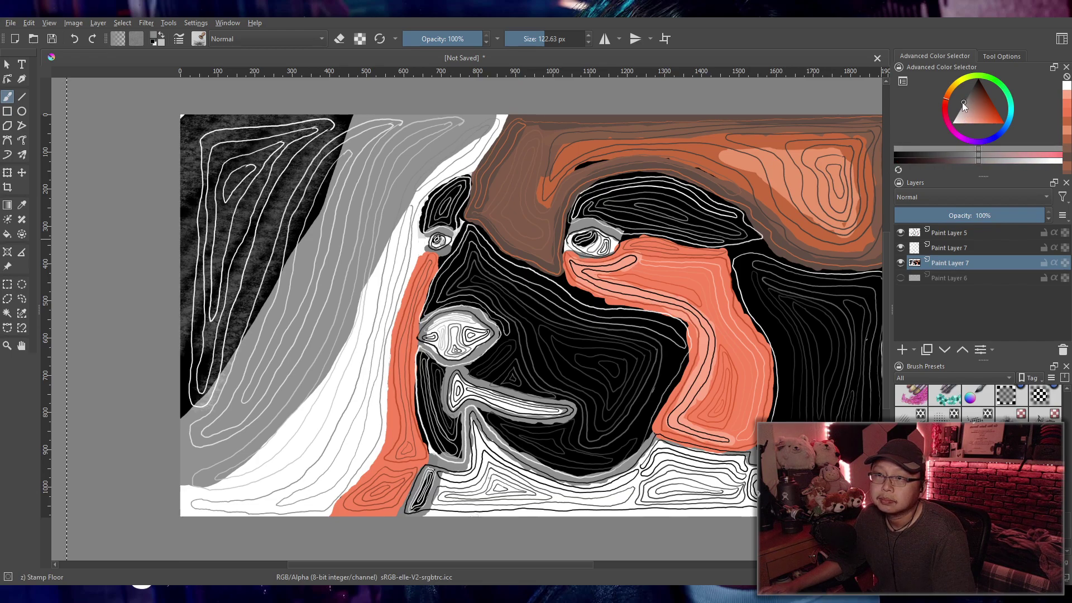
left_click_drag(963, 102, 948, 129)
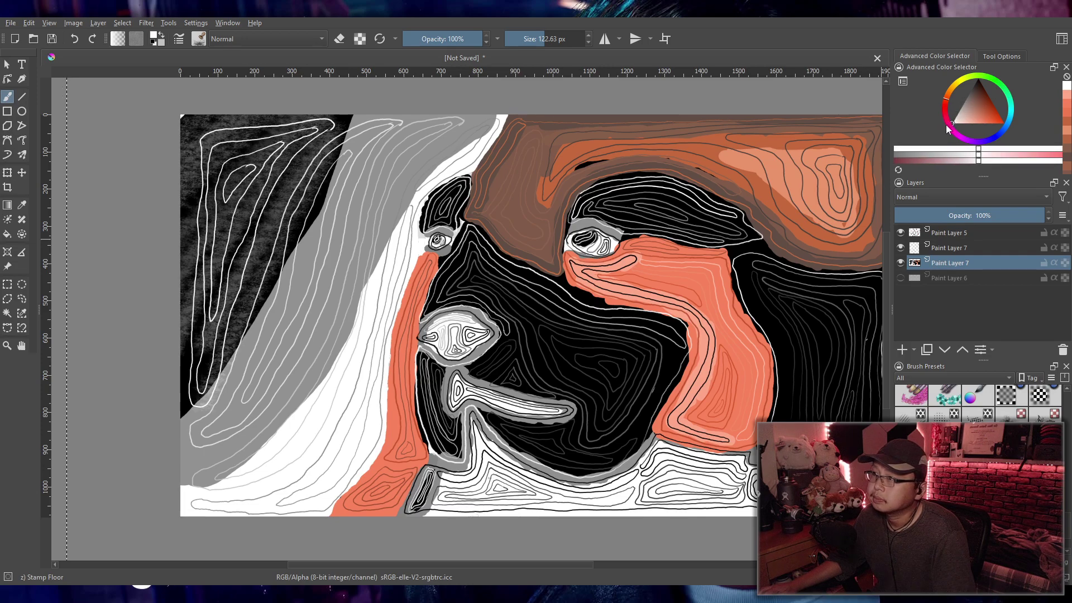
left_click_drag(947, 128, 978, 79)
mouse_move(357, 184)
left_mouse_down()
mouse_move(303, 280)
mouse_move(357, 213)
mouse_move(174, 470)
mouse_move(304, 339)
mouse_move(330, 441)
left_mouse_up()
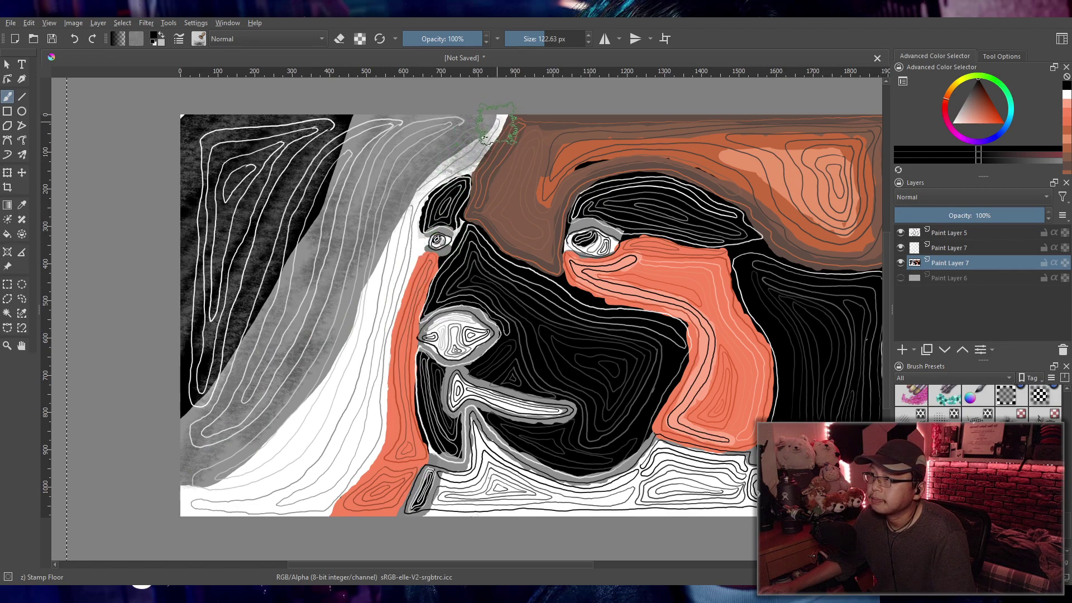
Step: Set the colour to dark grey and paint subtle Stamp Floor texture along the grey background band
left_click(971, 90)
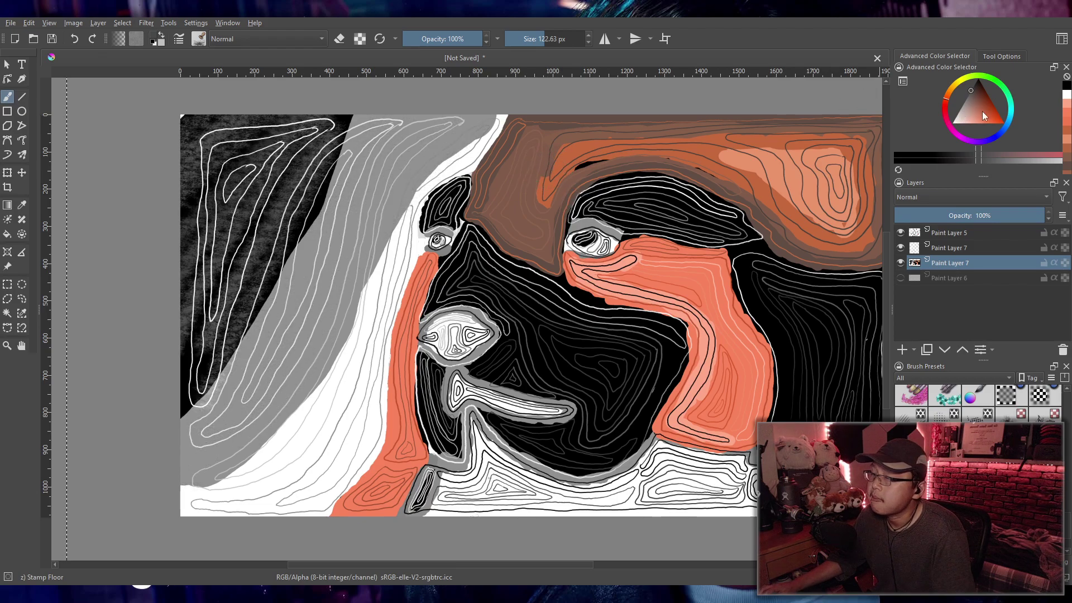
left_click_drag(976, 95, 967, 92)
mouse_move(388, 159)
left_mouse_down()
mouse_move(372, 115)
mouse_move(326, 239)
mouse_move(390, 205)
mouse_move(446, 147)
mouse_move(254, 373)
left_mouse_up()
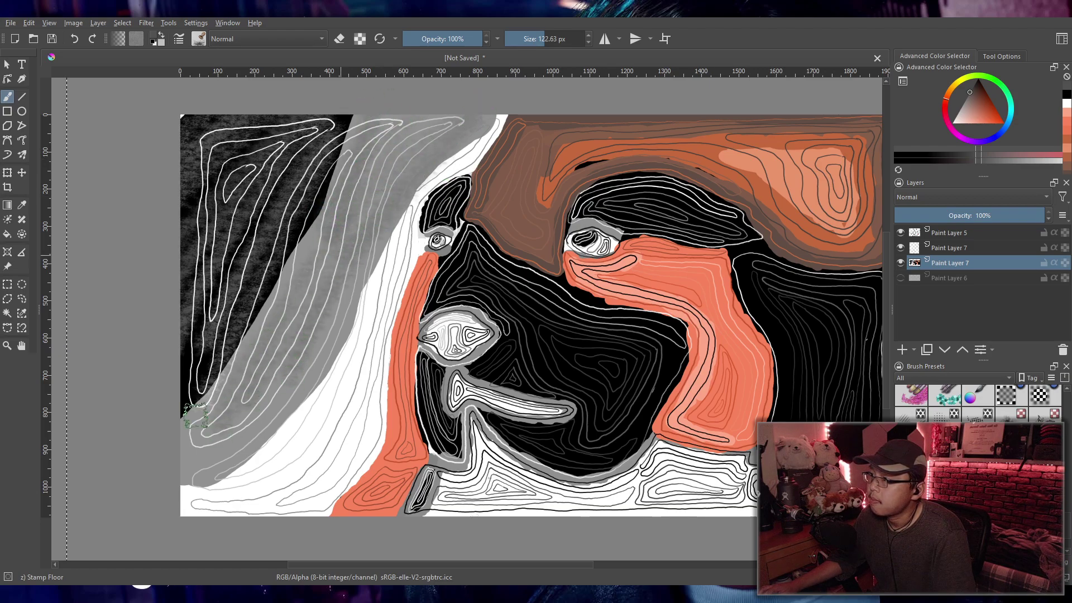
Step: Try texturing the white band beside the face with black strokes, first at about 123 px and again with the brush at about 64 px
left_click(978, 79)
mouse_move(469, 159)
left_mouse_down()
mouse_move(504, 126)
mouse_move(430, 181)
mouse_move(385, 270)
mouse_move(349, 420)
mouse_move(307, 459)
mouse_move(309, 431)
mouse_move(315, 442)
mouse_move(347, 407)
left_mouse_up()
key("ctrl+z")
key("ctrl+z")
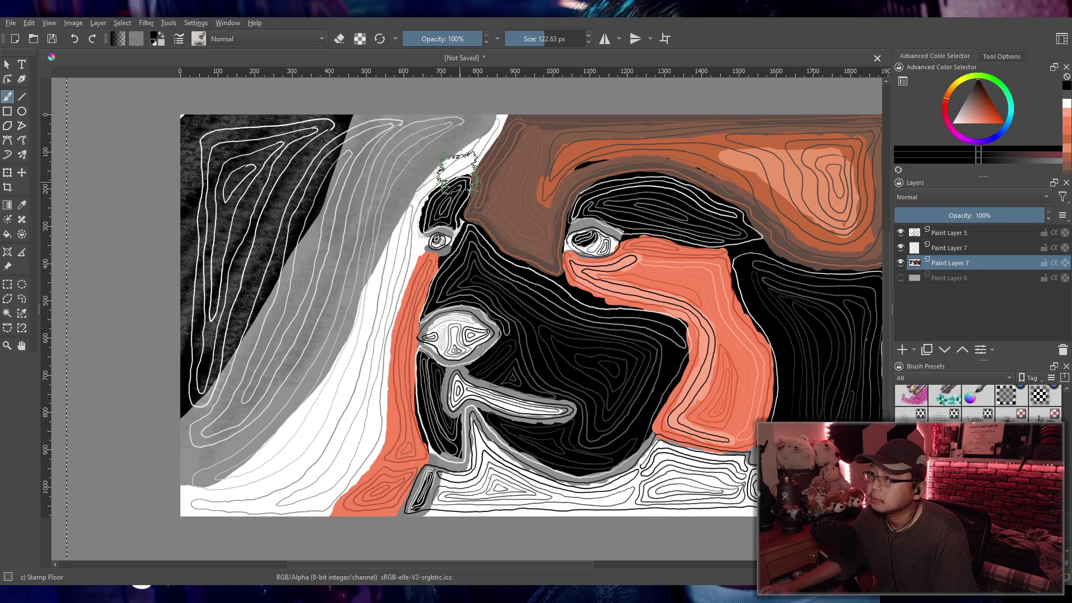
key("bracketleft")
mouse_move(485, 148)
left_mouse_down()
mouse_move(394, 232)
mouse_move(376, 303)
mouse_move(402, 286)
mouse_move(335, 398)
mouse_move(223, 492)
mouse_move(353, 404)
mouse_move(318, 430)
mouse_move(342, 433)
mouse_move(376, 393)
mouse_move(359, 467)
mouse_move(390, 304)
left_mouse_up()
key("ctrl+z")
key("ctrl+z")
key("ctrl+z")
key("ctrl+z")
key("ctrl+z")
key("ctrl+z")
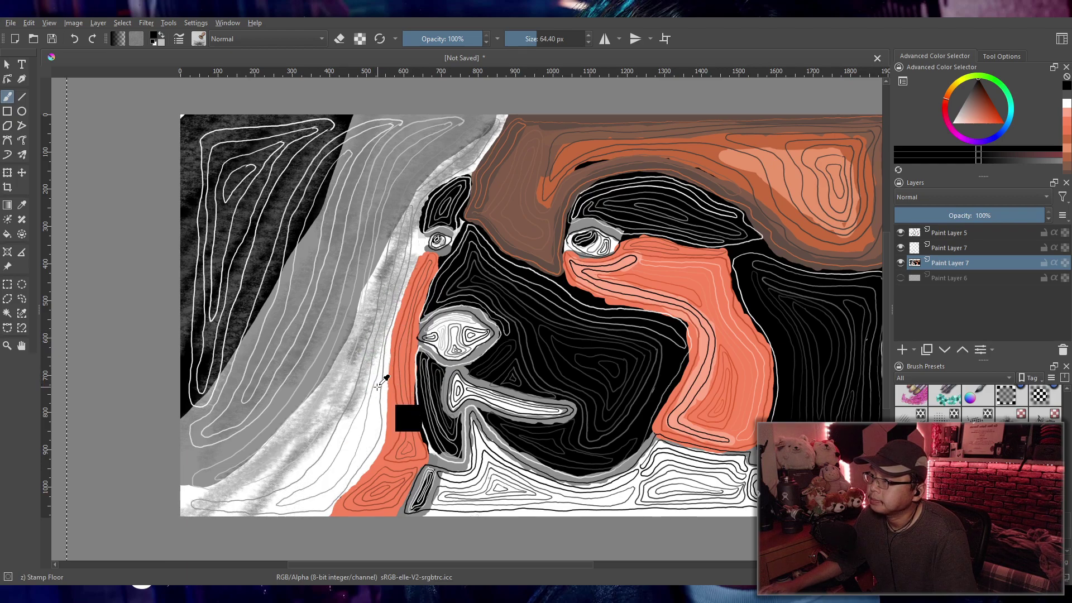
Step: Paint black Stamp Floor texture along the white band beside the face, enlarging the brush to about 164 px
mouse_move(490, 140)
left_mouse_down()
mouse_move(417, 198)
mouse_move(396, 241)
mouse_move(405, 226)
mouse_move(412, 236)
mouse_move(367, 329)
mouse_move(251, 490)
mouse_move(351, 419)
left_mouse_up()
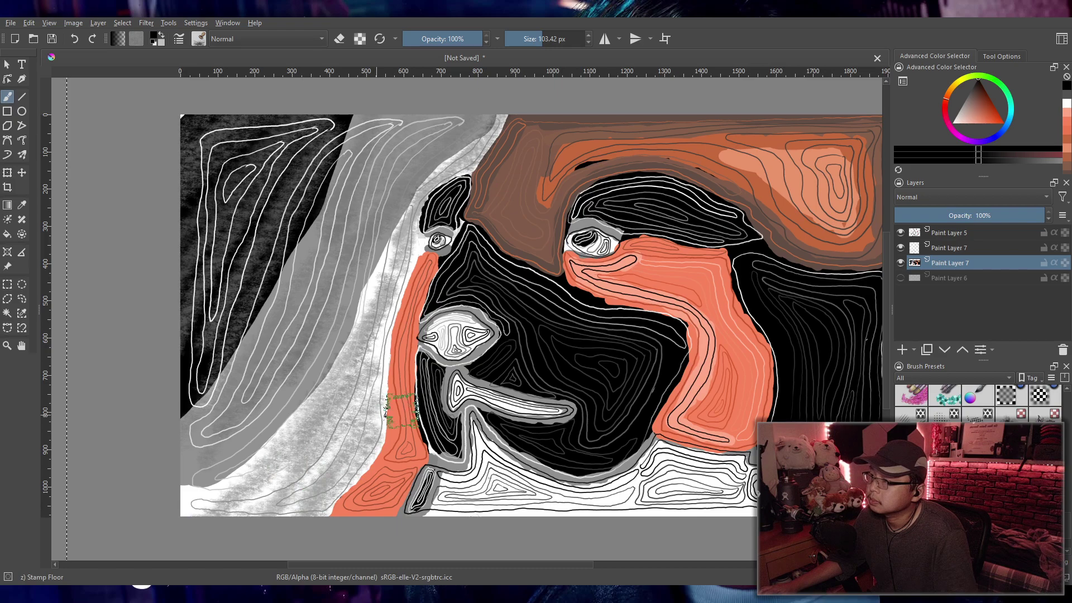
key("ctrl+z")
key("bracketright")
left_click_drag(373, 333, 397, 330)
mouse_move(384, 284)
left_mouse_down()
mouse_move(311, 422)
mouse_move(166, 528)
mouse_move(345, 400)
mouse_move(282, 522)
mouse_move(362, 440)
mouse_move(343, 479)
left_mouse_up()
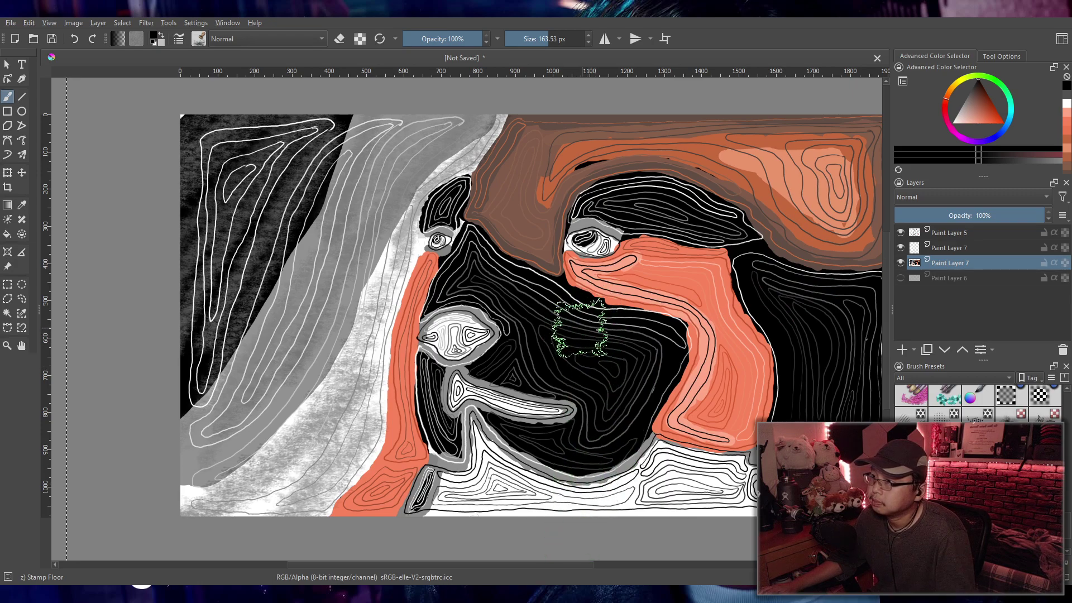
Step: Try white Stamp Floor texture over the black face area and the black shape above the larger eye, with the brush at about 88 px
left_click(952, 124)
key("bracketleft")
key("bracketleft")
key("bracketleft")
key("bracketleft")
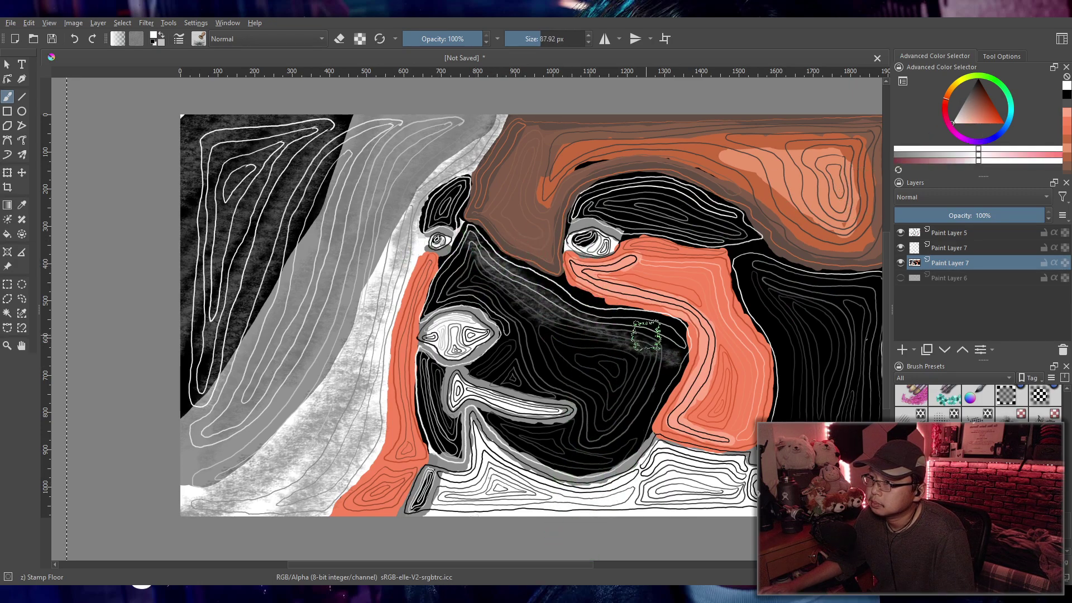
mouse_move(469, 233)
left_mouse_down()
mouse_move(599, 312)
mouse_move(667, 327)
left_mouse_up()
mouse_move(460, 260)
left_mouse_down()
mouse_move(518, 302)
mouse_move(669, 353)
mouse_move(438, 299)
left_mouse_up()
mouse_move(461, 278)
left_mouse_down()
mouse_move(484, 302)
mouse_move(650, 372)
left_mouse_up()
mouse_move(534, 327)
left_mouse_down()
mouse_move(482, 370)
mouse_move(502, 383)
mouse_move(665, 364)
mouse_move(580, 466)
mouse_move(588, 454)
mouse_move(486, 427)
mouse_move(617, 448)
left_mouse_up()
mouse_move(435, 364)
left_mouse_down()
mouse_move(442, 438)
mouse_move(428, 371)
mouse_move(486, 397)
left_mouse_up()
mouse_move(648, 188)
left_mouse_down()
mouse_move(588, 208)
mouse_move(674, 189)
mouse_move(674, 205)
mouse_move(638, 230)
mouse_move(754, 235)
left_mouse_up()
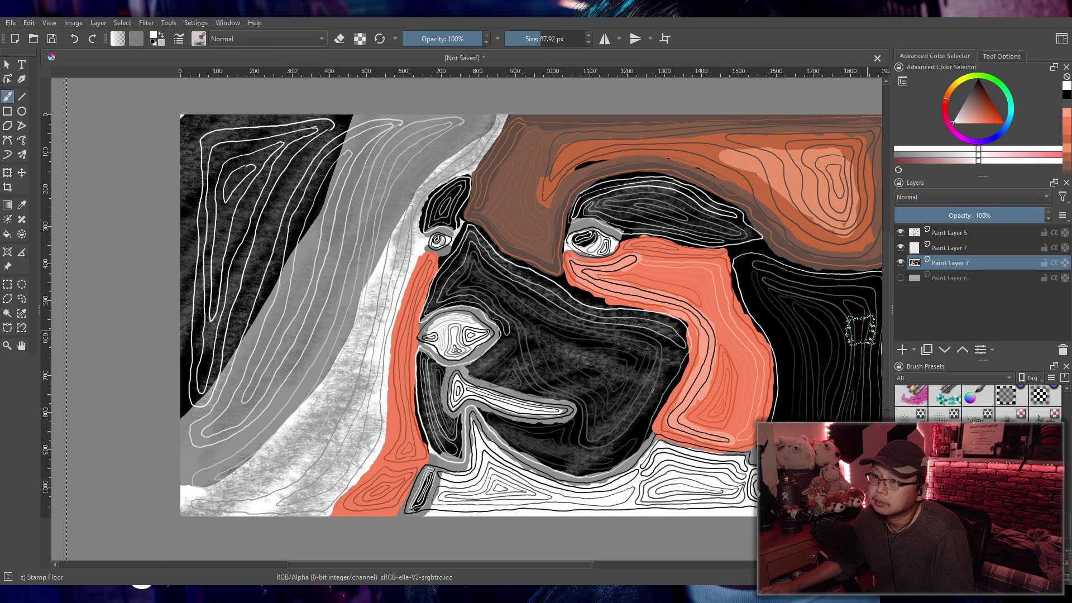
left_click_drag(749, 288, 605, 292)
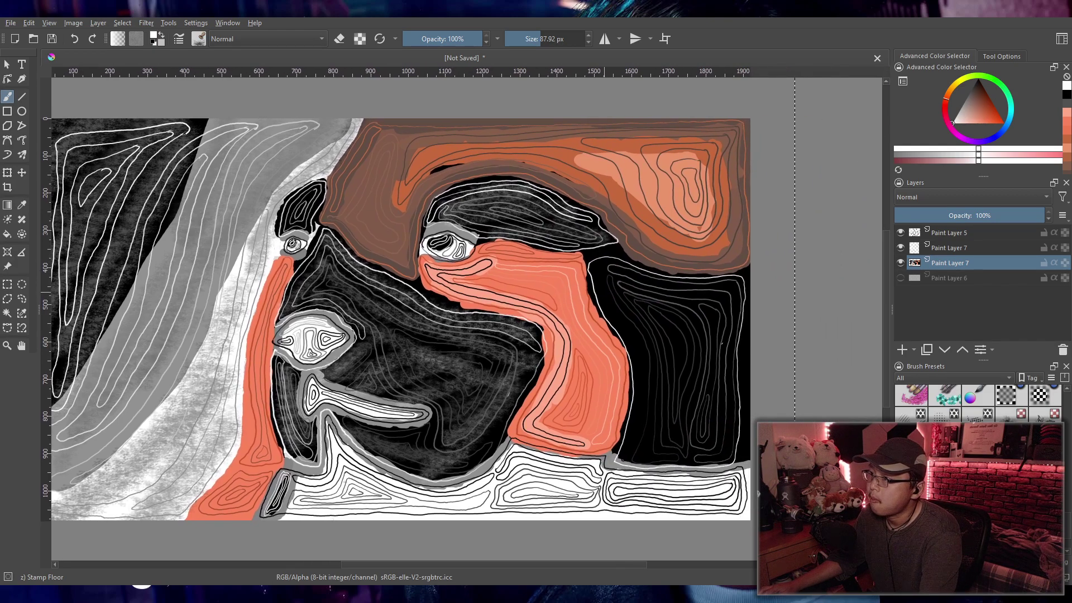
Step: Undo the white texture strokes on the black face area and the black shape above the larger eye
key("ctrl+z")
key("ctrl+z")
key("ctrl+z")
key("ctrl+z")
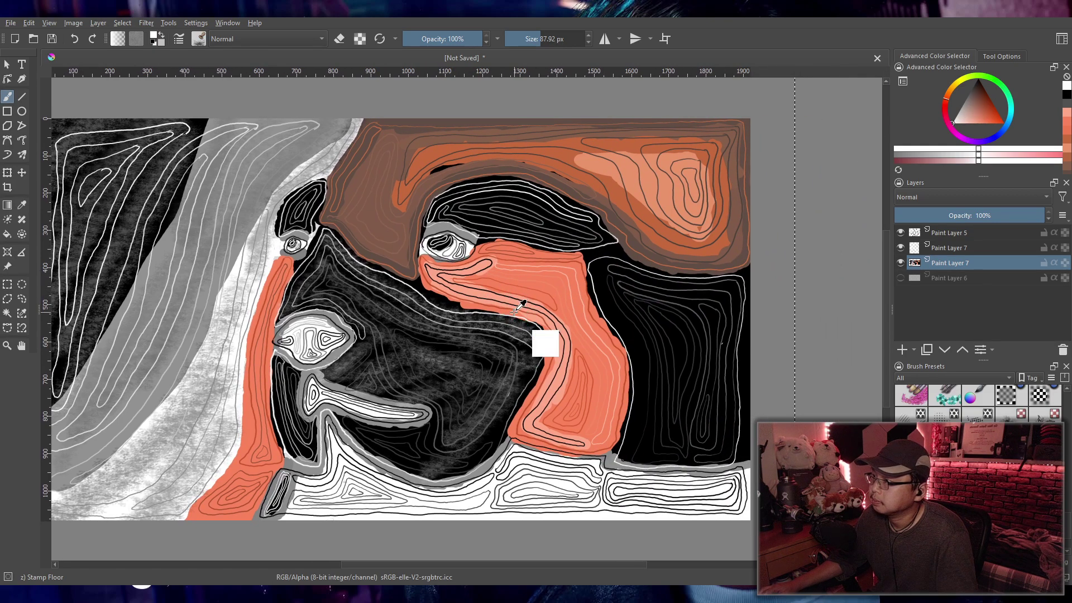
key("ctrl+z")
key("ctrl+z")
key("ctrl+z")
key("ctrl+z")
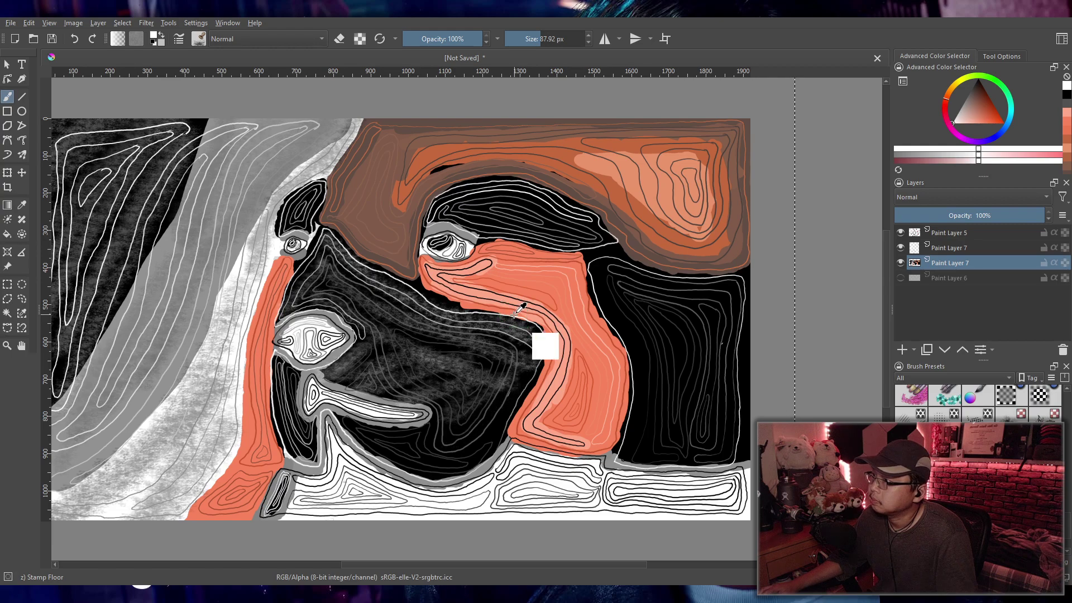
key("ctrl+z")
key("ctrl+z")
key("ctrl+z")
key("ctrl+z")
key("ctrl+z")
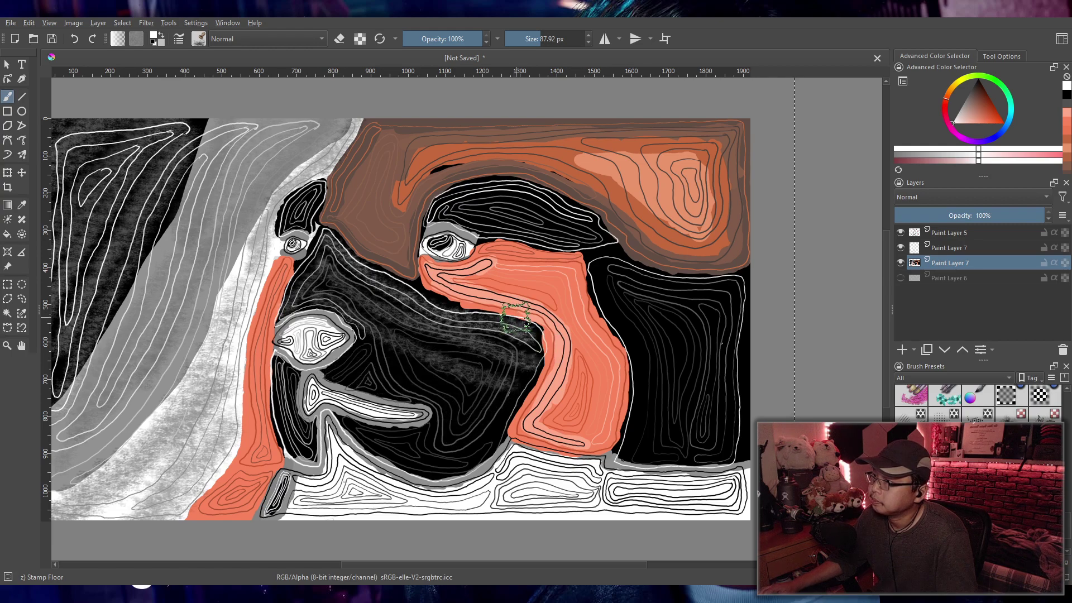
Step: Undo the Stamp Floor texture on the white band, the grey band and the black corner
key("ctrl+z")
key("ctrl+z")
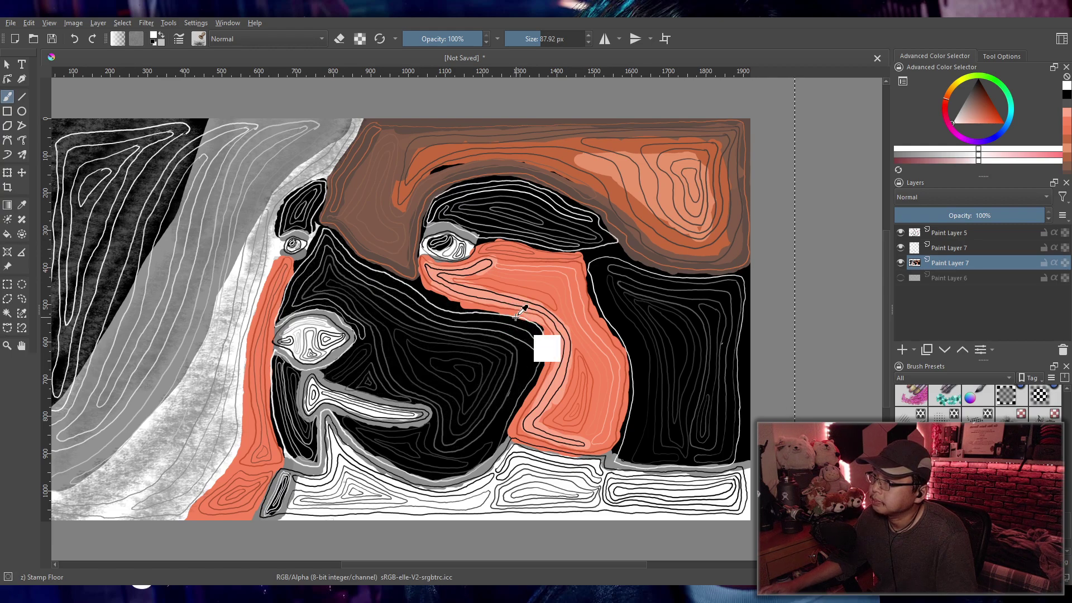
key("ctrl+z")
key("ctrl+z")
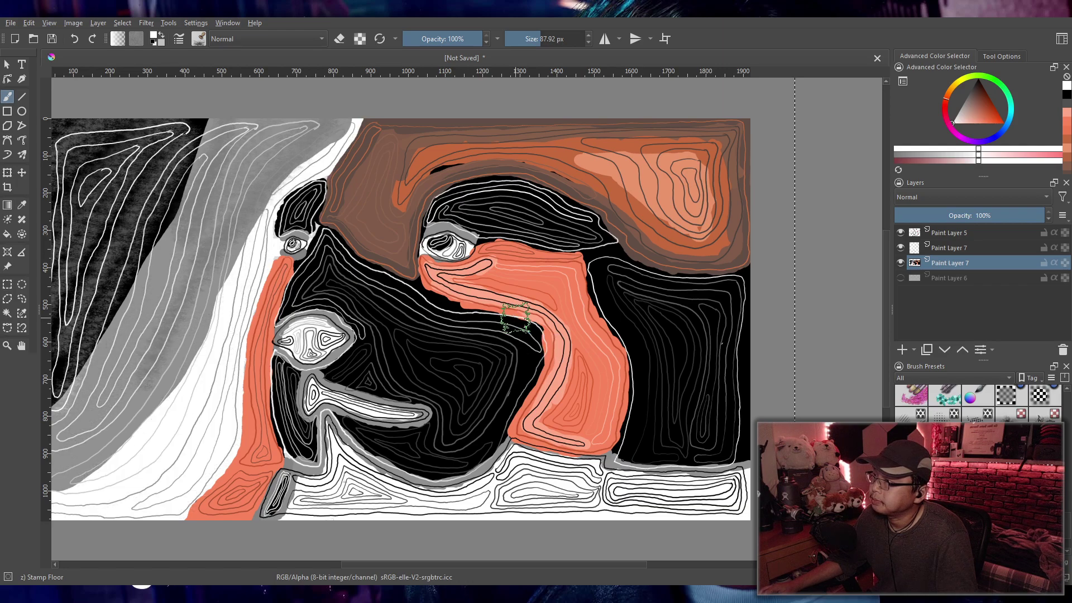
key("ctrl+z")
key("ctrl+z")
key("ctrl+z")
key("ctrl+z")
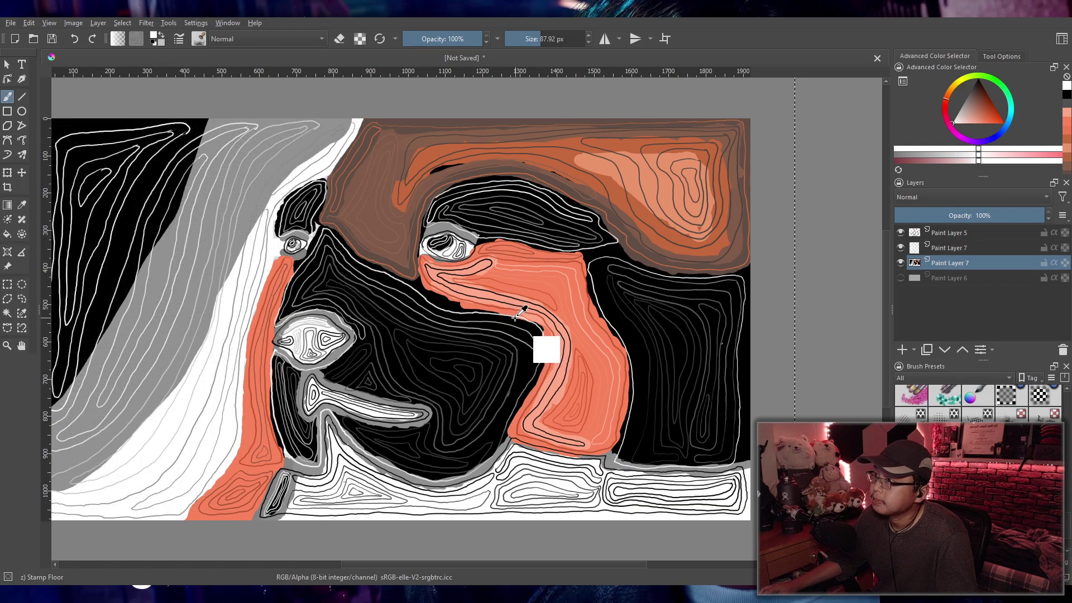
key("ctrl+z")
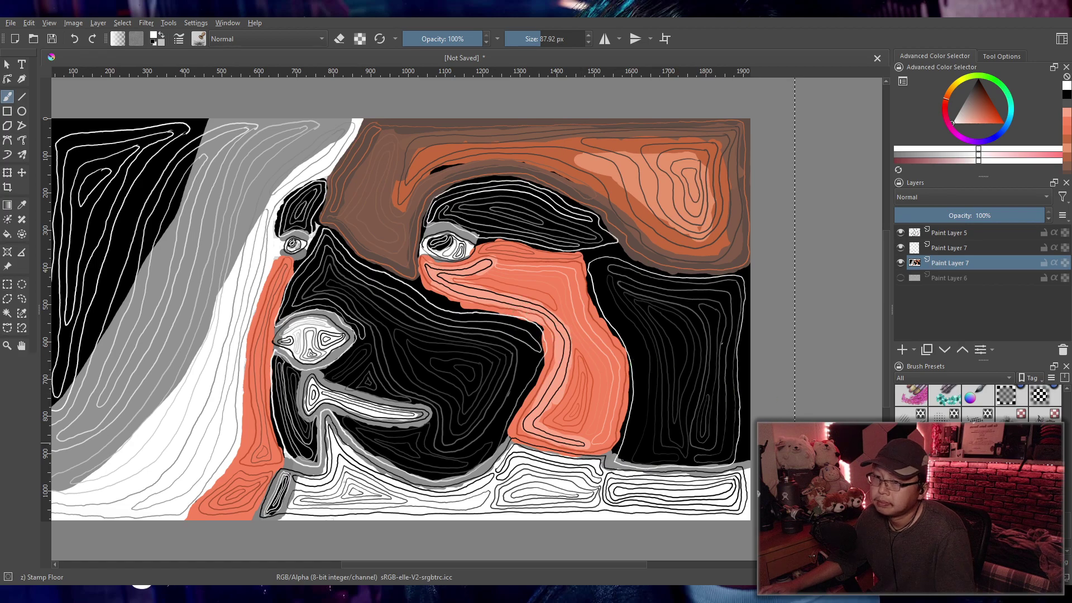
Step: Try the Stamp Shoujo Bubbles brush over the black corner at about 527 px
left_click(978, 547)
left_click(1012, 542)
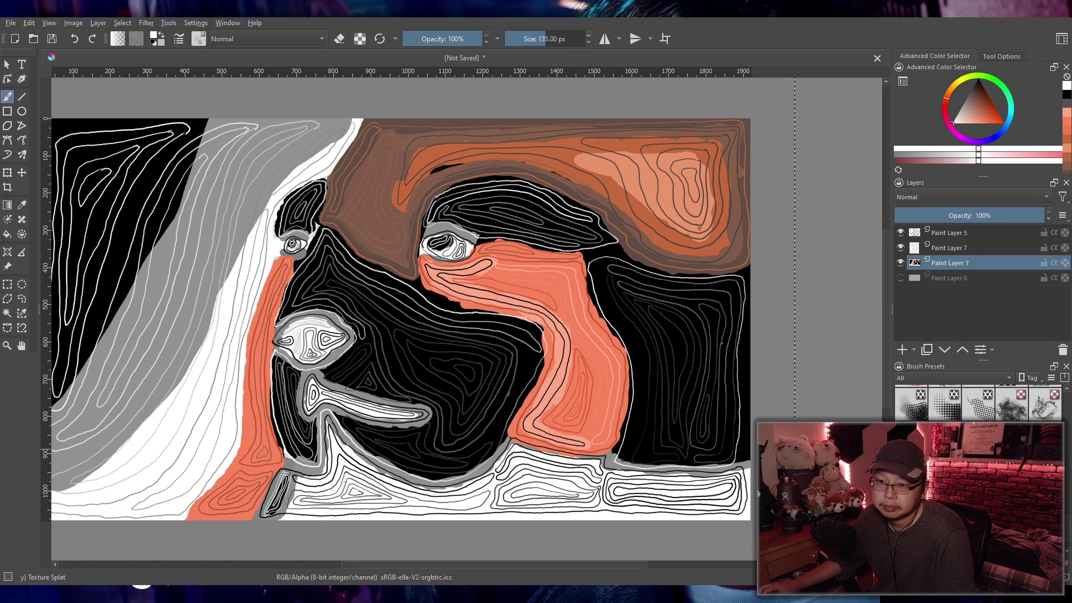
key("/")
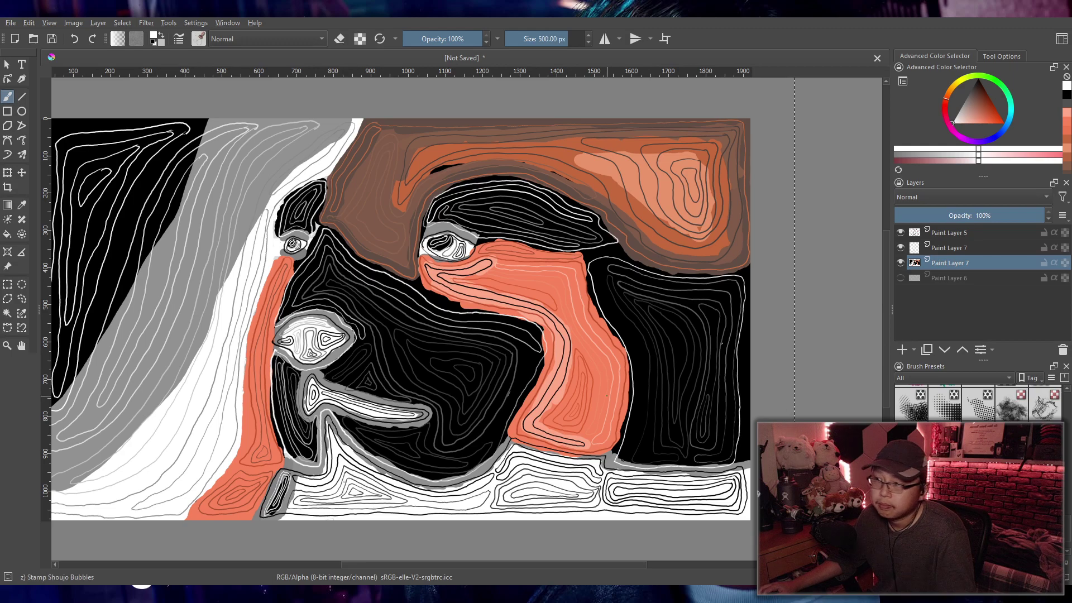
left_click_drag(411, 287, 526, 289)
scroll(526, 288, "down", 1)
scroll(475, 307, "up", 1)
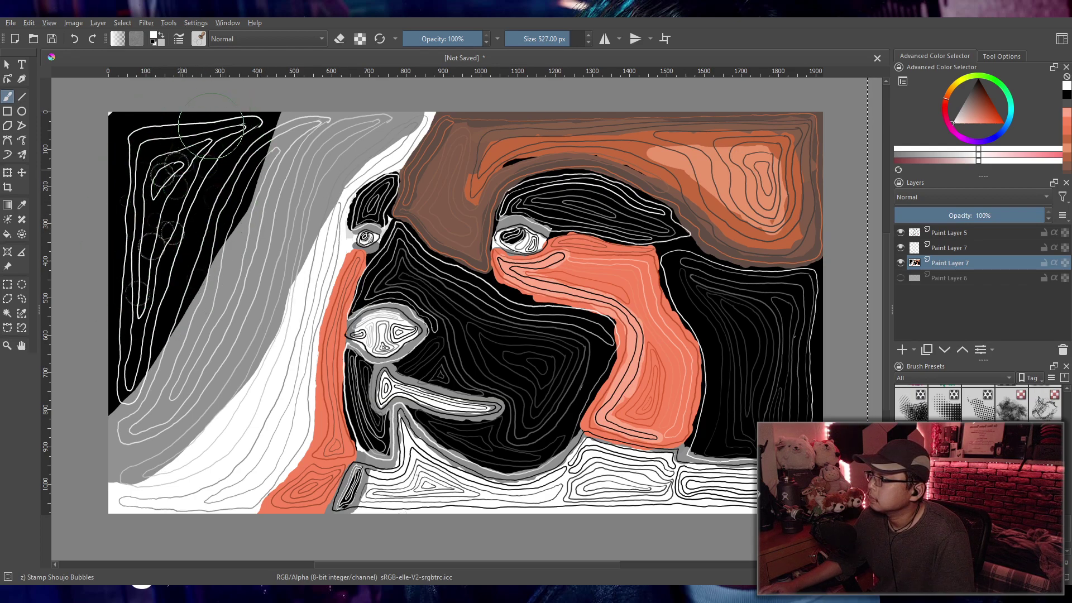
key("ctrl+z")
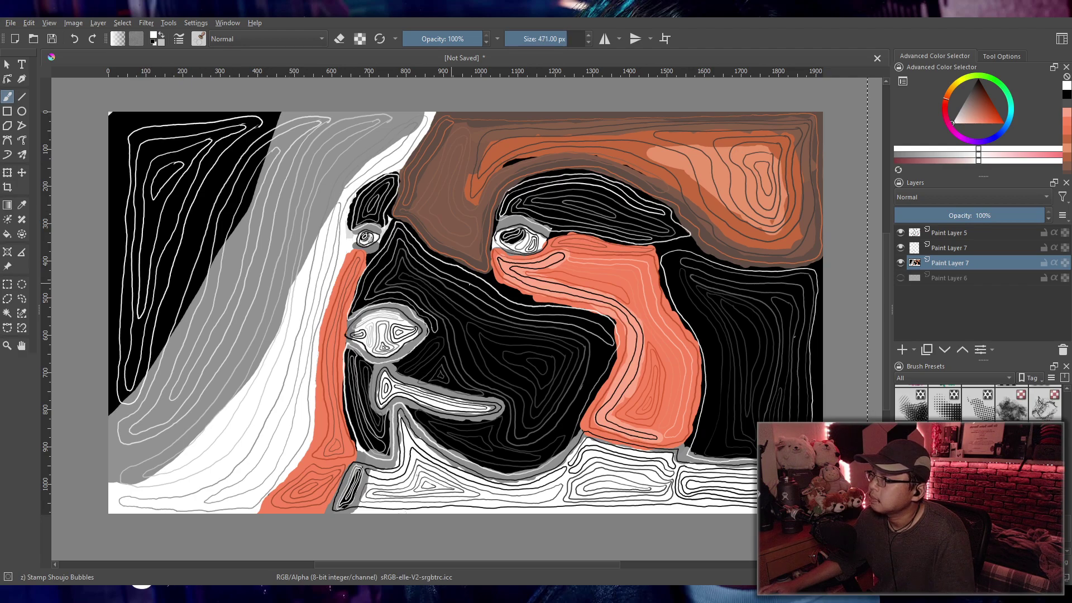
Step: Try Stamp Shoujo Bubbles strokes over the grey band with the brush reduced to about 408 px
left_click_drag(515, 240, 512, 241)
key("bracketleft")
key("bracketleft")
key("bracketleft")
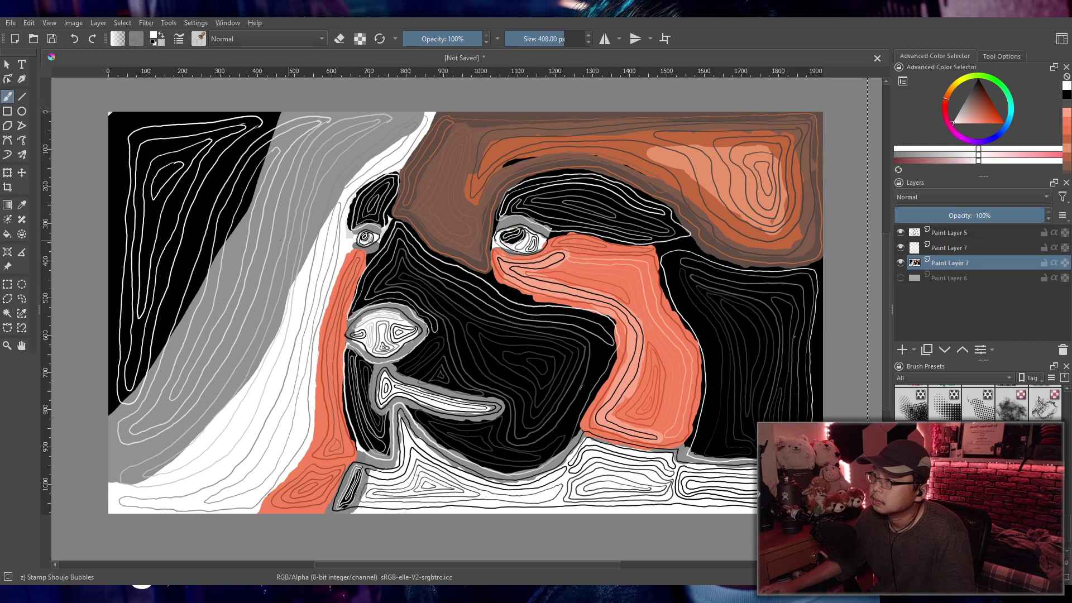
left_click_drag(199, 309, 213, 397)
key("ctrl+z")
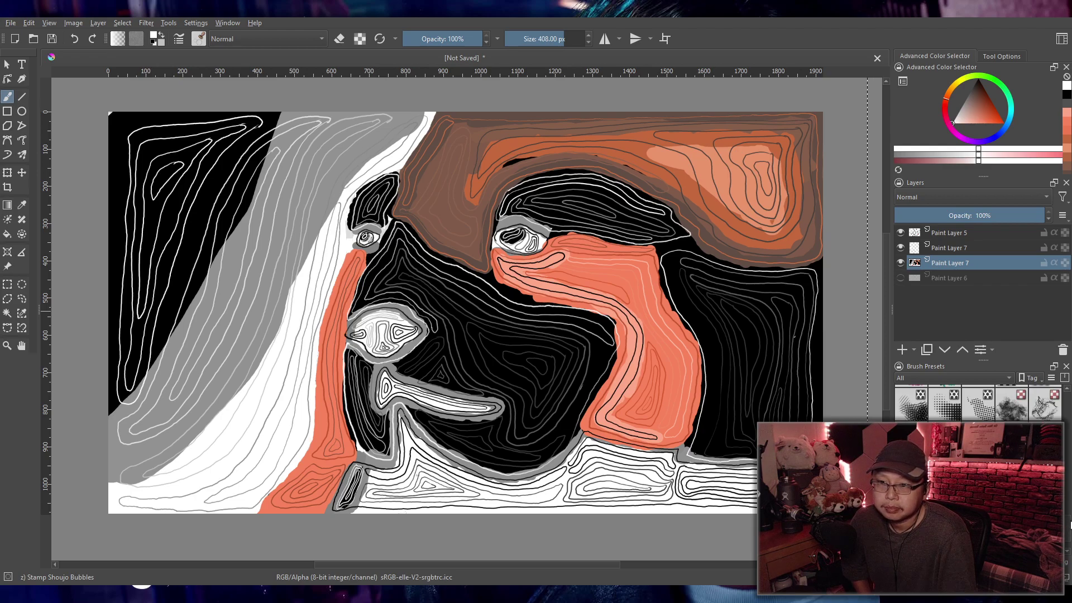
Step: Choose the Blender Knife Edge brush and try smearing across the black corner and grey band at about 138 px
left_click_drag(1067, 531, 1069, 471)
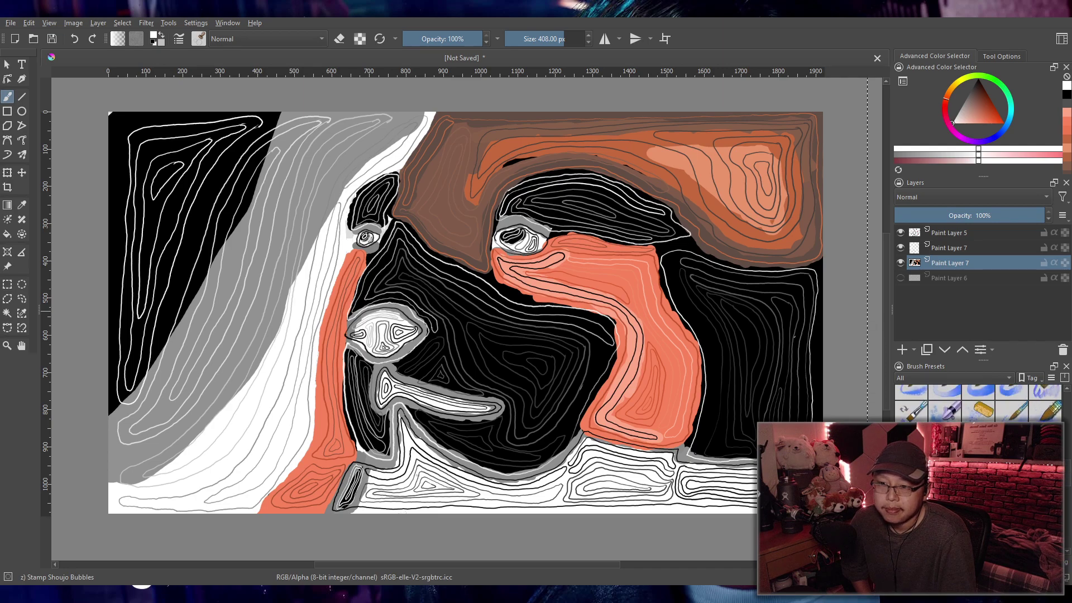
left_click(993, 474)
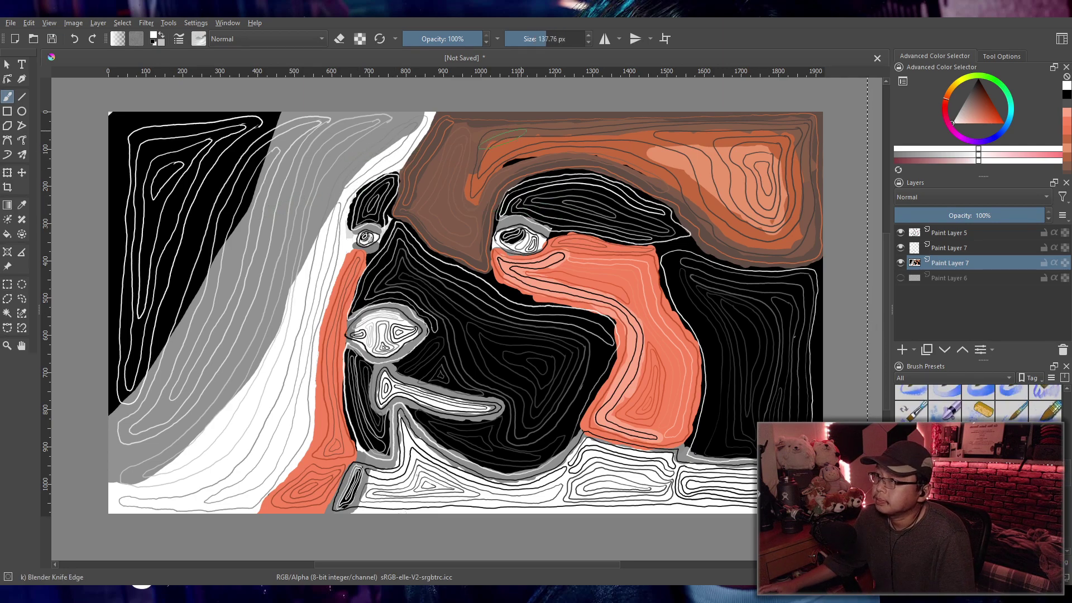
left_click_drag(489, 144, 209, 194)
left_click_drag(115, 207, 452, 192)
key("ctrl+z")
key("ctrl+z")
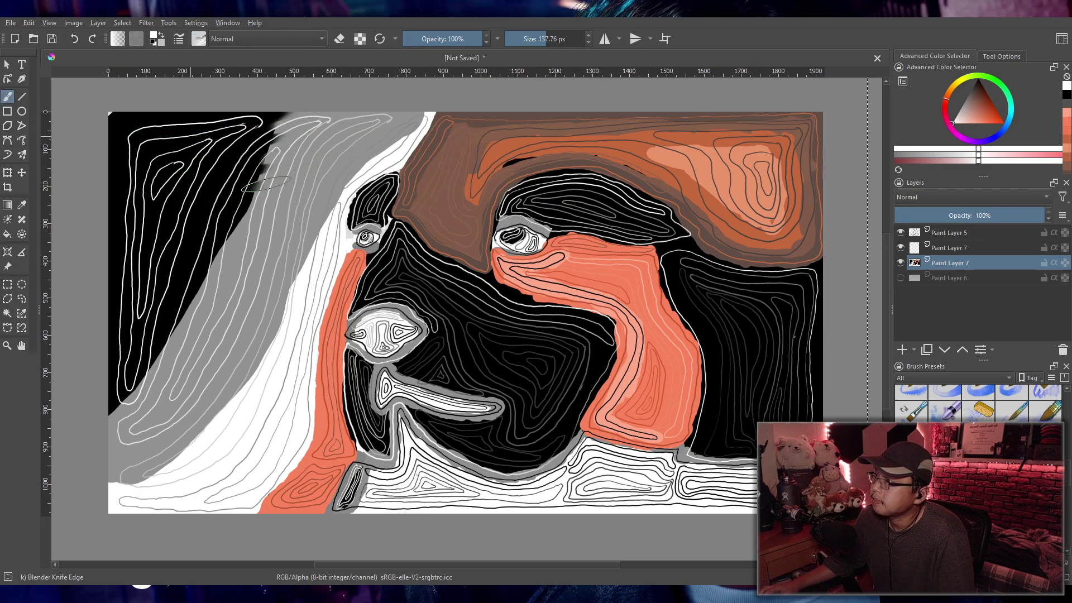
Step: Try a series of long slanting Knife Edge smears pulling the grey band into the black corner
mouse_move(368, 120)
left_mouse_down()
mouse_move(289, 133)
mouse_move(146, 184)
left_mouse_up()
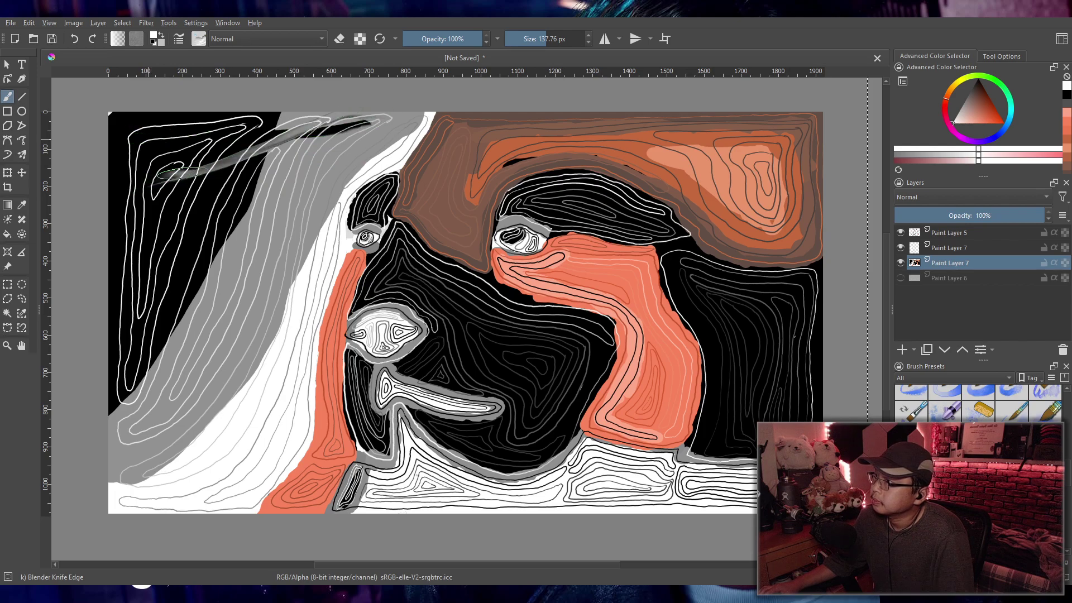
left_click_drag(357, 149, 155, 199)
left_click_drag(307, 207, 145, 235)
left_click_drag(285, 240, 156, 279)
left_click_drag(279, 268, 134, 330)
left_click_drag(246, 324, 167, 373)
key("ctrl+z")
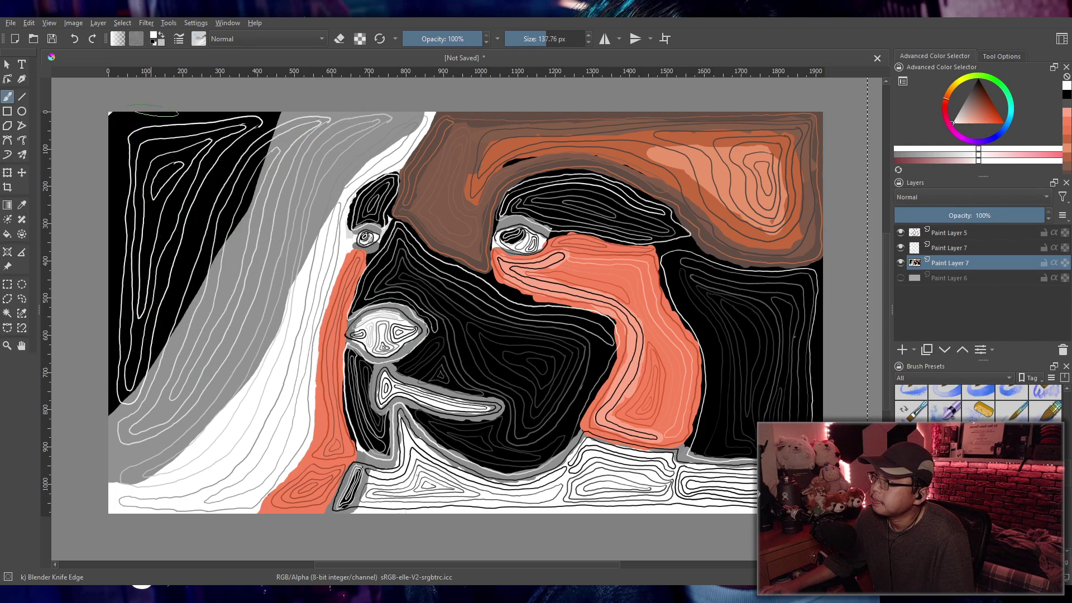
Step: Try Knife Edge smears from the canvas edge into the black corner and along its border with the grey band
mouse_move(180, 92)
left_mouse_down()
mouse_move(172, 139)
mouse_move(90, 232)
mouse_move(248, 93)
mouse_move(173, 183)
left_mouse_up()
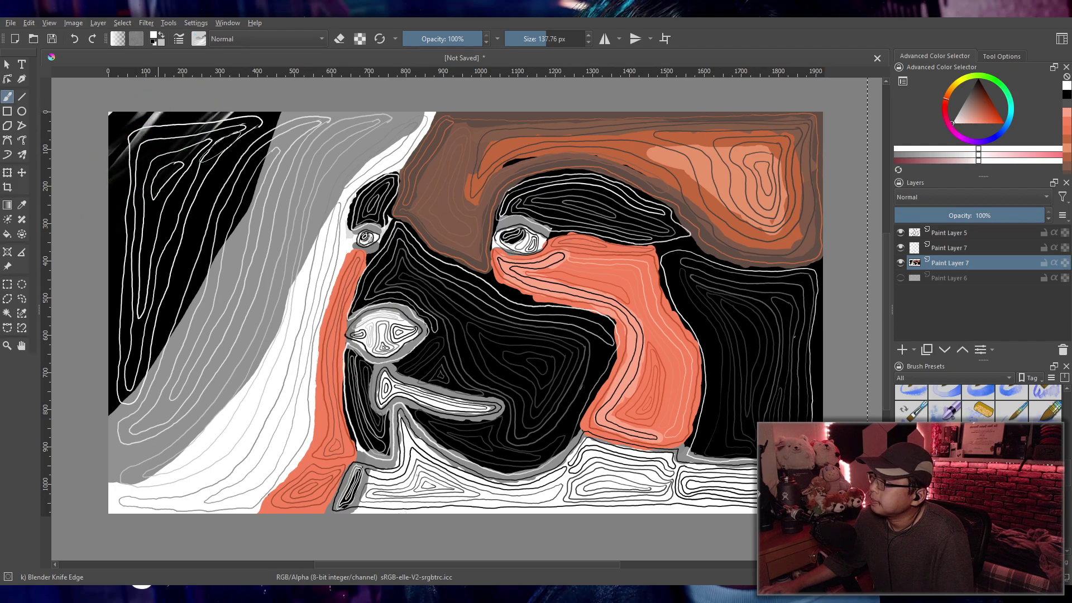
key("ctrl+z")
key("ctrl+z")
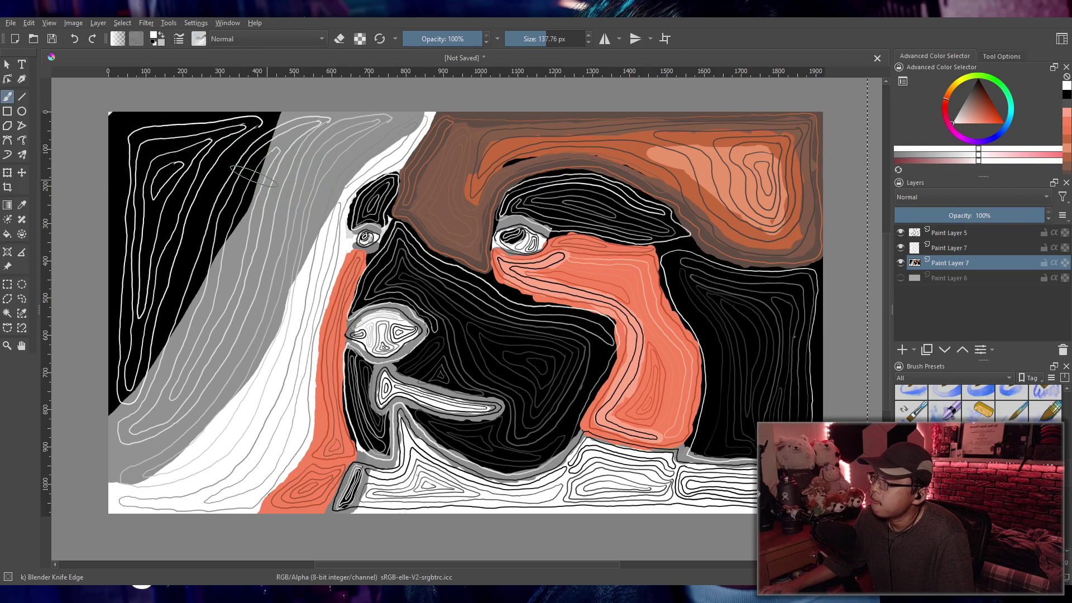
left_click_drag(279, 114, 120, 349)
key("ctrl+z")
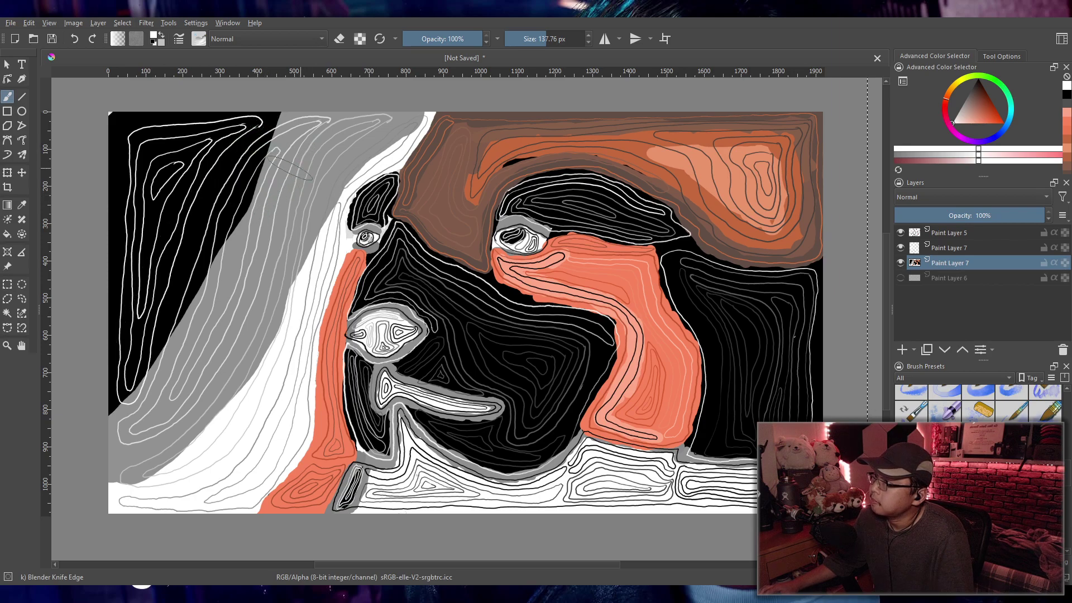
Step: Try blending dark Knife Edge streaks from the black corner into the grey band
mouse_move(309, 127)
left_mouse_down()
mouse_move(215, 228)
mouse_move(152, 333)
mouse_move(283, 184)
mouse_move(133, 365)
mouse_move(333, 142)
mouse_move(144, 262)
mouse_move(306, 134)
mouse_move(162, 201)
mouse_move(282, 133)
mouse_move(163, 152)
mouse_move(339, 159)
mouse_move(351, 129)
mouse_move(141, 150)
mouse_move(359, 138)
mouse_move(253, 162)
mouse_move(177, 204)
mouse_move(311, 171)
mouse_move(322, 179)
mouse_move(291, 206)
mouse_move(279, 239)
mouse_move(136, 375)
mouse_move(173, 380)
left_mouse_up()
key("ctrl+z")
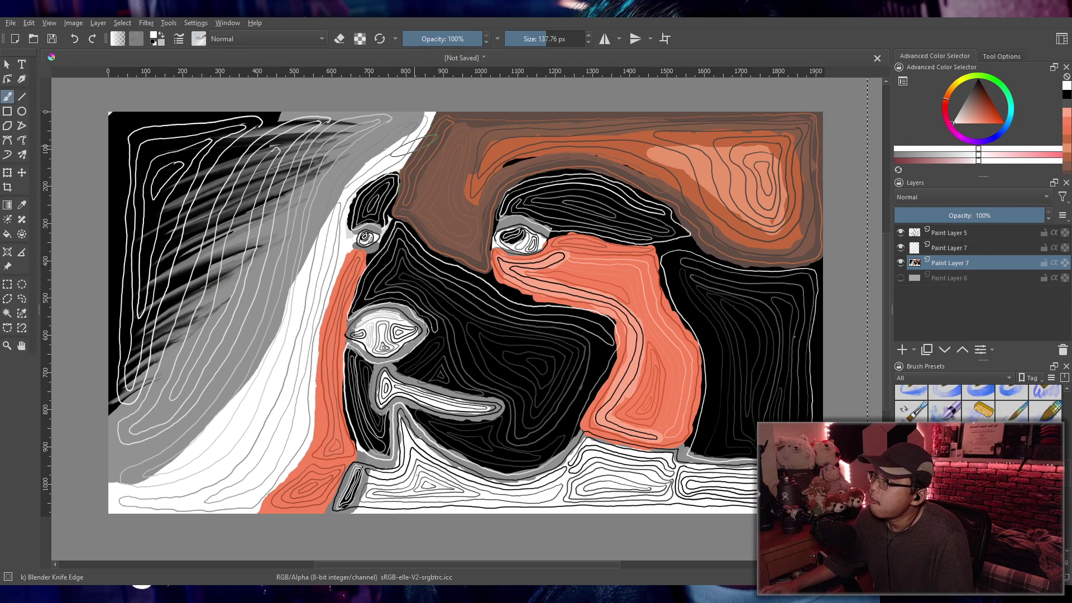
key("ctrl+z")
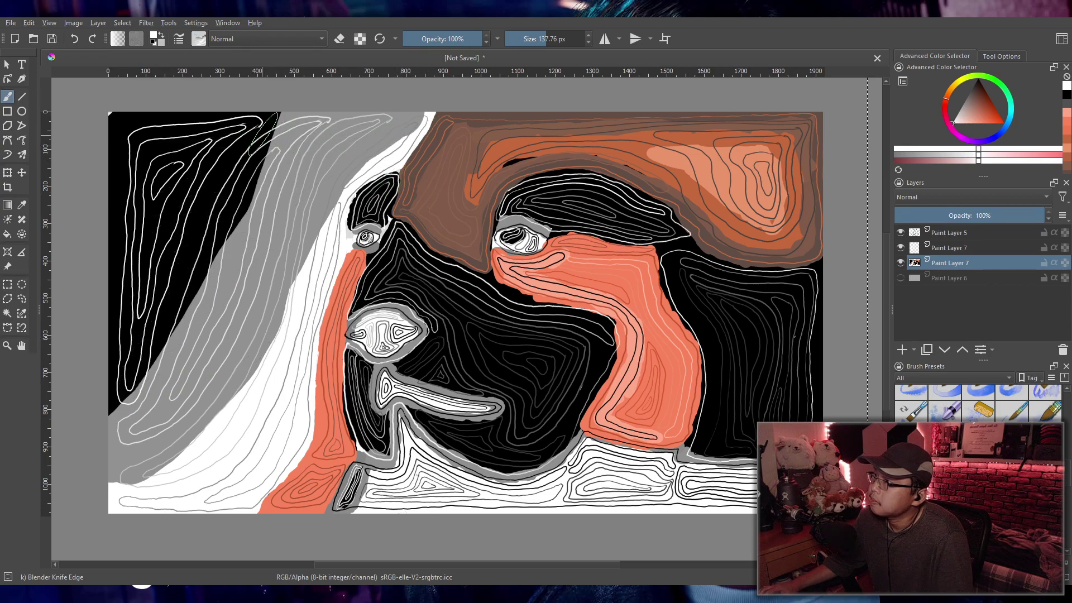
Step: Try smearing streaks across the borders of the black, grey, white and coral bands and into the brown area
mouse_move(233, 134)
left_mouse_down()
mouse_move(363, 127)
mouse_move(330, 148)
mouse_move(318, 175)
mouse_move(263, 225)
mouse_move(268, 252)
mouse_move(155, 334)
mouse_move(180, 332)
mouse_move(195, 351)
mouse_move(168, 377)
left_mouse_up()
mouse_move(400, 126)
left_mouse_down()
mouse_move(359, 183)
mouse_move(291, 234)
mouse_move(318, 240)
mouse_move(257, 309)
mouse_move(250, 324)
mouse_move(272, 329)
mouse_move(249, 388)
mouse_move(130, 470)
mouse_move(184, 480)
left_mouse_up()
mouse_move(342, 268)
left_mouse_down()
mouse_move(294, 425)
mouse_move(310, 446)
mouse_move(291, 487)
left_mouse_up()
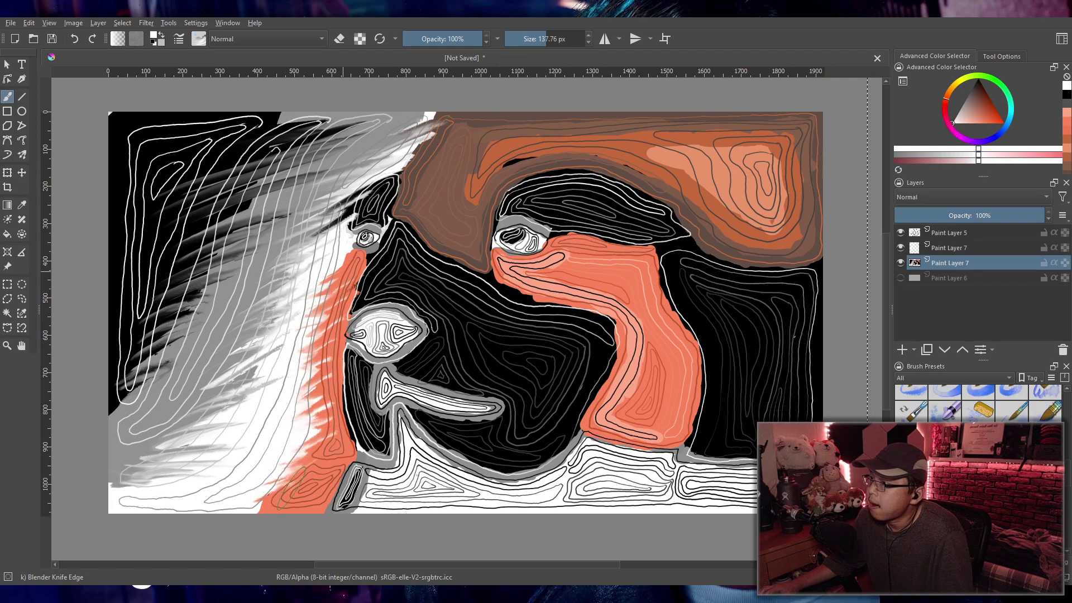
left_click_drag(485, 137, 413, 136)
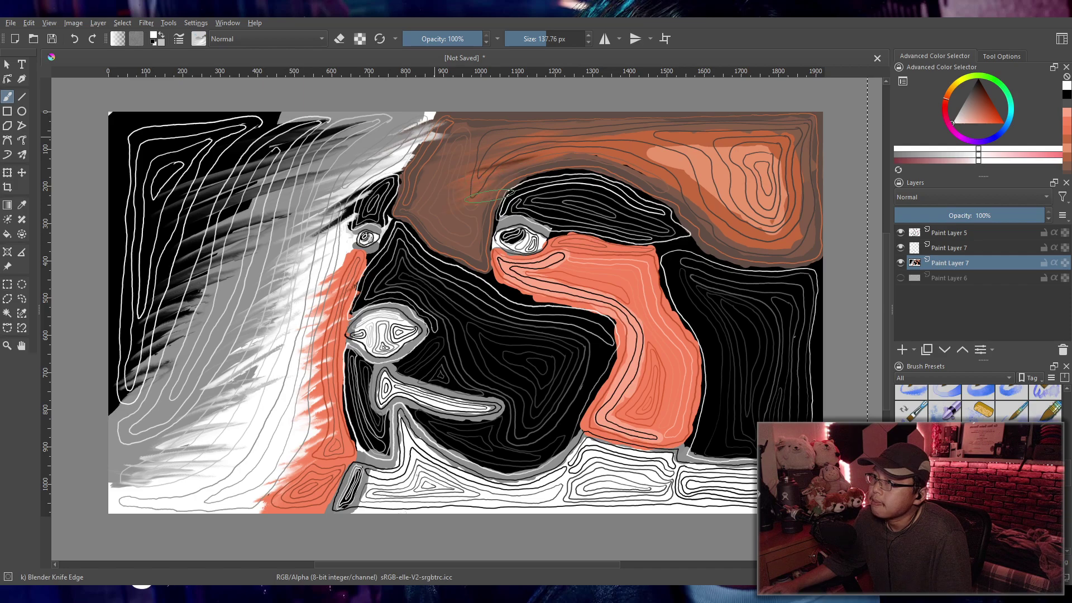
key("ctrl+z")
key("ctrl+z")
key("ctrl+z")
key("ctrl+z")
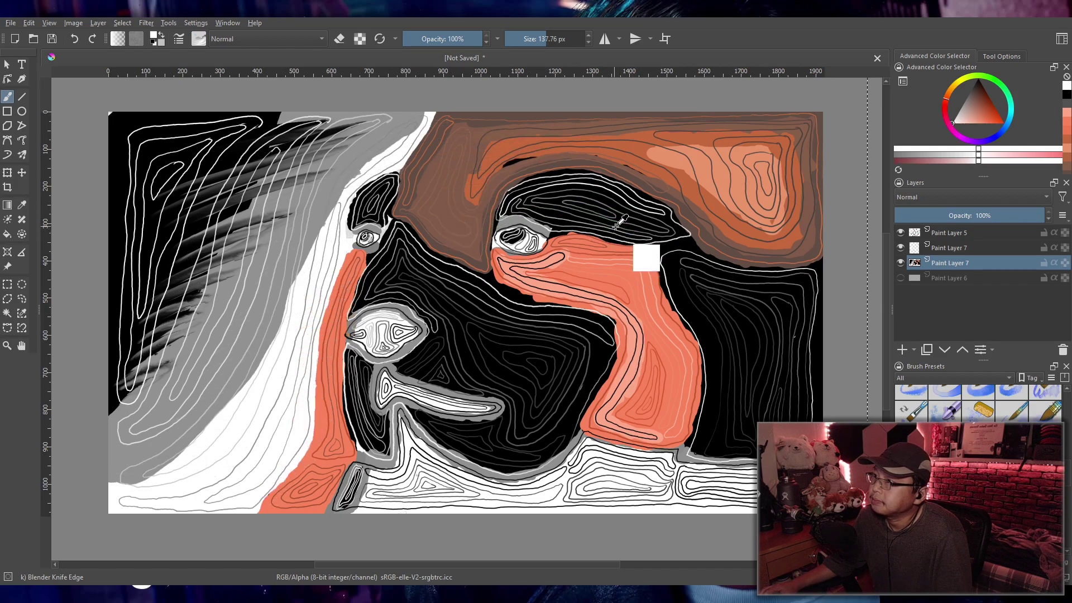
key("ctrl+z")
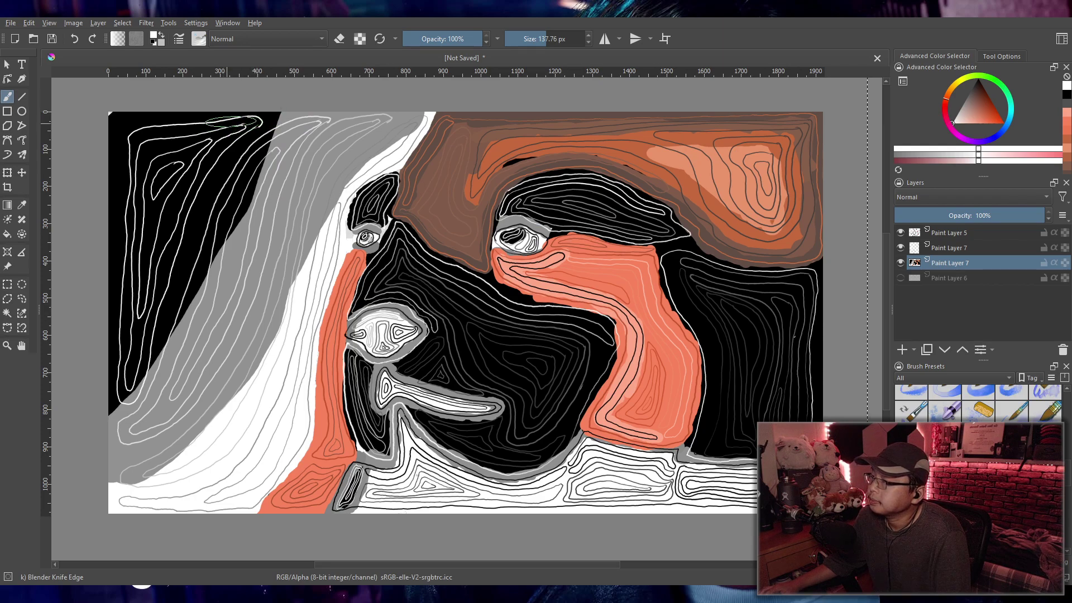
Step: Try short Knife Edge smears in the black corner and from the white band into the grey band
mouse_move(177, 129)
left_mouse_down()
mouse_move(337, 107)
mouse_move(226, 145)
left_mouse_up()
key("ctrl+z")
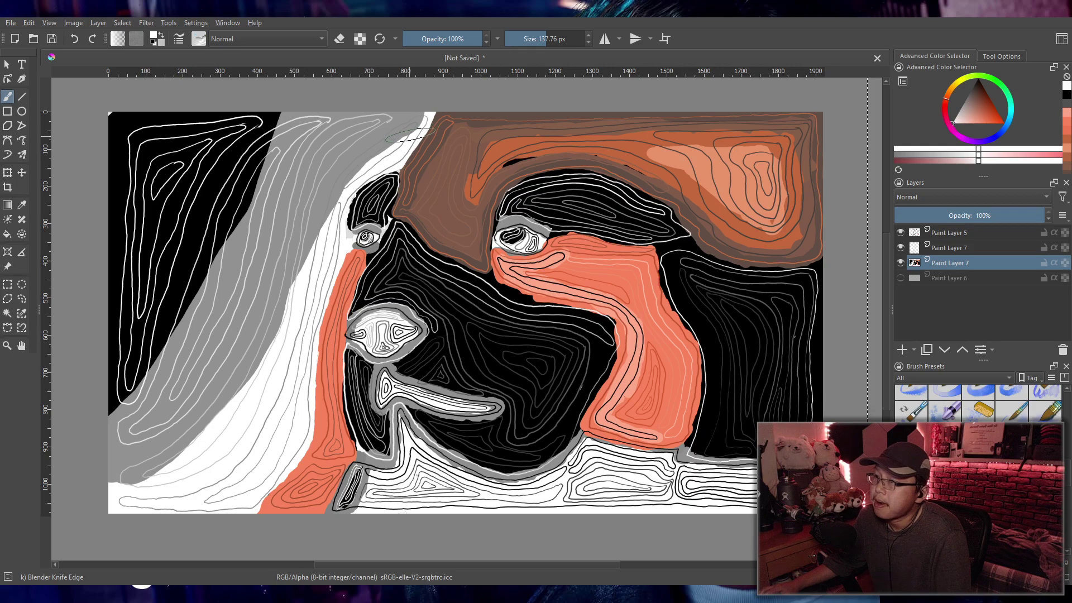
left_click_drag(433, 130, 262, 149)
key("ctrl+z")
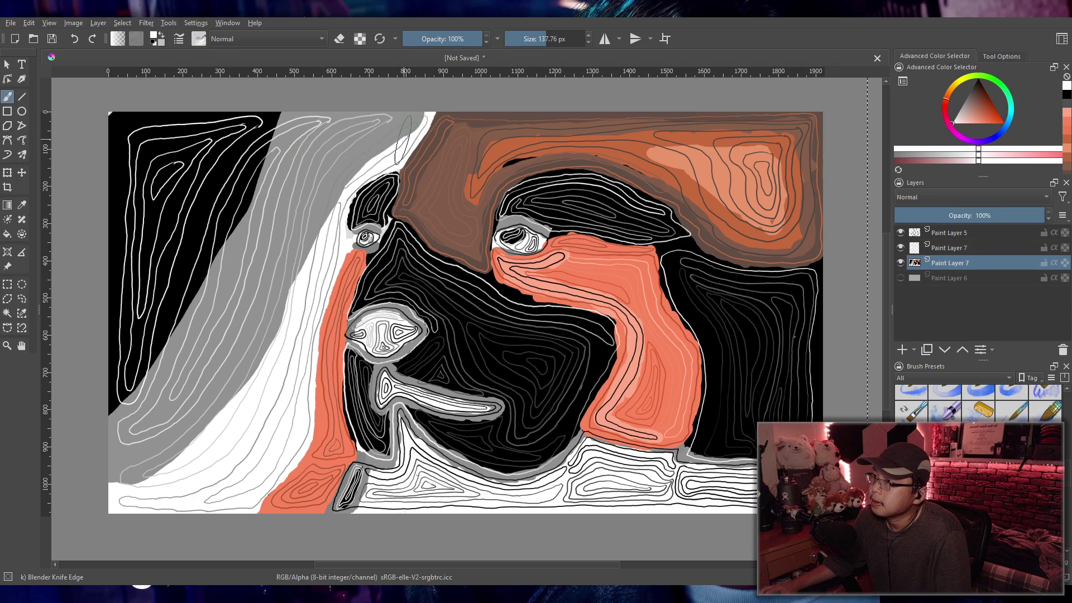
mouse_move(407, 156)
left_mouse_down()
mouse_move(180, 153)
mouse_move(387, 148)
mouse_move(296, 157)
left_mouse_up()
key("ctrl+z")
Step: Try smearing the white and grey bands toward the black corner, and then black spikes along the black-grey border
mouse_move(399, 140)
left_mouse_down()
mouse_move(194, 146)
mouse_move(378, 148)
mouse_move(323, 173)
mouse_move(221, 190)
mouse_move(206, 207)
mouse_move(226, 227)
mouse_move(203, 245)
mouse_move(219, 277)
mouse_move(191, 302)
mouse_move(234, 303)
mouse_move(255, 317)
mouse_move(231, 341)
mouse_move(244, 362)
mouse_move(222, 436)
mouse_move(166, 457)
mouse_move(139, 466)
left_mouse_up()
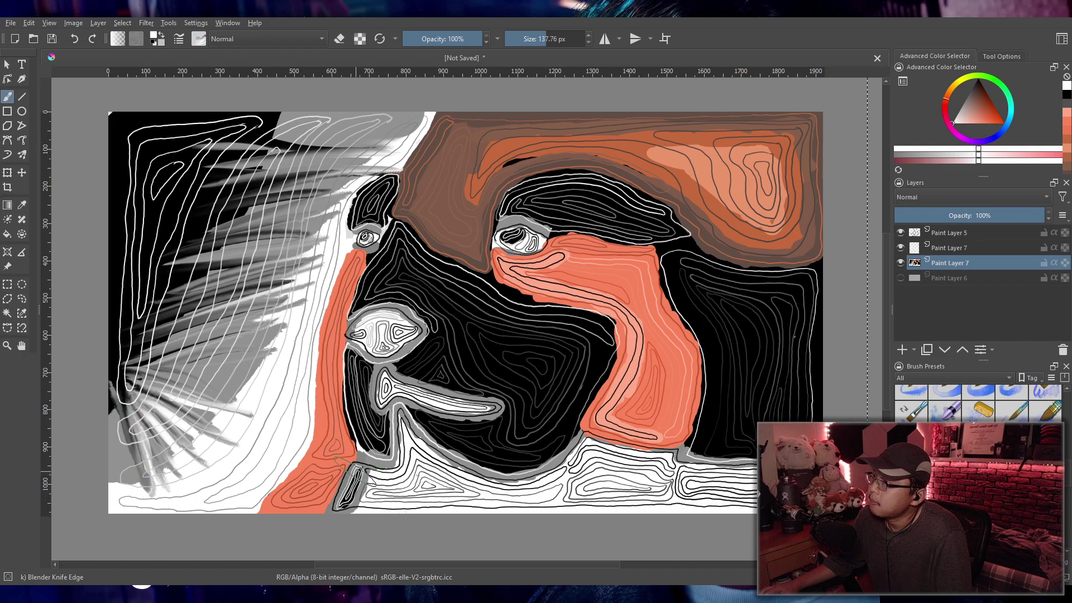
key("ctrl+z")
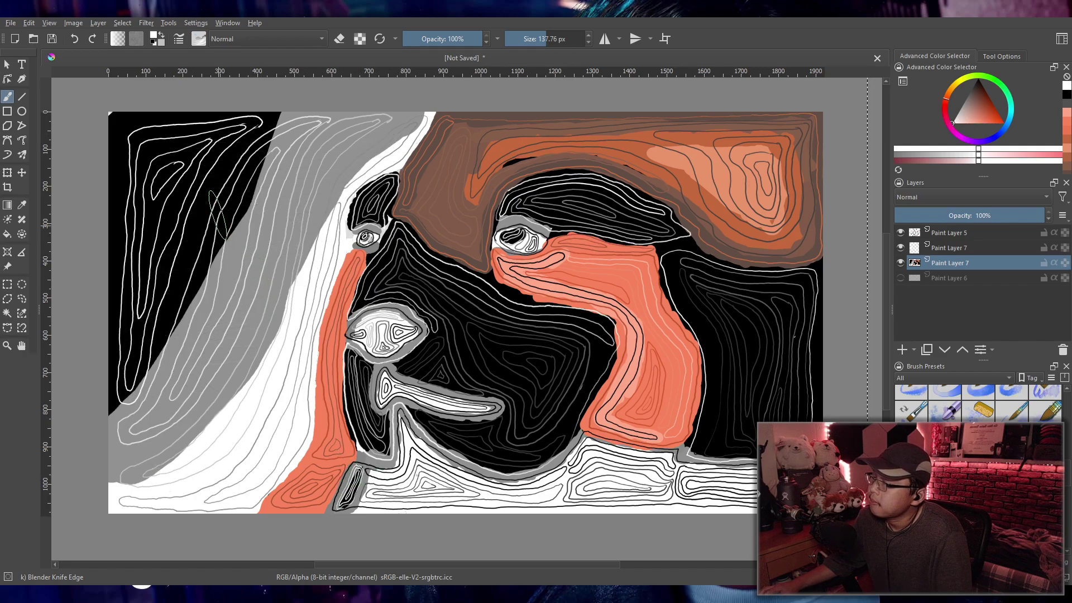
mouse_move(265, 120)
left_mouse_down()
mouse_move(246, 134)
mouse_move(298, 126)
mouse_move(259, 150)
mouse_move(266, 168)
mouse_move(246, 193)
mouse_move(257, 218)
mouse_move(193, 289)
mouse_move(202, 300)
mouse_move(127, 421)
mouse_move(174, 437)
mouse_move(171, 490)
mouse_move(107, 495)
mouse_move(201, 437)
mouse_move(200, 423)
mouse_move(256, 375)
mouse_move(257, 354)
mouse_move(283, 325)
mouse_move(279, 290)
mouse_move(317, 239)
mouse_move(327, 195)
mouse_move(353, 163)
mouse_move(397, 135)
left_mouse_up()
key("ctrl+z")
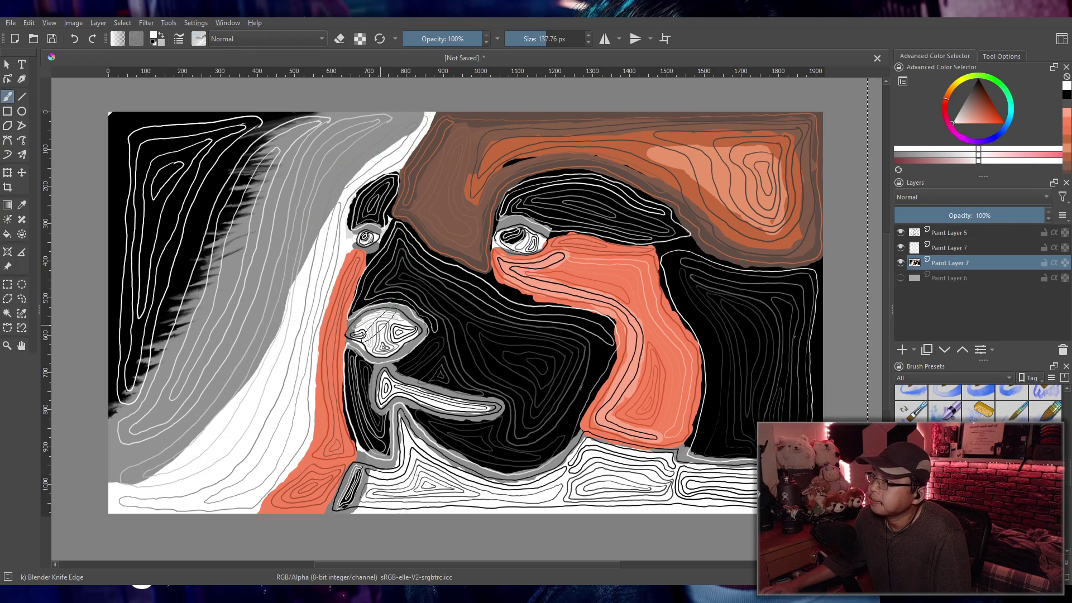
key("ctrl+z")
Step: Smear spiky fringes along the black-grey and grey-white borders, reducing the Knife Edge brush to about 52 px
mouse_move(272, 146)
left_mouse_down()
mouse_move(269, 122)
mouse_move(279, 143)
mouse_move(262, 153)
mouse_move(251, 216)
mouse_move(219, 246)
mouse_move(225, 260)
mouse_move(151, 373)
mouse_move(129, 399)
left_mouse_up()
key("bracketleft")
key("bracketleft")
mouse_move(101, 481)
left_mouse_down()
mouse_move(152, 472)
mouse_move(227, 413)
mouse_move(206, 415)
mouse_move(269, 357)
mouse_move(250, 347)
mouse_move(280, 321)
mouse_move(332, 197)
mouse_move(417, 117)
left_mouse_up()
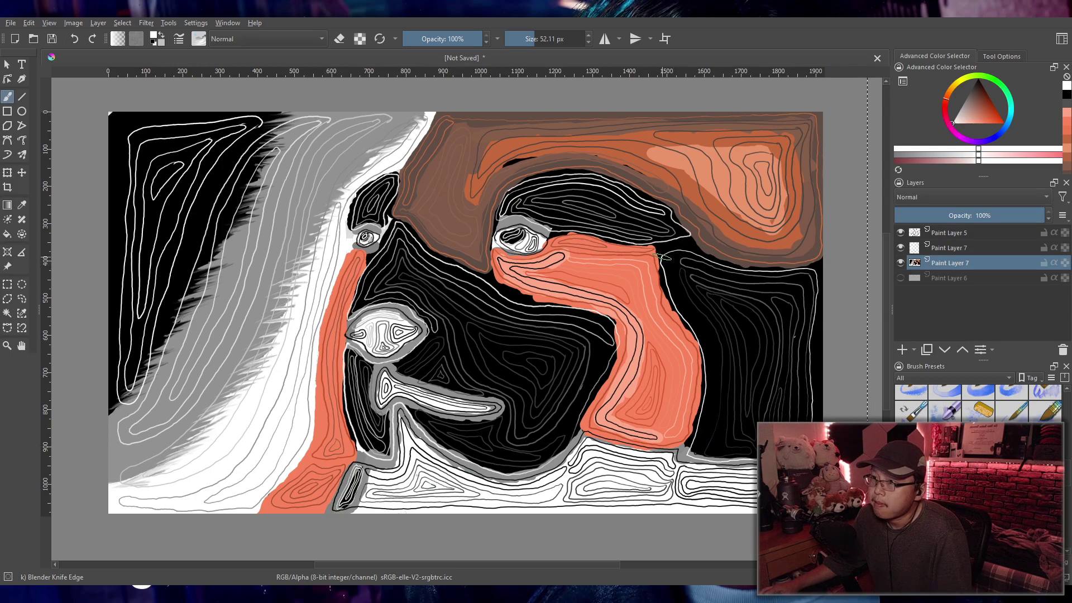
Step: Smear spiky fringes between the coral patch and the large black block, and along the block's upper and lower edges
mouse_move(648, 247)
left_mouse_down()
mouse_move(671, 277)
mouse_move(655, 293)
mouse_move(708, 363)
mouse_move(691, 372)
mouse_move(705, 382)
mouse_move(685, 424)
mouse_move(697, 446)
left_mouse_up()
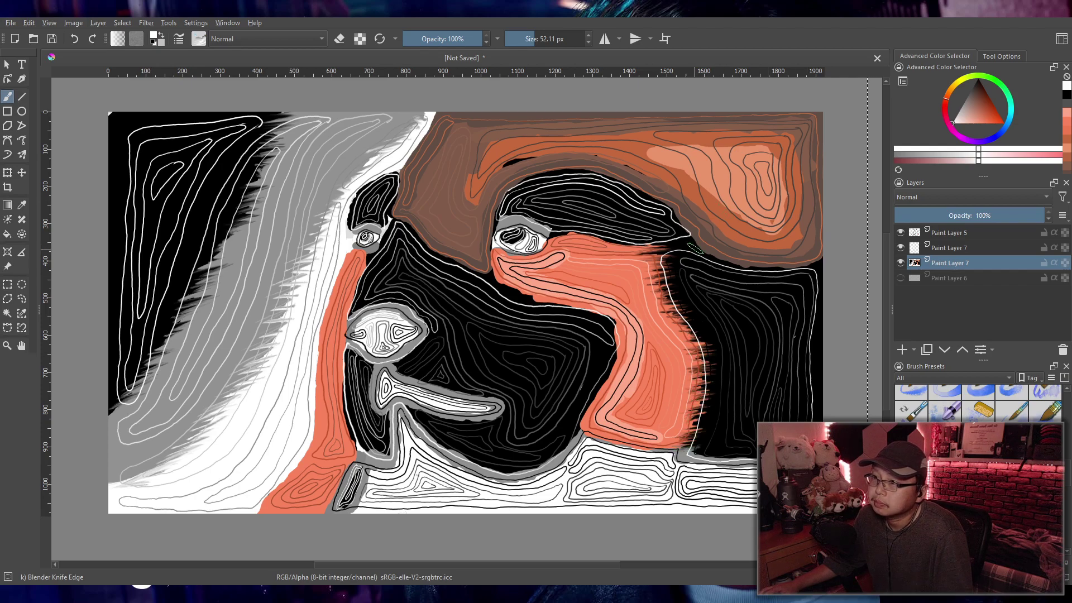
mouse_move(671, 253)
left_mouse_down()
mouse_move(693, 245)
mouse_move(684, 255)
mouse_move(710, 252)
mouse_move(736, 266)
mouse_move(761, 259)
mouse_move(756, 274)
mouse_move(783, 258)
mouse_move(778, 274)
mouse_move(830, 267)
left_mouse_up()
left_click_drag(698, 450, 748, 459)
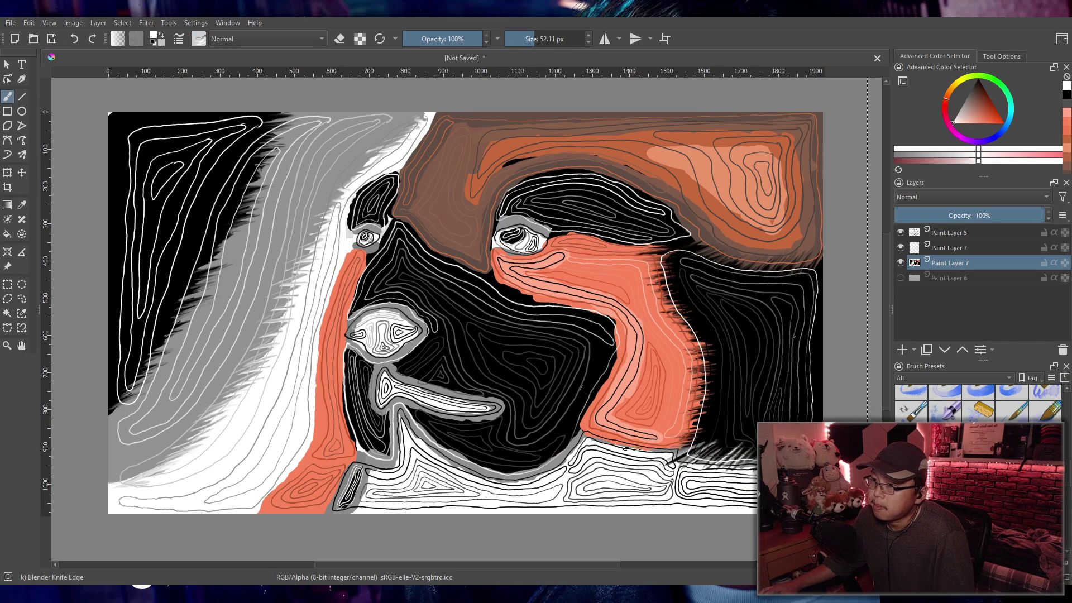
Step: Fringe the grey outline beneath the black face down to the small dark shape, and the face's edge beside the coral strip
mouse_move(658, 450)
left_mouse_down()
mouse_move(624, 450)
mouse_move(624, 434)
mouse_move(585, 444)
mouse_move(588, 432)
mouse_move(583, 446)
mouse_move(571, 431)
mouse_move(579, 458)
mouse_move(567, 445)
mouse_move(516, 476)
mouse_move(463, 479)
mouse_move(467, 462)
mouse_move(433, 462)
mouse_move(439, 447)
mouse_move(417, 439)
mouse_move(417, 419)
mouse_move(403, 433)
mouse_move(399, 415)
mouse_move(386, 425)
mouse_move(401, 447)
mouse_move(397, 467)
mouse_move(390, 456)
mouse_move(378, 473)
mouse_move(349, 463)
mouse_move(362, 476)
mouse_move(338, 479)
mouse_move(329, 505)
left_mouse_up()
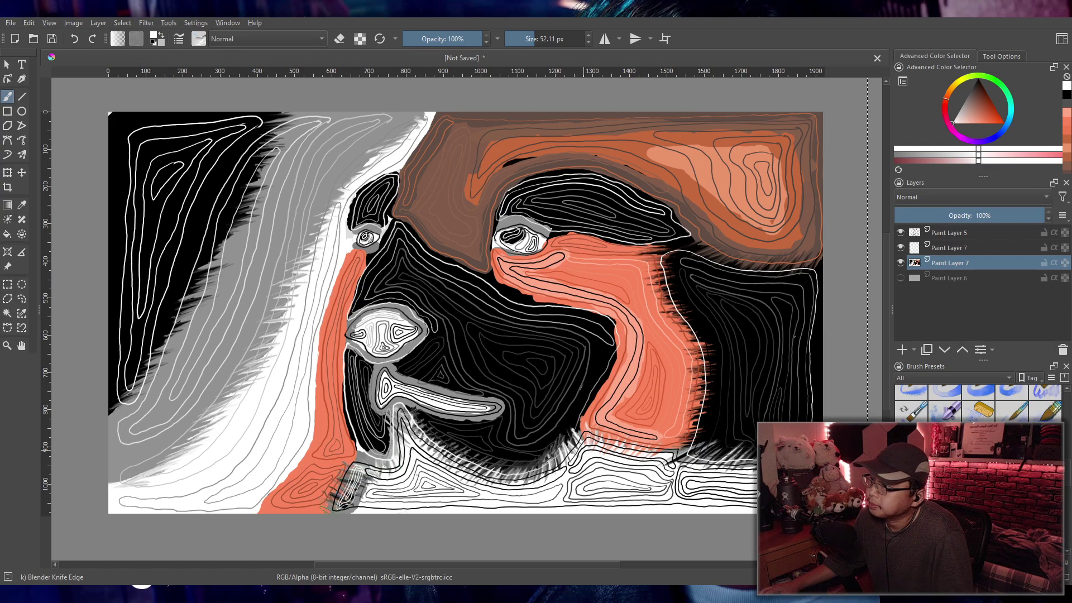
mouse_move(371, 451)
left_mouse_down()
mouse_move(346, 444)
mouse_move(335, 368)
left_mouse_up()
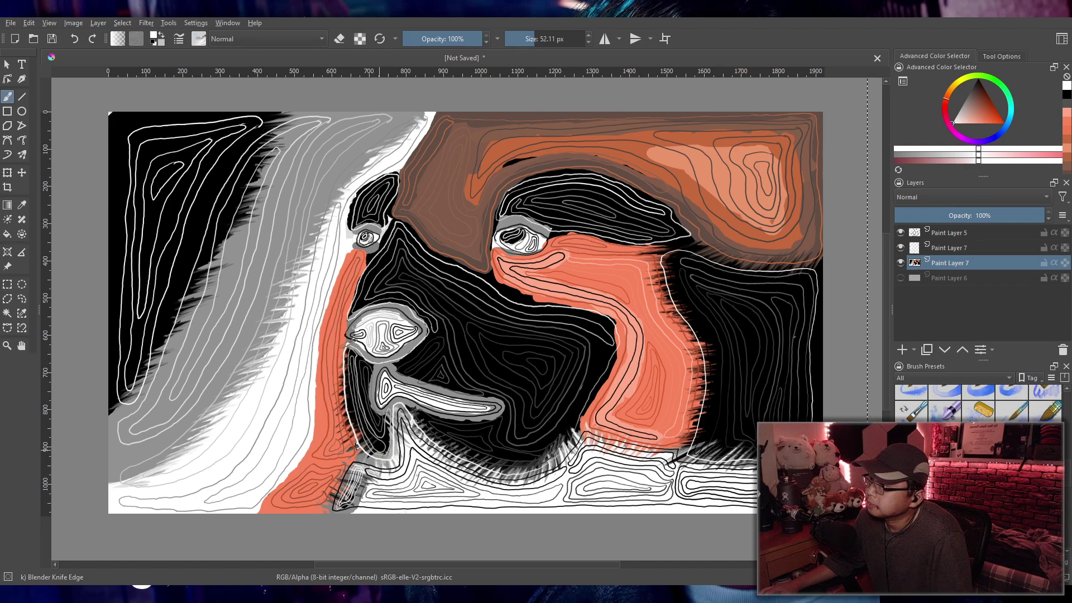
Step: Fringe the outlines of the white oval and mouth shape, and the black face's edges against the brown and coral areas
mouse_move(354, 316)
left_mouse_down()
mouse_move(398, 303)
mouse_move(397, 316)
mouse_move(429, 331)
mouse_move(419, 352)
mouse_move(378, 357)
mouse_move(374, 341)
mouse_move(359, 346)
mouse_move(362, 334)
mouse_move(345, 328)
mouse_move(423, 386)
mouse_move(396, 366)
mouse_move(413, 370)
mouse_move(406, 382)
mouse_move(509, 404)
mouse_move(487, 423)
mouse_move(369, 386)
left_mouse_up()
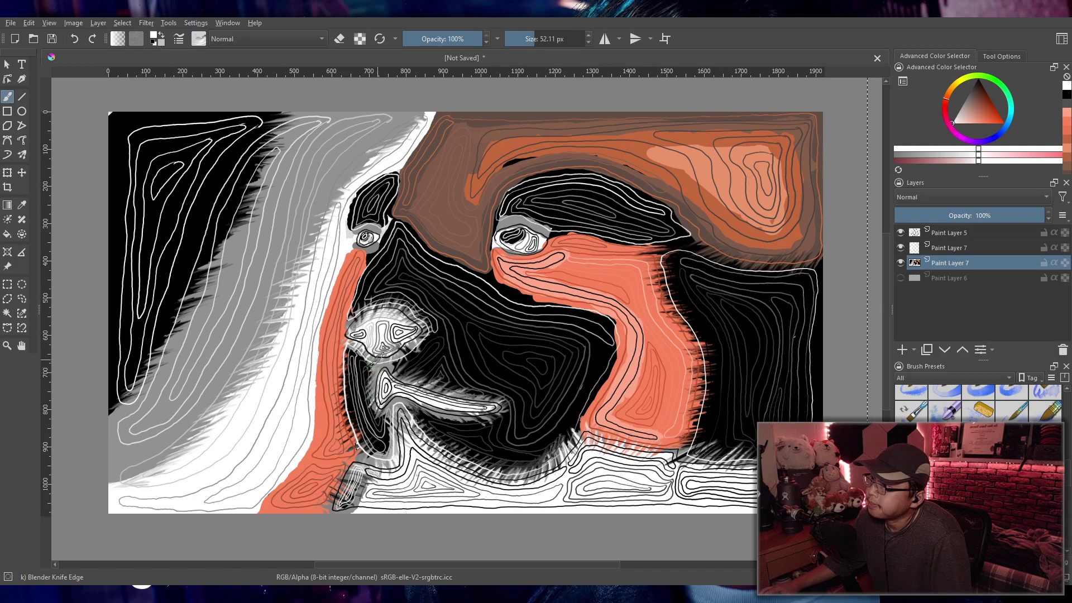
mouse_move(410, 218)
left_mouse_down()
mouse_move(438, 258)
mouse_move(443, 246)
mouse_move(513, 293)
mouse_move(522, 282)
mouse_move(525, 302)
mouse_move(546, 291)
mouse_move(544, 305)
mouse_move(613, 314)
mouse_move(615, 360)
mouse_move(597, 382)
mouse_move(601, 398)
mouse_move(582, 409)
mouse_move(581, 432)
left_mouse_up()
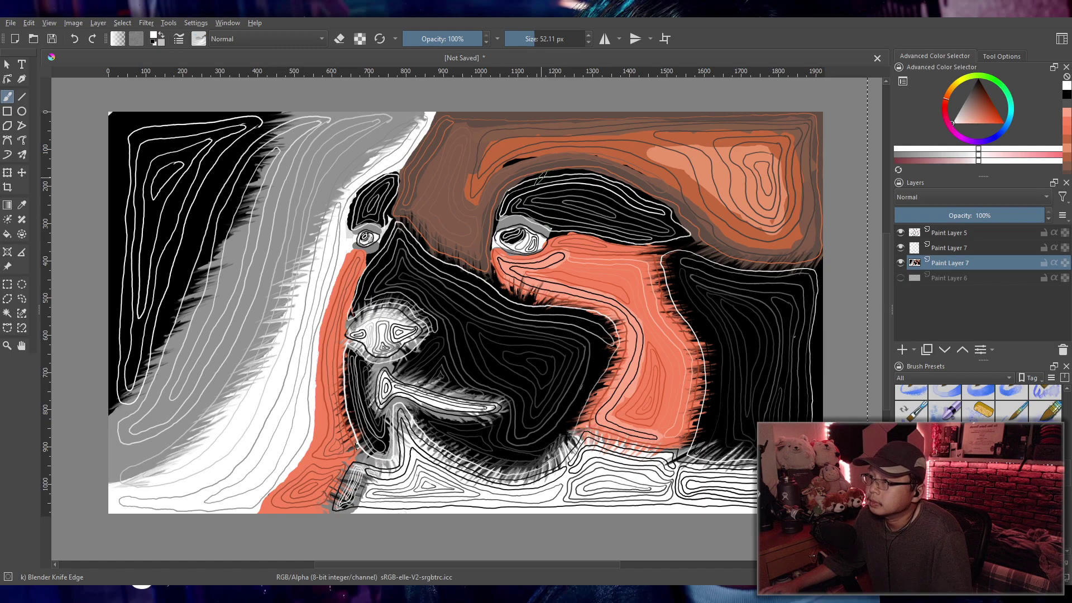
Step: Smear spiky fringes around the large eye's grey rim, along the white-coral strip border, and between the brown and orange forehead patches
mouse_move(500, 217)
left_mouse_down()
mouse_move(522, 206)
mouse_move(552, 228)
left_mouse_up()
left_click_drag(494, 246, 528, 258)
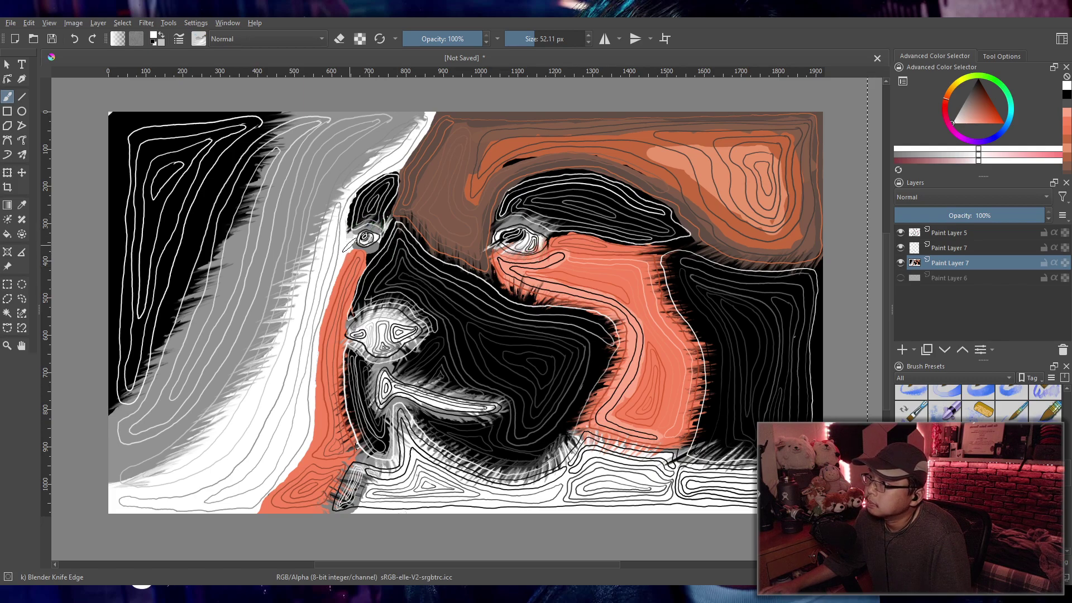
mouse_move(343, 266)
left_mouse_down()
mouse_move(323, 306)
mouse_move(334, 312)
mouse_move(313, 397)
mouse_move(324, 413)
mouse_move(296, 459)
mouse_move(304, 466)
mouse_move(284, 482)
left_mouse_up()
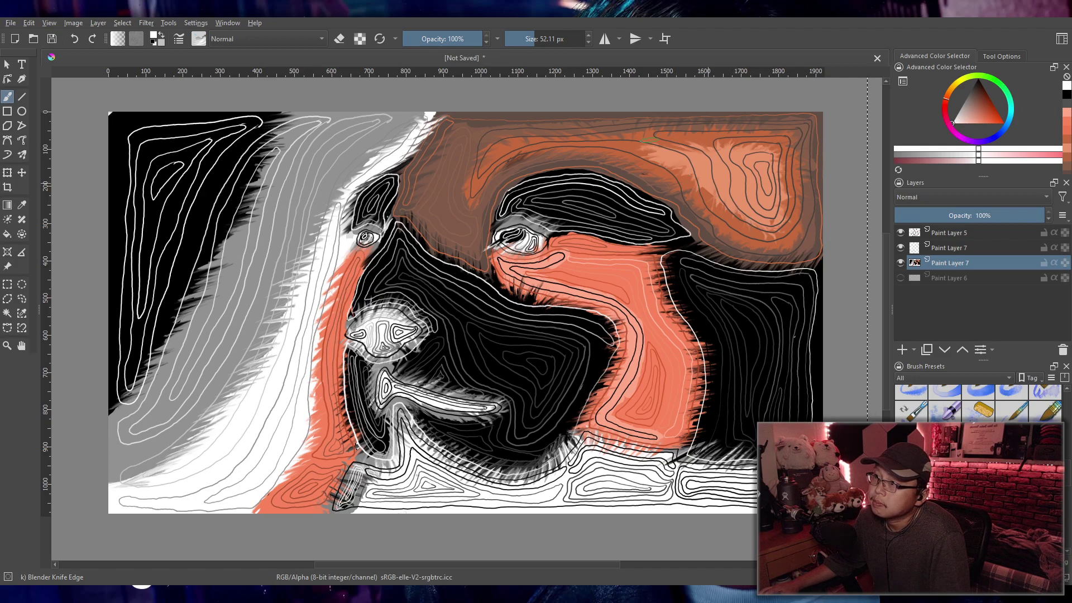
Step: Examine the fringed colour borders across the whole drawing and close up around the eyes, face and coral patch
key("minus")
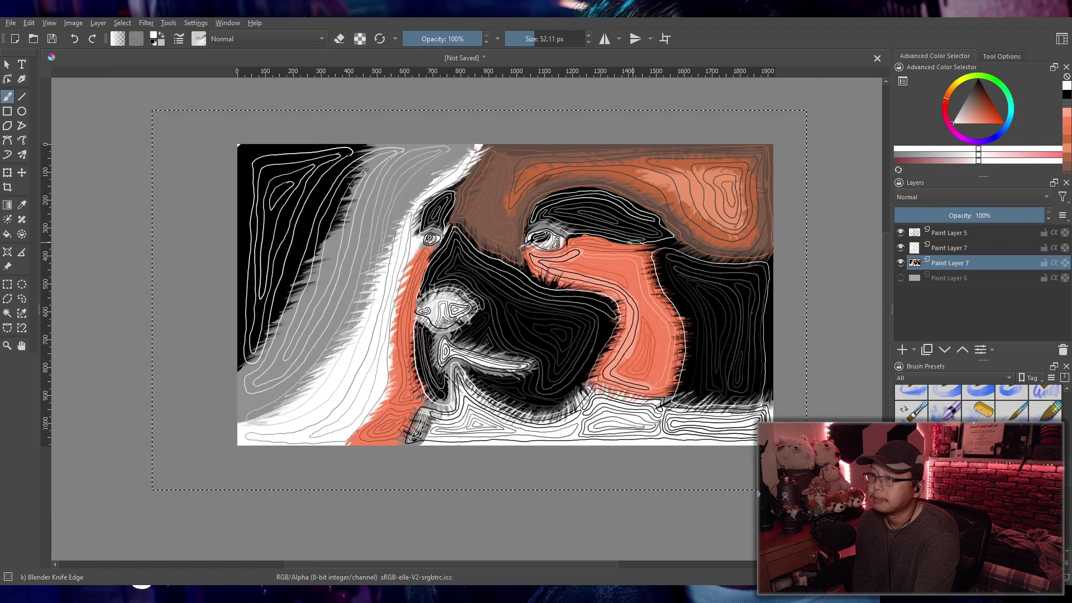
left_click_drag(642, 247, 613, 279)
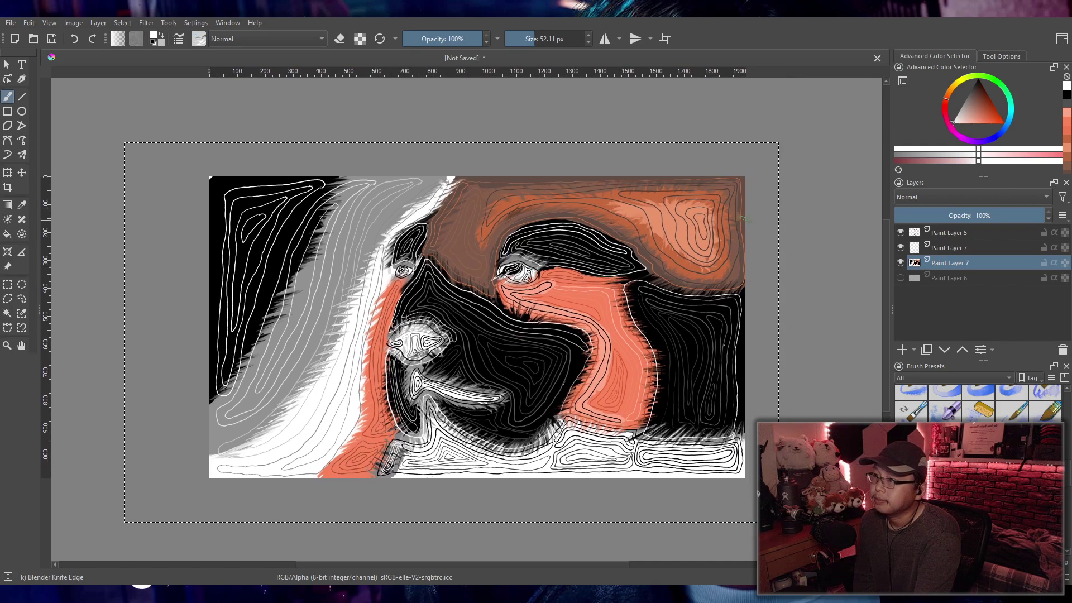
mouse_move(982, 218)
left_mouse_down()
mouse_move(970, 219)
mouse_move(1044, 218)
left_mouse_up()
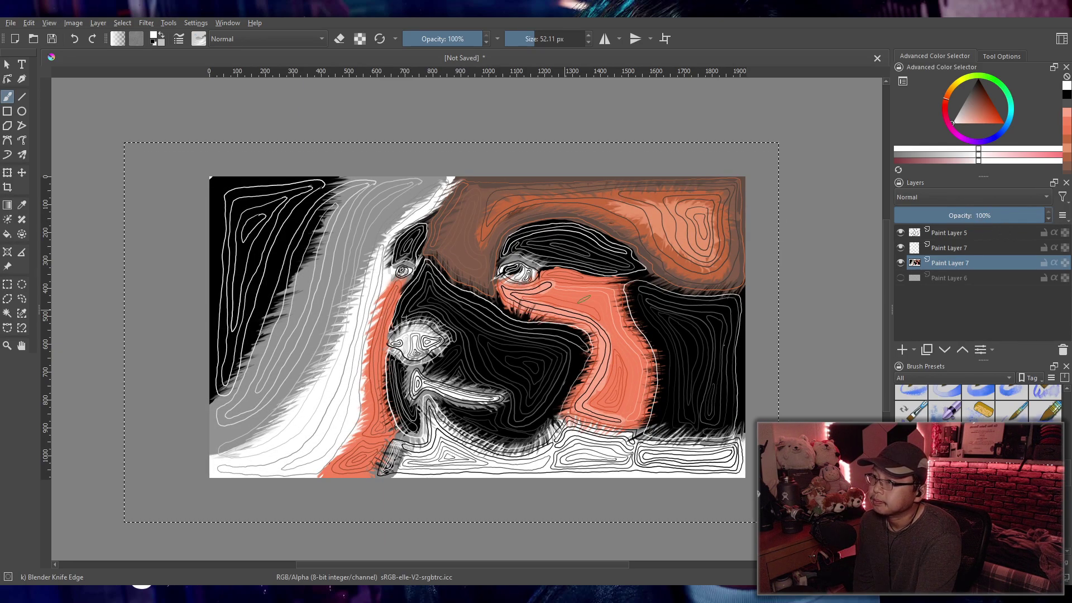
scroll(541, 283, "up", 2)
left_click_drag(526, 276, 532, 285)
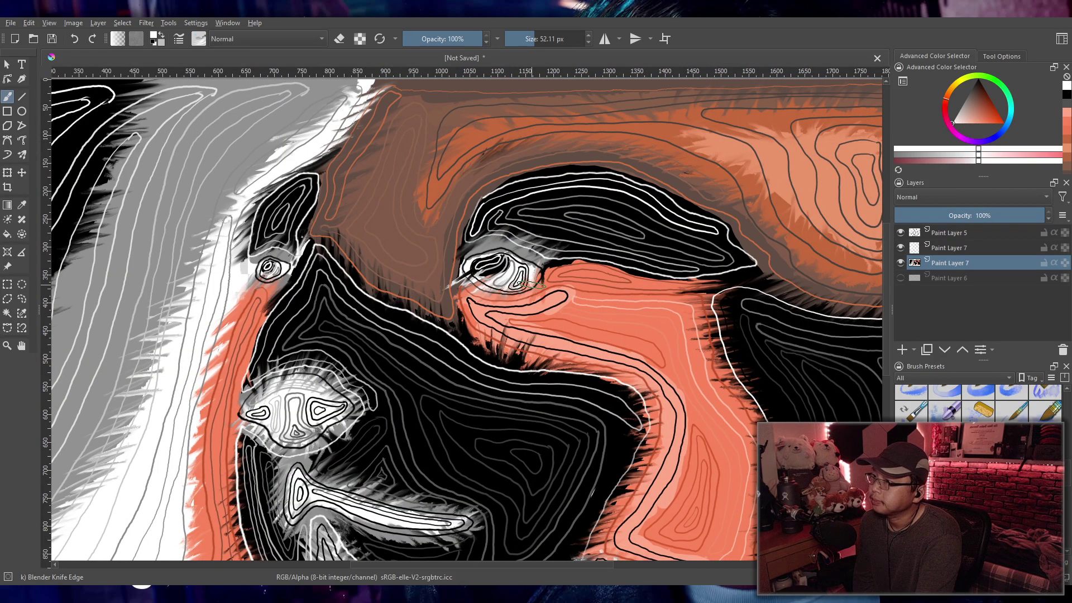
scroll(531, 284, "down", 3)
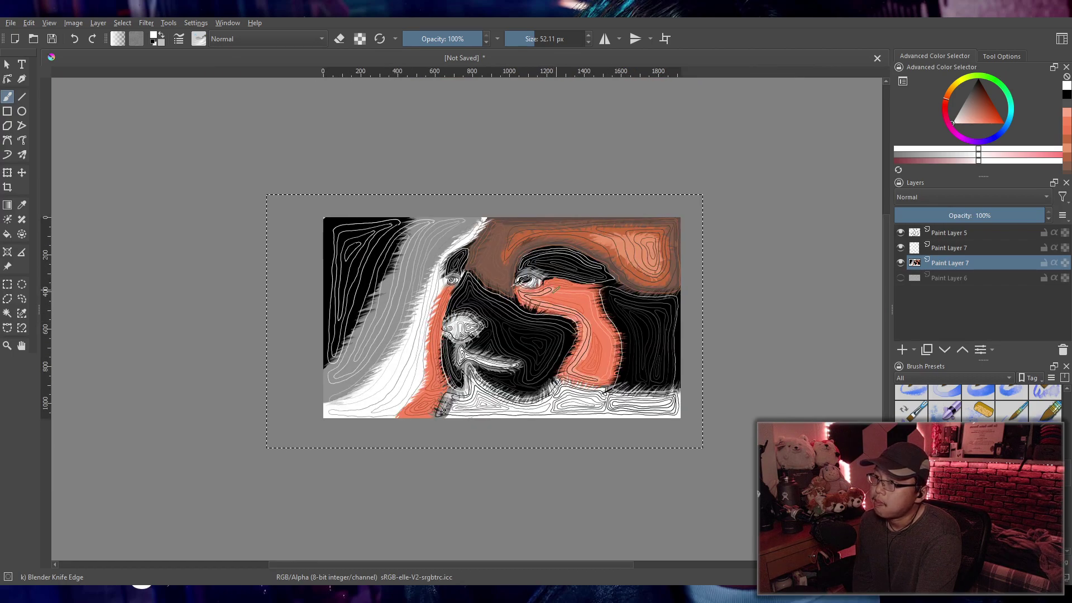
scroll(556, 288, "up", 1)
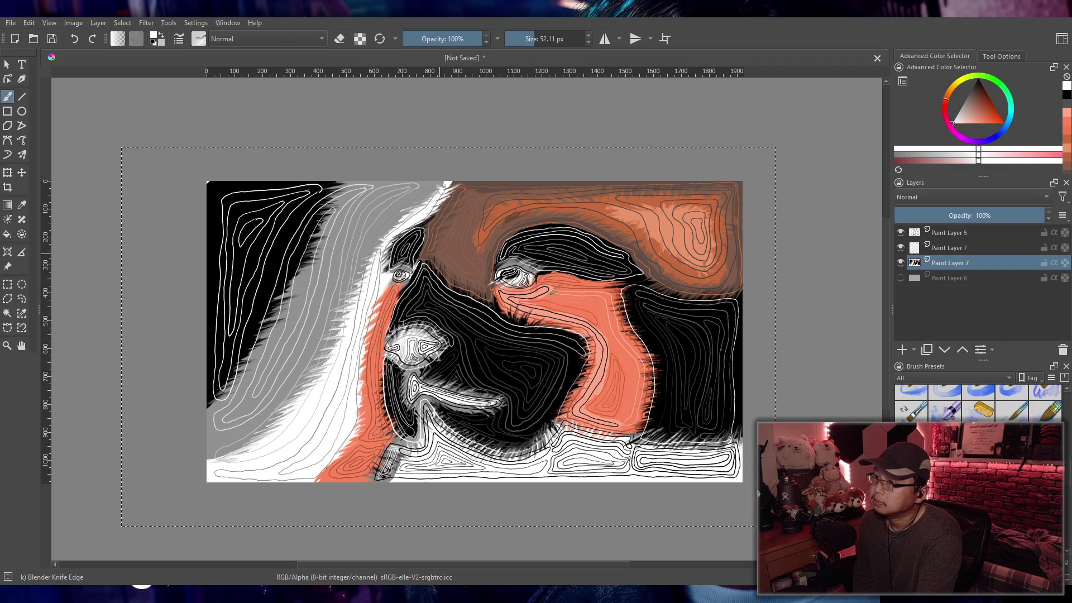
left_click_drag(564, 321, 493, 314)
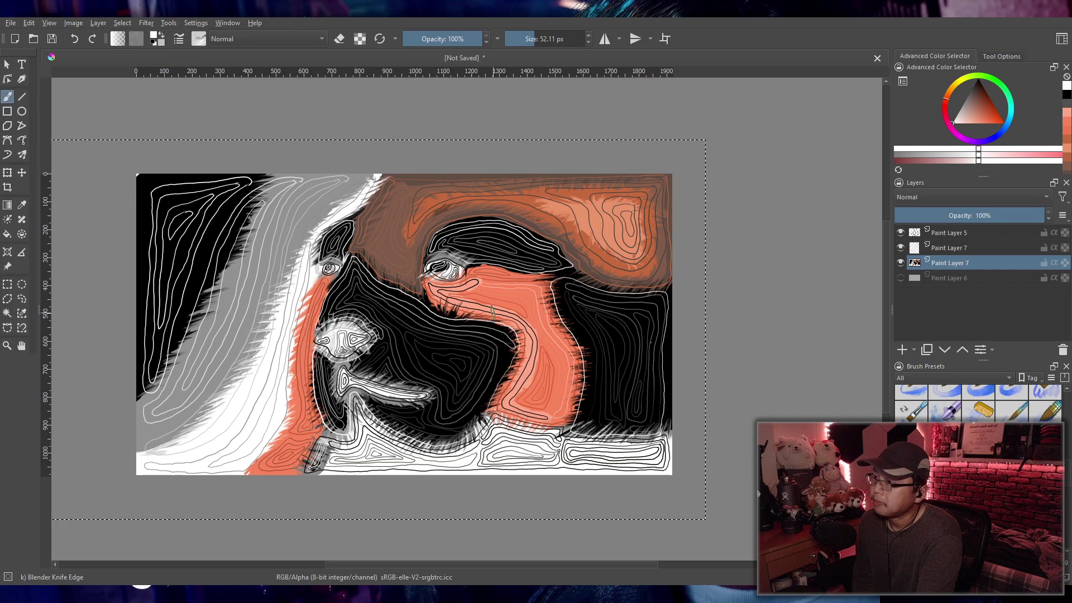
left_click_drag(492, 313, 526, 311)
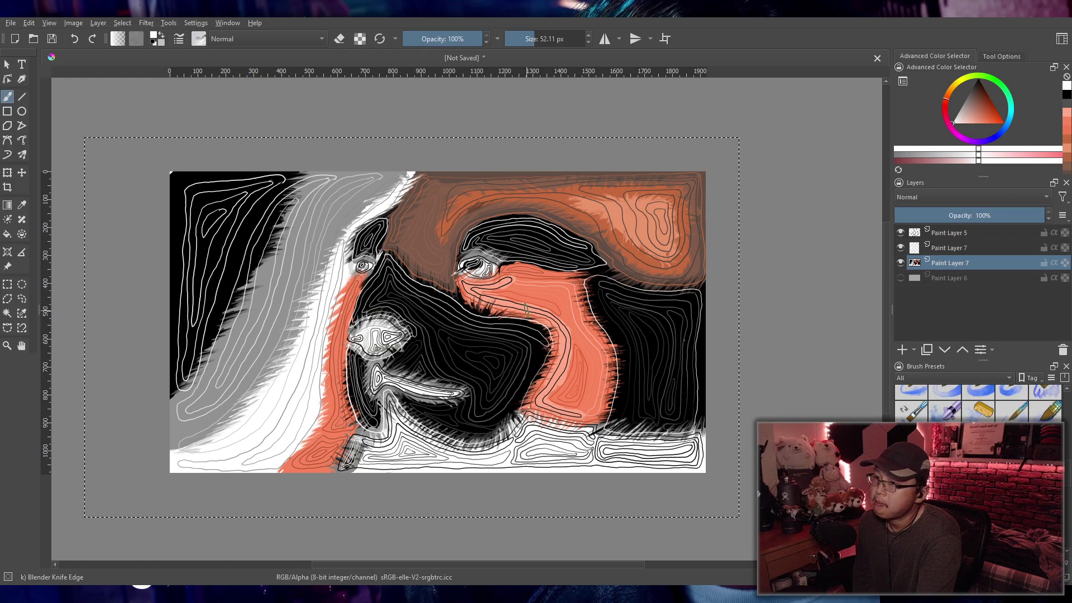
left_click_drag(526, 310, 569, 318)
scroll(561, 316, "up", 2)
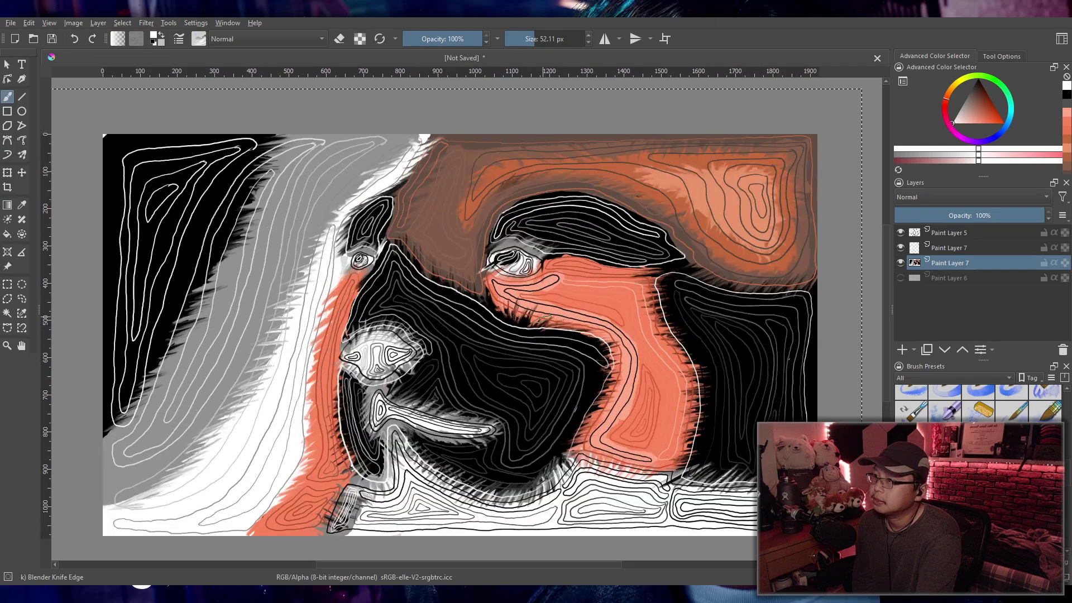
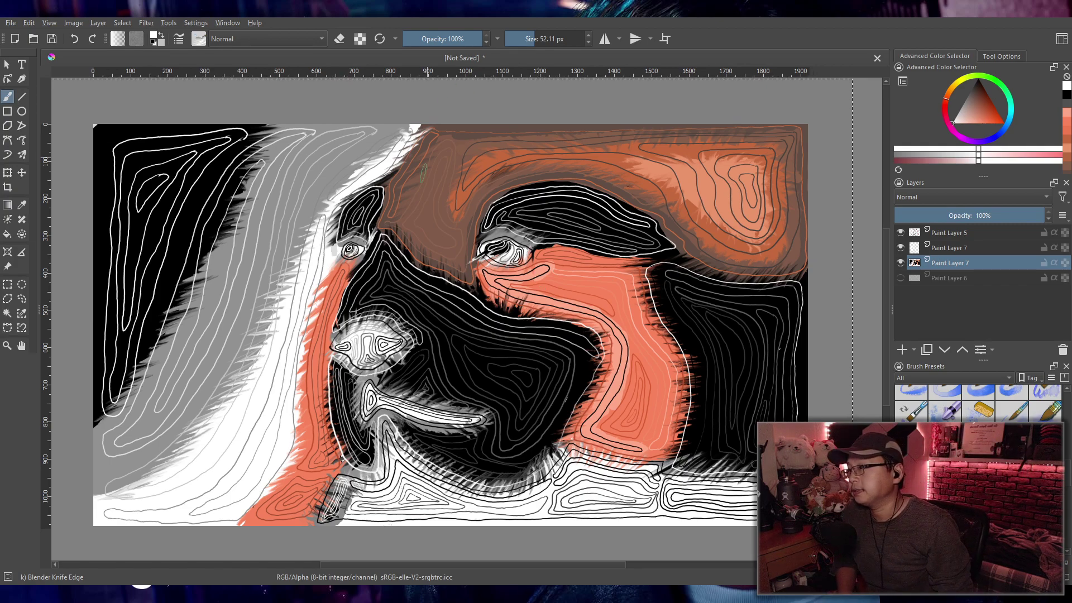
Step: Examine the whole painting and the line work in its upper-left black and gray bands up close
scroll(495, 282, "down", 1)
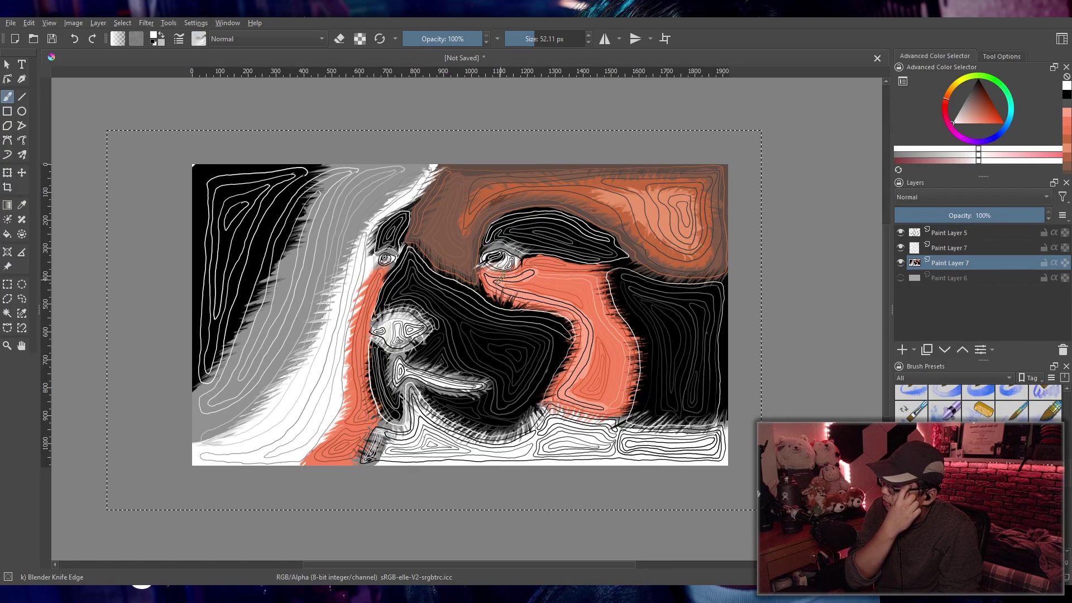
scroll(497, 282, "up", 2)
left_click_drag(342, 319, 484, 397)
mouse_move(546, 380)
left_mouse_down()
mouse_move(479, 180)
mouse_move(452, 259)
mouse_move(279, 267)
mouse_move(391, 189)
mouse_move(540, 314)
left_mouse_up()
left_click_drag(230, 172, 422, 297)
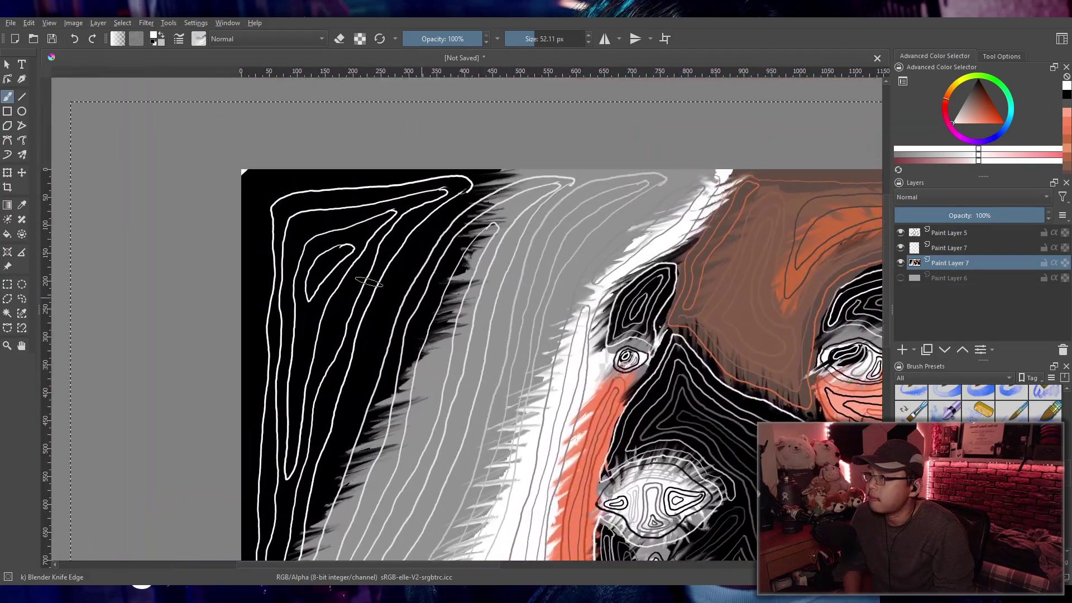
scroll(285, 236, "up", 1)
mouse_move(286, 235)
left_mouse_down()
mouse_move(355, 277)
mouse_move(368, 248)
left_mouse_up()
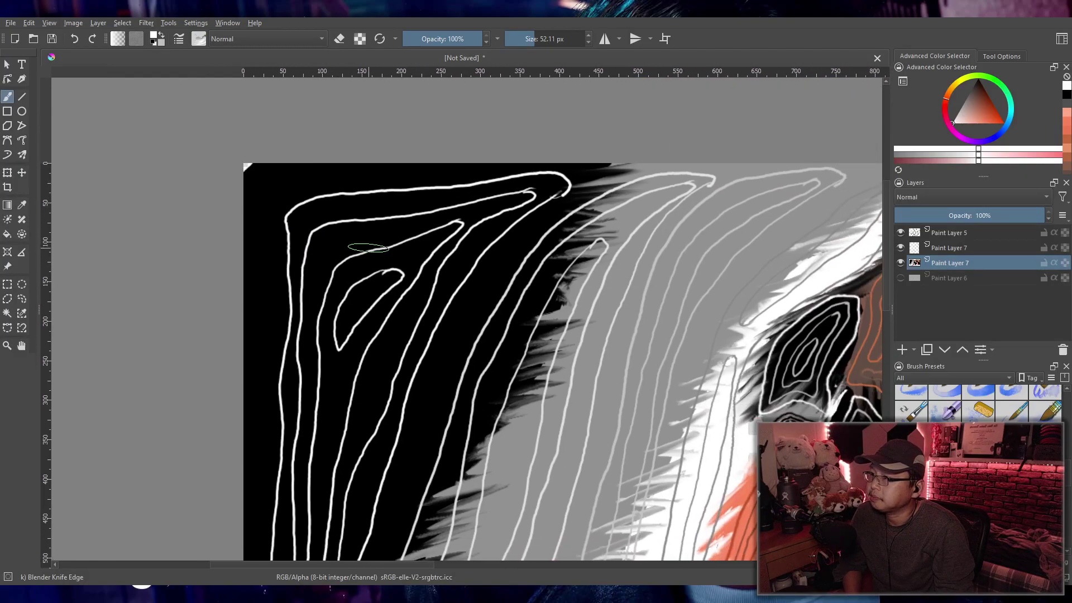
left_click_drag(439, 339, 352, 149)
scroll(592, 368, "down", 3)
left_click_drag(592, 369, 452, 296)
scroll(468, 300, "down", 1)
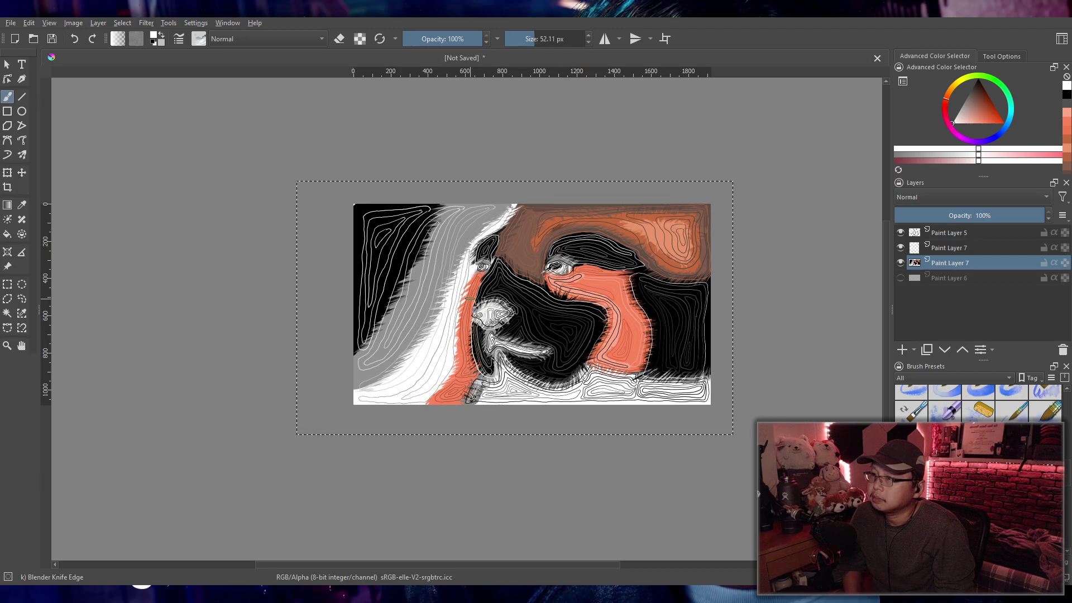
scroll(470, 299, "up", 3)
left_click_drag(453, 299, 591, 428)
scroll(338, 227, "up", 1)
left_click_drag(303, 207, 442, 356)
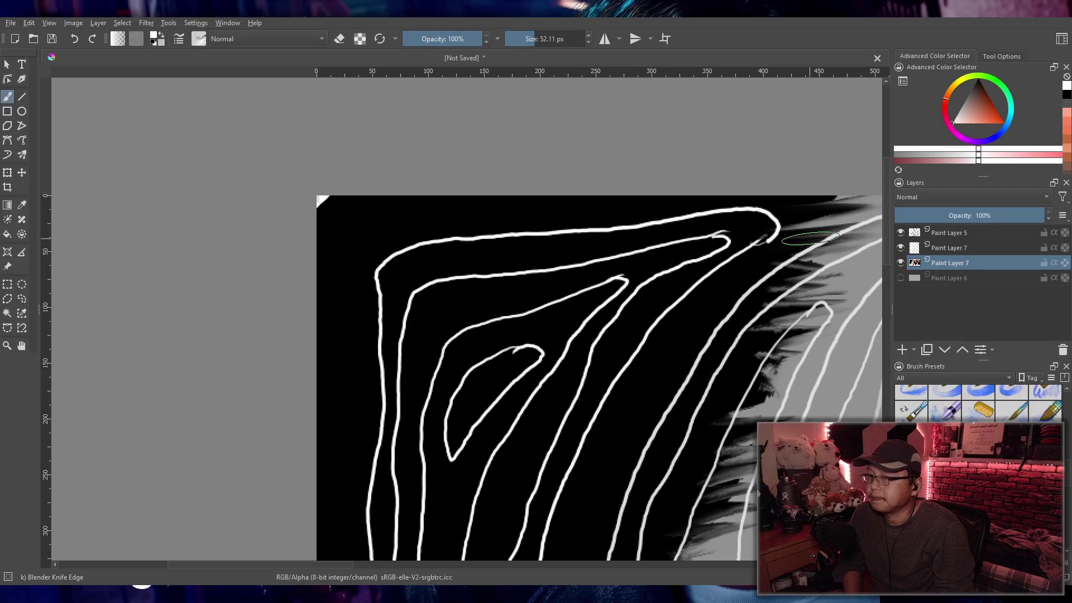
Step: Set the brush color to a medium gray and look through the brush presets
mouse_move(973, 109)
left_mouse_down()
mouse_move(977, 88)
mouse_move(937, 134)
mouse_move(952, 106)
left_mouse_up()
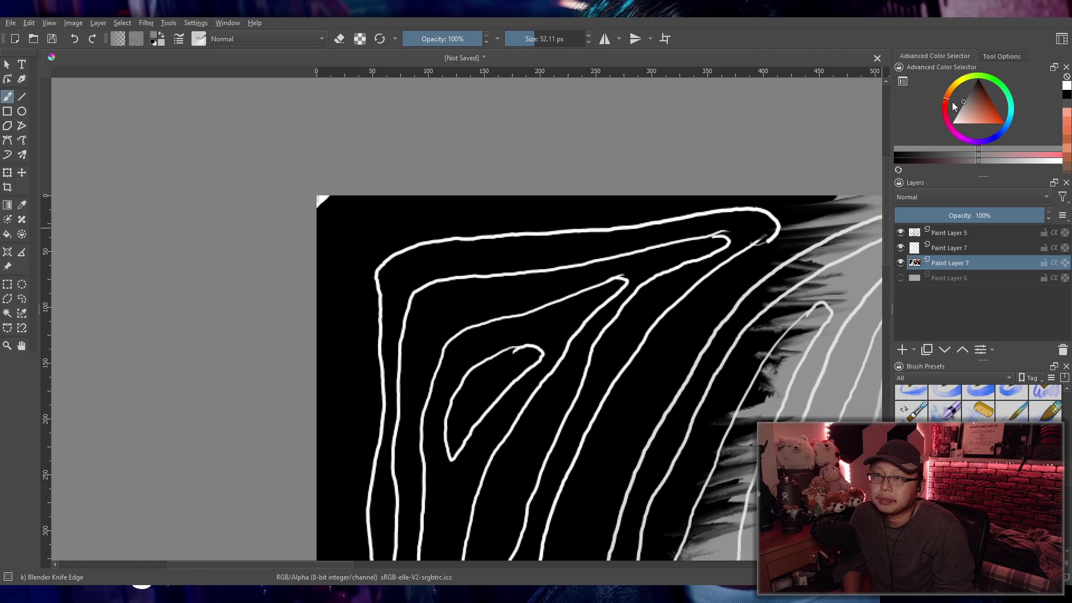
scroll(693, 177, "down", 1)
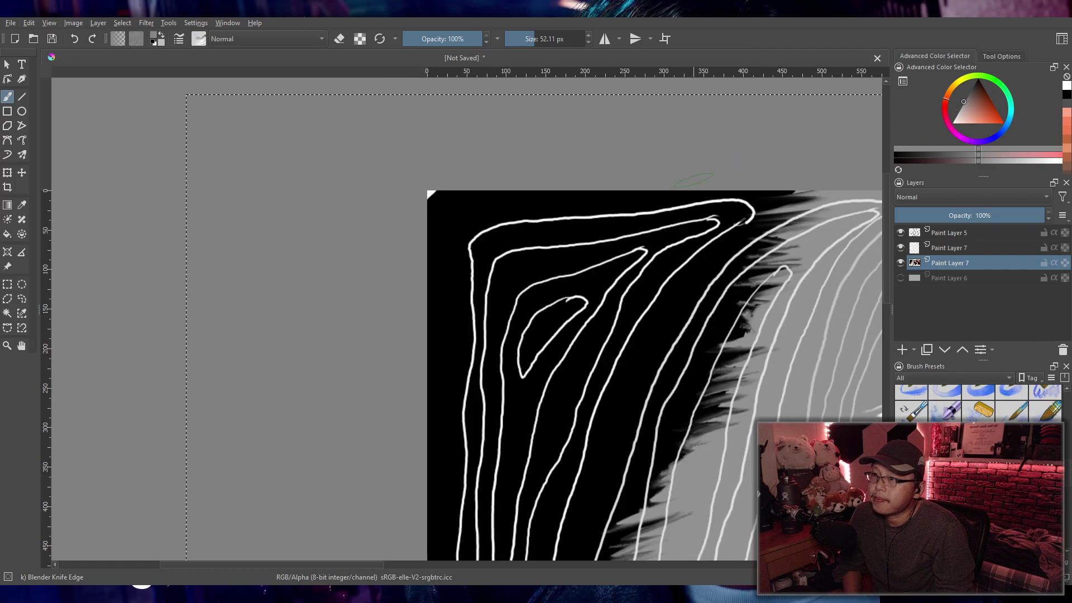
scroll(944, 446, "down", 4)
scroll(943, 446, "down", 4)
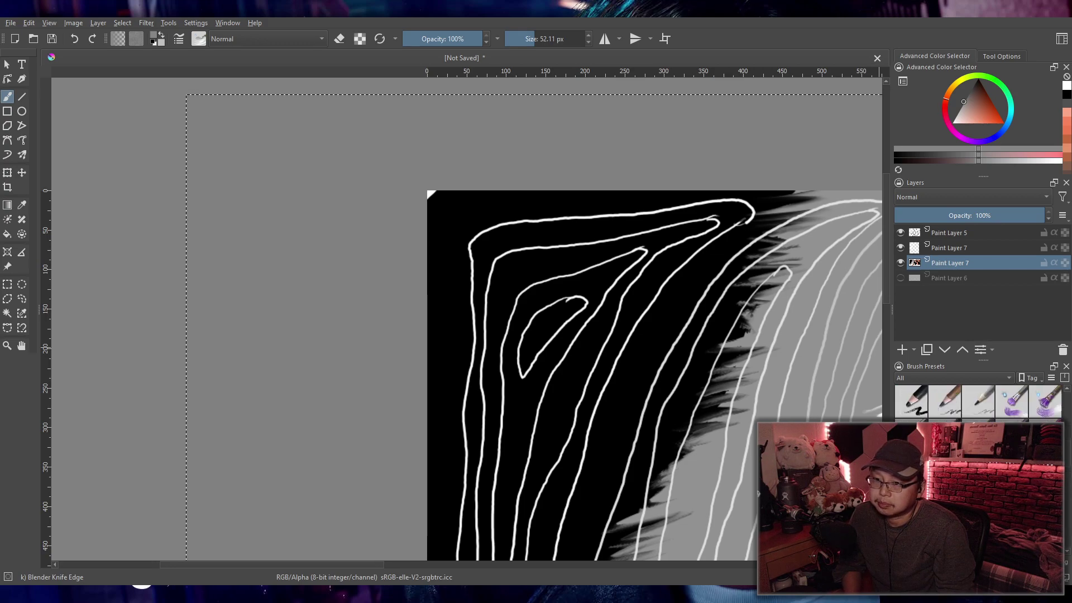
Step: Examine the face, the red and black areas, and the upper-left corner of the painting at different magnifications
left_click_drag(760, 481, 448, 382)
scroll(557, 404, "down", 2)
left_click_drag(659, 413, 516, 373)
scroll(594, 394, "down", 2)
scroll(625, 402, "up", 4)
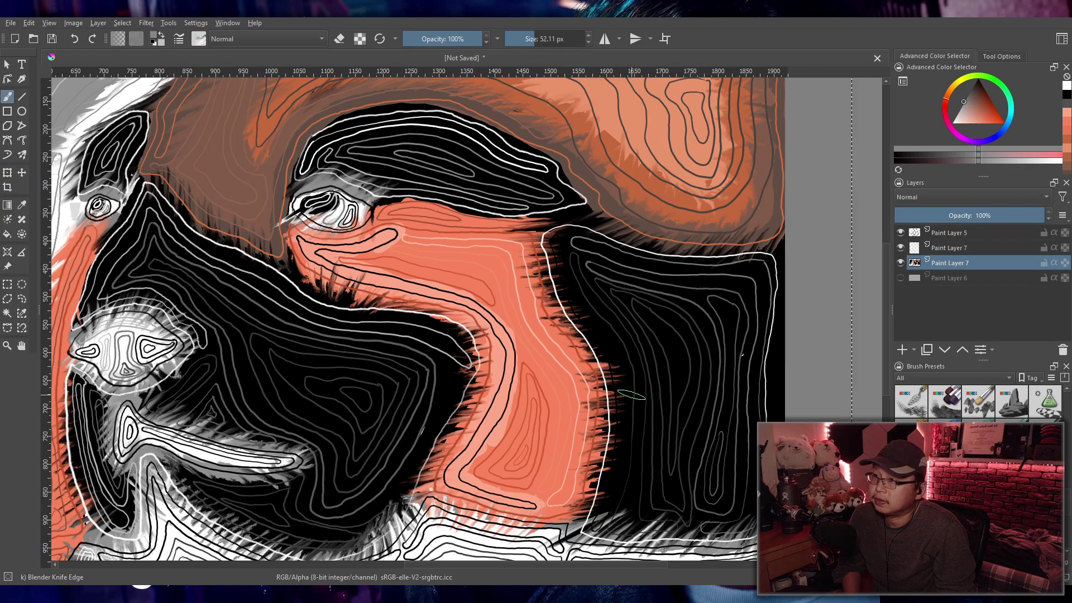
scroll(631, 395, "down", 2)
left_click_drag(520, 410, 576, 411)
scroll(496, 411, "up", 2)
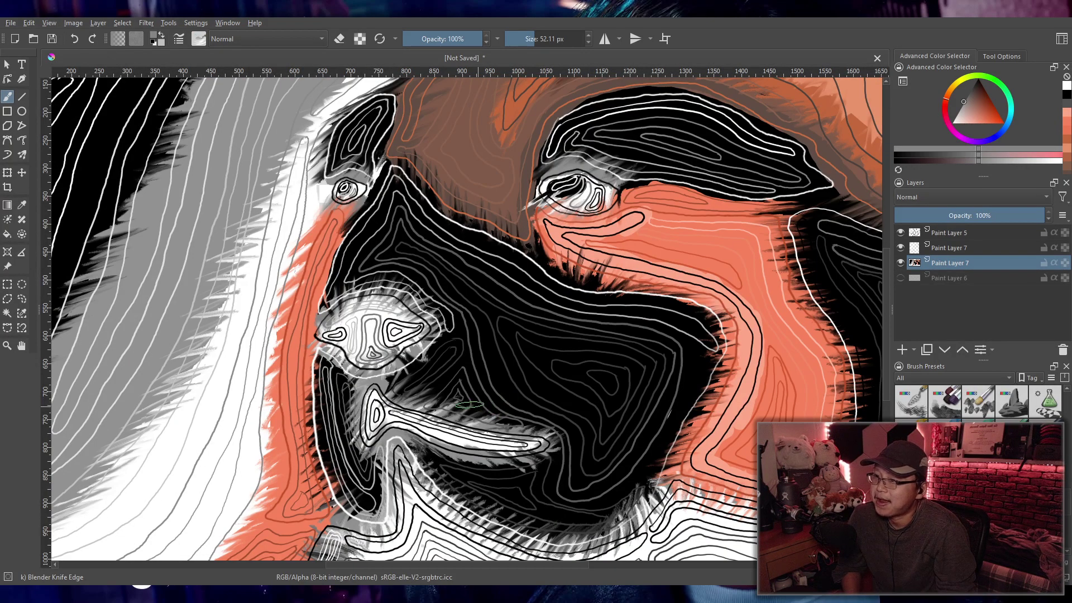
scroll(376, 411, "down", 4)
scroll(386, 307, "up", 6)
scroll(386, 307, "down", 2)
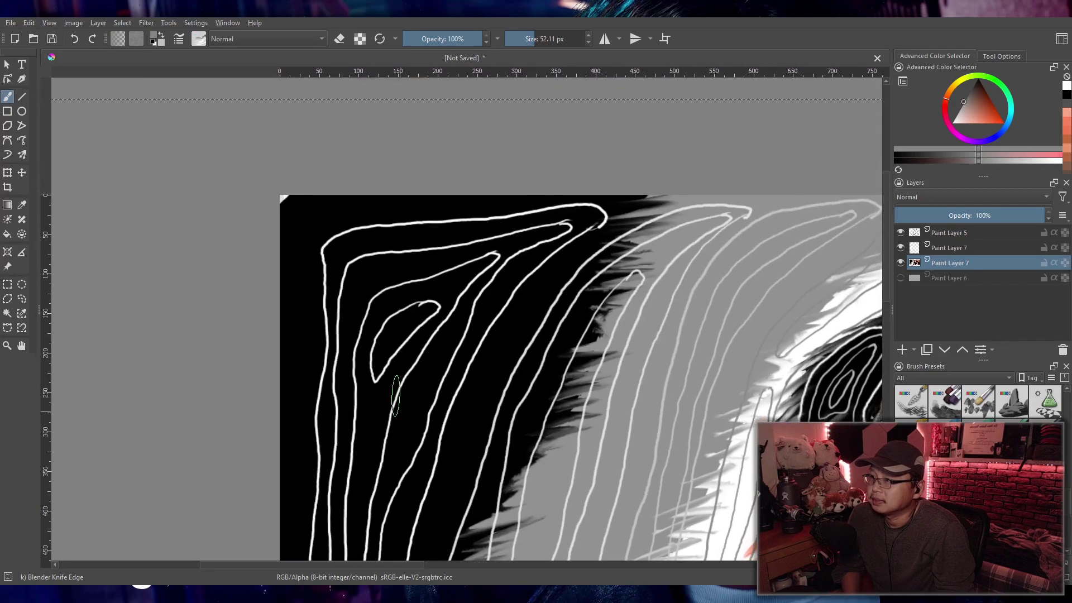
scroll(383, 371, "up", 3)
scroll(978, 457, "up", 10)
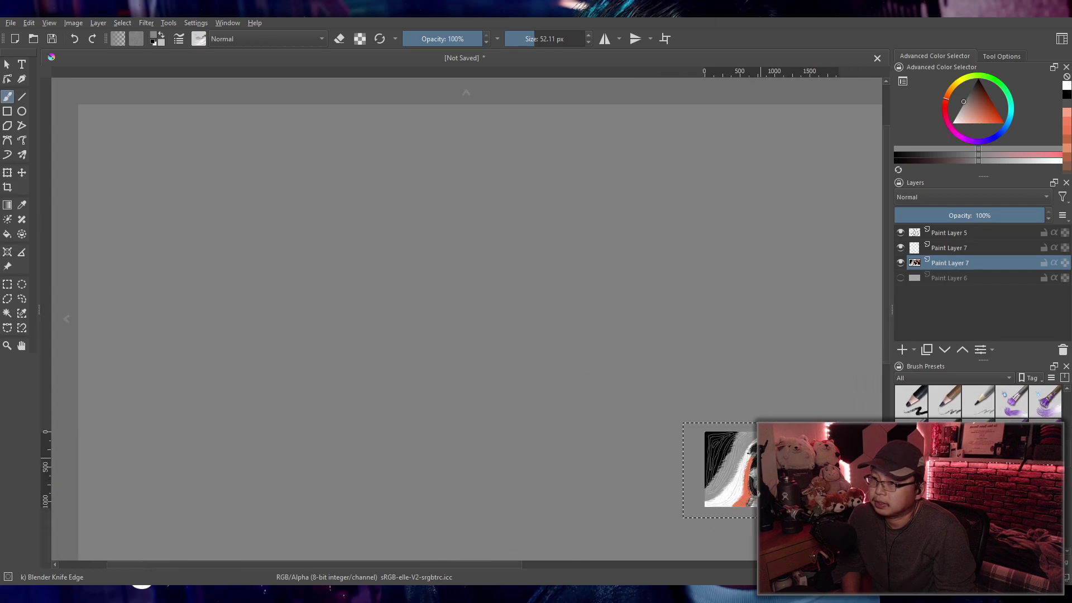
scroll(701, 441, "up", 1)
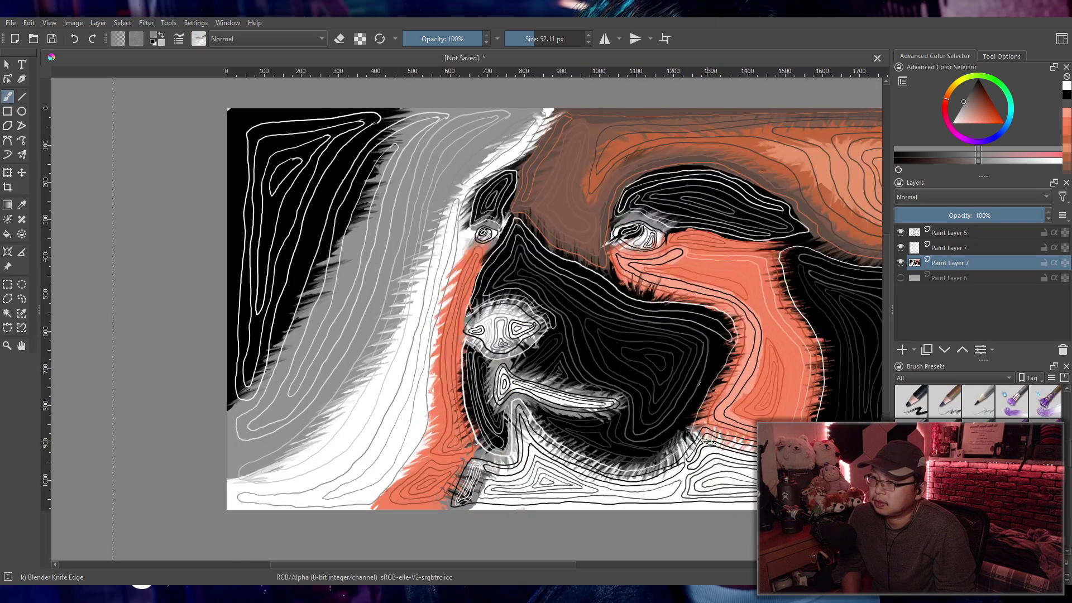
left_click_drag(545, 392, 647, 439)
scroll(414, 282, "up", 2)
left_click_drag(404, 254, 502, 402)
scroll(501, 402, "up", 1)
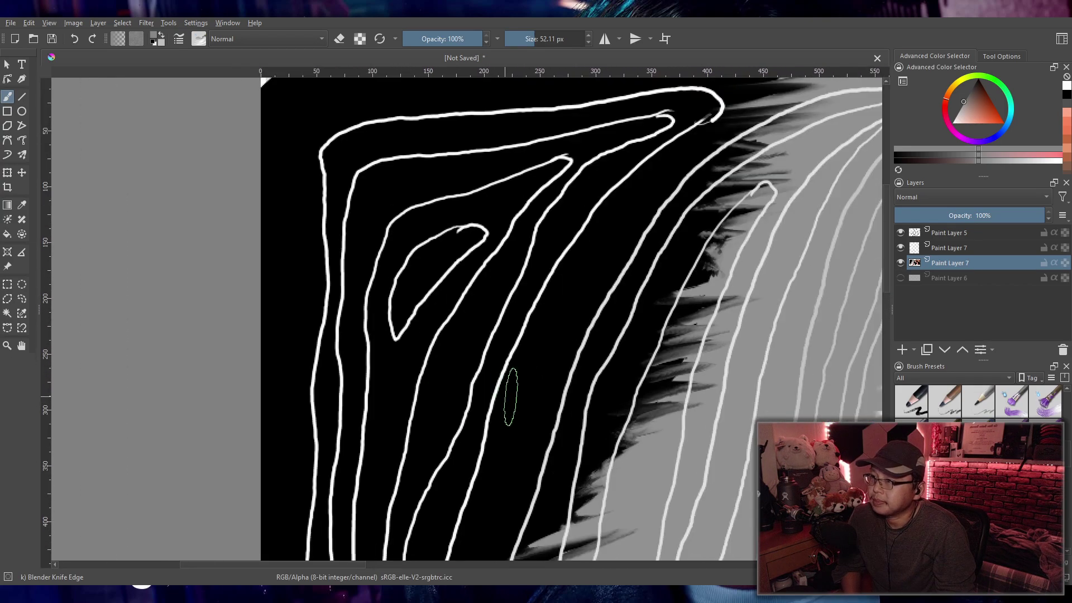
Step: Try a thin gray stroke in the upper-left black area with the Ink-3 Gpen brush at 5 px, and undo it
scroll(978, 402, "down", 5)
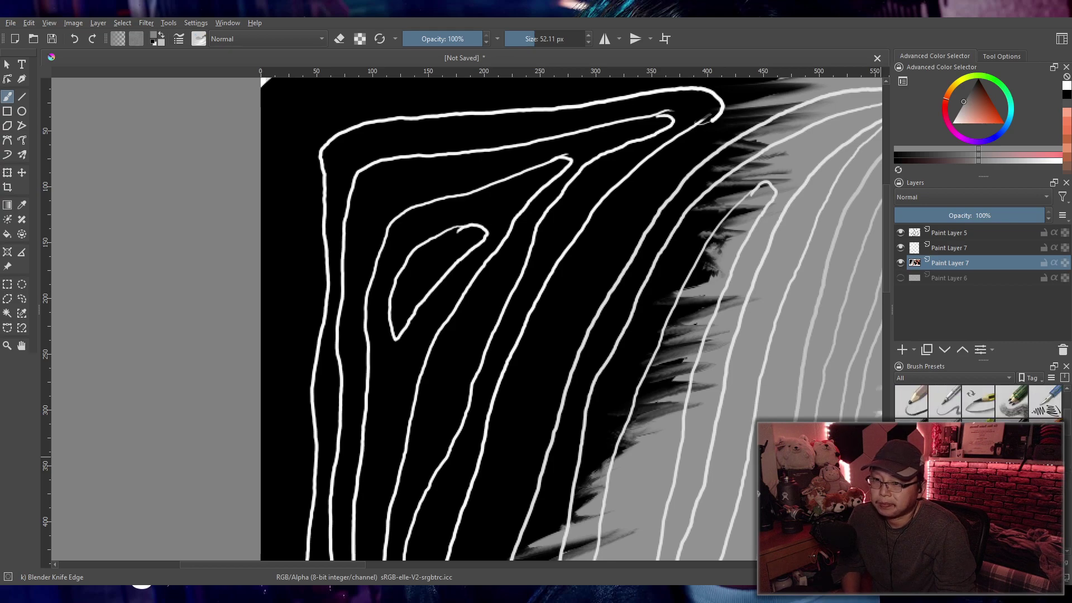
left_click(978, 502)
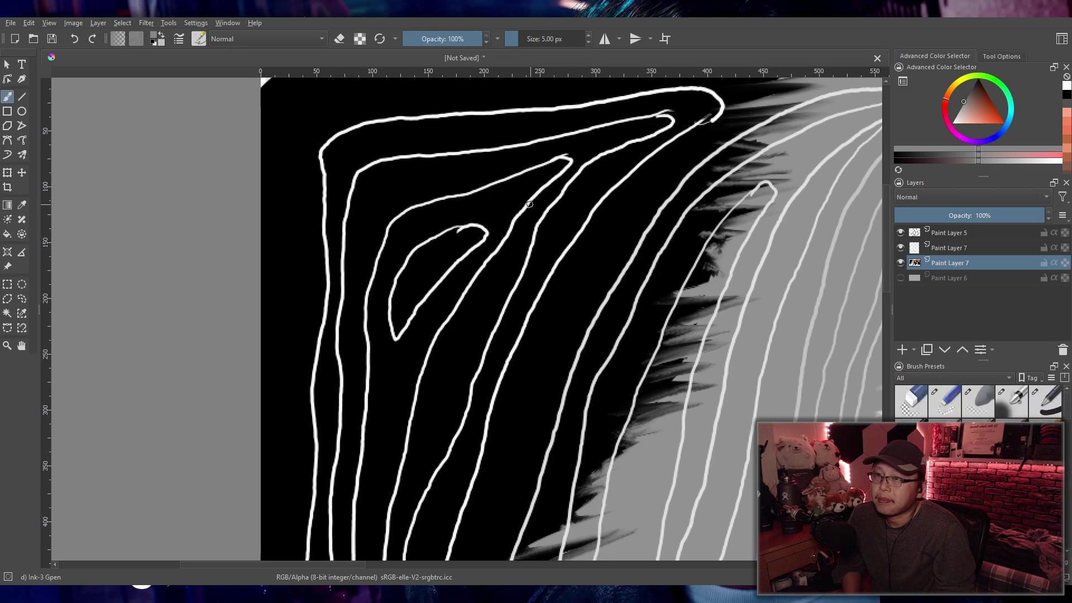
left_click_drag(474, 181, 495, 283)
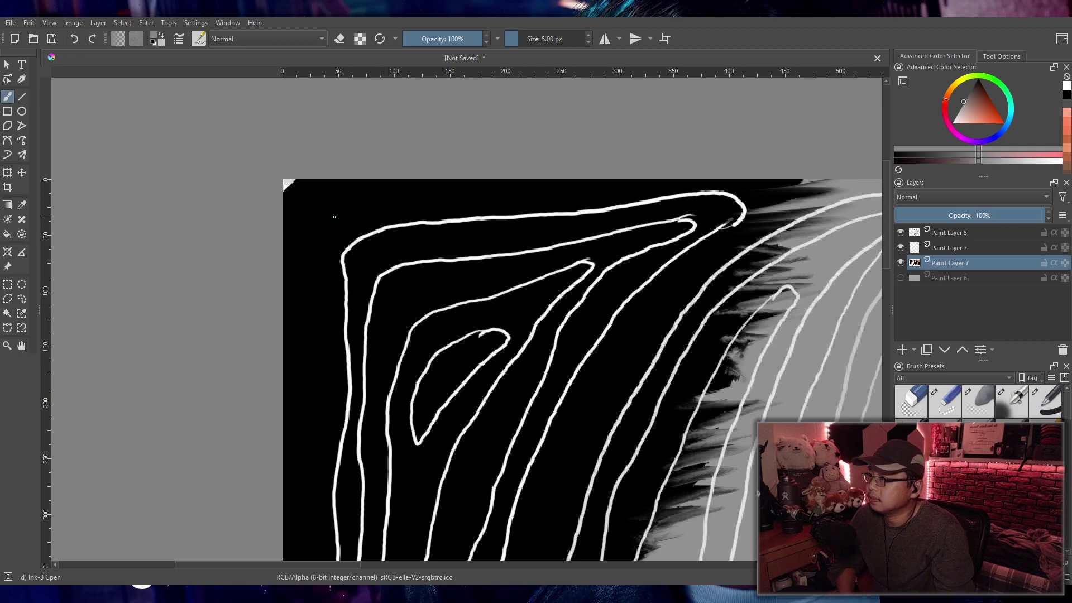
left_click_drag(336, 215, 337, 301)
key("ctrl+z")
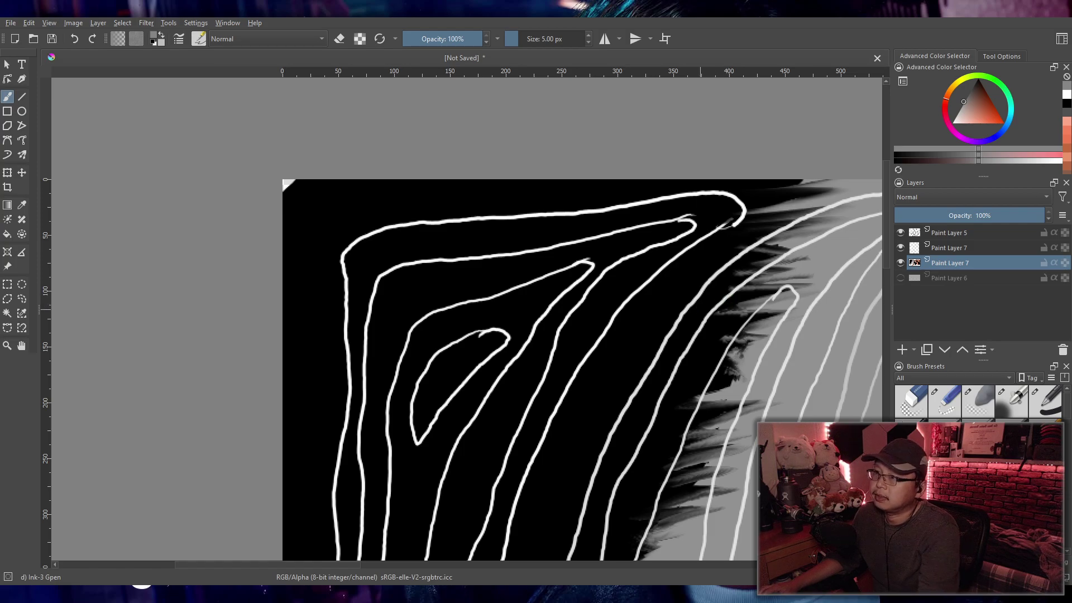
Step: Paint the upper-left corner of the canvas white along a diagonal with the Airbrush Soft brush at about 126 px
scroll(698, 310, "down", 4)
mouse_move(692, 368)
left_mouse_down()
mouse_move(629, 304)
mouse_move(550, 326)
left_mouse_up()
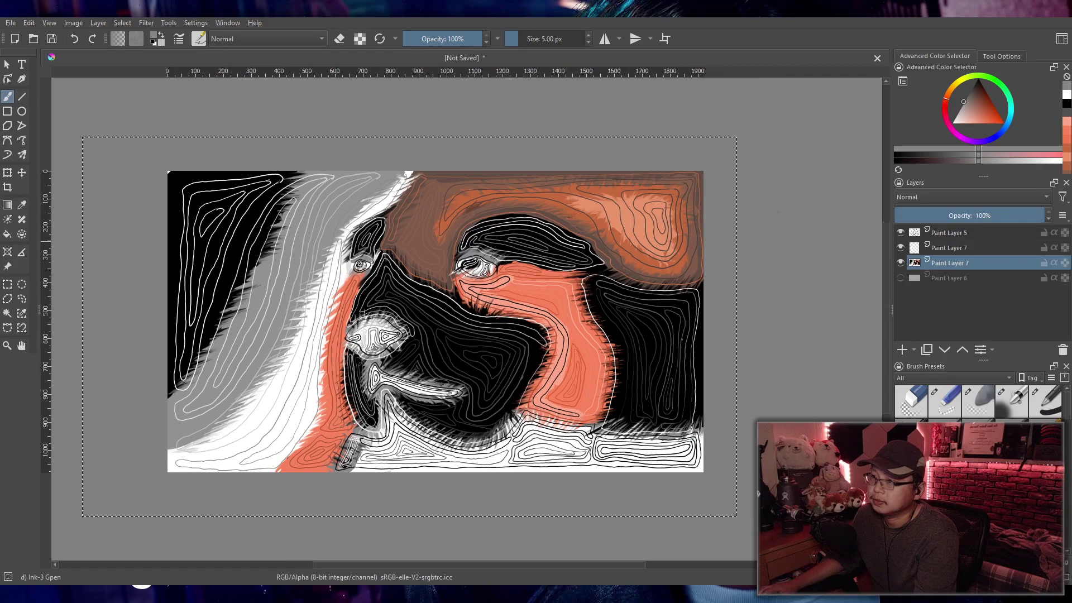
mouse_move(963, 104)
left_mouse_down()
mouse_move(970, 92)
mouse_move(952, 124)
left_mouse_up()
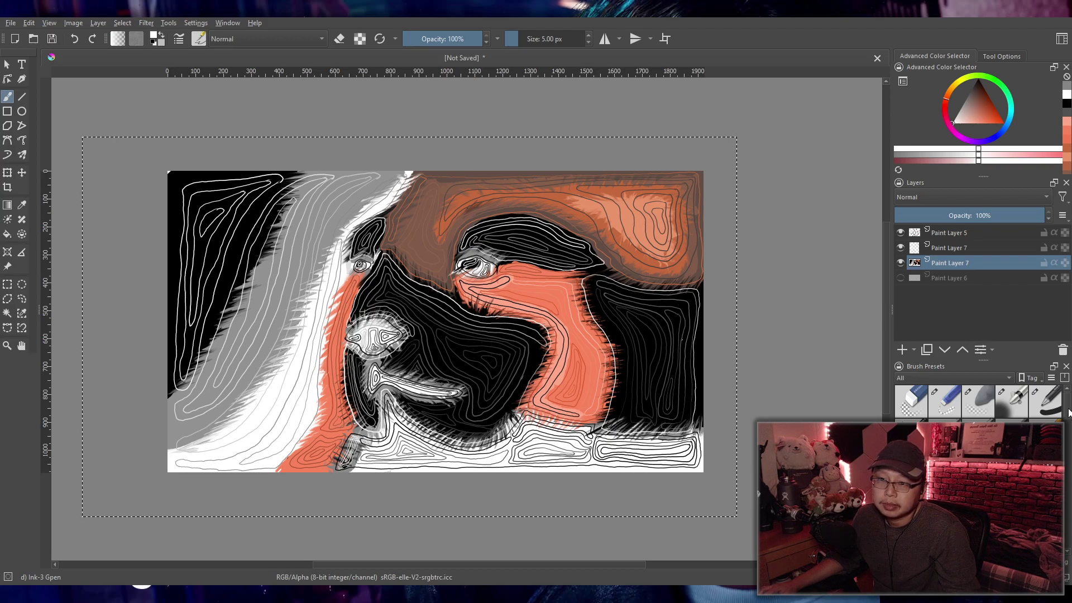
left_click_drag(1069, 407, 1066, 388)
left_click(1011, 401)
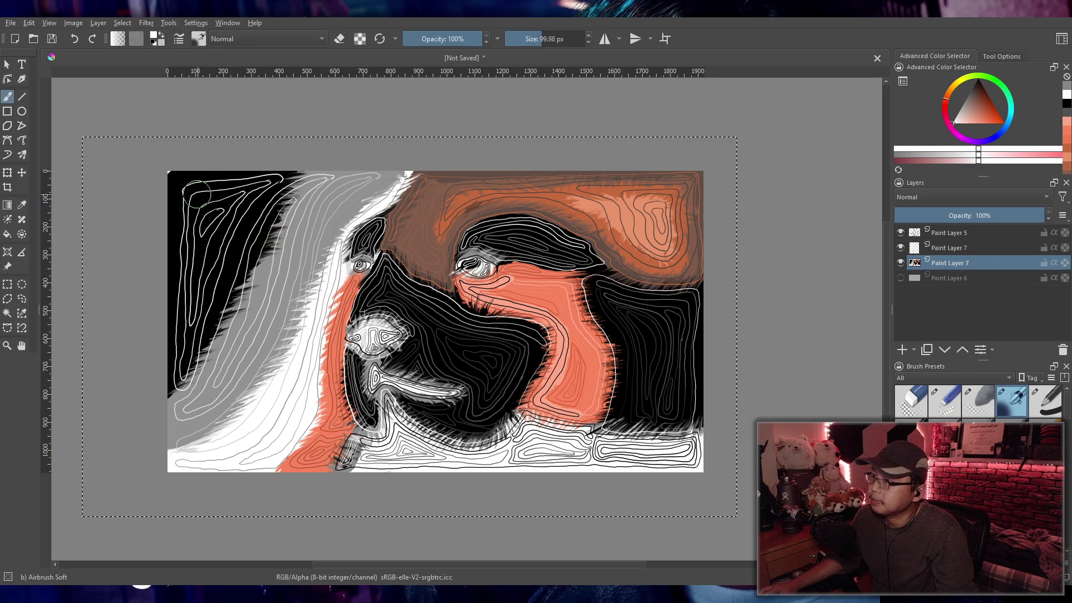
key("bracketright")
key("bracketright")
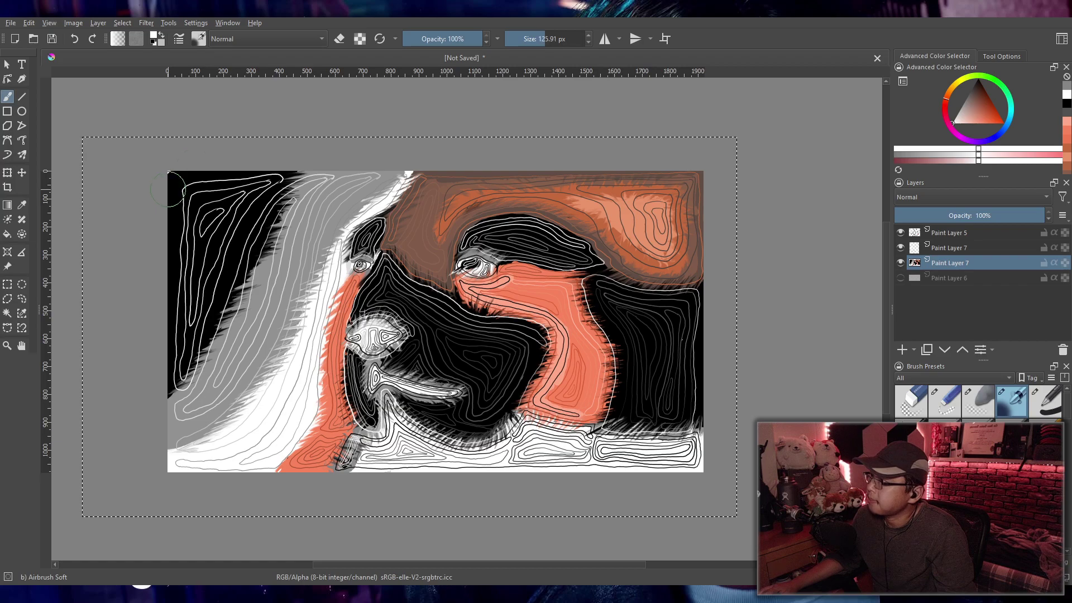
mouse_move(163, 174)
left_mouse_down()
mouse_move(182, 159)
mouse_move(134, 202)
mouse_move(230, 149)
mouse_move(195, 196)
mouse_move(194, 162)
left_mouse_up()
mouse_move(167, 198)
left_mouse_down()
mouse_move(179, 217)
mouse_move(201, 169)
left_mouse_up()
left_click_drag(143, 234, 180, 175)
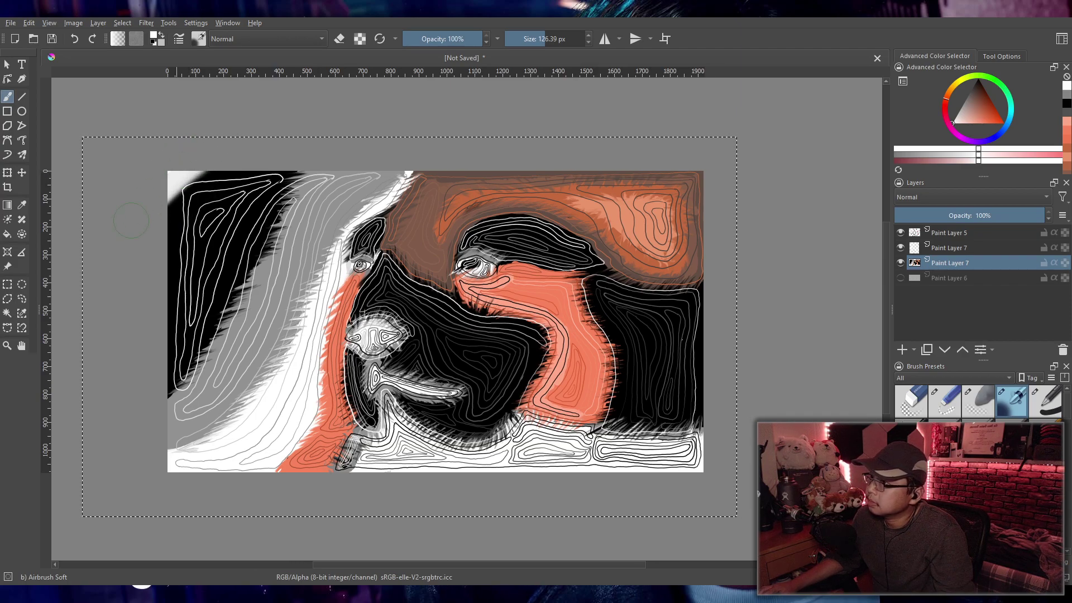
mouse_move(155, 216)
left_mouse_down()
mouse_move(163, 222)
mouse_move(190, 196)
mouse_move(165, 212)
mouse_move(187, 204)
mouse_move(179, 221)
mouse_move(192, 209)
mouse_move(173, 210)
mouse_move(239, 146)
left_mouse_up()
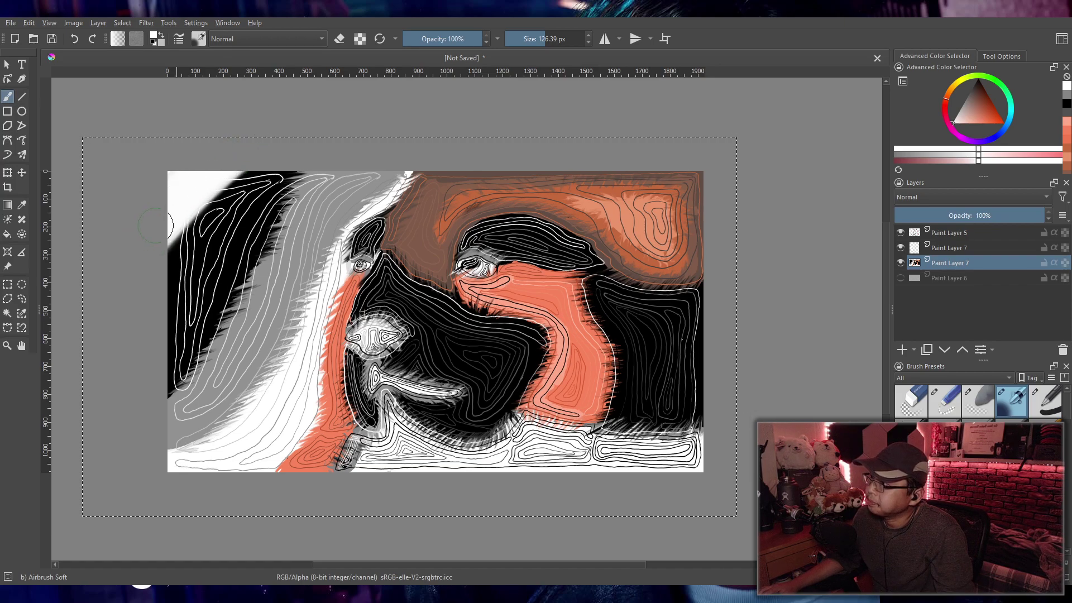
Step: Try airbrushing the lower-right corner of the canvas black, and undo both the black and the white corner strokes
key("x")
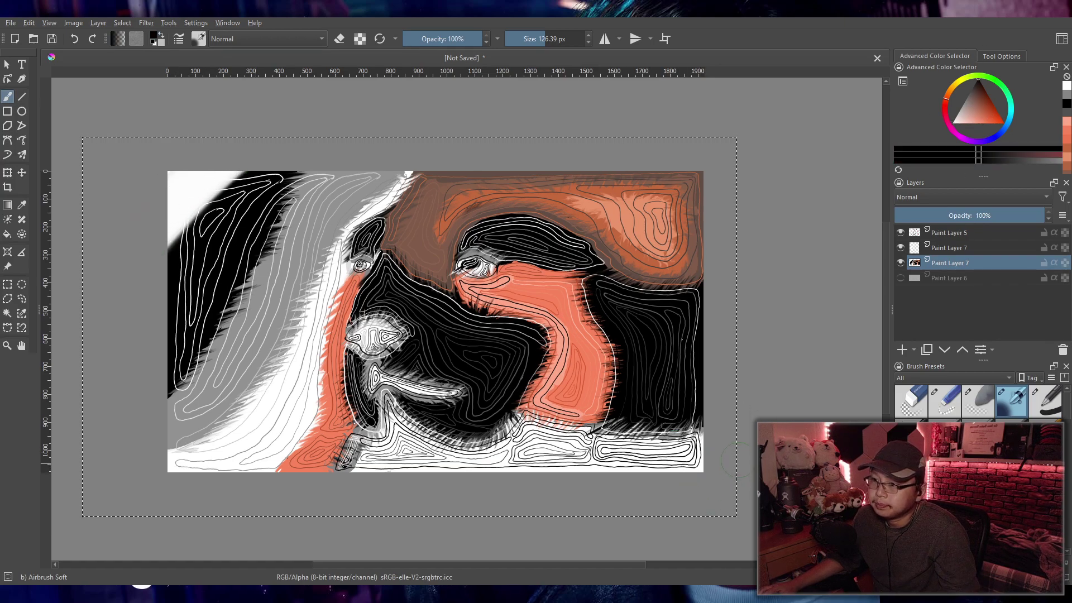
mouse_move(668, 497)
left_mouse_down()
mouse_move(752, 436)
mouse_move(651, 491)
mouse_move(727, 426)
mouse_move(637, 496)
mouse_move(730, 414)
mouse_move(694, 431)
mouse_move(629, 497)
mouse_move(648, 466)
mouse_move(721, 414)
mouse_move(702, 407)
mouse_move(684, 428)
mouse_move(666, 465)
mouse_move(676, 474)
mouse_move(698, 426)
left_mouse_up()
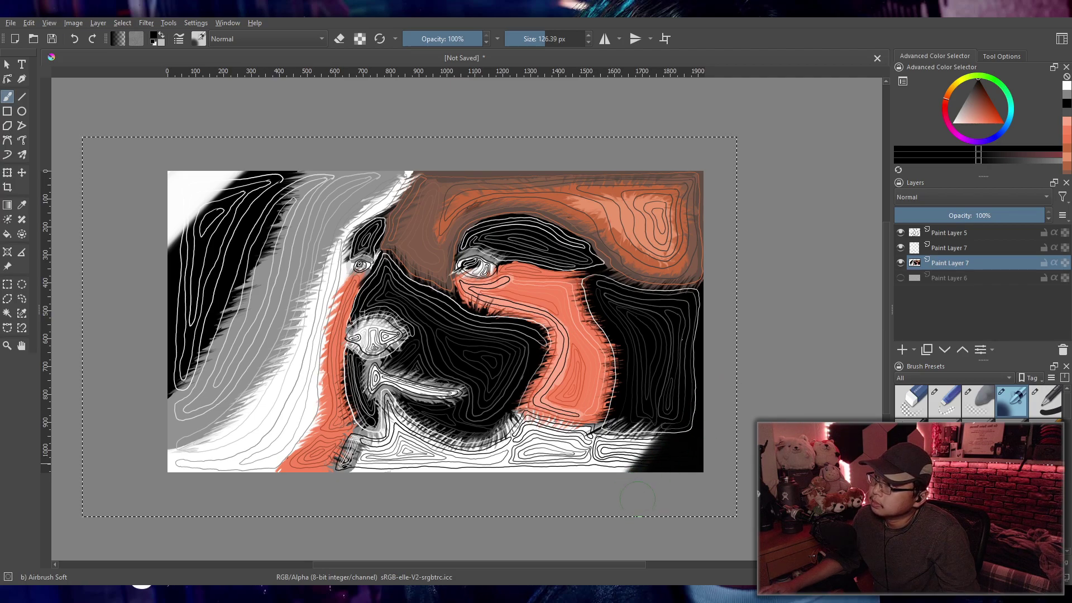
left_click_drag(667, 459, 702, 424)
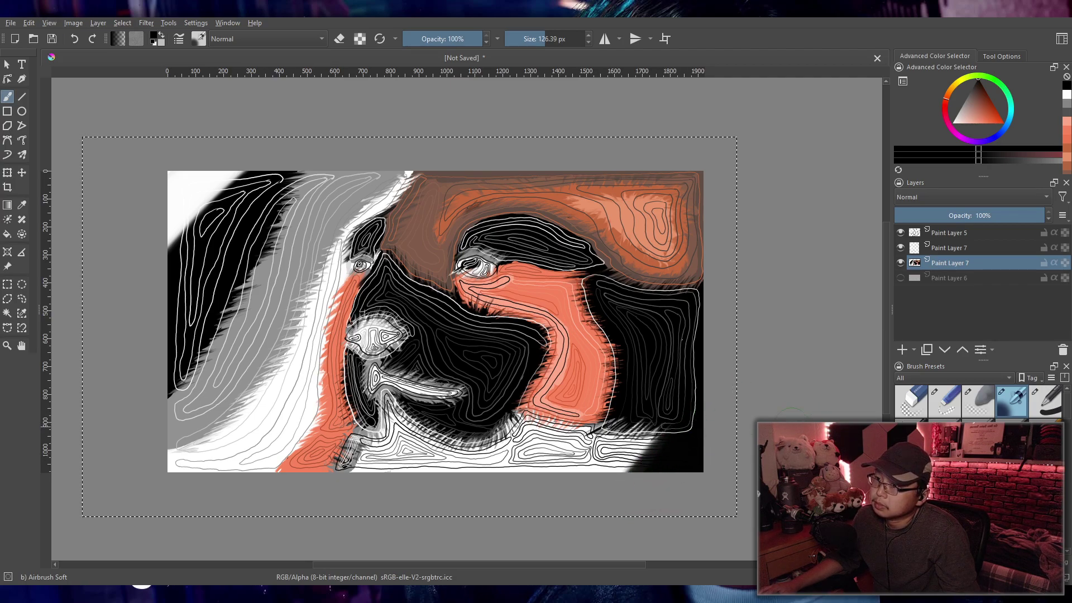
key("ctrl+z")
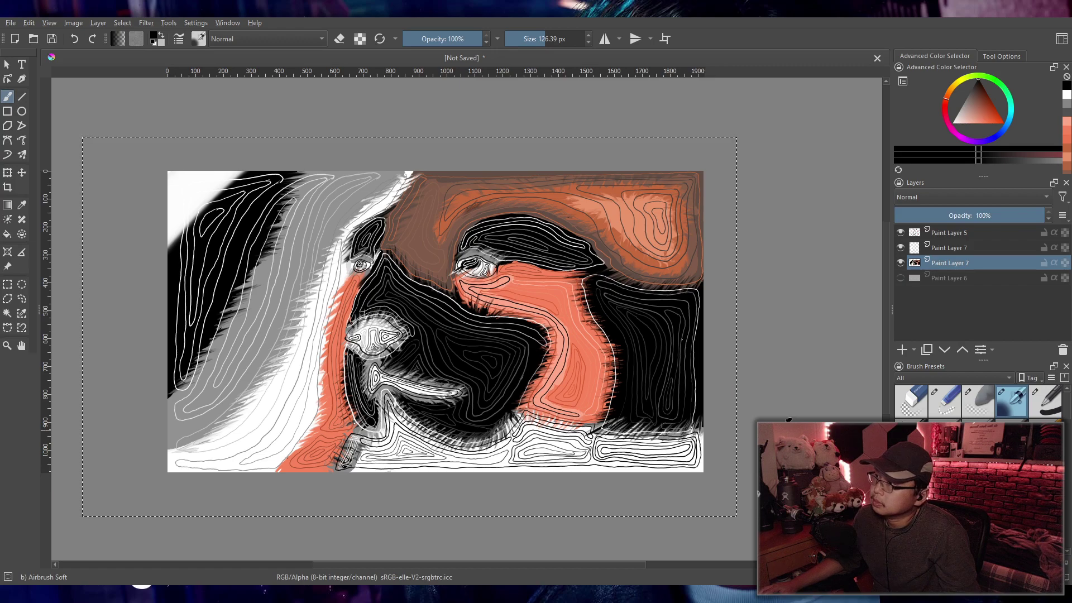
key("ctrl+z")
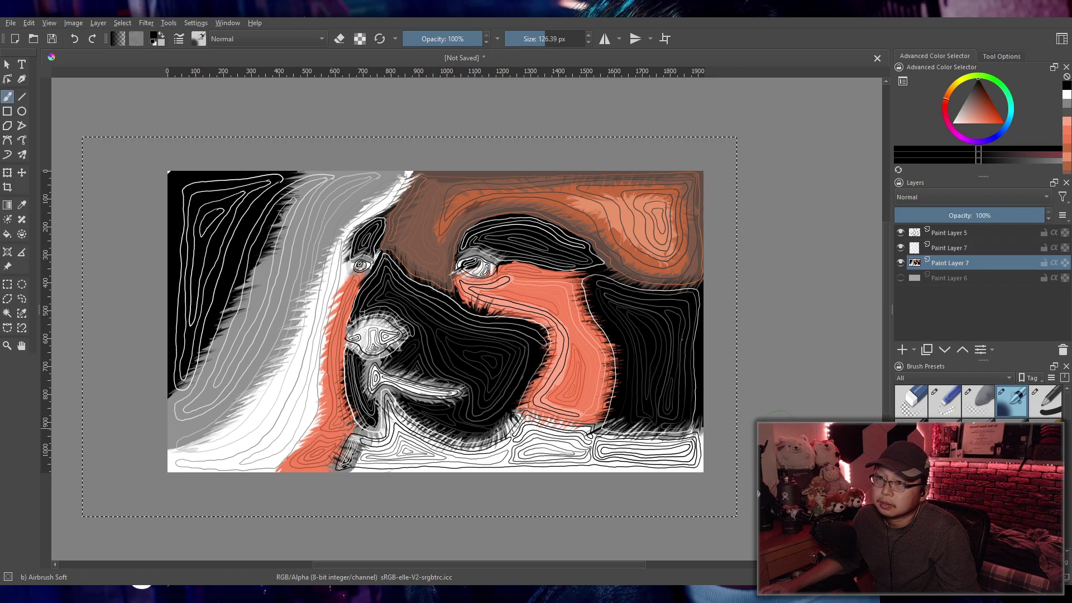
Step: Check the layers' contents and merge Paint Layer 5 into the Paint Layer 7 directly beneath it
left_click(949, 235)
left_click(952, 263, "shift")
left_click(901, 248)
left_click(901, 247)
left_click(953, 234)
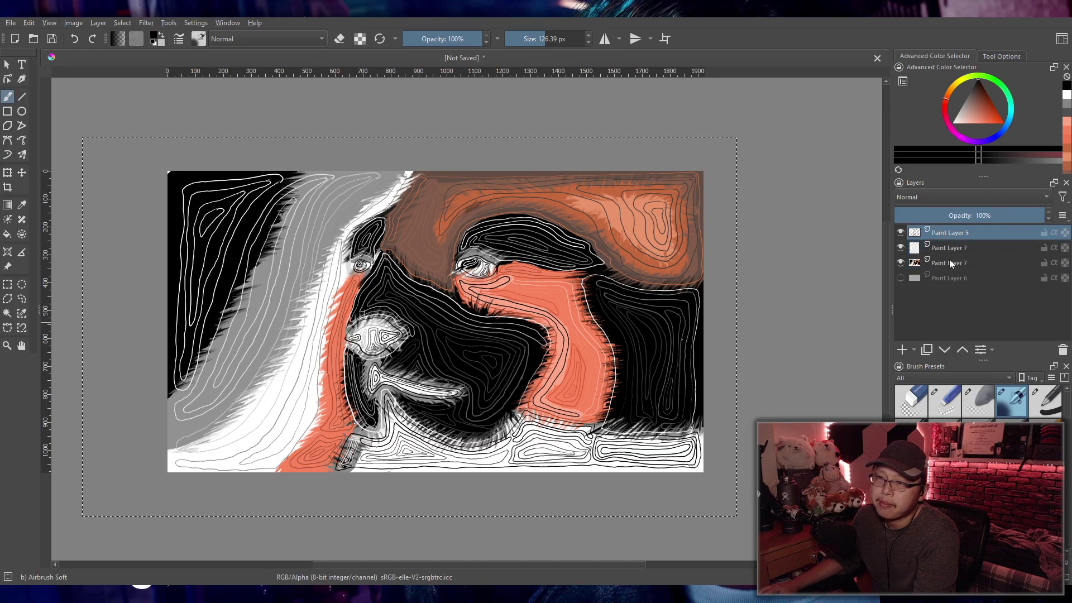
key("ctrl+e")
Step: Duplicate both layers named Paint Layer 7 together
left_click(942, 248)
left_click(953, 233)
left_click(949, 248, "shift")
key("ctrl+j")
Step: Hide the two original Paint Layer 7 layers and merge their copies into a single layer
left_click(901, 262)
left_click(901, 277)
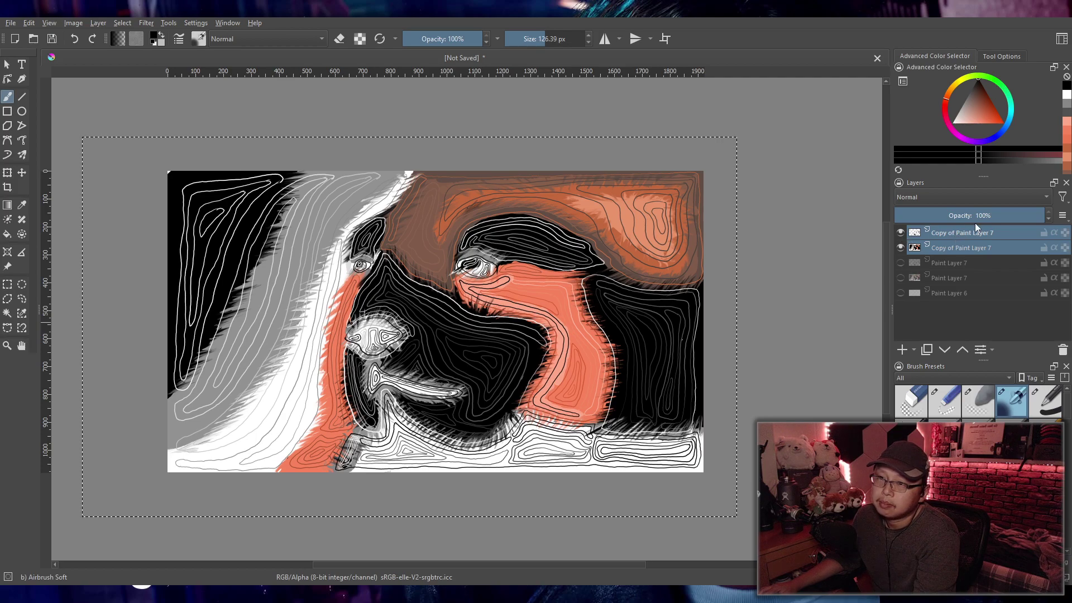
left_click(957, 233)
key("ctrl+e")
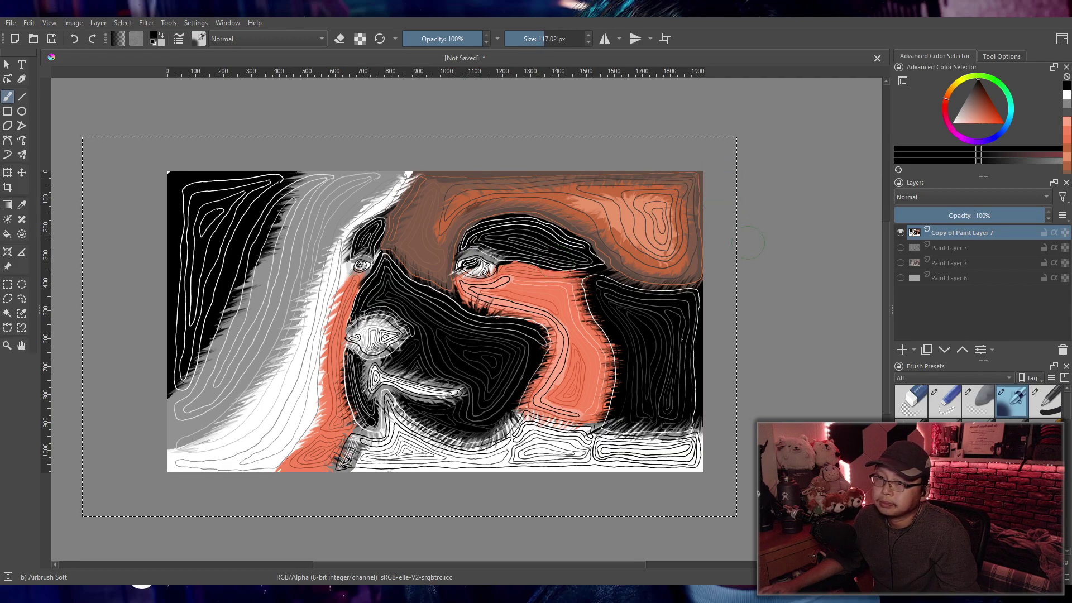
Step: Try erasing the upper-left corner with the Eraser Soft brush, undo it, and return to the Airbrush Soft brush
left_click(976, 401)
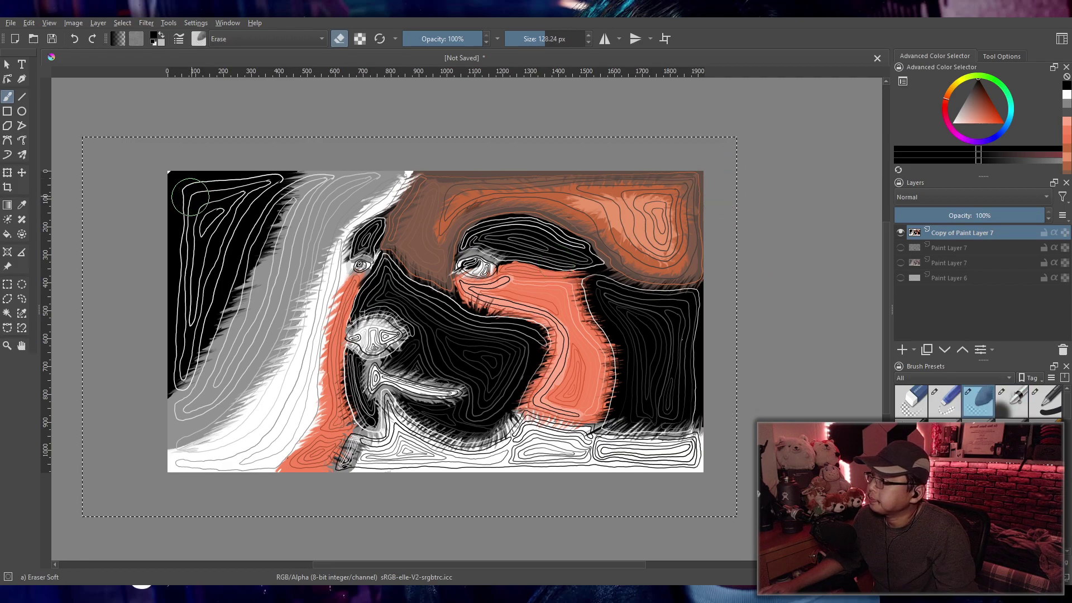
left_click_drag(230, 119, 110, 229)
key("ctrl+z")
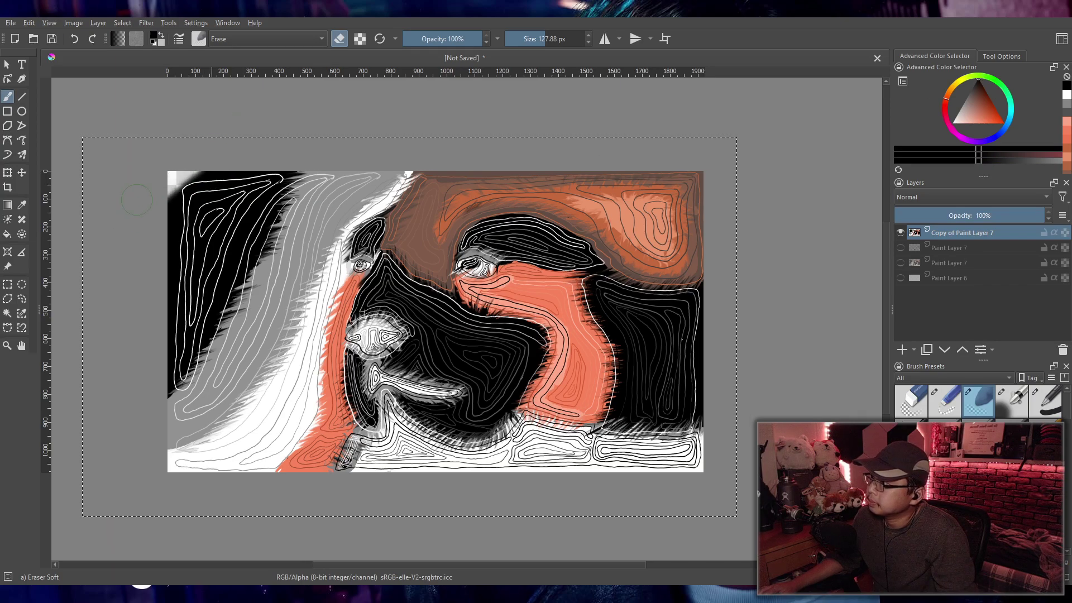
left_click(1014, 407)
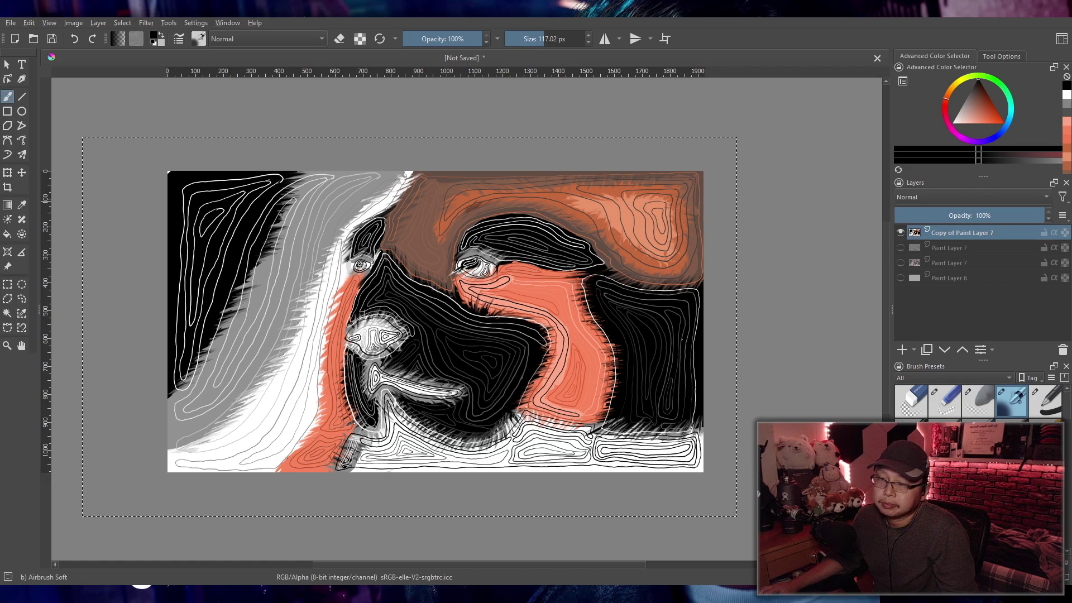
Step: Return to the Airbrush Soft brush and enlarge it to 145.83 px
left_click(1044, 402)
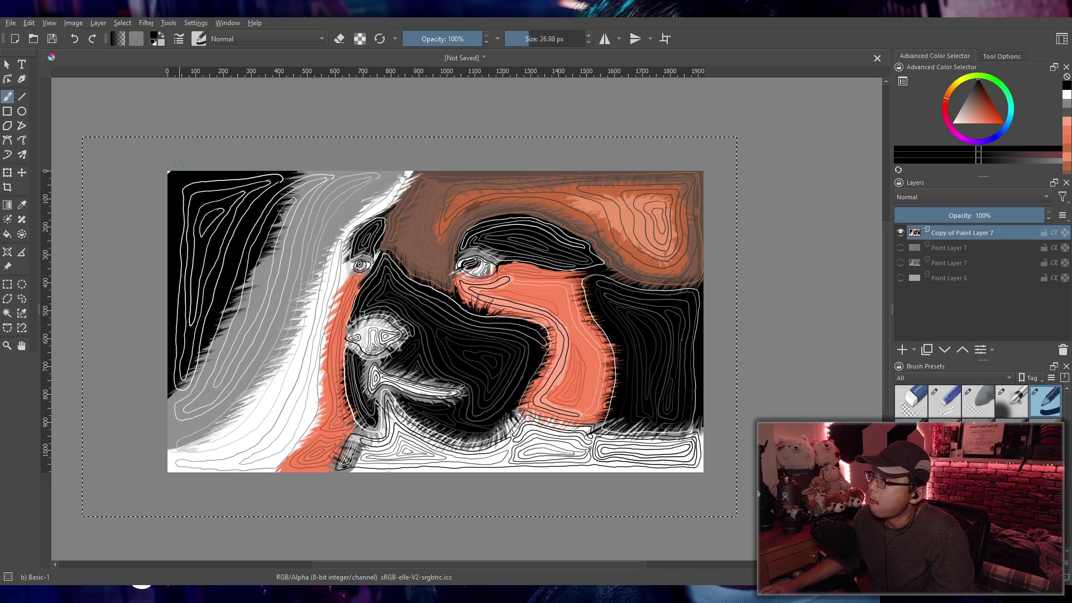
key("slash")
left_click_drag(186, 169, 202, 170)
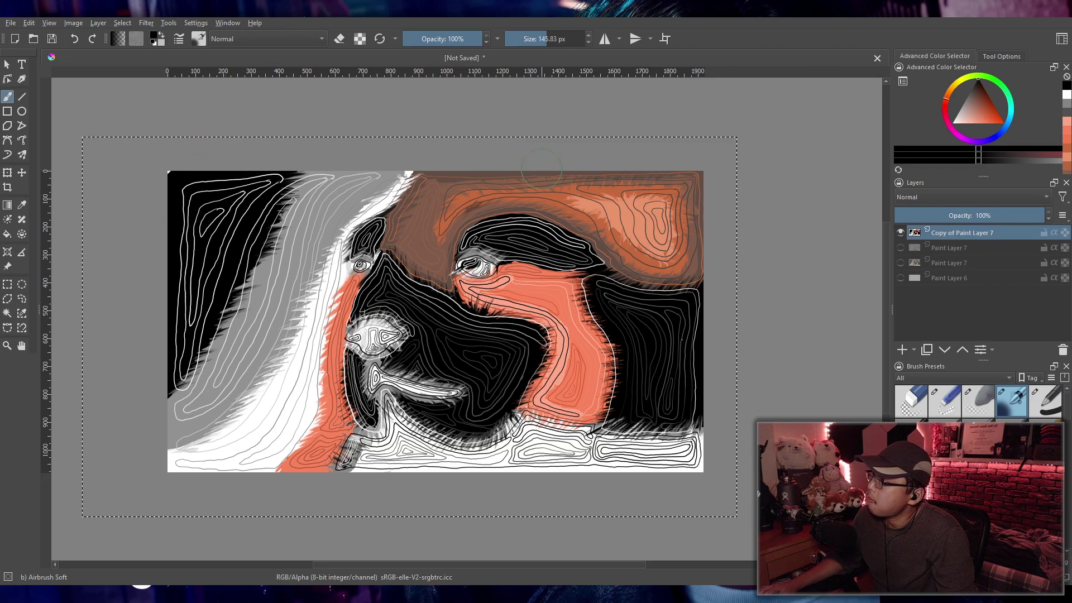
Step: Paint the canvas's upper-left corner white with the Airbrush Soft brush, and restore black as the foreground color
key("x")
mouse_move(178, 157)
left_mouse_down()
mouse_move(108, 254)
mouse_move(119, 265)
mouse_move(233, 155)
mouse_move(184, 229)
mouse_move(201, 213)
left_mouse_up()
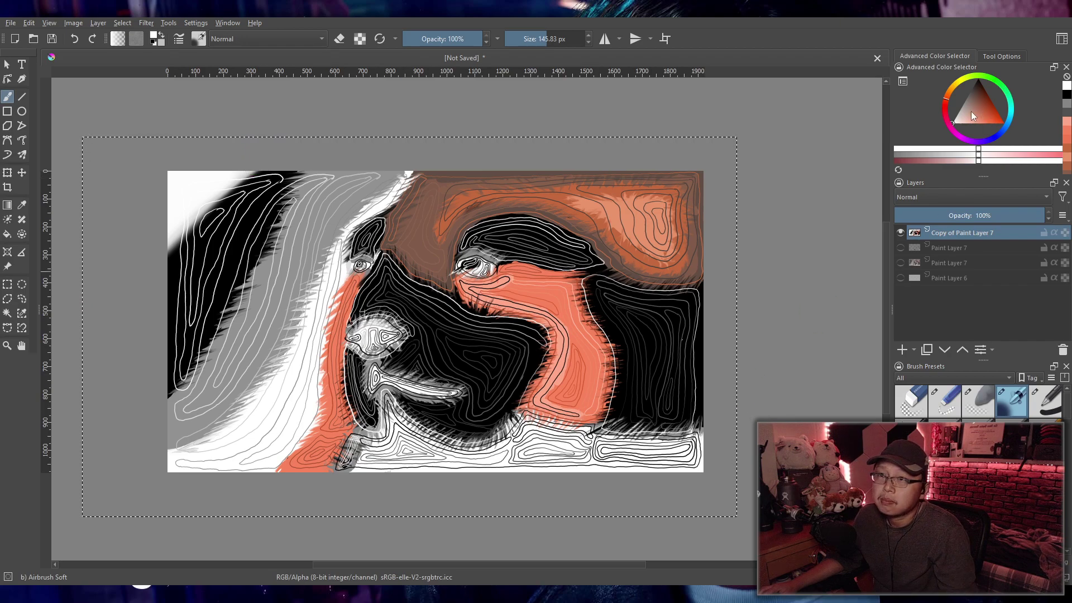
key("x")
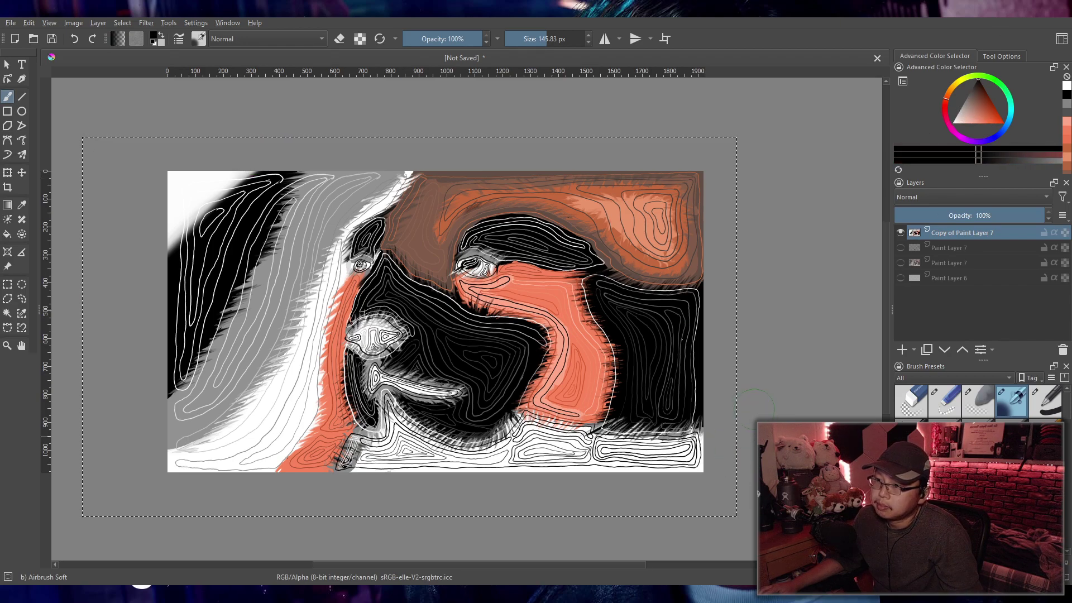
Step: Erase the canvas's lower-right and upper-left corners with the Eraser Soft brush at 155.65 px
left_click(983, 411)
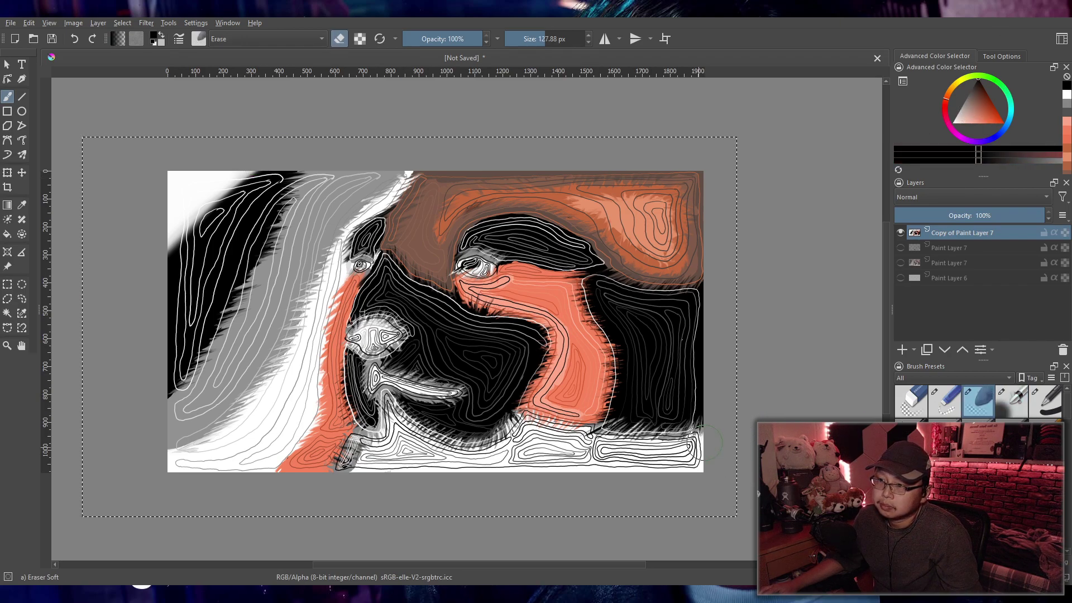
mouse_move(704, 420)
left_mouse_down()
mouse_move(675, 493)
mouse_move(731, 434)
mouse_move(747, 432)
mouse_move(623, 522)
mouse_move(650, 473)
mouse_move(758, 386)
mouse_move(645, 471)
mouse_move(627, 499)
mouse_move(712, 419)
mouse_move(695, 446)
mouse_move(702, 454)
mouse_move(726, 422)
mouse_move(621, 524)
mouse_move(615, 499)
mouse_move(597, 511)
mouse_move(740, 388)
left_mouse_up()
left_click_drag(704, 420, 673, 393)
left_click_drag(193, 187, 133, 241)
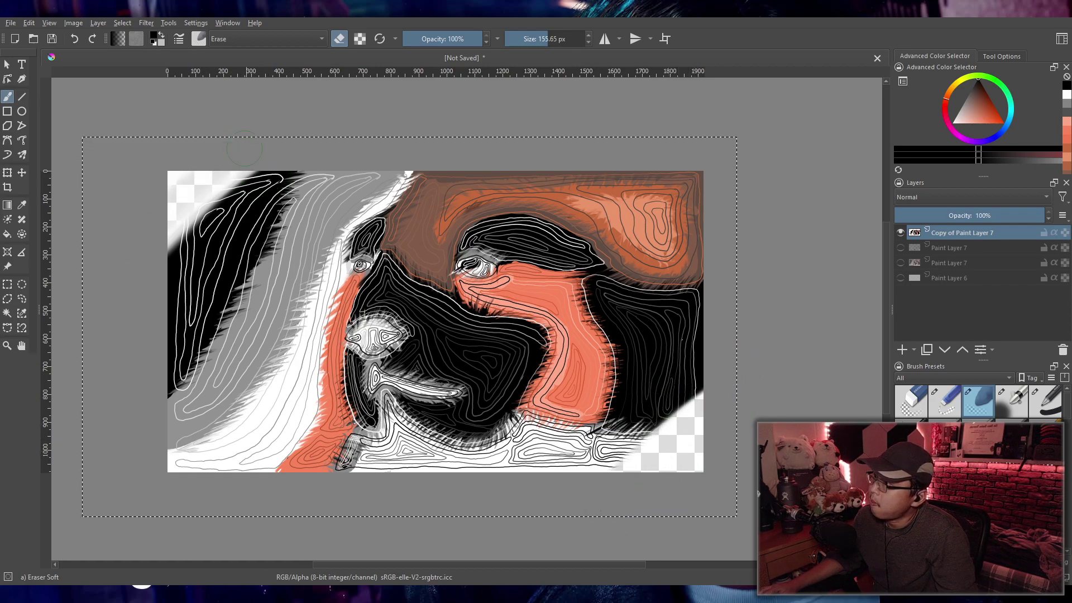
left_click_drag(192, 191, 161, 223)
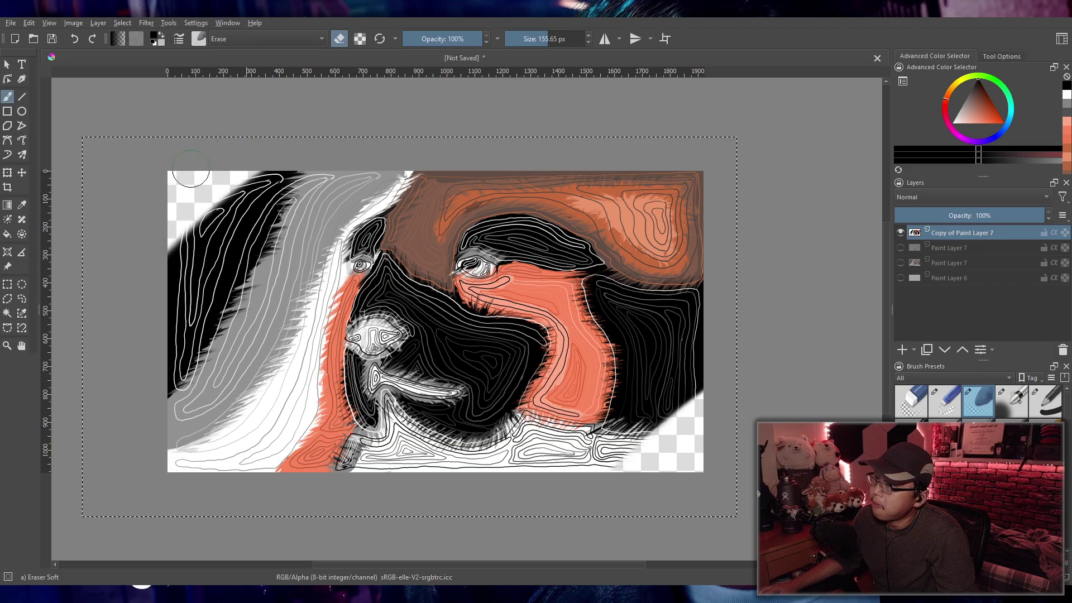
Step: Undo the erased corners and the white paint in the upper-left corner
key("ctrl+z")
key("ctrl+z")
key("ctrl+z")
key("ctrl+z")
key("ctrl+z")
key("ctrl+z")
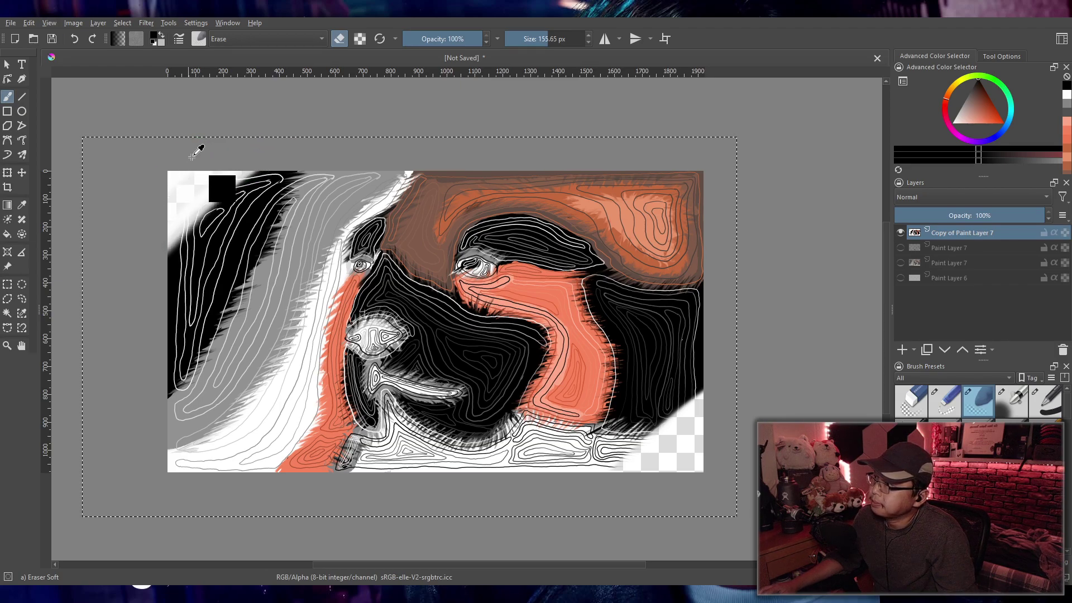
key("ctrl+z")
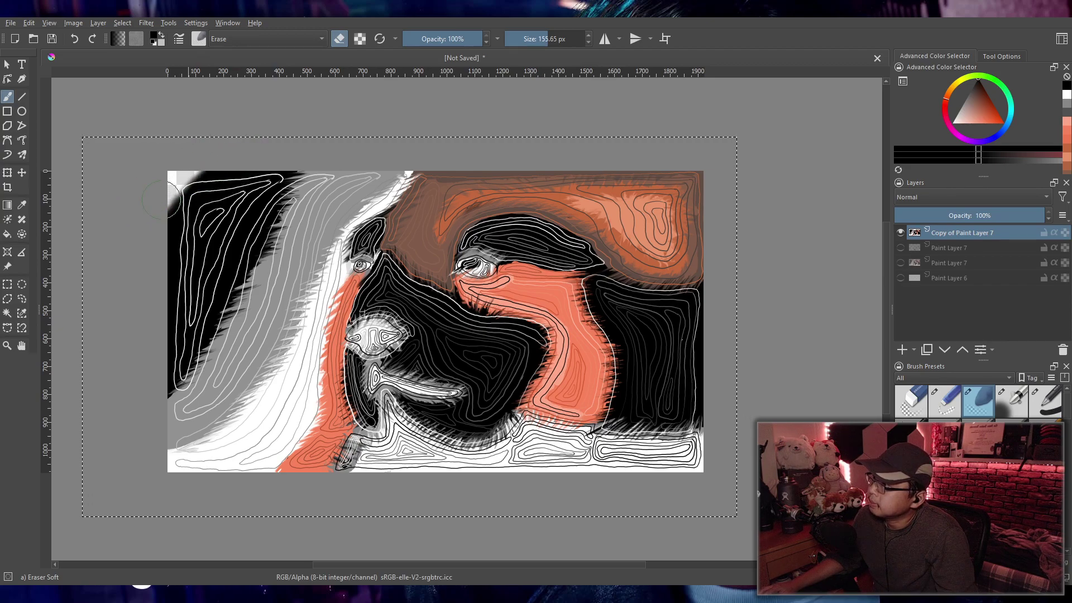
Step: Undo a trial erase of the upper-left corner and paint that corner white with the Airbrush Soft brush
key("x")
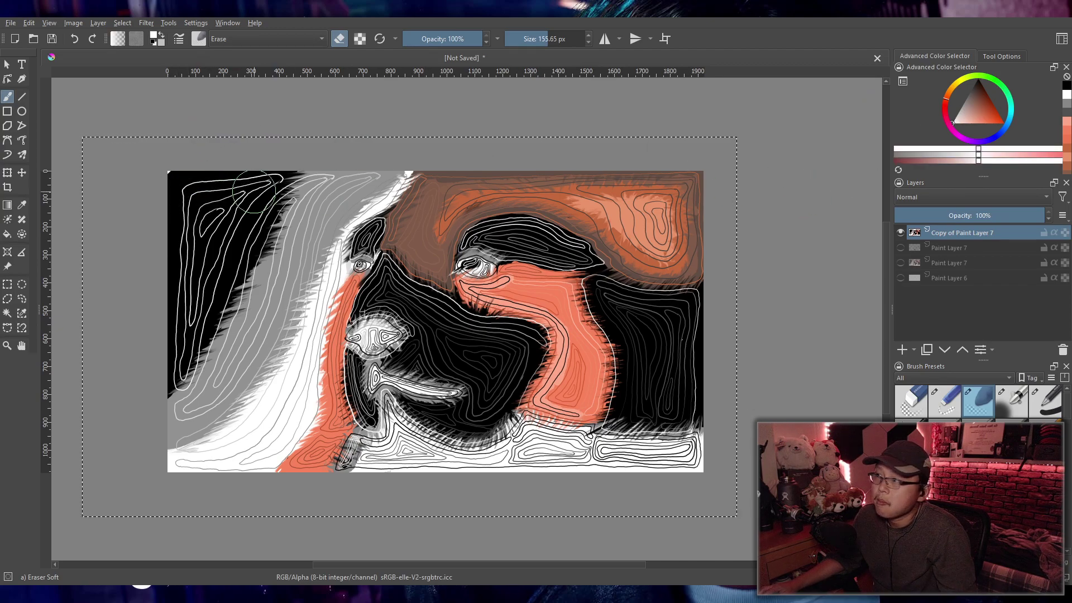
left_click_drag(218, 150, 131, 242)
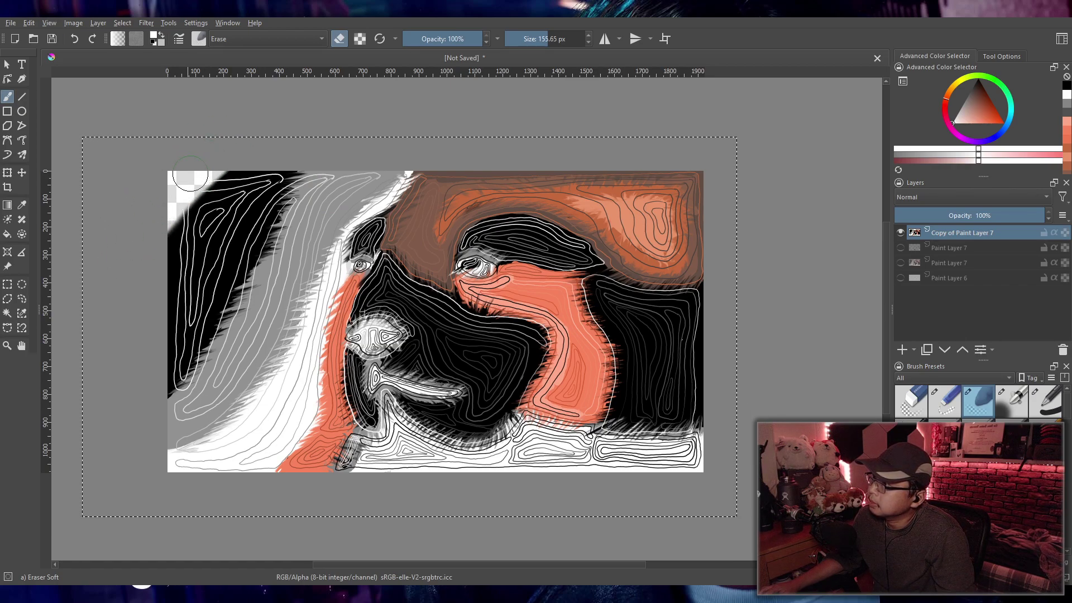
key("ctrl+z")
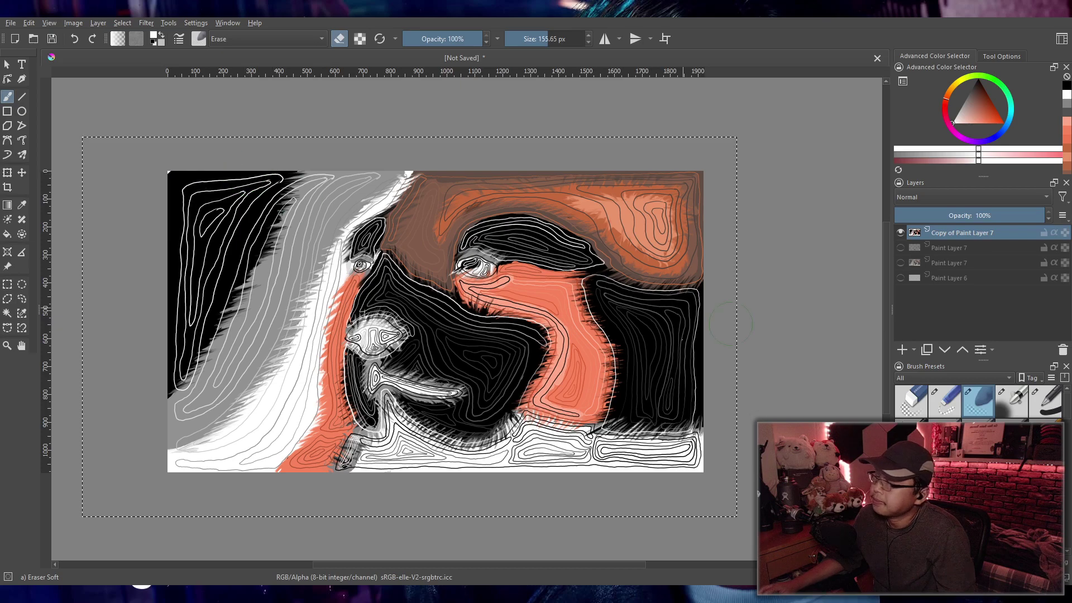
left_click(1011, 401)
mouse_move(181, 196)
left_mouse_down()
mouse_move(193, 215)
mouse_move(220, 163)
mouse_move(176, 234)
mouse_move(231, 150)
mouse_move(162, 210)
mouse_move(234, 136)
left_mouse_up()
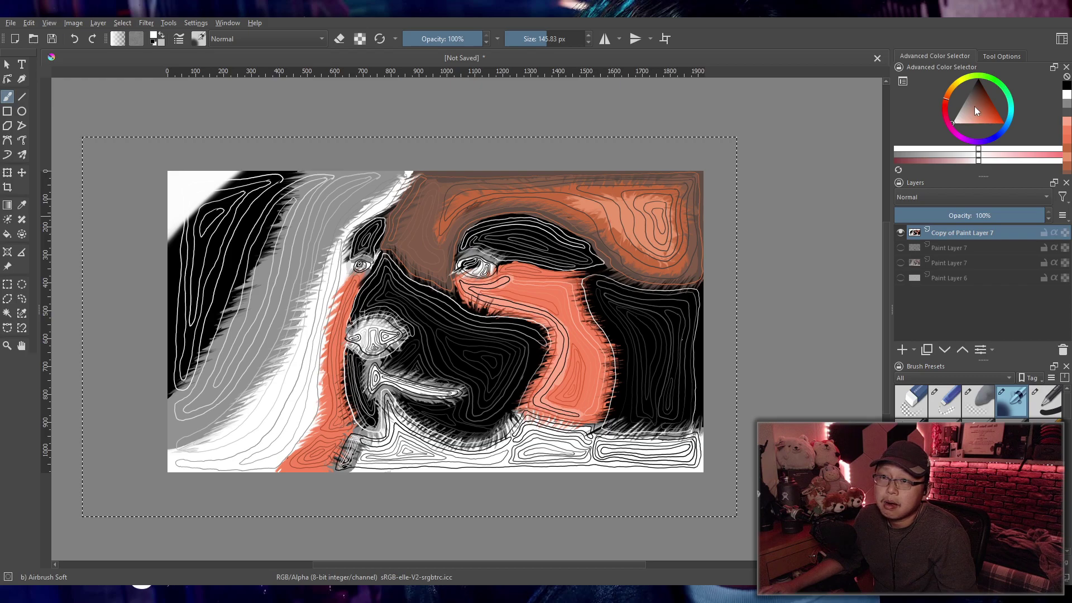
Step: Erase the lower-right corner with the Eraser Soft brush and paint it black with Airbrush Soft
left_click(982, 403)
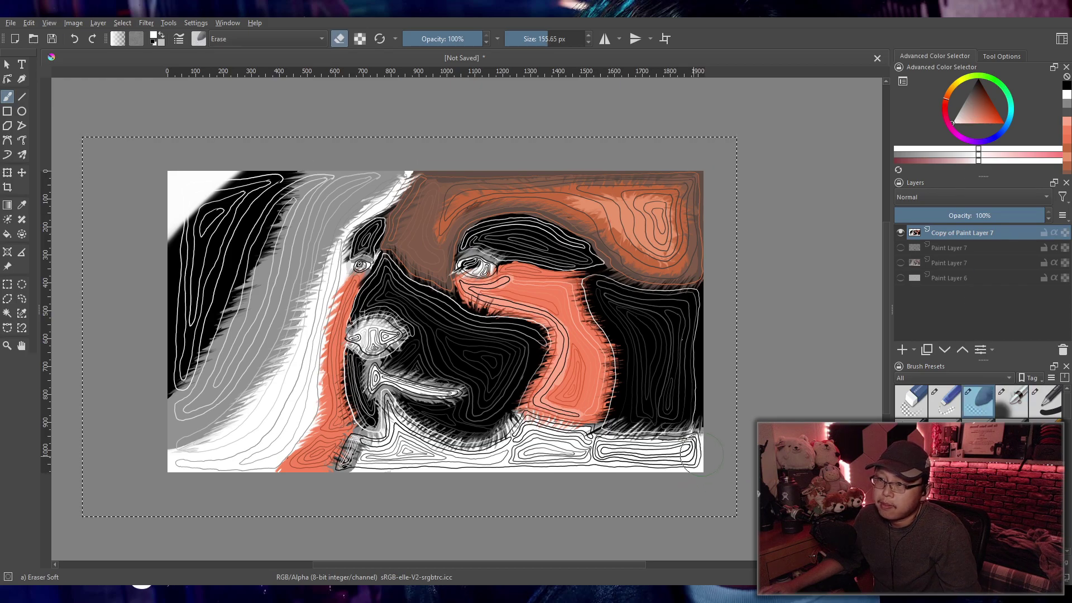
mouse_move(701, 464)
left_mouse_down()
mouse_move(677, 442)
mouse_move(655, 470)
mouse_move(679, 438)
mouse_move(686, 449)
mouse_move(682, 432)
mouse_move(633, 462)
mouse_move(676, 435)
mouse_move(684, 415)
left_mouse_up()
key("d")
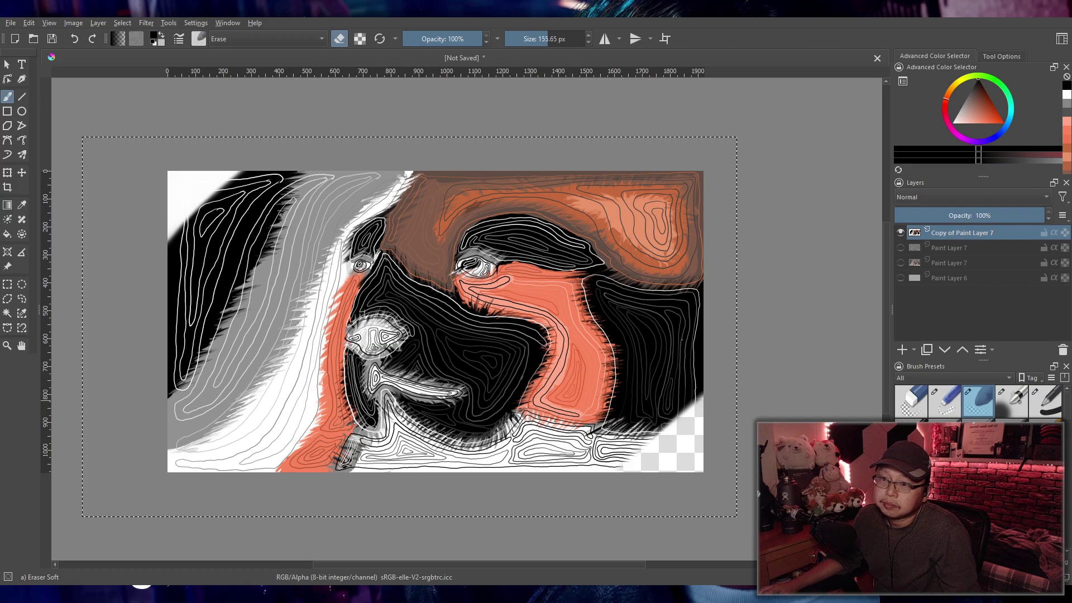
left_click(1004, 406)
mouse_move(741, 440)
left_mouse_down()
mouse_move(645, 512)
mouse_move(734, 428)
mouse_move(712, 429)
mouse_move(607, 496)
mouse_move(698, 416)
left_mouse_up()
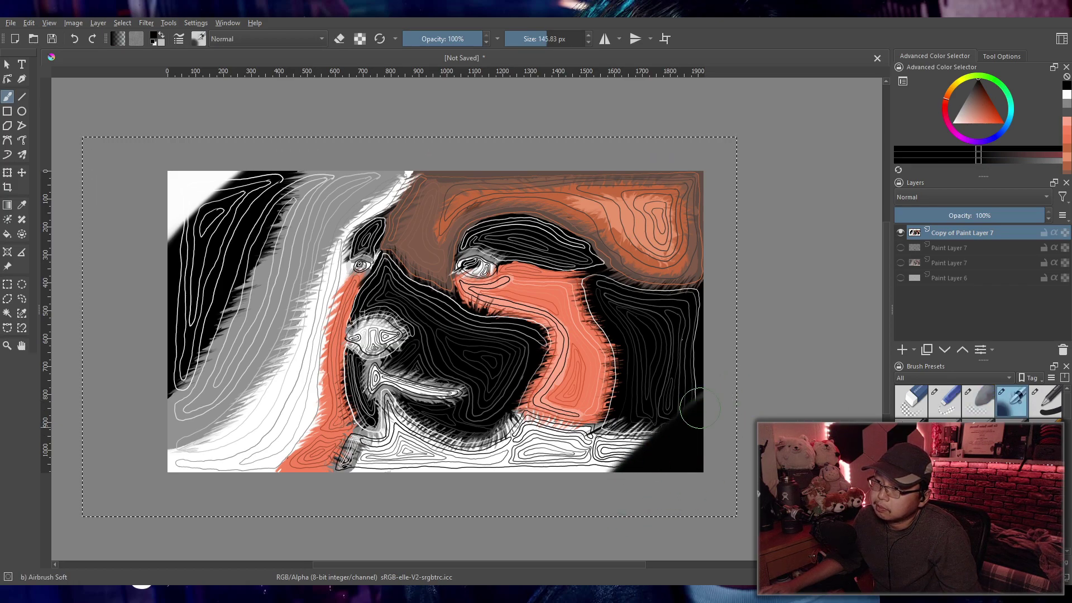
left_click_drag(635, 475, 712, 411)
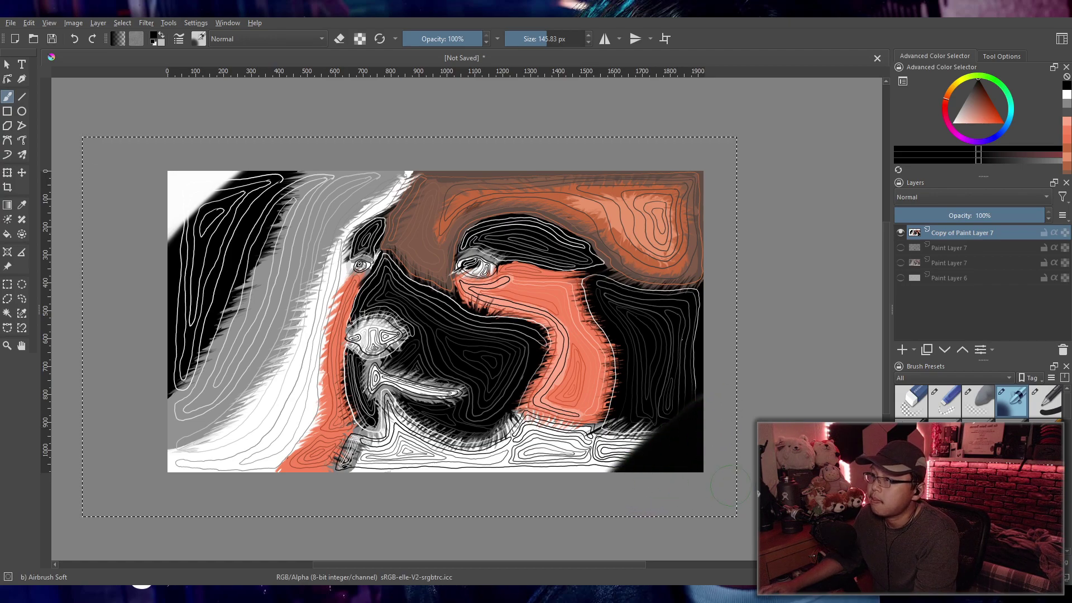
Step: Handwrite the first line of the signature in white inside the black lower-right corner with the 5 px Ink-3 Gpen brush
scroll(731, 486, "down", 1)
left_click_drag(751, 510, 686, 469)
scroll(661, 451, "up", 3)
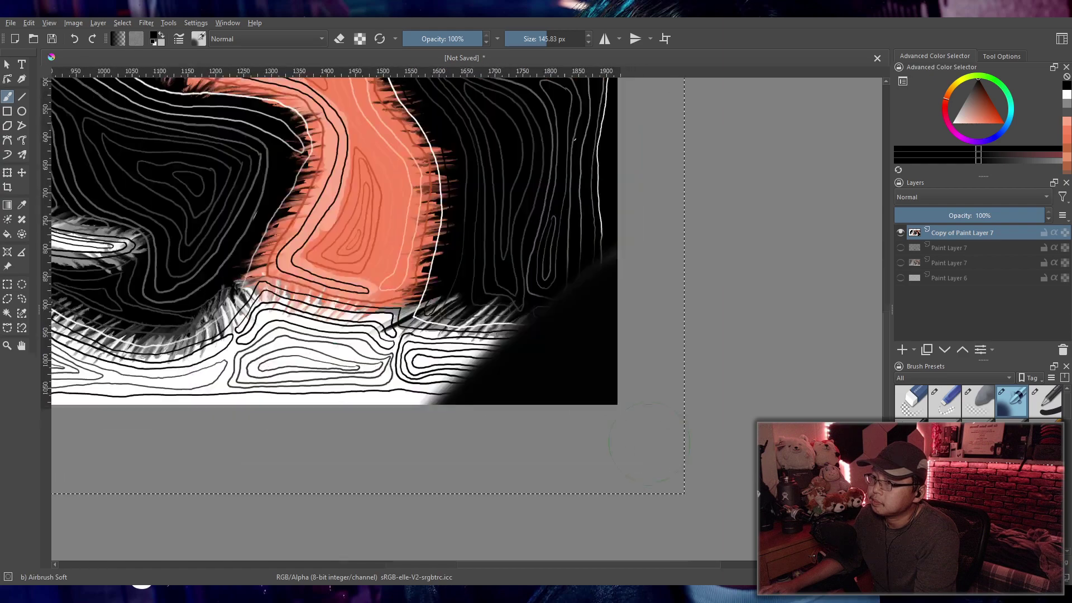
scroll(648, 444, "up", 1)
key("/")
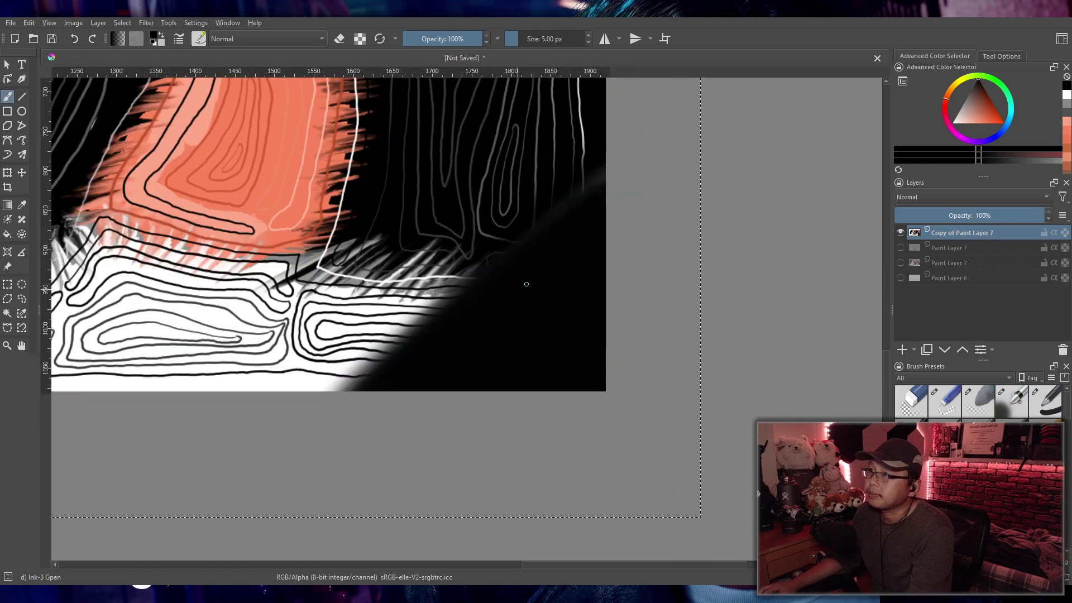
scroll(517, 290, "up", 2)
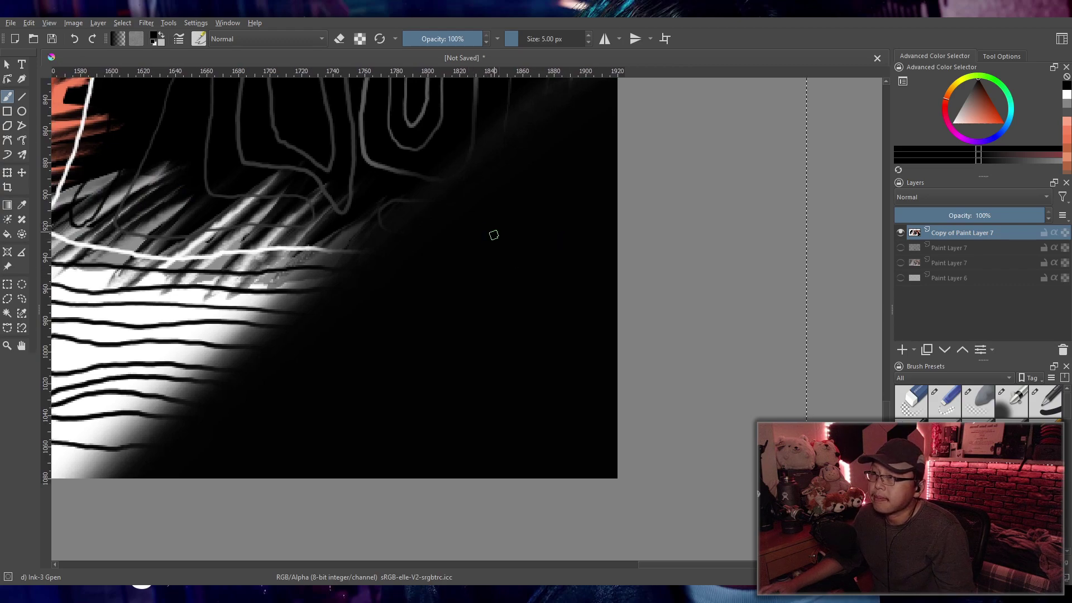
left_click(952, 122)
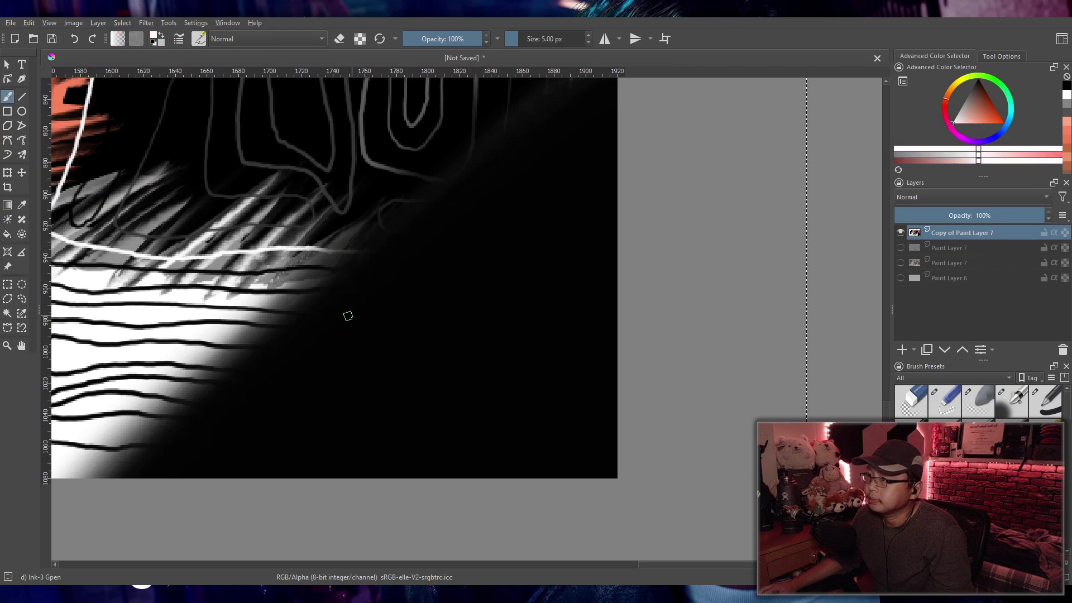
mouse_move(354, 289)
left_mouse_down()
mouse_move(337, 306)
mouse_move(338, 337)
left_mouse_up()
key("ctrl+z")
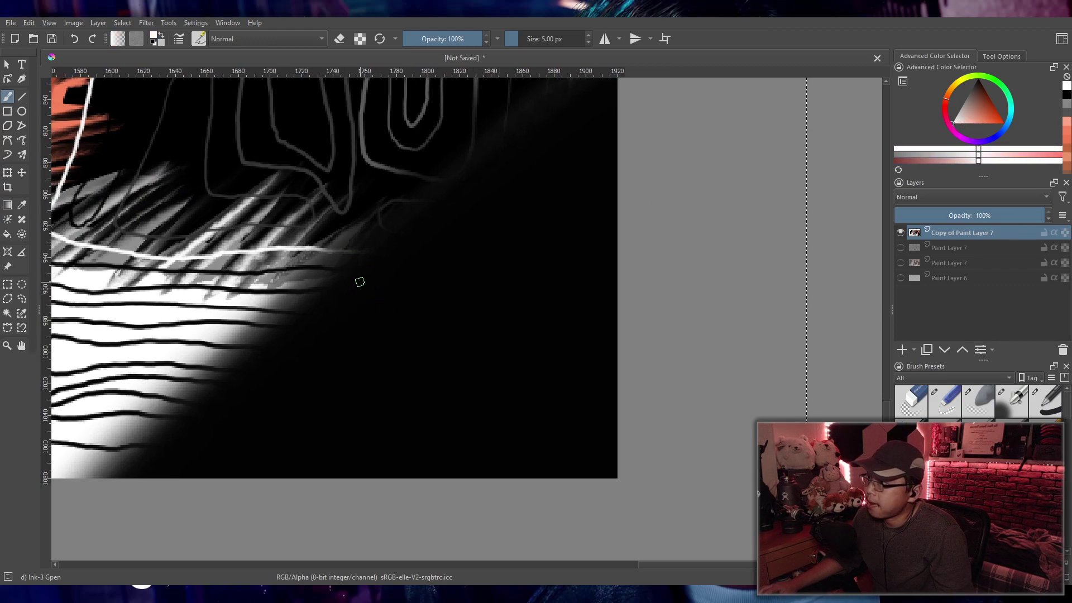
left_click_drag(358, 276, 330, 356)
mouse_move(352, 313)
left_mouse_down()
mouse_move(367, 335)
mouse_move(371, 306)
mouse_move(376, 332)
mouse_move(402, 333)
mouse_move(375, 364)
left_mouse_up()
mouse_move(393, 333)
left_mouse_down()
mouse_move(416, 330)
mouse_move(383, 332)
mouse_move(400, 333)
left_mouse_up()
key("ctrl+z")
key("ctrl+z")
key("ctrl+z")
mouse_move(405, 308)
left_mouse_down()
mouse_move(384, 358)
mouse_move(423, 330)
left_mouse_up()
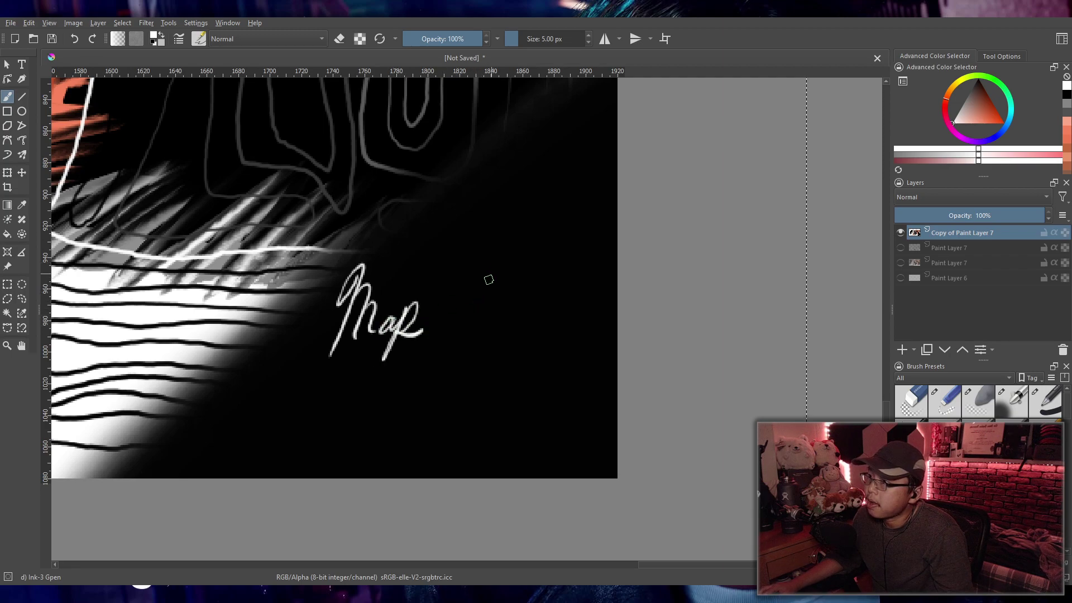
Step: Handwrite the date beside the signature and add the signature's second line below it in white
mouse_move(462, 286)
left_mouse_down()
mouse_move(455, 316)
mouse_move(474, 290)
mouse_move(481, 329)
mouse_move(504, 295)
mouse_move(510, 311)
left_mouse_up()
mouse_move(536, 274)
left_mouse_down()
mouse_move(553, 302)
mouse_move(566, 285)
mouse_move(560, 313)
left_mouse_up()
mouse_move(405, 378)
left_mouse_down()
mouse_move(389, 440)
mouse_move(464, 417)
left_mouse_up()
left_click_drag(487, 372, 477, 429)
mouse_move(479, 416)
left_mouse_down()
mouse_move(500, 407)
mouse_move(520, 427)
left_mouse_up()
Step: Save the signed painting as "2023-10-05 Map.kra"
scroll(550, 327, "down", 6)
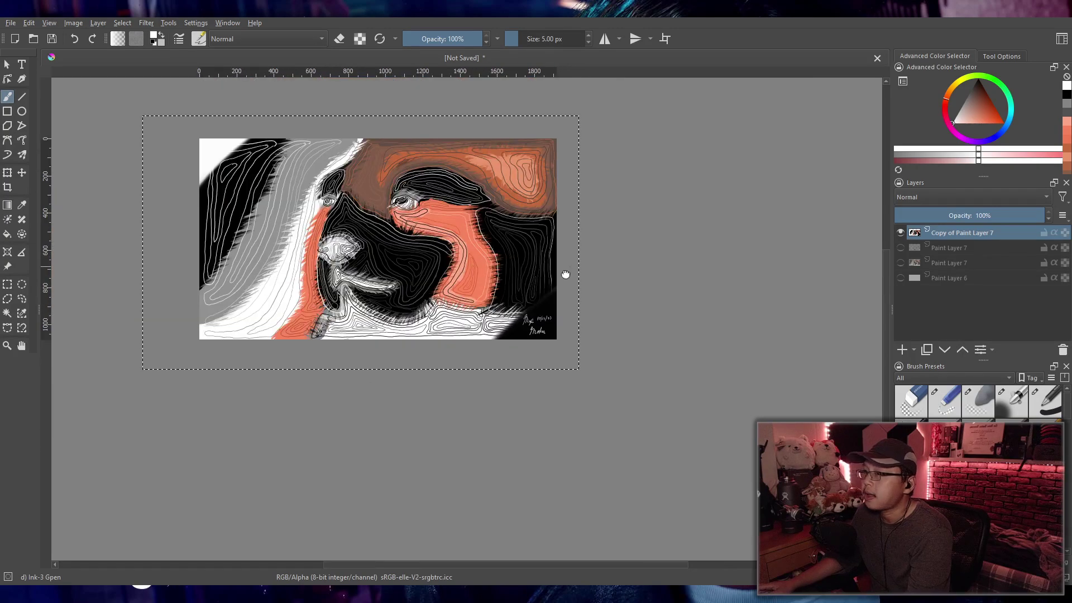
left_click_drag(564, 312, 608, 446)
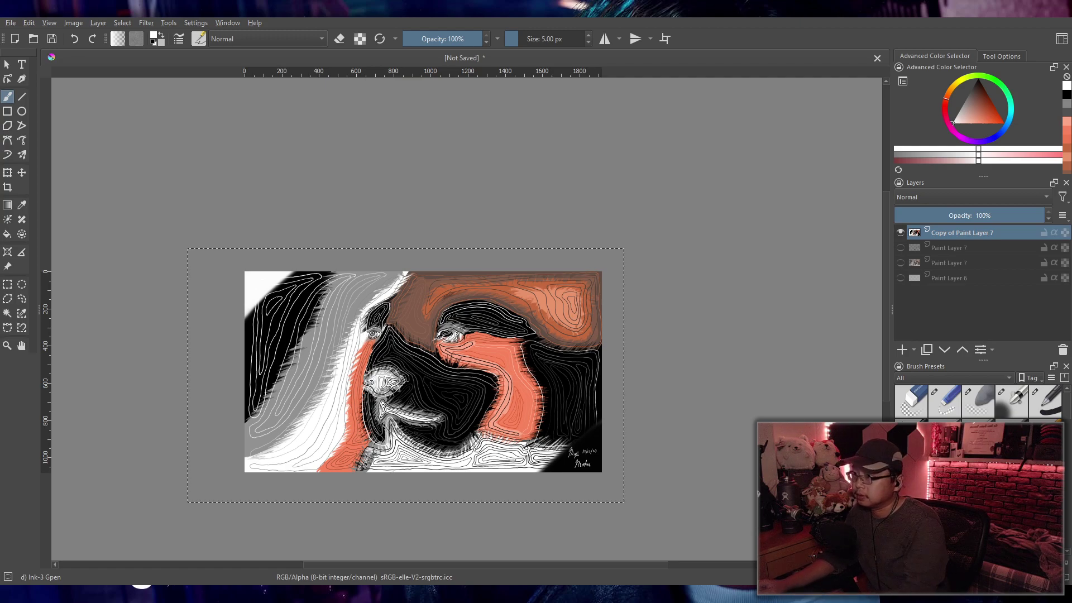
left_click(608, 358)
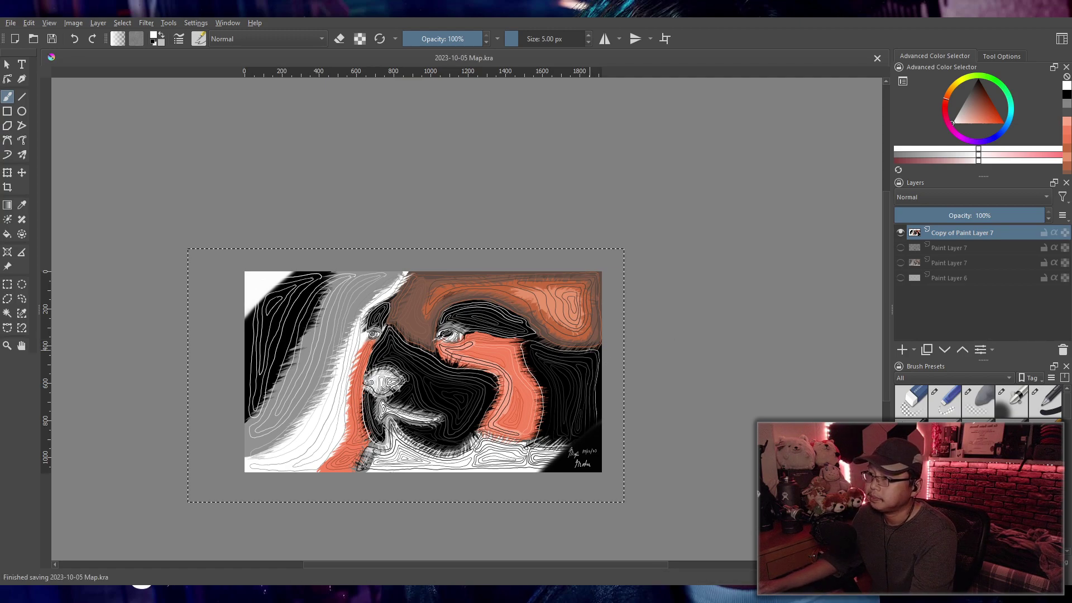
left_click_drag(589, 351, 644, 329)
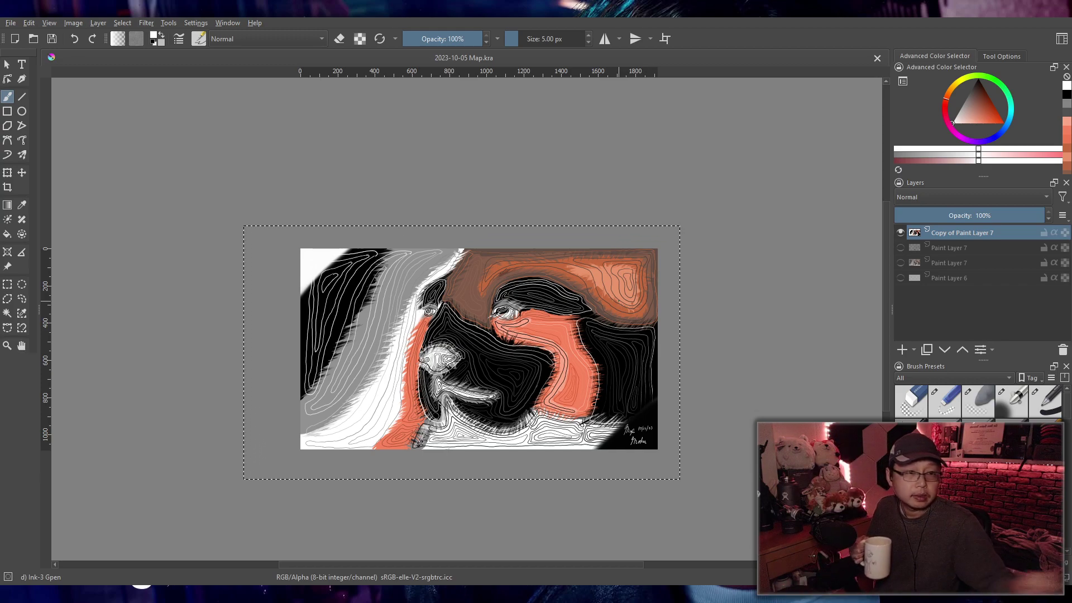
scroll(428, 407, "up", 2)
left_click_drag(546, 405, 483, 407)
scroll(488, 419, "down", 1)
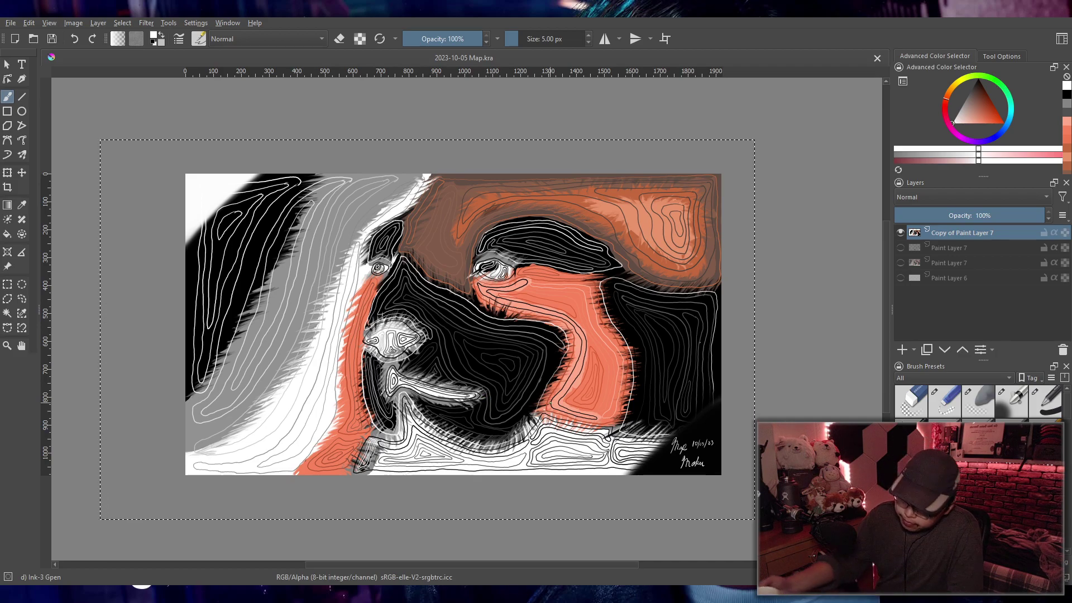
left_click_drag(470, 400, 484, 420)
scroll(462, 370, "up", 1)
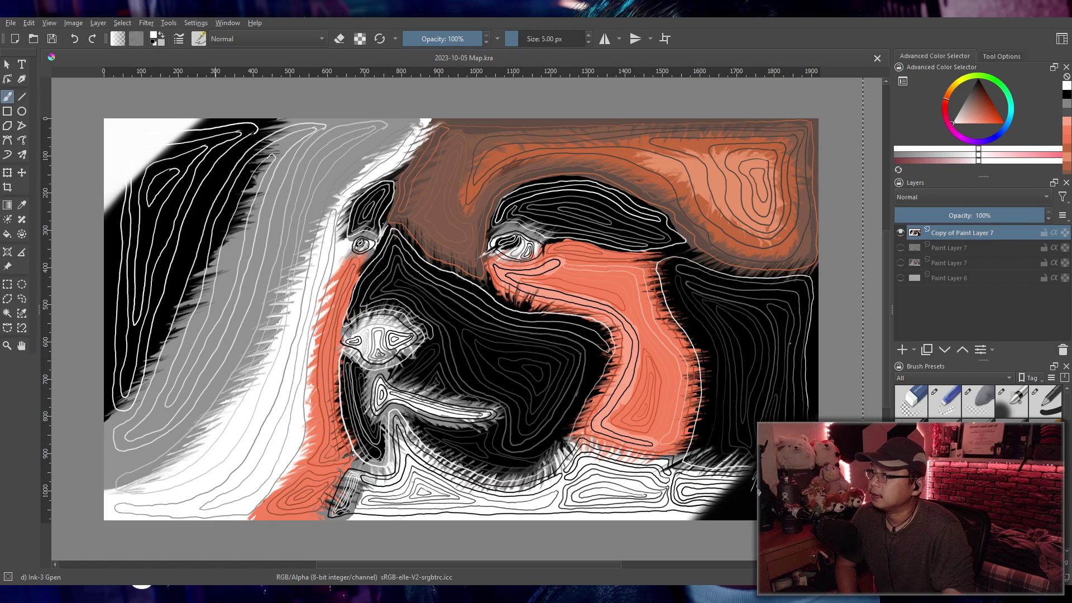
left_click_drag(446, 213, 416, 199)
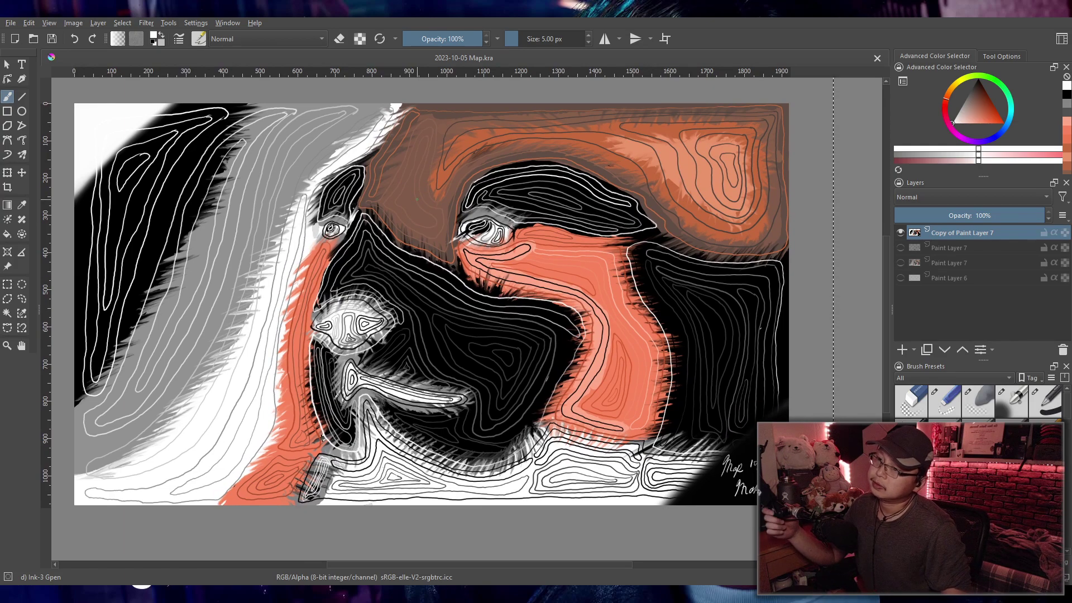